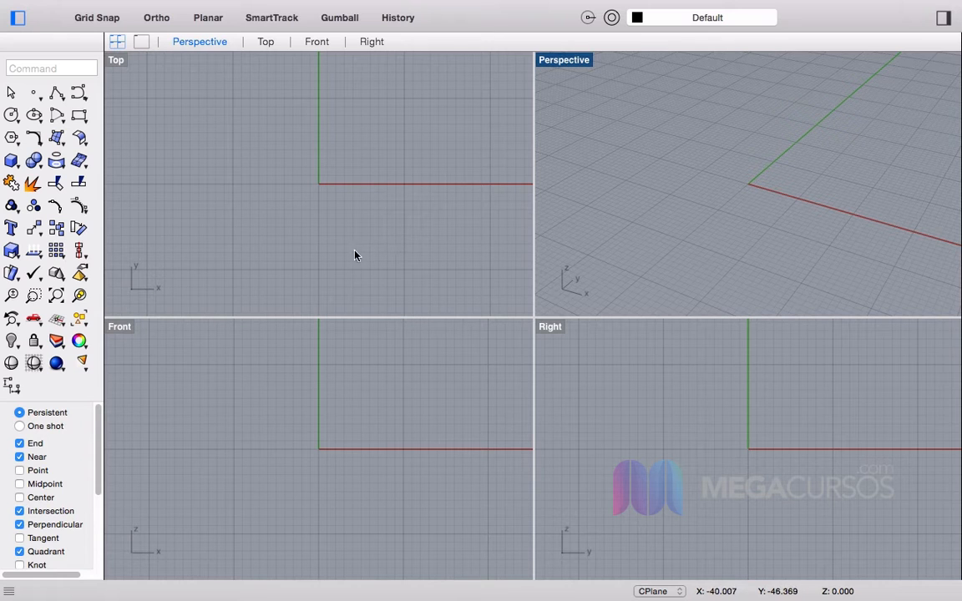
# Step: Look around the empty construction planes in the Top, Front, Right and Perspective viewports at different zoom levels
pyautogui.moveTo(357, 174)
pyautogui.mouseDown(button='right')
pyautogui.moveTo(318, 213)
pyautogui.moveTo(384, 216)
pyautogui.moveTo(369, 181)
pyautogui.mouseUp(button='right')
pyautogui.moveTo(303, 362); pyautogui.dragTo(325, 354, button='right')
pyautogui.moveTo(688, 427)
pyautogui.mouseDown(button='right')
pyautogui.moveTo(655, 422)
pyautogui.moveTo(681, 440)
pyautogui.mouseUp(button='right')
pyautogui.moveTo(720, 210)
pyautogui.mouseDown(button='right')
pyautogui.moveTo(717, 247)
pyautogui.moveTo(715, 229)
pyautogui.moveTo(732, 225)
pyautogui.mouseUp(button='right')
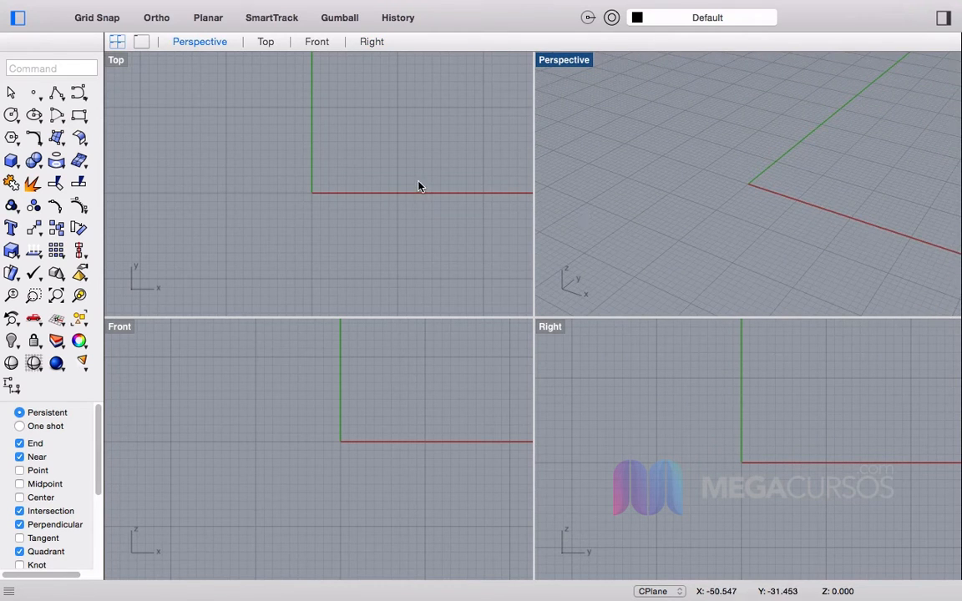
pyautogui.scroll(-10, 396, 201)
pyautogui.scroll(7, 409, 198)
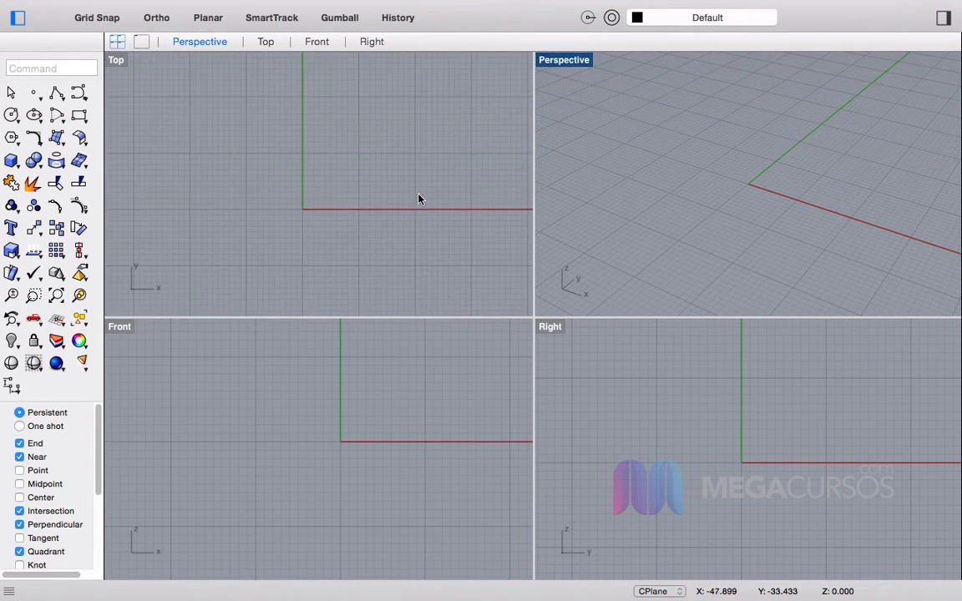
pyautogui.scroll(-2, 378, 389)
pyautogui.scroll(-3, 378, 391)
pyautogui.scroll(-3, 759, 426)
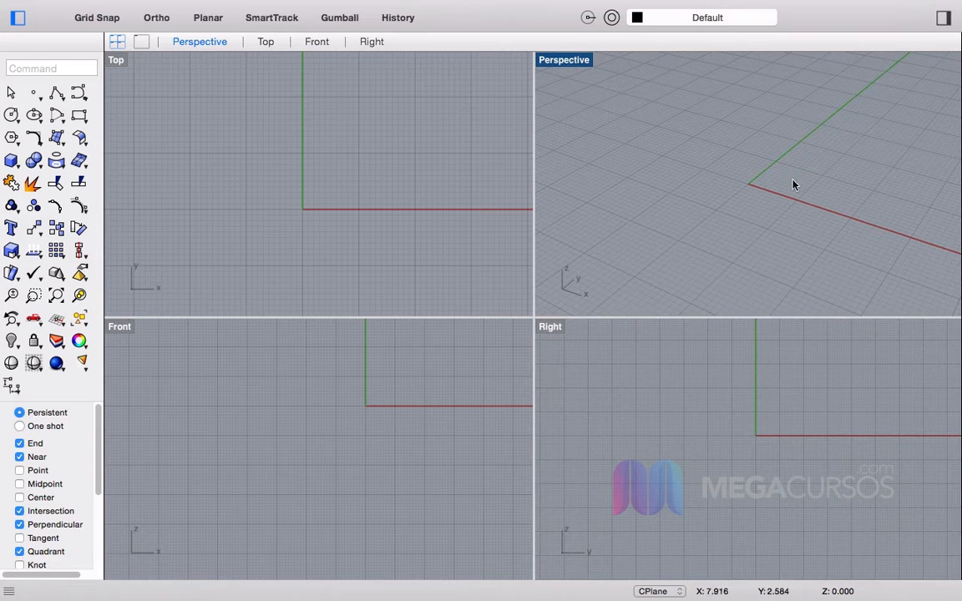
pyautogui.scroll(-2, 785, 233)
pyautogui.scroll(3, 785, 233)
pyautogui.scroll(3, 763, 370)
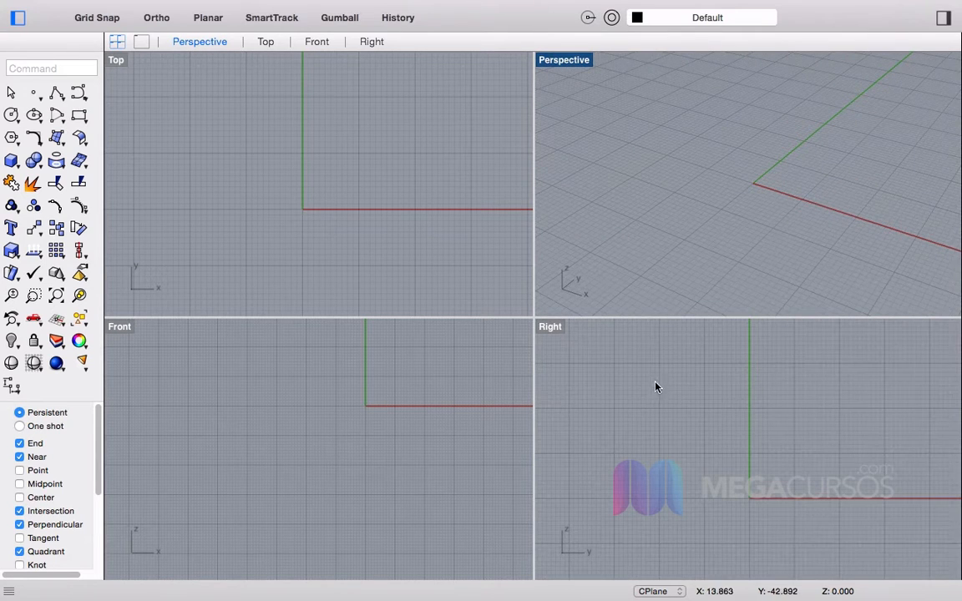
pyautogui.scroll(2, 306, 437)
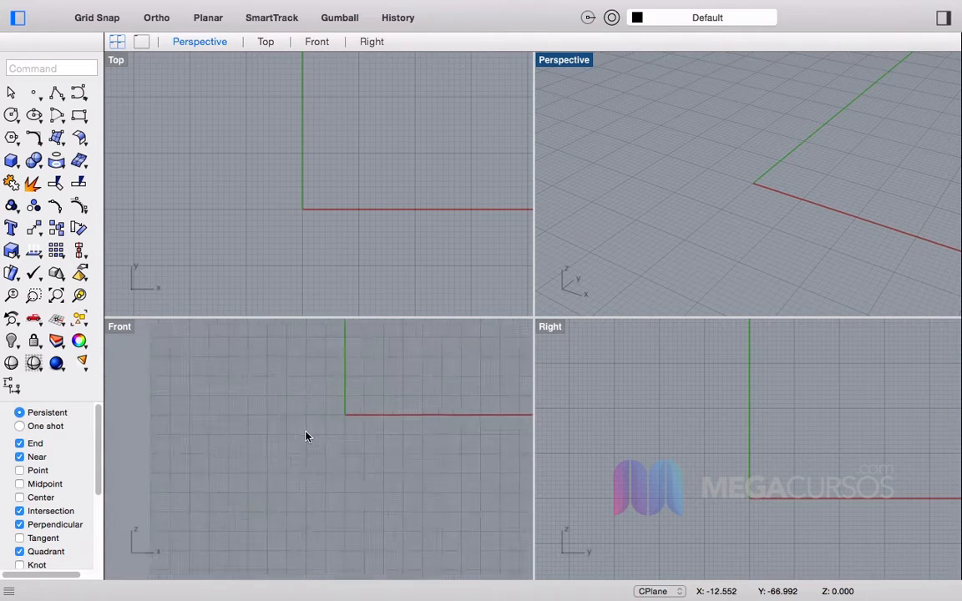
# Step: View the Top, Front, Right and Perspective views one at a time at full size, and return to the four-viewport layout
pyautogui.click(273, 41)
pyautogui.click(317, 42)
pyautogui.click(371, 41)
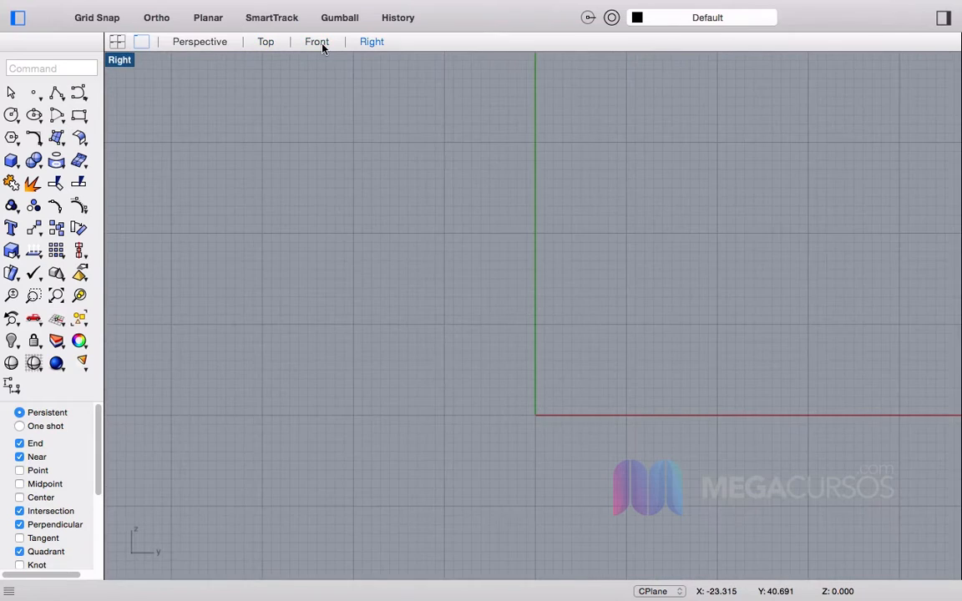
pyautogui.click(321, 41)
pyautogui.click(263, 43)
pyautogui.click(213, 41)
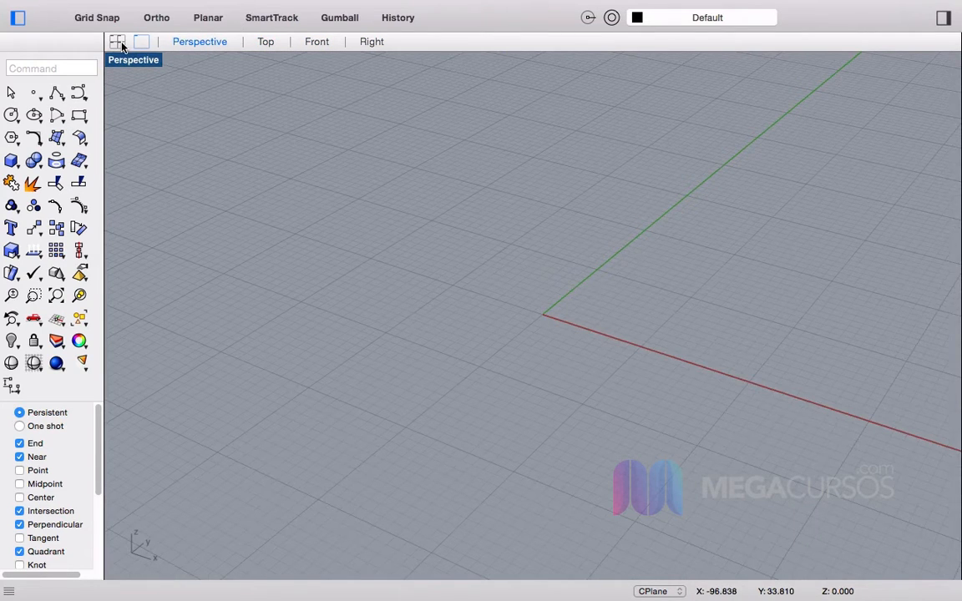
pyautogui.click(118, 41)
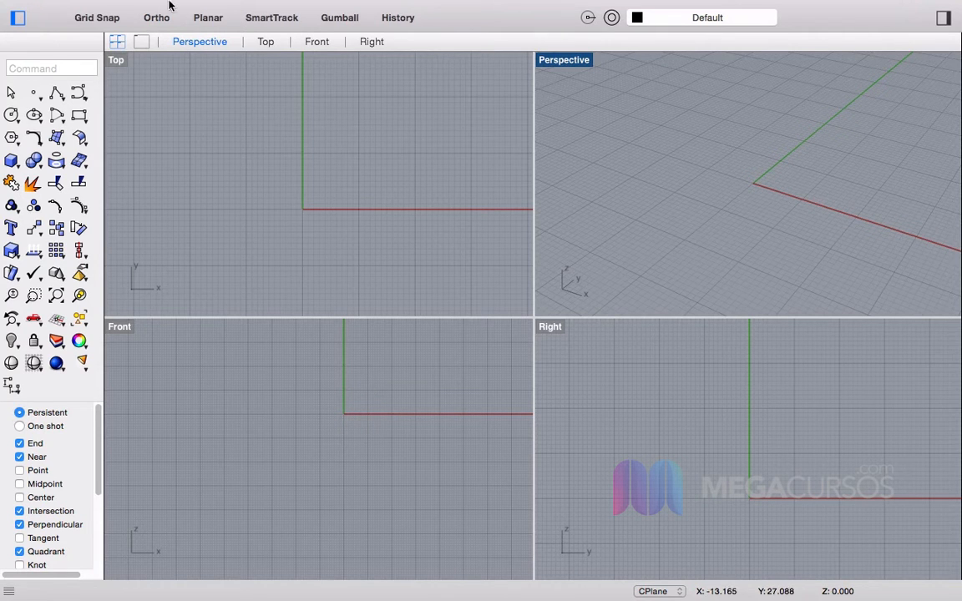
pyautogui.click(138, 42)
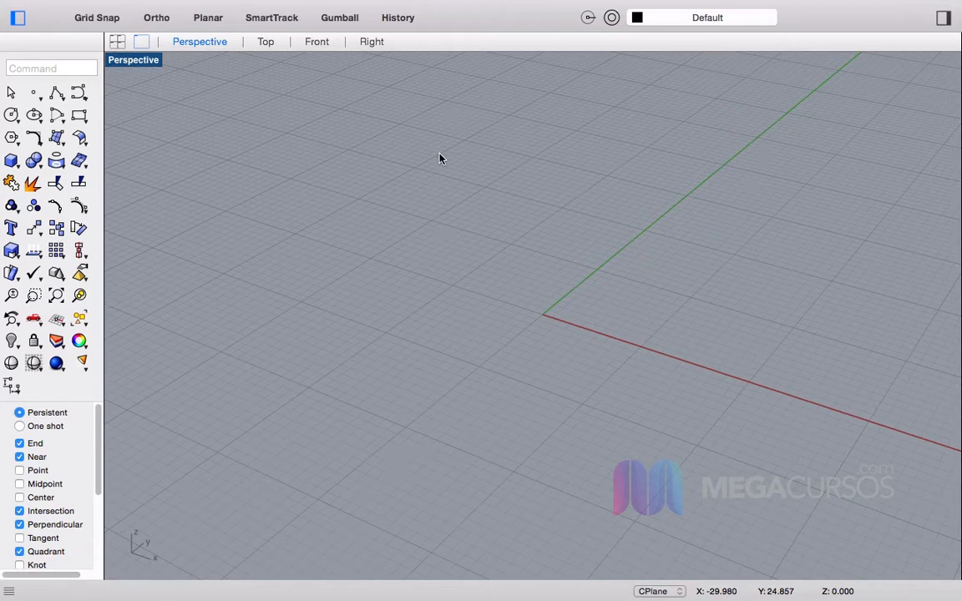
pyautogui.click(117, 43)
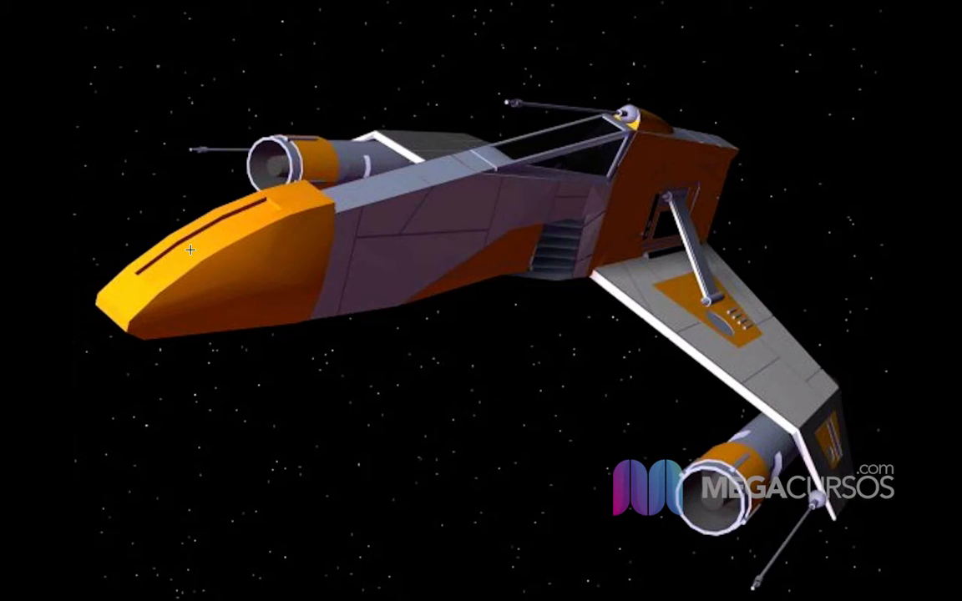
# Step: Start an interpolated curve in the Top view with a straight horizontal stretch from about (-20.3, -6.1) to about (9.5, -6.1)
pyautogui.hscroll(-2, 190, 250)
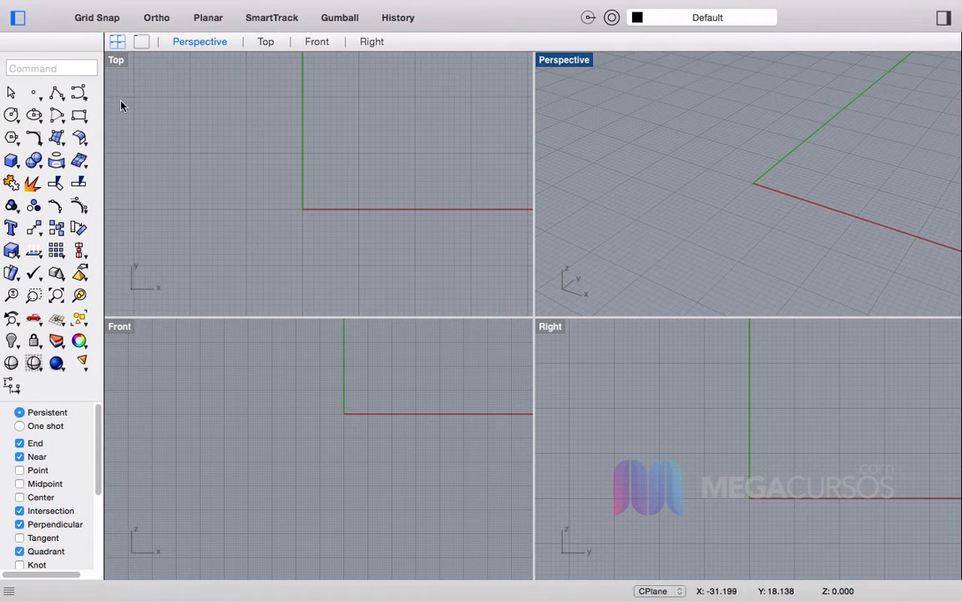
pyautogui.click(73, 95)
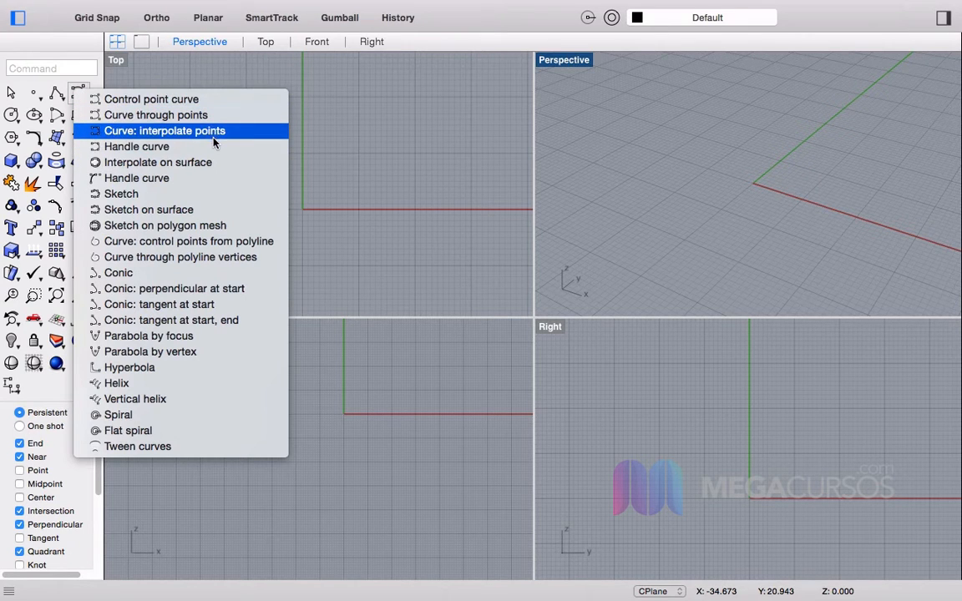
pyautogui.click(162, 136)
pyautogui.scroll(-5, 246, 144)
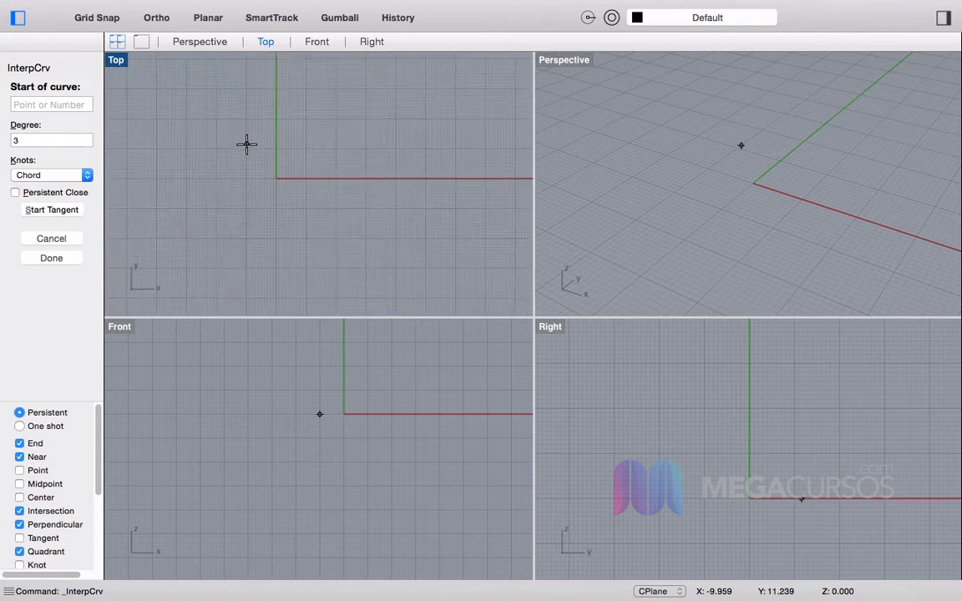
pyautogui.scroll(-2, 249, 143)
pyautogui.scroll(6, 251, 142)
pyautogui.moveTo(229, 202); pyautogui.dragTo(299, 201, button='right')
pyautogui.scroll(-4, 299, 179)
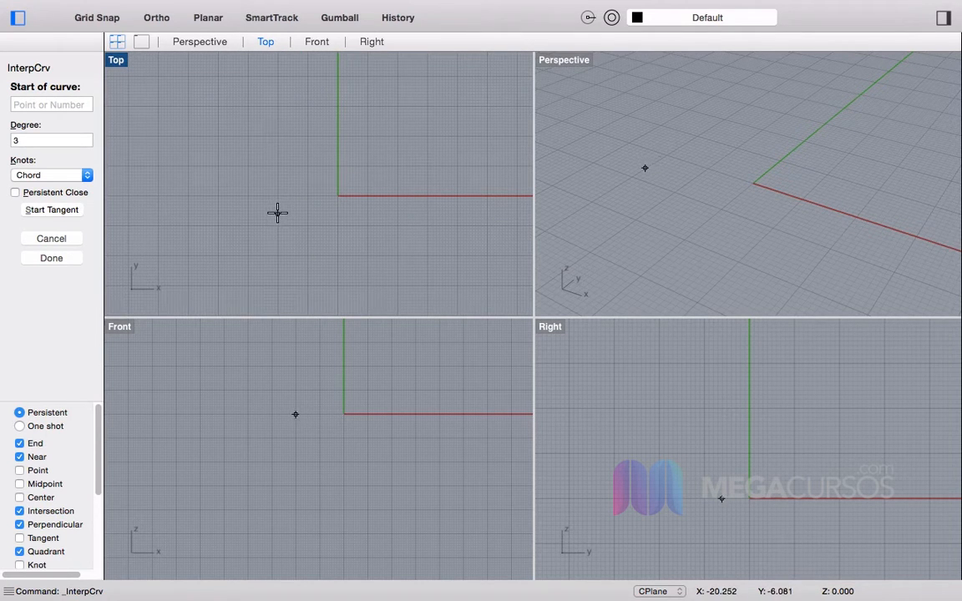
pyautogui.click(277, 212)
pyautogui.scroll(4, 340, 212)
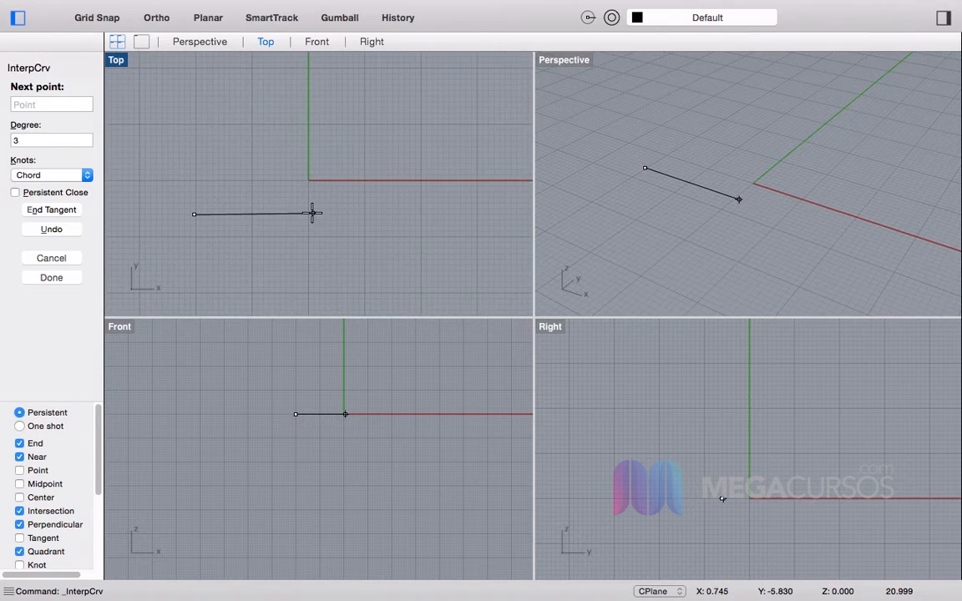
pyautogui.scroll(-3, 313, 213)
pyautogui.press('F8')
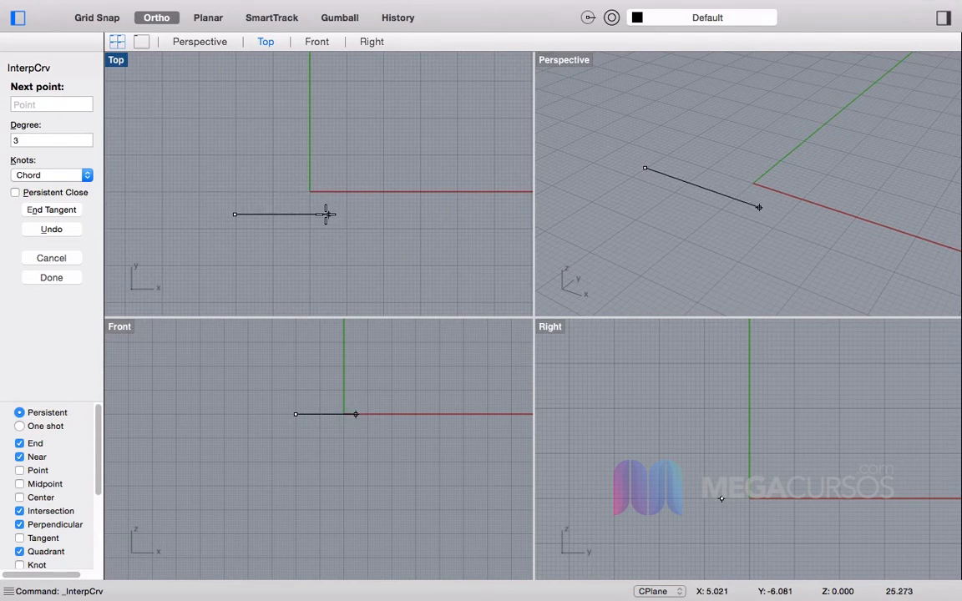
pyautogui.keyDown('shift'); pyautogui.click(346, 215); pyautogui.keyUp('shift')
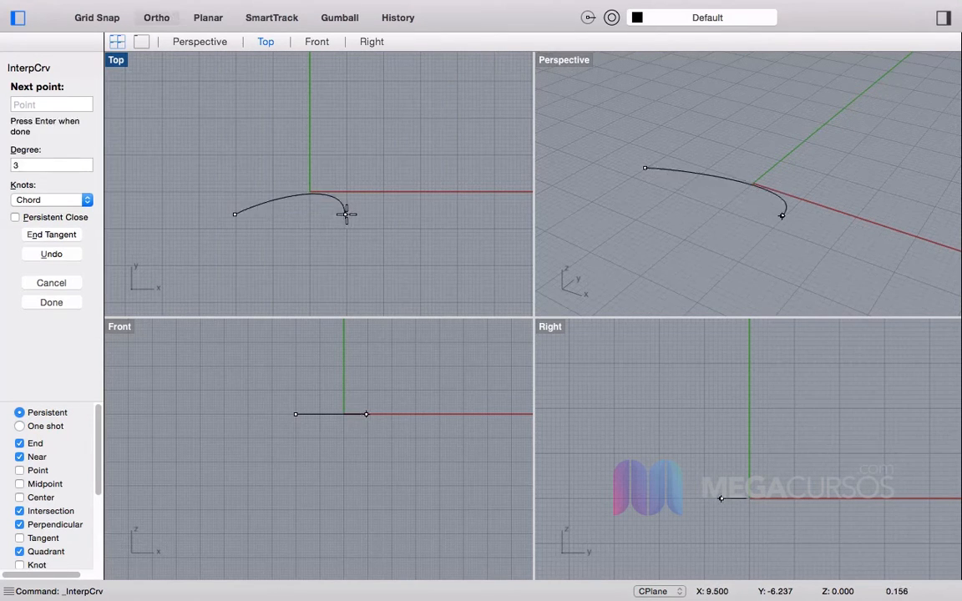
# Step: Extend the curve horizontally with three closely spaced points, ending at about (12.6, -6.2)
pyautogui.scroll(8, 351, 213)
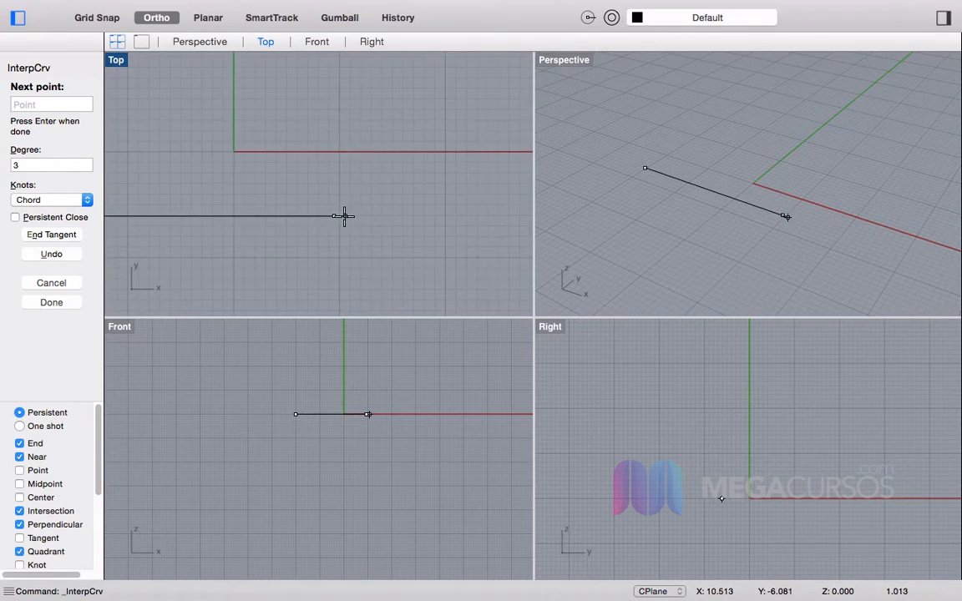
pyautogui.click(345, 216)
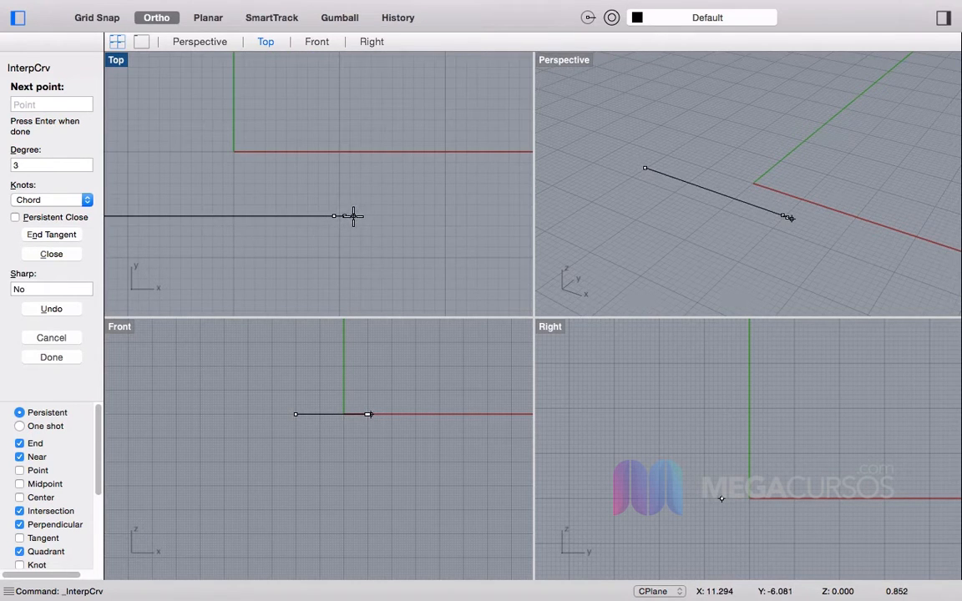
pyautogui.keyDown('shift'); pyautogui.click(355, 216); pyautogui.keyUp('shift')
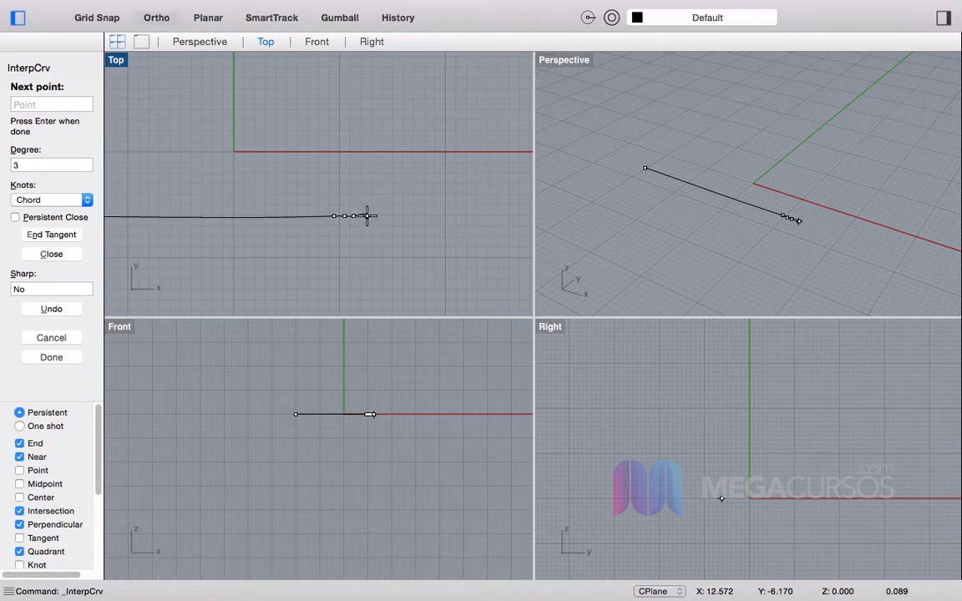
pyautogui.click(366, 217)
# Step: Round the curve's lower corner upward and carry it across the x axis to about (14.5, 8)
pyautogui.click(379, 202)
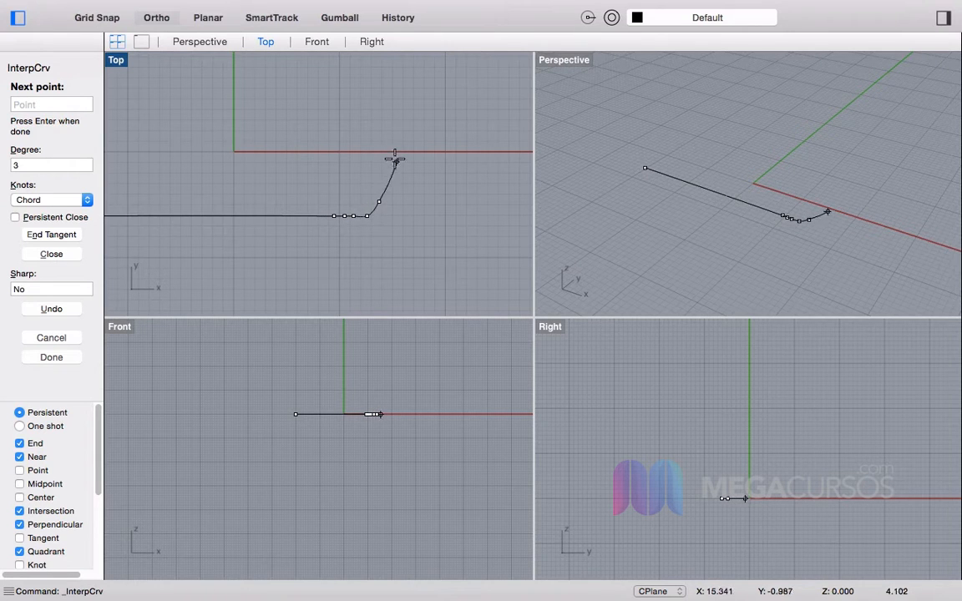
pyautogui.scroll(-3, 388, 153)
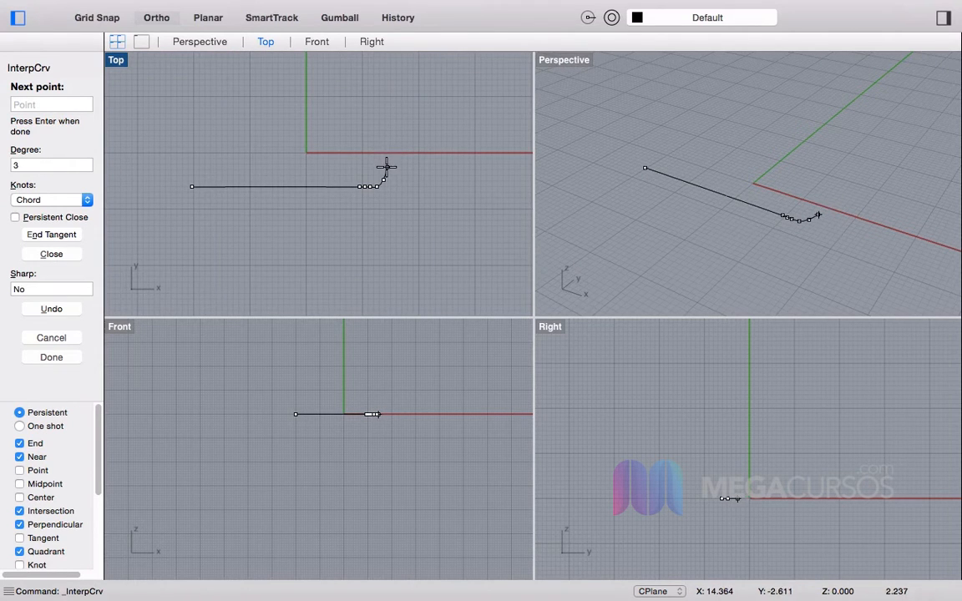
pyautogui.click(388, 168)
pyautogui.scroll(2, 385, 136)
pyautogui.click(390, 143)
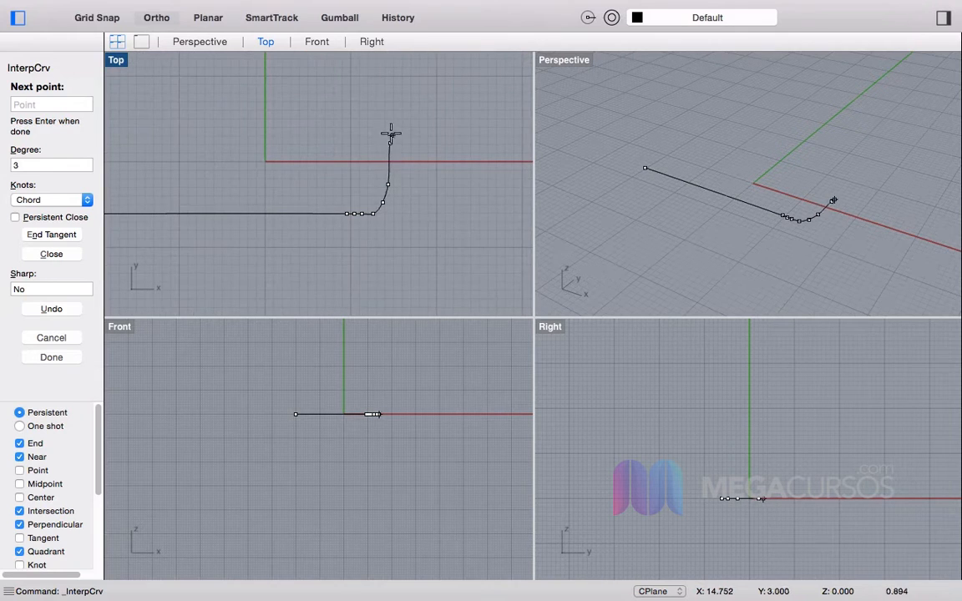
pyautogui.click(390, 92)
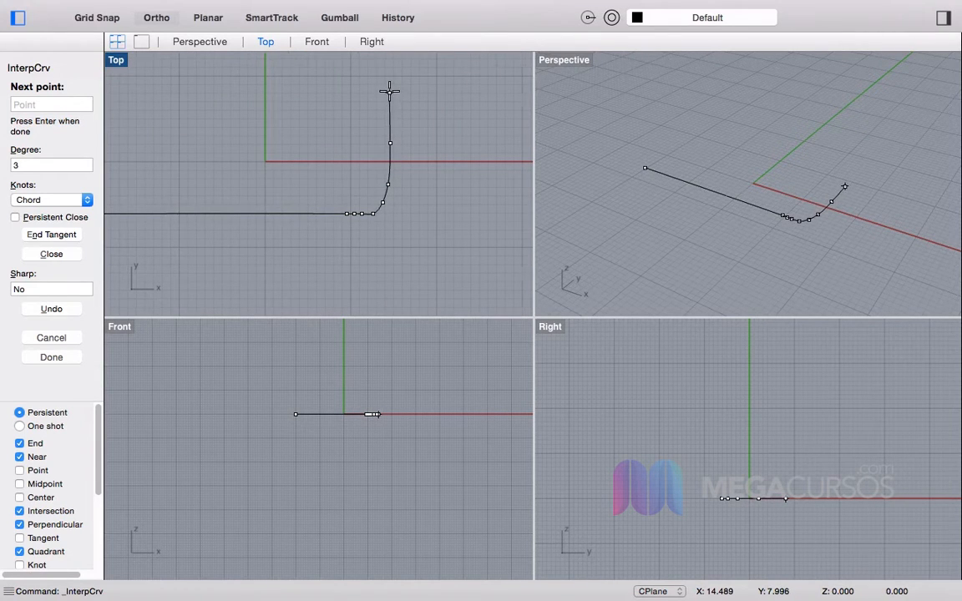
# Step: Extend the curve straight up with closely spaced, orthogonally aligned points to about (14.3, 17)
pyautogui.scroll(-3, 389, 92)
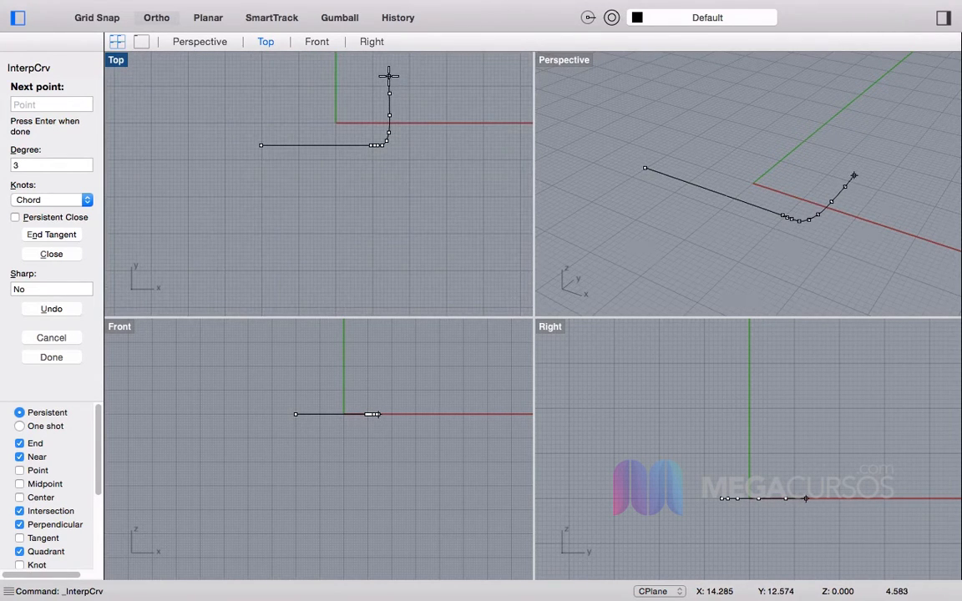
pyautogui.scroll(2, 388, 75)
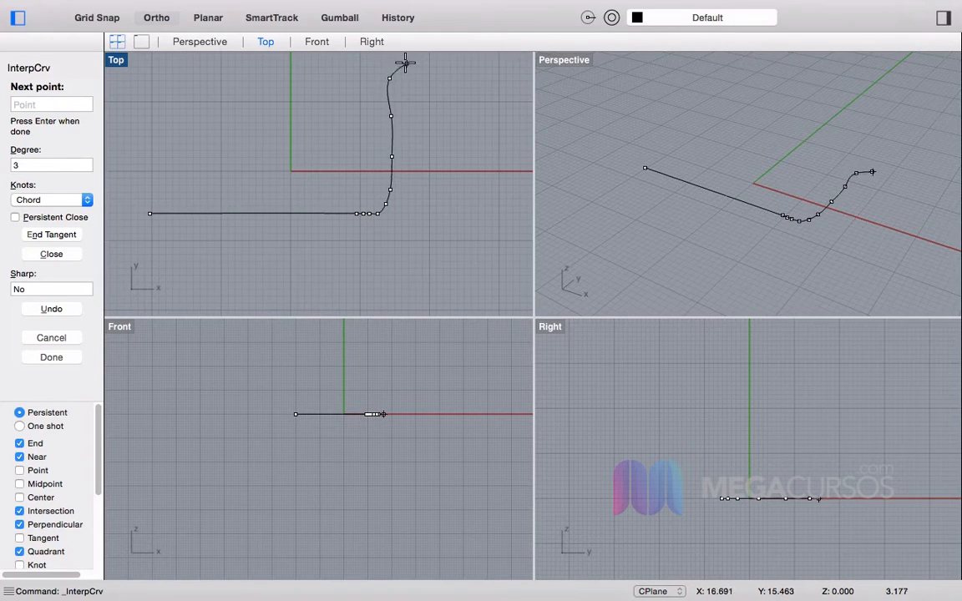
pyautogui.scroll(3, 387, 65)
pyautogui.press('shift')
pyautogui.press('shift')
pyautogui.press('shift')
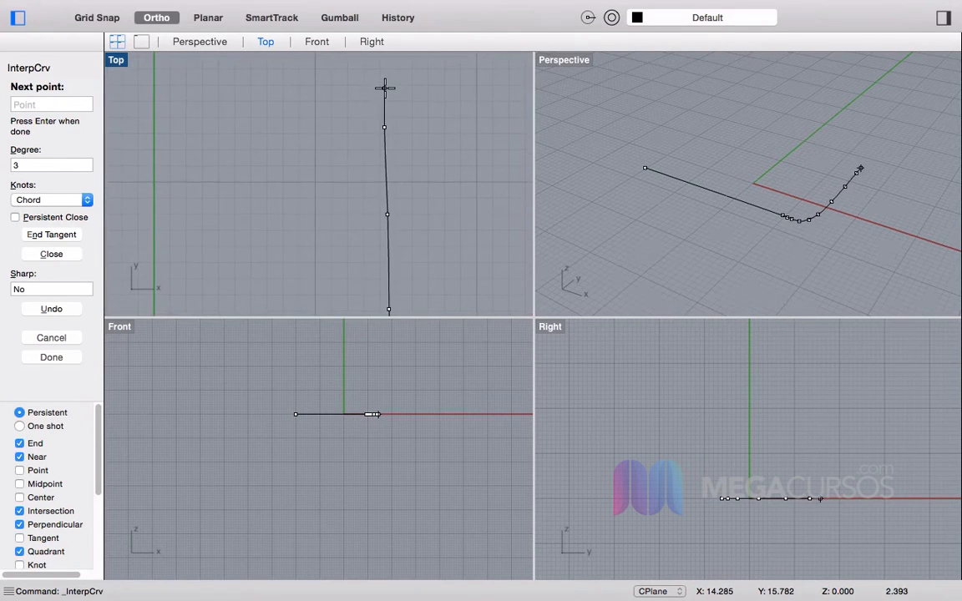
pyautogui.keyDown('shift'); pyautogui.click(383, 76); pyautogui.keyUp('shift')
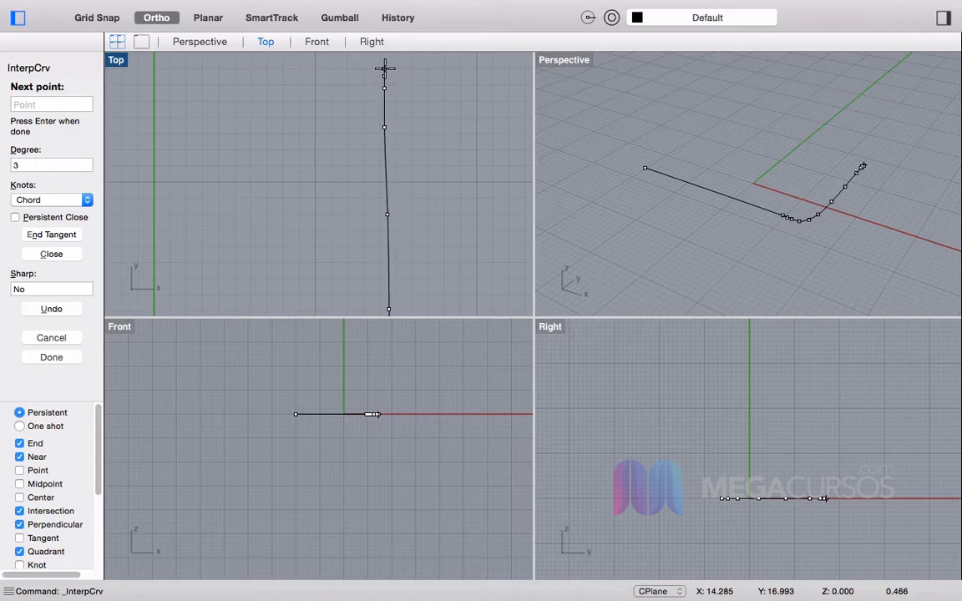
pyautogui.keyDown('shift'); pyautogui.click(384, 68); pyautogui.keyUp('shift')
pyautogui.moveTo(381, 66); pyautogui.dragTo(382, 117, button='right')
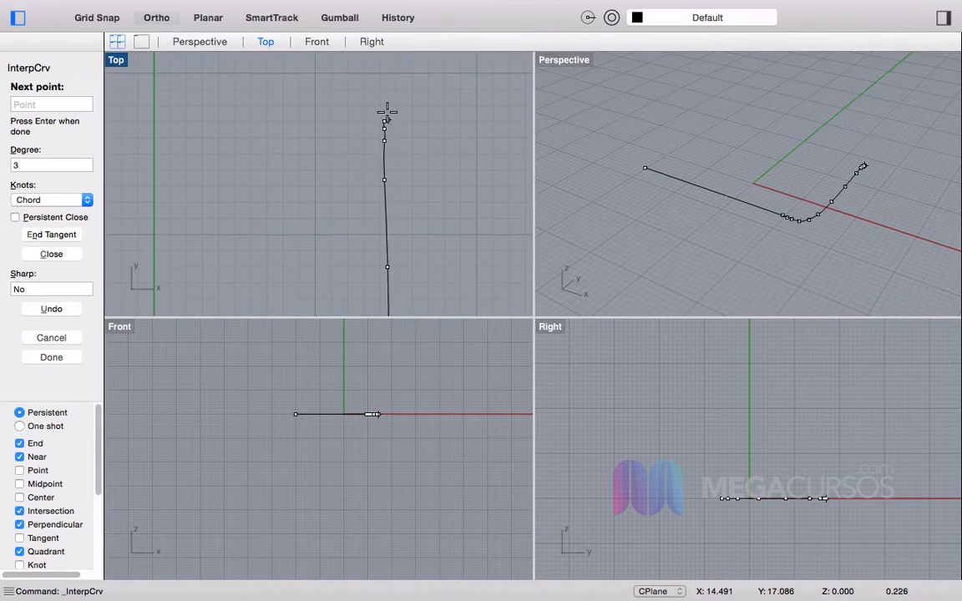
# Step: Turn the curve around the upper corner with a free point at about (9.5, 18.2)
pyautogui.press('shift')
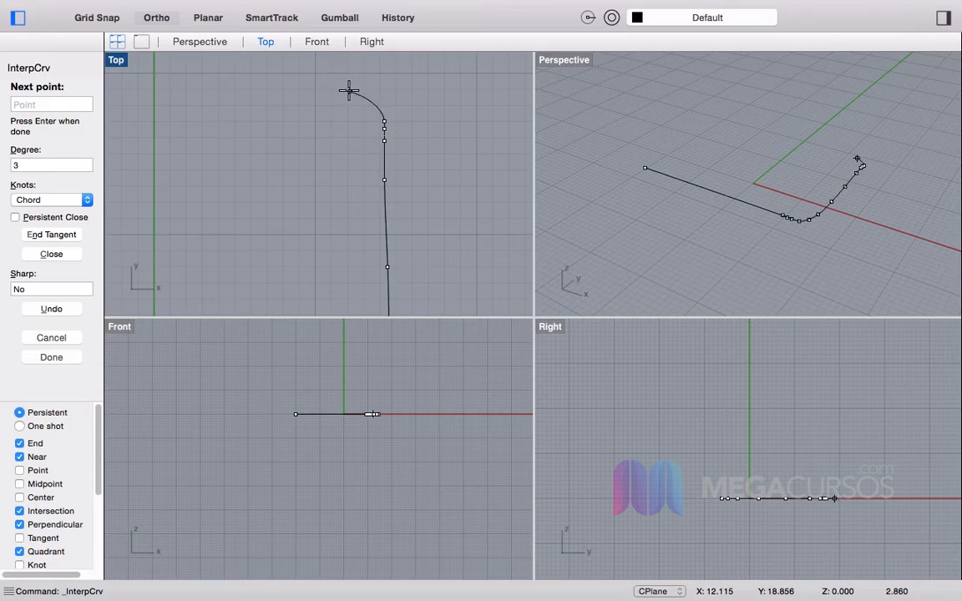
pyautogui.scroll(-3, 343, 95)
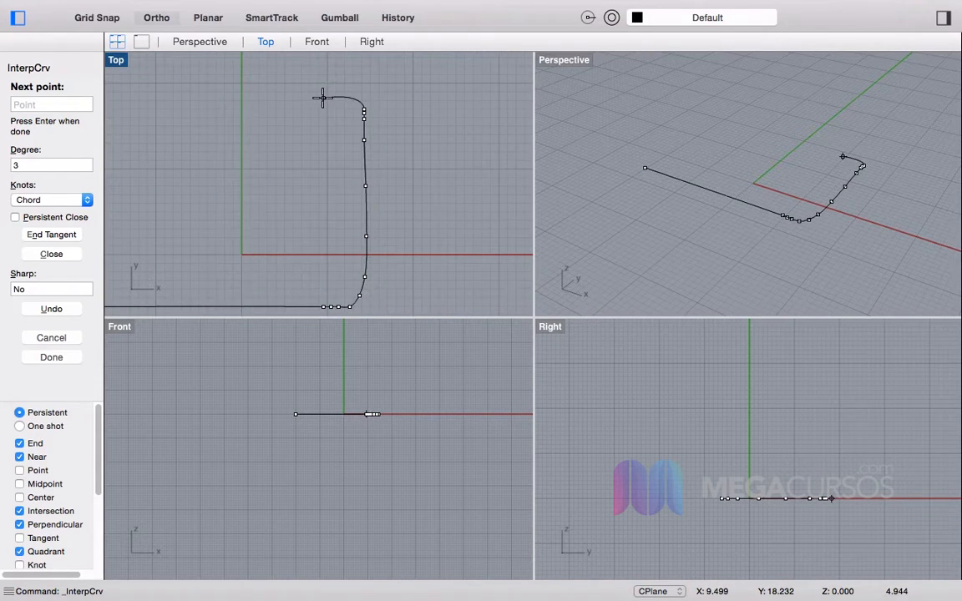
pyautogui.click(323, 98)
# Step: Sweep the curve across the y axis and diagonally down to the nose with widely spaced free points, reaching about (-25.3, -4)
pyautogui.moveTo(243, 97); pyautogui.dragTo(342, 101, button='right')
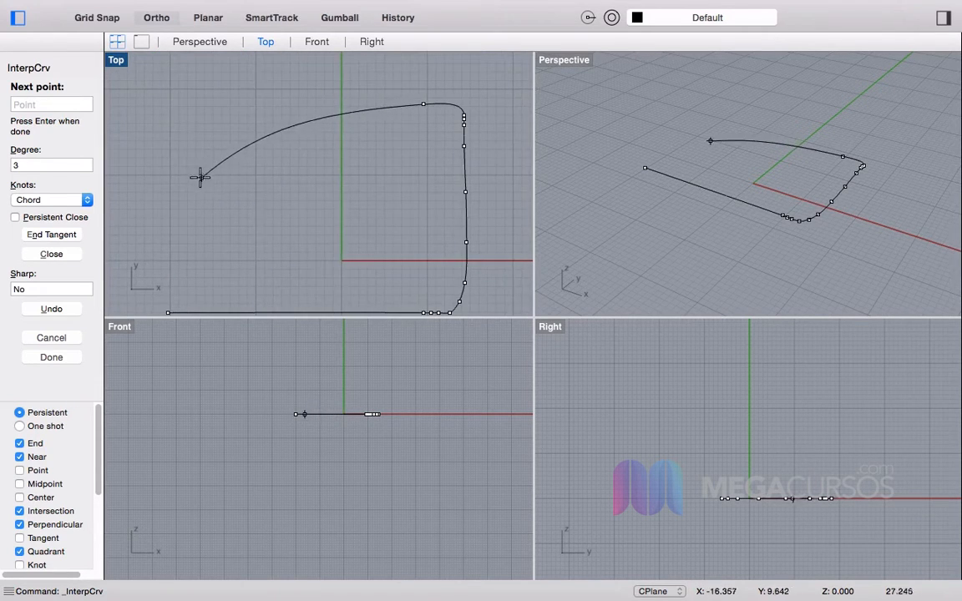
pyautogui.moveTo(200, 176); pyautogui.dragTo(273, 123, button='right')
pyautogui.click(365, 87)
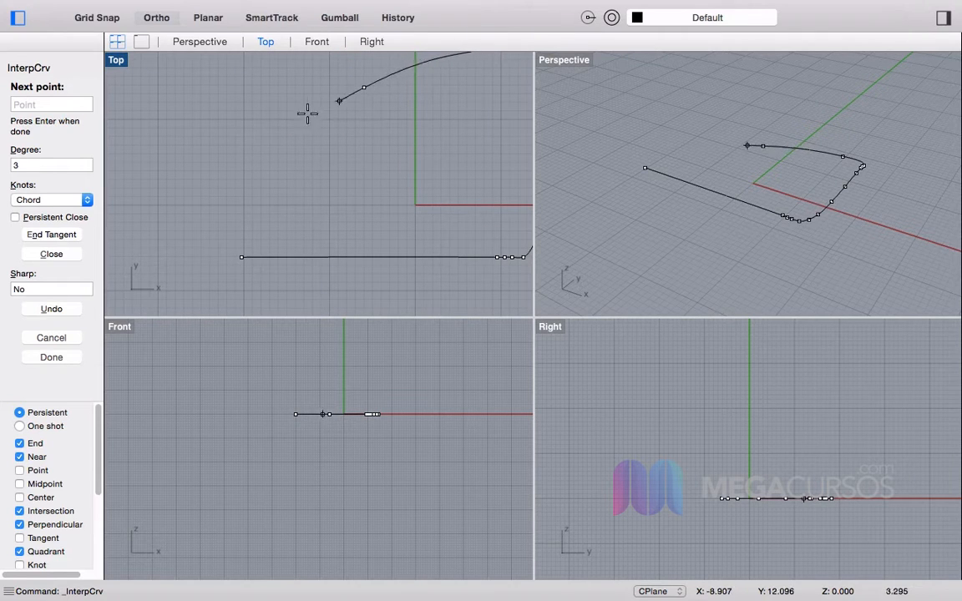
pyautogui.click(223, 200)
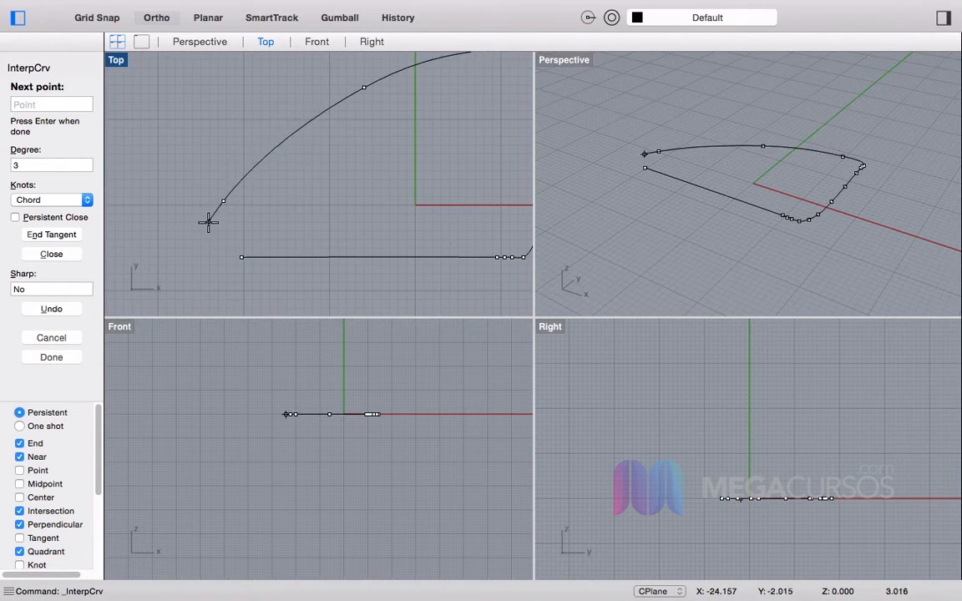
pyautogui.click(201, 232)
pyautogui.scroll(3, 202, 232)
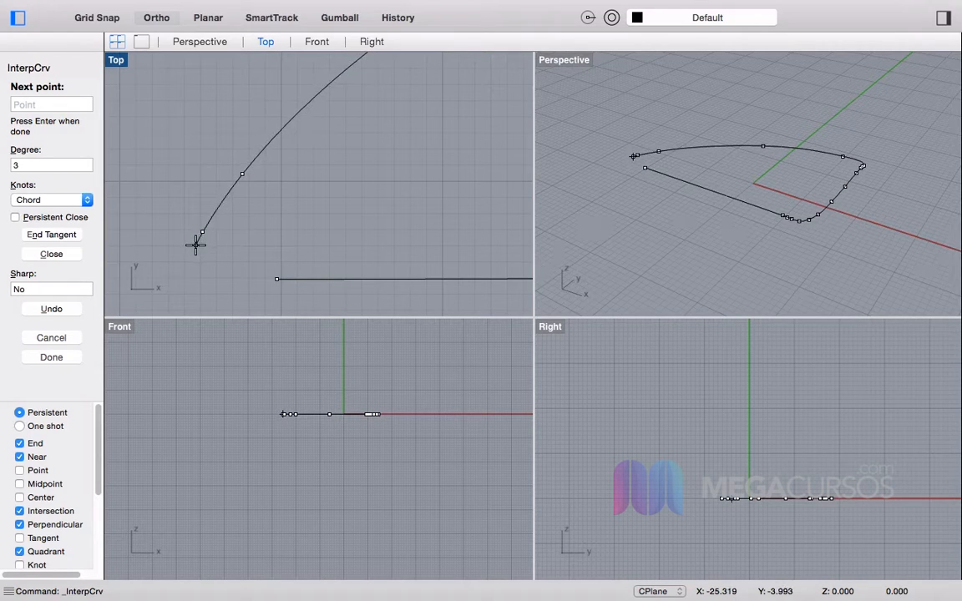
pyautogui.click(195, 244)
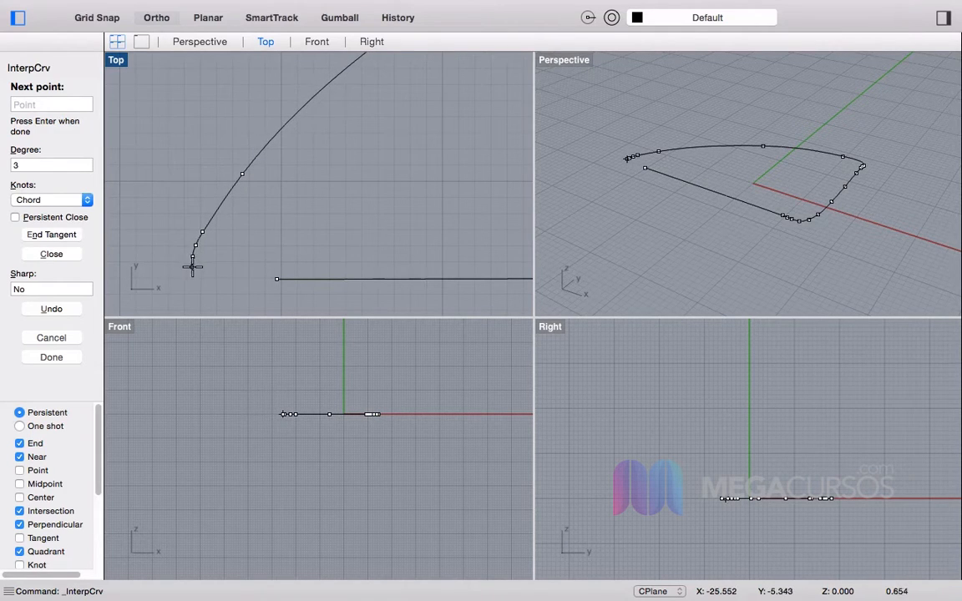
# Step: Round the nose corner with closely spaced points and close the curve on its start point at about (-20.3, -6.1)
pyautogui.click(198, 270)
pyautogui.click(218, 279)
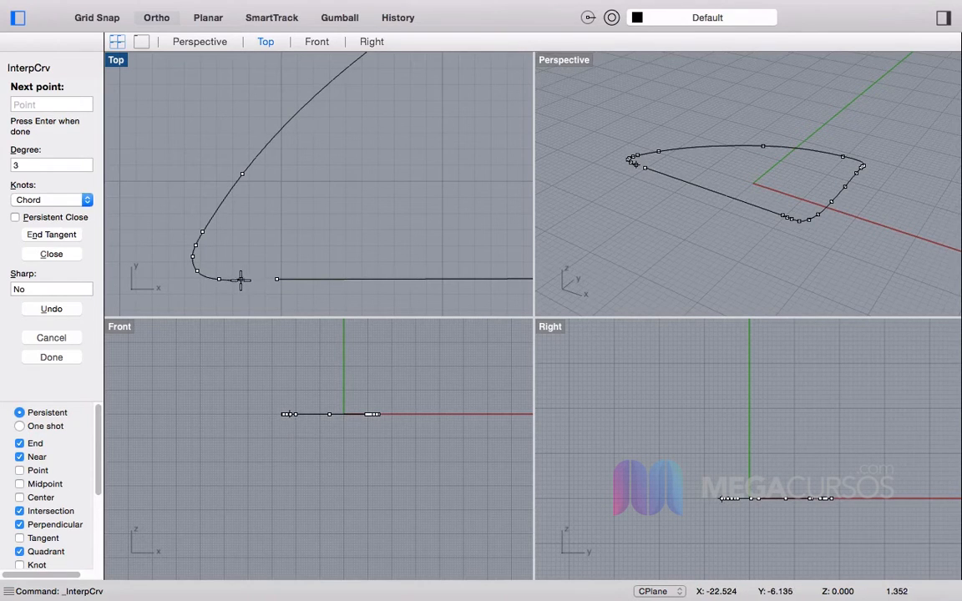
pyautogui.click(242, 279)
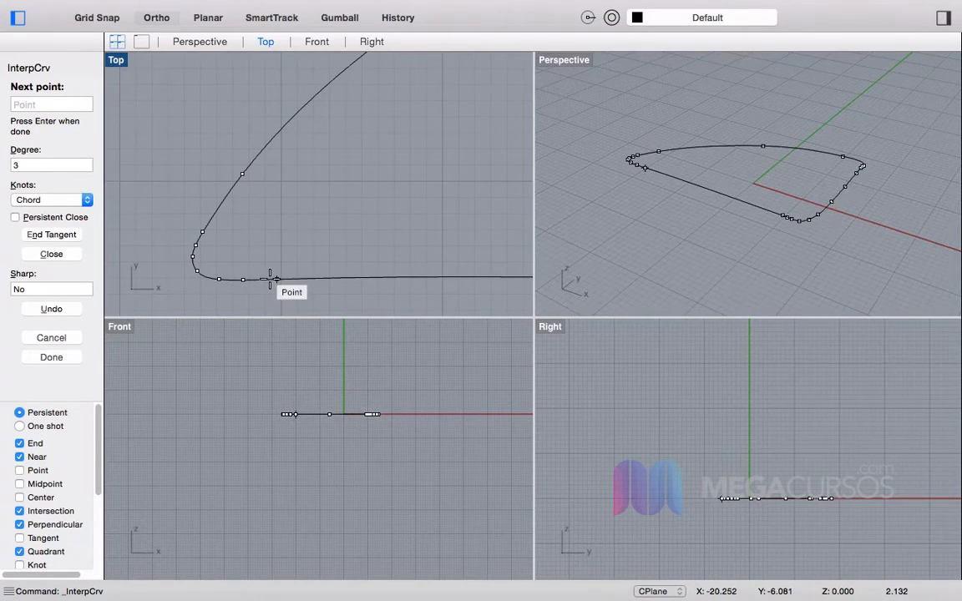
pyautogui.scroll(5, 284, 280)
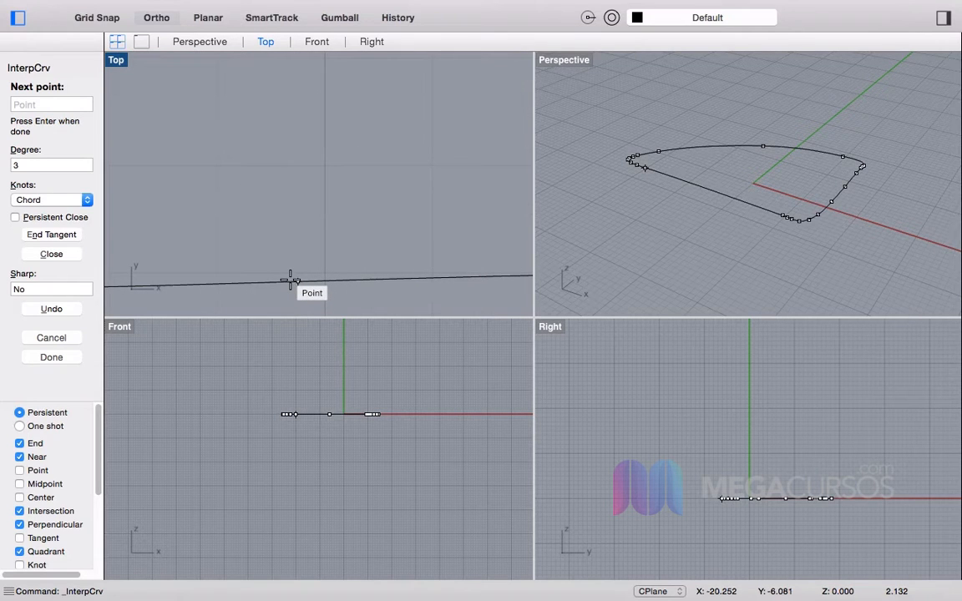
pyautogui.click(292, 282)
pyautogui.scroll(-6, 305, 223)
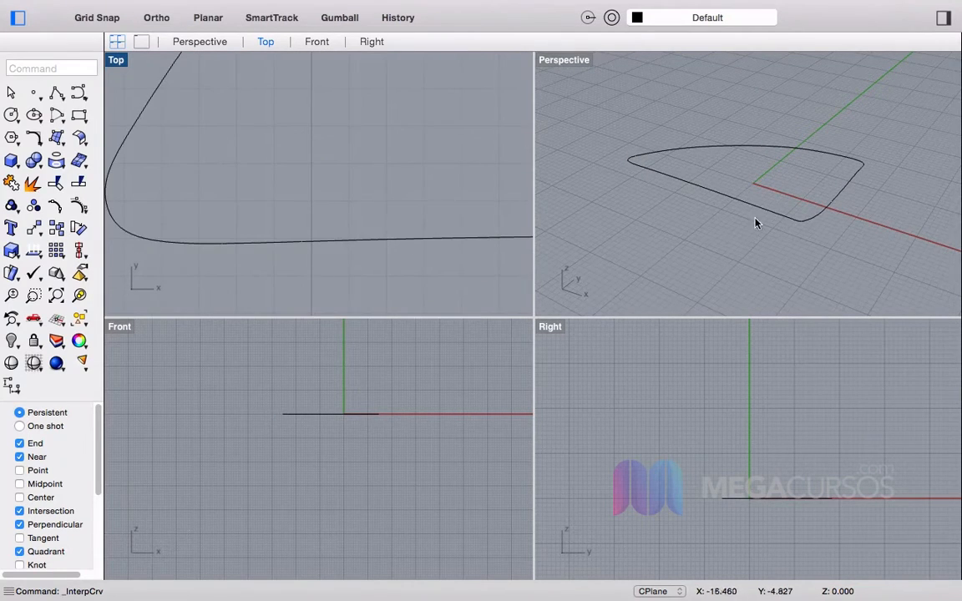
# Step: Select the closed outline curve in the Perspective view and turn on its edit points
pyautogui.scroll(-5, 791, 184)
pyautogui.moveTo(793, 182); pyautogui.dragTo(806, 129, button='right')
pyautogui.scroll(4, 802, 171)
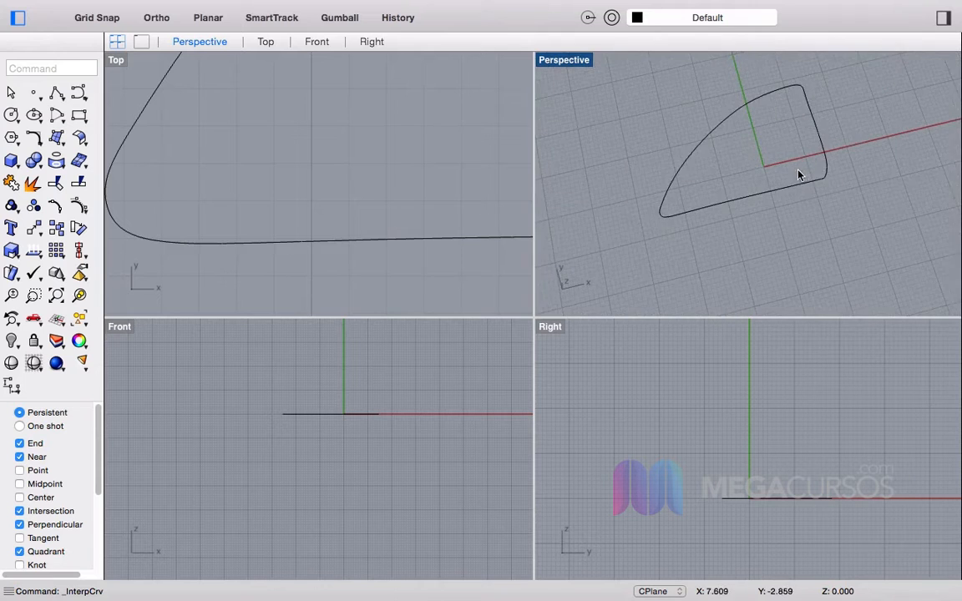
pyautogui.scroll(2, 756, 160)
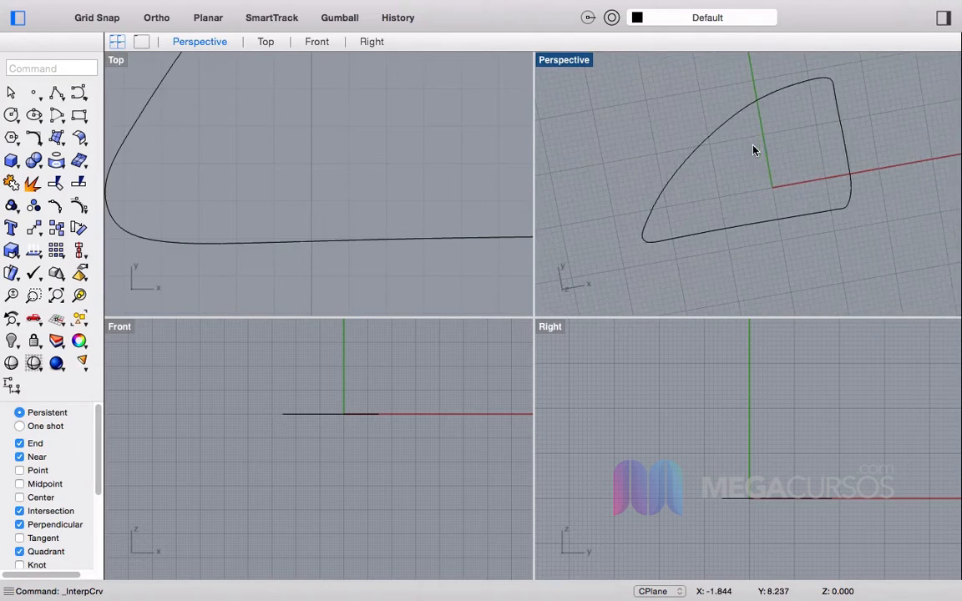
pyautogui.click(705, 225)
pyautogui.scroll(4, 861, 157)
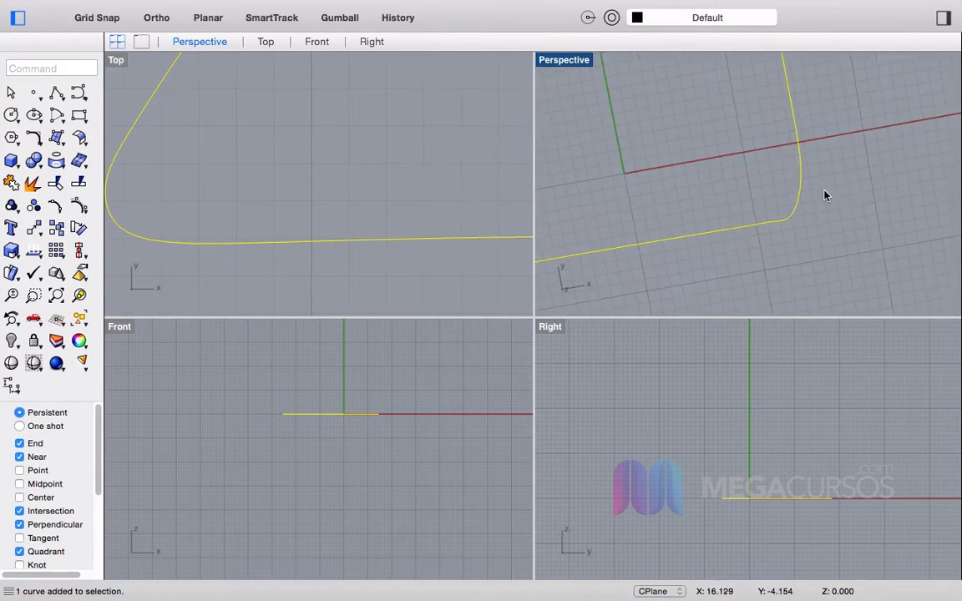
pyautogui.moveTo(764, 193)
pyautogui.mouseDown(button='right')
pyautogui.moveTo(851, 215)
pyautogui.moveTo(749, 195)
pyautogui.mouseUp(button='right')
pyautogui.scroll(-6, 750, 195)
pyautogui.scroll(2, 654, 136)
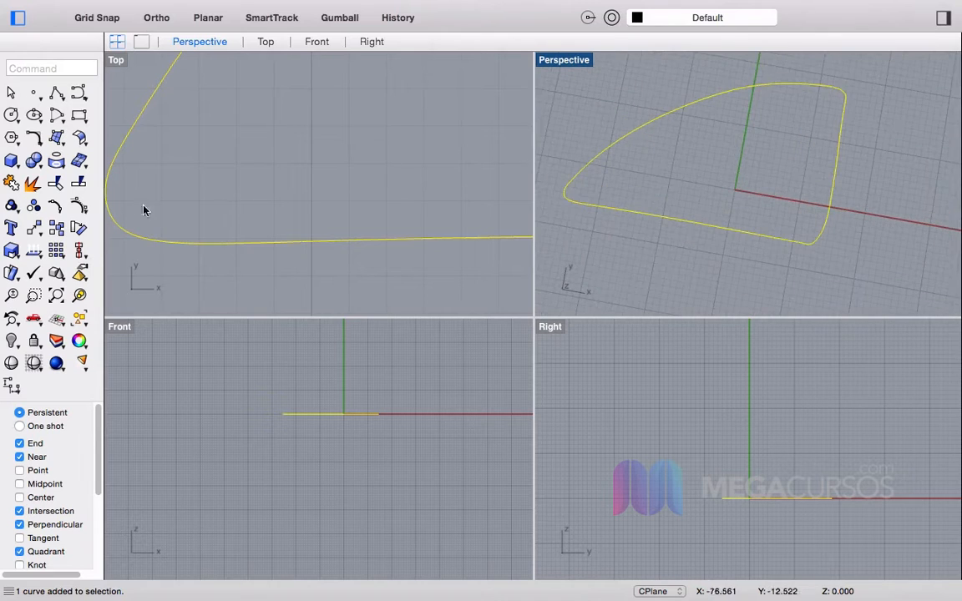
pyautogui.click(58, 208)
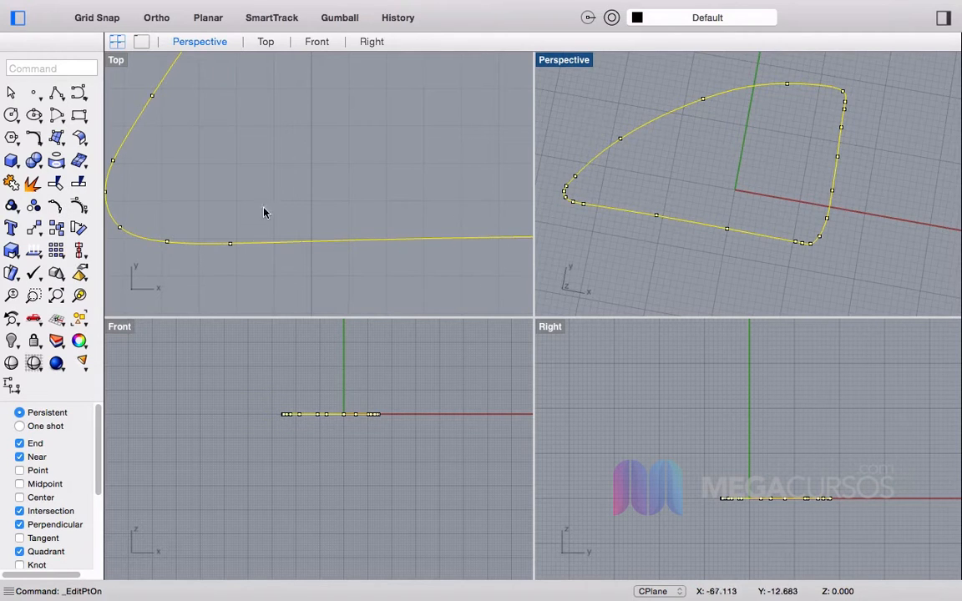
# Step: Move an edit point on the outline's long lower edge slightly downward in the Top view
pyautogui.scroll(-8, 223, 240)
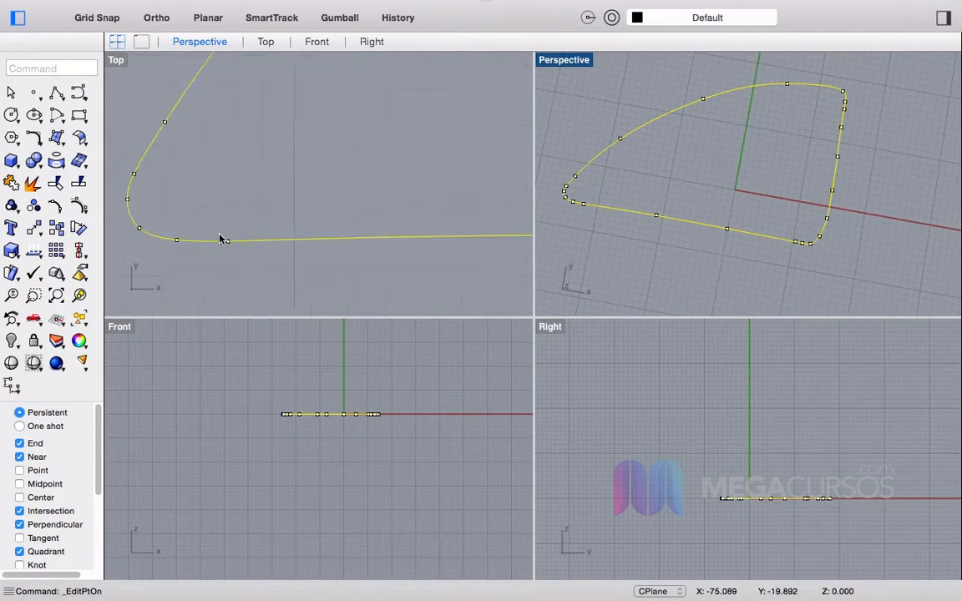
pyautogui.scroll(4, 332, 238)
pyautogui.scroll(3, 332, 238)
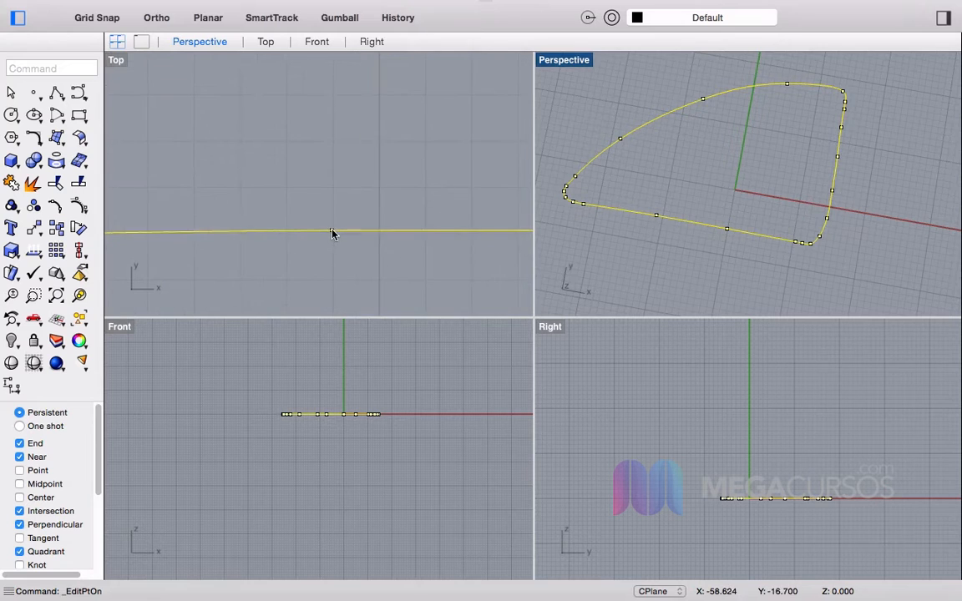
pyautogui.click(332, 236)
pyautogui.moveTo(332, 236); pyautogui.dragTo(333, 242)
# Step: Nudge the edit point at the outline's lower corner away from the nose in the Perspective view and clear the point selection
pyautogui.scroll(-4, 745, 222)
pyautogui.scroll(12, 783, 238)
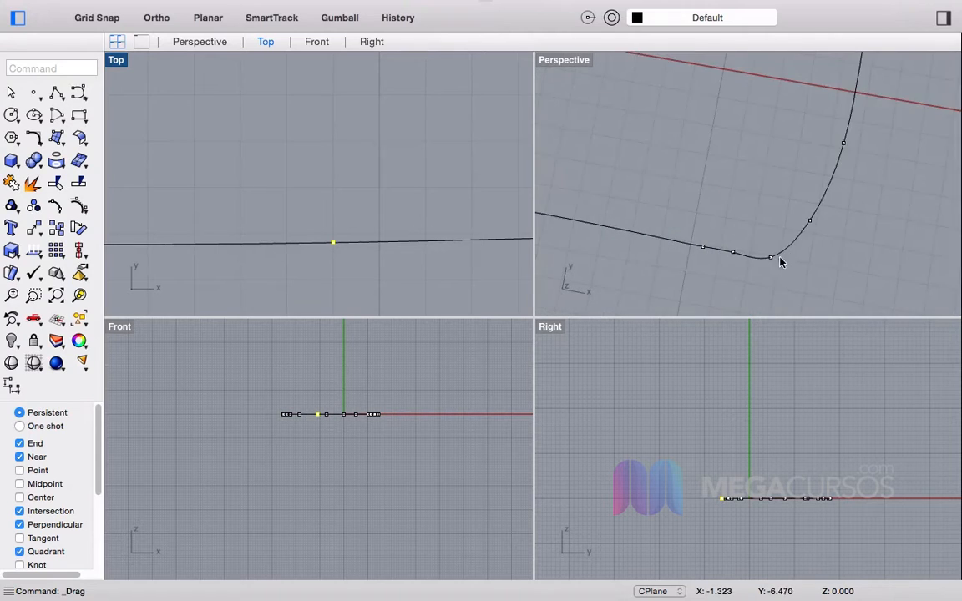
pyautogui.scroll(-3, 777, 264)
pyautogui.moveTo(757, 249); pyautogui.dragTo(778, 240)
pyautogui.click(755, 201)
pyautogui.scroll(-12, 752, 195)
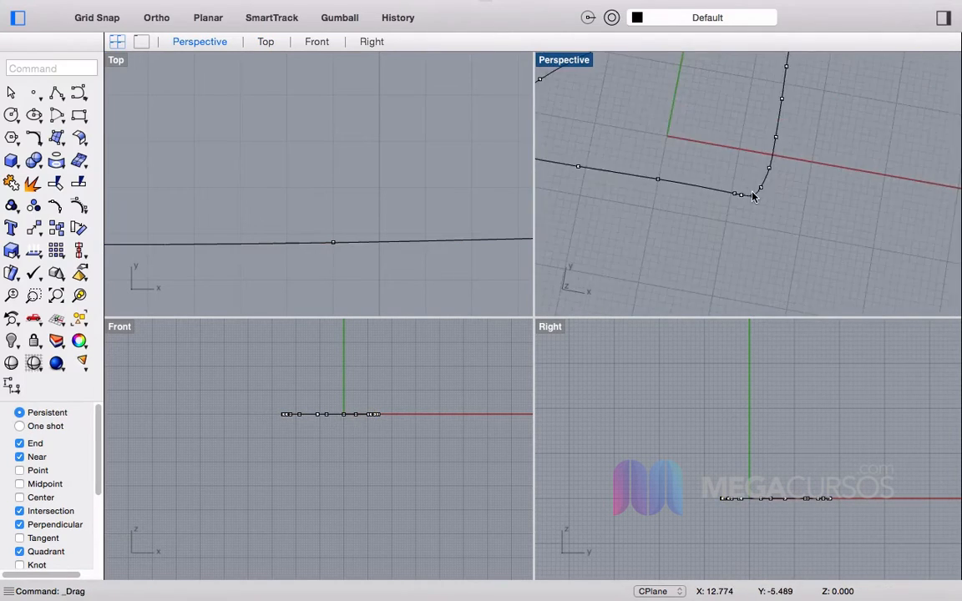
# Step: Select the six edit points around the nose and move them outward to lengthen the outline
pyautogui.scroll(-5, 714, 133)
pyautogui.scroll(8, 713, 159)
pyautogui.scroll(-5, 710, 176)
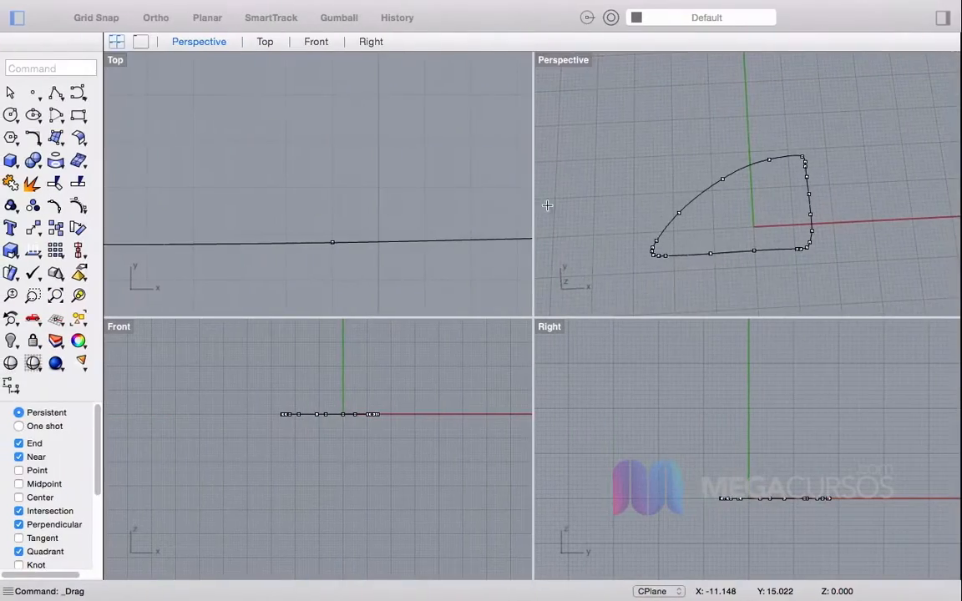
pyautogui.scroll(5, 674, 256)
pyautogui.scroll(-4, 666, 262)
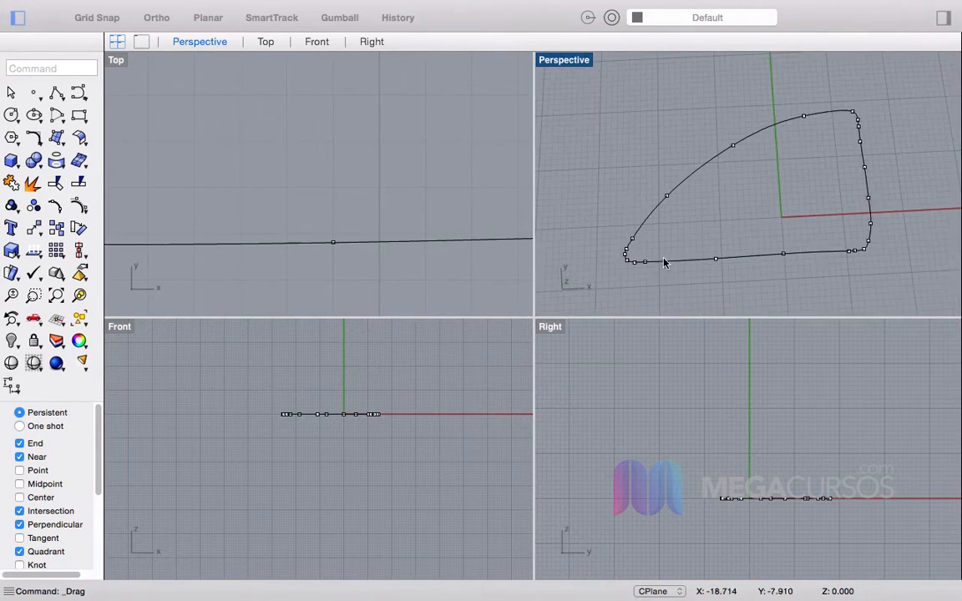
pyautogui.moveTo(664, 262); pyautogui.dragTo(590, 186)
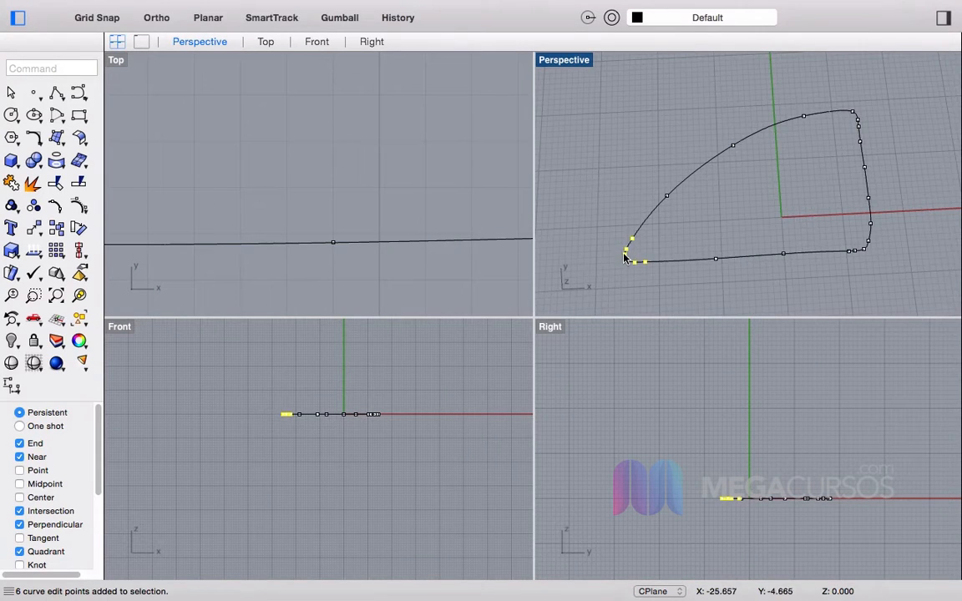
pyautogui.moveTo(624, 258); pyautogui.dragTo(593, 255)
# Step: Move the edit point on the sloped edge nearest the nose outward in the Top view to smooth the bulge
pyautogui.click(667, 197)
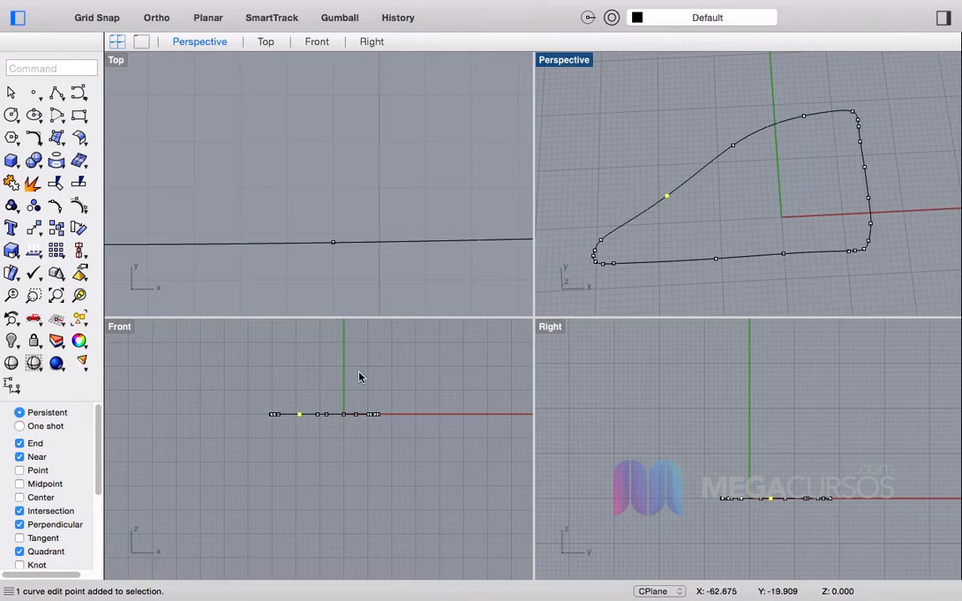
pyautogui.scroll(-15, 389, 213)
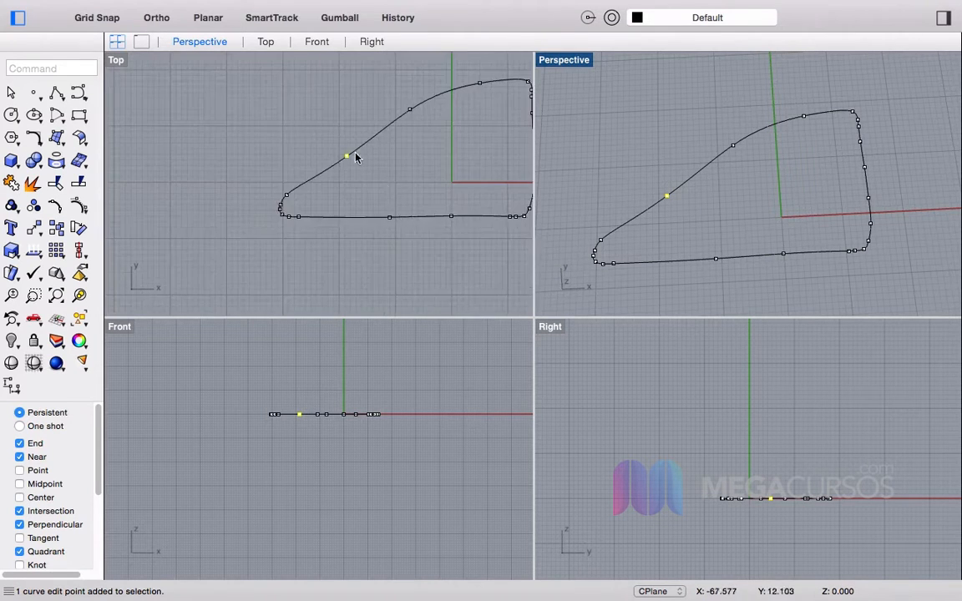
pyautogui.scroll(9, 355, 156)
pyautogui.moveTo(383, 171); pyautogui.dragTo(340, 218, button='right')
pyautogui.scroll(-4, 347, 203)
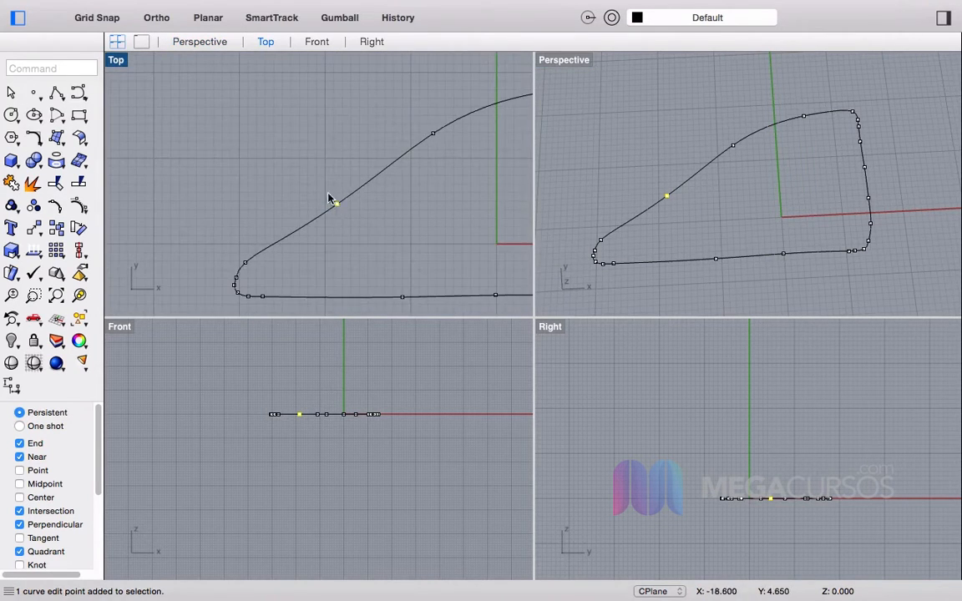
pyautogui.moveTo(329, 198); pyautogui.dragTo(330, 191)
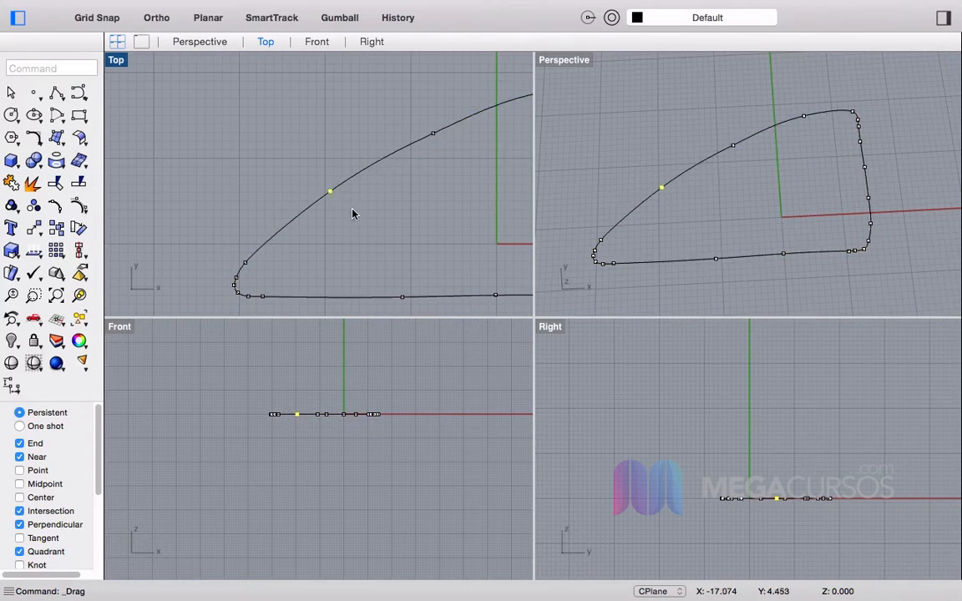
pyautogui.press('Escape')
# Step: Turn off the outline curve's edit points
pyautogui.scroll(-5, 355, 215)
pyautogui.scroll(4, 357, 211)
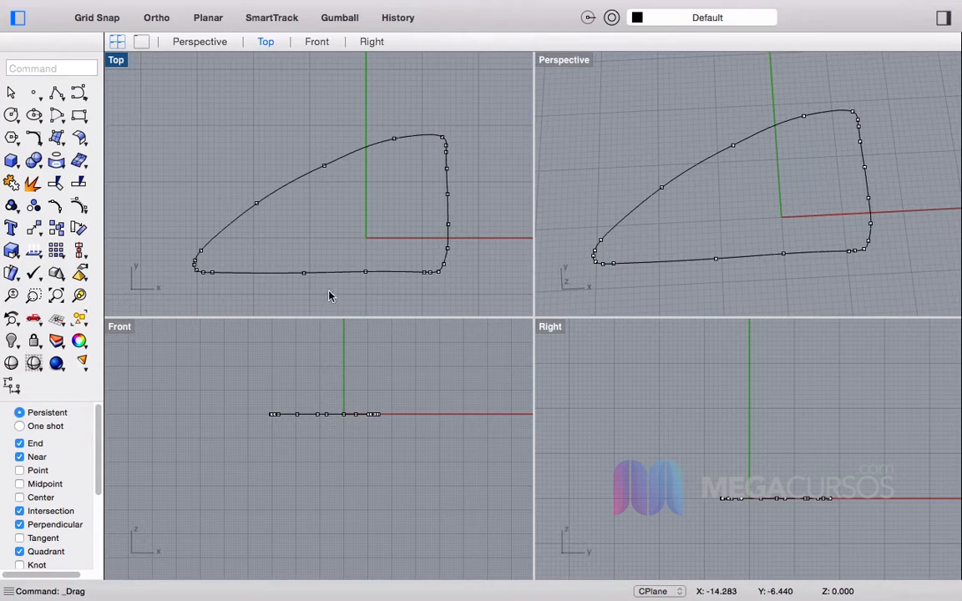
pyautogui.press('Escape')
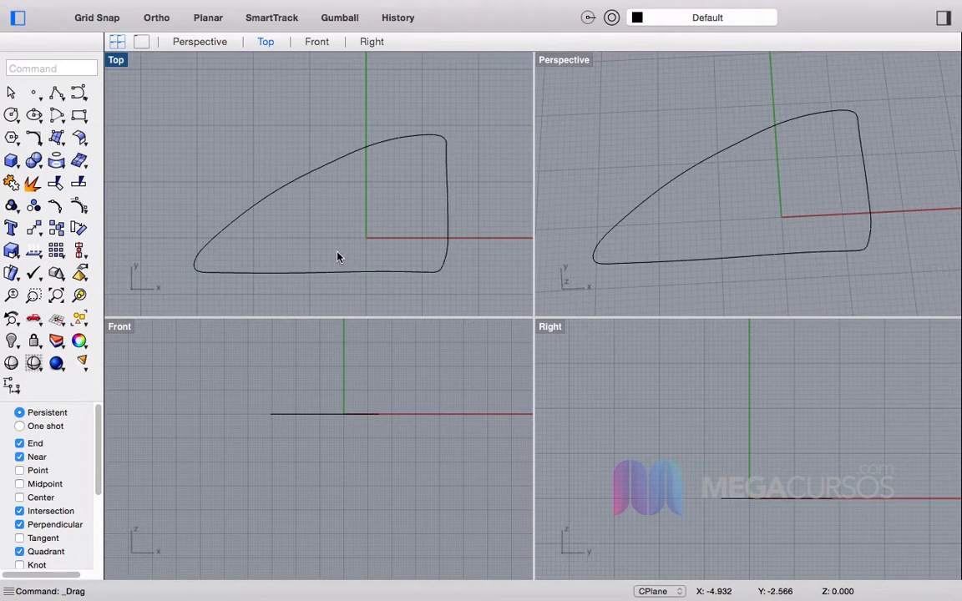
# Step: Try to extrude the closed outline curve upward by about 28.6 with ExtrudeCrv, and undo it
pyautogui.scroll(-3, 405, 269)
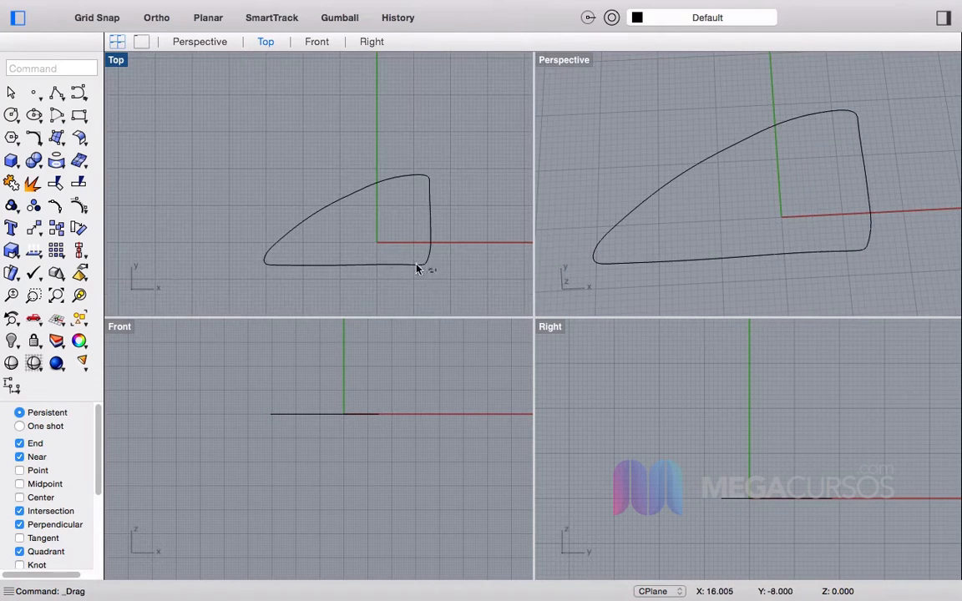
pyautogui.moveTo(434, 271); pyautogui.dragTo(249, 167)
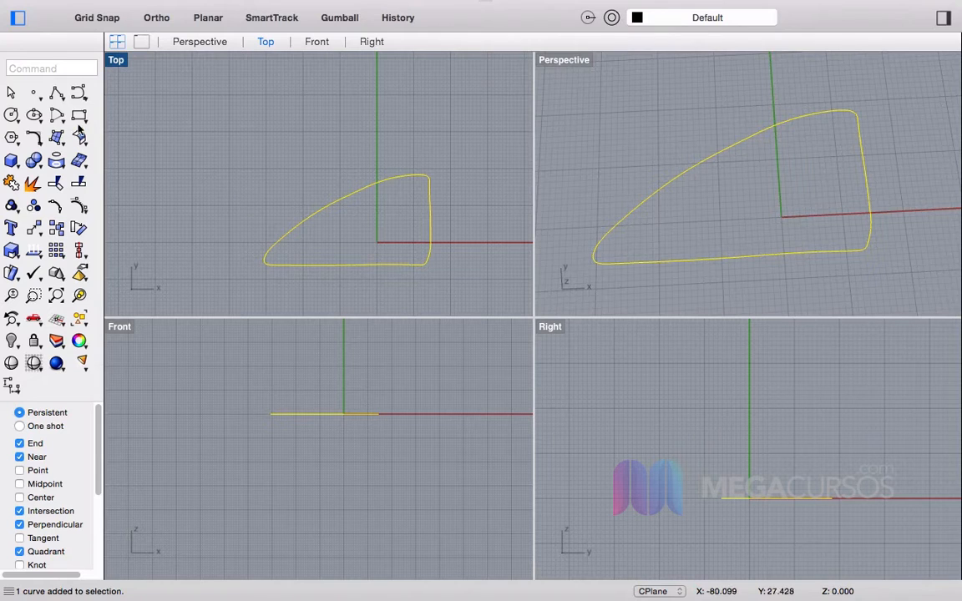
pyautogui.click(38, 63)
pyautogui.write('ExtrudeCrv')
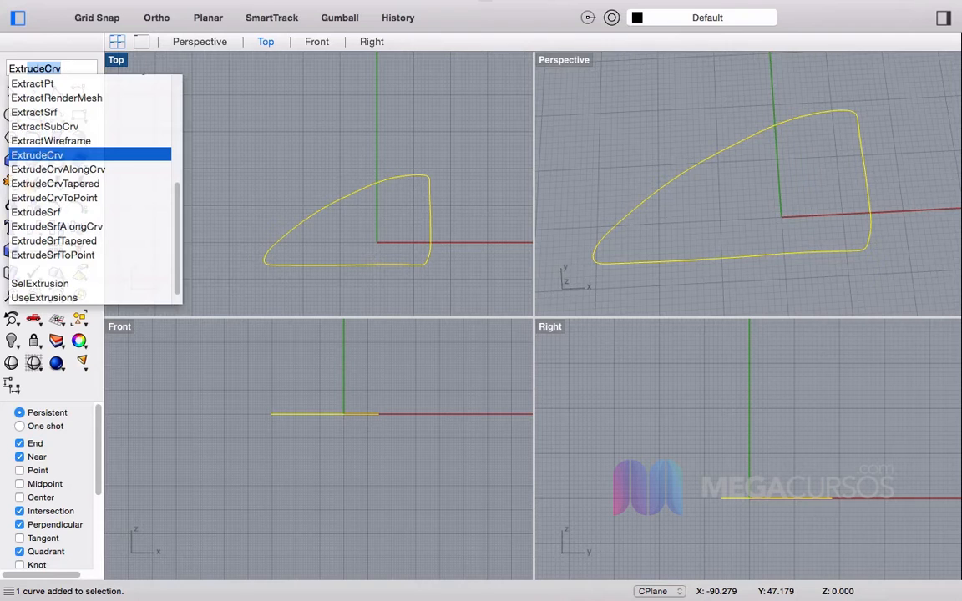
pyautogui.press('Return')
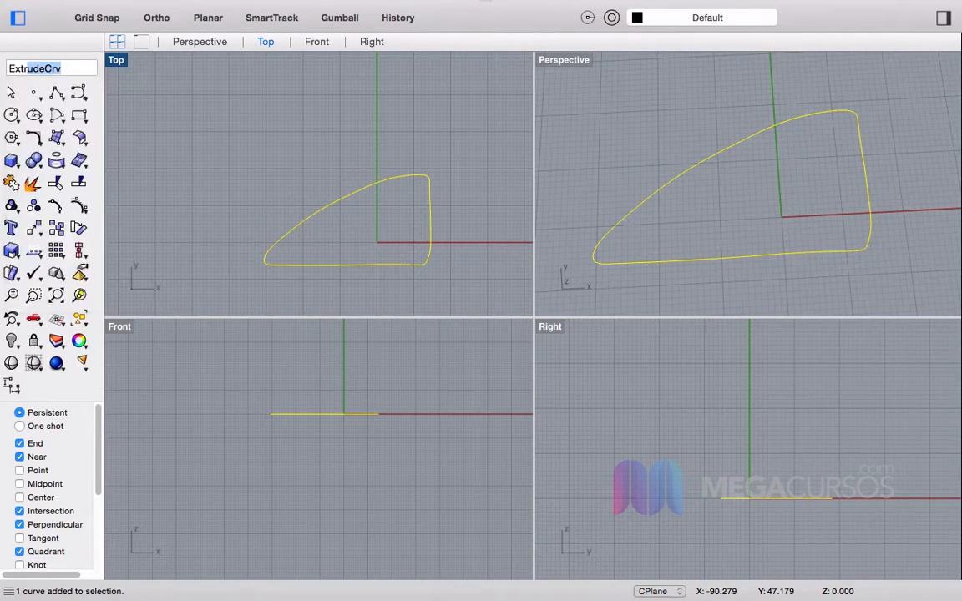
pyautogui.click(395, 344)
pyautogui.scroll(-3, 741, 402)
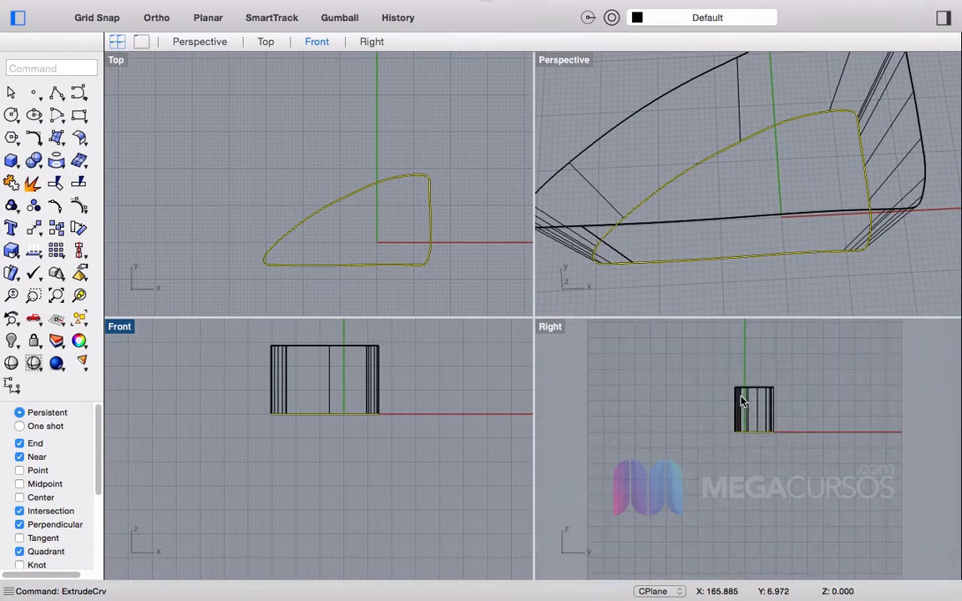
pyautogui.press('super+z')
# Step: Repeat ExtrudeCrv on the selected outline curve, setting the upward height to about 22 in the Front view
pyautogui.press('Return')
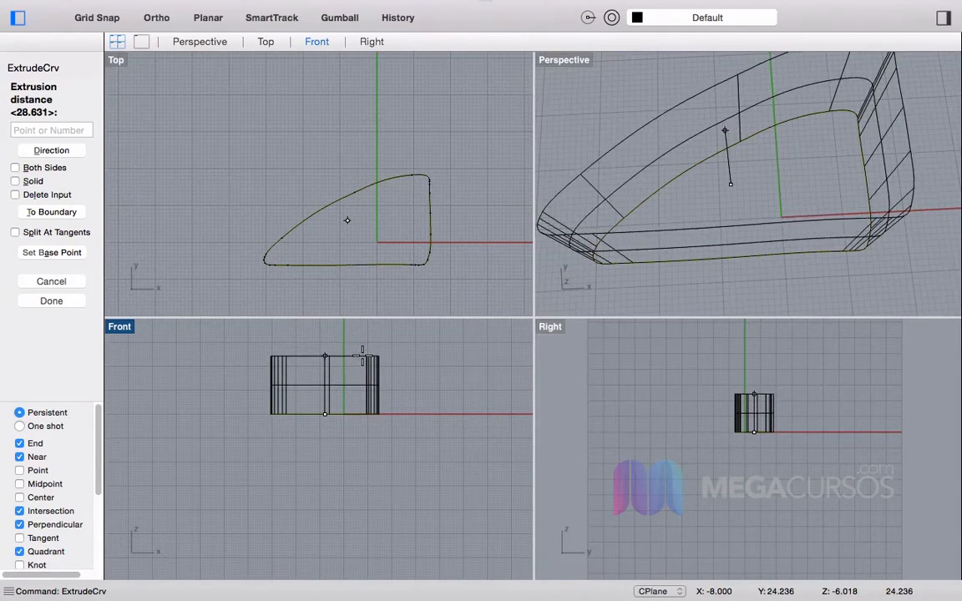
pyautogui.click(364, 363)
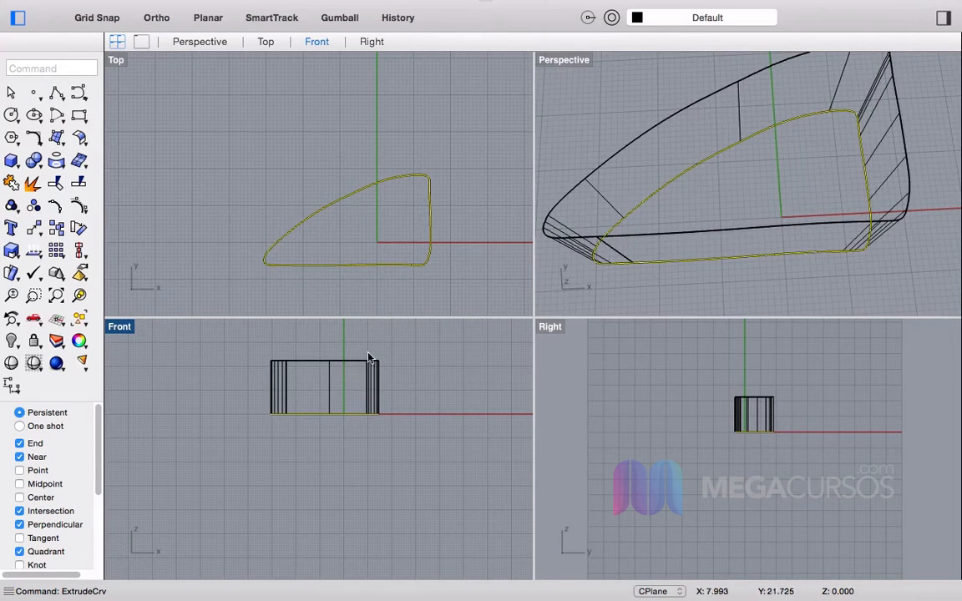
pyautogui.scroll(-8, 660, 189)
pyautogui.moveTo(659, 189); pyautogui.dragTo(693, 139, button='right')
pyautogui.scroll(8, 663, 223)
pyautogui.scroll(-8, 694, 140)
pyautogui.moveTo(639, 171); pyautogui.dragTo(650, 157, button='right')
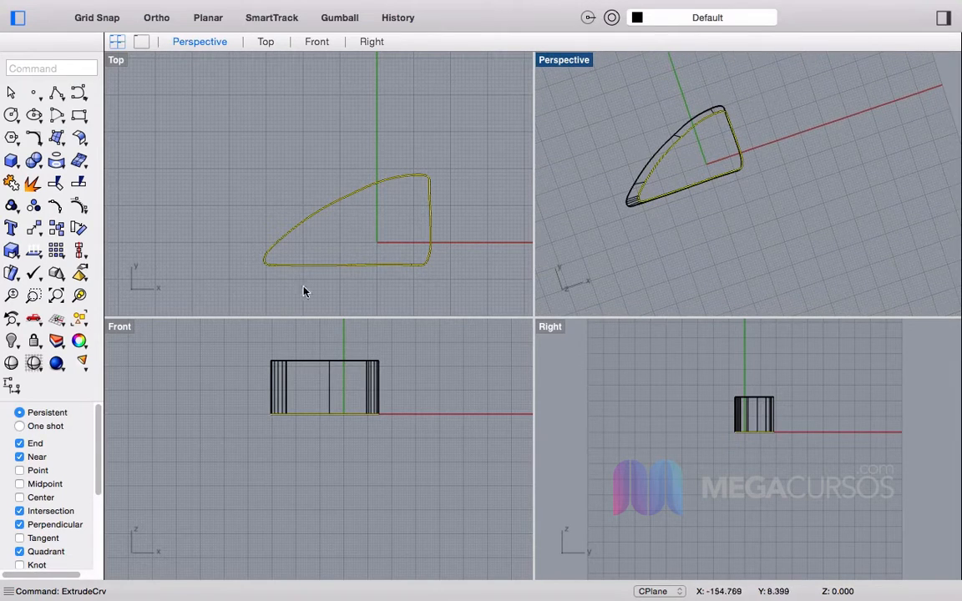
# Step: Rotate the extrusion together with its outline curve by 90 degrees in the Right view, about the base corner on the horizontal axis
pyautogui.moveTo(666, 232); pyautogui.dragTo(761, 249, button='right')
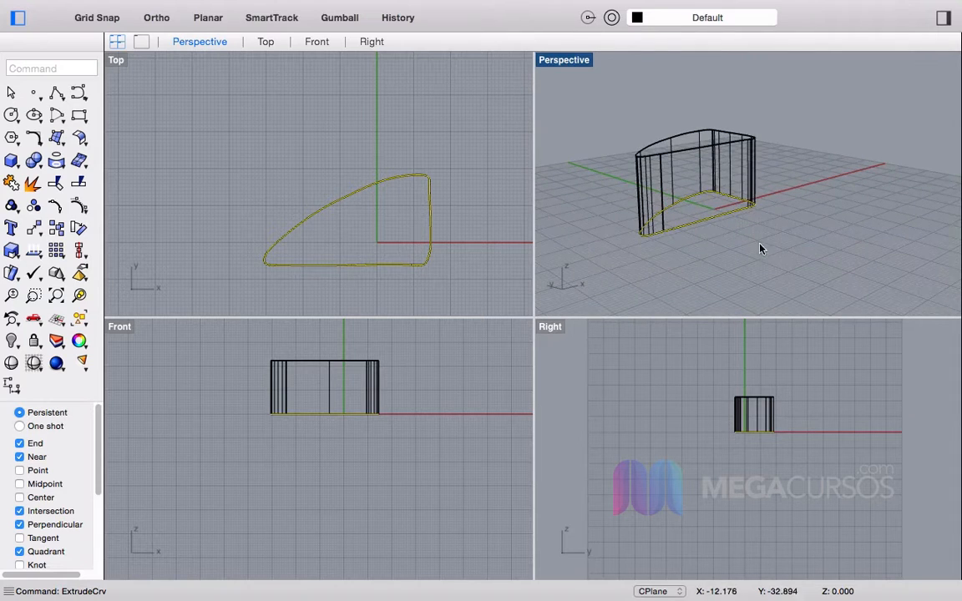
pyautogui.moveTo(760, 248); pyautogui.dragTo(616, 114)
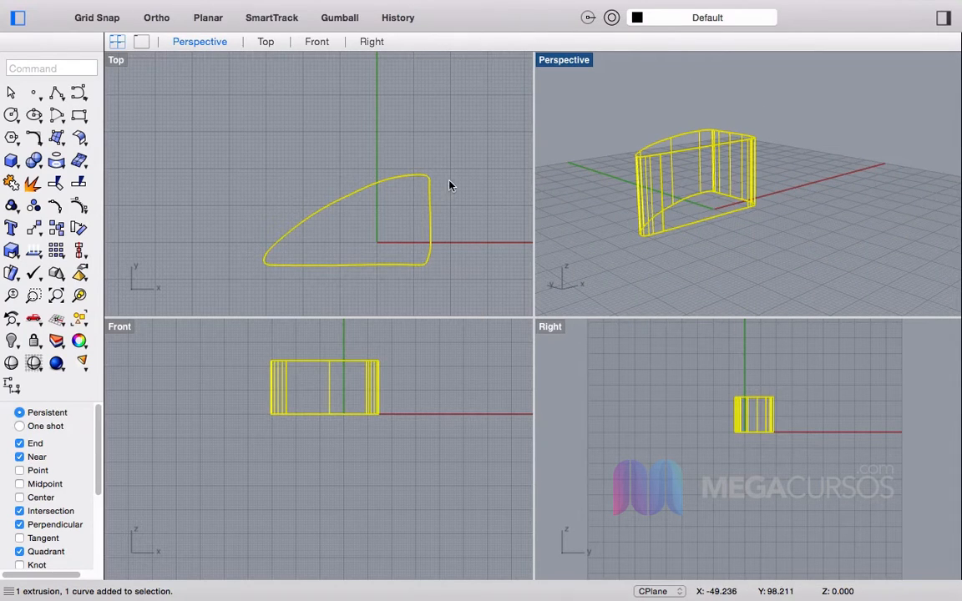
pyautogui.write('Rotet')
pyautogui.write('te')
pyautogui.press('Return')
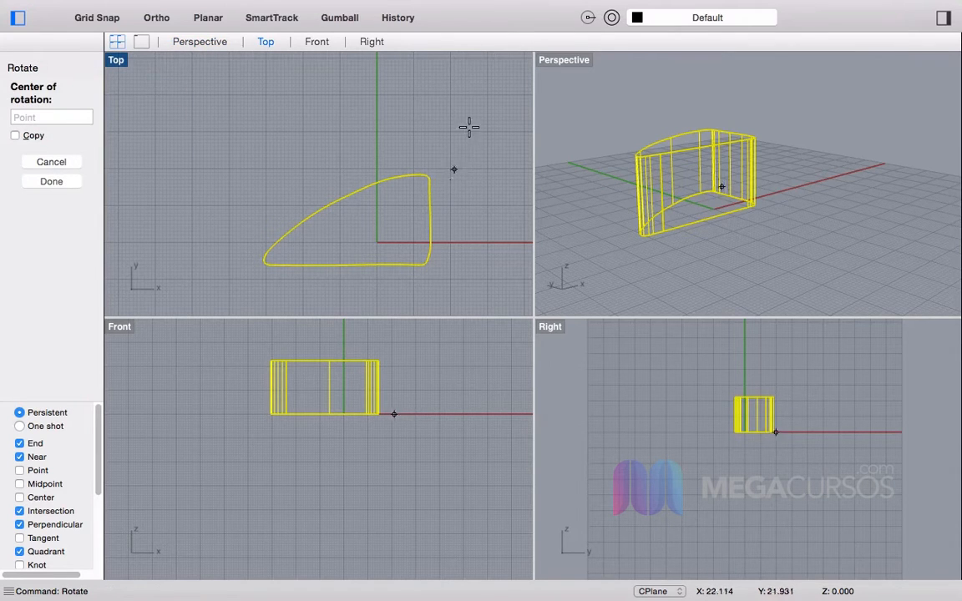
pyautogui.click(773, 432)
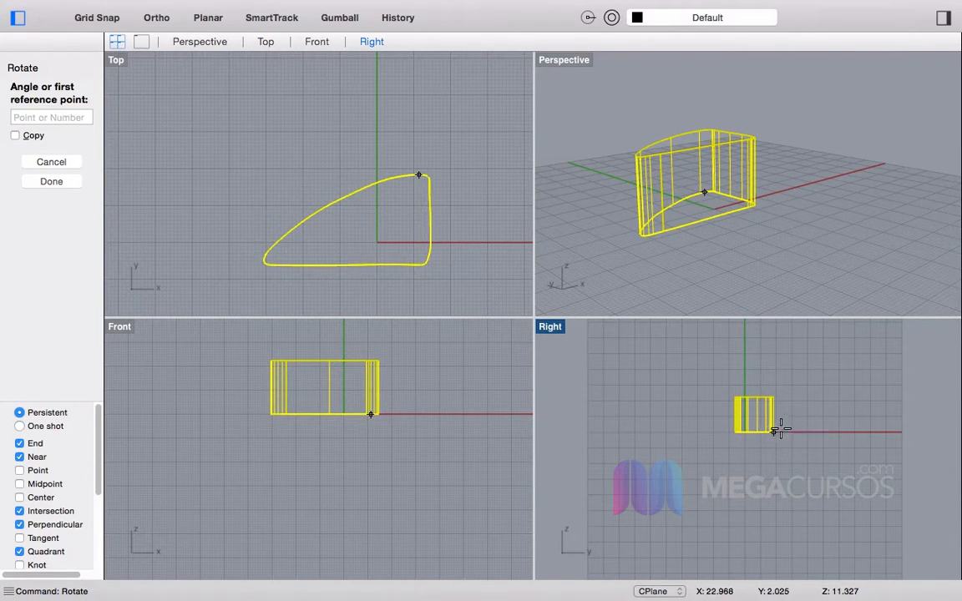
pyautogui.click(777, 351)
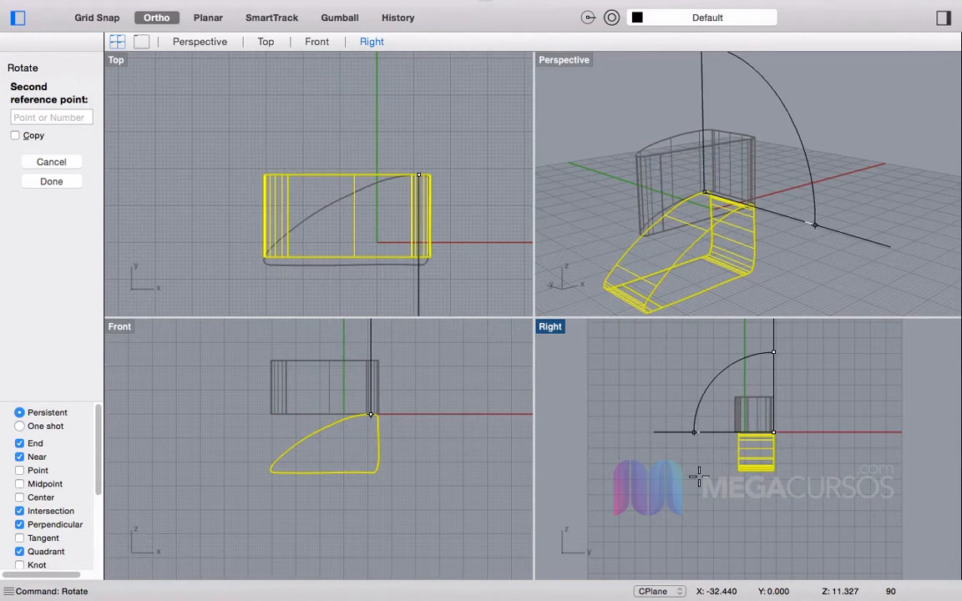
pyautogui.click(682, 427)
# Step: Move the rotated extrusion and its curve in the Front view so the flat base rests on the horizontal axis, left of the vertical axis
pyautogui.scroll(4, 397, 441)
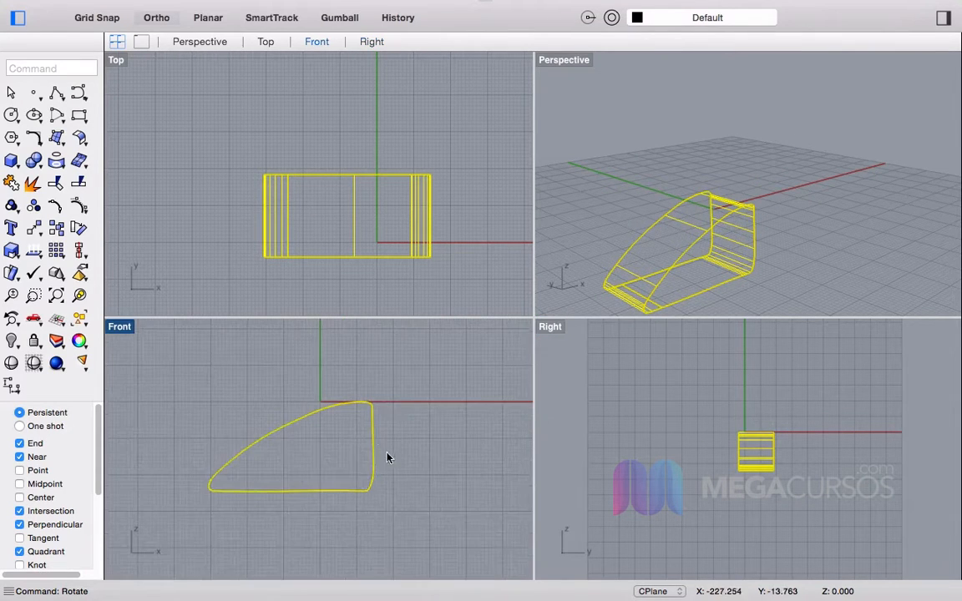
pyautogui.scroll(-6, 387, 455)
pyautogui.moveTo(357, 468); pyautogui.dragTo(304, 417)
# Step: Deselect the objects and set the Perspective viewport's display mode to Shaded
pyautogui.click(883, 232)
pyautogui.moveTo(883, 233); pyautogui.dragTo(712, 214, button='right')
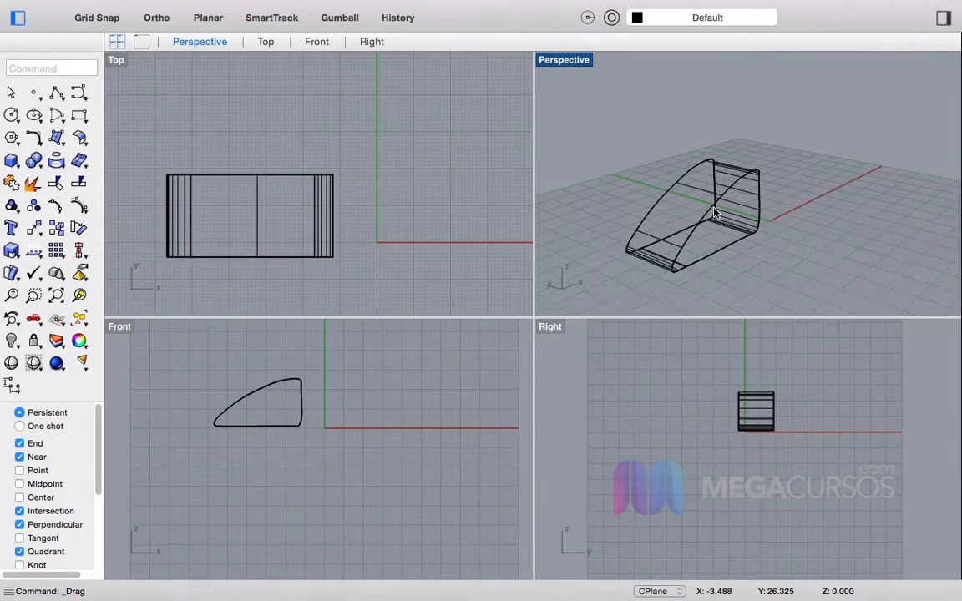
pyautogui.scroll(5, 715, 212)
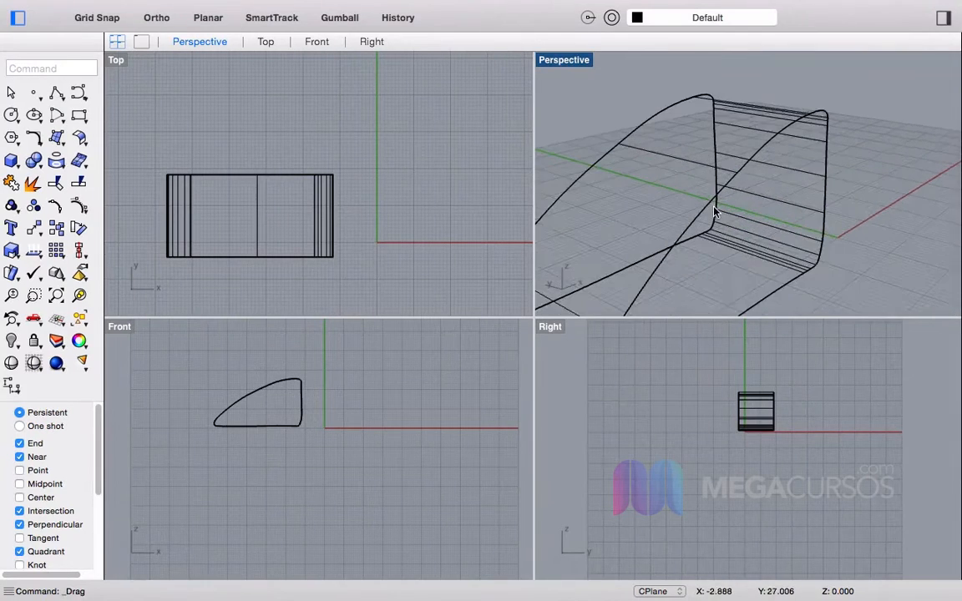
pyautogui.scroll(2, 716, 211)
pyautogui.moveTo(715, 209); pyautogui.dragTo(542, 177, button='right')
pyautogui.scroll(-6, 763, 185)
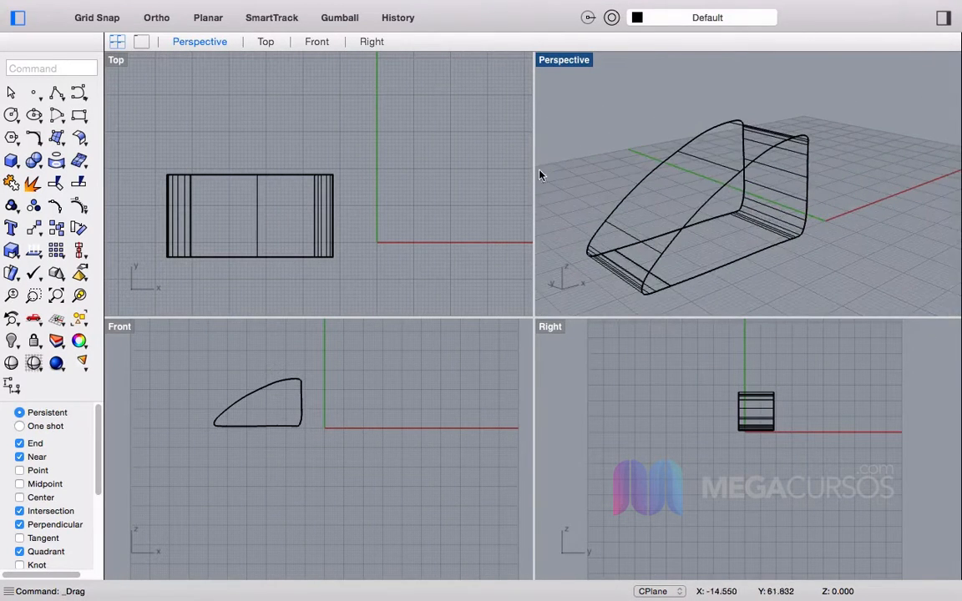
pyautogui.click(553, 65)
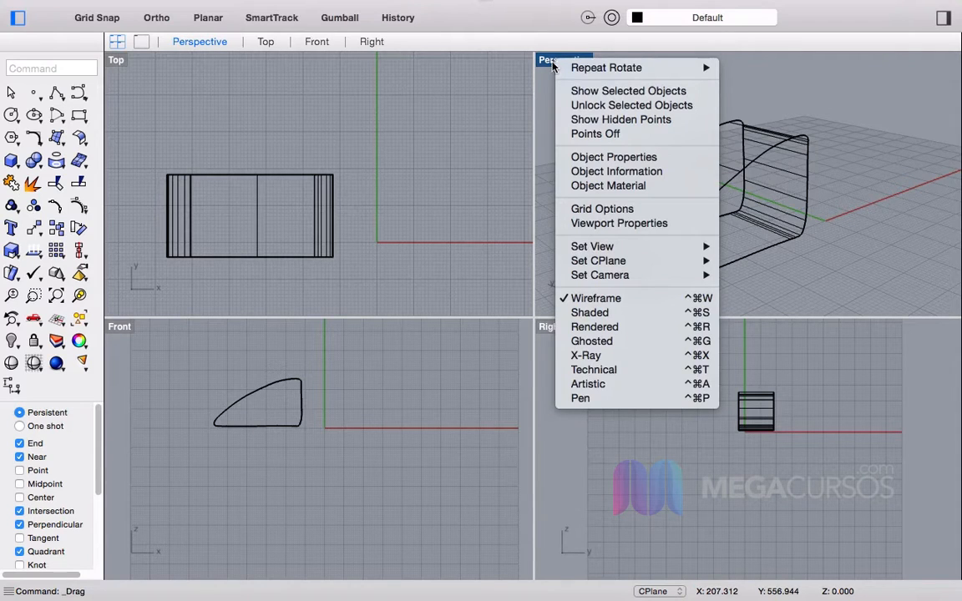
pyautogui.click(615, 313)
# Step: Examine the shaded extrusion's curved outer surface and open sides from several angles in the Perspective view
pyautogui.scroll(5, 723, 188)
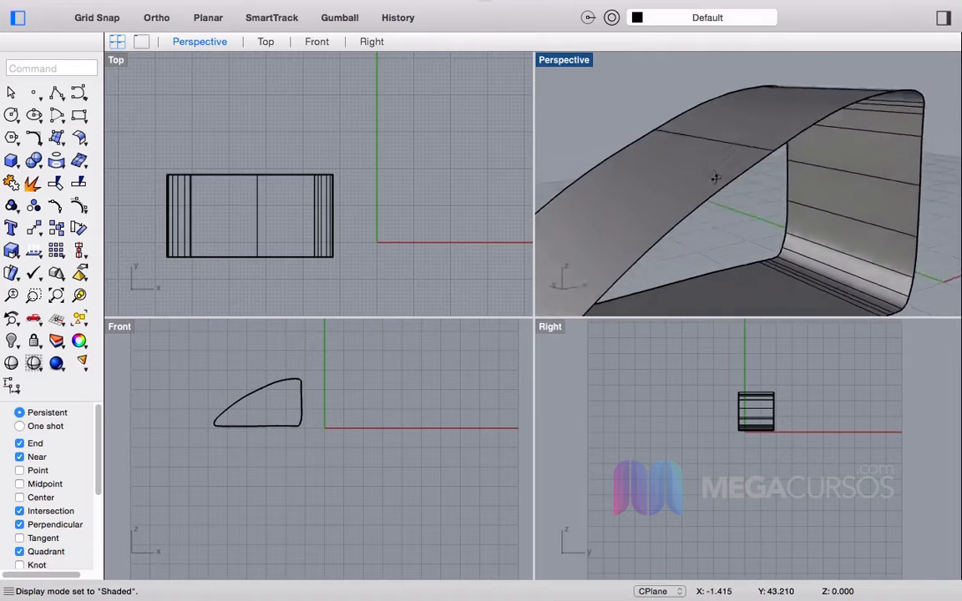
pyautogui.moveTo(715, 177); pyautogui.dragTo(713, 164, button='right')
pyautogui.scroll(-4, 712, 165)
pyautogui.moveTo(669, 197)
pyautogui.mouseDown(button='right')
pyautogui.moveTo(631, 234)
pyautogui.moveTo(616, 211)
pyautogui.mouseUp(button='right')
pyautogui.scroll(6, 616, 210)
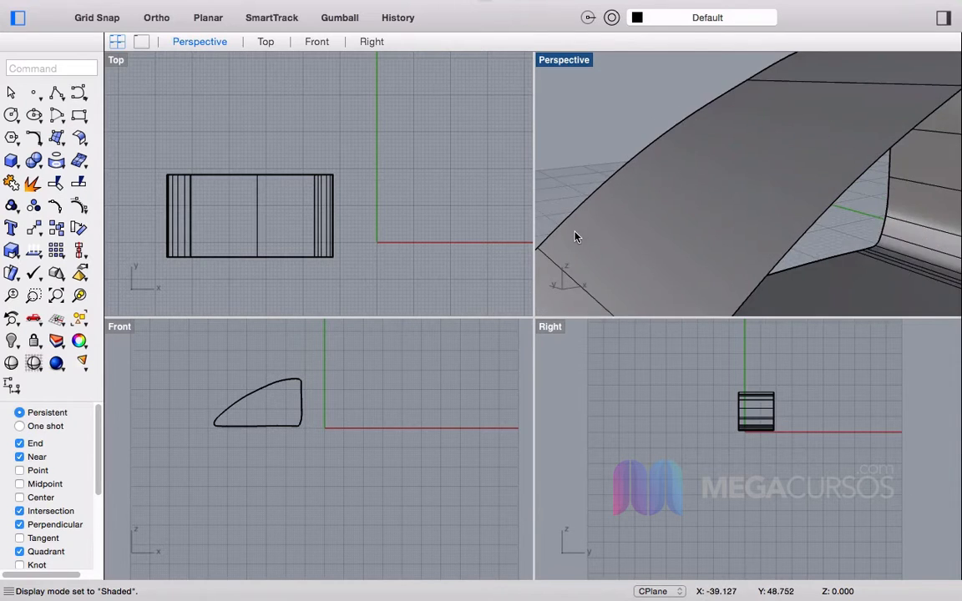
pyautogui.scroll(-6, 574, 238)
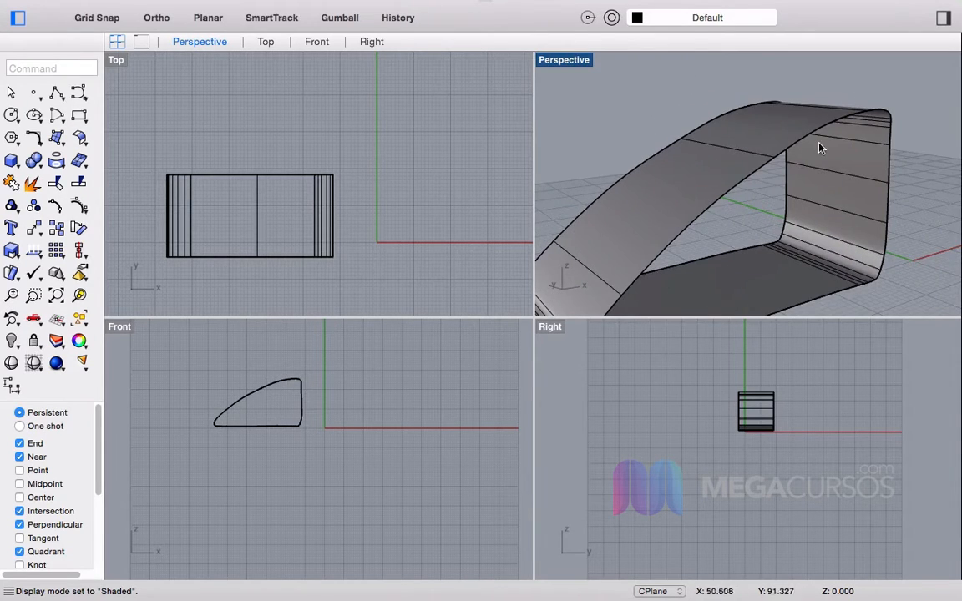
pyautogui.scroll(-3, 763, 253)
pyautogui.moveTo(770, 239)
pyautogui.mouseDown(button='right')
pyautogui.moveTo(763, 208)
pyautogui.moveTo(763, 221)
pyautogui.mouseUp(button='right')
pyautogui.scroll(4, 737, 249)
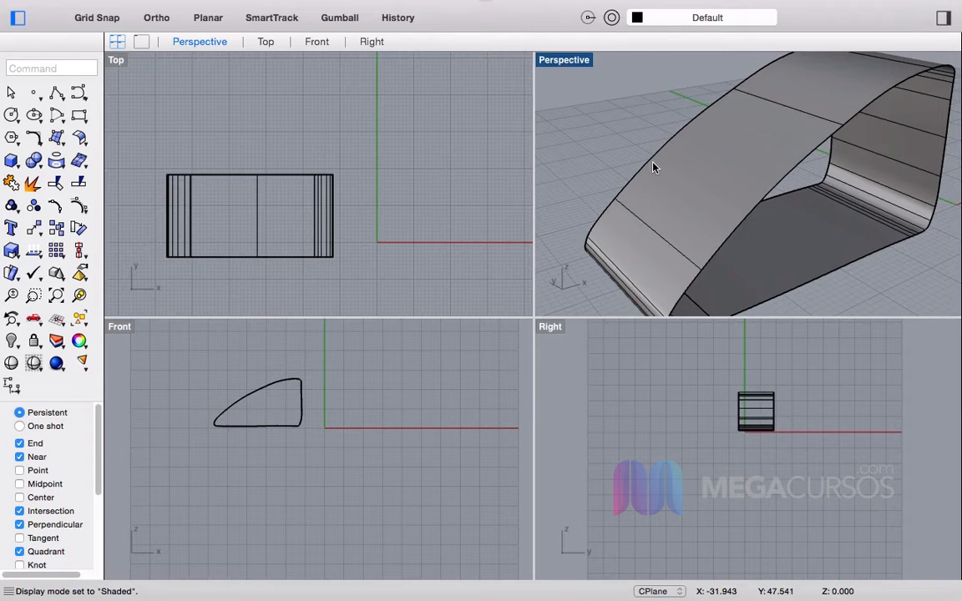
pyautogui.scroll(-4, 654, 167)
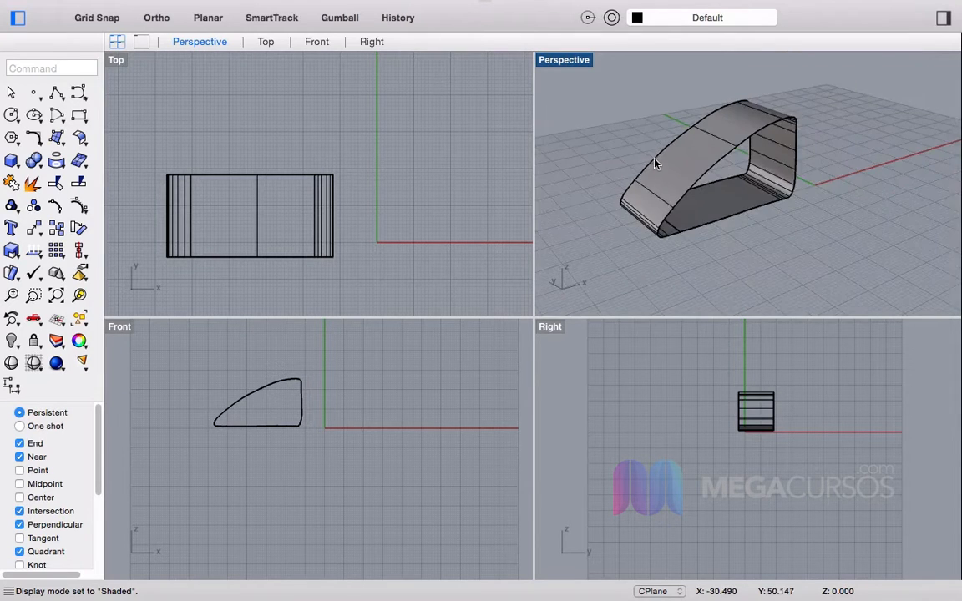
# Step: Close both open sides of the extrusion with the Cap command and deselect it
pyautogui.moveTo(704, 187)
pyautogui.mouseDown(button='right')
pyautogui.moveTo(712, 204)
pyautogui.moveTo(760, 163)
pyautogui.moveTo(752, 151)
pyautogui.moveTo(660, 193)
pyautogui.moveTo(689, 193)
pyautogui.moveTo(690, 175)
pyautogui.mouseUp(button='right')
pyautogui.click(690, 175)
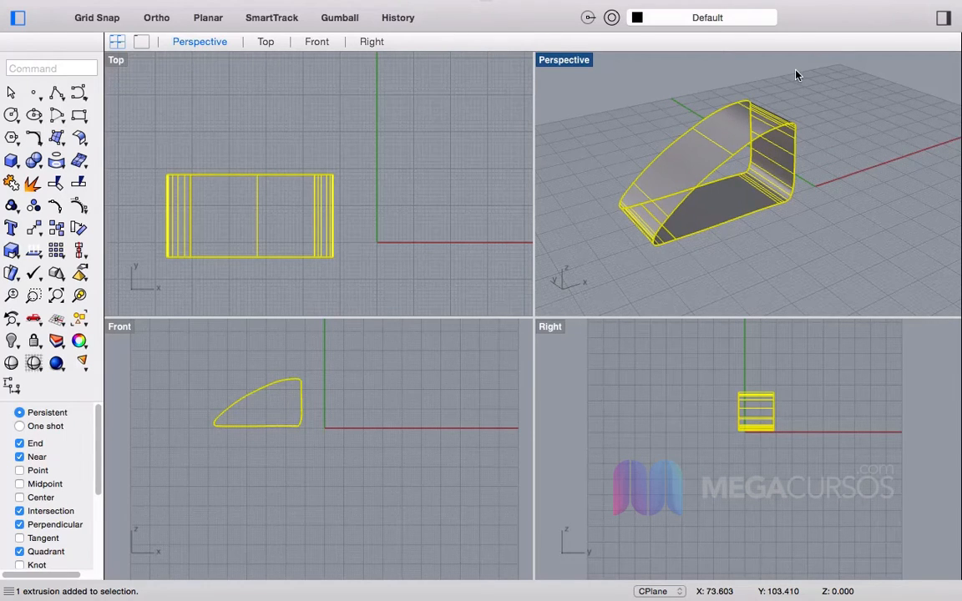
pyautogui.write('Cap')
pyautogui.press('Return')
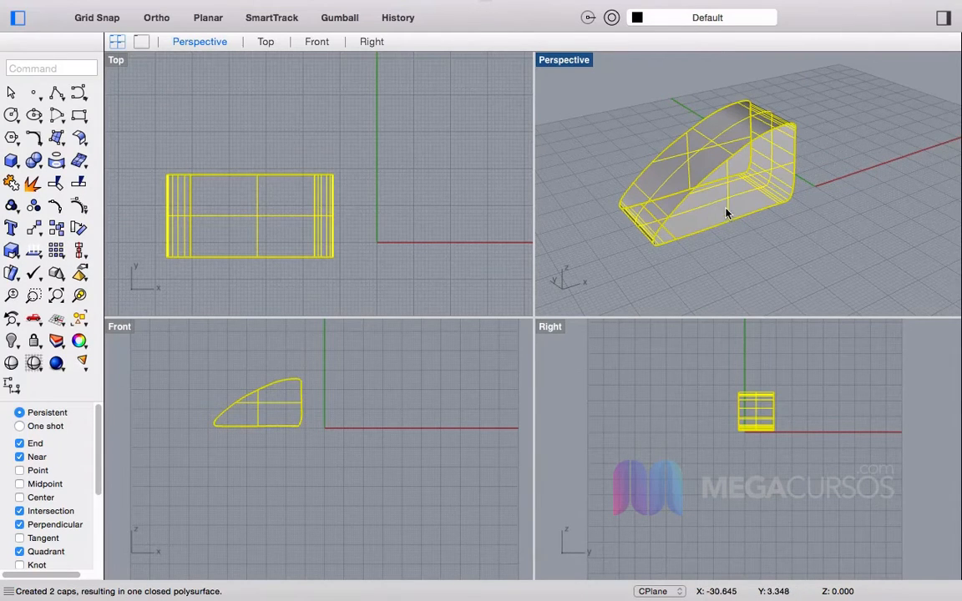
pyautogui.press('Escape')
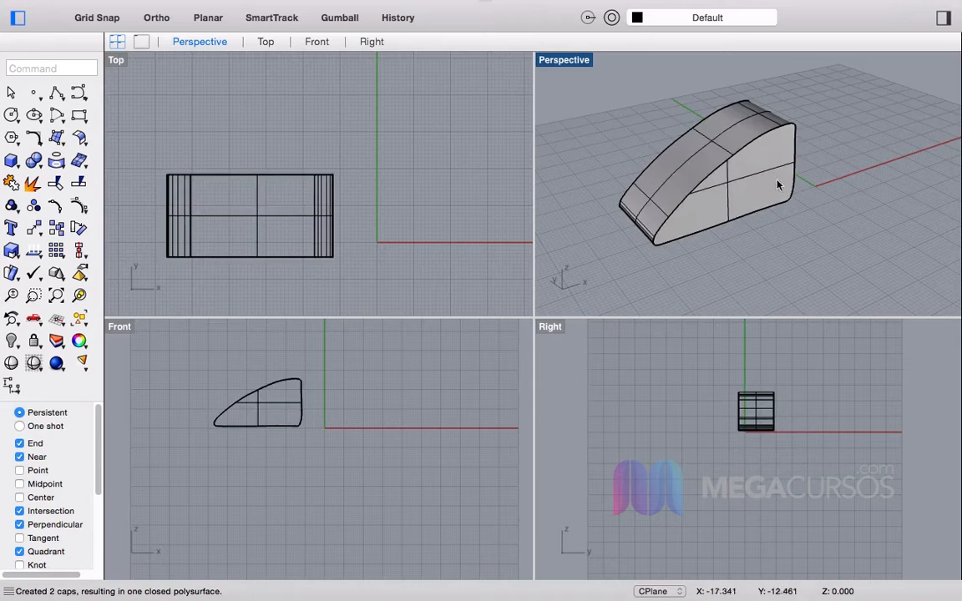
pyautogui.moveTo(778, 193)
pyautogui.mouseDown(button='right')
pyautogui.moveTo(377, 127)
pyautogui.moveTo(335, 217)
pyautogui.moveTo(789, 218)
pyautogui.moveTo(782, 193)
pyautogui.mouseUp(button='right')
pyautogui.scroll(4, 737, 217)
pyautogui.scroll(2, 737, 217)
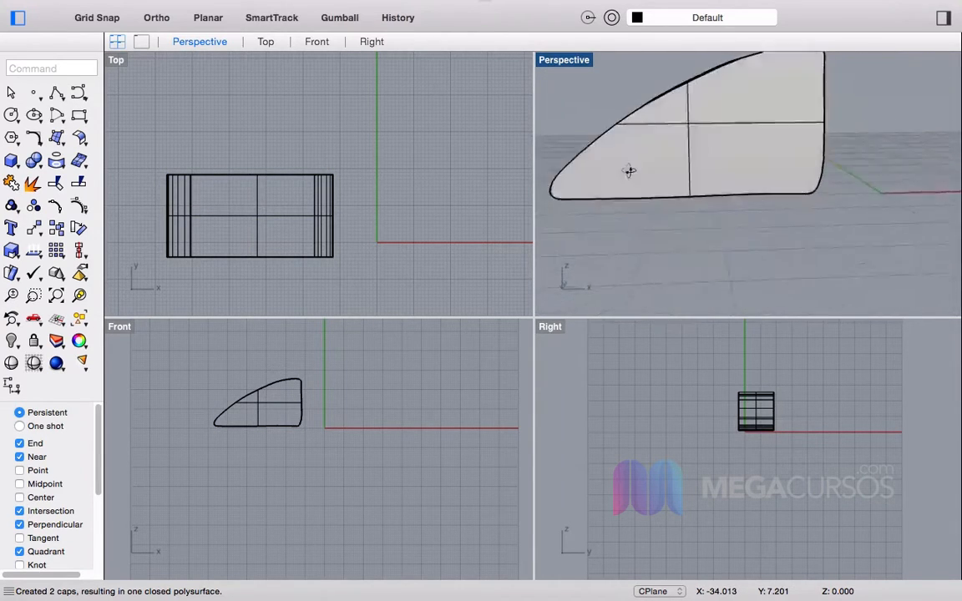
pyautogui.scroll(-8, 674, 232)
pyautogui.moveTo(725, 224); pyautogui.dragTo(742, 193, button='right')
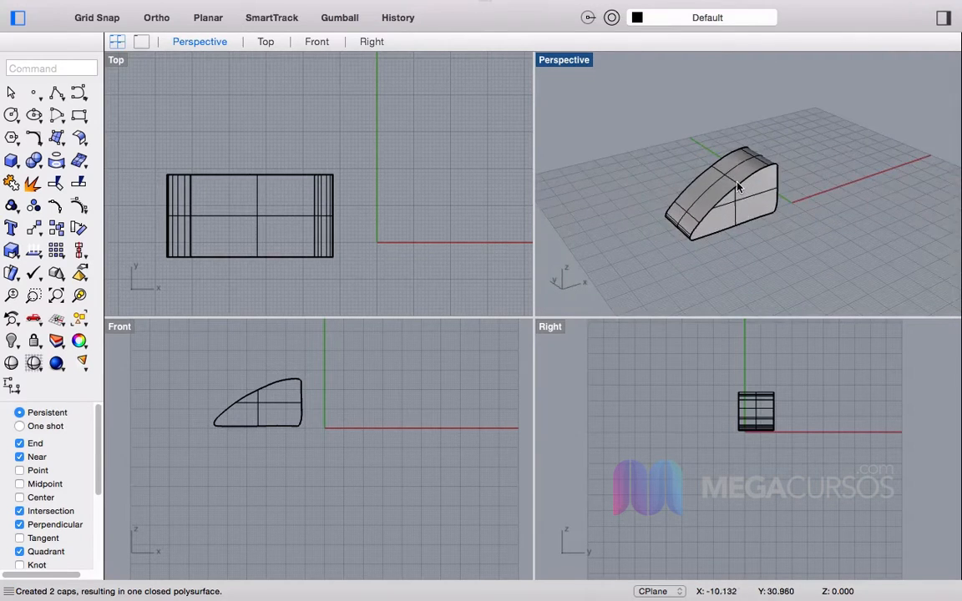
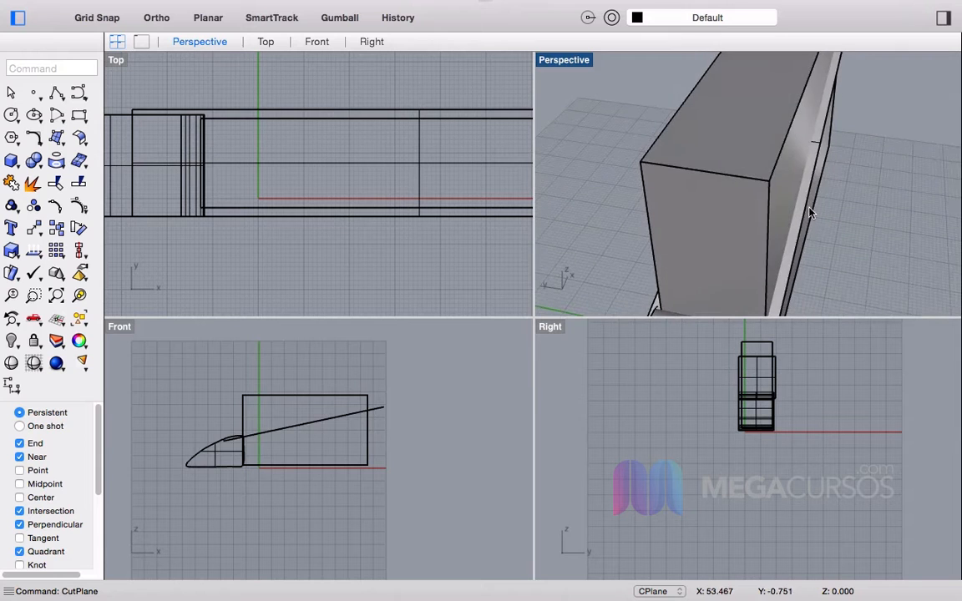
# Step: Split the tall box behind the nose with the Split command, using the slanted cutting plane as the cutting object
pyautogui.moveTo(806, 202); pyautogui.dragTo(653, 183, button='right')
pyautogui.scroll(-8, 792, 190)
pyautogui.scroll(8, 729, 167)
pyautogui.moveTo(729, 166); pyautogui.dragTo(679, 150, button='right')
pyautogui.scroll(-8, 759, 147)
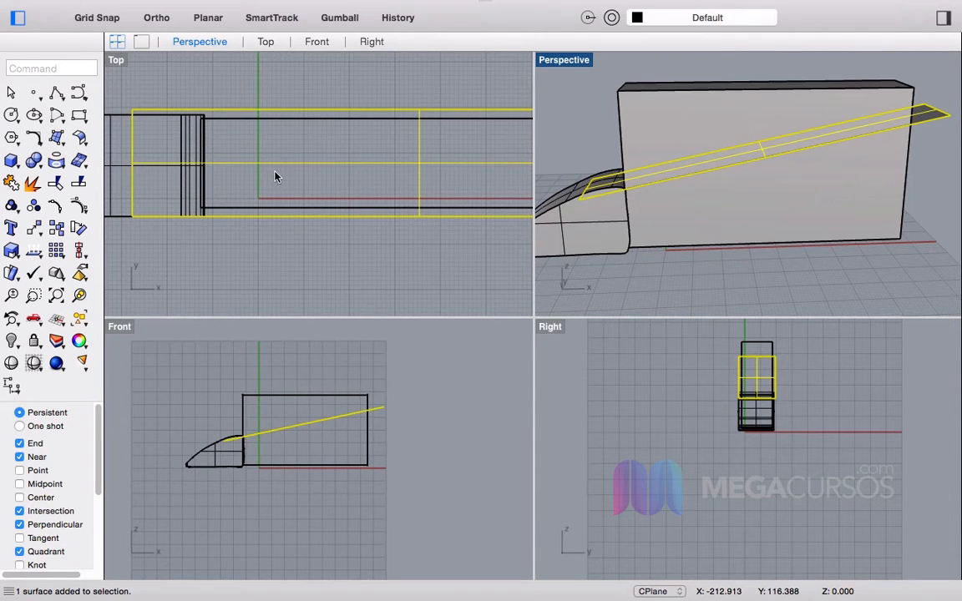
pyautogui.write('Split')
pyautogui.press('Return')
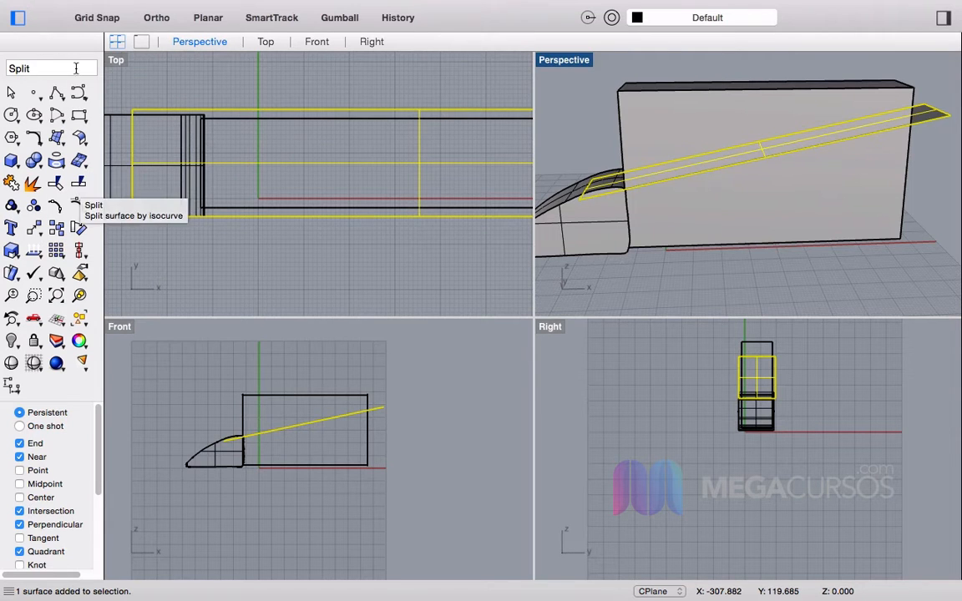
pyautogui.click(207, 84)
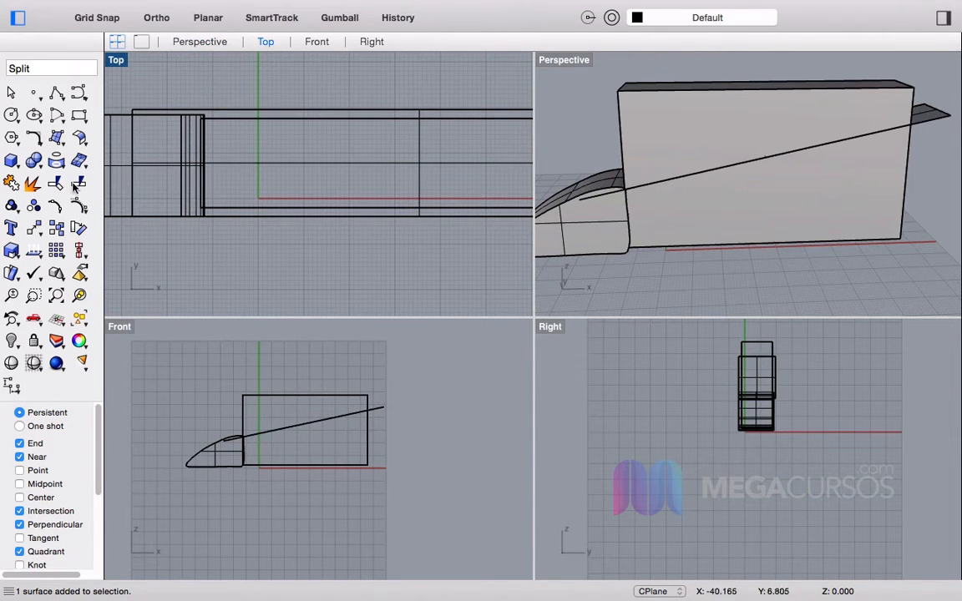
pyautogui.press('Return')
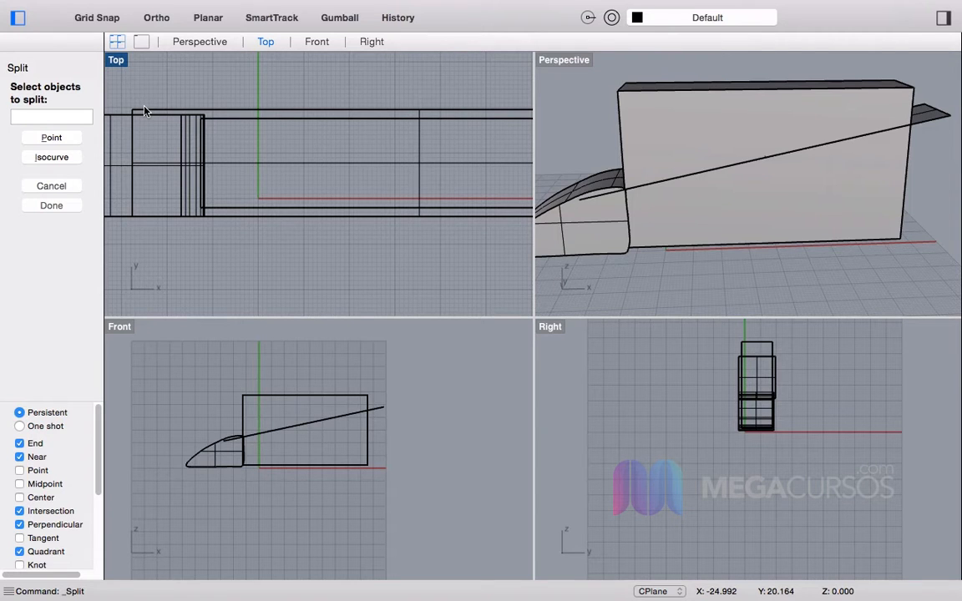
pyautogui.click(877, 200)
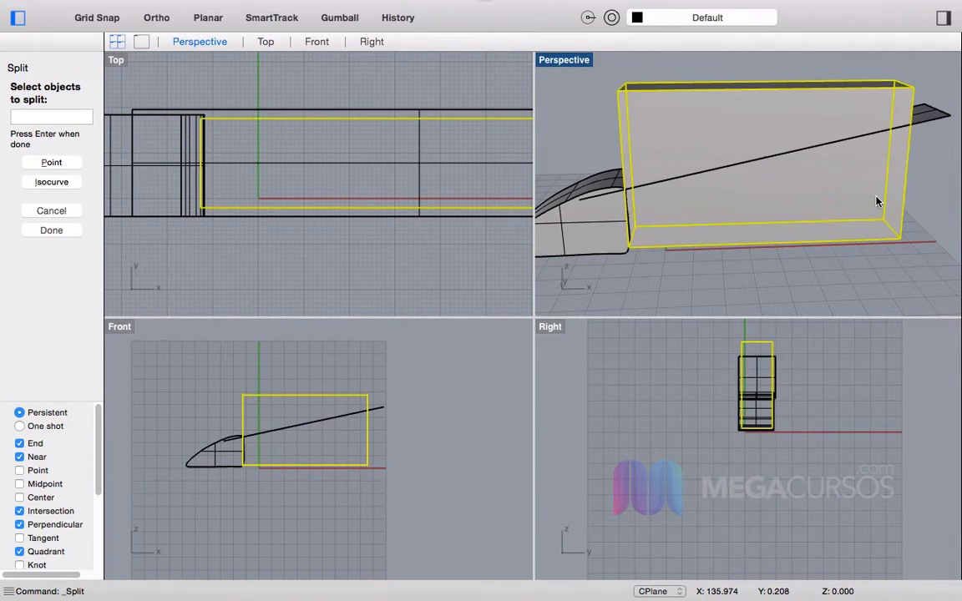
pyautogui.press('Return')
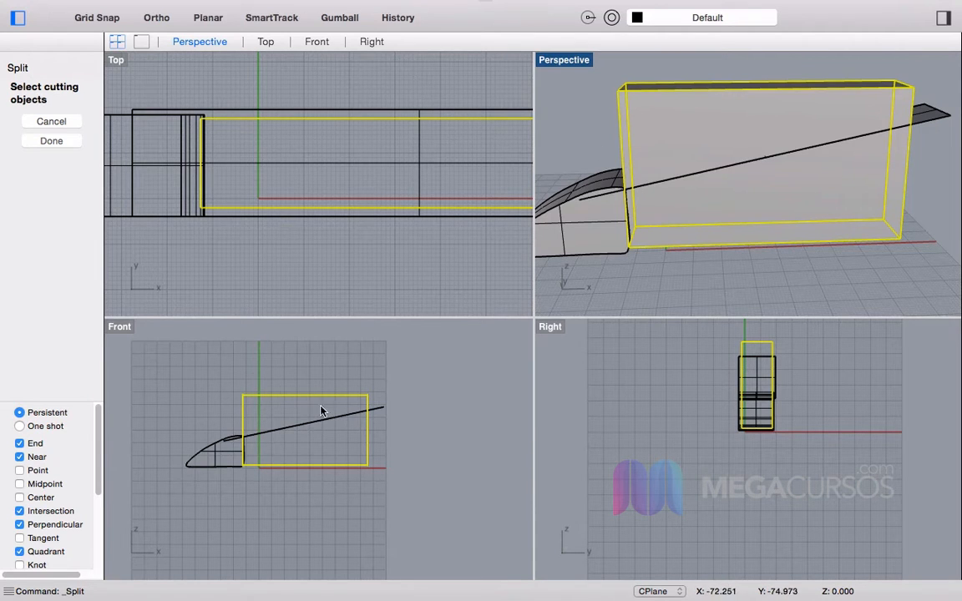
pyautogui.scroll(5, 413, 413)
pyautogui.moveTo(426, 427); pyautogui.dragTo(401, 372)
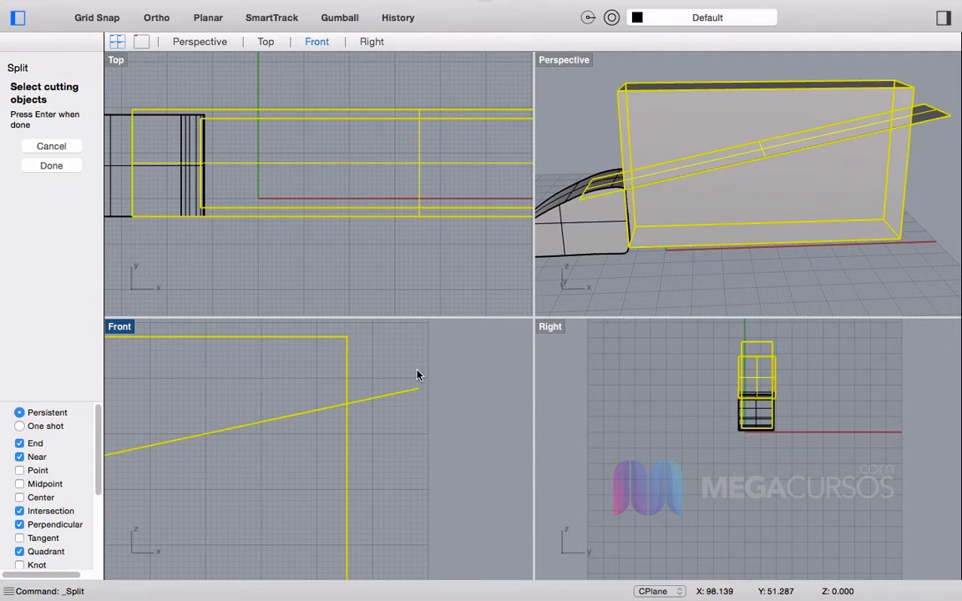
pyautogui.press('Return')
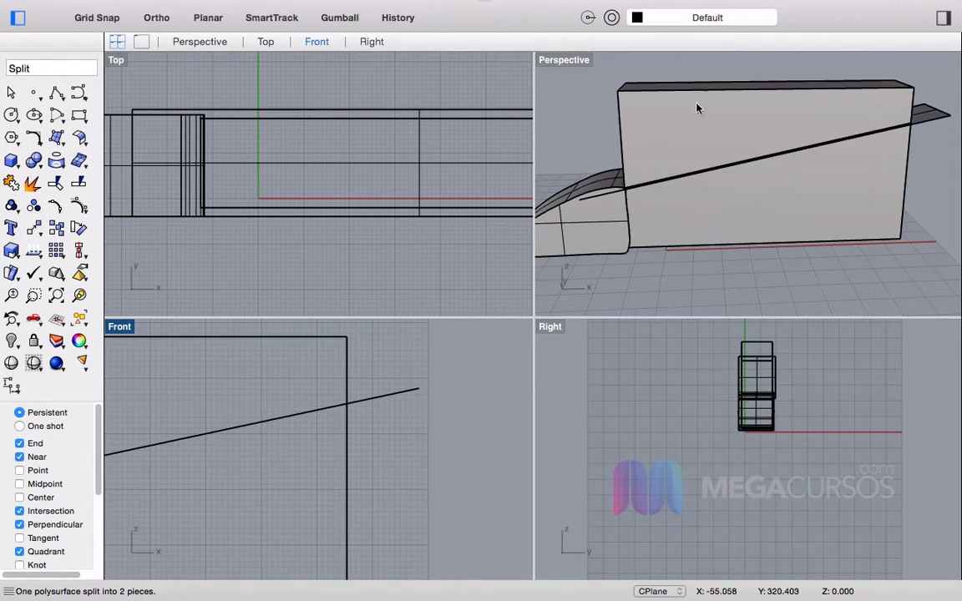
# Step: Select the upper and lower parts of the box in turn to check the split, and clear the selection
pyautogui.click(750, 110)
pyautogui.click(740, 170)
pyautogui.click(739, 142)
pyautogui.click(752, 206)
pyautogui.click(742, 123)
pyautogui.click(726, 171)
pyautogui.click(725, 171)
pyautogui.click(711, 213)
pyautogui.click(705, 129)
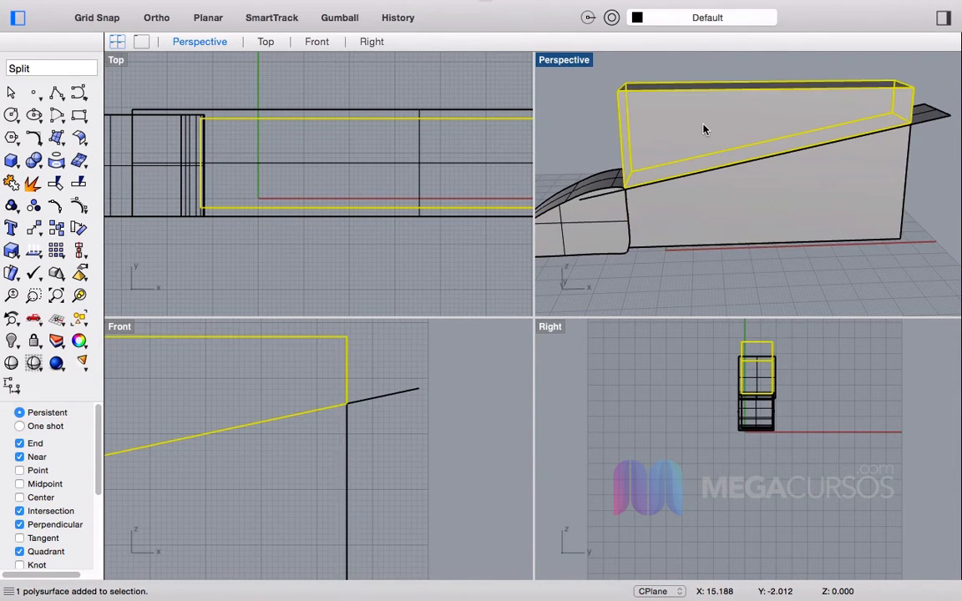
pyautogui.press('Escape')
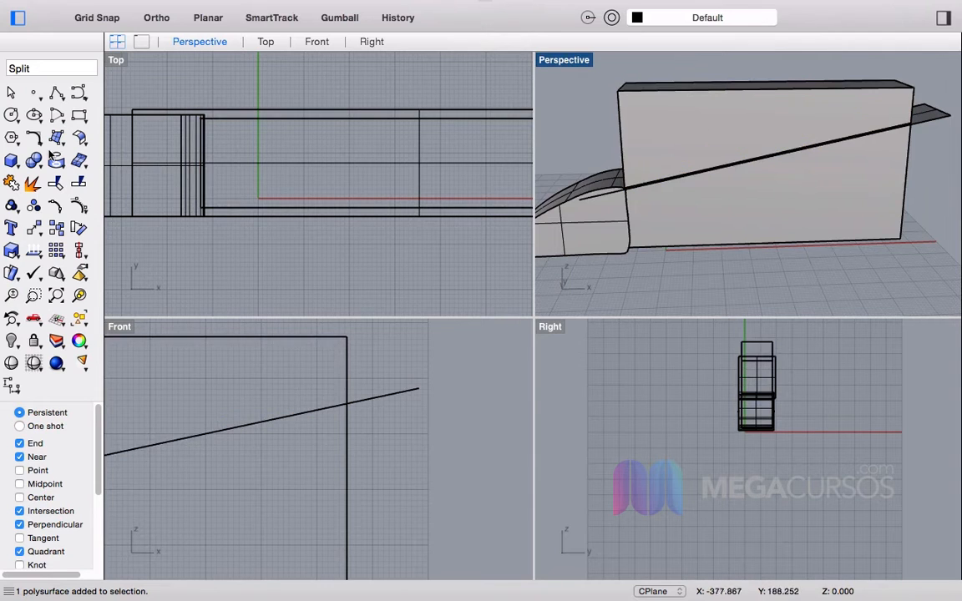
pyautogui.press('Return')
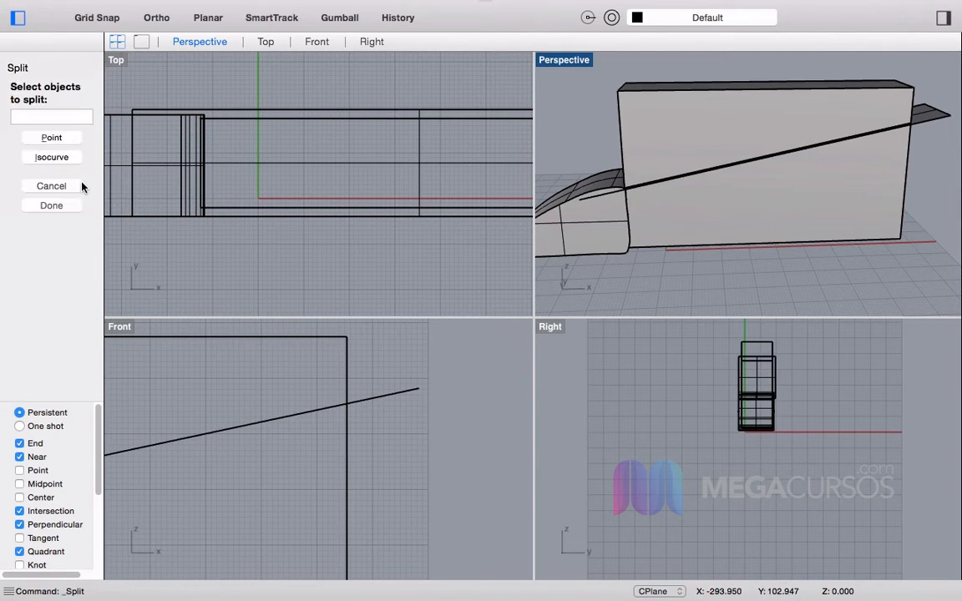
pyautogui.click(713, 141)
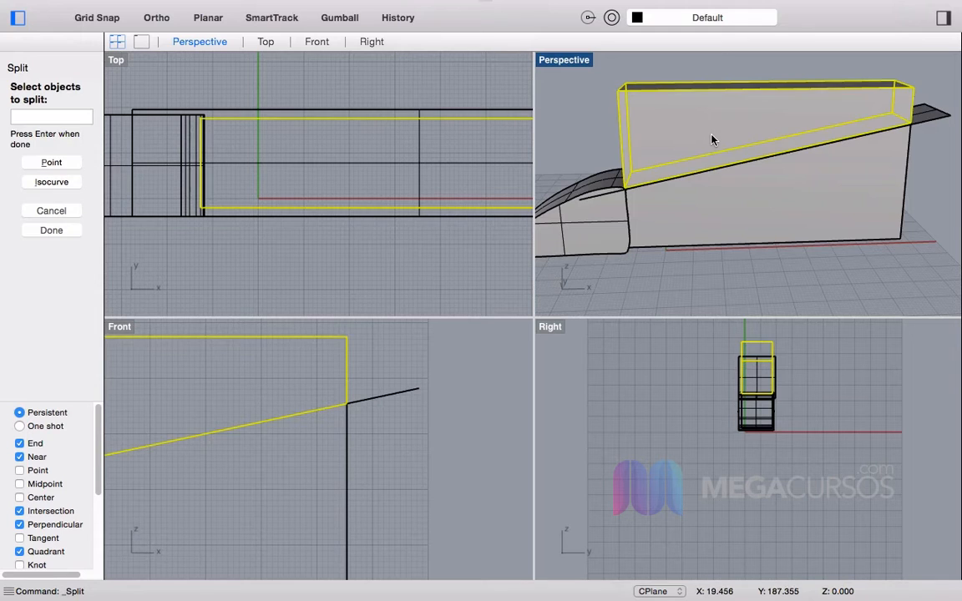
pyautogui.click(934, 123)
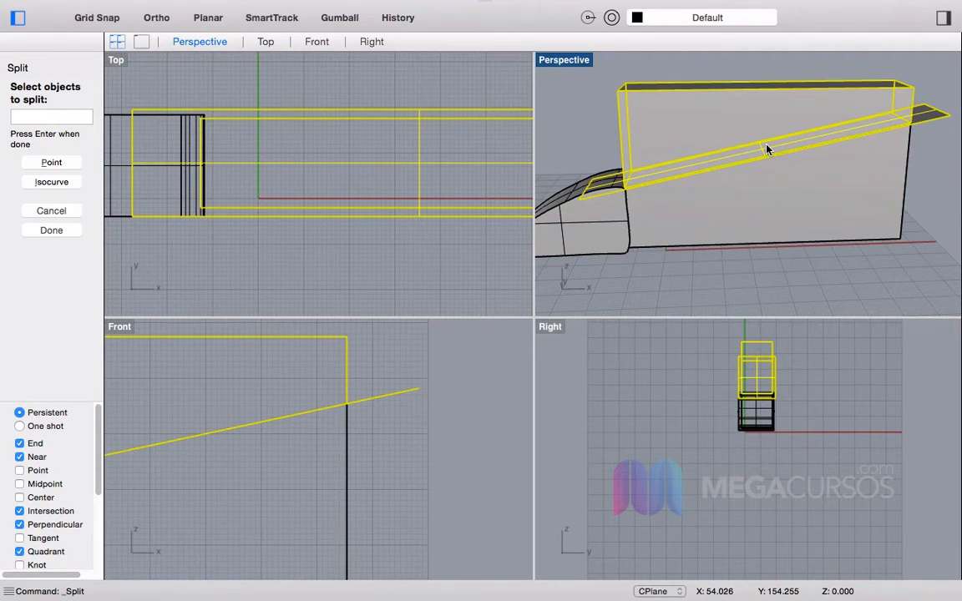
pyautogui.press('Return')
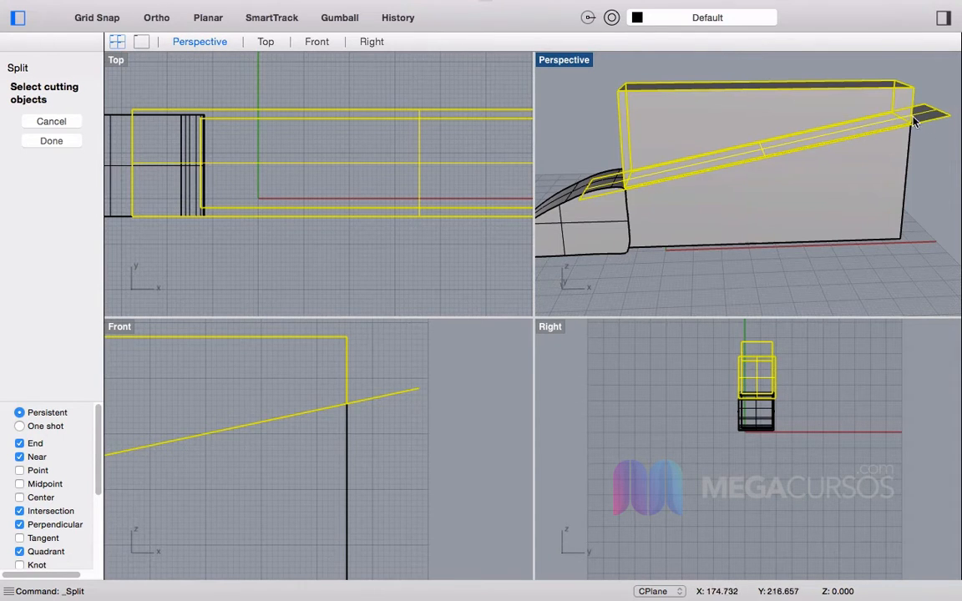
pyautogui.press('Return')
# Step: Split the slanted cutting plane with the Split command, using the upper part of the box as the cutting object
pyautogui.press('Return')
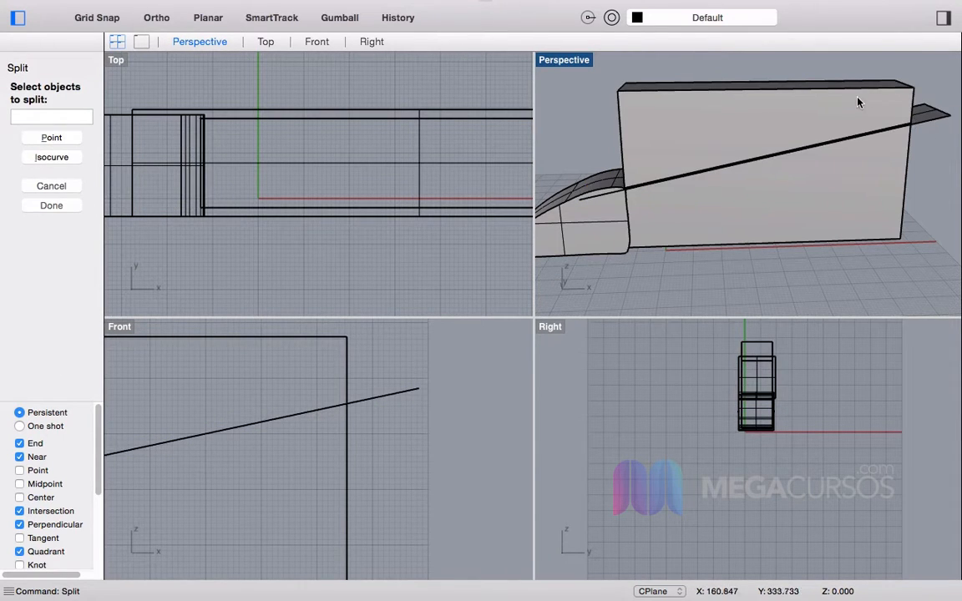
pyautogui.click(924, 115)
pyautogui.press('Return')
pyautogui.click(790, 113)
pyautogui.press('Return')
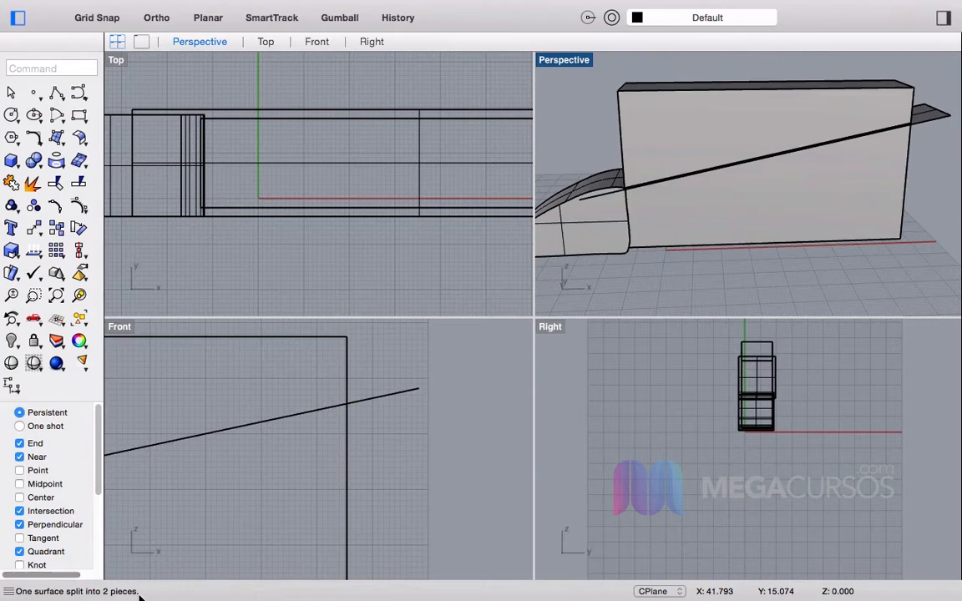
# Step: Delete the upper part of the box and the outer rim of the slanted plane that overhangs the lower part
pyautogui.click(723, 99)
pyautogui.press('Delete')
pyautogui.moveTo(722, 97); pyautogui.dragTo(795, 227, button='right')
pyautogui.scroll(5, 835, 167)
pyautogui.click(872, 126)
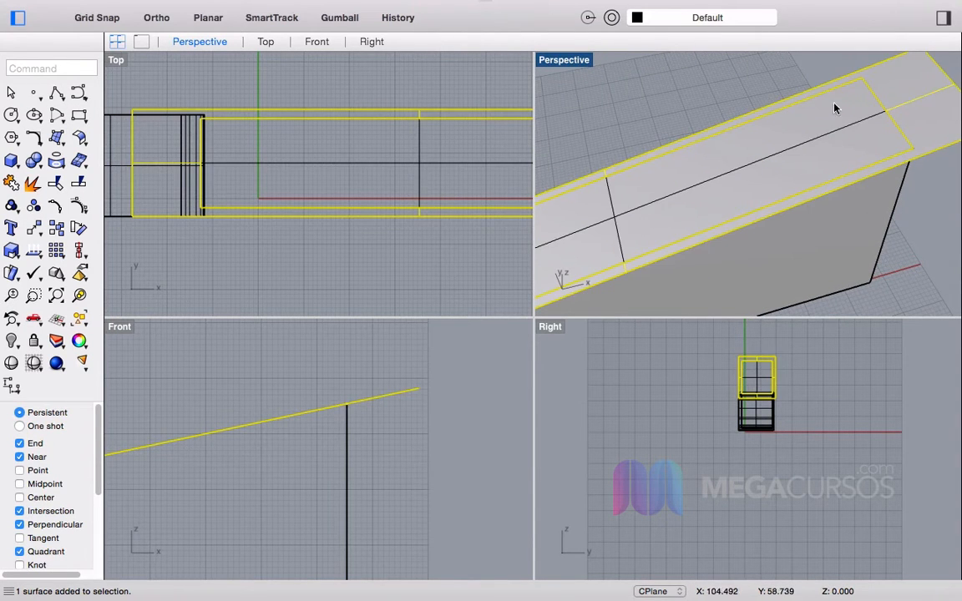
pyautogui.moveTo(839, 185); pyautogui.dragTo(762, 131, button='right')
pyautogui.press('Delete')
pyautogui.scroll(-7, 829, 132)
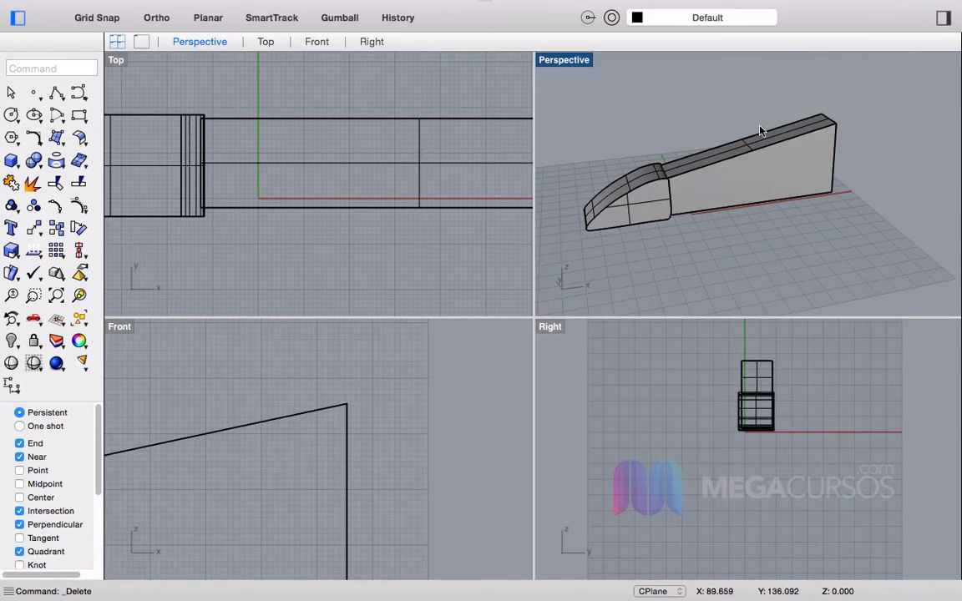
# Step: Join the sloped top surface and the open lower box into one polysurface, and clear the selection
pyautogui.click(762, 131)
pyautogui.scroll(5, 762, 156)
pyautogui.click(761, 176)
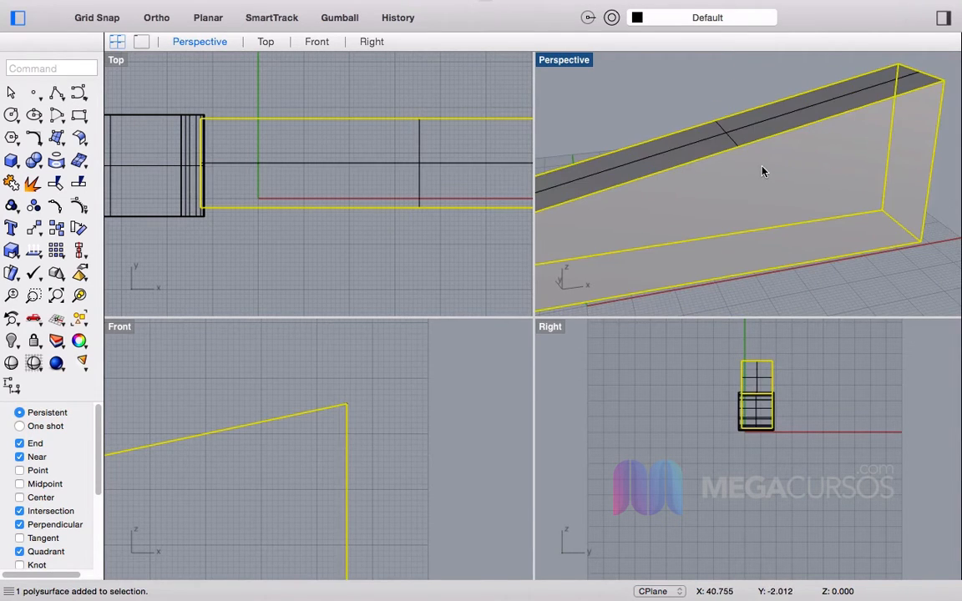
pyautogui.click(764, 129)
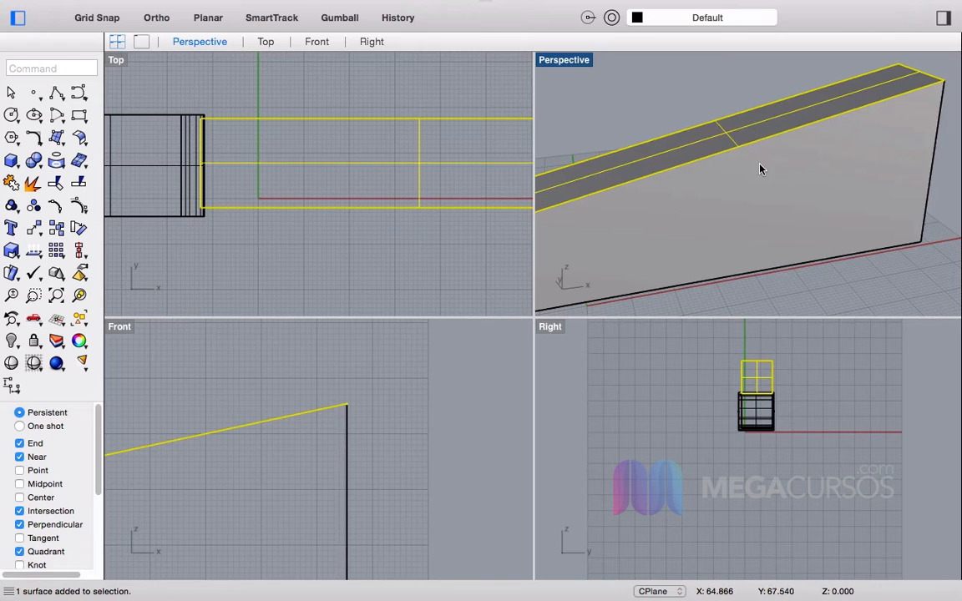
pyautogui.click(936, 151)
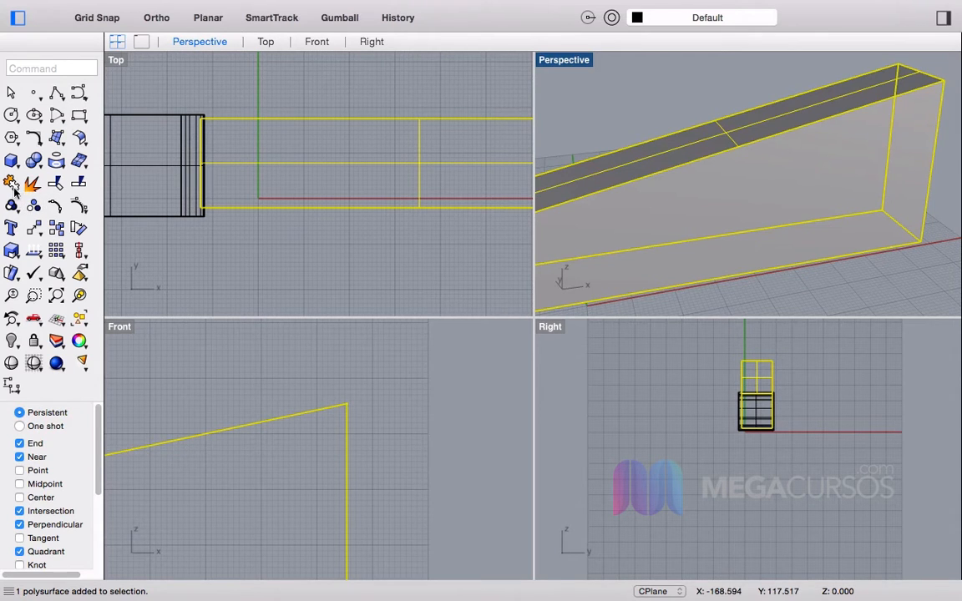
pyautogui.click(12, 185)
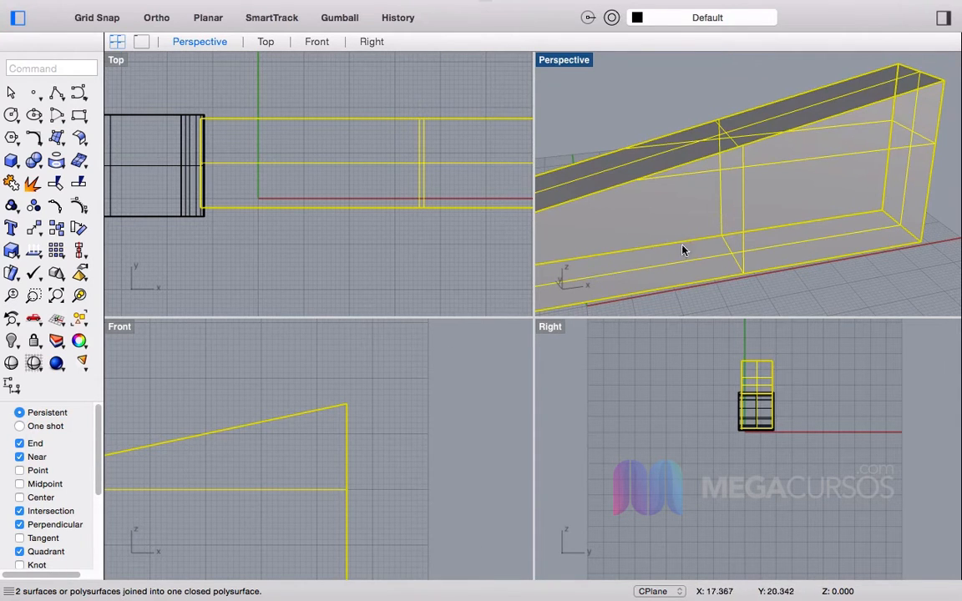
pyautogui.click(669, 84)
# Step: Check the joined body as a single object by selecting and deselecting it, and examine it with the nose in the Perspective view
pyautogui.scroll(-5, 730, 180)
pyautogui.moveTo(664, 210); pyautogui.dragTo(707, 208, button='right')
pyautogui.click(748, 171)
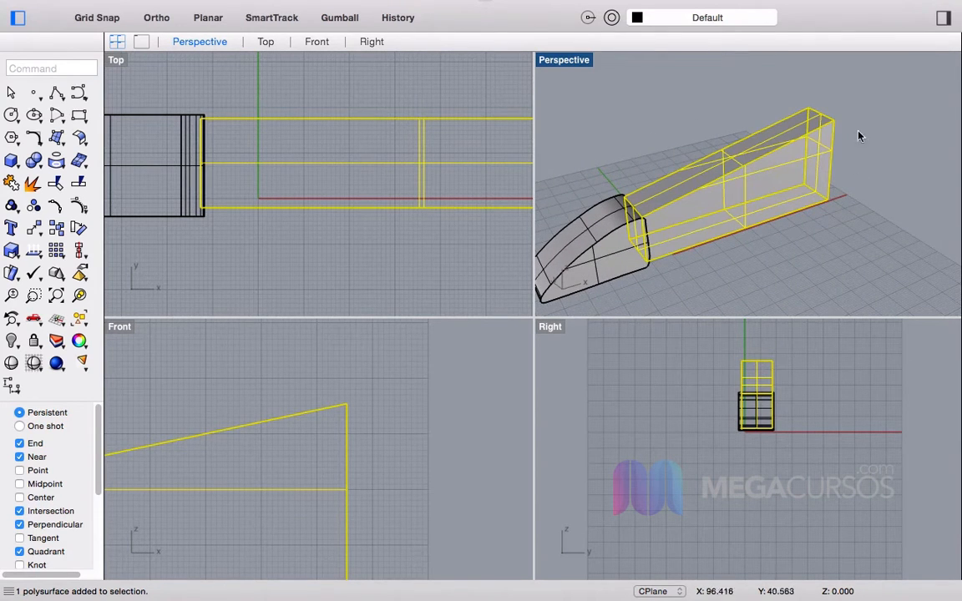
pyautogui.click(840, 197)
pyautogui.moveTo(839, 196)
pyautogui.mouseDown(button='right')
pyautogui.moveTo(876, 207)
pyautogui.moveTo(709, 183)
pyautogui.moveTo(774, 132)
pyautogui.moveTo(851, 200)
pyautogui.moveTo(909, 219)
pyautogui.moveTo(816, 206)
pyautogui.moveTo(823, 201)
pyautogui.mouseUp(button='right')
pyautogui.scroll(-5, 858, 182)
pyautogui.scroll(5, 743, 198)
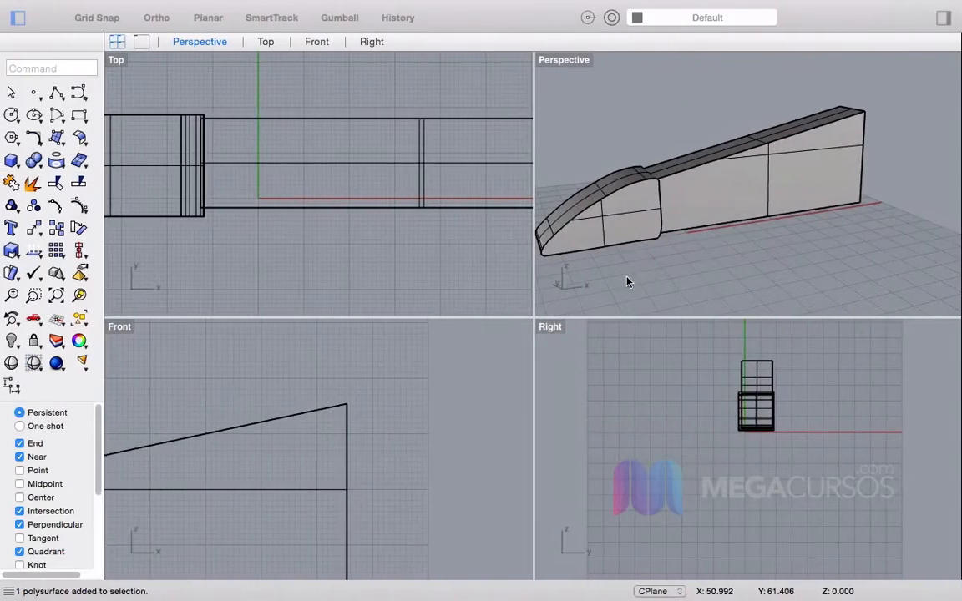
pyautogui.moveTo(629, 281); pyautogui.dragTo(612, 147, button='right')
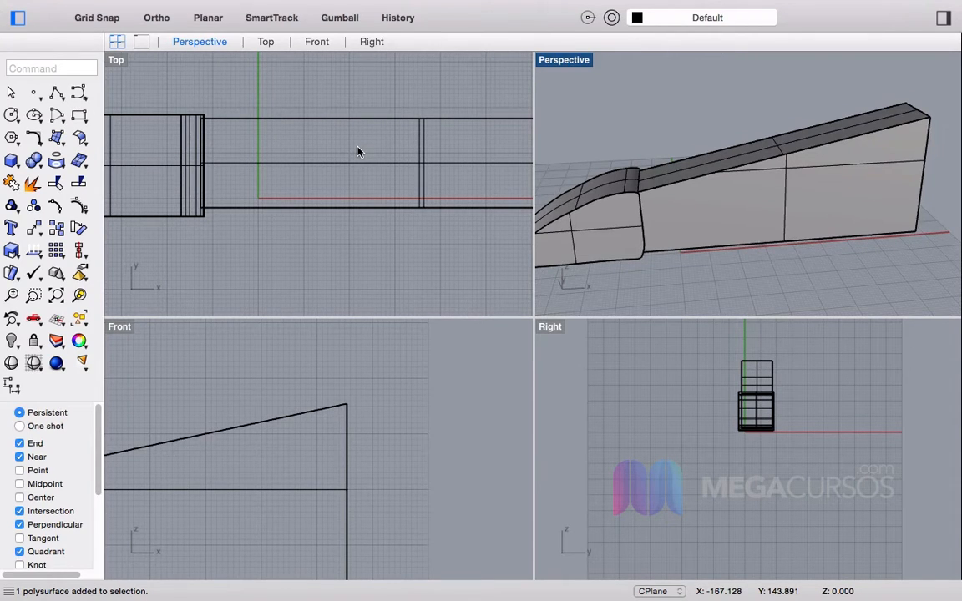
pyautogui.hscroll(5, 357, 151)
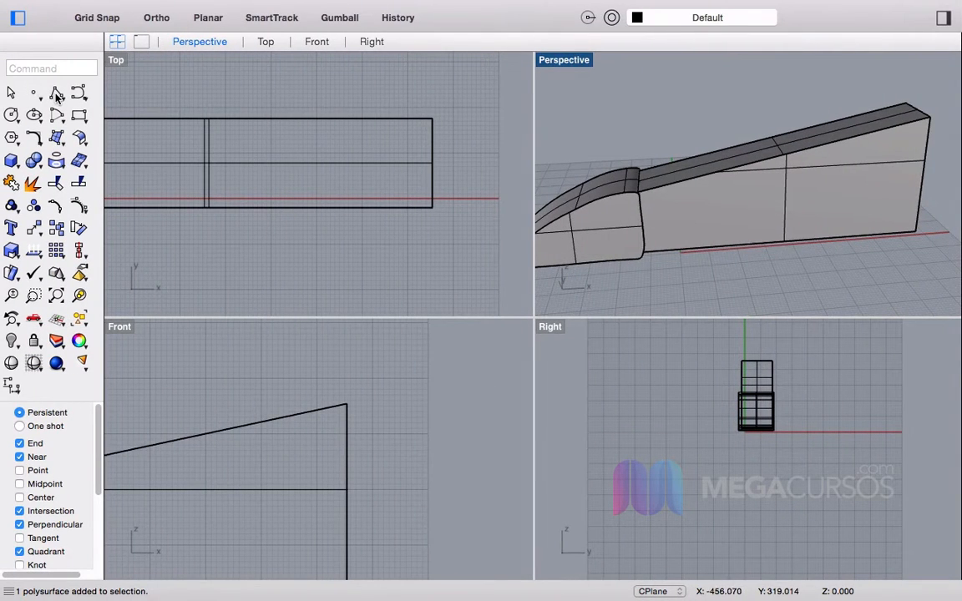
pyautogui.click(56, 93)
pyautogui.scroll(-3, 368, 404)
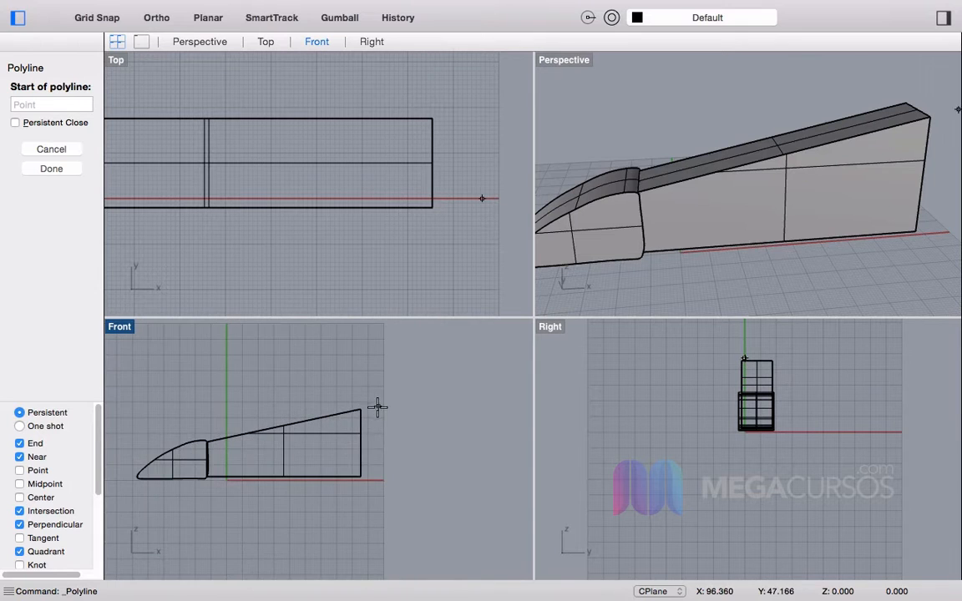
pyautogui.scroll(5, 291, 483)
pyautogui.moveTo(290, 486); pyautogui.dragTo(345, 503, button='right')
pyautogui.click(306, 499)
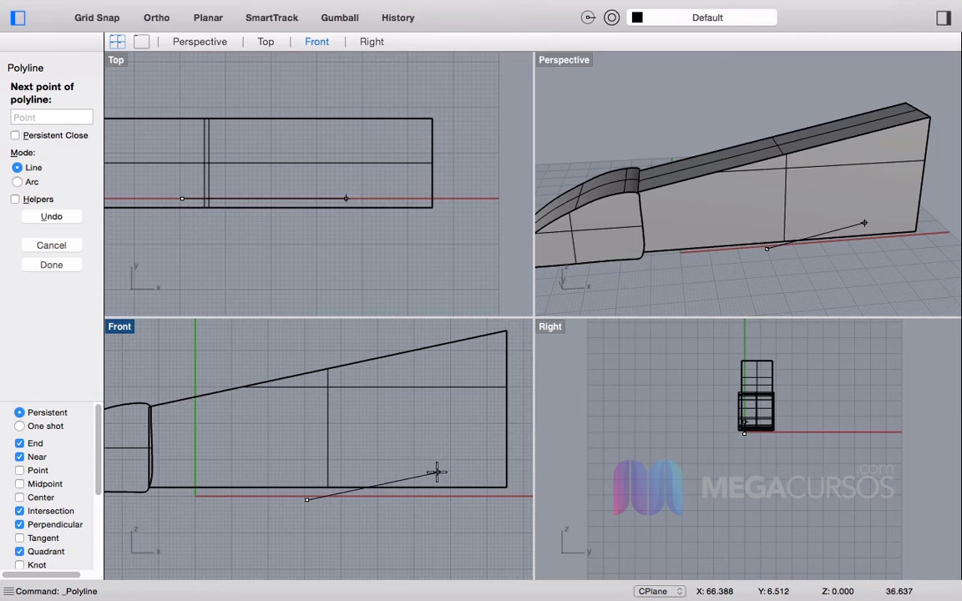
pyautogui.press('Escape')
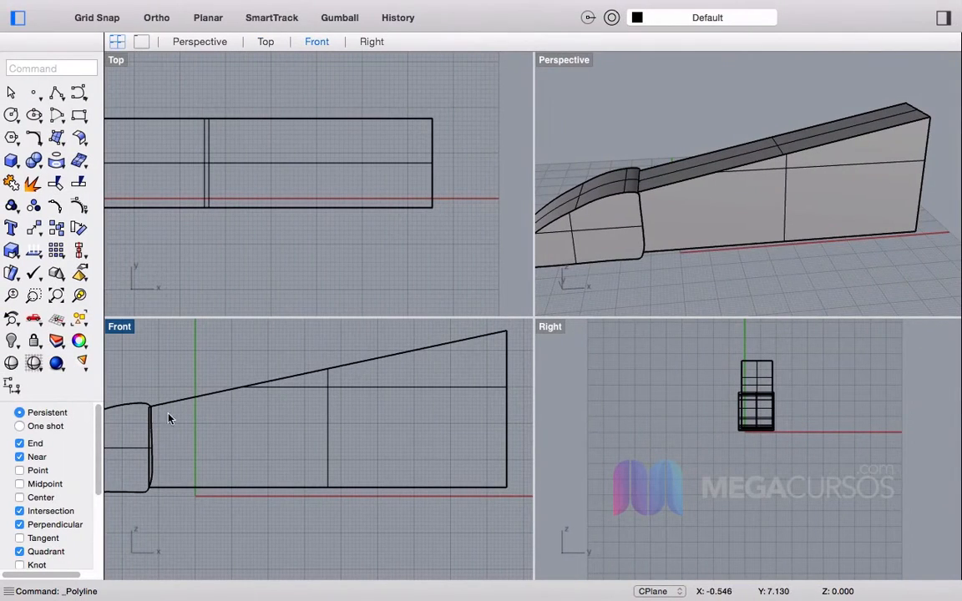
# Step: Draw an open three-point polyline in the Front view from about (12, 0), peaking inside the body's base, to about (89, -2) past its rear
pyautogui.click(56, 92)
pyautogui.scroll(2, 243, 497)
pyautogui.scroll(2, 242, 497)
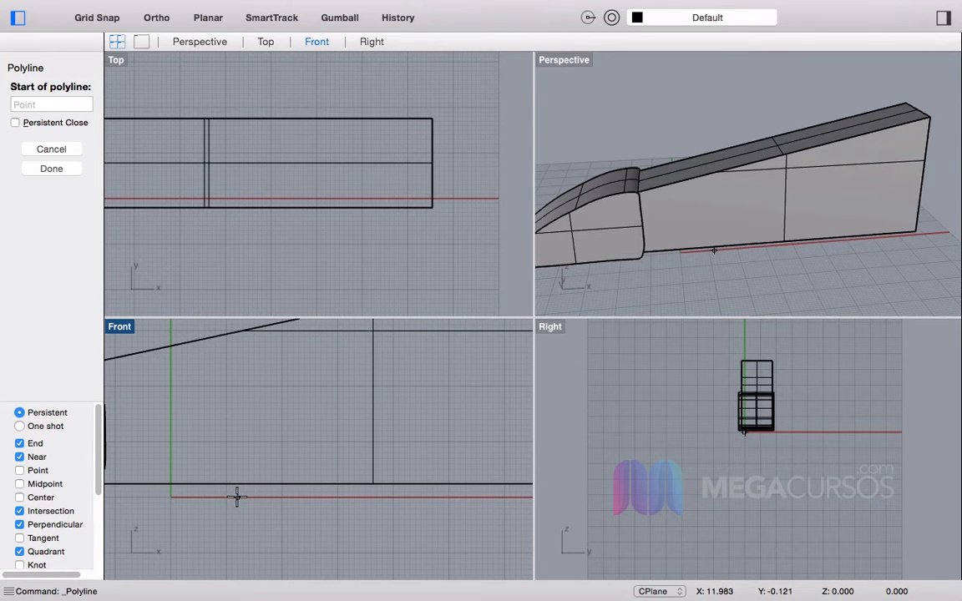
pyautogui.click(236, 497)
pyautogui.scroll(-10, 236, 497)
pyautogui.scroll(4, 294, 487)
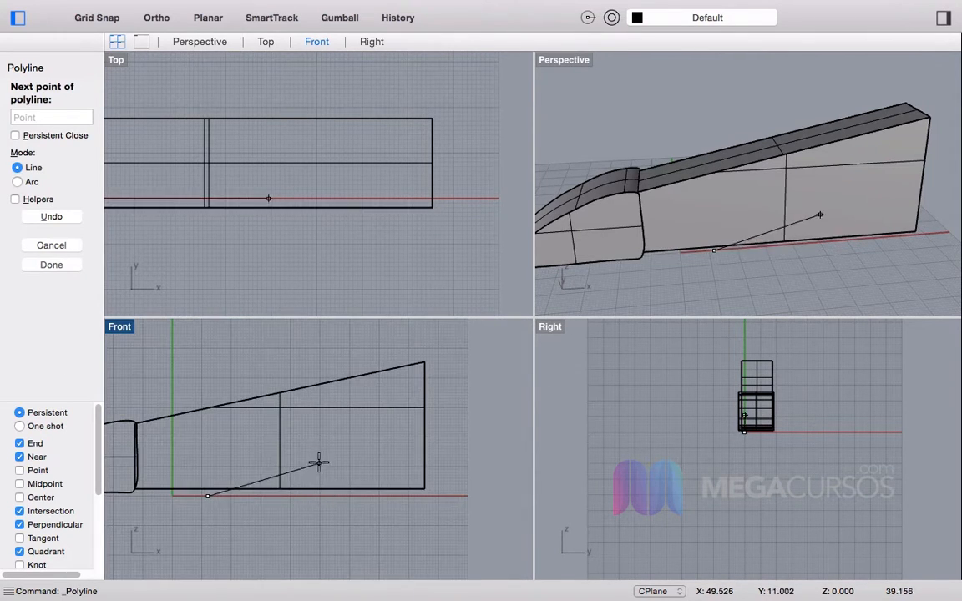
pyautogui.click(364, 474)
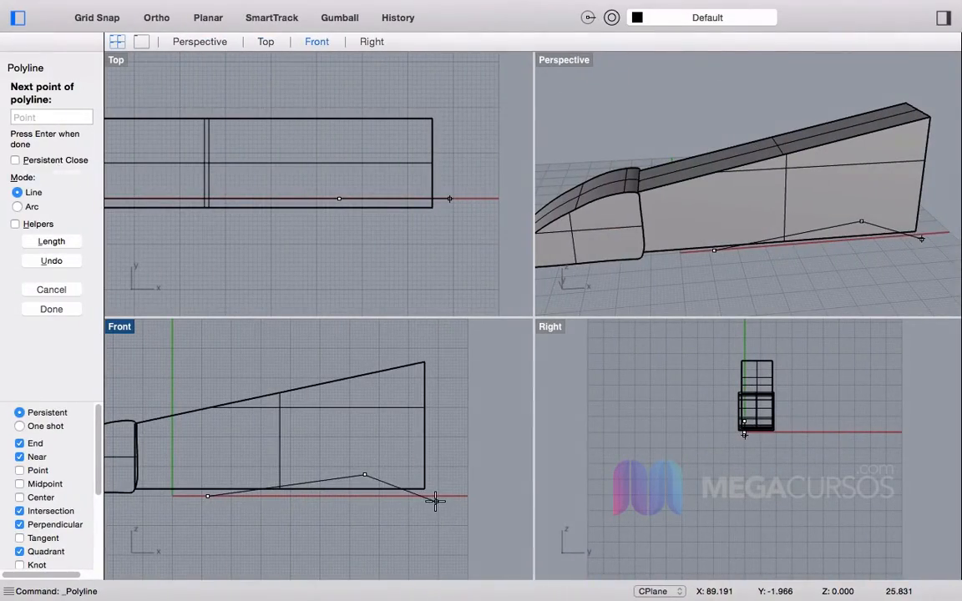
pyautogui.click(433, 500)
pyautogui.press('Return')
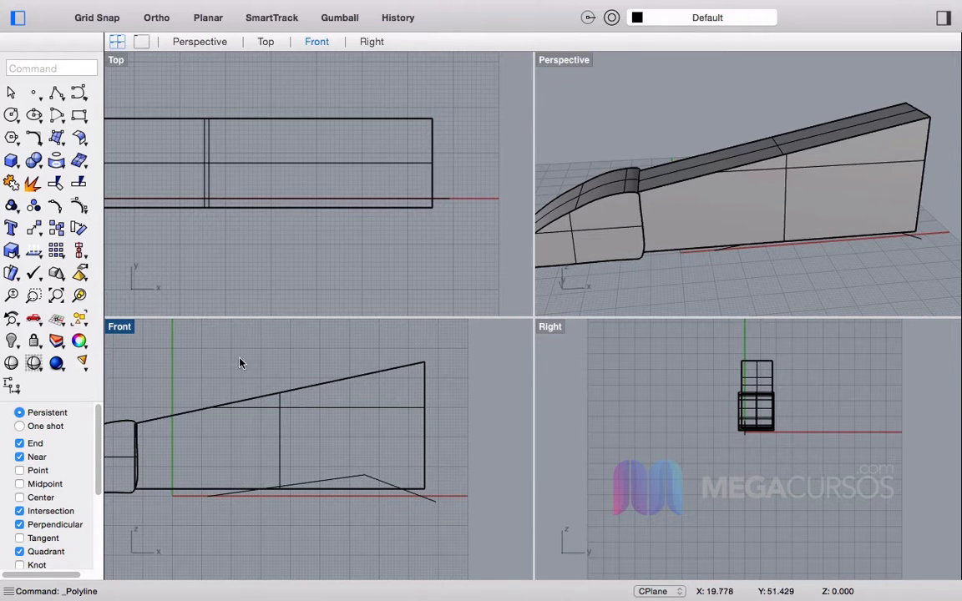
# Step: Turn on the polyline's control points and move its peak slightly toward the nose in the Front view
pyautogui.click(365, 478)
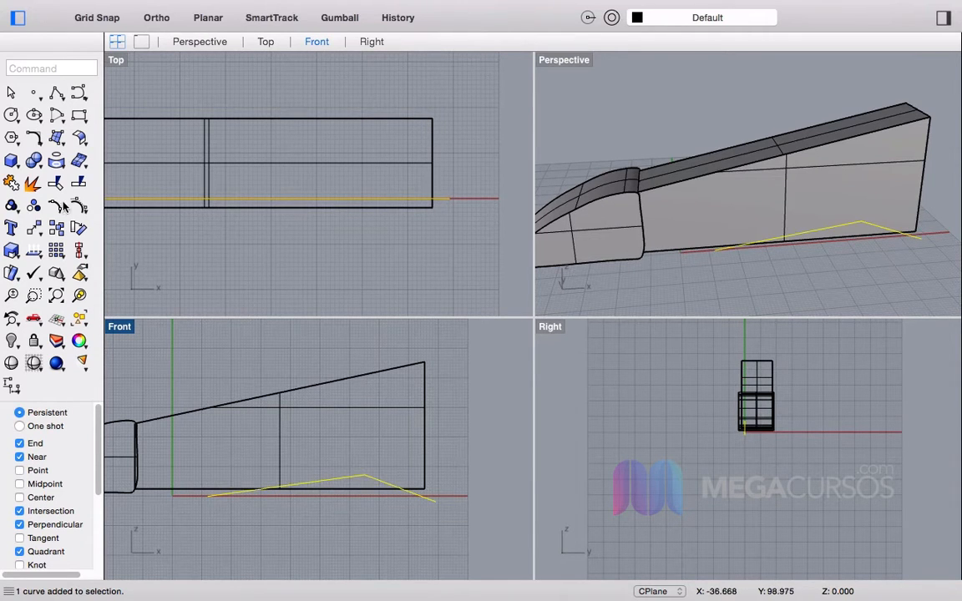
pyautogui.click(57, 206)
pyautogui.scroll(5, 344, 510)
pyautogui.click(350, 424)
pyautogui.moveTo(350, 424); pyautogui.dragTo(306, 428)
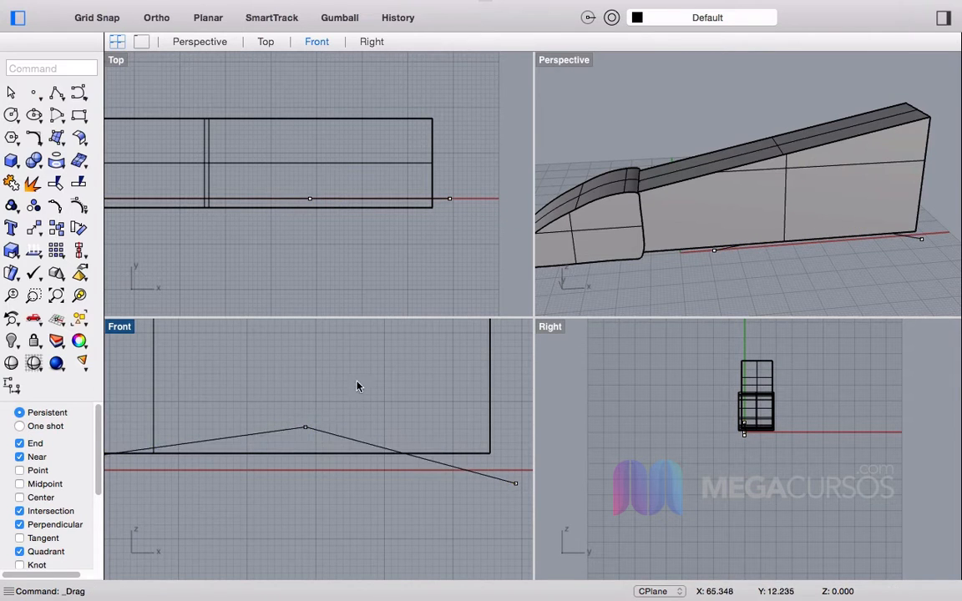
pyautogui.scroll(-10, 402, 381)
pyautogui.moveTo(392, 378); pyautogui.dragTo(360, 430, button='right')
pyautogui.scroll(12, 396, 456)
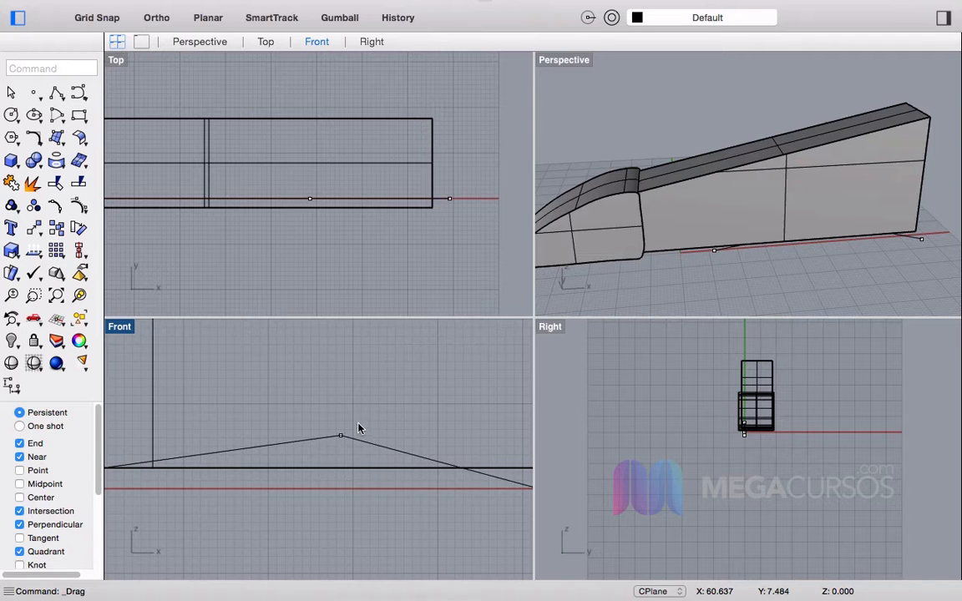
# Step: Turn off the control points and move the whole polyline slightly toward the rear of the body in the Front view
pyautogui.moveTo(841, 252); pyautogui.dragTo(913, 224, button='right')
pyautogui.scroll(-6, 395, 193)
pyautogui.scroll(4, 325, 212)
pyautogui.scroll(-10, 350, 414)
pyautogui.moveTo(356, 413); pyautogui.dragTo(378, 466, button='right')
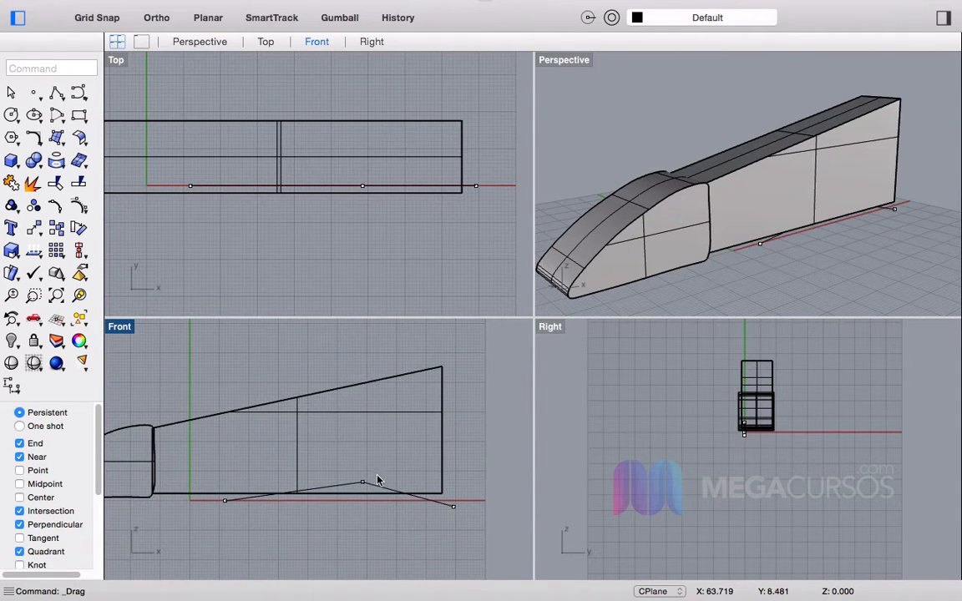
pyautogui.scroll(5, 376, 490)
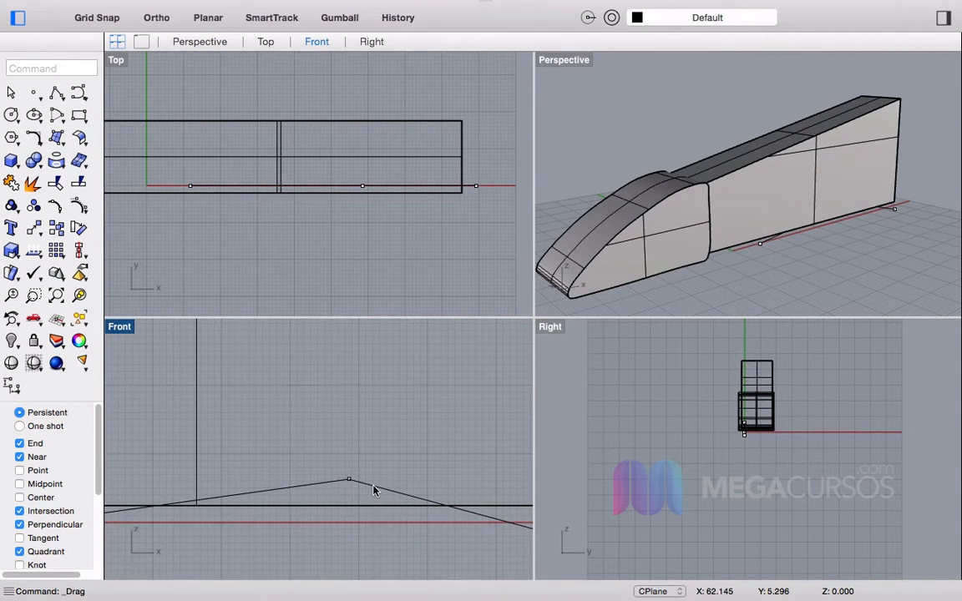
pyautogui.click(359, 482)
pyautogui.scroll(-8, 361, 452)
pyautogui.scroll(5, 368, 468)
pyautogui.moveTo(364, 460); pyautogui.dragTo(397, 458)
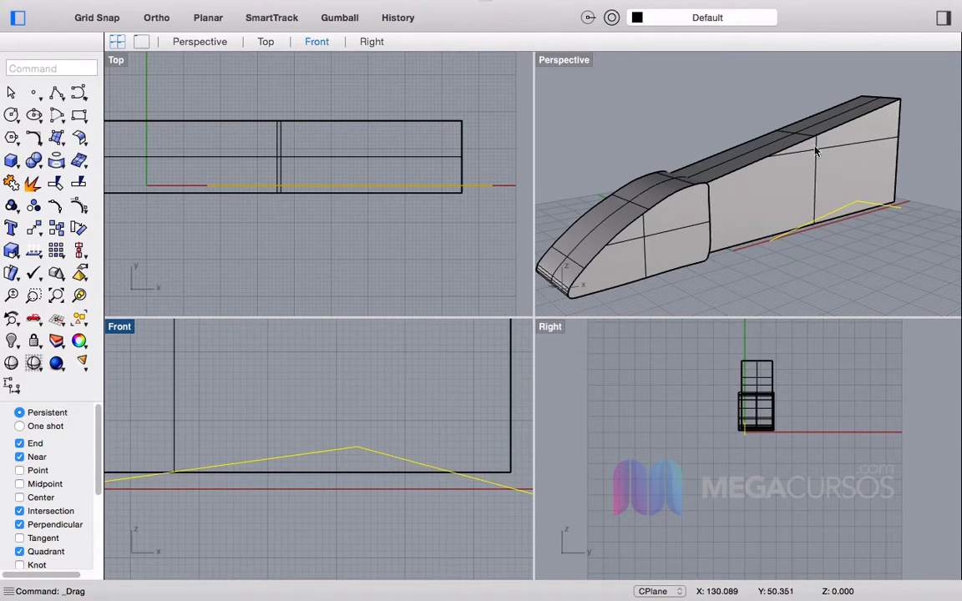
# Step: Extrude the polyline sideways with ExtrudeCrv into a bent surface wider than the body
pyautogui.scroll(-4, 368, 430)
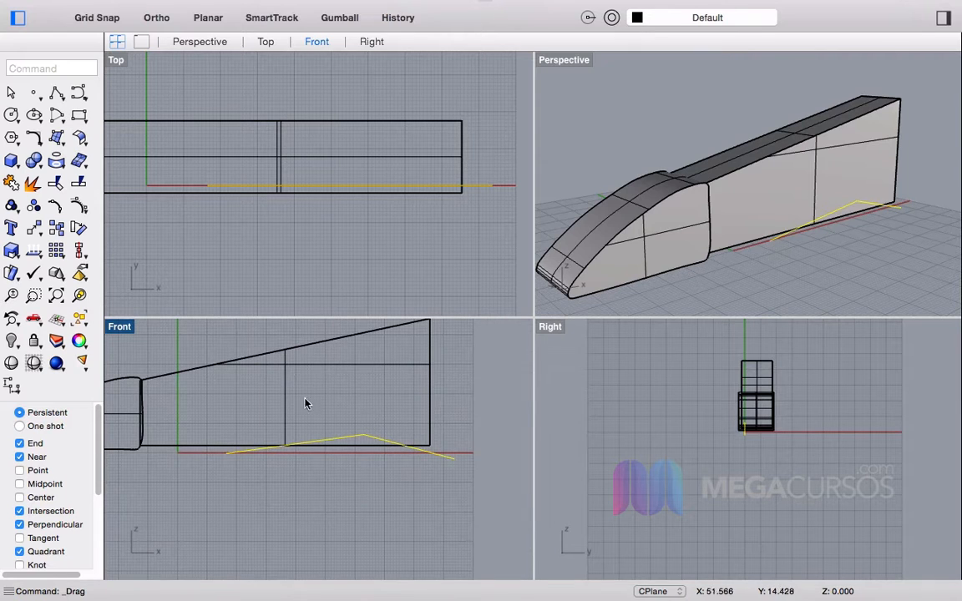
pyautogui.write('extru')
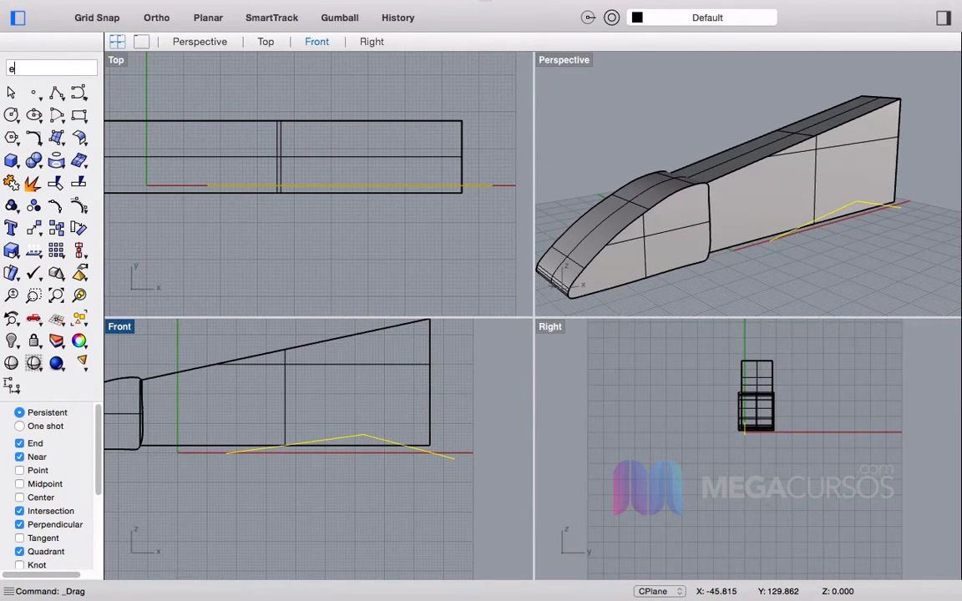
pyautogui.press('Return')
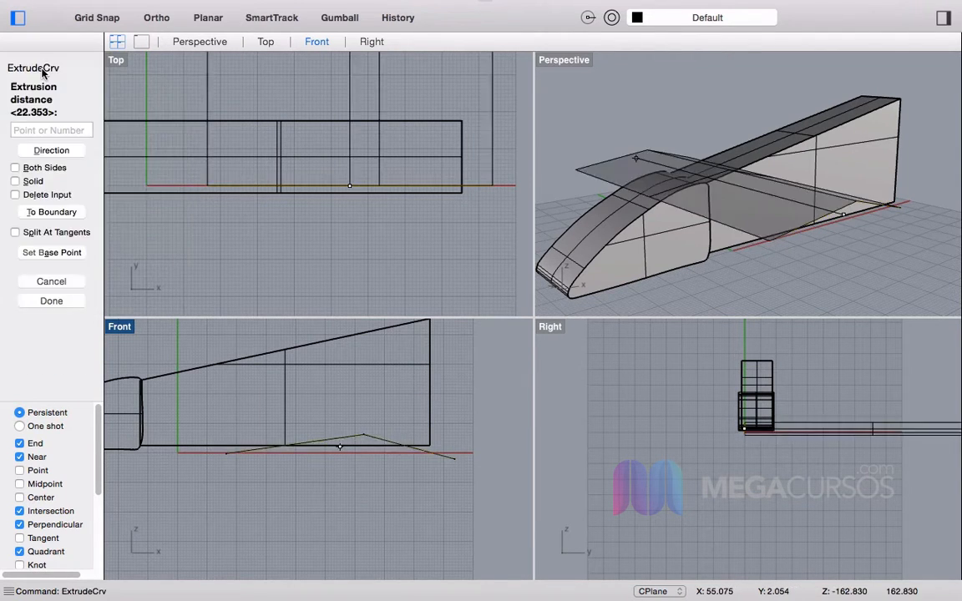
pyautogui.scroll(3, 808, 441)
pyautogui.scroll(1, 808, 441)
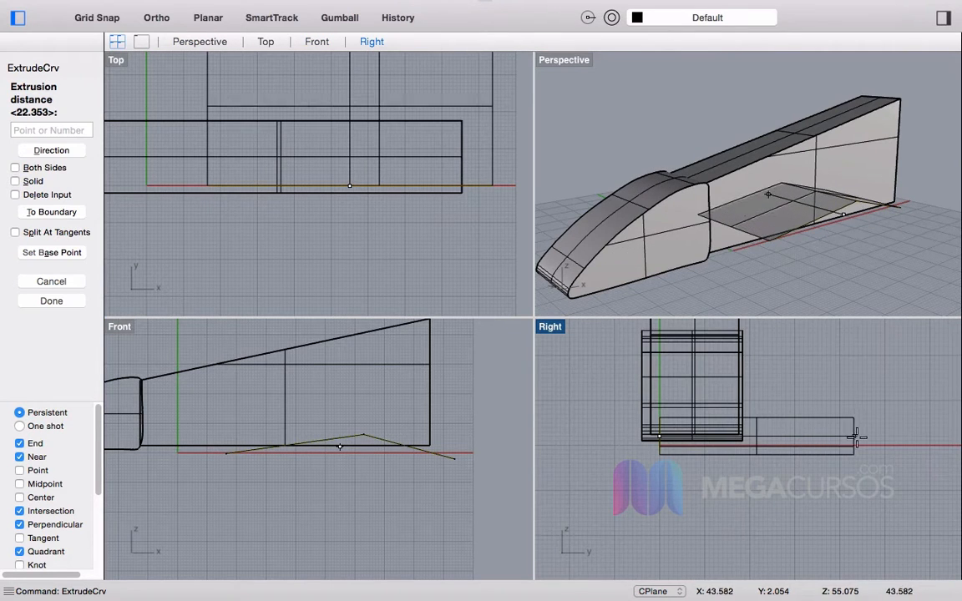
pyautogui.press('Escape')
# Step: Move the bent surface sideways in the Right view so it extends past both sides of the body, and deselect it
pyautogui.keyDown('shift'); pyautogui.click(826, 414); pyautogui.keyUp('shift')
pyautogui.keyDown('shift'); pyautogui.moveTo(816, 423); pyautogui.dragTo(738, 423); pyautogui.keyUp('shift')
pyautogui.click(889, 276)
# Step: Split the sloped body with the bent surface that crosses its underside
pyautogui.moveTo(889, 275); pyautogui.dragTo(773, 240, button='right')
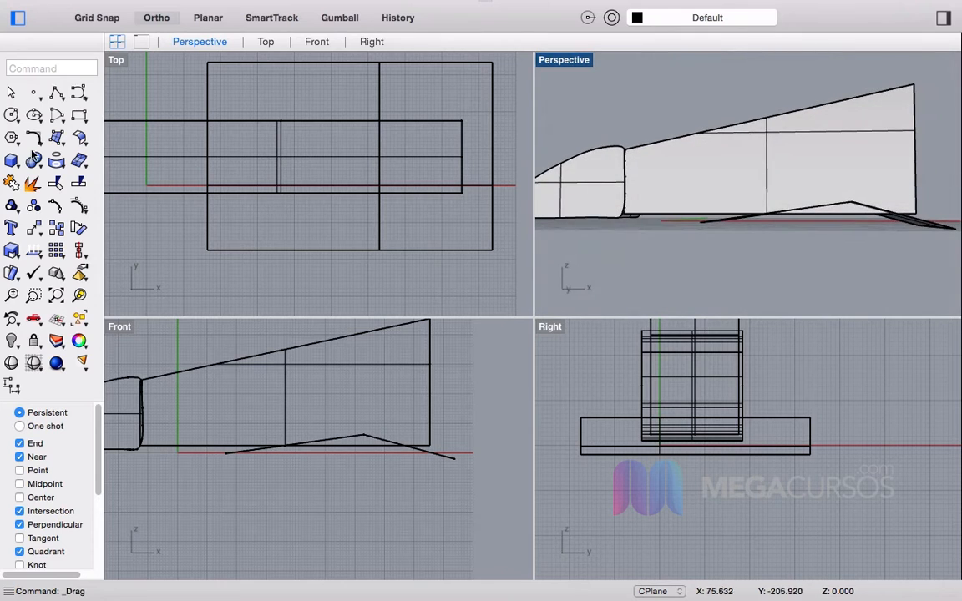
pyautogui.click(79, 185)
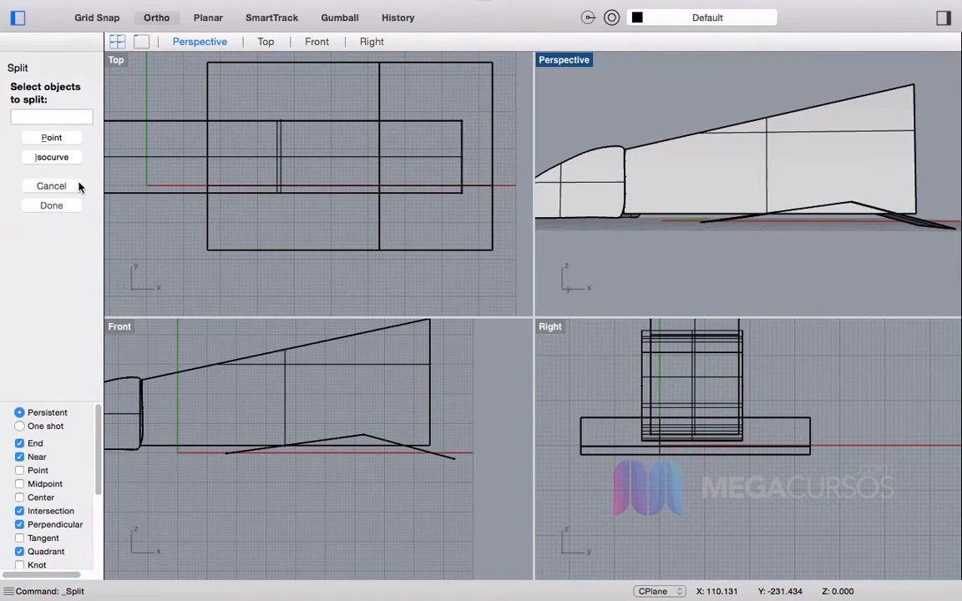
pyautogui.click(758, 154)
pyautogui.moveTo(758, 167); pyautogui.dragTo(798, 301, button='right')
pyautogui.press('Return')
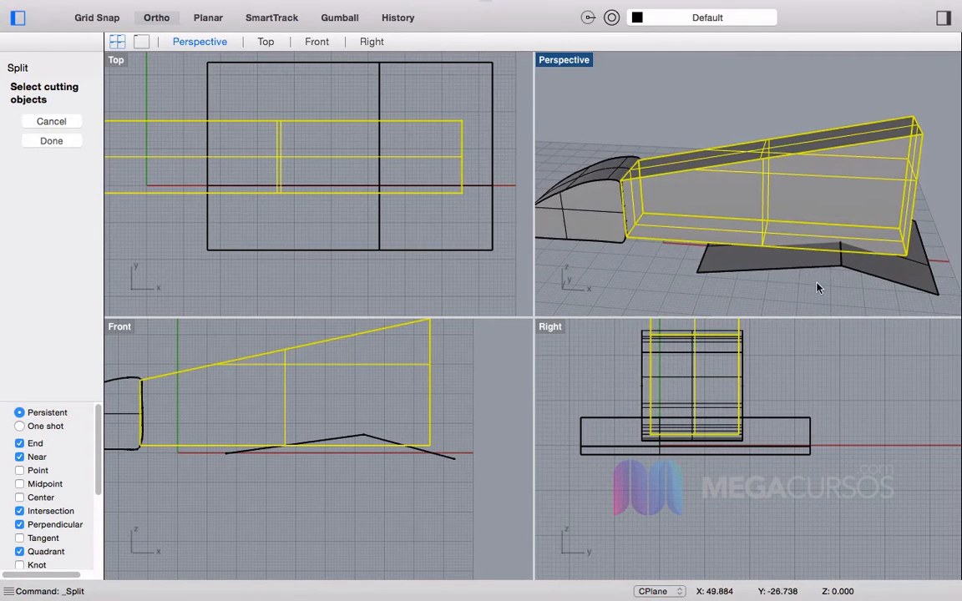
pyautogui.click(756, 271)
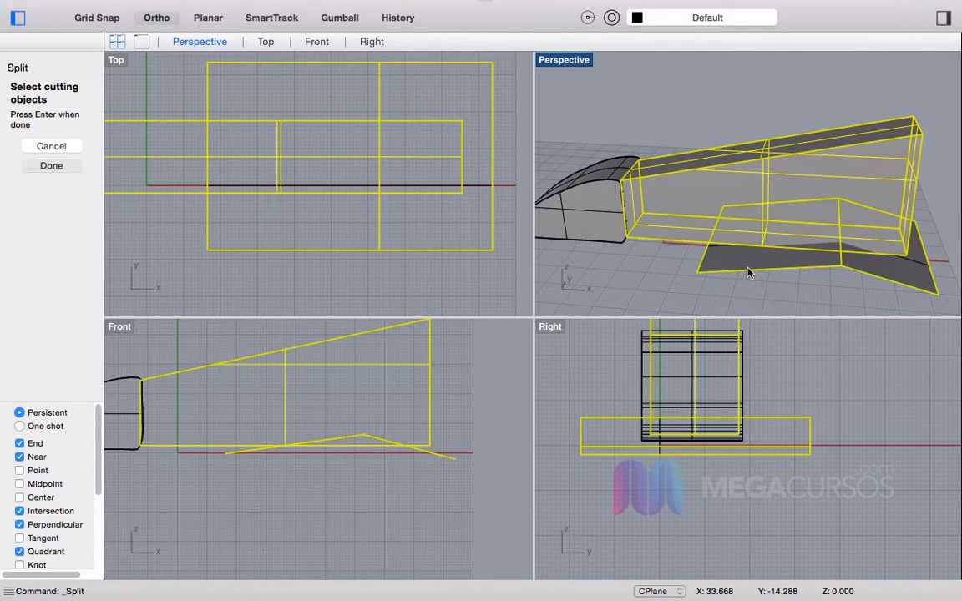
pyautogui.press('Return')
pyautogui.moveTo(749, 273); pyautogui.dragTo(795, 209, button='right')
pyautogui.scroll(5, 795, 208)
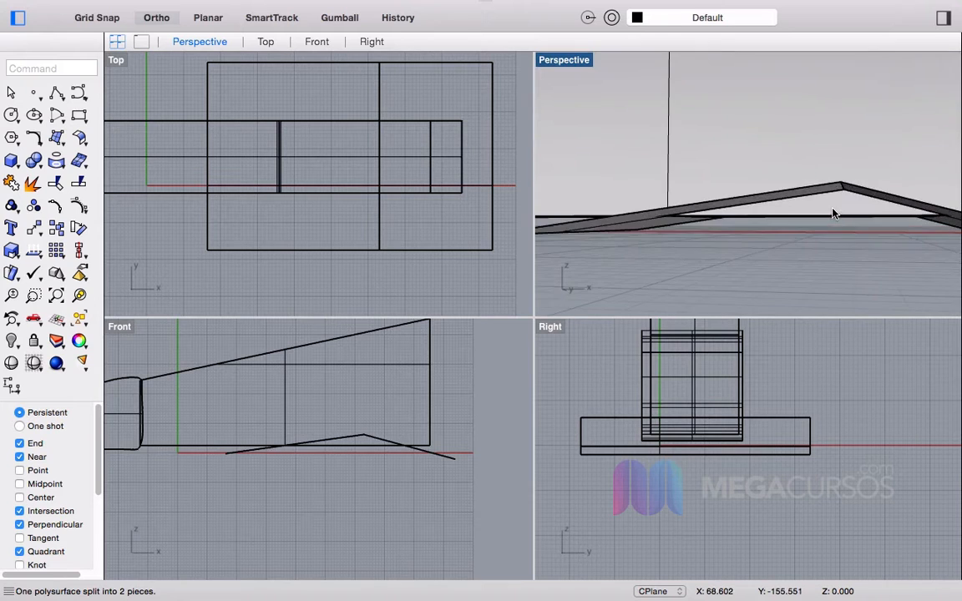
# Step: Select the body pieces around the bent surface to examine the cut along the underside, and clear the selection
pyautogui.click(832, 212)
pyautogui.click(776, 140)
pyautogui.click(827, 211)
pyautogui.click(787, 167)
pyautogui.scroll(-5, 786, 163)
pyautogui.moveTo(786, 165); pyautogui.dragTo(748, 208, button='right')
pyautogui.scroll(5, 747, 207)
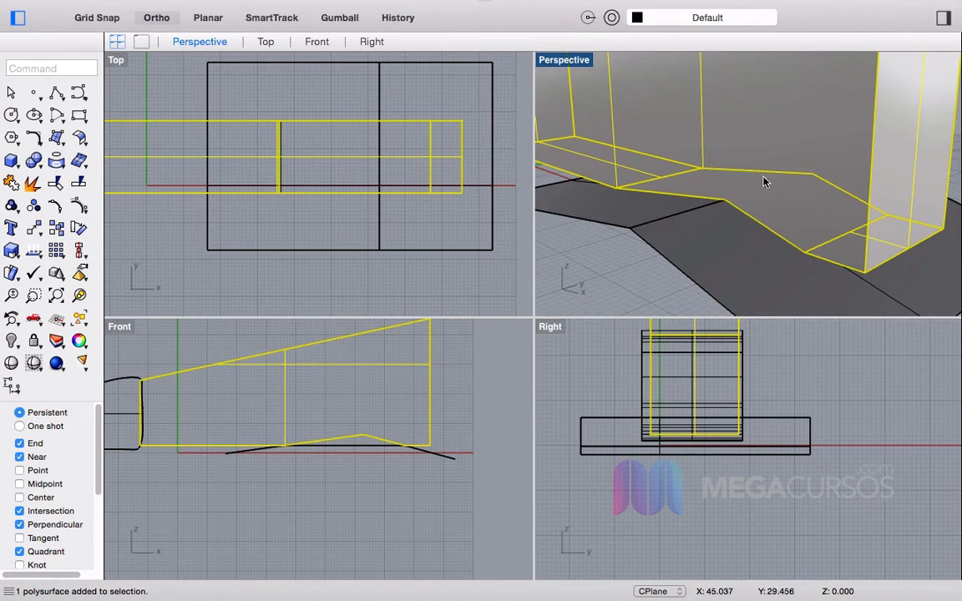
pyautogui.click(581, 275)
# Step: Split the bent surface using the sloped body as the cutting object
pyautogui.hotkey('ctrl', 'shift', 's')
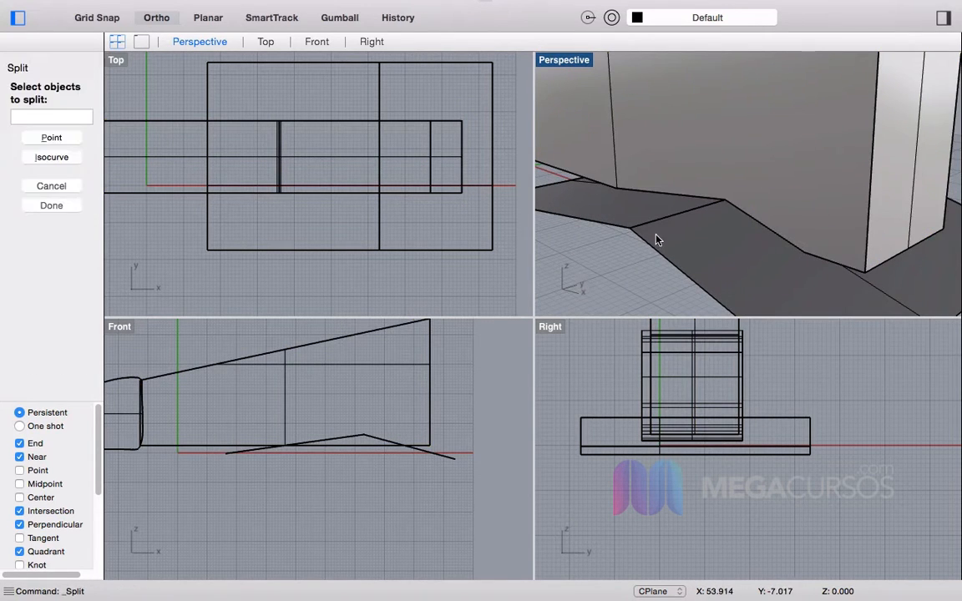
pyautogui.scroll(-6, 656, 241)
pyautogui.scroll(3, 656, 241)
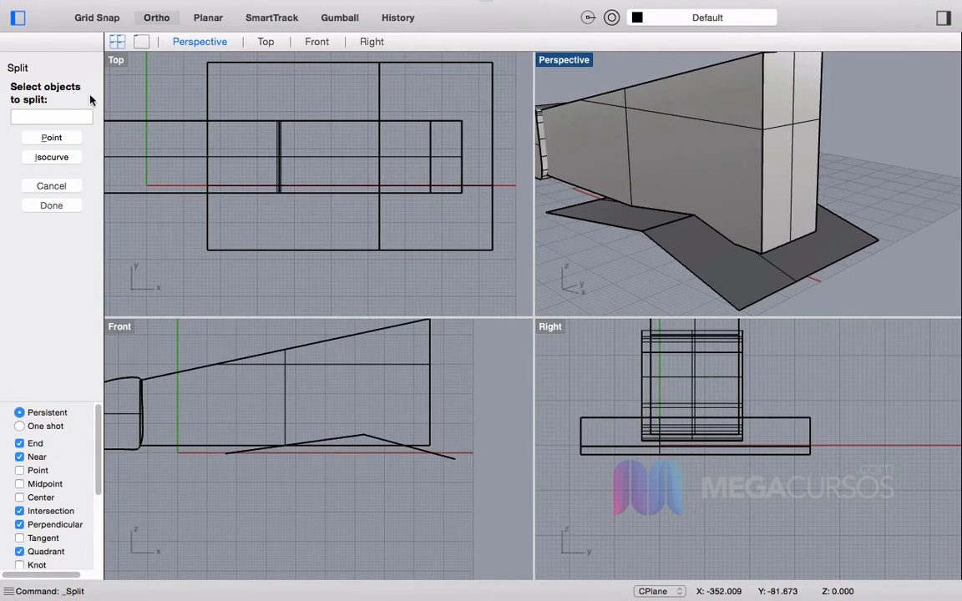
pyautogui.click(661, 233)
pyautogui.press('Return')
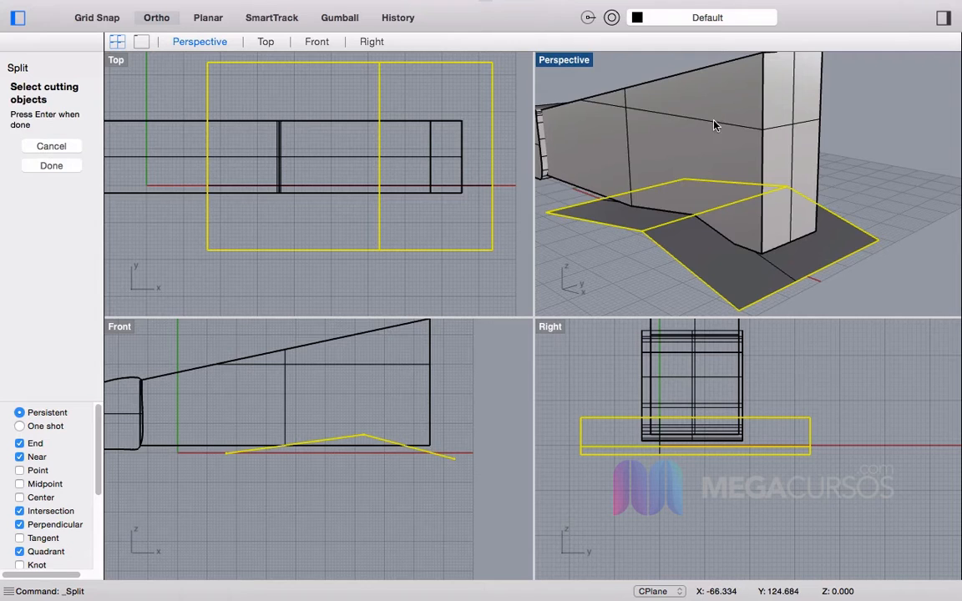
pyautogui.click(717, 122)
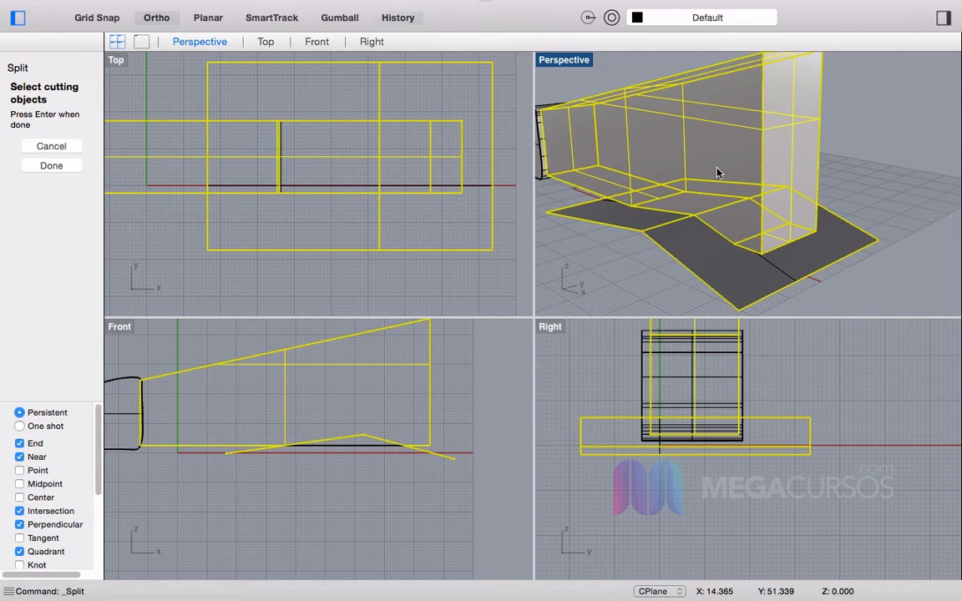
pyautogui.press('Return')
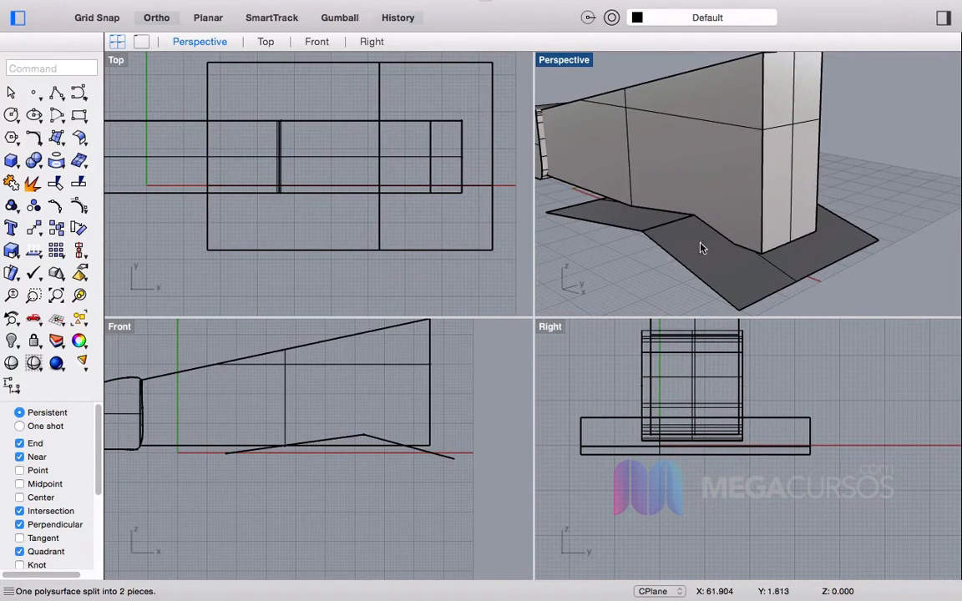
# Step: Delete the bent surface's portion outside the body along with the leftover pieces under the body's underside
pyautogui.click(675, 242)
pyautogui.press('Delete')
pyautogui.moveTo(672, 237); pyautogui.dragTo(656, 206, button='right')
pyautogui.scroll(5, 762, 170)
pyautogui.click(762, 171)
pyautogui.press('Delete')
pyautogui.click(593, 207)
pyautogui.press('Delete')
# Step: Join the sloped body and the trimmed bent surface on its underside into one polysurface
pyautogui.moveTo(595, 206); pyautogui.dragTo(767, 228, button='right')
pyautogui.moveTo(767, 228); pyautogui.dragTo(651, 97)
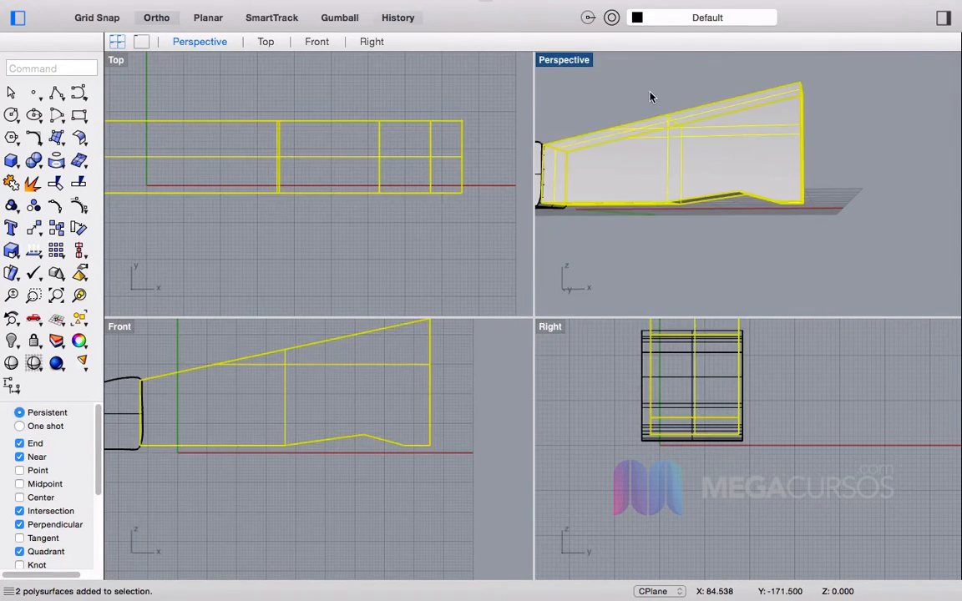
pyautogui.click(10, 183)
pyautogui.moveTo(609, 208); pyautogui.dragTo(658, 219, button='right')
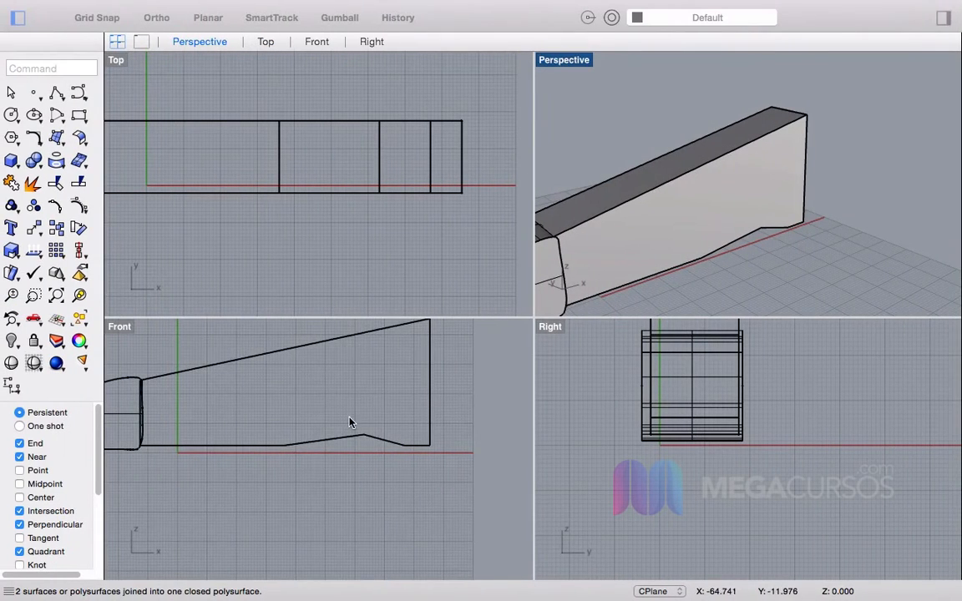
pyautogui.moveTo(350, 423); pyautogui.dragTo(334, 489, button='right')
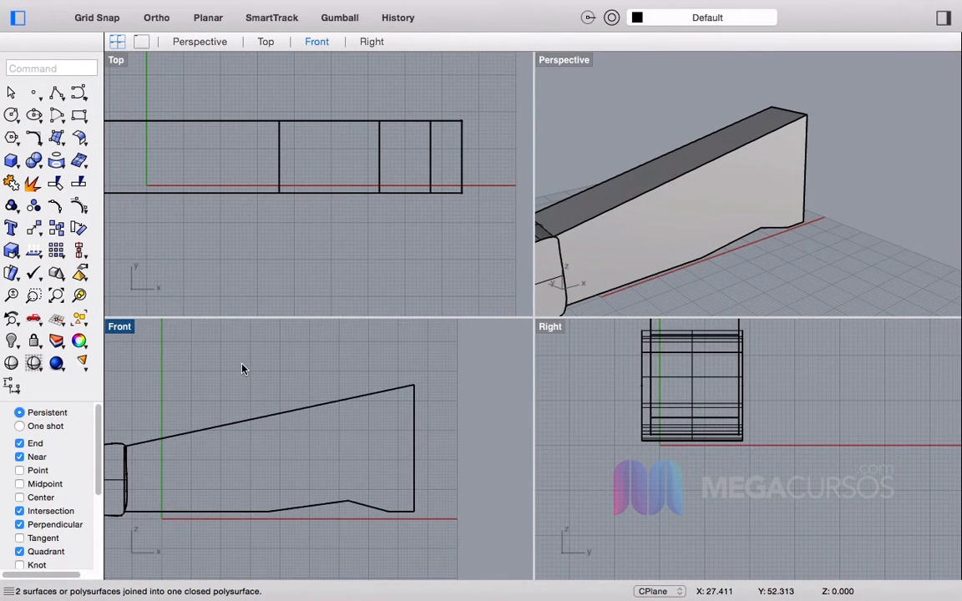
pyautogui.write('Cutplena')
pyautogui.press('BackSpace')
pyautogui.press('BackSpace')
pyautogui.press('BackSpace')
pyautogui.write('ane')
pyautogui.press('Return')
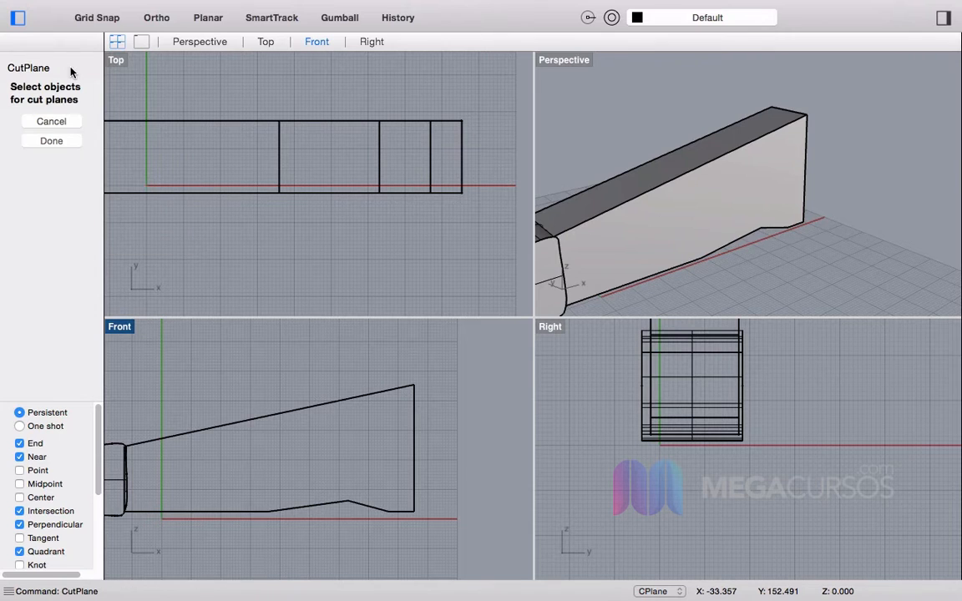
pyautogui.click(285, 409)
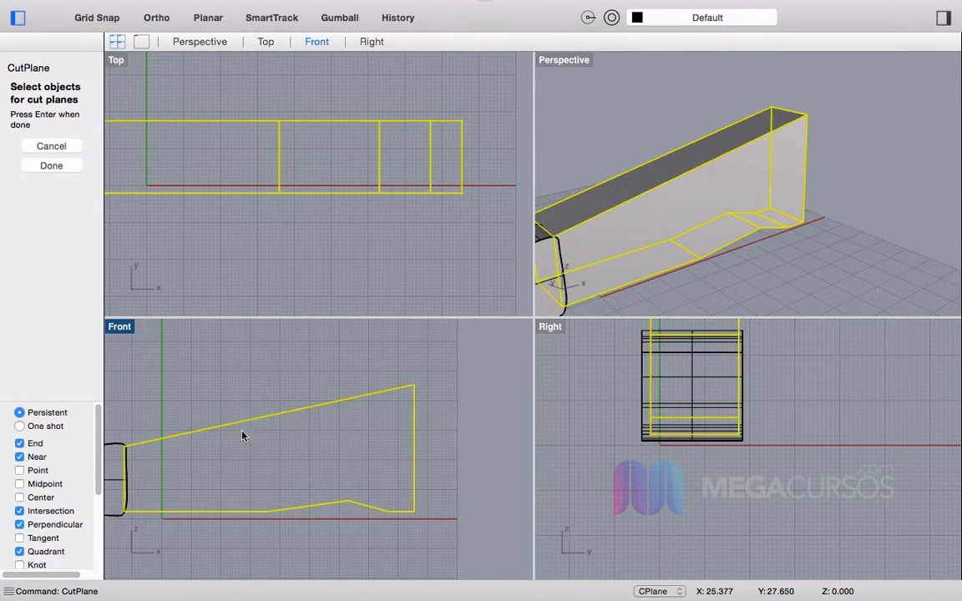
pyautogui.press('Return')
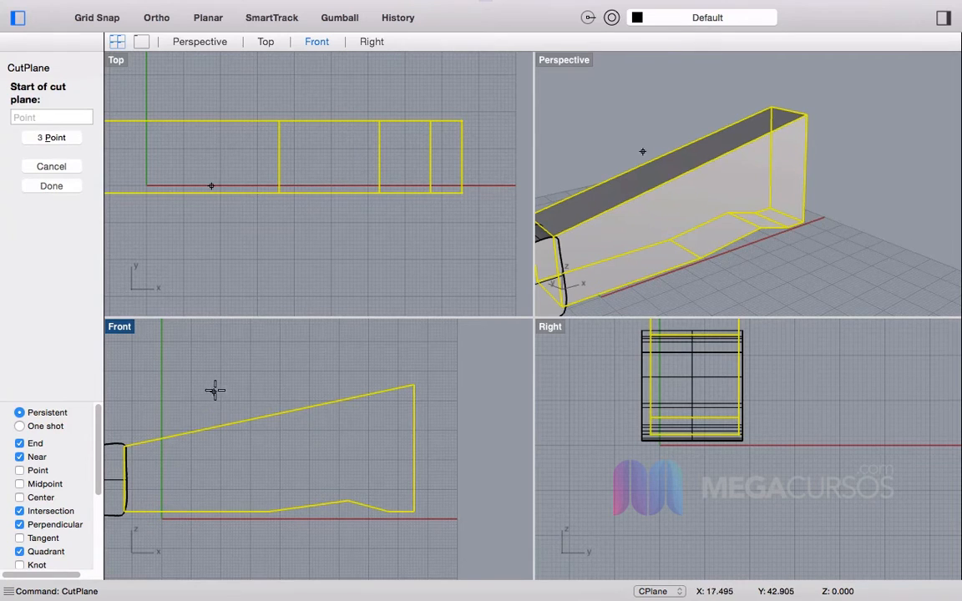
pyautogui.click(219, 390)
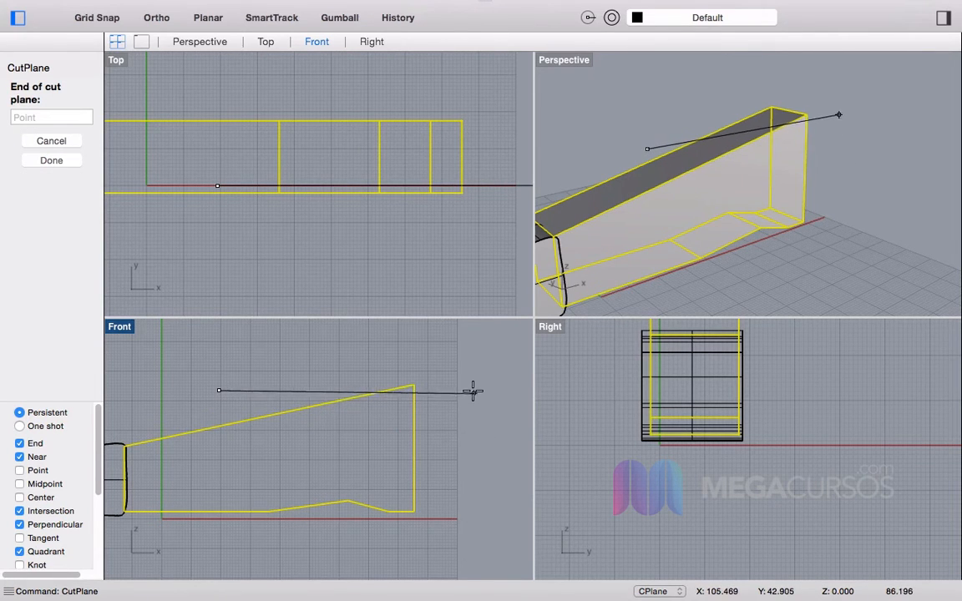
pyautogui.press('Escape')
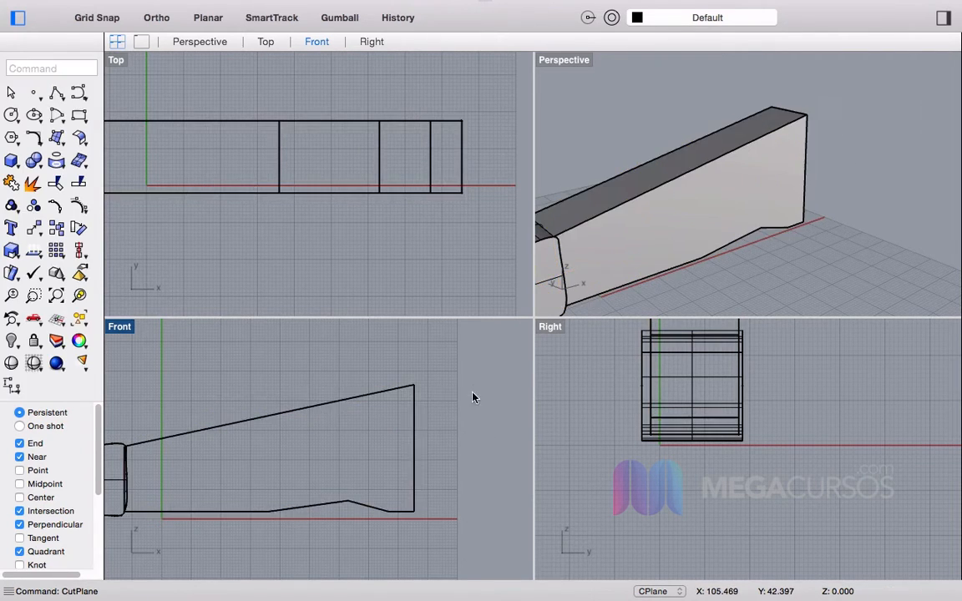
# Step: Create a CutPlane through the body in the Front view, sloping down from a point on its upper edge past its rear edge
pyautogui.click(296, 411)
pyautogui.press('Return')
pyautogui.scroll(5, 279, 406)
pyautogui.scroll(-2, 157, 391)
pyautogui.moveTo(197, 387); pyautogui.dragTo(264, 379, button='right')
pyautogui.scroll(-4, 331, 375)
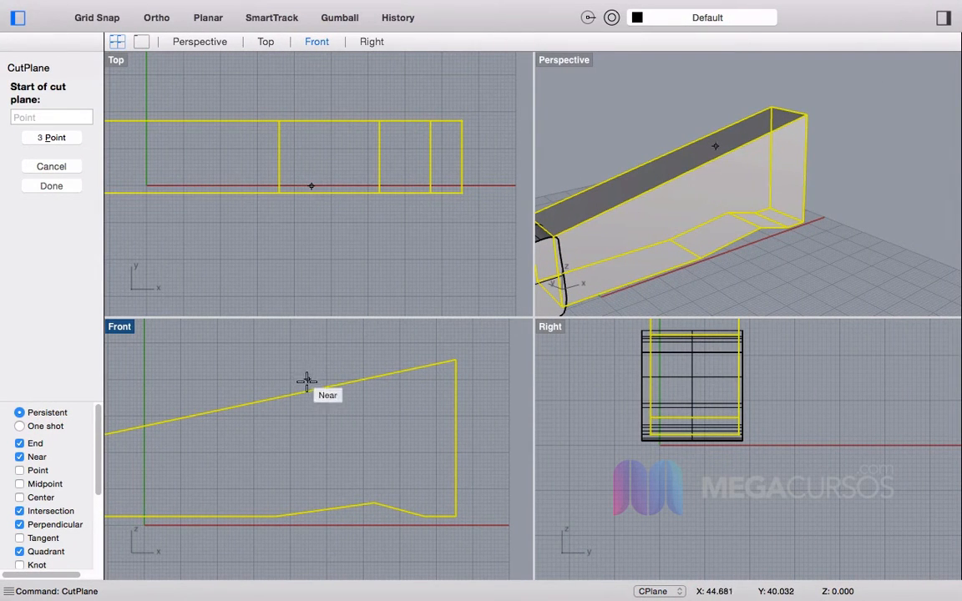
pyautogui.click(300, 392)
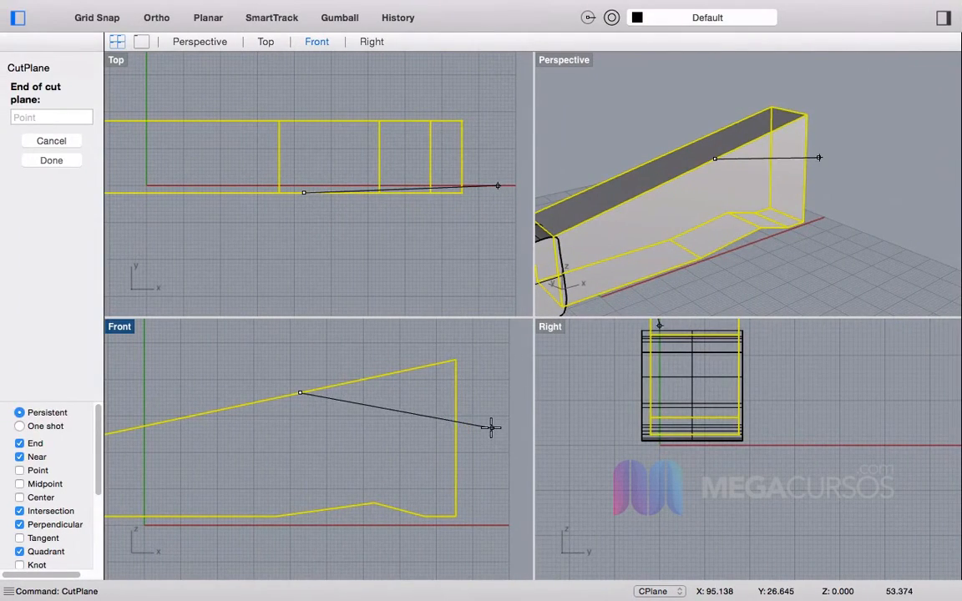
pyautogui.click(494, 435)
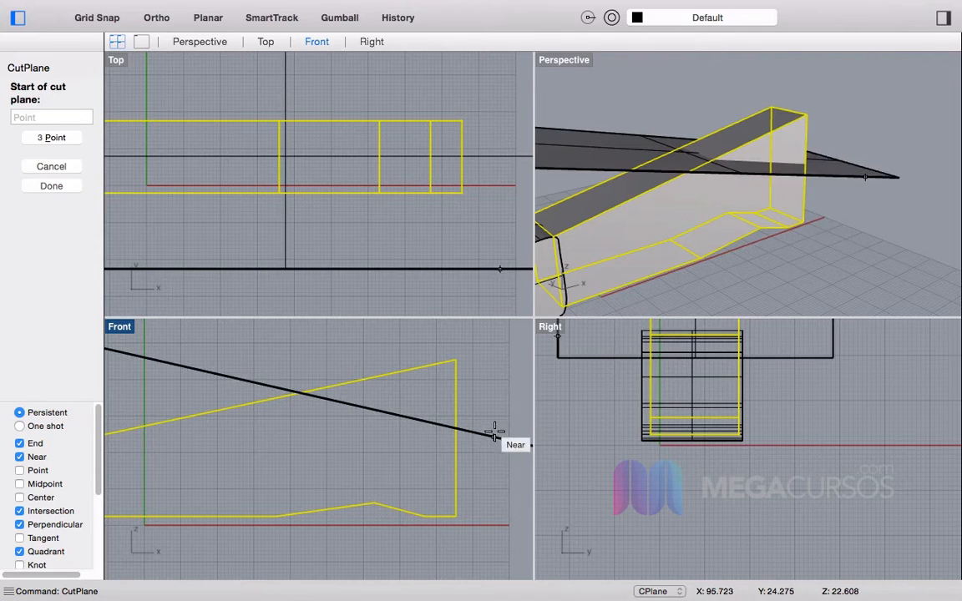
pyautogui.moveTo(838, 101); pyautogui.dragTo(872, 237, button='right')
pyautogui.click(48, 168)
pyautogui.scroll(-5, 869, 159)
pyautogui.click(872, 236)
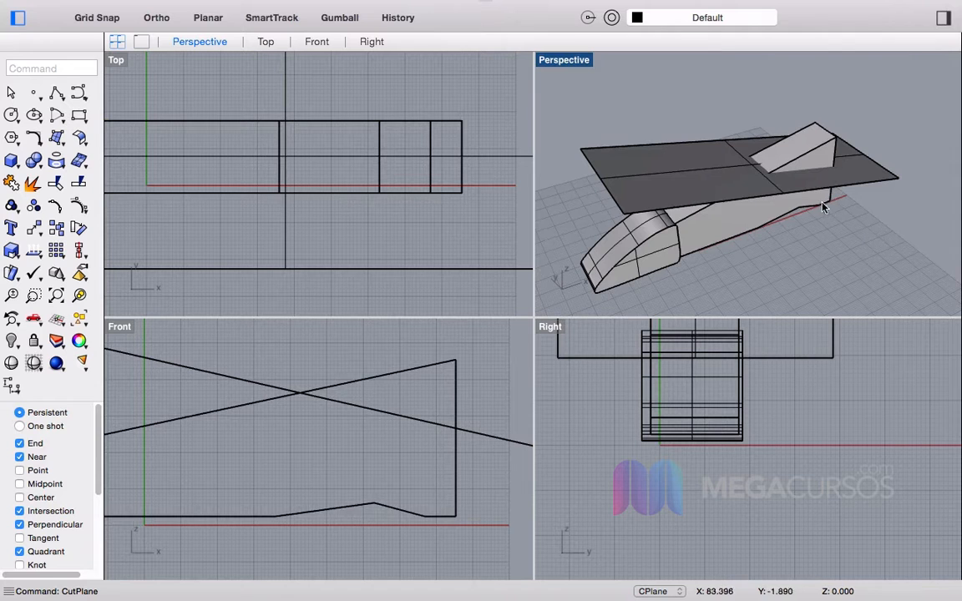
# Step: Split the sloped body with the inclined cut plane
pyautogui.click(80, 185)
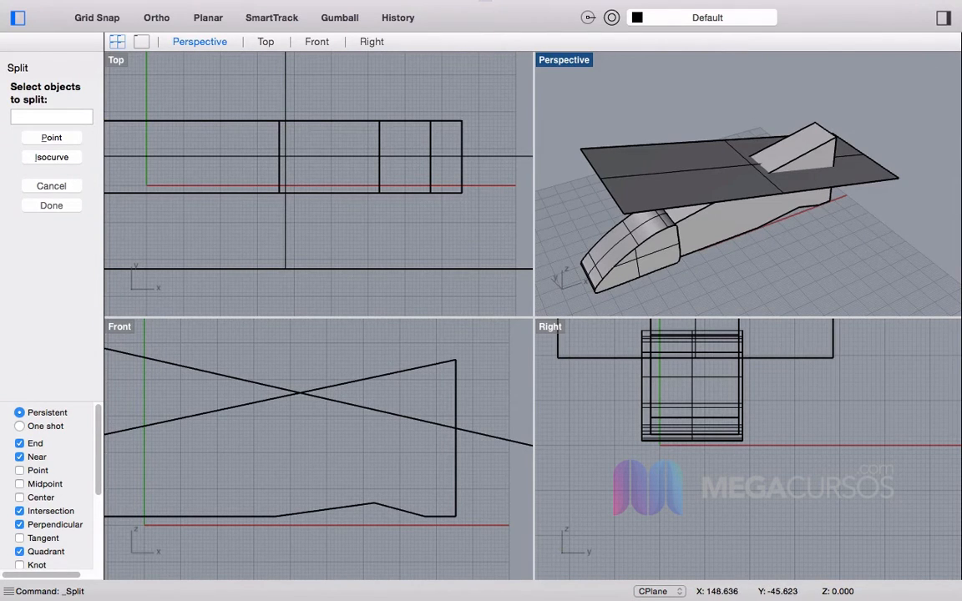
pyautogui.scroll(5, 809, 190)
pyautogui.click(741, 221)
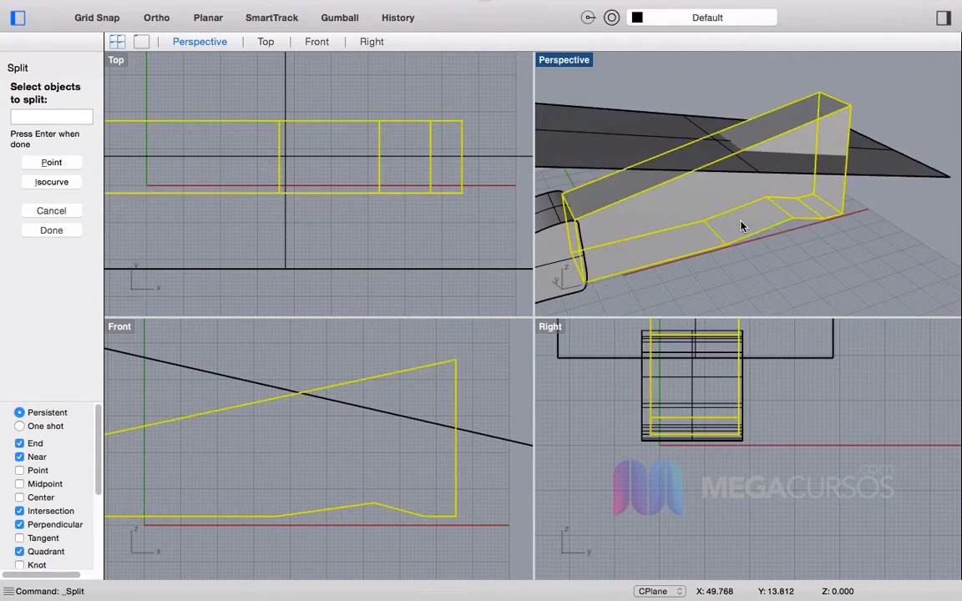
pyautogui.press('Return')
pyautogui.click(650, 123)
pyautogui.press('Return')
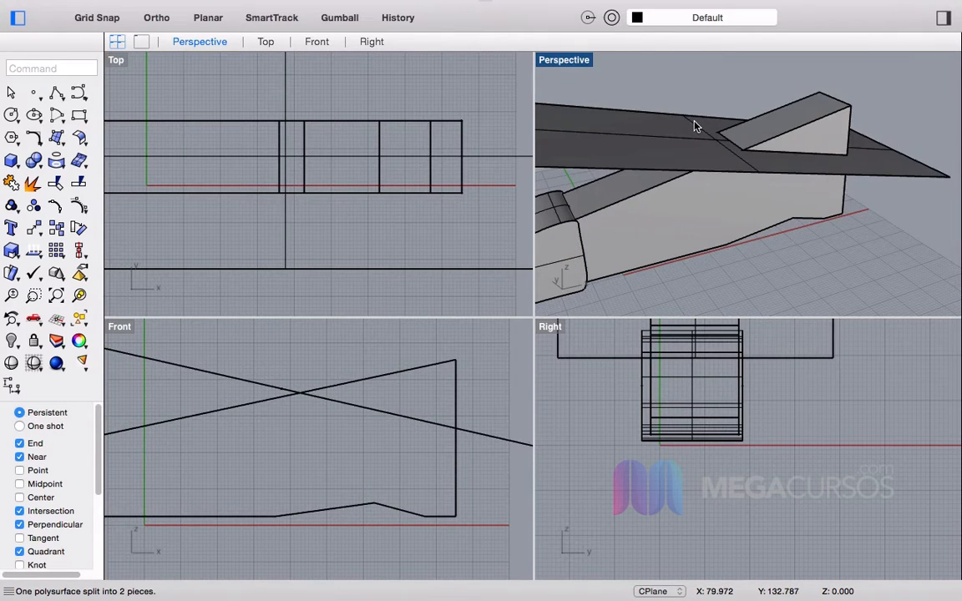
pyautogui.press('Return')
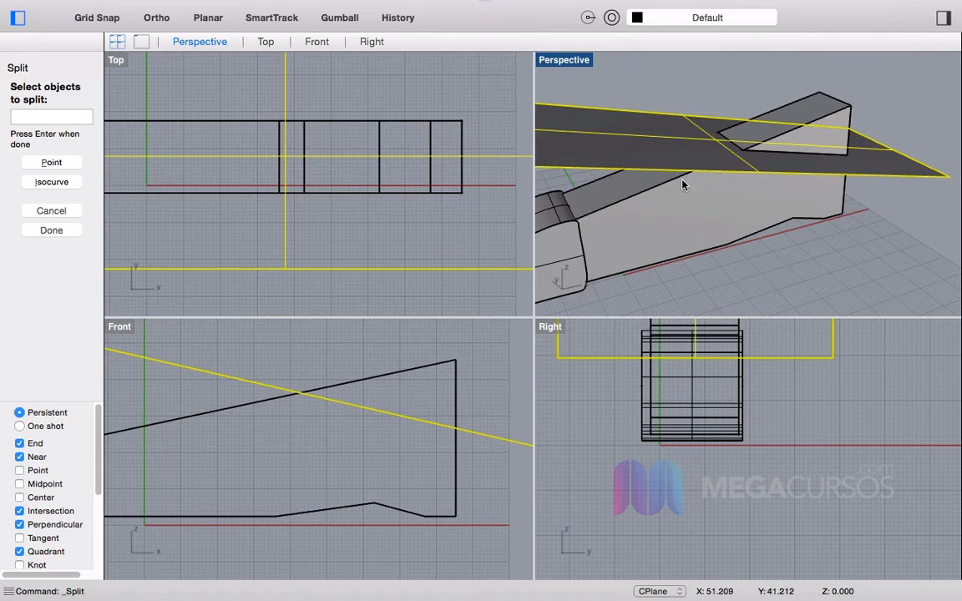
pyautogui.click(699, 210)
pyautogui.press('Return')
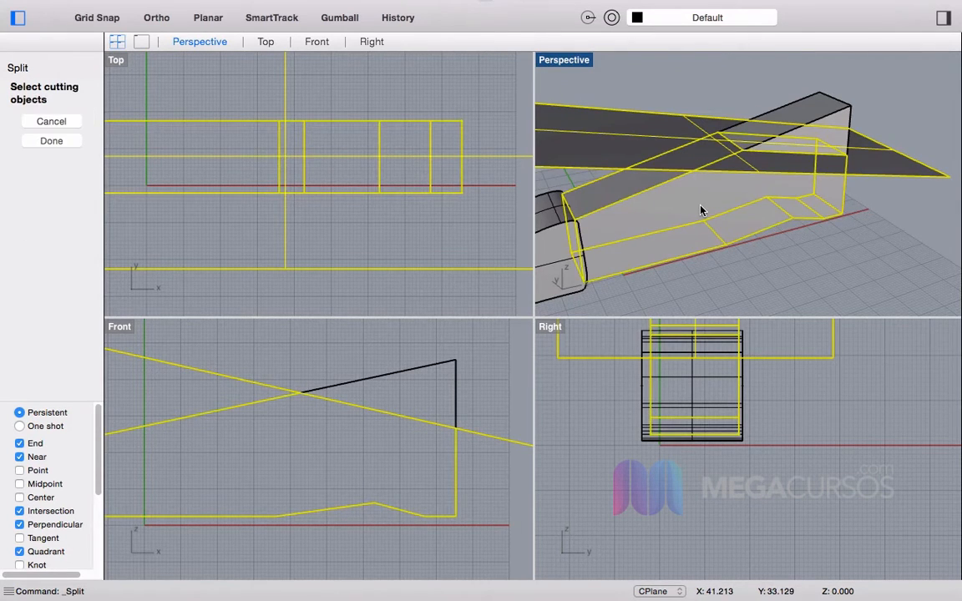
pyautogui.press('Return')
# Step: Split the cut plane with the lower body piece and delete the plane's portion outside the body
pyautogui.click(652, 120)
pyautogui.press('Return')
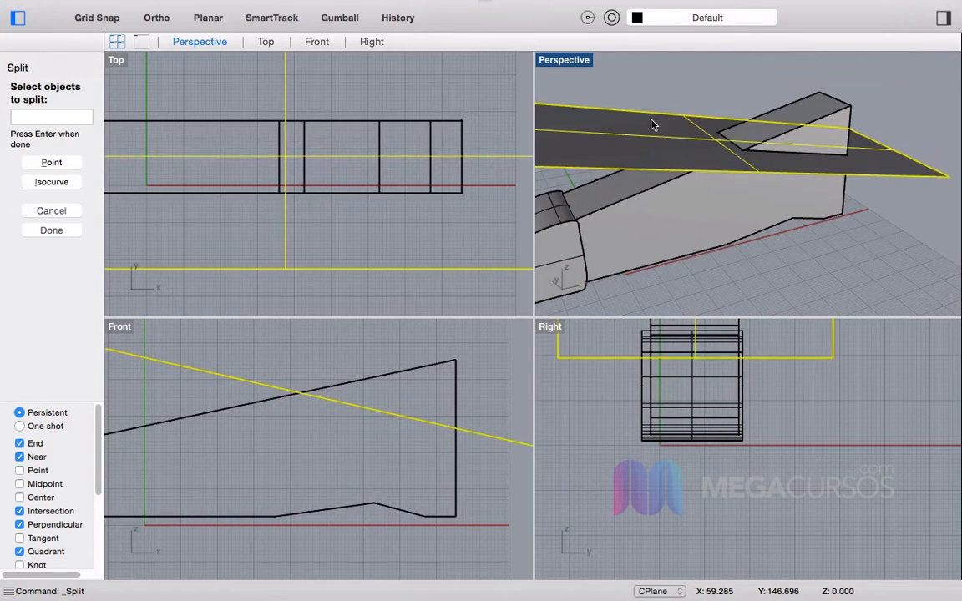
pyautogui.click(708, 210)
pyautogui.press('Return')
pyautogui.click(668, 133)
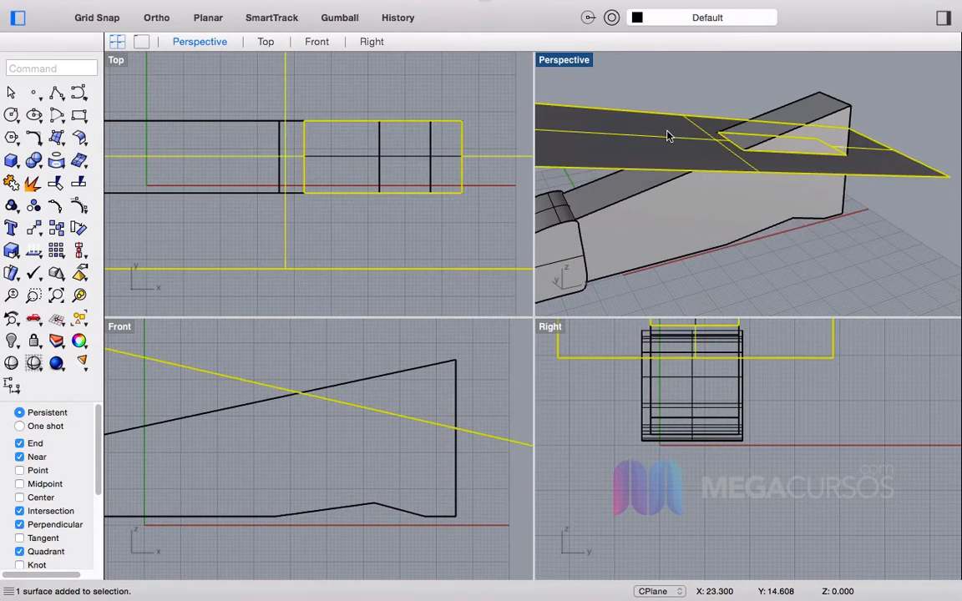
pyautogui.press('Delete')
pyautogui.scroll(5, 784, 128)
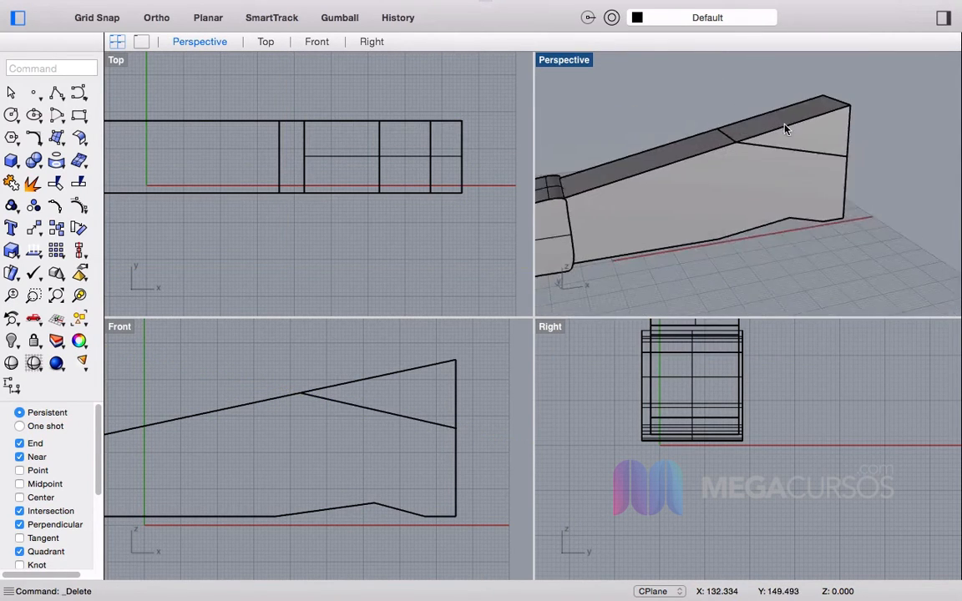
# Step: Try moving the cut-off upper rear wedge in the Perspective view, and undo the move
pyautogui.click(725, 180)
pyautogui.moveTo(771, 143); pyautogui.dragTo(803, 109)
pyautogui.moveTo(816, 146); pyautogui.dragTo(862, 179, button='right')
pyautogui.press('super+z')
pyautogui.press('Escape')
pyautogui.scroll(4, 759, 199)
pyautogui.moveTo(806, 188); pyautogui.dragTo(793, 102, button='right')
pyautogui.scroll(3, 762, 167)
pyautogui.click(726, 183)
pyautogui.moveTo(739, 176); pyautogui.dragTo(571, 299)
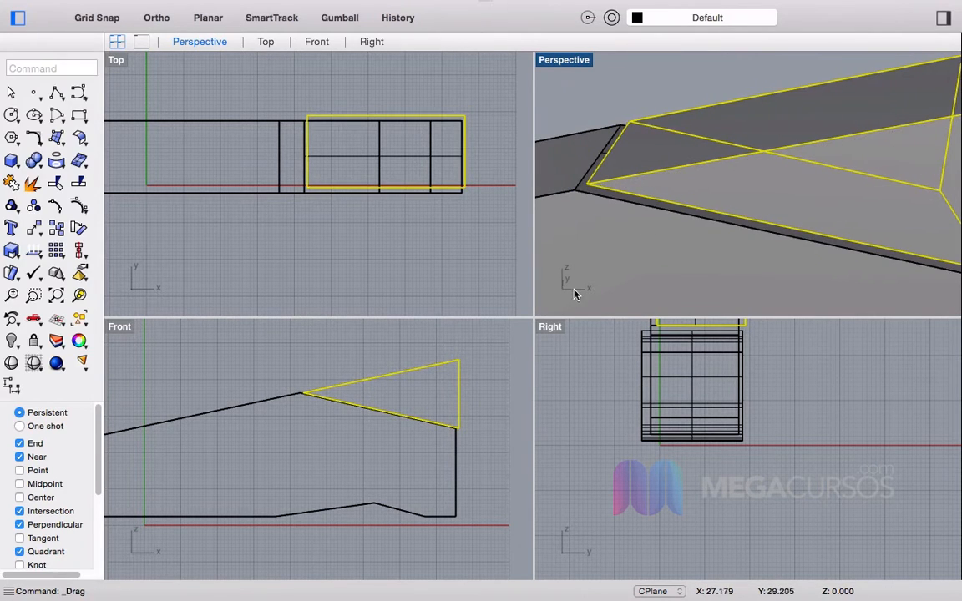
pyautogui.press('super+z')
# Step: Move the upper rear wedge slightly upward and toward the rear in the Front view to leave a narrow gap, and deselect it
pyautogui.scroll(3, 363, 382)
pyautogui.moveTo(315, 389); pyautogui.dragTo(325, 386)
pyautogui.click(309, 362)
pyautogui.scroll(-5, 802, 126)
pyautogui.moveTo(801, 125); pyautogui.dragTo(892, 124, button='right')
pyautogui.scroll(6, 794, 122)
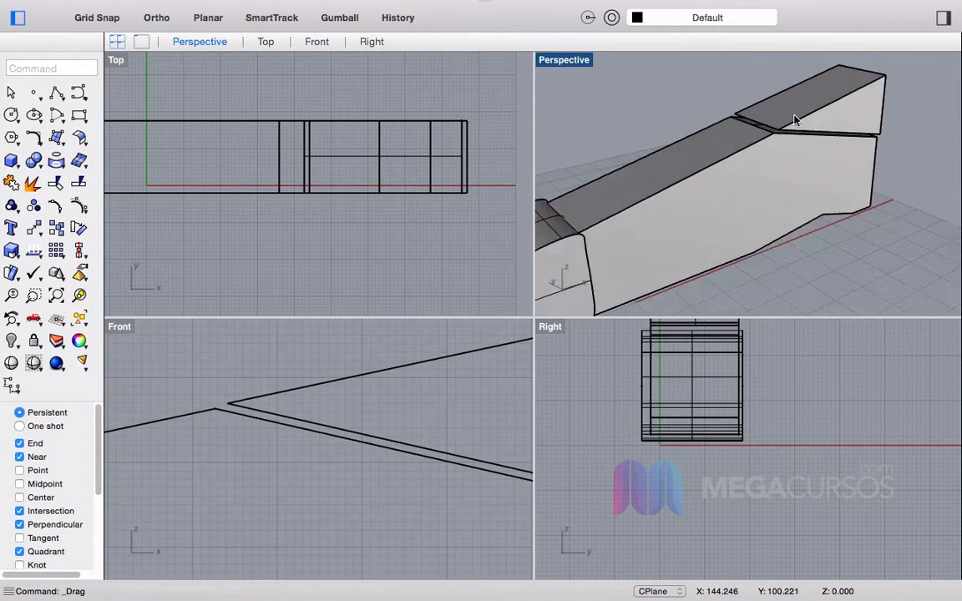
pyautogui.moveTo(699, 138); pyautogui.dragTo(643, 118, button='right')
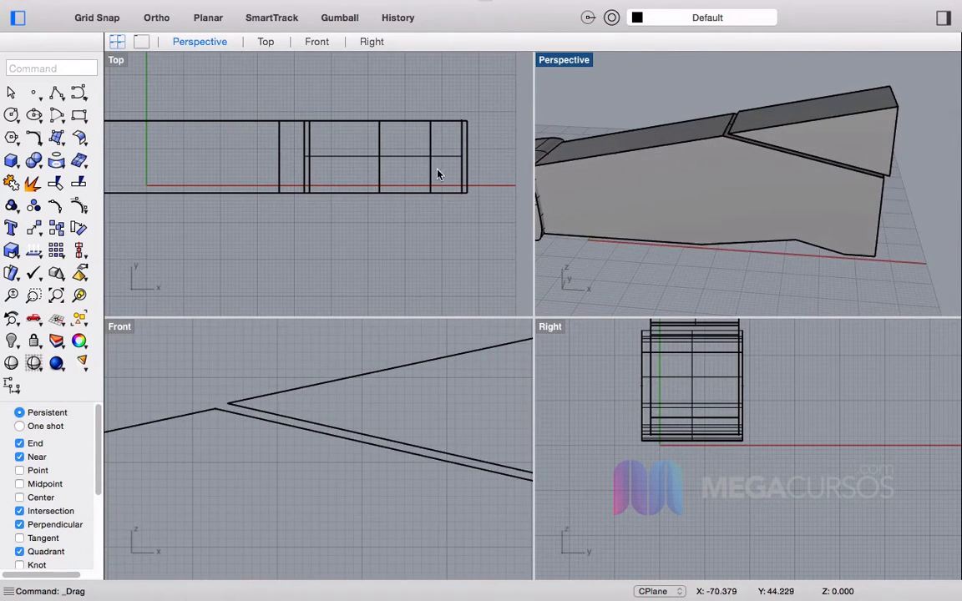
pyautogui.moveTo(402, 323)
pyautogui.mouseDown(button='right')
pyautogui.moveTo(416, 361)
pyautogui.moveTo(370, 415)
pyautogui.moveTo(397, 329)
pyautogui.mouseUp(button='right')
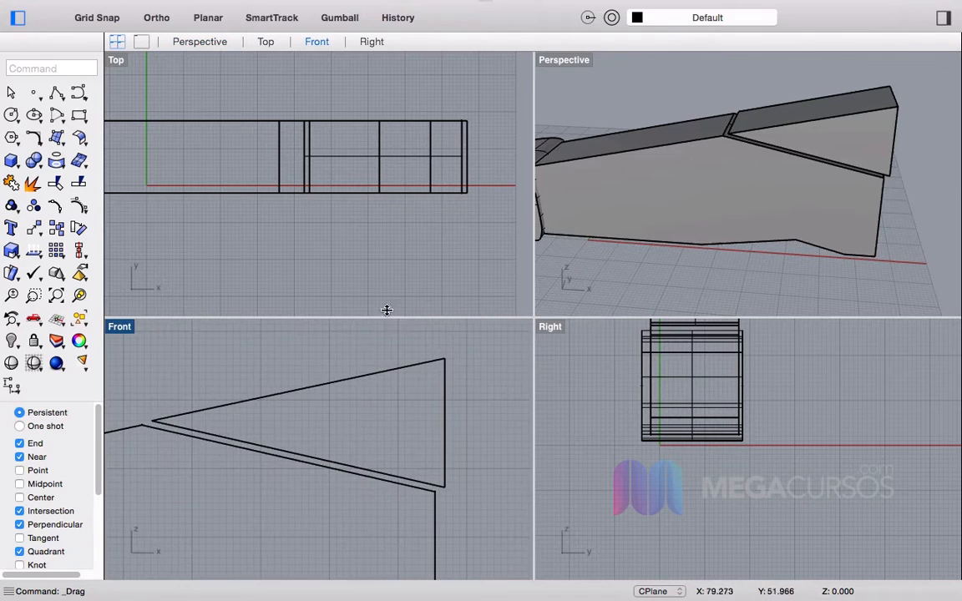
# Step: Draw a closed triangular polyline about 34 units long inside the upper rear wedge's outline in the Front view
pyautogui.click(56, 93)
pyautogui.scroll(5, 221, 414)
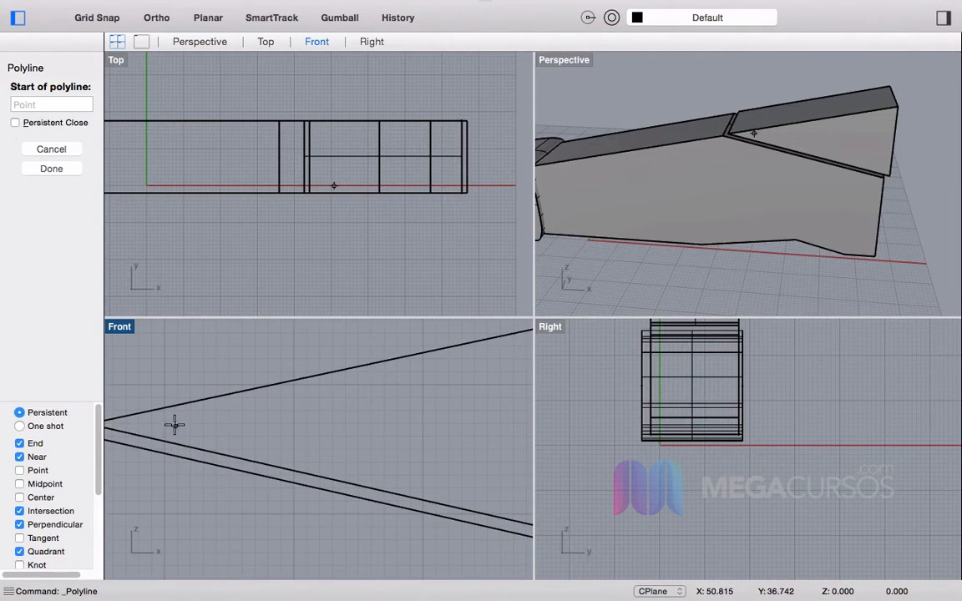
pyautogui.click(191, 425)
pyautogui.scroll(-8, 244, 425)
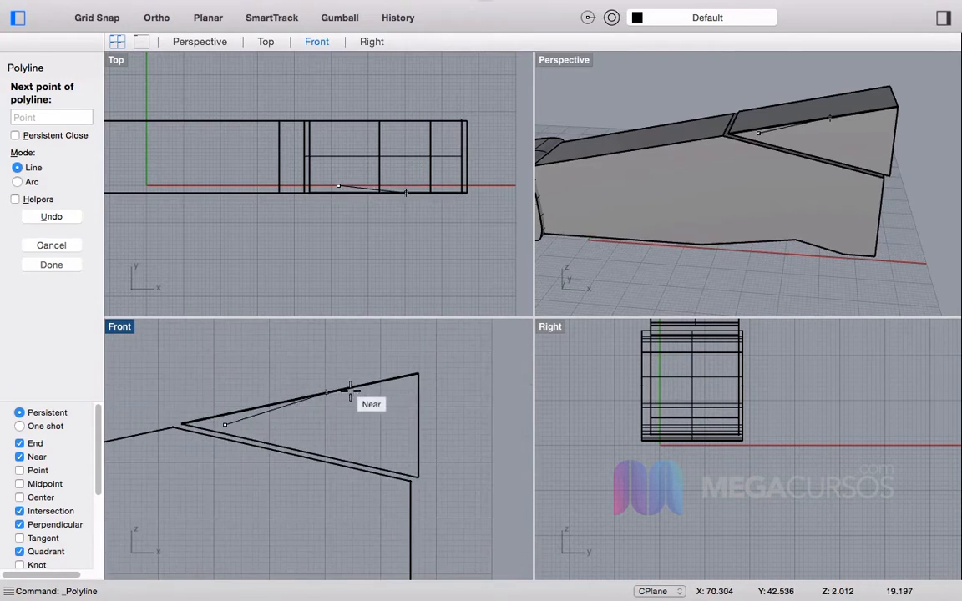
pyautogui.scroll(6, 396, 396)
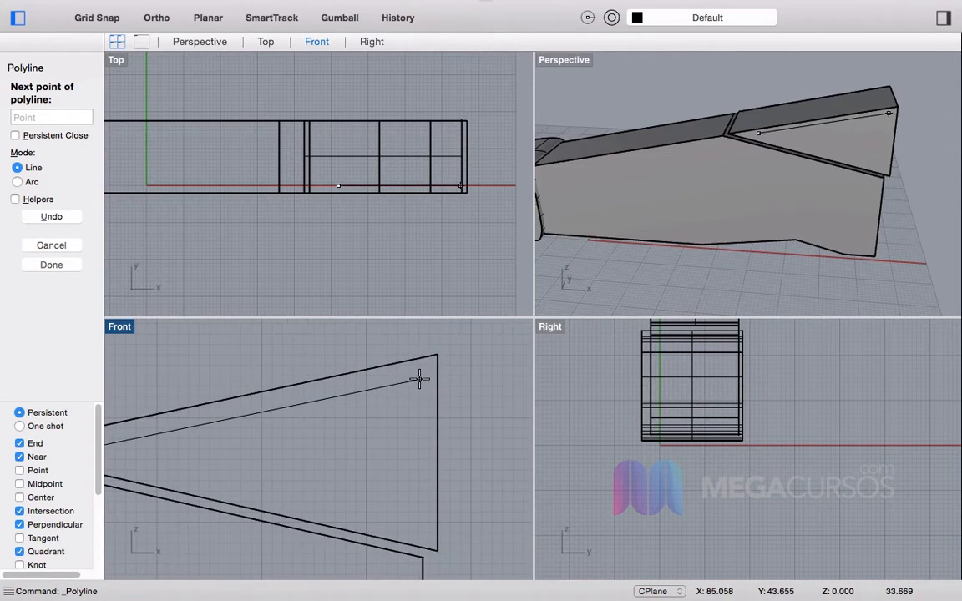
pyautogui.click(419, 380)
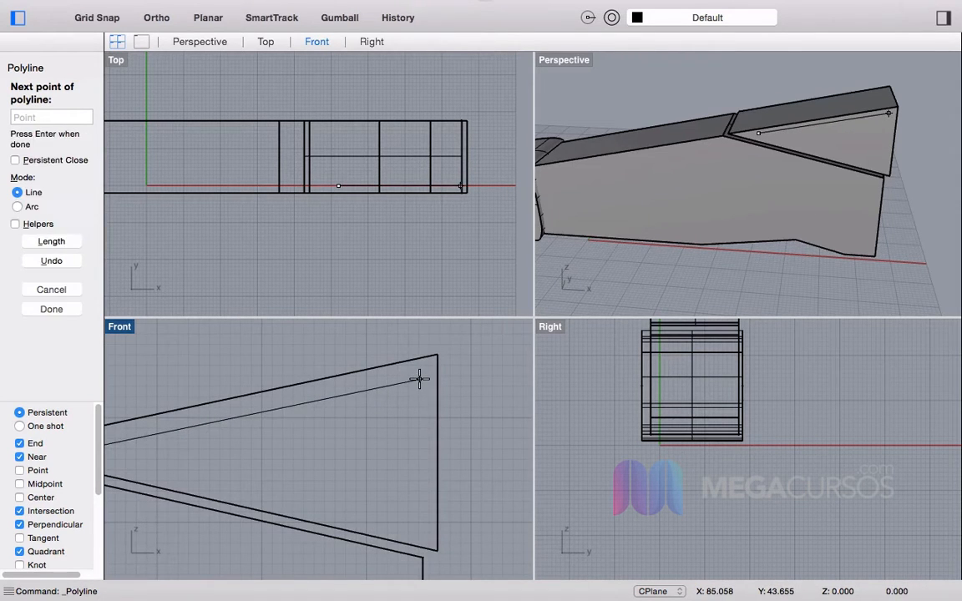
pyautogui.click(420, 528)
pyautogui.scroll(-4, 253, 458)
pyautogui.scroll(6, 253, 458)
pyautogui.click(242, 461)
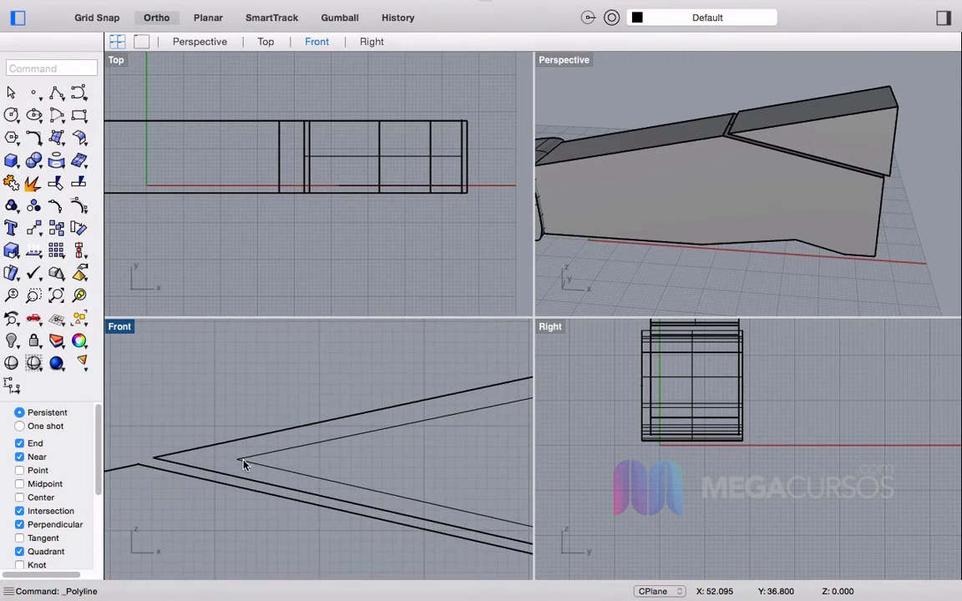
# Step: Move the triangular curve in the Top view until it lies clear of the body's near side
pyautogui.click(341, 440)
pyautogui.scroll(-2, 354, 405)
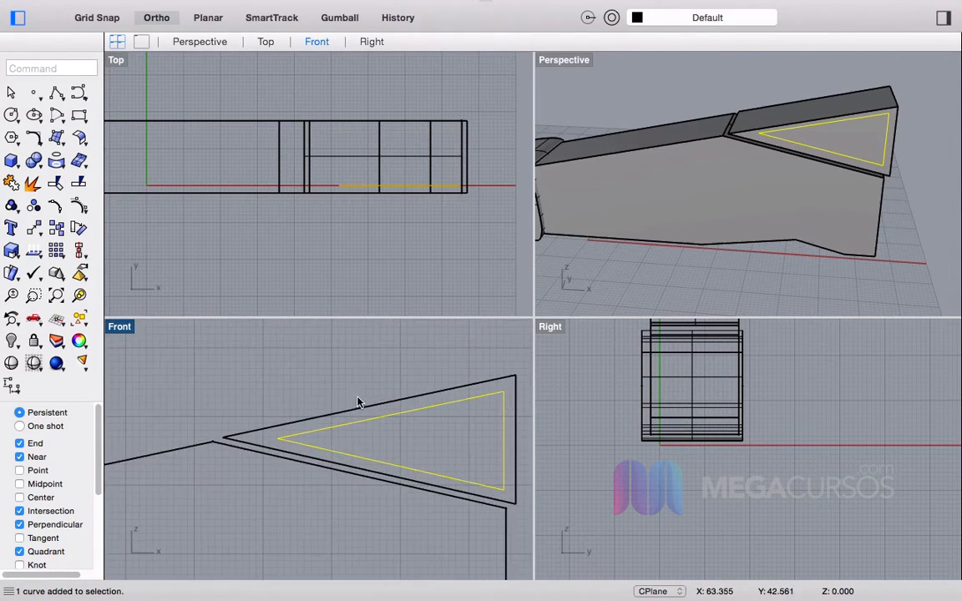
pyautogui.moveTo(401, 190); pyautogui.dragTo(400, 220)
# Step: Extrude the triangular curve through the wedge's full width so it protrudes beyond both sides, and deselect it
pyautogui.write('ExtrudeCrv')
pyautogui.press('Return')
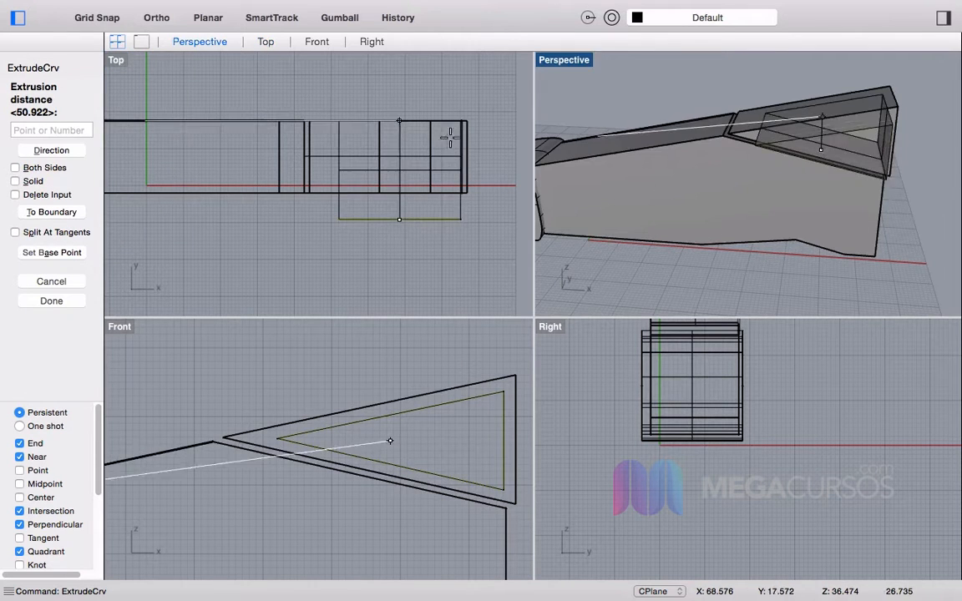
pyautogui.click(400, 85)
pyautogui.moveTo(821, 119); pyautogui.dragTo(826, 177, button='right')
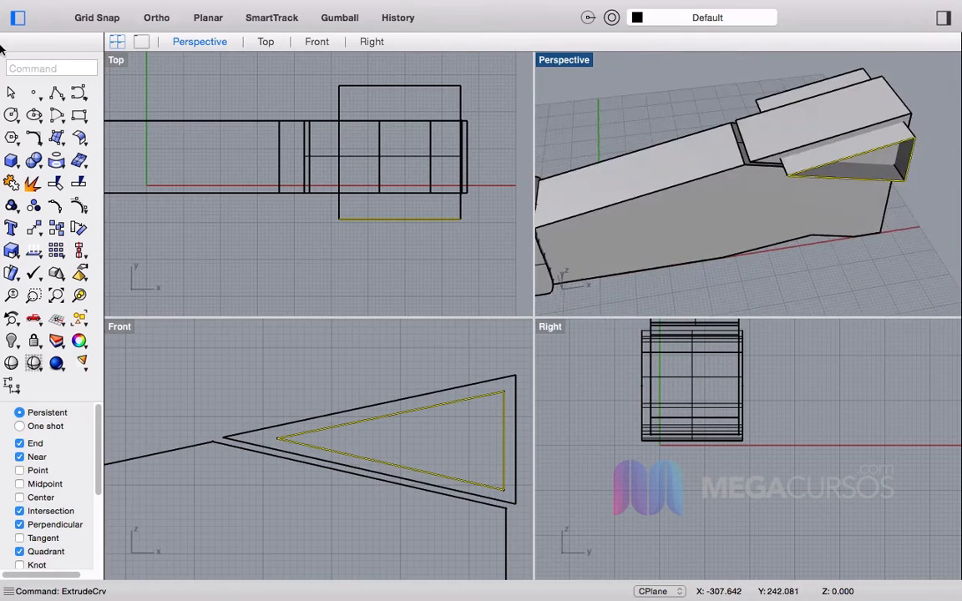
pyautogui.click(449, 257)
# Step: Split the upper rear wedge with the triangular extrusion as the cutting object
pyautogui.moveTo(944, 163); pyautogui.dragTo(768, 115, button='right')
pyautogui.scroll(5, 837, 129)
pyautogui.moveTo(747, 164)
pyautogui.mouseDown(button='right')
pyautogui.moveTo(828, 181)
pyautogui.moveTo(760, 174)
pyautogui.mouseUp(button='right')
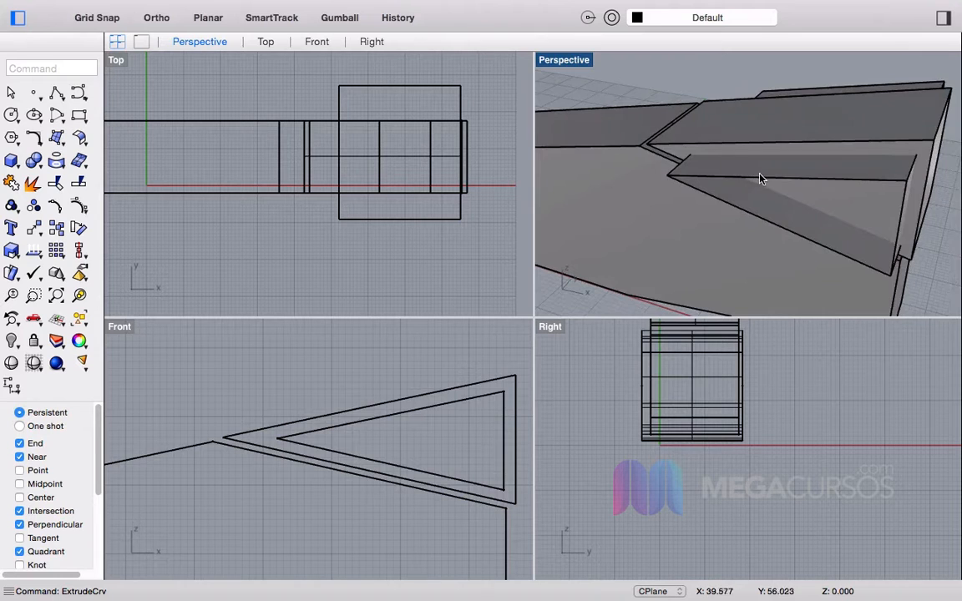
pyautogui.click(79, 182)
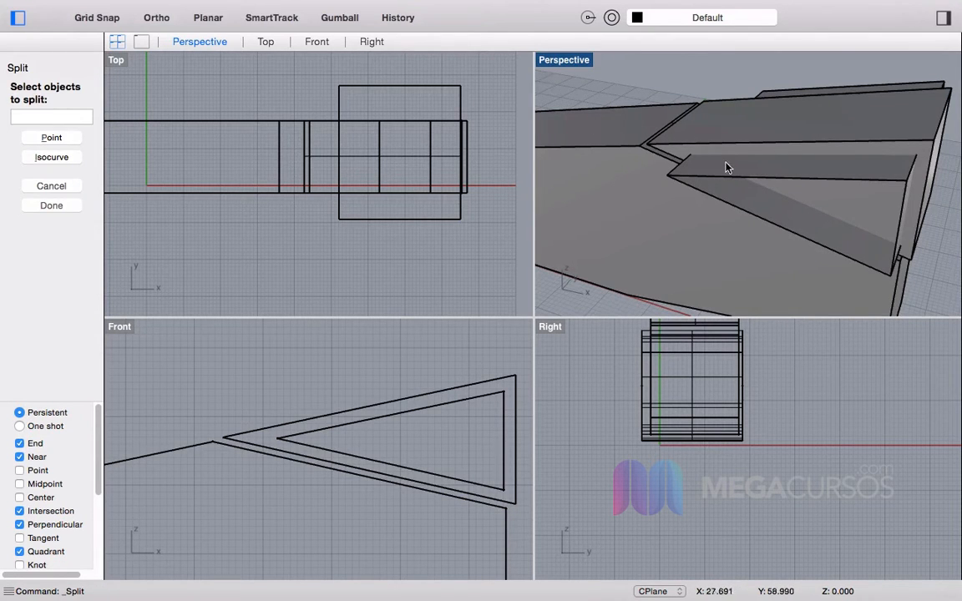
pyautogui.click(804, 143)
pyautogui.press('Return')
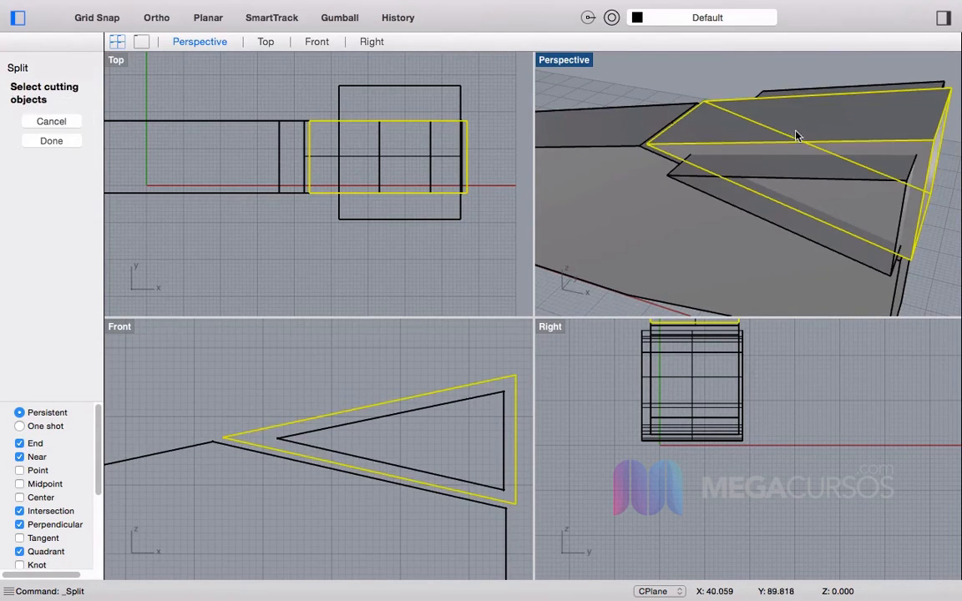
pyautogui.click(762, 176)
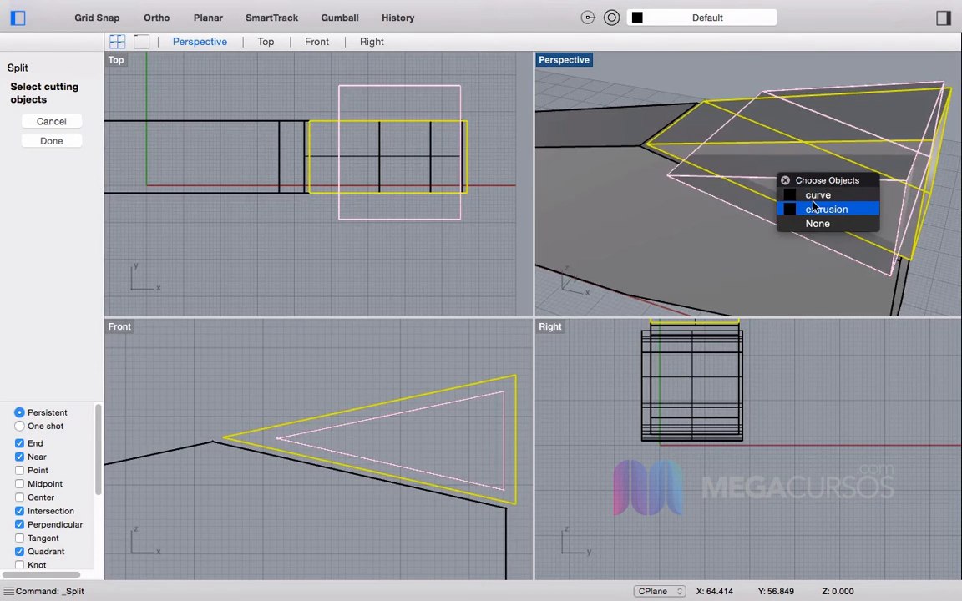
pyautogui.click(839, 208)
pyautogui.press('Return')
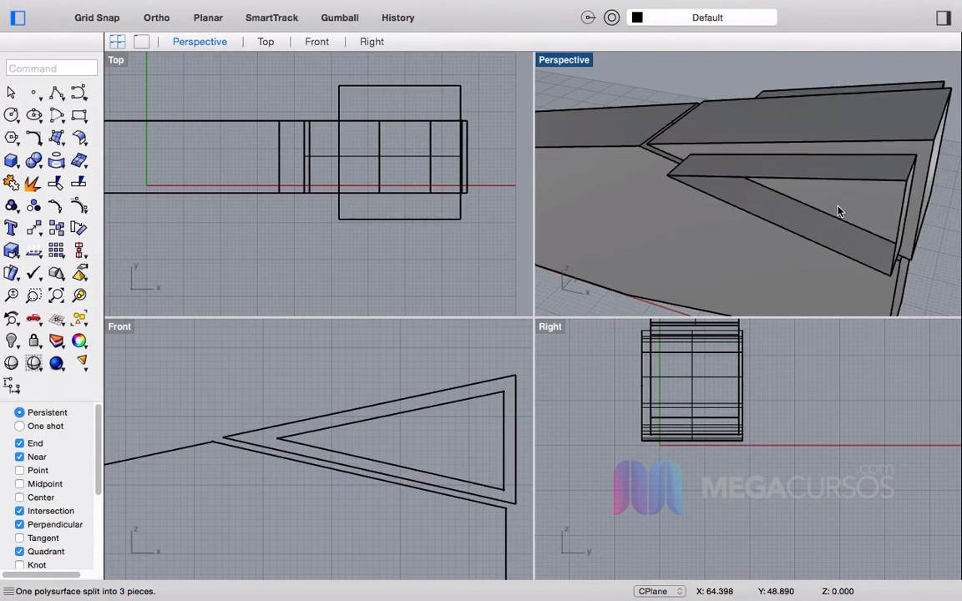
# Step: Split the triangular extrusion with the upper rear wedge as the cutting object
pyautogui.moveTo(838, 199); pyautogui.dragTo(745, 180, button='right')
pyautogui.press('Return')
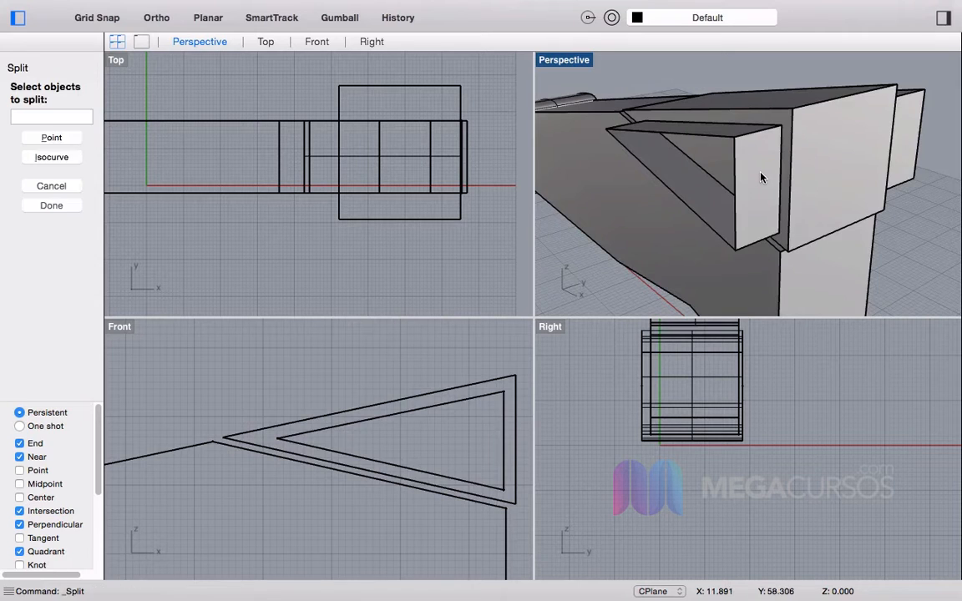
pyautogui.click(759, 177)
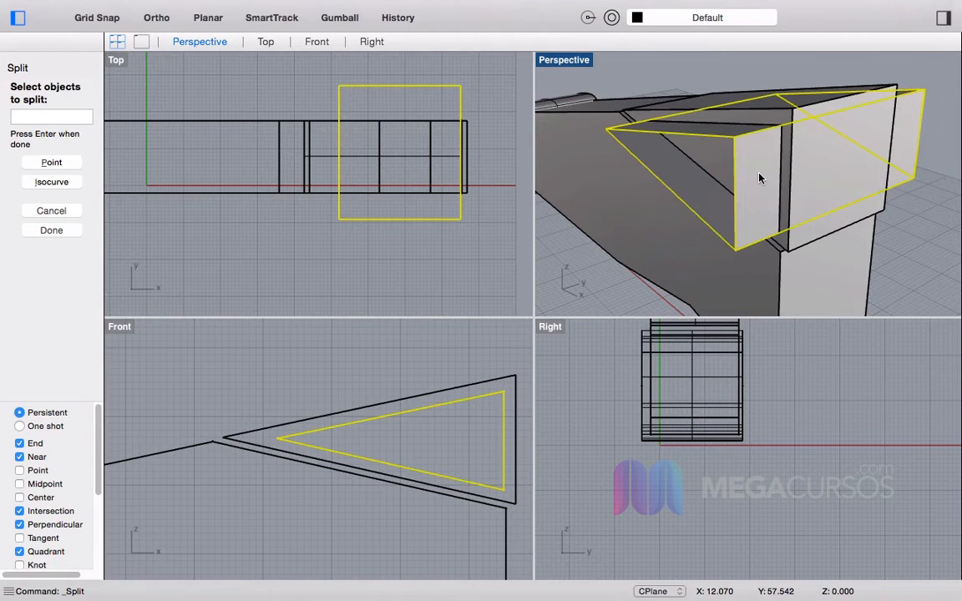
pyautogui.press('Return')
pyautogui.click(824, 178)
pyautogui.press('Return')
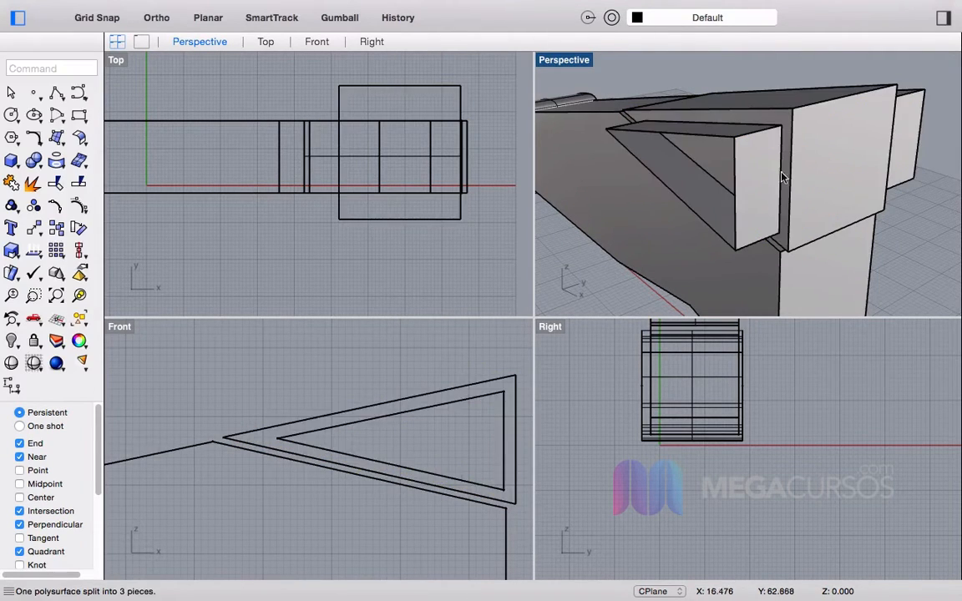
# Step: Delete the extrusion ends protruding from the wedge and the wedge's triangular side pieces to leave a hollow opening
pyautogui.click(772, 177)
pyautogui.press('Delete')
pyautogui.click(738, 151)
pyautogui.press('Delete')
pyautogui.moveTo(767, 150)
pyautogui.mouseDown(button='right')
pyautogui.moveTo(739, 157)
pyautogui.moveTo(698, 146)
pyautogui.moveTo(850, 146)
pyautogui.moveTo(850, 127)
pyautogui.moveTo(742, 148)
pyautogui.moveTo(899, 200)
pyautogui.moveTo(865, 142)
pyautogui.moveTo(752, 151)
pyautogui.mouseUp(button='right')
pyautogui.click(807, 134)
pyautogui.press('Delete')
pyautogui.scroll(-8, 742, 149)
pyautogui.scroll(4, 866, 142)
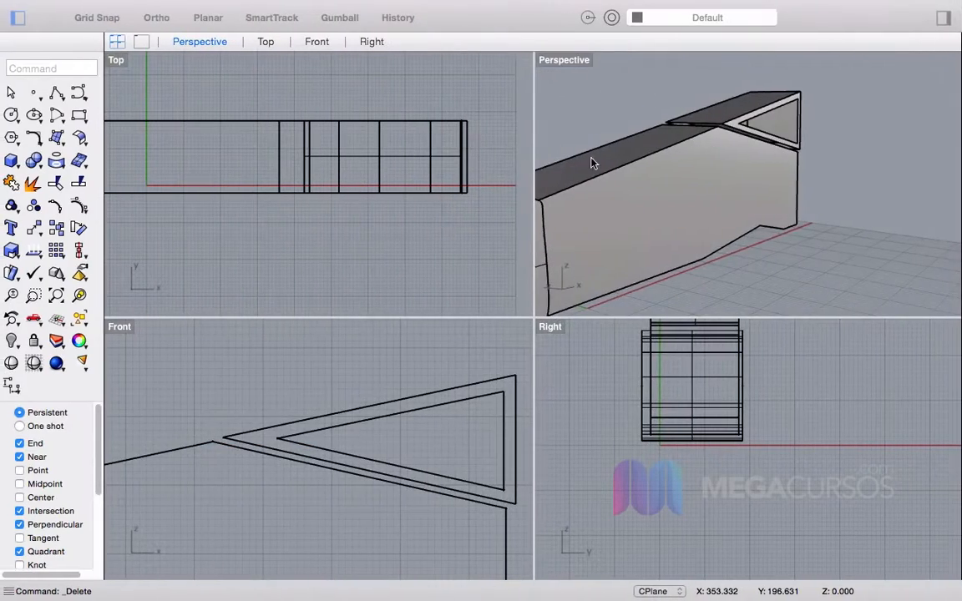
# Step: Draw a rectangle about 36 by 15 units inside the rear wedge's outline in the Top view
pyautogui.moveTo(777, 200); pyautogui.dragTo(680, 215, button='right')
pyautogui.scroll(-8, 244, 196)
pyautogui.moveTo(273, 203); pyautogui.dragTo(359, 195, button='right')
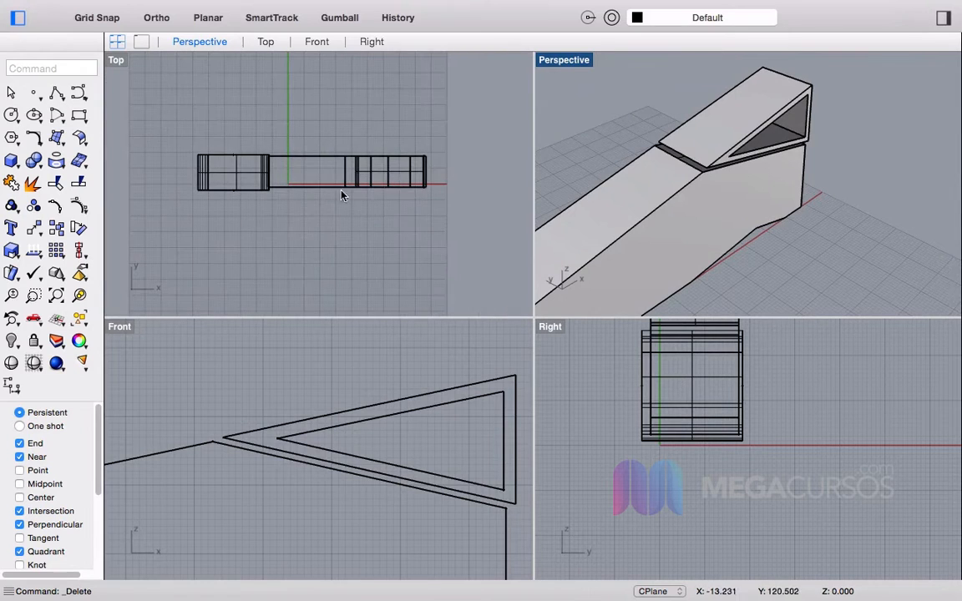
pyautogui.scroll(5, 401, 183)
pyautogui.click(404, 209)
pyautogui.click(408, 214)
pyautogui.press('Escape')
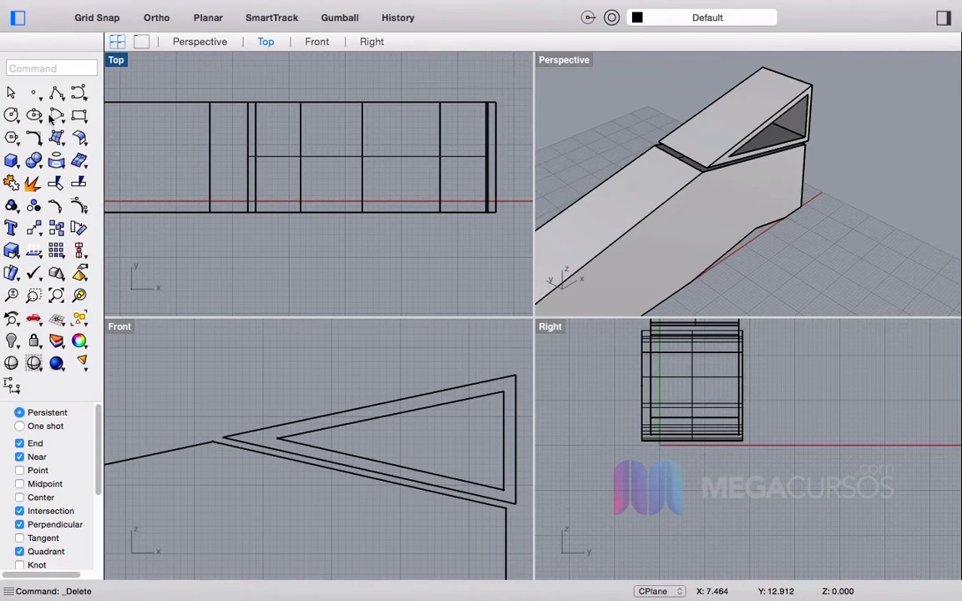
pyautogui.click(75, 94)
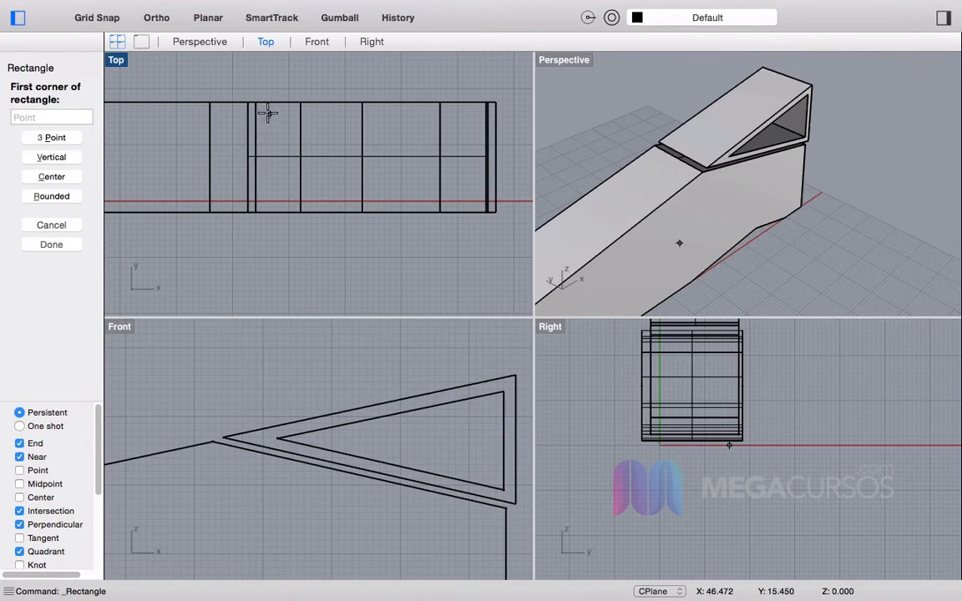
pyautogui.scroll(3, 268, 114)
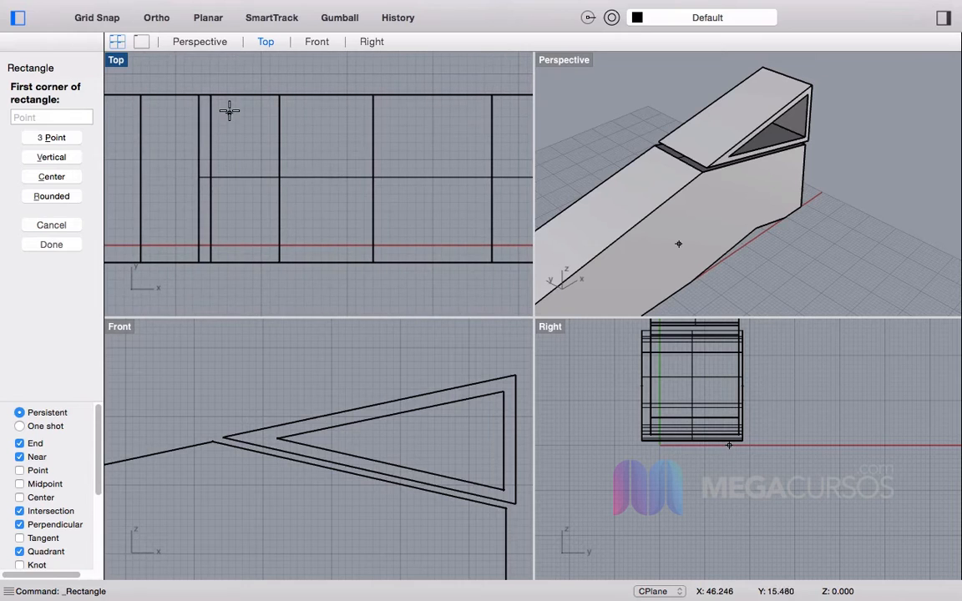
pyautogui.click(230, 111)
pyautogui.hscroll(5, 250, 184)
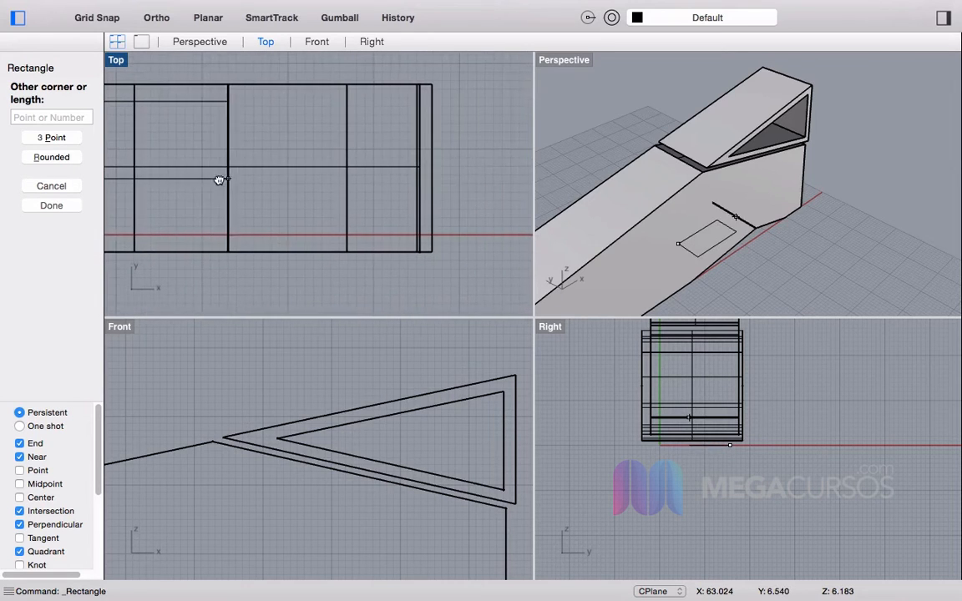
pyautogui.click(388, 230)
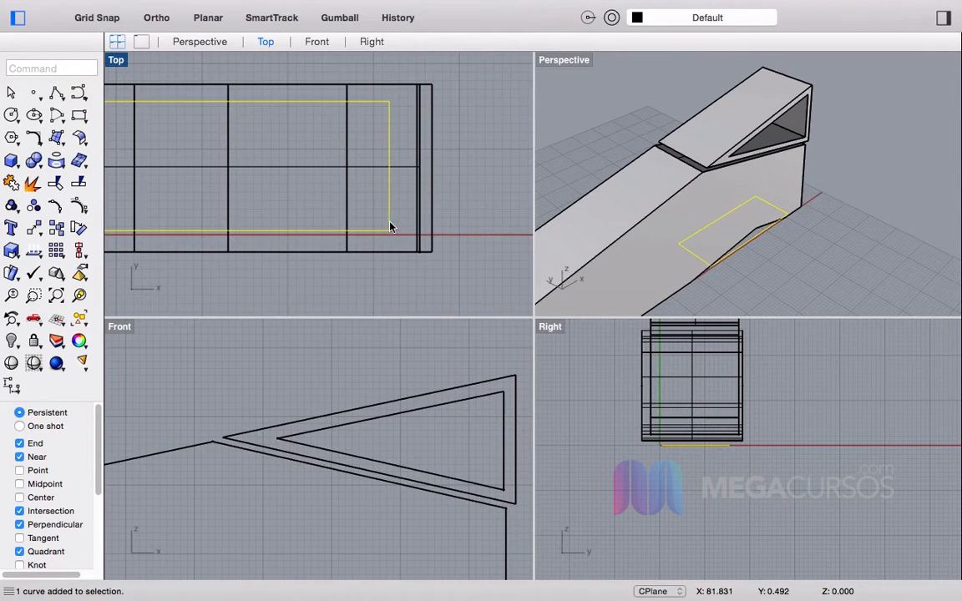
# Step: Raise the rectangle above the rear wedge in the Front view and shift it rearward over the triangular opening
pyautogui.scroll(4, 381, 398)
pyautogui.scroll(-10, 376, 396)
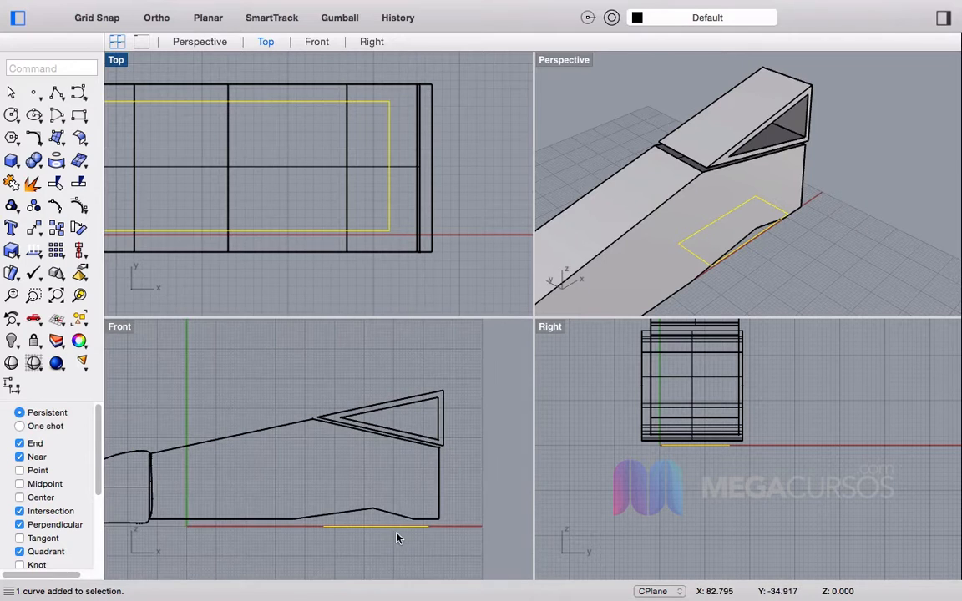
pyautogui.click(394, 525)
pyautogui.keyDown('shift'); pyautogui.moveTo(394, 528); pyautogui.dragTo(394, 385); pyautogui.keyUp('shift')
pyautogui.scroll(10, 433, 395)
pyautogui.moveTo(408, 354); pyautogui.dragTo(401, 361, button='right')
pyautogui.moveTo(399, 359); pyautogui.dragTo(449, 374)
pyautogui.scroll(-3, 517, 395)
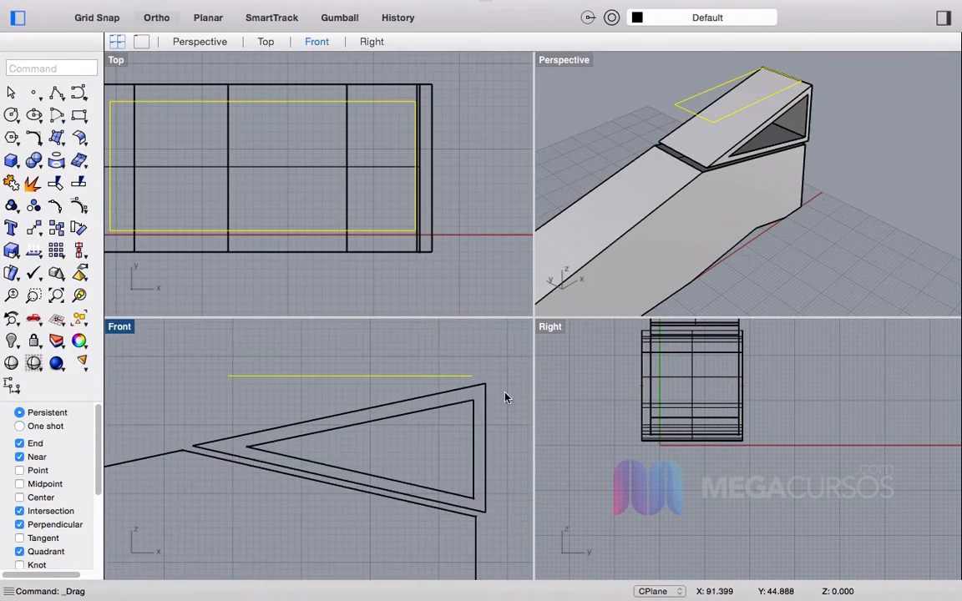
# Step: Extrude the rectangle downward about 10 units into the wedge's triangular opening with ExtrudeCrv, and deselect it
pyautogui.write('ex')
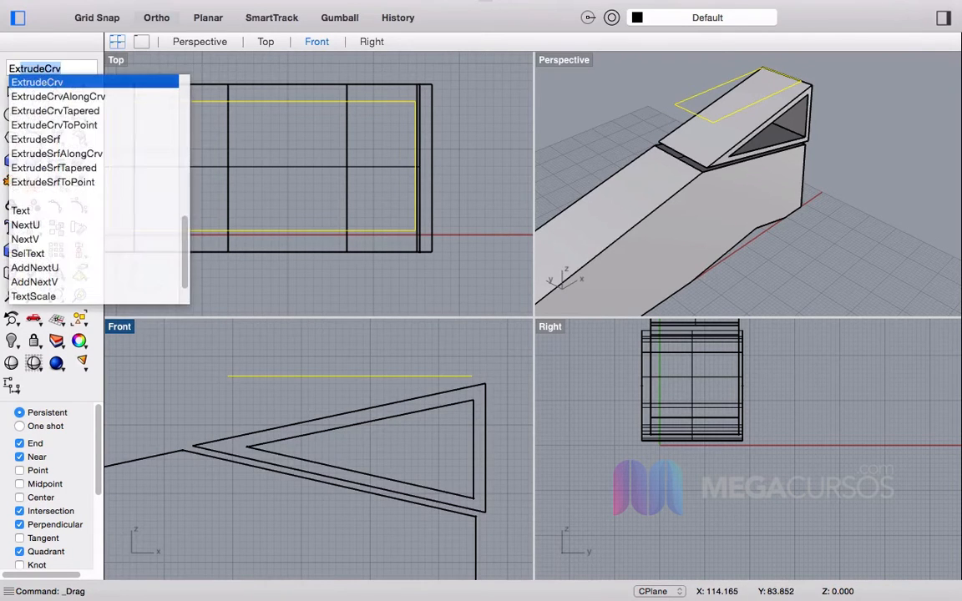
pyautogui.press('Return')
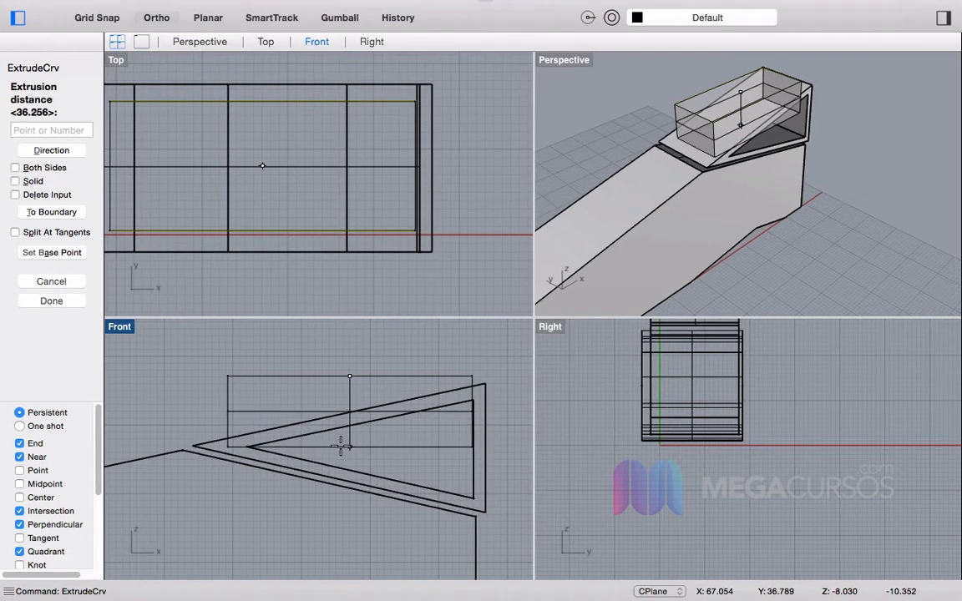
pyautogui.click(341, 449)
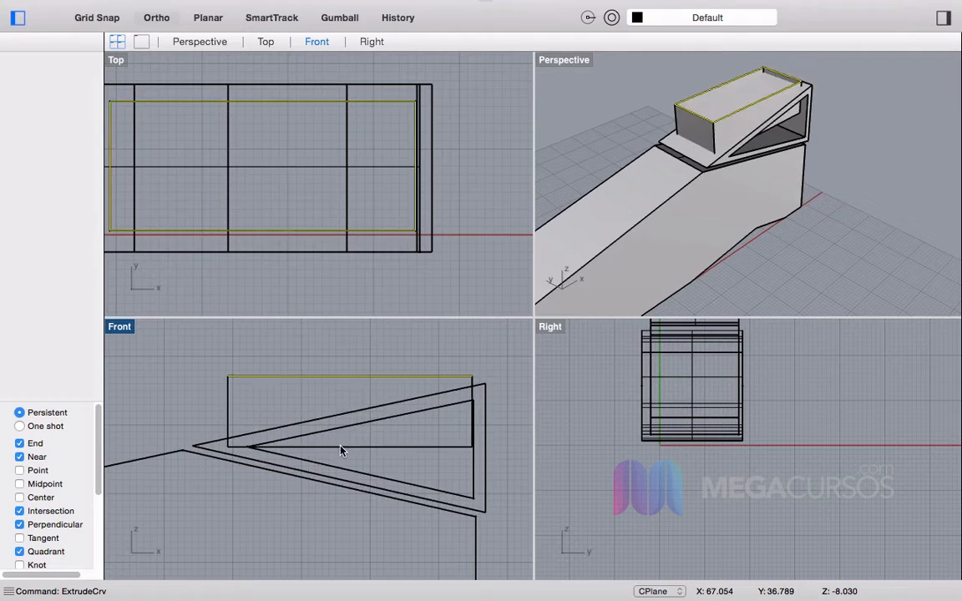
pyautogui.click(300, 359)
# Step: Cap the rectangular extrusion into a closed box with the Cap command, and deselect it
pyautogui.moveTo(391, 472); pyautogui.dragTo(390, 463, button='right')
pyautogui.moveTo(311, 354); pyautogui.dragTo(277, 368)
pyautogui.write('cap')
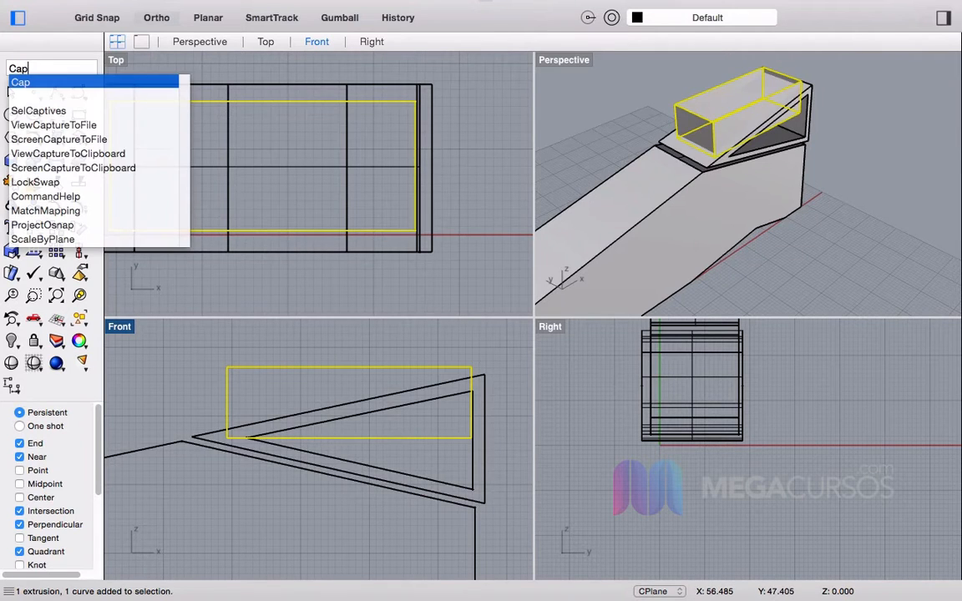
pyautogui.press('Return')
pyautogui.click(666, 93)
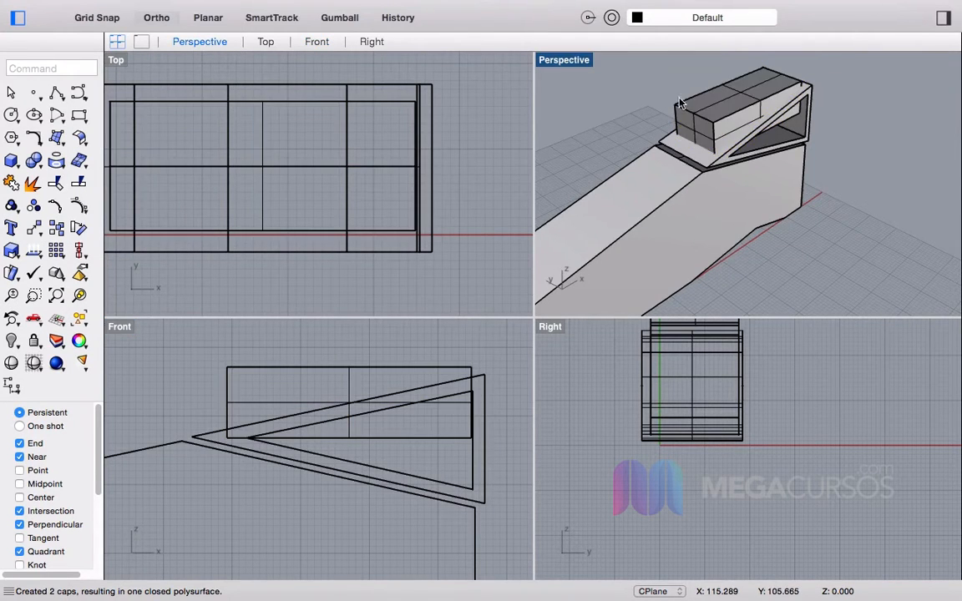
# Step: Split the hollowed rear wedge with the capped box as the cutting object
pyautogui.scroll(5, 725, 123)
pyautogui.moveTo(725, 123)
pyautogui.mouseDown(button='right')
pyautogui.moveTo(755, 76)
pyautogui.moveTo(886, 150)
pyautogui.moveTo(710, 132)
pyautogui.mouseUp(button='right')
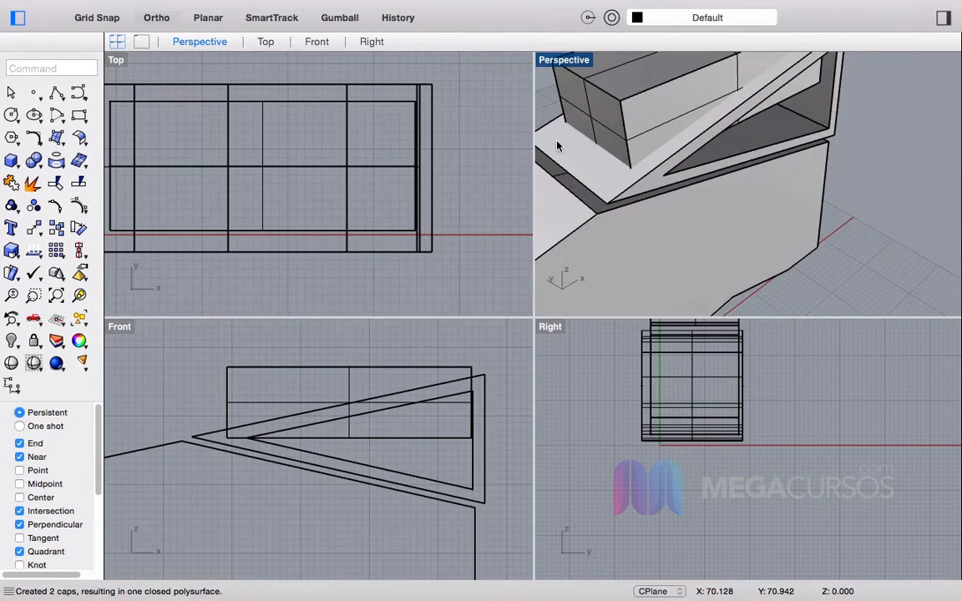
pyautogui.click(80, 183)
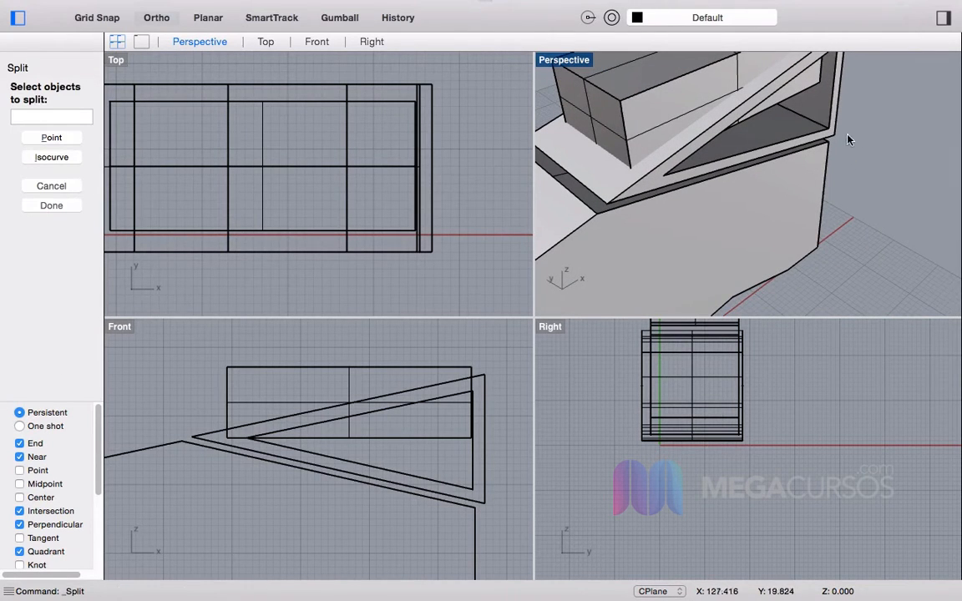
pyautogui.click(798, 134)
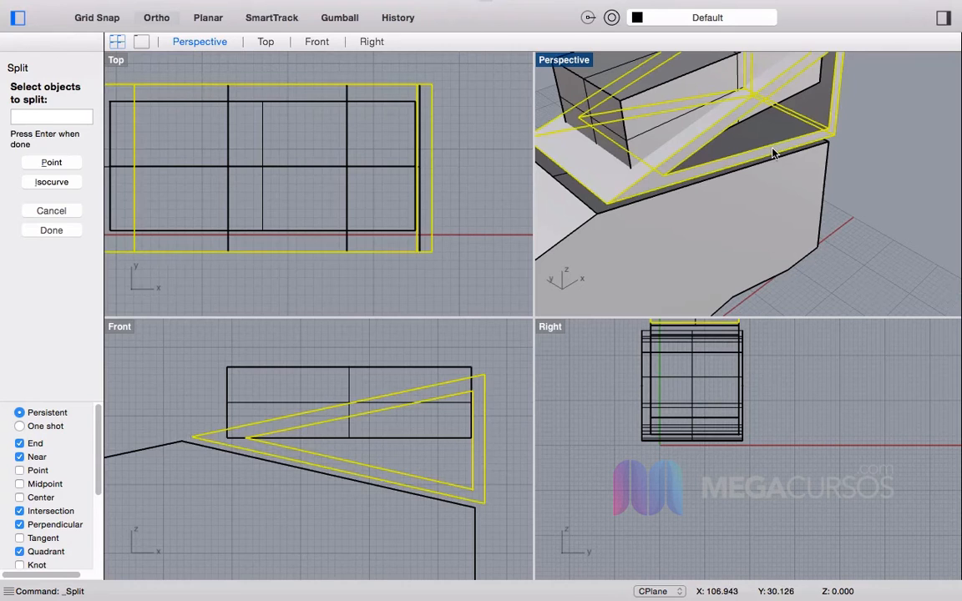
pyautogui.moveTo(832, 130); pyautogui.dragTo(690, 90, button='right')
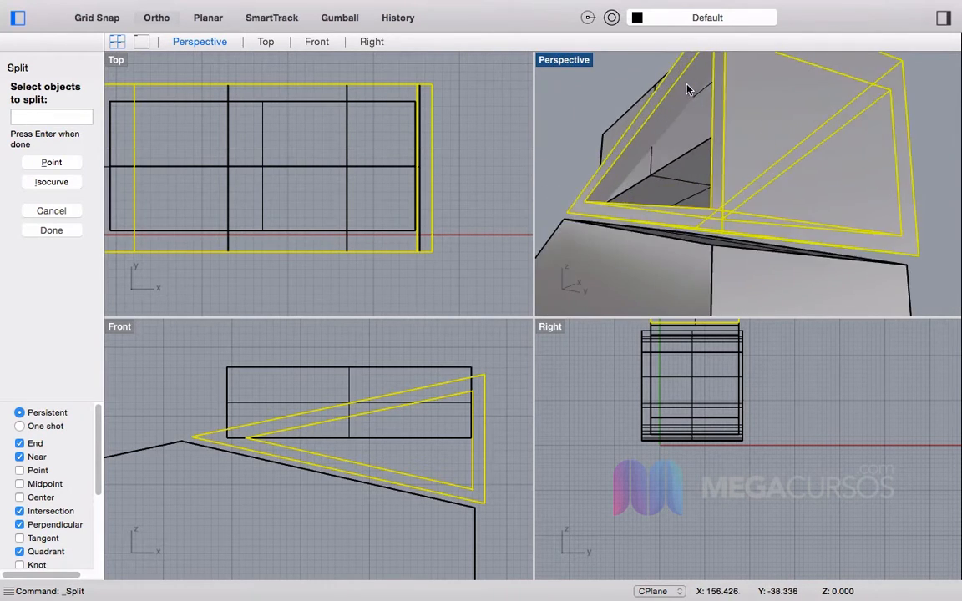
pyautogui.click(679, 101)
pyautogui.press('Return')
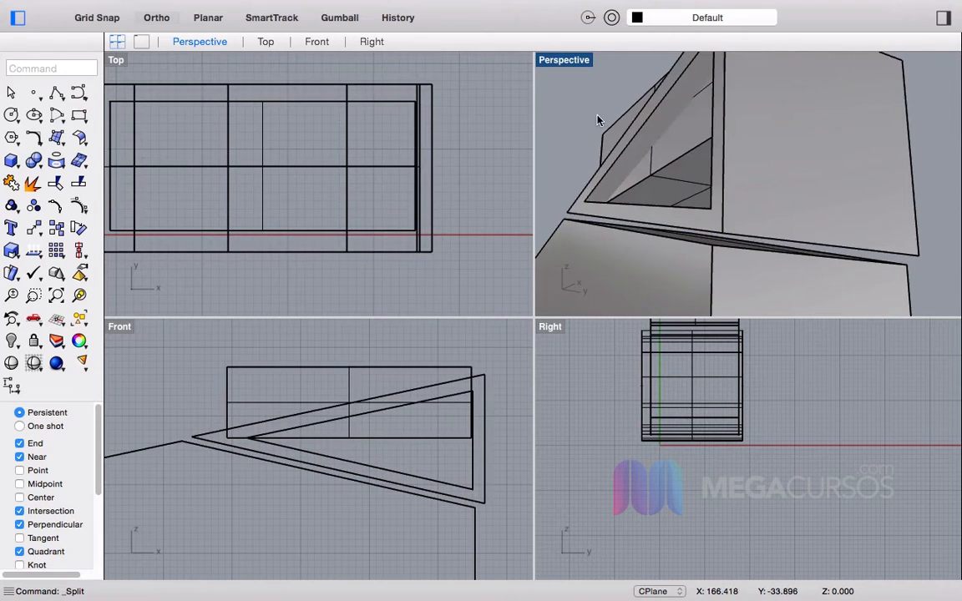
# Step: Join the separate surfaces of the hollowed rear wedge, and deselect them
pyautogui.click(645, 130)
pyautogui.moveTo(645, 125); pyautogui.dragTo(816, 232, button='right')
pyautogui.keyDown('shift'); pyautogui.click(698, 255); pyautogui.keyUp('shift')
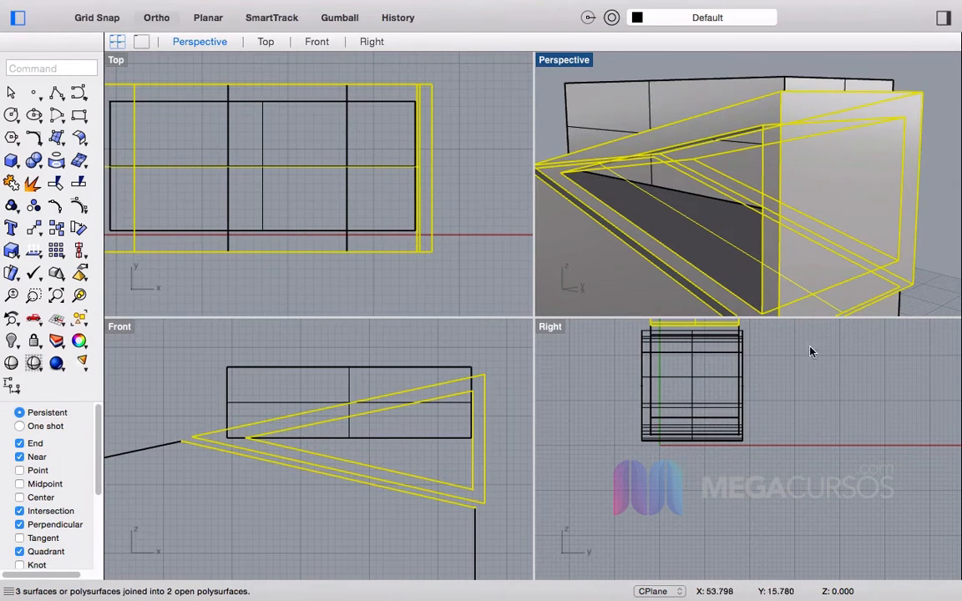
pyautogui.scroll(-3, 681, 175)
pyautogui.moveTo(879, 175); pyautogui.dragTo(902, 214, button='right')
pyautogui.click(902, 214)
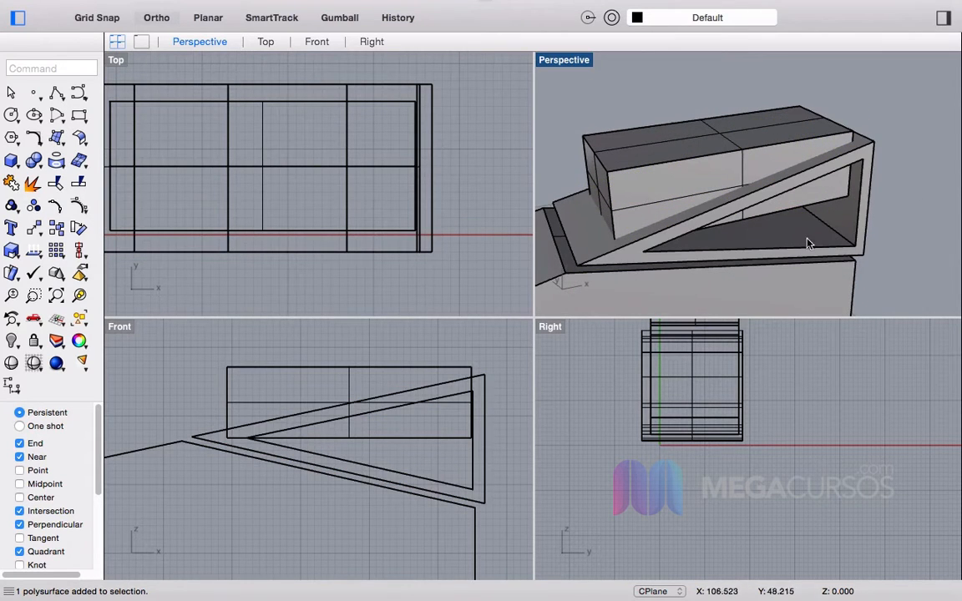
# Step: Split the joined rear wedge using the capped rectangular box as the cutting object
pyautogui.click(78, 185)
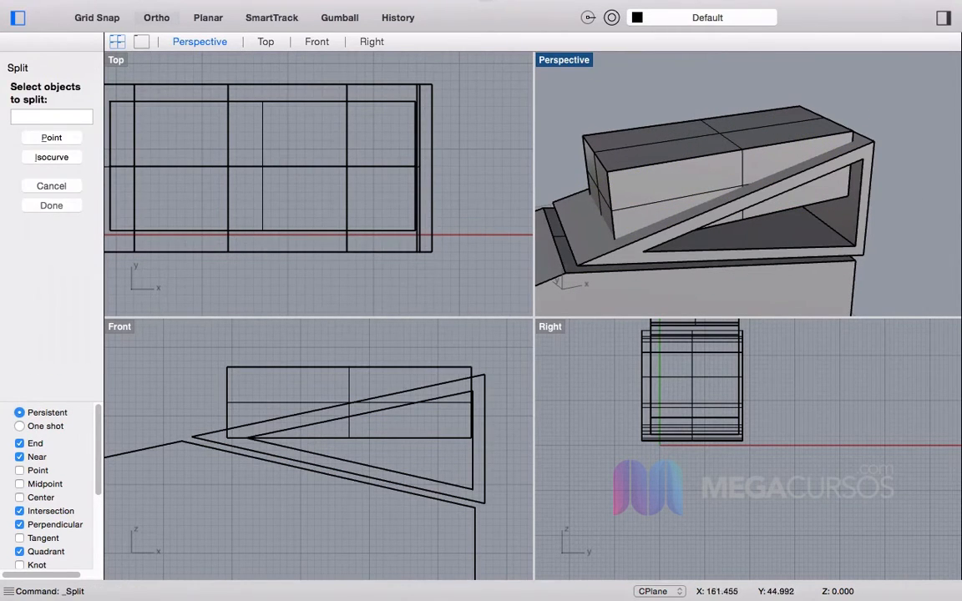
pyautogui.click(864, 243)
pyautogui.press('Return')
pyautogui.click(645, 142)
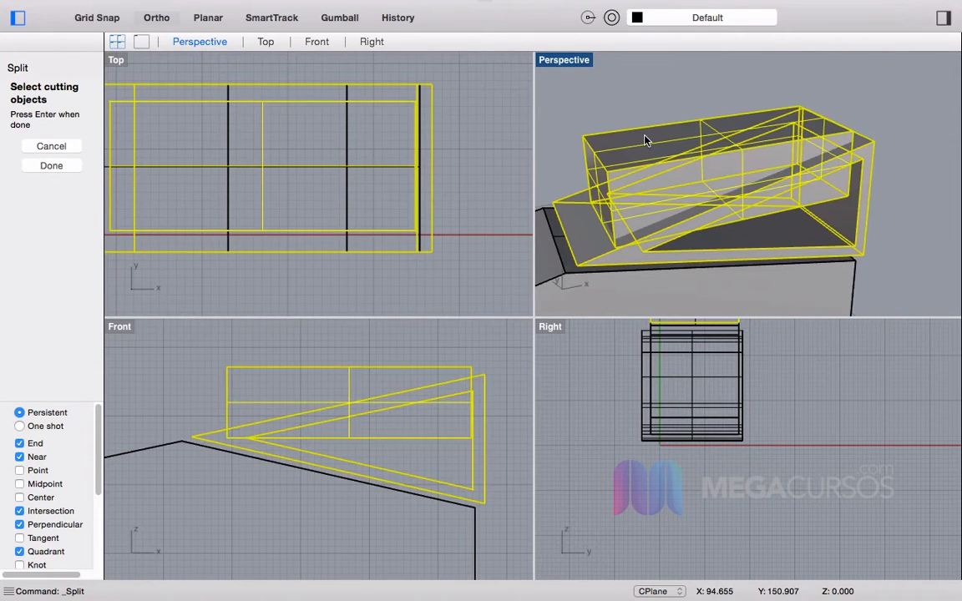
pyautogui.press('Return')
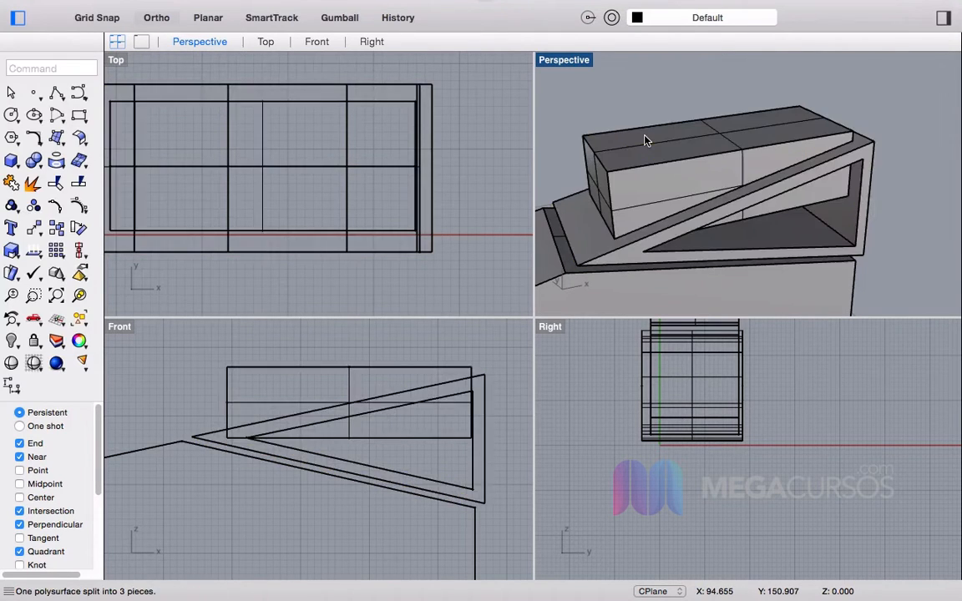
# Step: Split the capped rectangular box using the rear wedge as the cutting object
pyautogui.press('Return')
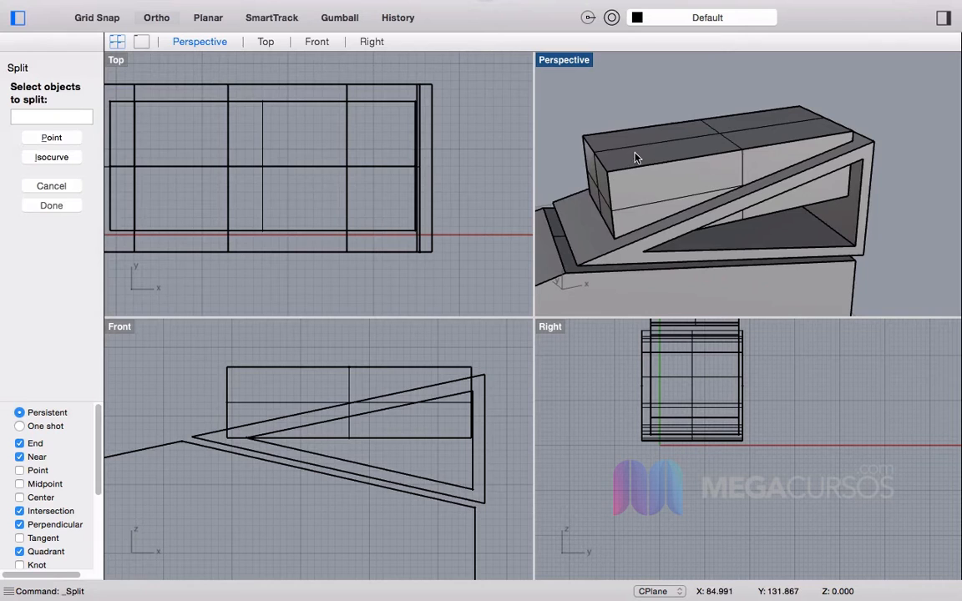
pyautogui.click(636, 154)
pyautogui.press('Return')
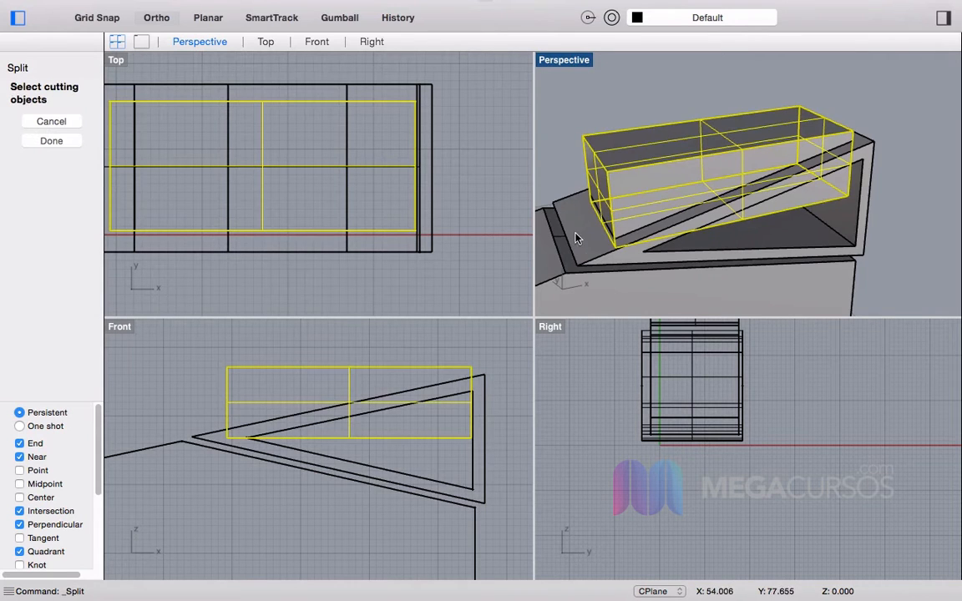
pyautogui.click(583, 224)
pyautogui.press('Return')
# Step: Delete the leftover box pieces and the cut-out wedge portion to open the rectangular hole in the sloped top
pyautogui.click(659, 181)
pyautogui.press('Delete')
pyautogui.click(726, 174)
pyautogui.press('Delete')
pyautogui.moveTo(677, 166); pyautogui.dragTo(756, 147, button='right')
pyautogui.click(659, 138)
pyautogui.press('Delete')
# Step: Try to trace the wedge's triangular side opening with a polyline in the Front view, using object snaps
pyautogui.scroll(8, 696, 198)
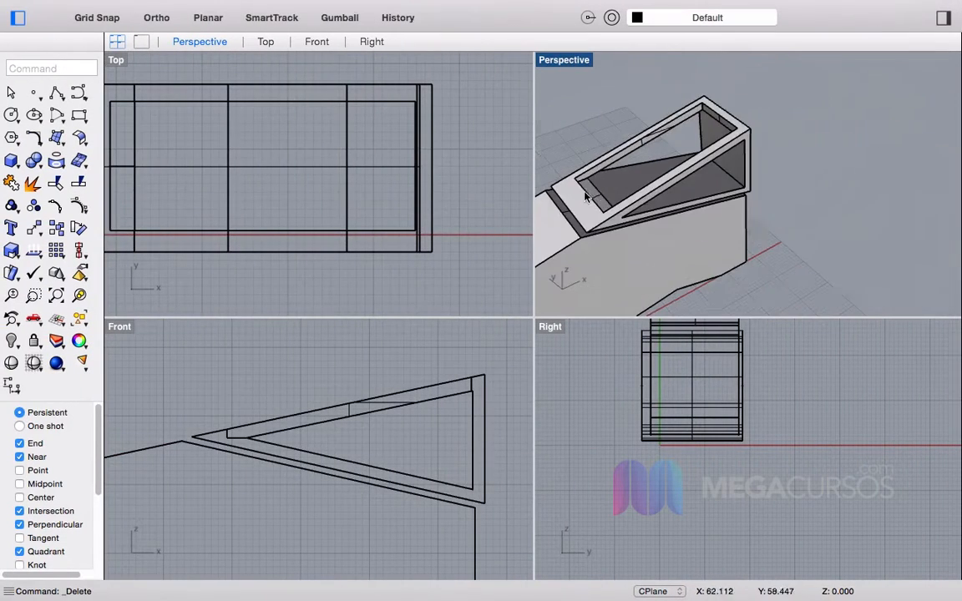
pyautogui.moveTo(735, 126); pyautogui.dragTo(607, 101, button='right')
pyautogui.scroll(8, 644, 176)
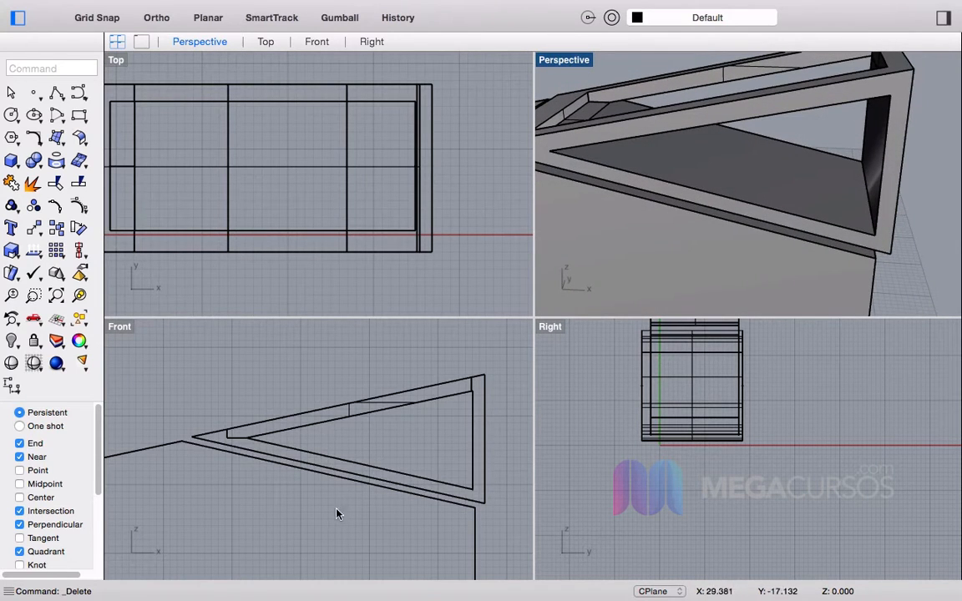
pyautogui.scroll(6, 359, 443)
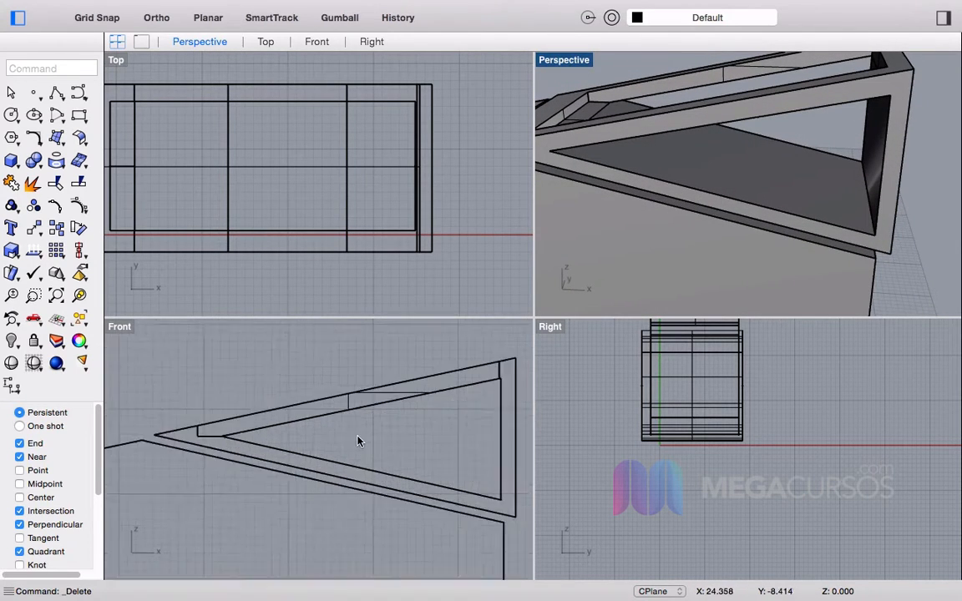
pyautogui.click(60, 97)
pyautogui.click(121, 435)
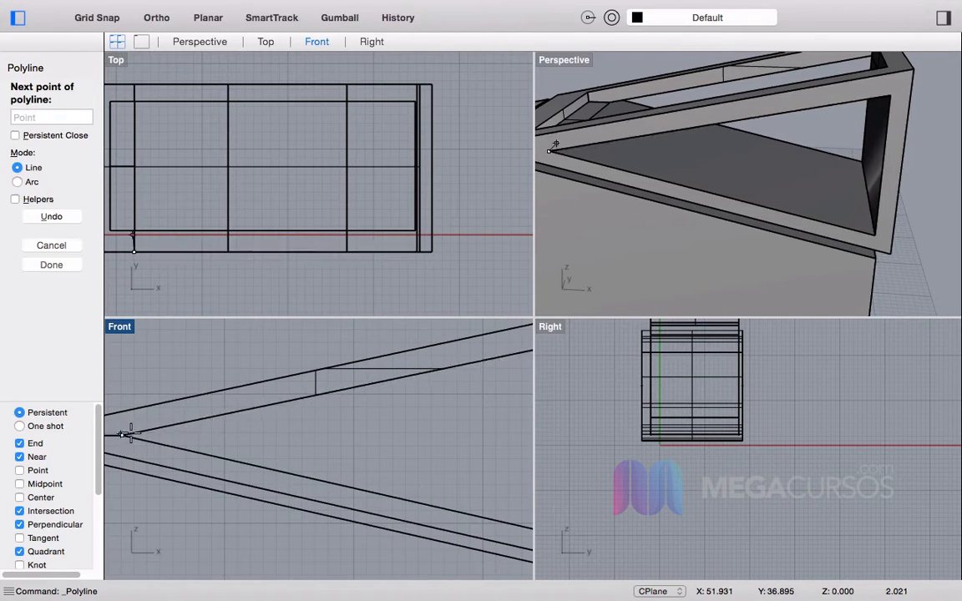
pyautogui.scroll(-5, 290, 414)
pyautogui.scroll(8, 397, 376)
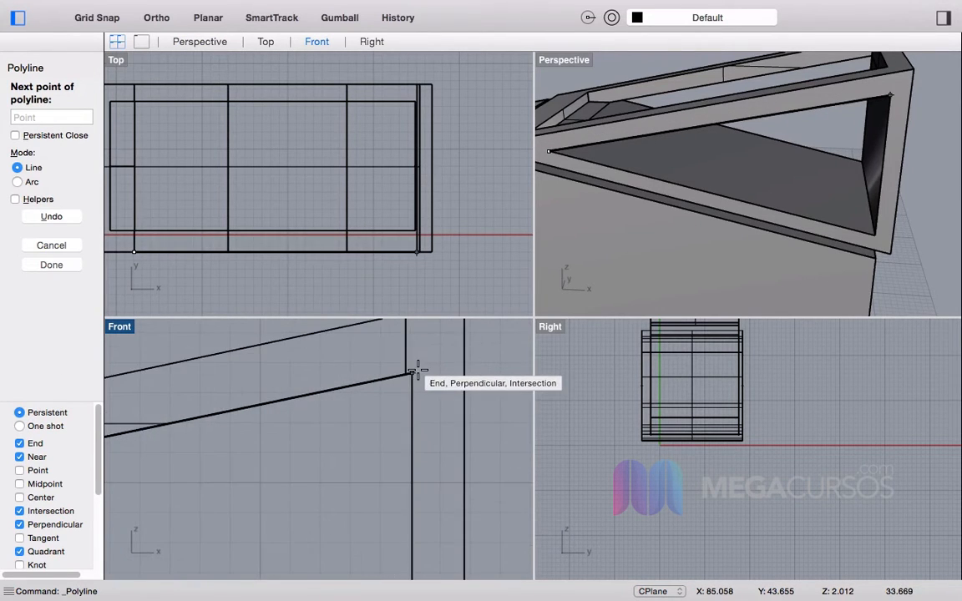
pyautogui.click(418, 373)
pyautogui.scroll(-5, 418, 373)
pyautogui.scroll(7, 429, 522)
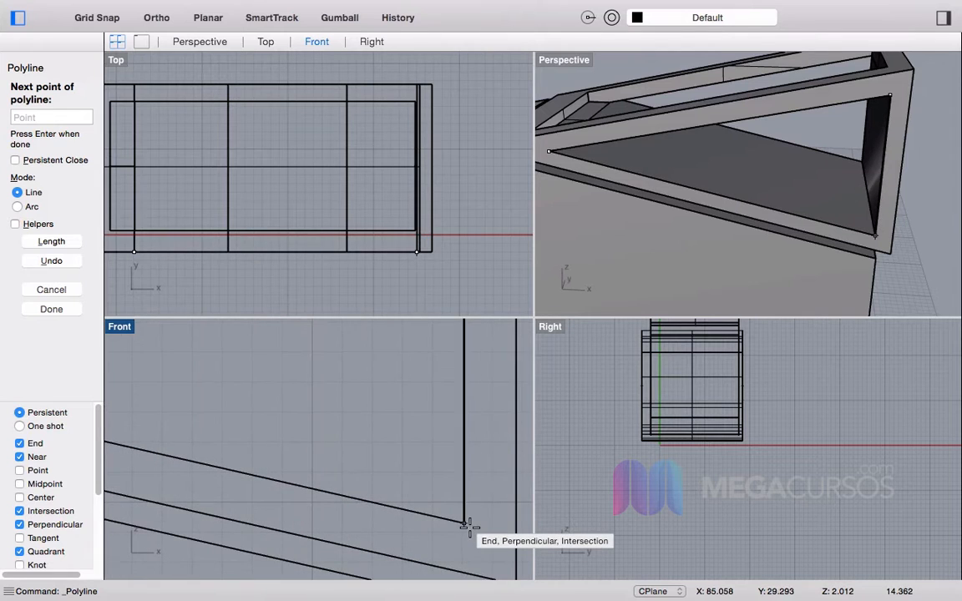
pyautogui.click(468, 524)
pyautogui.scroll(-5, 468, 522)
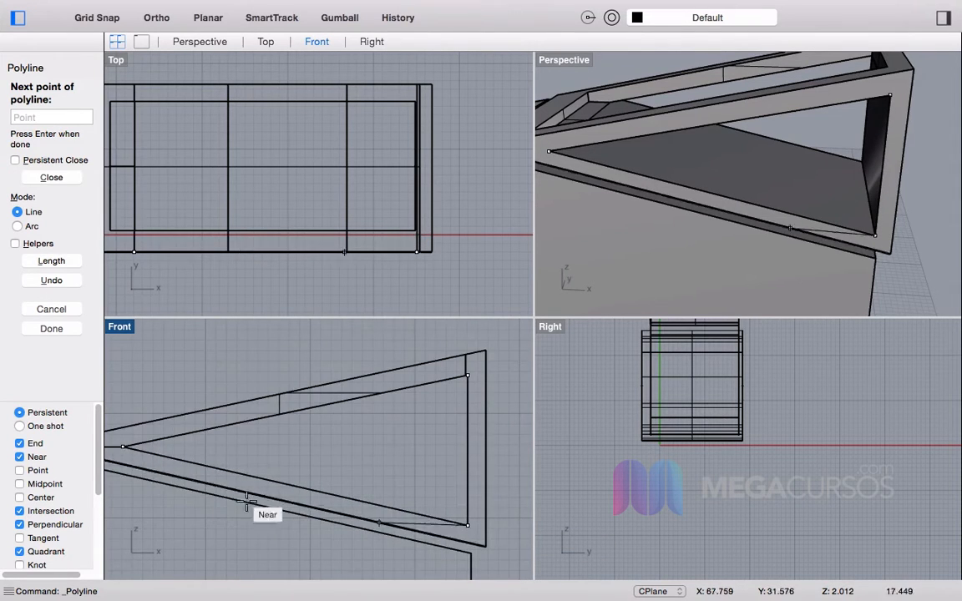
pyautogui.scroll(7, 125, 451)
pyautogui.scroll(6, 124, 449)
pyautogui.click(123, 447)
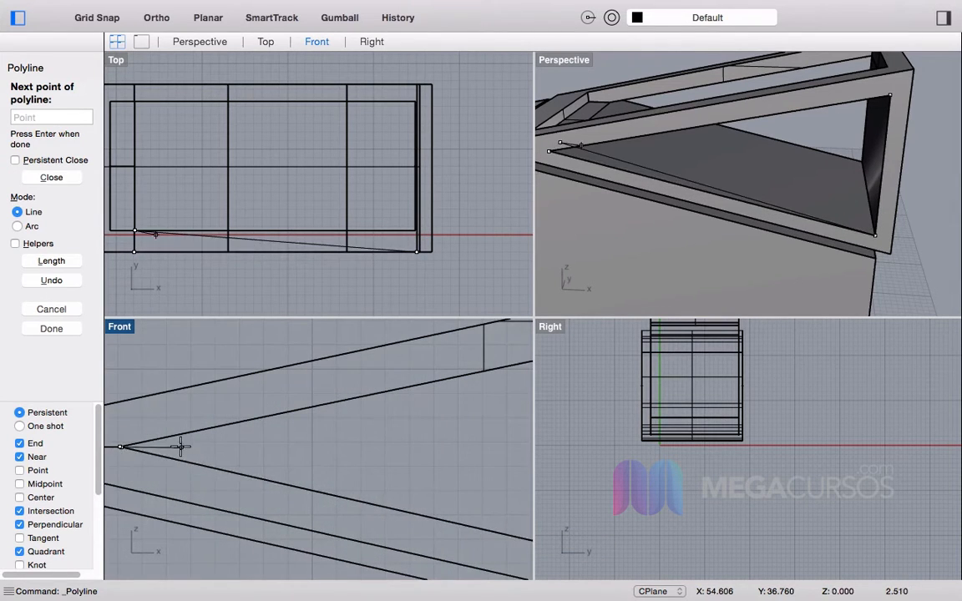
pyautogui.press('Return')
# Step: Delete the skewed polyline traced around the triangular opening
pyautogui.scroll(-2, 33, 501)
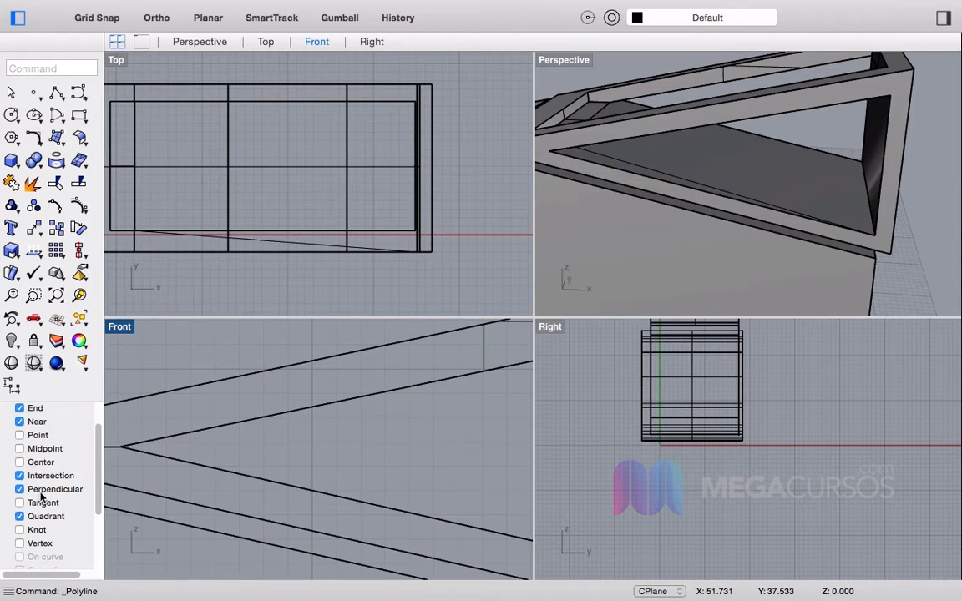
pyautogui.scroll(2, 47, 518)
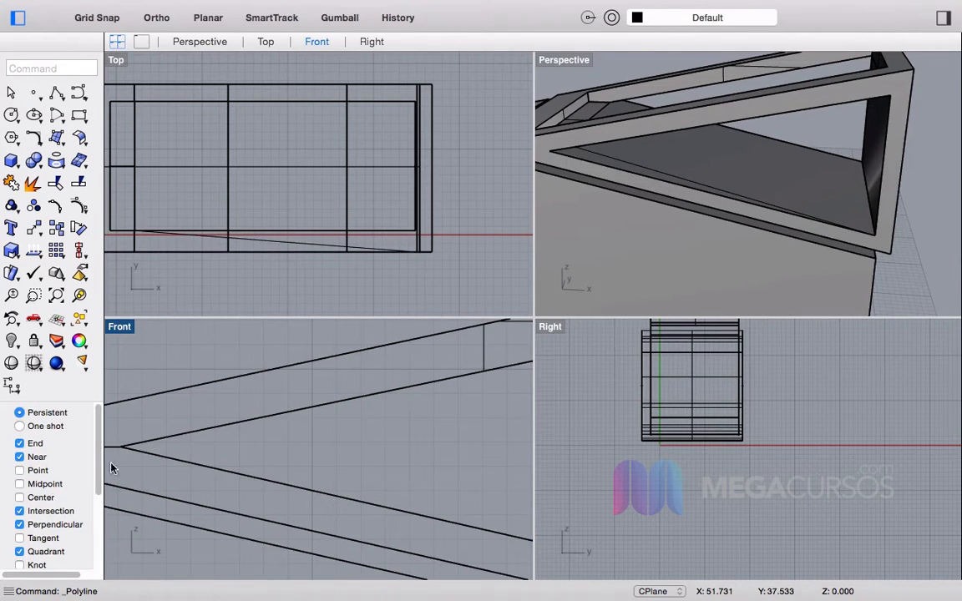
pyautogui.click(645, 172)
pyautogui.moveTo(651, 154); pyautogui.dragTo(560, 170, button='right')
pyautogui.press('Delete')
# Step: Disable all object snaps
pyautogui.scroll(-6, 229, 418)
pyautogui.moveTo(367, 400); pyautogui.dragTo(258, 412, button='right')
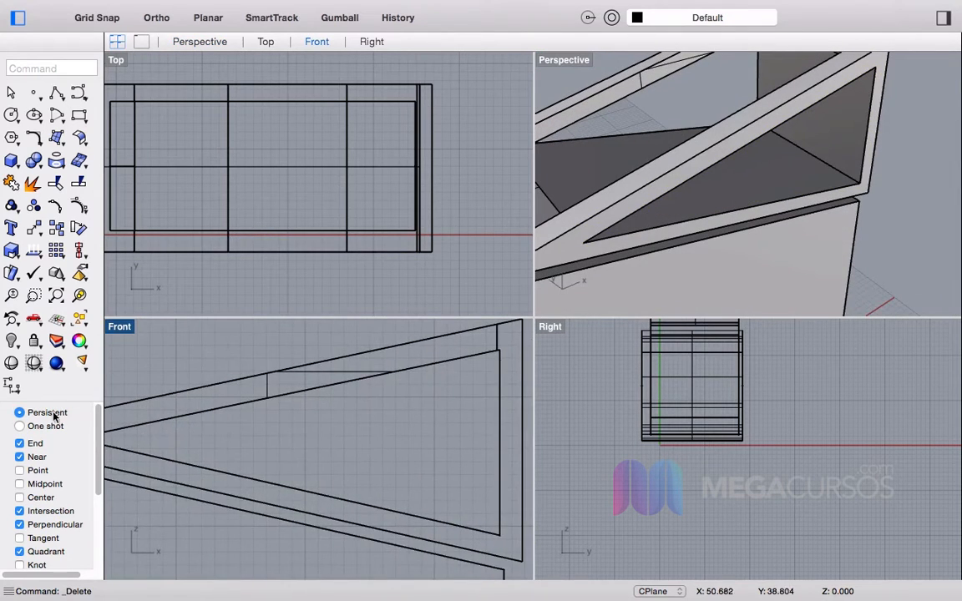
pyautogui.scroll(-5, 65, 510)
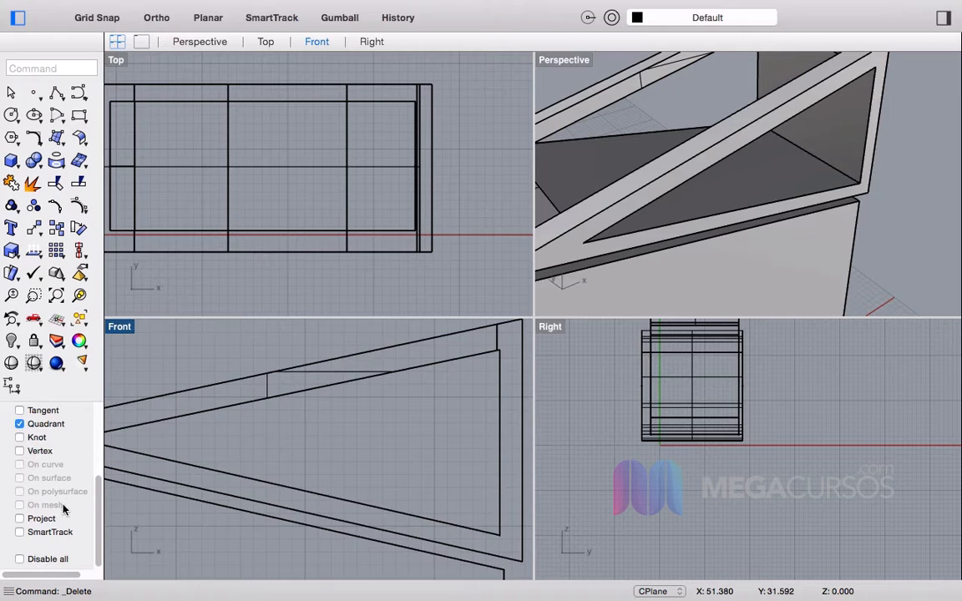
pyautogui.click(21, 560)
# Step: Trace the inner triangular side opening with a closed polyline in the Front view, placing its three corners freehand
pyautogui.scroll(-3, 351, 407)
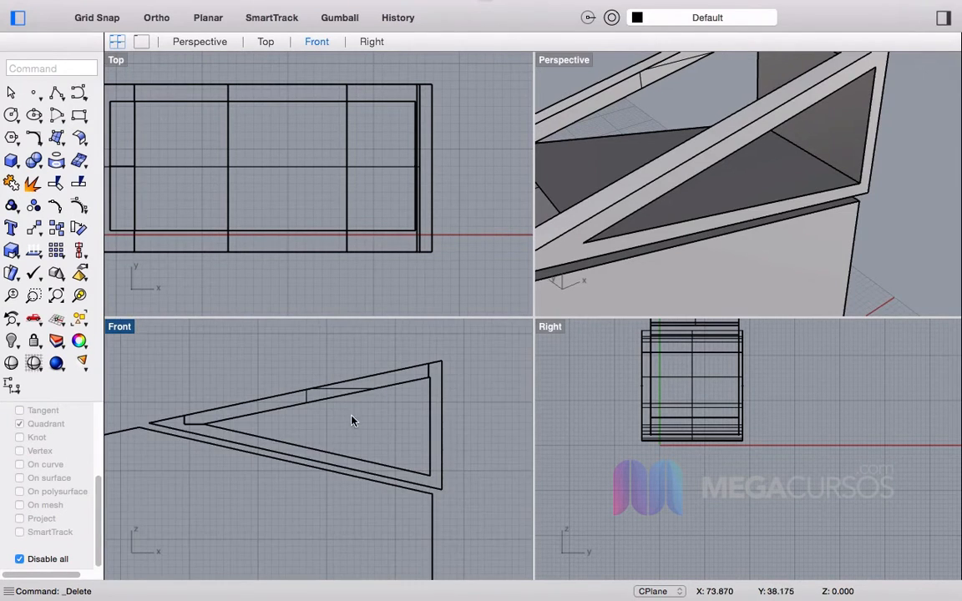
pyautogui.click(64, 95)
pyautogui.scroll(5, 282, 496)
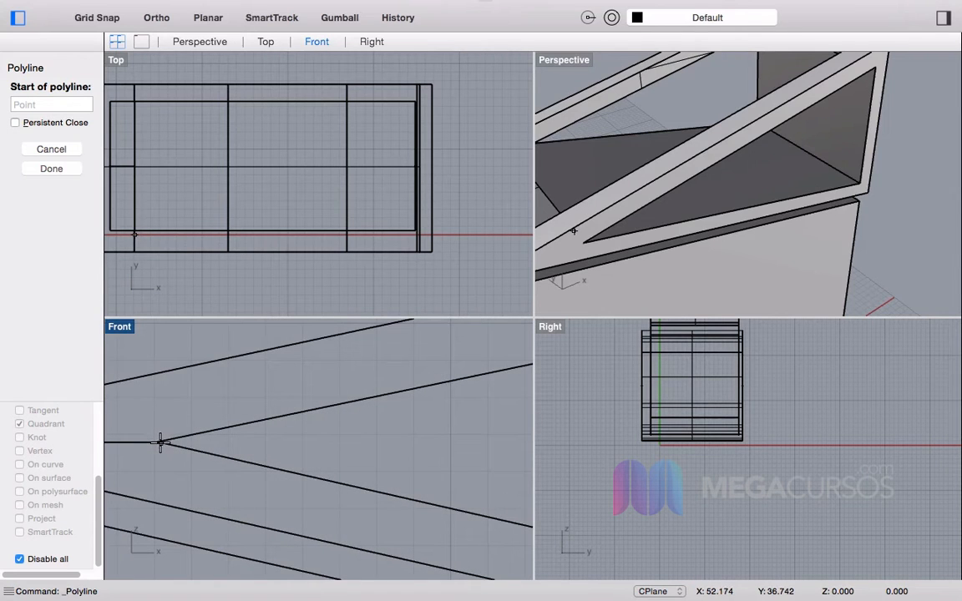
pyautogui.click(160, 443)
pyautogui.scroll(-4, 251, 413)
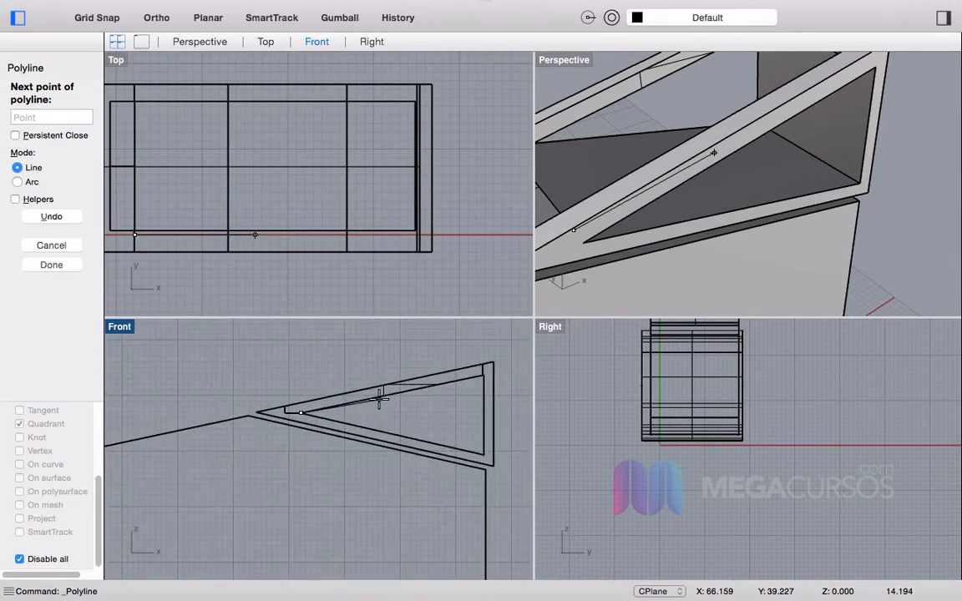
pyautogui.scroll(5, 299, 334)
pyautogui.click(289, 333)
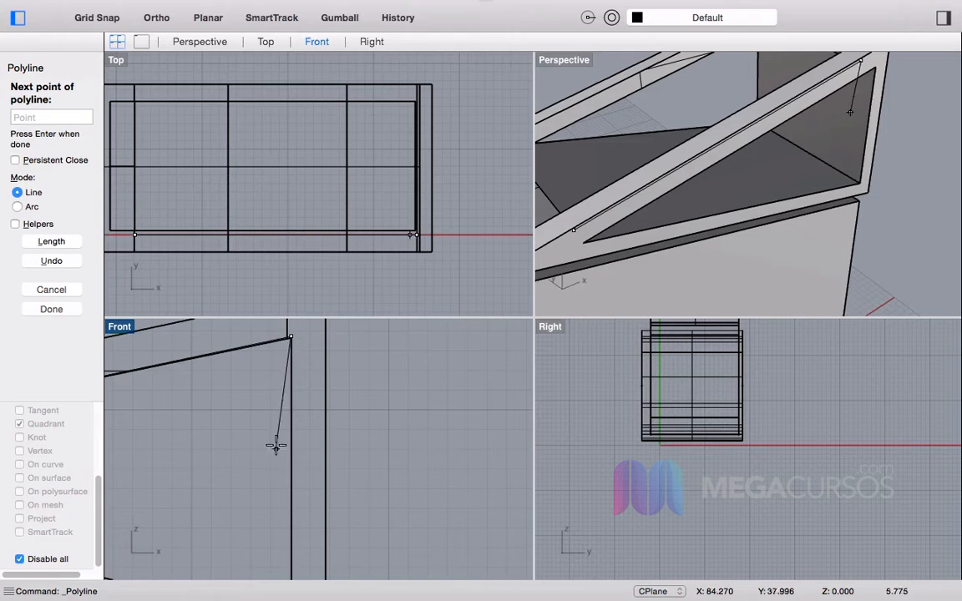
pyautogui.moveTo(350, 220); pyautogui.dragTo(370, 170, button='right')
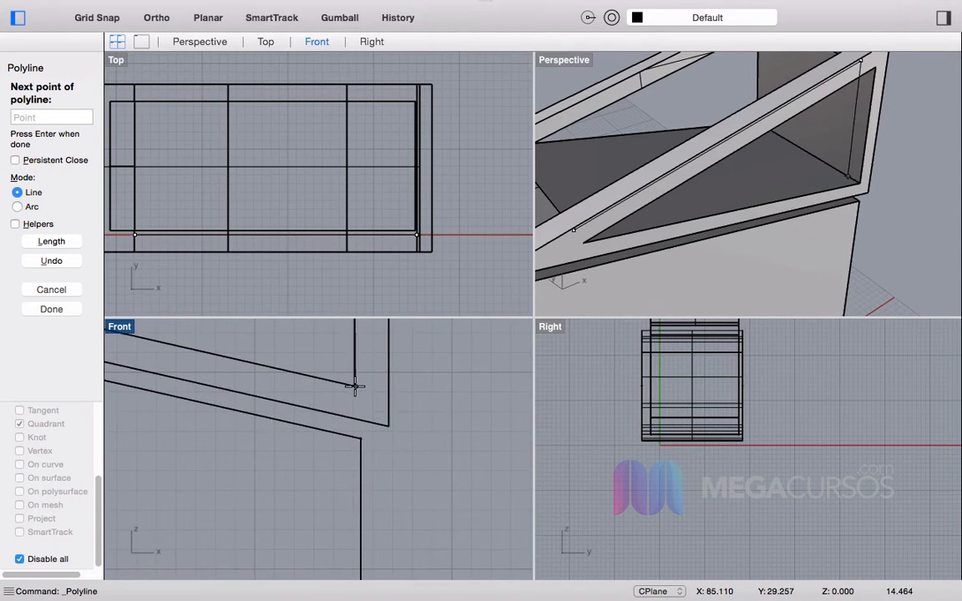
pyautogui.click(355, 386)
pyautogui.scroll(-4, 361, 382)
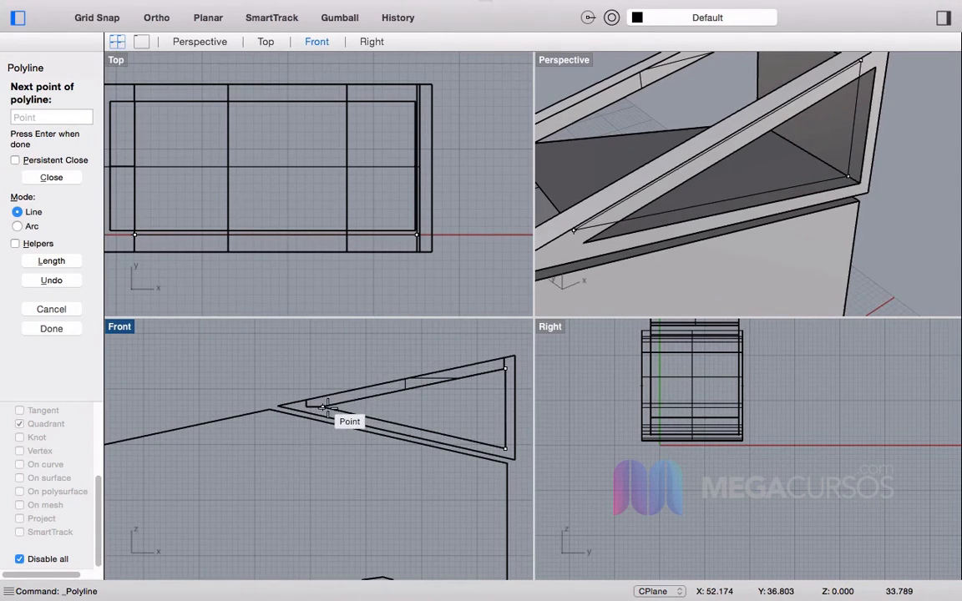
pyautogui.click(324, 408)
# Step: Extrude the triangular polyline about 0.9 units into a thin panel with ExtrudeCrv
pyautogui.click(798, 190)
pyautogui.click(797, 190)
pyautogui.write('ExtrudeCrv')
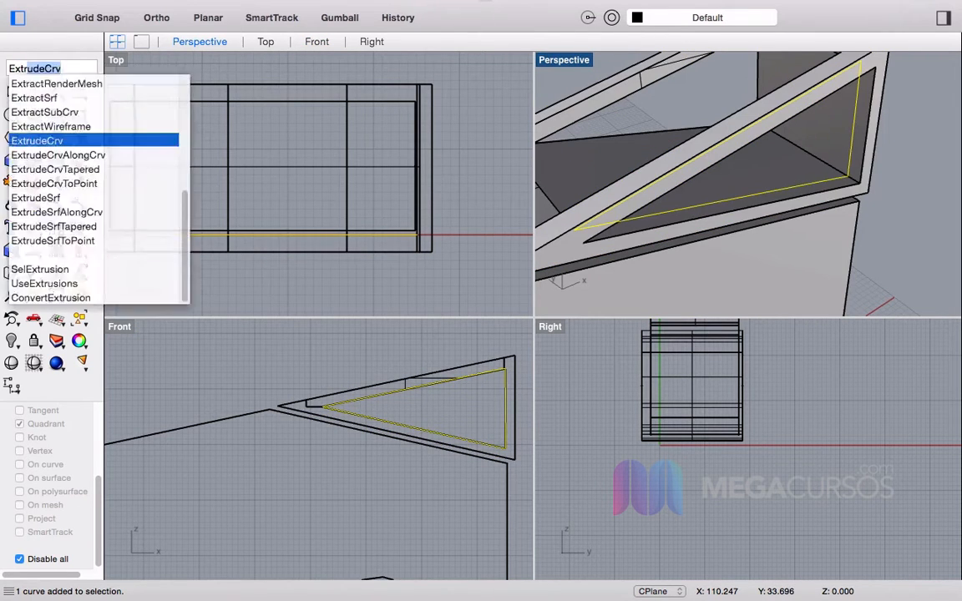
pyautogui.press('Return')
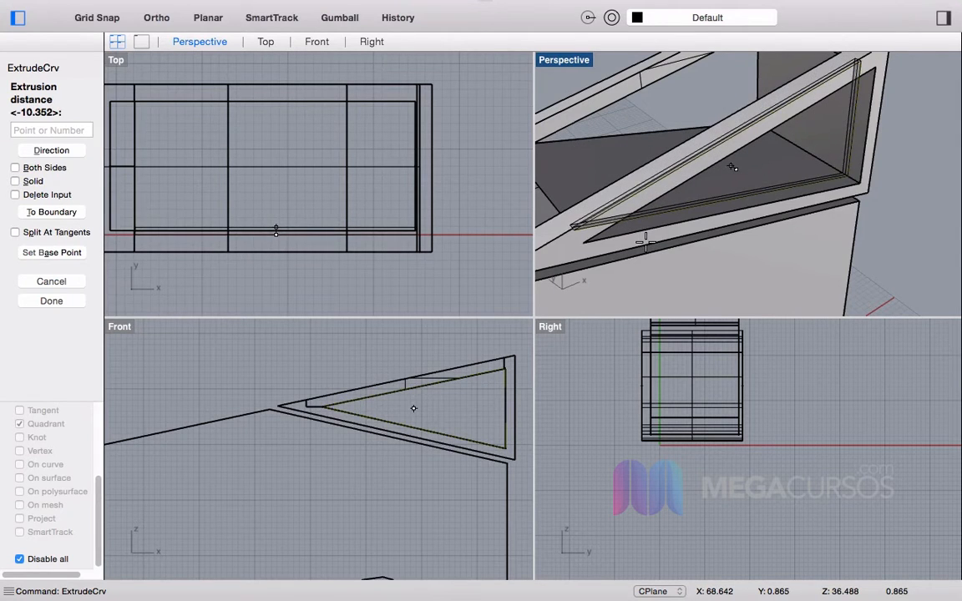
pyautogui.click(733, 167)
pyautogui.click(731, 202)
# Step: Cap the triangular extrusion into a closed solid panel with the Cap command
pyautogui.click(794, 235)
pyautogui.write('Cap')
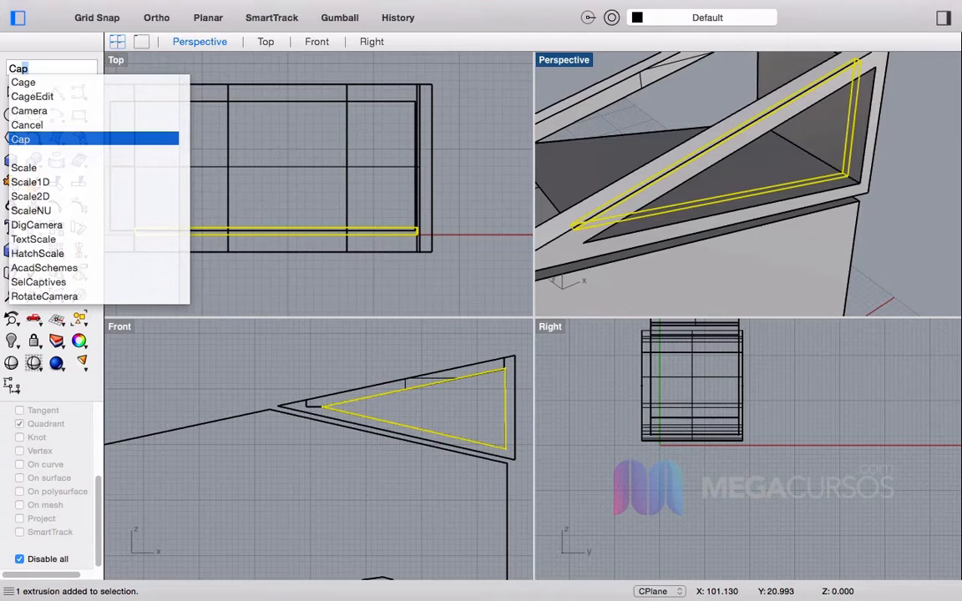
pyautogui.press('Return')
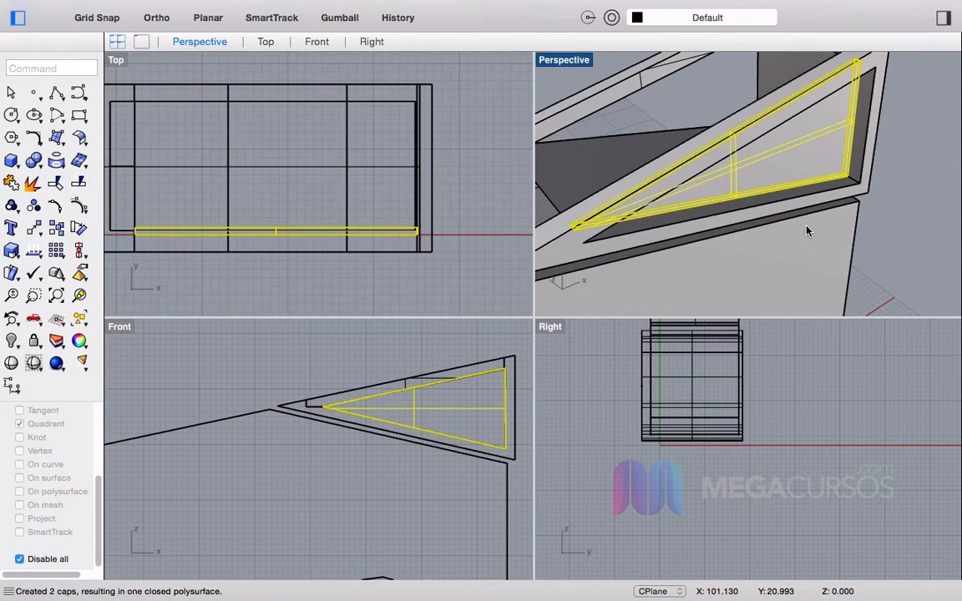
# Step: Move the triangular panel outward in the Top view so it sits within the wedge's near side frame
pyautogui.scroll(8, 354, 162)
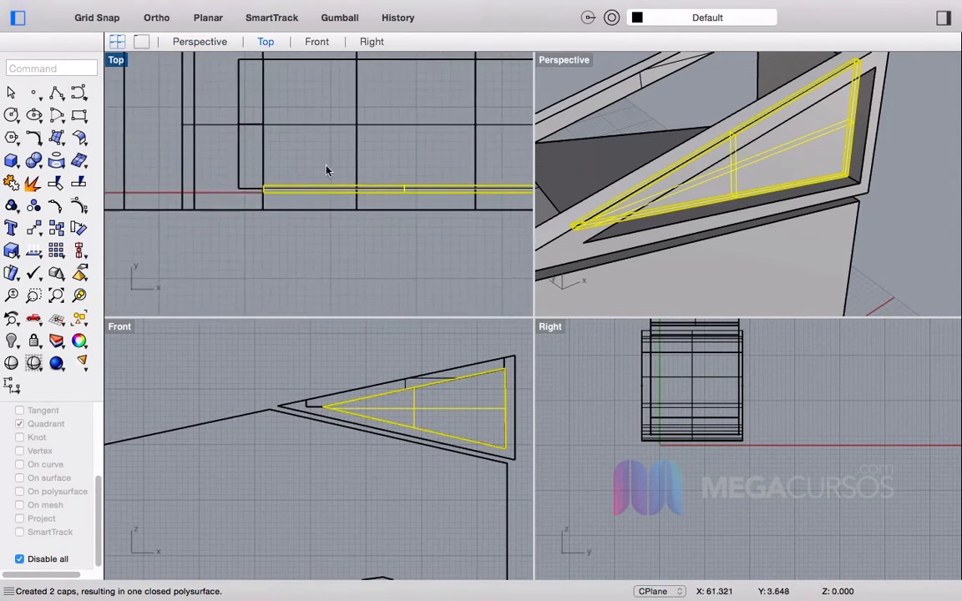
pyautogui.moveTo(447, 189); pyautogui.dragTo(429, 200)
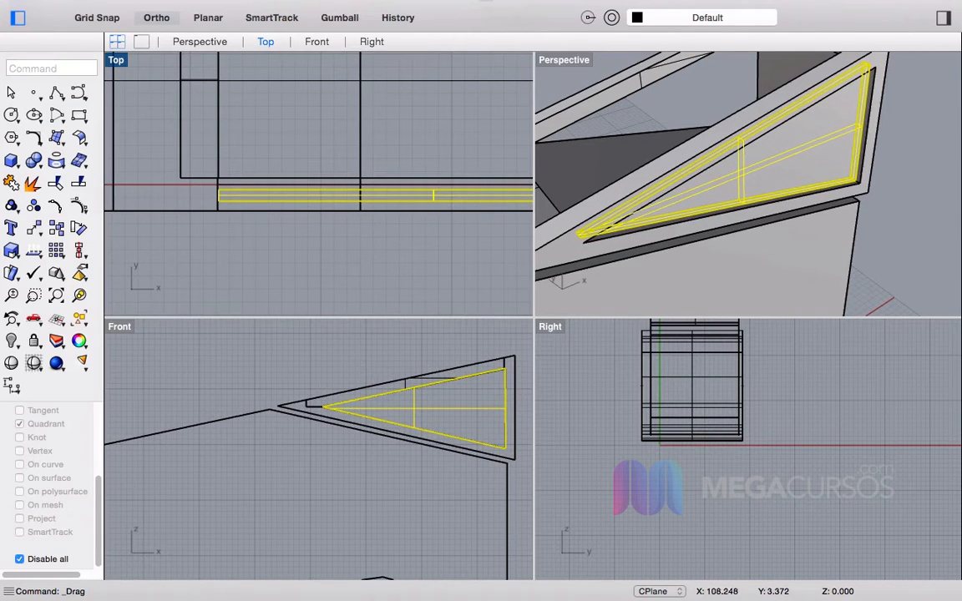
pyautogui.click(818, 137)
pyautogui.click(809, 157)
# Step: Duplicate the triangular panel and move the copy into the side opening on the opposite side of the wedge
pyautogui.press('super+c')
pyautogui.press('super+v')
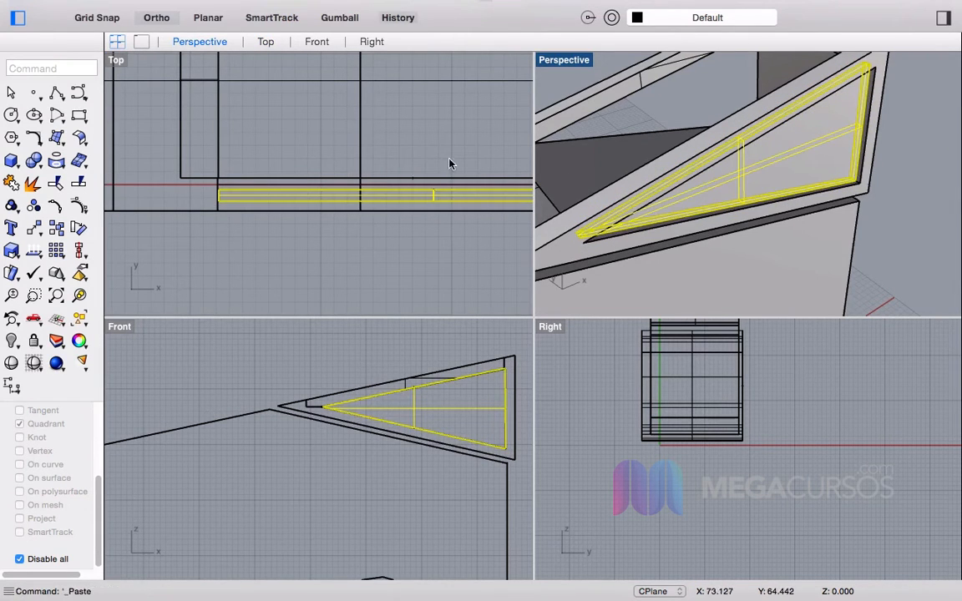
pyautogui.scroll(-5, 314, 170)
pyautogui.moveTo(370, 222); pyautogui.dragTo(368, 124)
pyautogui.press('Escape')
pyautogui.moveTo(698, 159); pyautogui.dragTo(794, 197, button='right')
pyautogui.scroll(-7, 773, 175)
pyautogui.scroll(5, 714, 142)
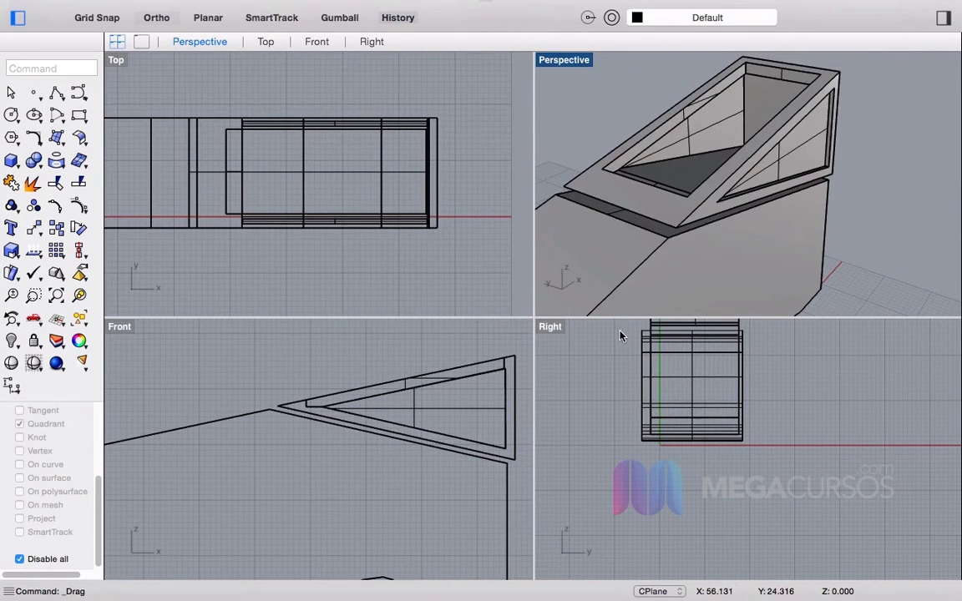
pyautogui.scroll(2, 298, 165)
pyautogui.moveTo(297, 167); pyautogui.dragTo(259, 181, button='right')
pyautogui.click(81, 117)
pyautogui.rightClick(81, 117)
pyautogui.press('Escape')
pyautogui.press('Escape')
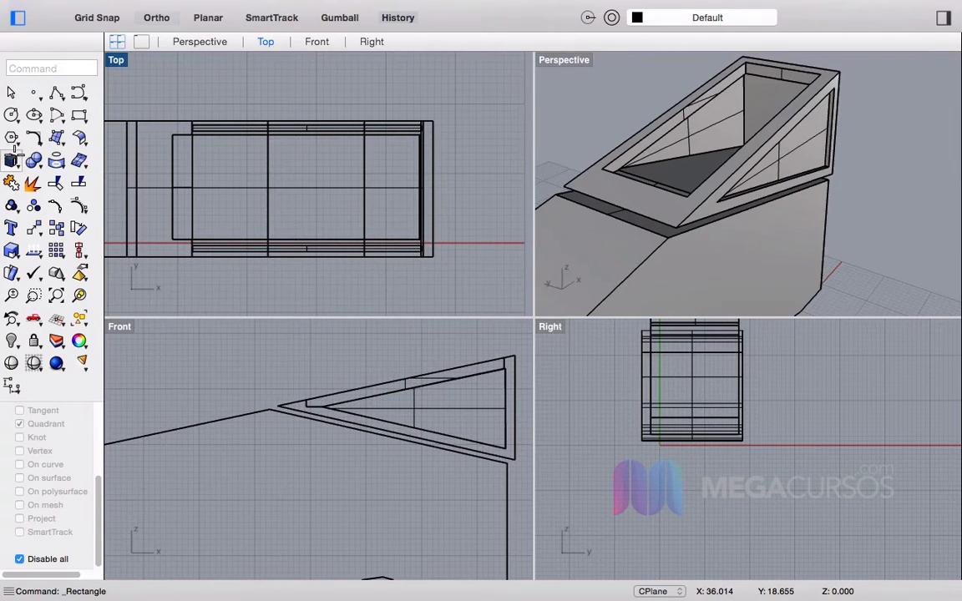
# Step: Create a thin box in the Top view spanning the outline of the wedge's top opening, from corner to opposite corner
pyautogui.click(11, 160)
pyautogui.scroll(5, 200, 127)
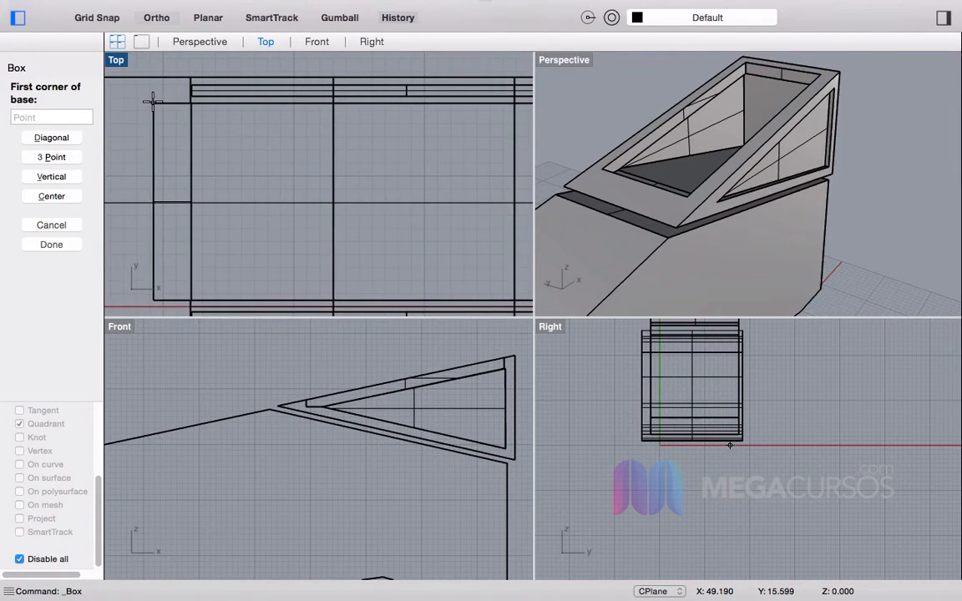
pyautogui.click(154, 102)
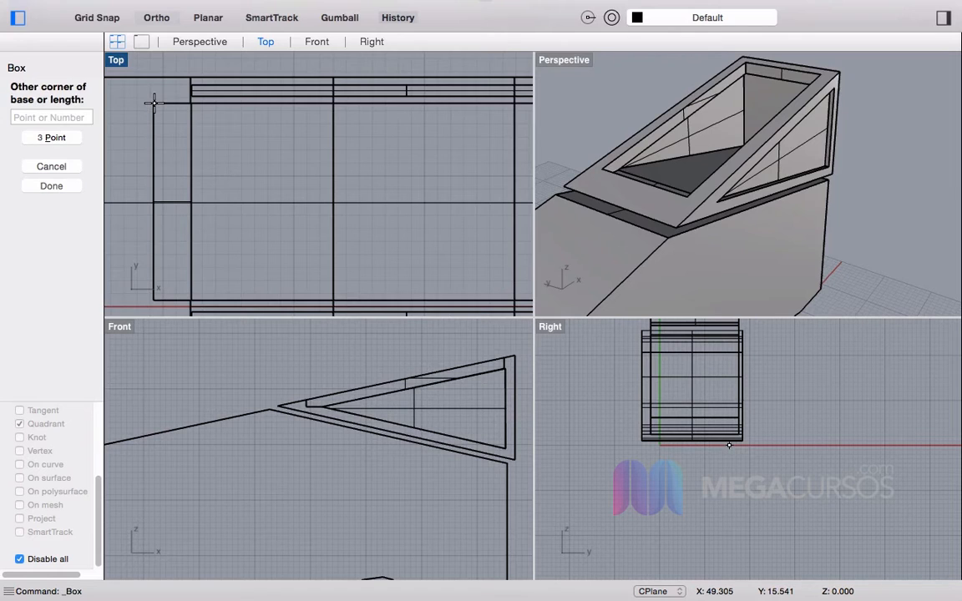
pyautogui.scroll(-3, 189, 118)
pyautogui.scroll(5, 376, 189)
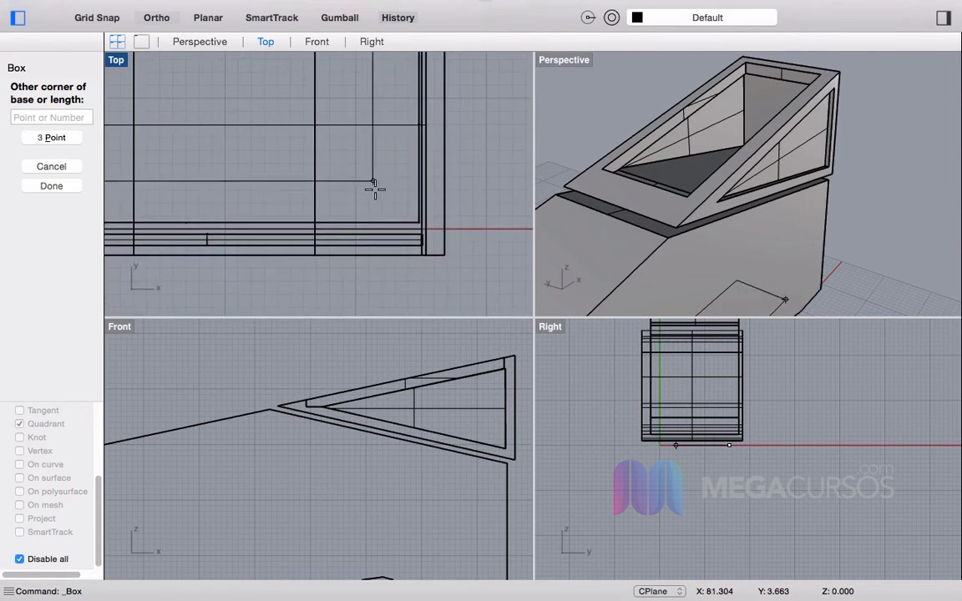
pyautogui.click(421, 223)
pyautogui.scroll(-3, 859, 232)
pyautogui.scroll(8, 835, 266)
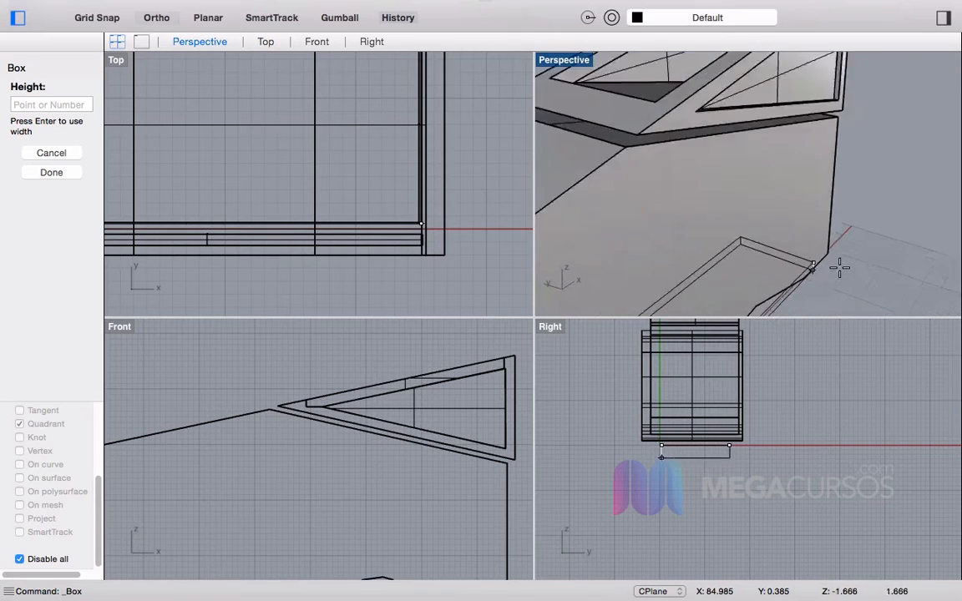
pyautogui.click(801, 256)
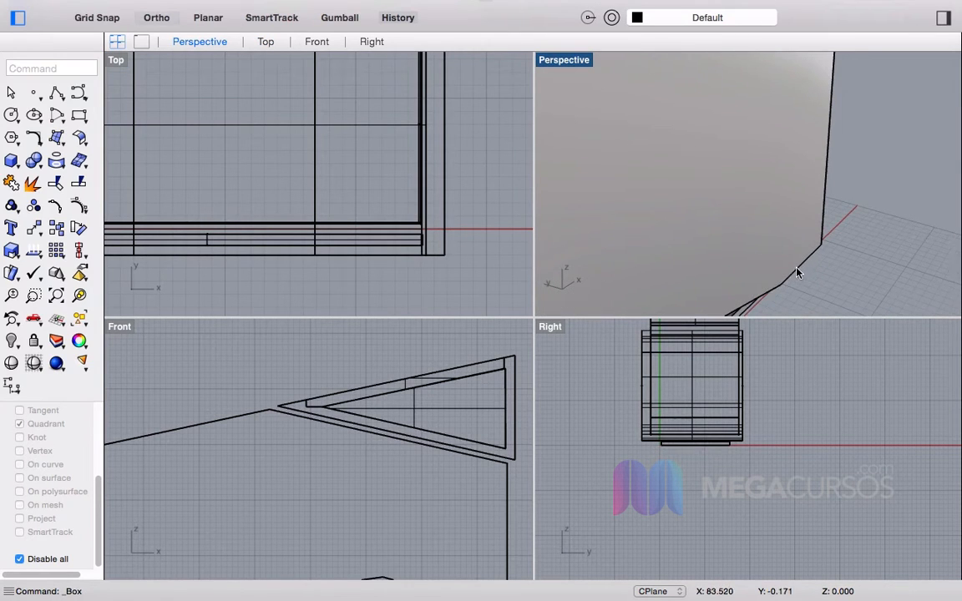
# Step: Move the thin box straight up in the Front view to the upper rear corner of the wedge
pyautogui.moveTo(789, 261); pyautogui.dragTo(770, 183, button='right')
pyautogui.scroll(-4, 770, 183)
pyautogui.click(760, 260)
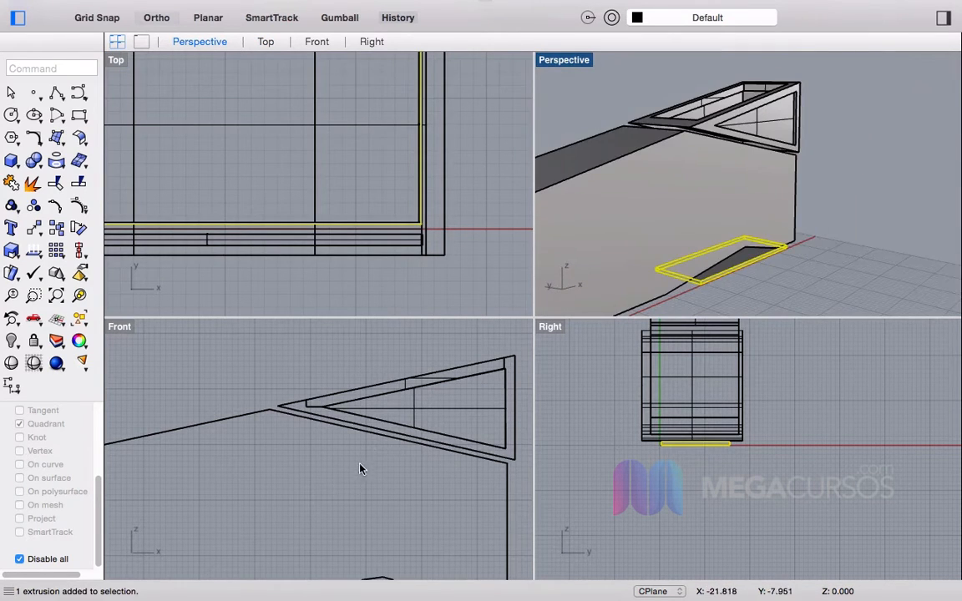
pyautogui.scroll(-5, 357, 472)
pyautogui.moveTo(369, 511); pyautogui.dragTo(411, 423)
pyautogui.scroll(4, 338, 402)
pyautogui.scroll(3, 376, 456)
pyautogui.keyDown('shift'); pyautogui.moveTo(502, 420); pyautogui.dragTo(503, 397); pyautogui.keyUp('shift')
# Step: Rotate the thin box about its lower rear corner in the Front view so it follows the slope of the wedge's top opening
pyautogui.write('Rotate')
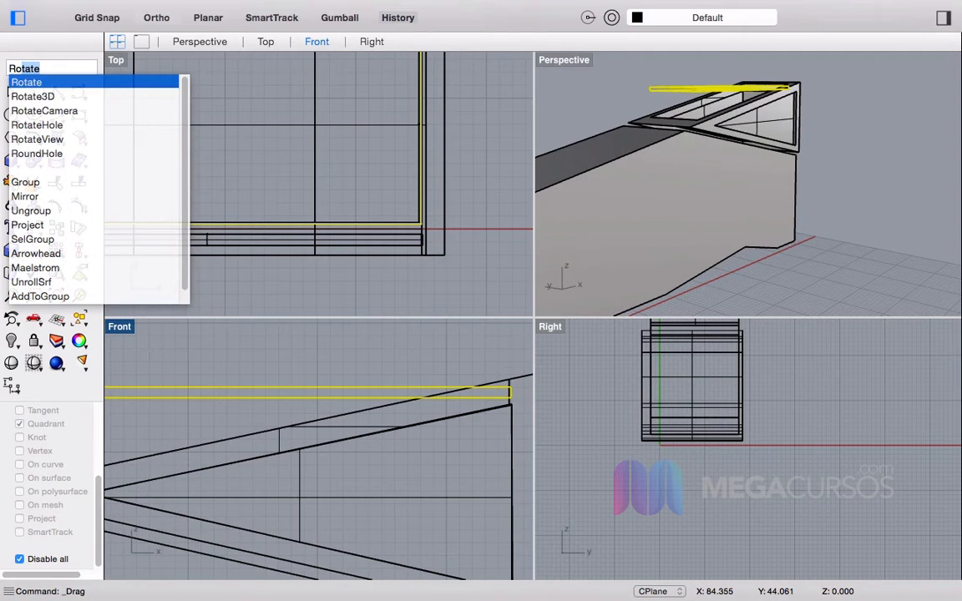
pyautogui.write('o')
pyautogui.press('BackSpace')
pyautogui.write('tate')
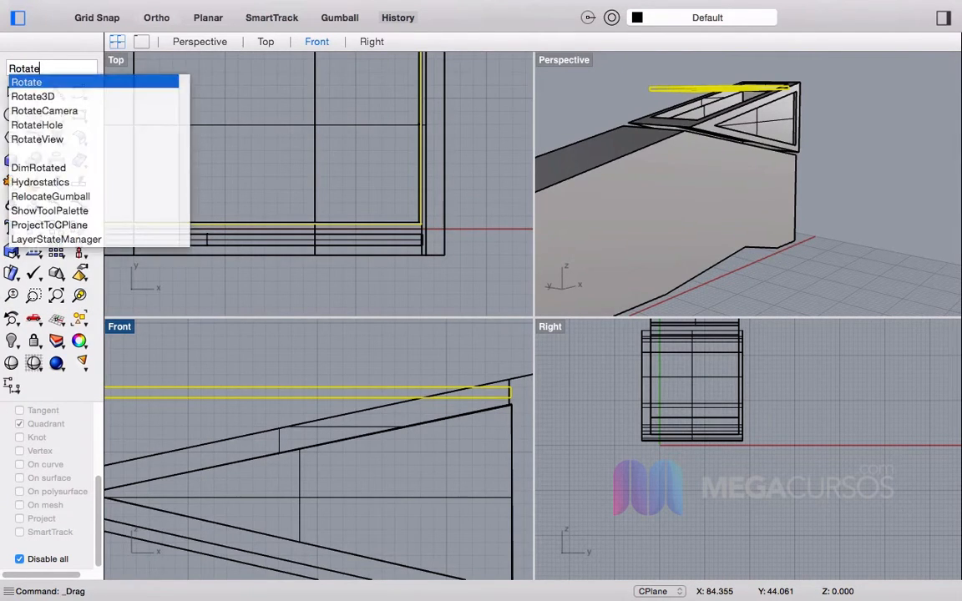
pyautogui.press('Return')
pyautogui.scroll(6, 554, 392)
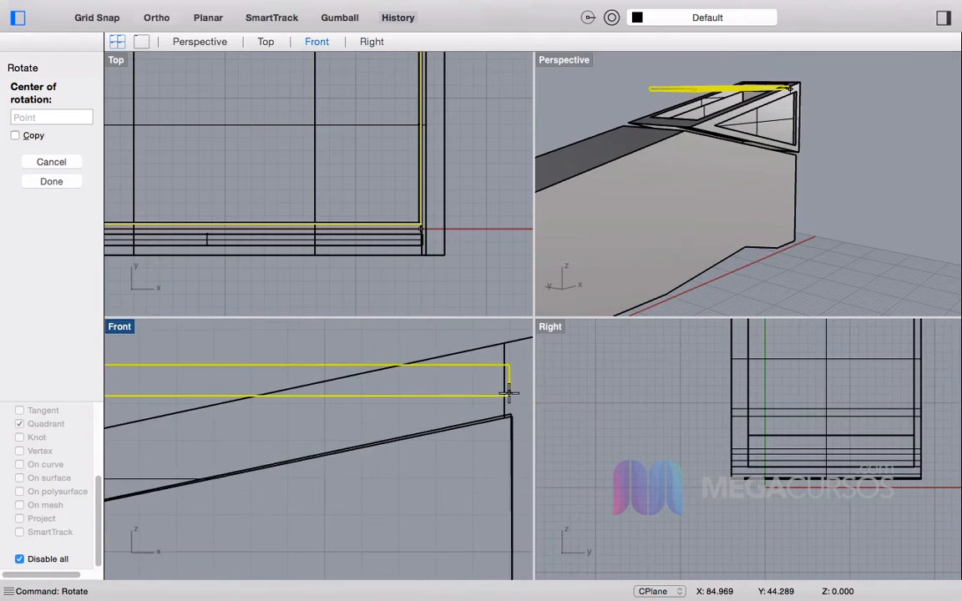
pyautogui.scroll(2, 507, 393)
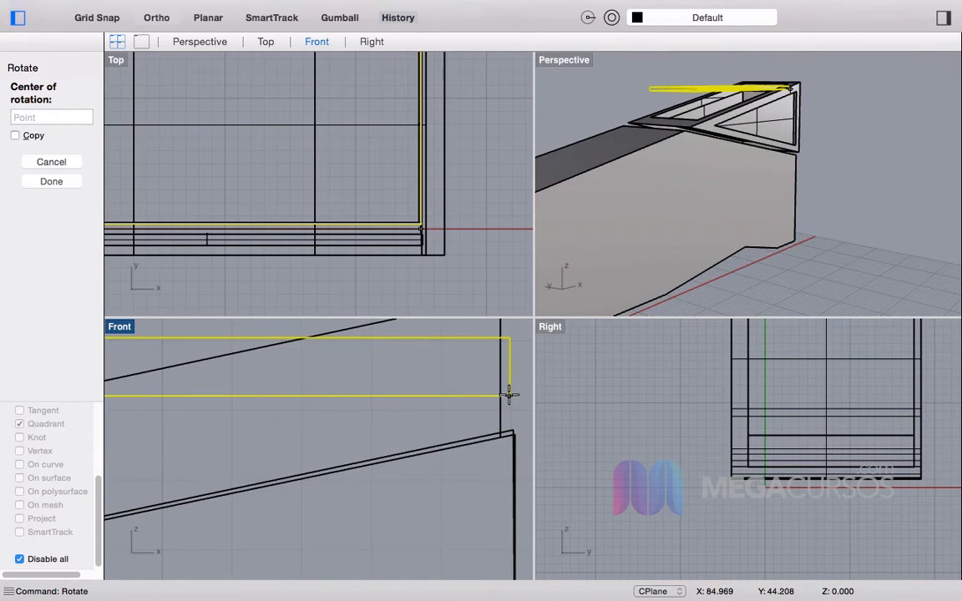
pyautogui.click(508, 394)
pyautogui.scroll(-3, 508, 395)
pyautogui.press('F8')
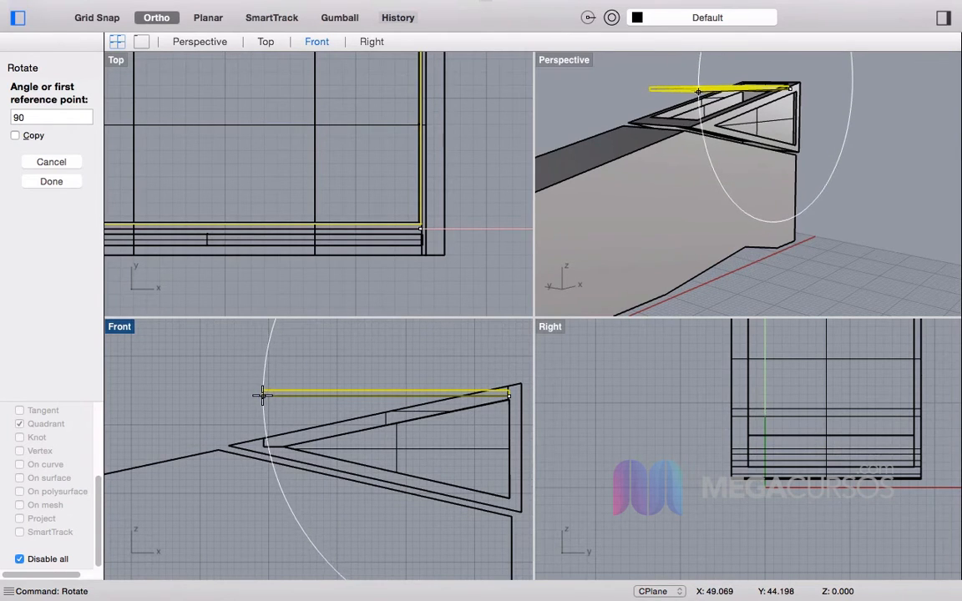
pyautogui.click(263, 395)
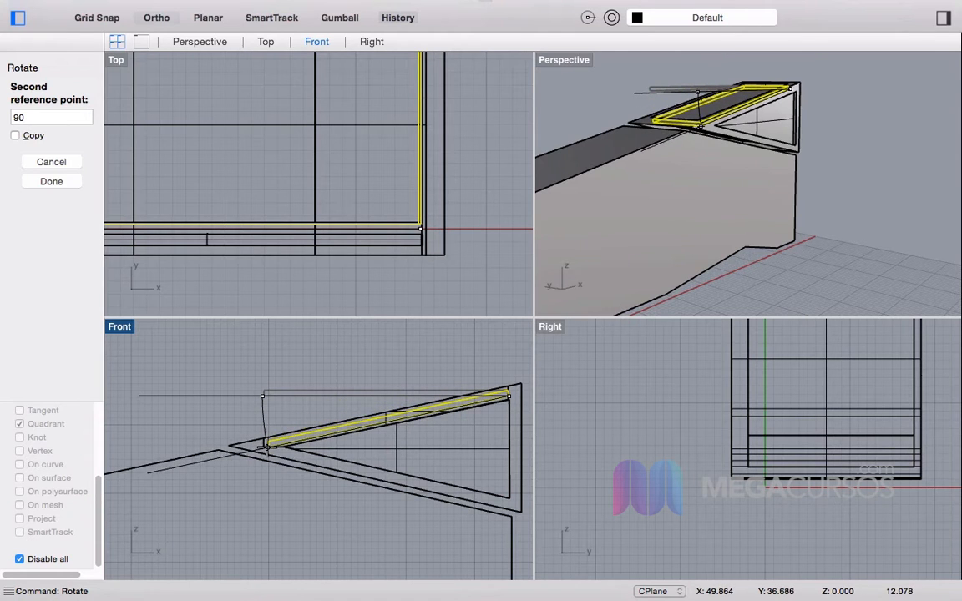
pyautogui.write('90')
pyautogui.press('Return')
pyautogui.moveTo(883, 108); pyautogui.dragTo(684, 144, button='right')
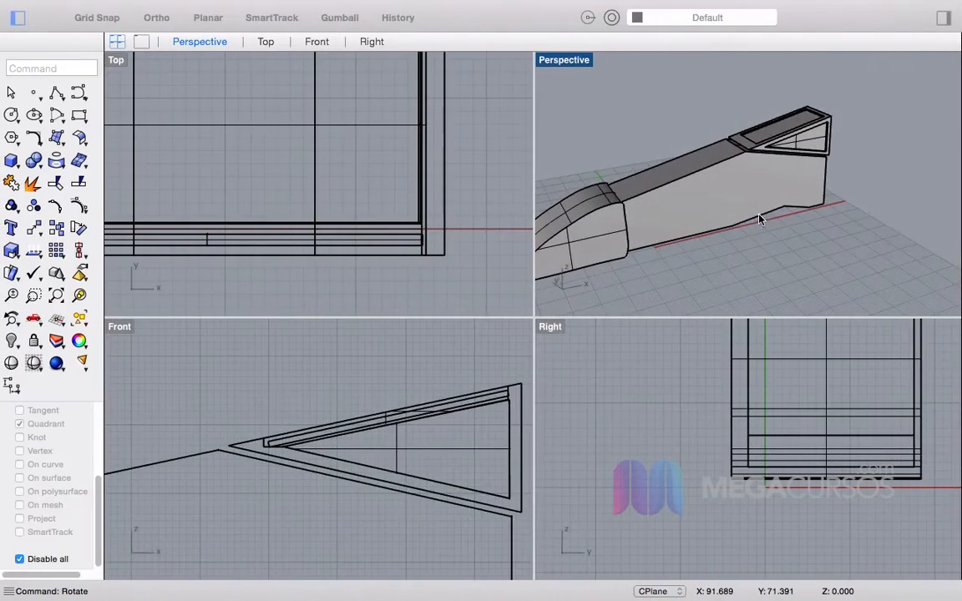
# Step: Start a polyline at the body's lower rear corner in the Front view with a horizontal segment about 58.6 units long, running rearward
pyautogui.moveTo(460, 422); pyautogui.dragTo(367, 394, button='right')
pyautogui.scroll(-6, 368, 393)
pyautogui.moveTo(434, 452); pyautogui.dragTo(399, 441, button='right')
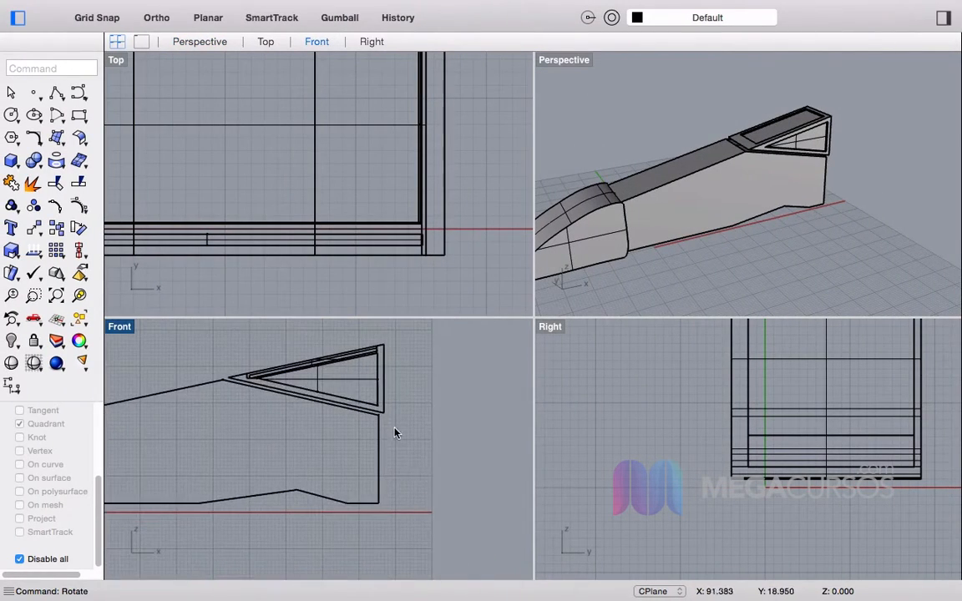
pyautogui.scroll(4, 398, 440)
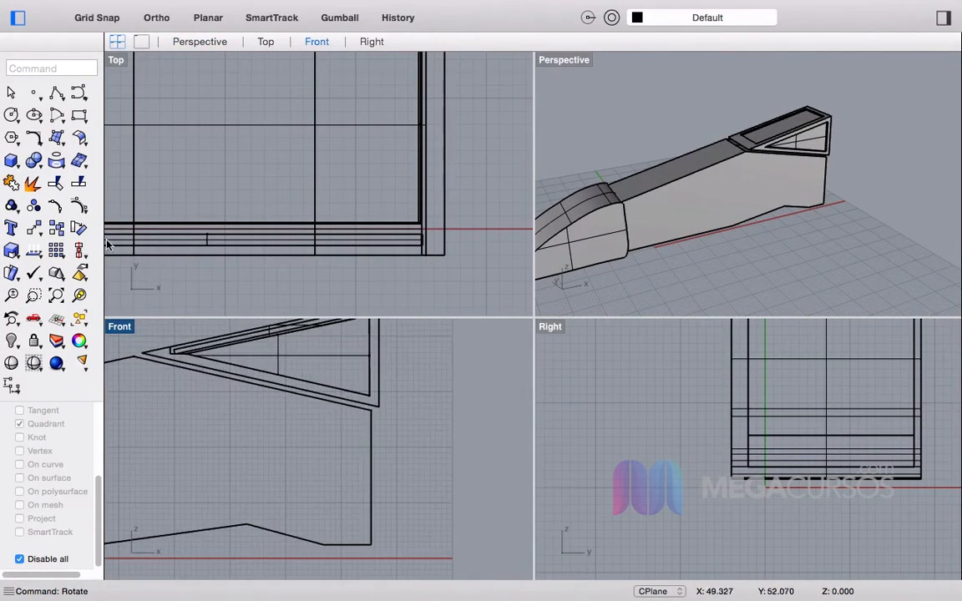
pyautogui.click(58, 98)
pyautogui.scroll(2, 361, 423)
pyautogui.moveTo(360, 423); pyautogui.dragTo(269, 275, button='right')
pyautogui.scroll(-6, 296, 422)
pyautogui.scroll(8, 293, 423)
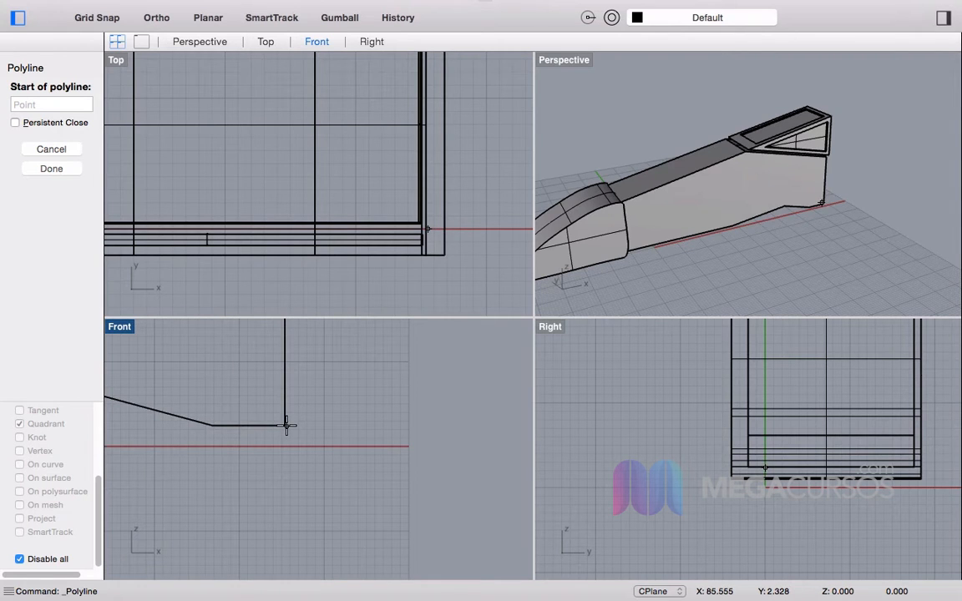
pyautogui.click(286, 425)
pyautogui.scroll(-5, 473, 421)
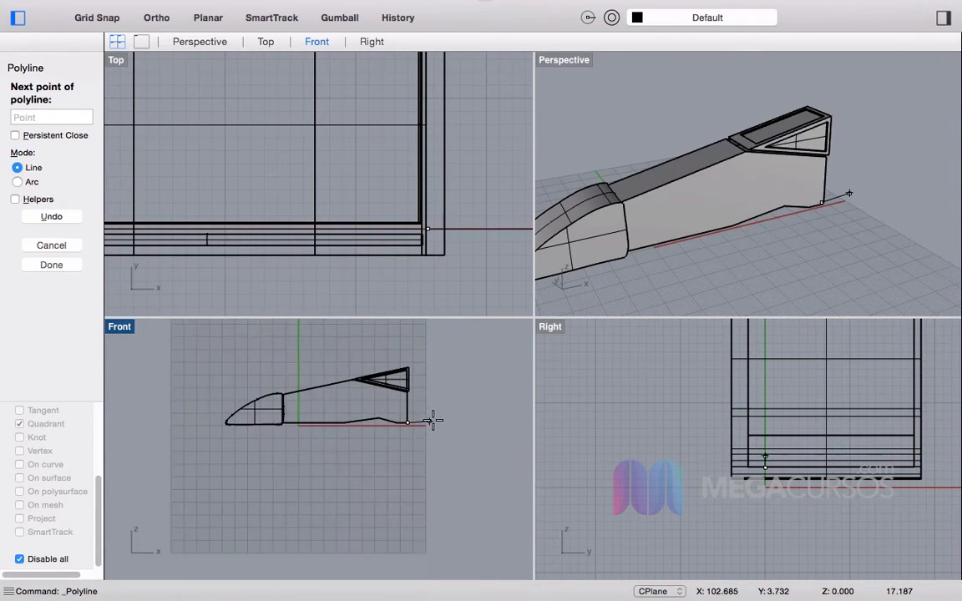
pyautogui.moveTo(429, 420); pyautogui.dragTo(371, 425, button='right')
pyautogui.press('shift')
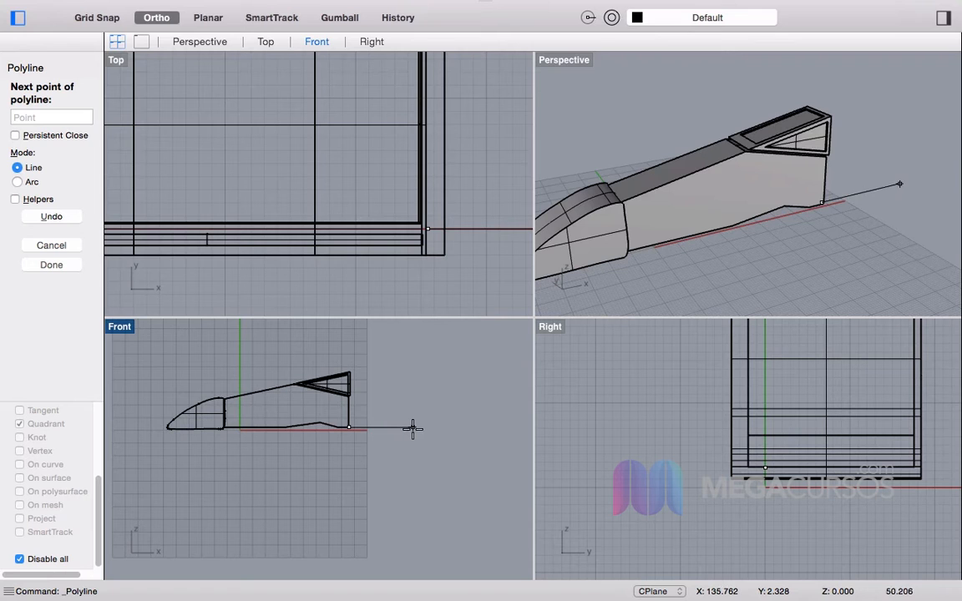
pyautogui.scroll(3, 412, 426)
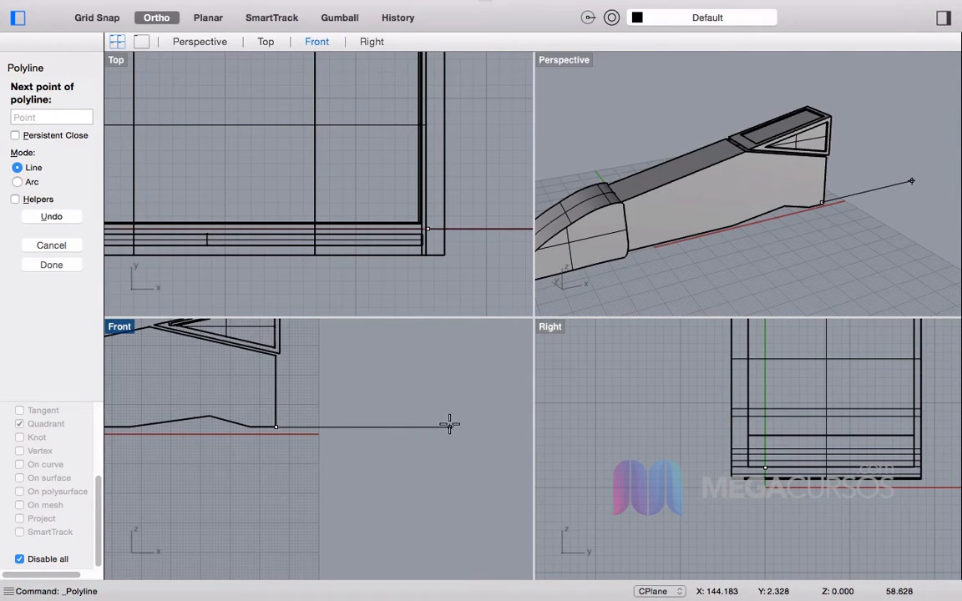
pyautogui.click(448, 425)
pyautogui.moveTo(445, 373); pyautogui.dragTo(440, 450, button='right')
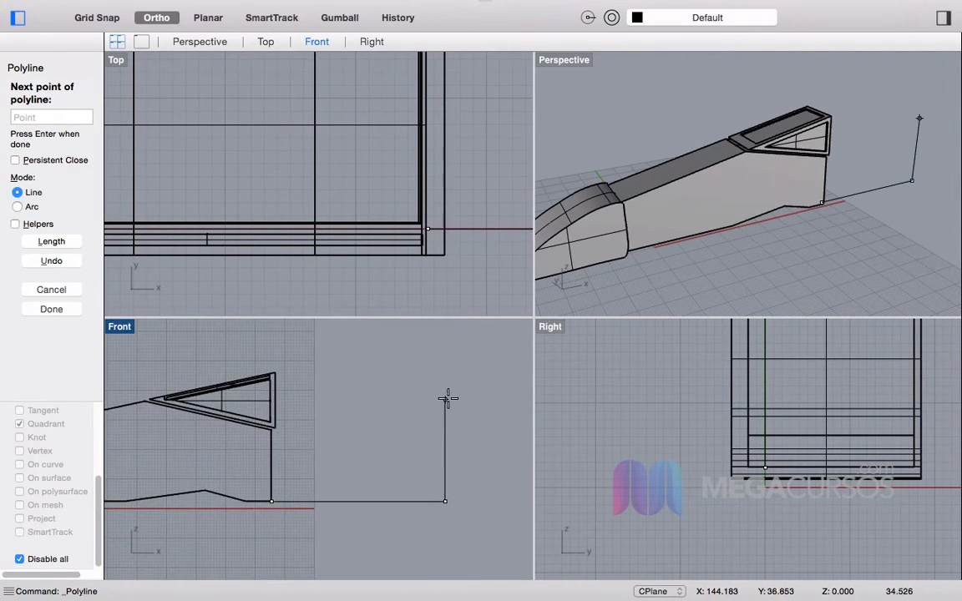
pyautogui.click(448, 395)
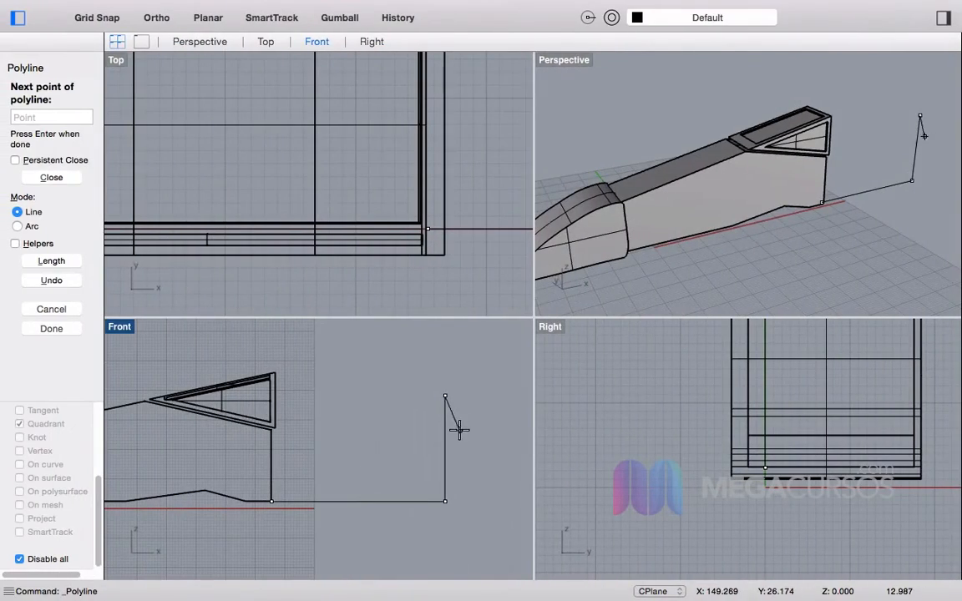
pyautogui.press('super+z')
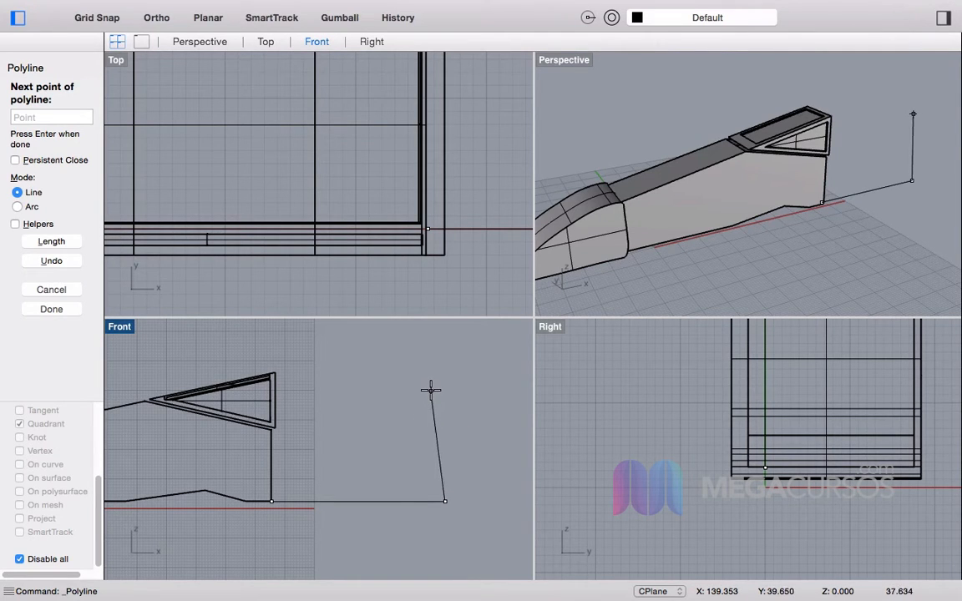
pyautogui.click(430, 389)
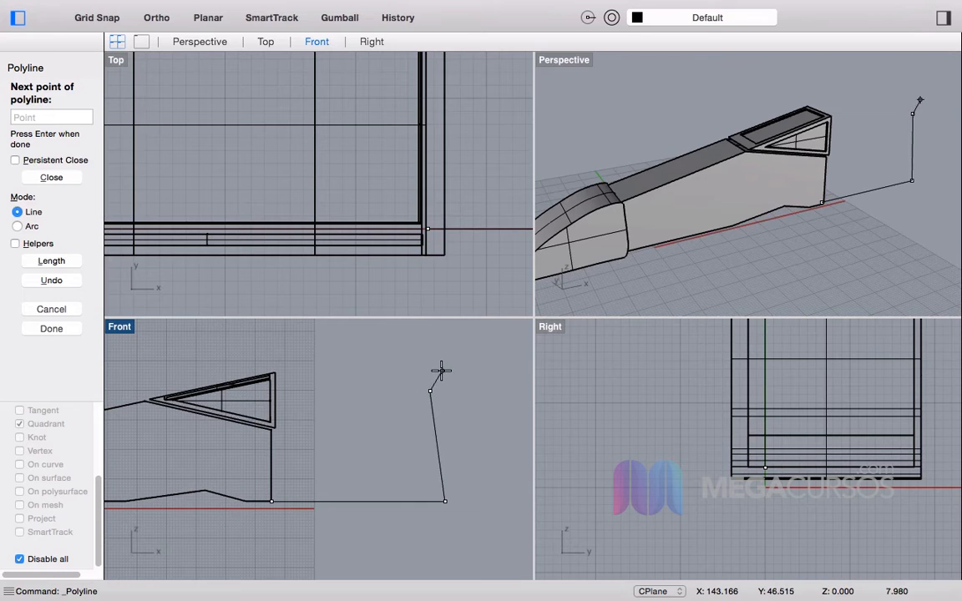
pyautogui.press('super+z')
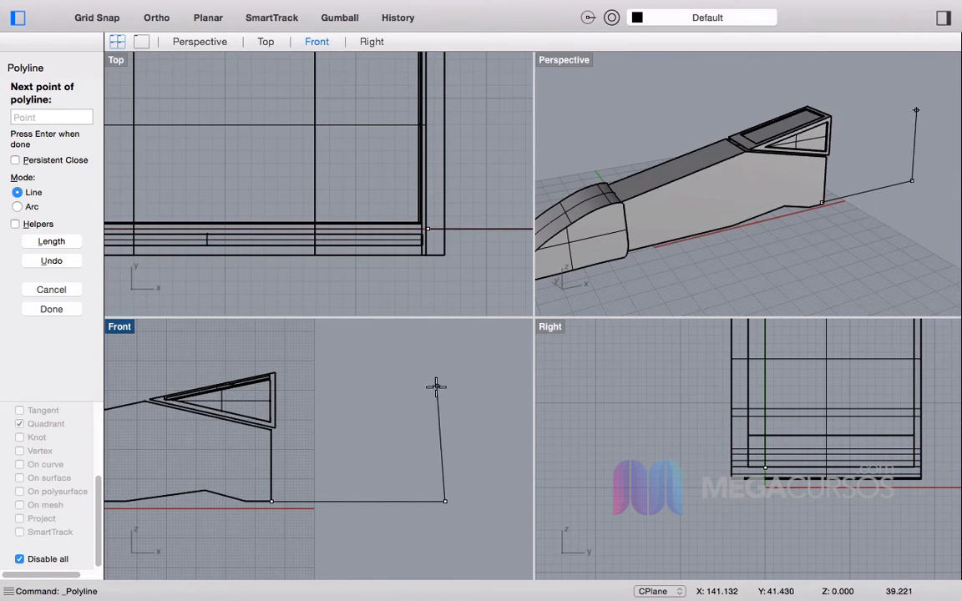
# Step: Continue the polyline with a forward-slanting rear edge and a short notch, ending the upper segment at the wedge's top rear corner
pyautogui.click(426, 399)
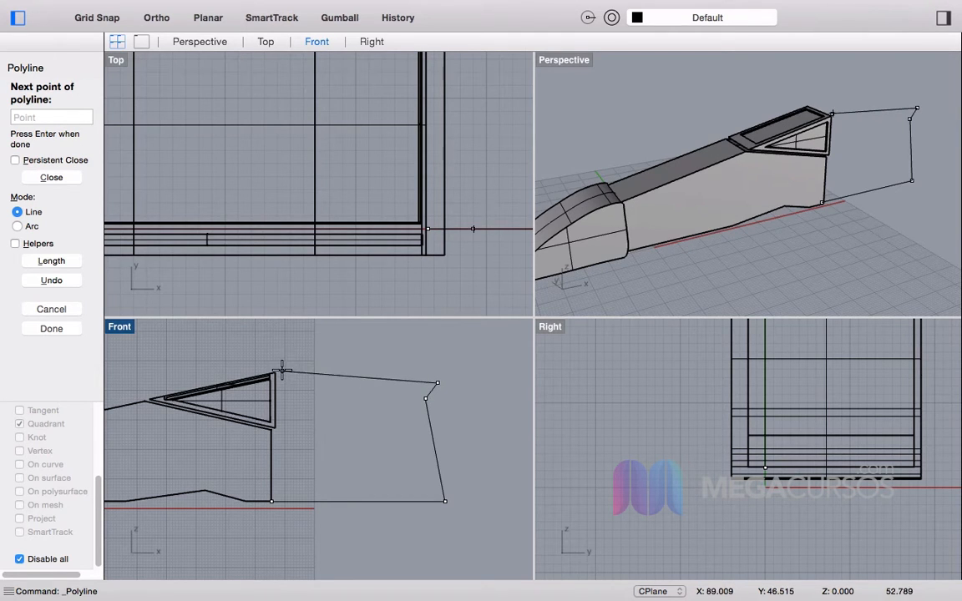
pyautogui.scroll(3, 279, 378)
pyautogui.scroll(2, 279, 378)
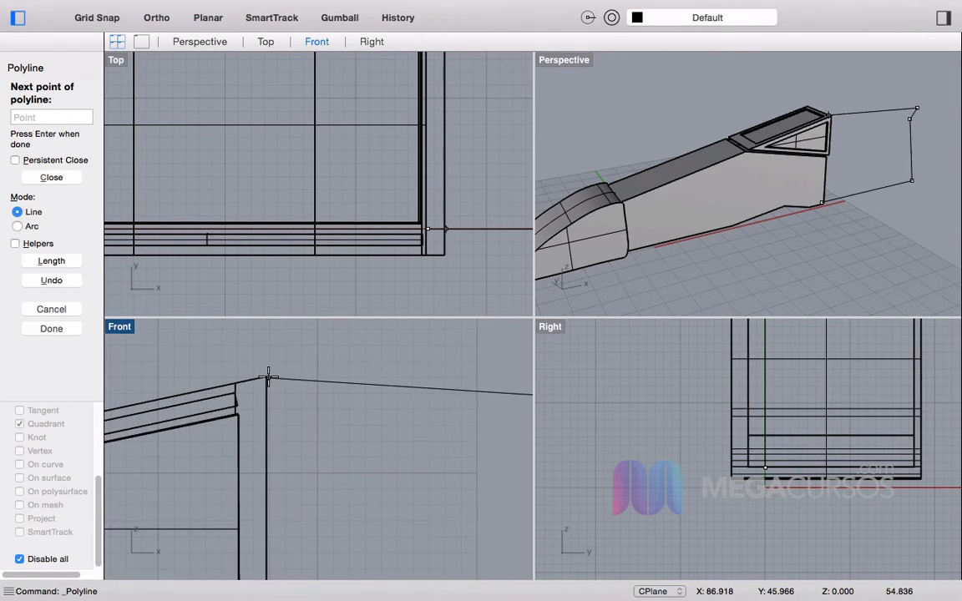
pyautogui.click(267, 377)
# Step: Trace the polyline down the rear edges of the wedge and body, close it at its starting corner and select it
pyautogui.moveTo(281, 429); pyautogui.dragTo(301, 251, button='right')
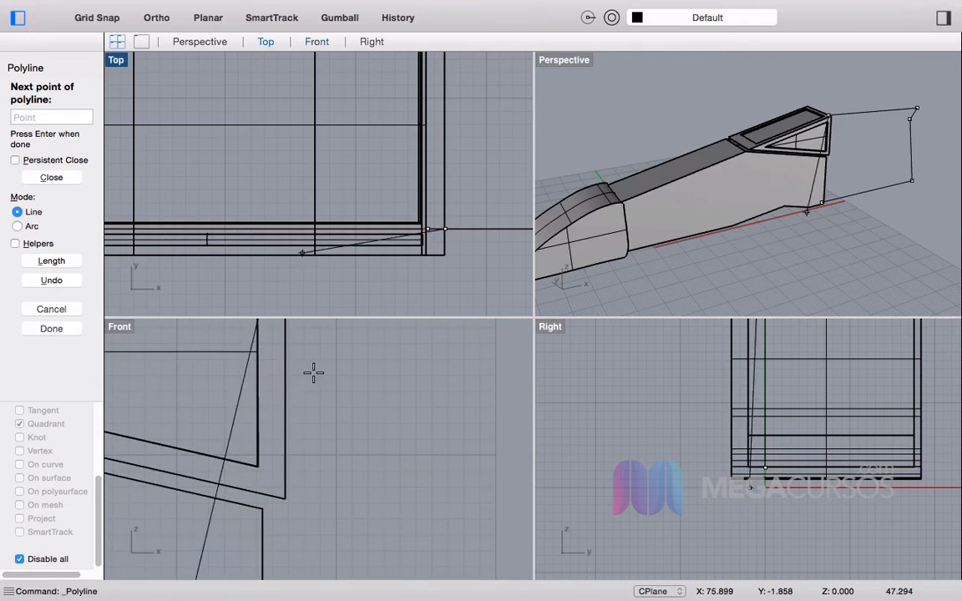
pyautogui.keyDown('shift'); pyautogui.click(290, 498); pyautogui.keyUp('shift')
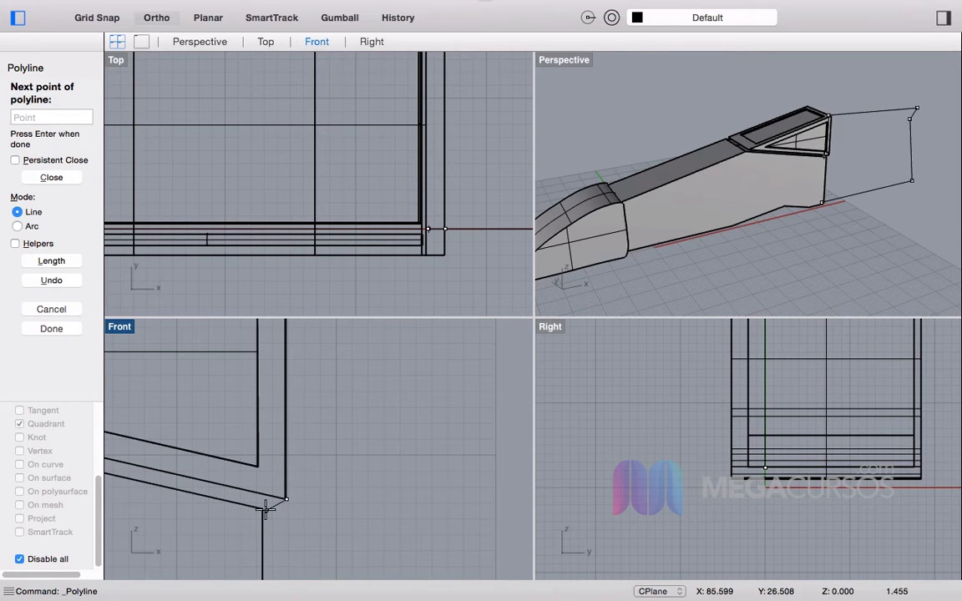
pyautogui.click(263, 508)
pyautogui.scroll(-10, 303, 434)
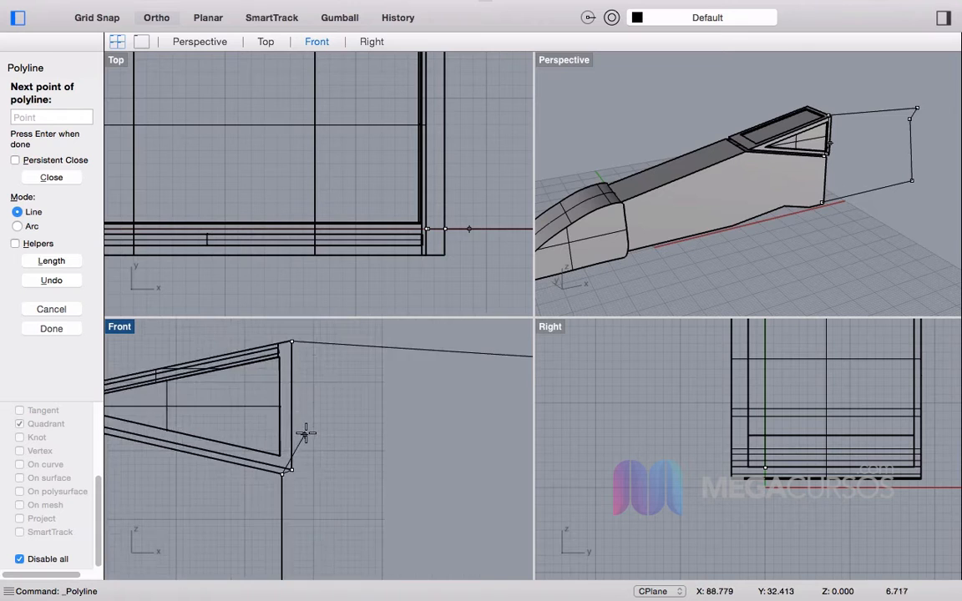
pyautogui.scroll(5, 290, 496)
pyautogui.scroll(6, 325, 513)
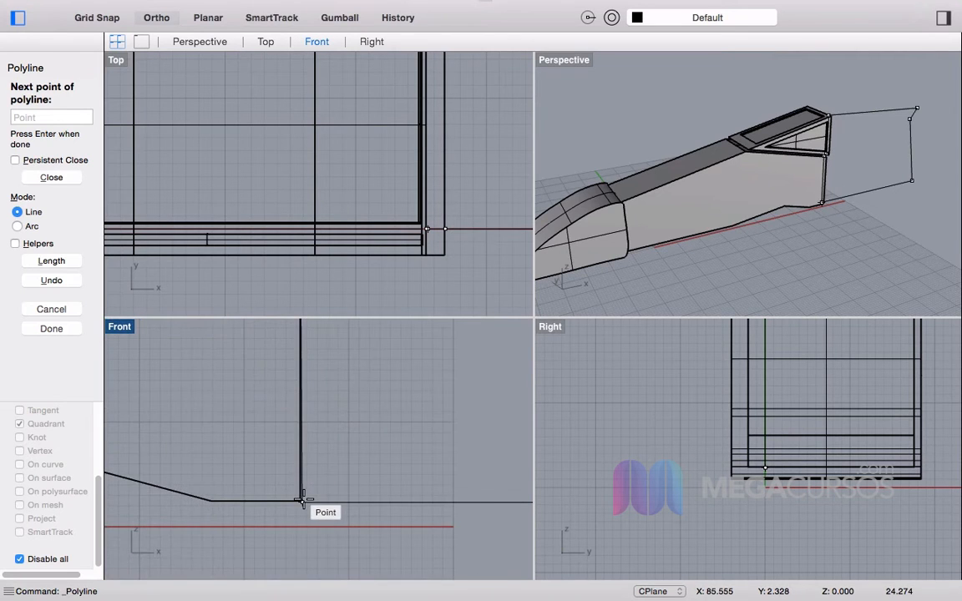
pyautogui.click(302, 501)
pyautogui.click(493, 503)
# Step: Examine the closed rear outline against the ship's body from several angles in the Perspective view
pyautogui.moveTo(930, 177); pyautogui.dragTo(809, 137, button='right')
pyautogui.scroll(-6, 853, 138)
pyautogui.scroll(7, 865, 124)
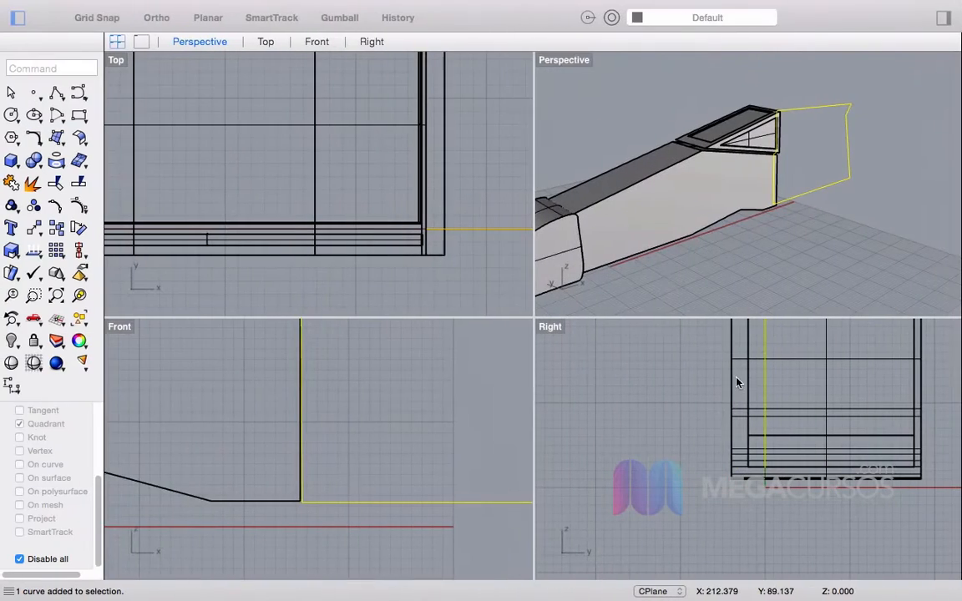
pyautogui.scroll(-5, 867, 199)
pyautogui.moveTo(867, 199); pyautogui.dragTo(934, 216, button='right')
pyautogui.scroll(5, 836, 142)
pyautogui.moveTo(835, 142); pyautogui.dragTo(634, 128, button='right')
pyautogui.scroll(-3, 634, 127)
pyautogui.scroll(5, 805, 154)
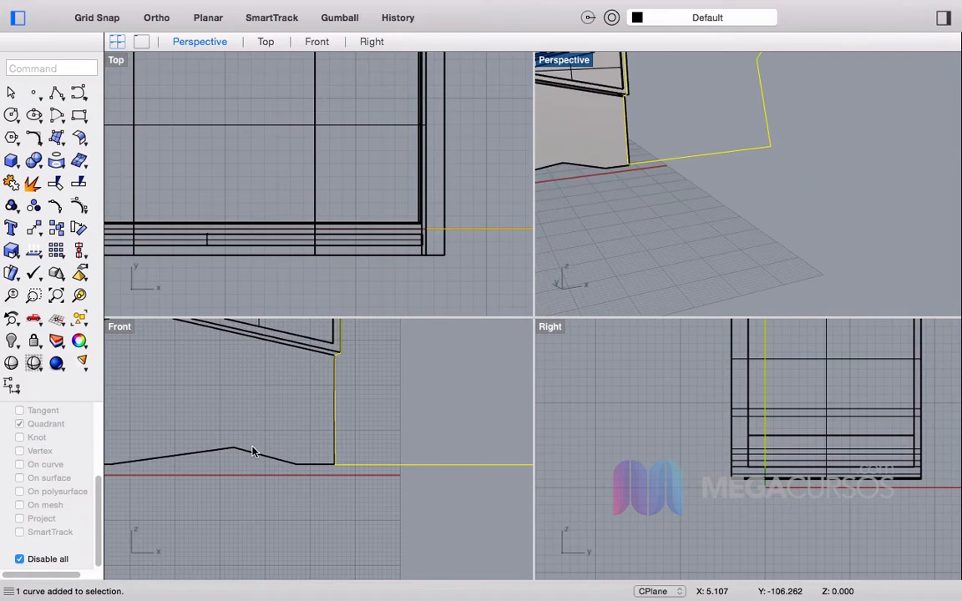
# Step: Show the rear outline's edit points and select the three points along its notched rear edge in the Front view
pyautogui.click(56, 209)
pyautogui.scroll(-2, 333, 296)
pyautogui.scroll(-8, 317, 401)
pyautogui.moveTo(469, 400); pyautogui.dragTo(459, 444, button='right')
pyautogui.scroll(4, 462, 444)
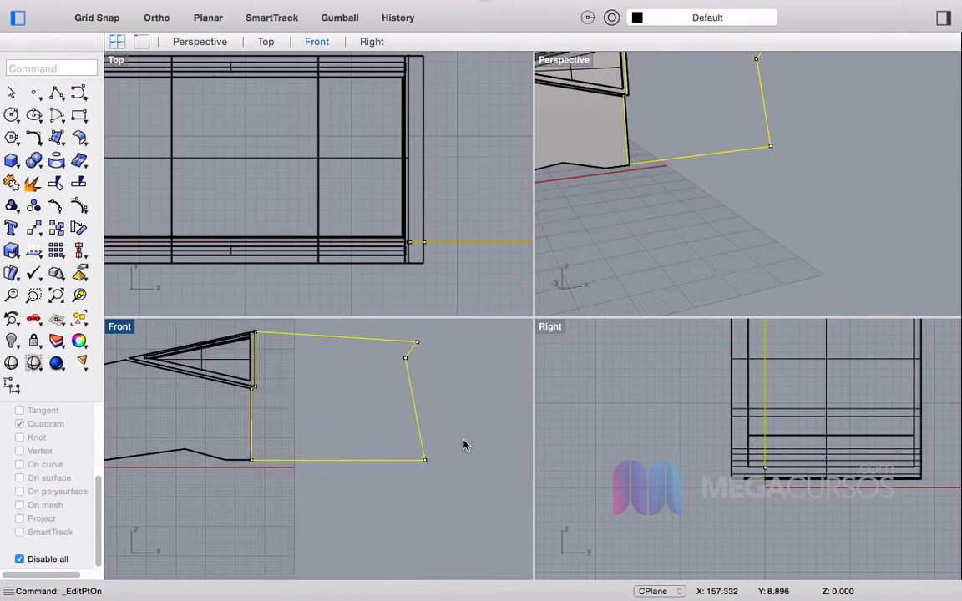
pyautogui.moveTo(470, 462); pyautogui.dragTo(417, 346)
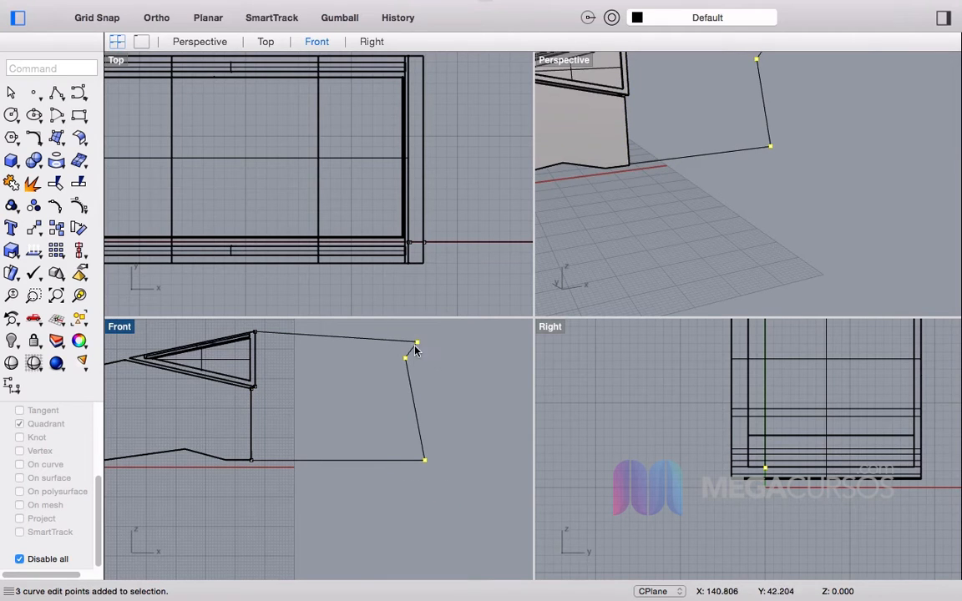
pyautogui.scroll(2, 406, 361)
pyautogui.scroll(2, 406, 361)
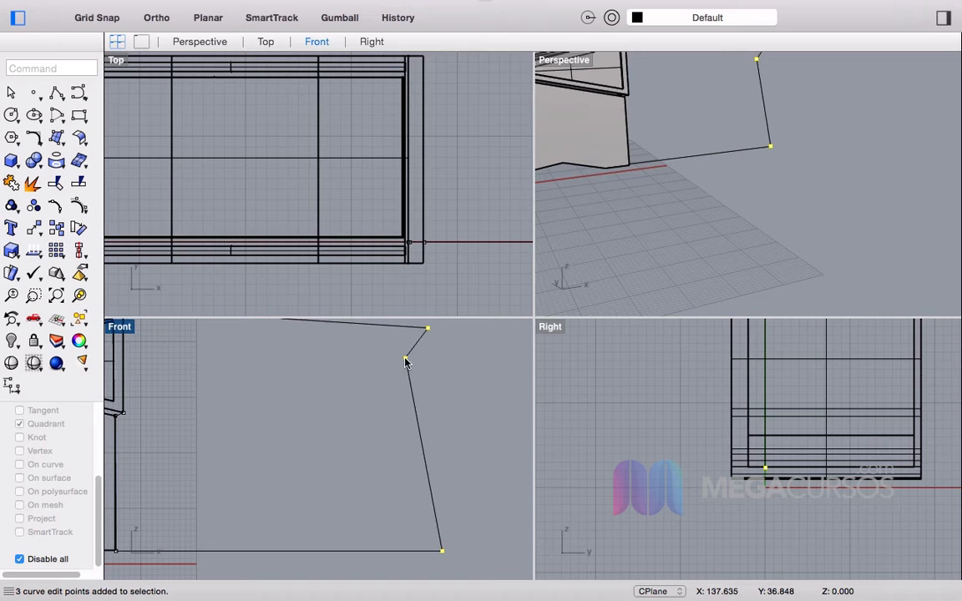
# Step: Try to move the three selected rear points well rearward to lengthen the outline, and undo that move
pyautogui.keyDown('shift'); pyautogui.moveTo(406, 361); pyautogui.dragTo(455, 362); pyautogui.keyUp('shift')
pyautogui.click(461, 390)
pyautogui.scroll(-9, 458, 391)
pyautogui.moveTo(673, 259); pyautogui.dragTo(699, 223, button='right')
pyautogui.scroll(-10, 728, 258)
pyautogui.scroll(7, 702, 226)
pyautogui.press('super+z')
# Step: Move the three selected rear points slightly rearward in the Front view and leave point editing
pyautogui.scroll(5, 484, 374)
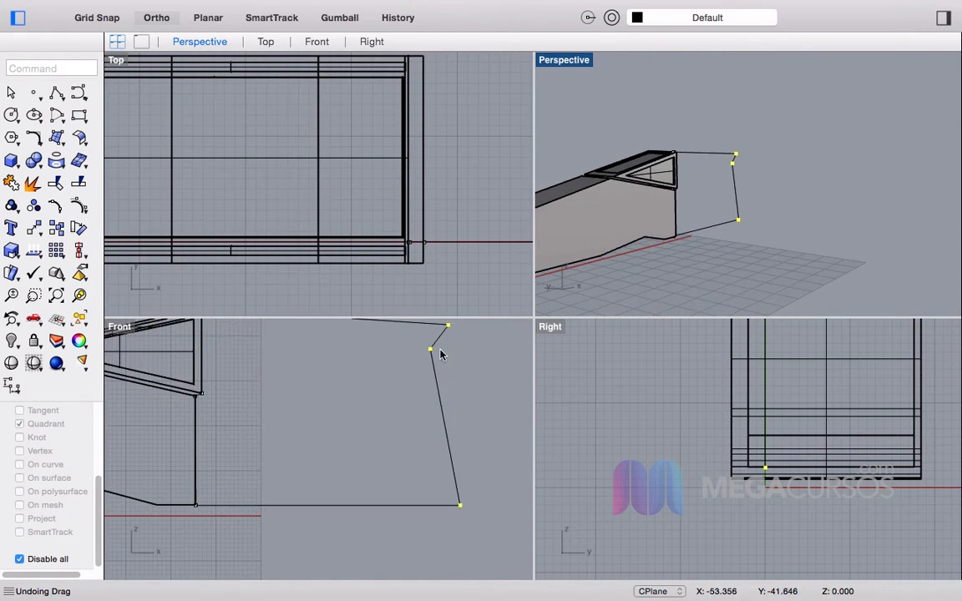
pyautogui.moveTo(432, 351); pyautogui.dragTo(441, 350)
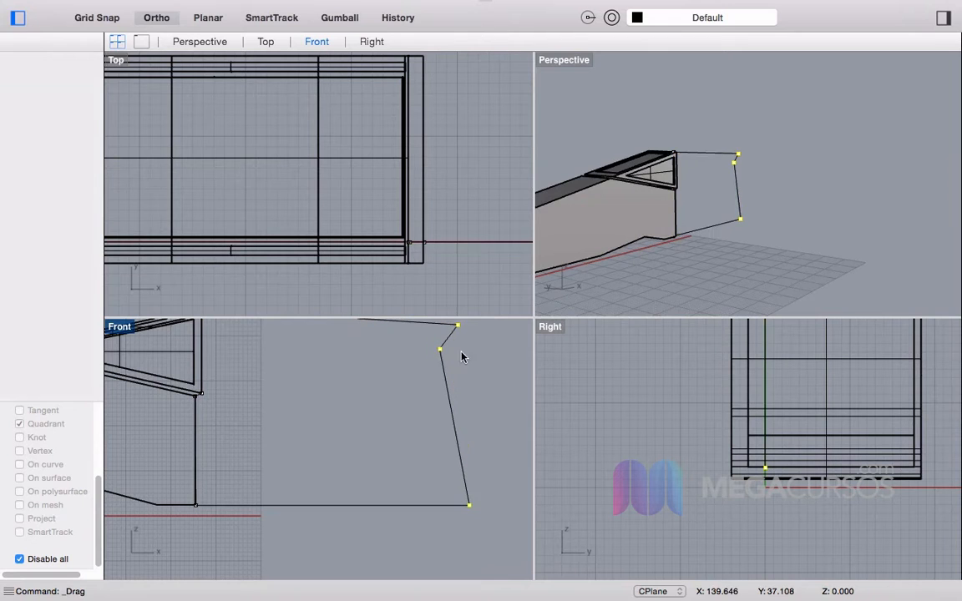
pyautogui.click(506, 356)
# Step: Select the rear outline in the Top view and move it sideways onto the body's near side edge
pyautogui.moveTo(735, 251); pyautogui.dragTo(600, 301, button='right')
pyautogui.moveTo(455, 218); pyautogui.dragTo(236, 208, button='right')
pyautogui.scroll(-6, 348, 191)
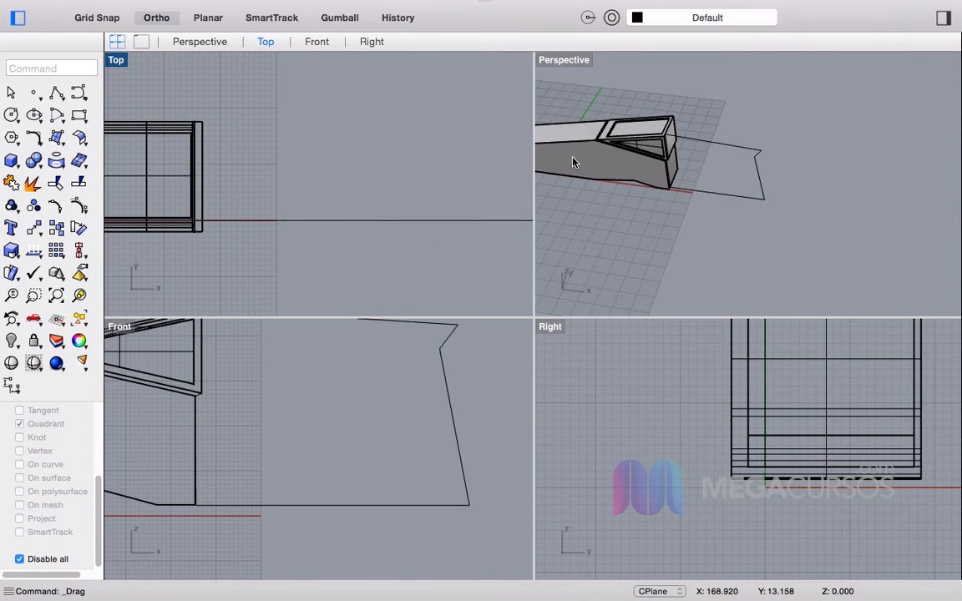
pyautogui.click(250, 221)
pyautogui.scroll(3, 209, 222)
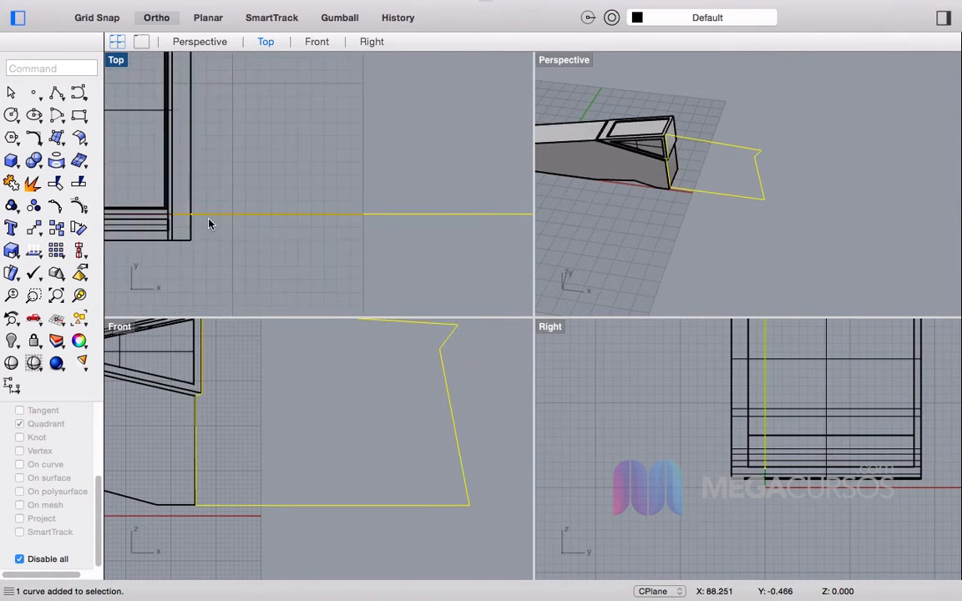
pyautogui.moveTo(209, 219); pyautogui.dragTo(211, 241)
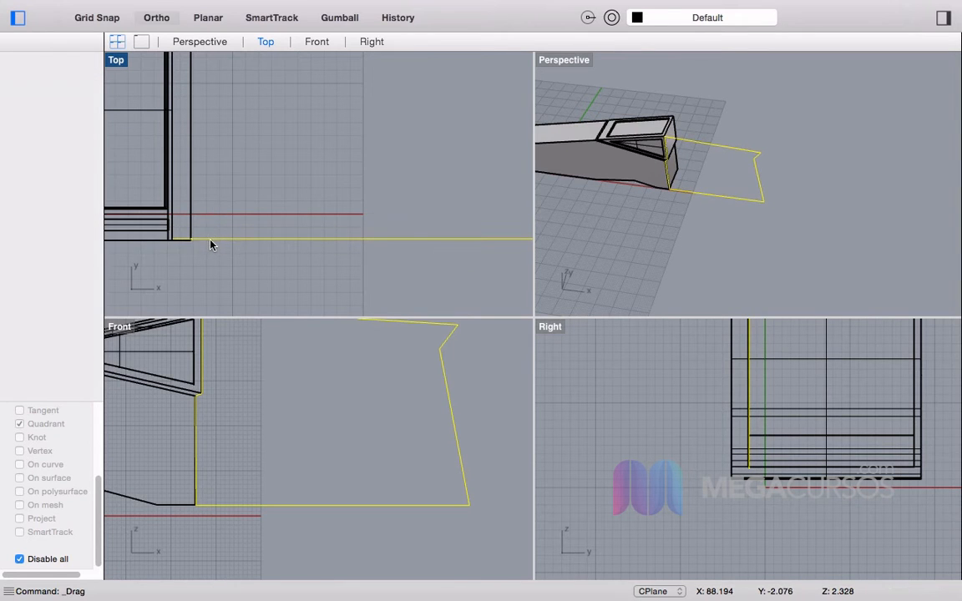
pyautogui.click(675, 267)
pyautogui.moveTo(675, 267); pyautogui.dragTo(606, 146, button='right')
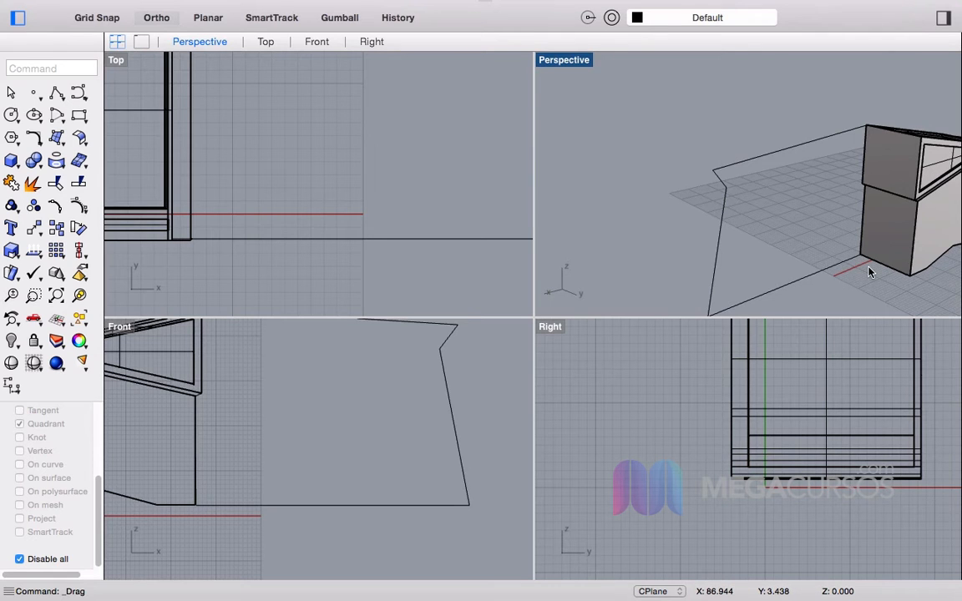
# Step: Extrude the rear outline about 19.5 units across the body's width to the corner on its opposite side
pyautogui.click(449, 392)
pyautogui.write('ex')
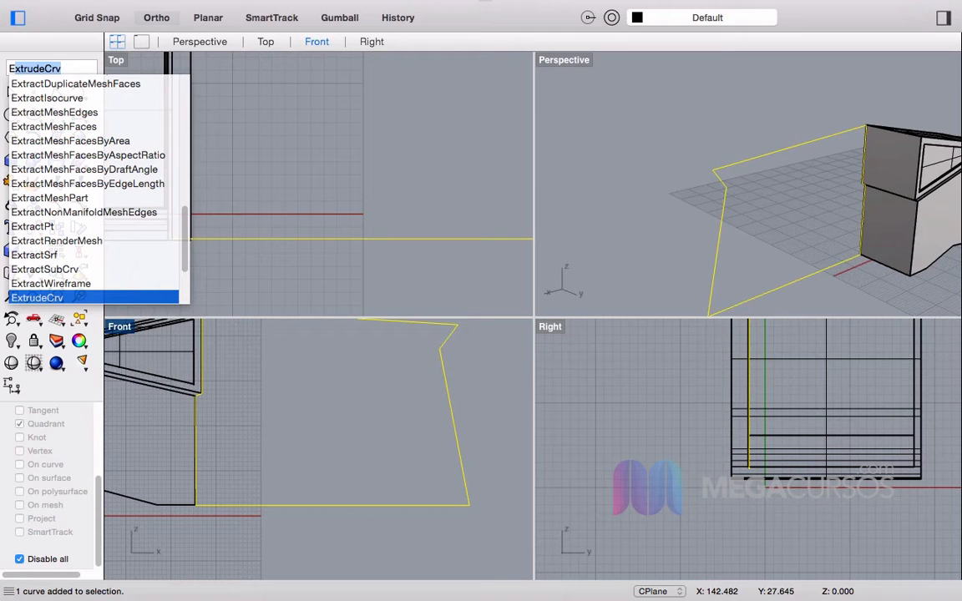
pyautogui.press('Return')
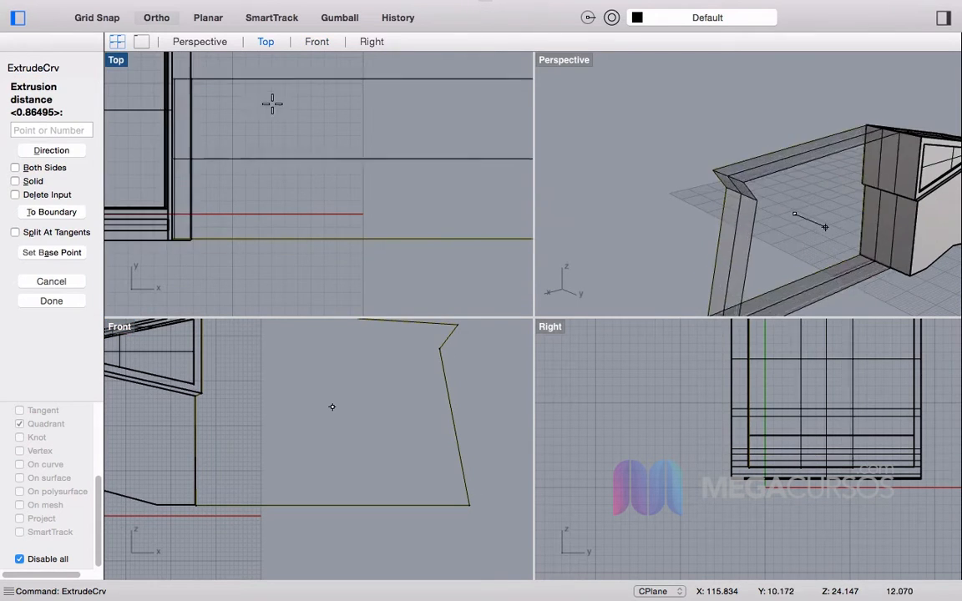
pyautogui.scroll(3, 270, 151)
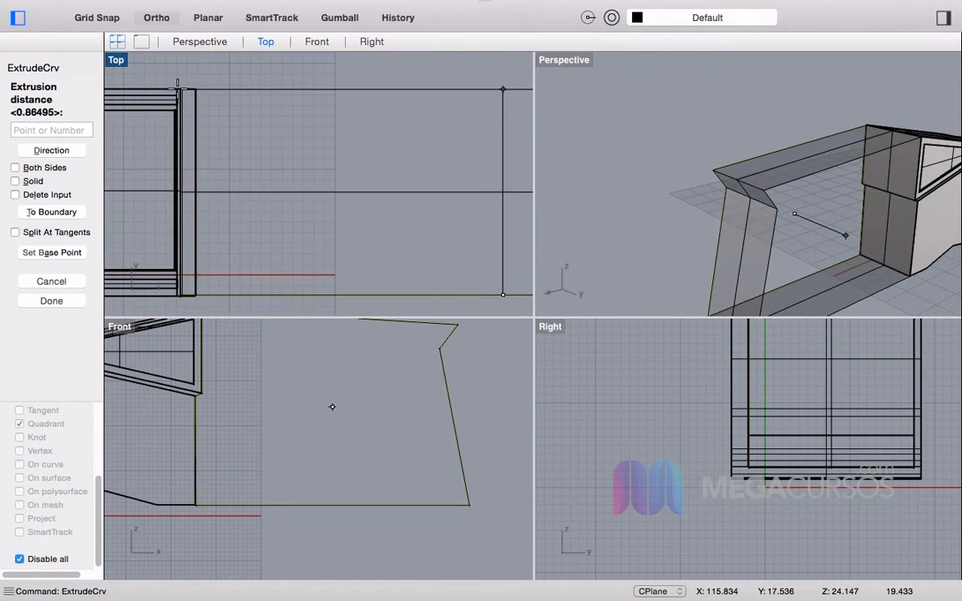
pyautogui.scroll(3, 177, 87)
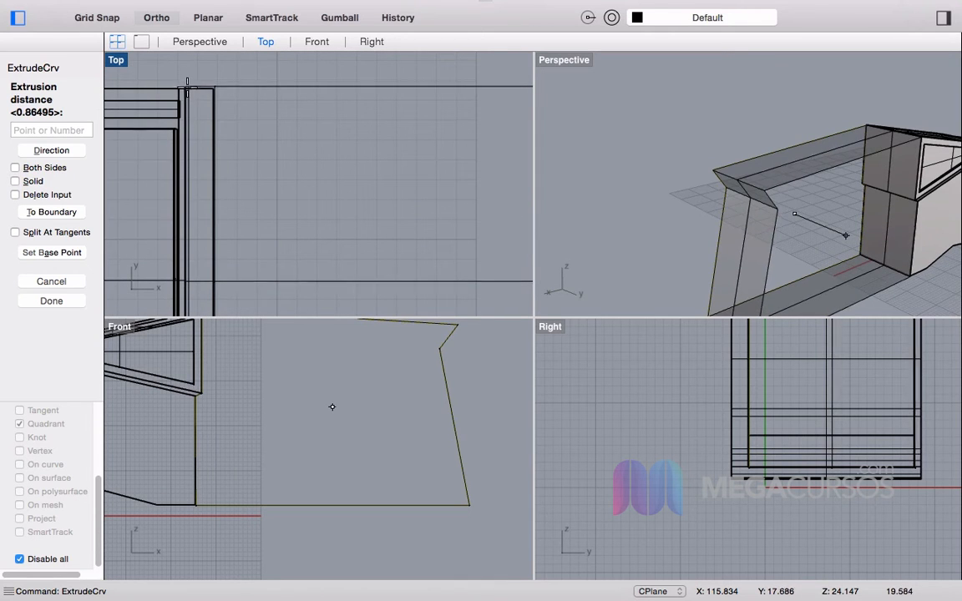
pyautogui.click(185, 88)
pyautogui.click(795, 216)
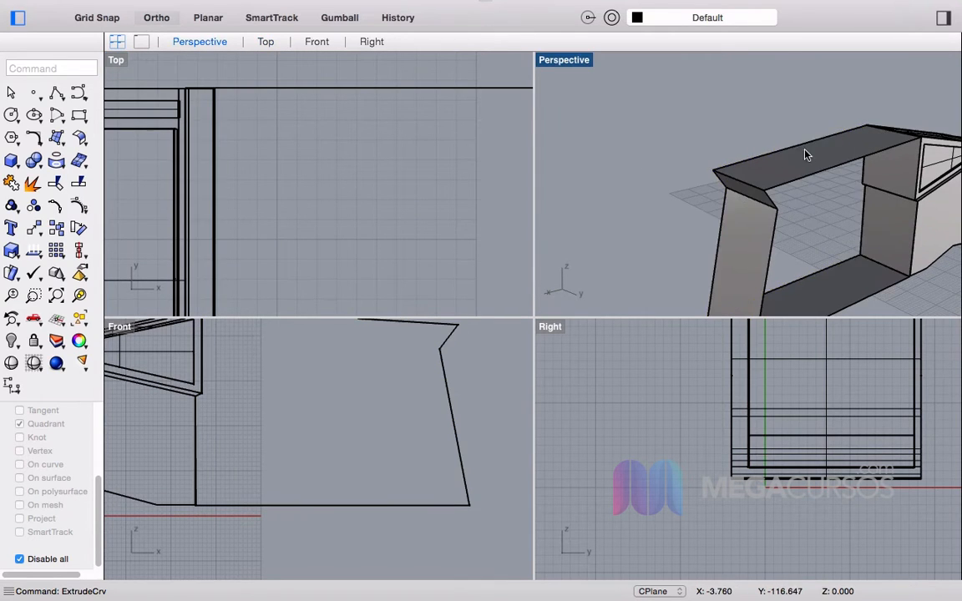
# Step: Select the open rear extrusion and cap both of its sides
pyautogui.moveTo(811, 155); pyautogui.dragTo(527, 121, button='right')
pyautogui.scroll(-5, 528, 121)
pyautogui.scroll(-8, 749, 162)
pyautogui.moveTo(872, 188); pyautogui.dragTo(714, 202, button='right')
pyautogui.scroll(6, 715, 202)
pyautogui.moveTo(793, 213); pyautogui.dragTo(862, 204, button='right')
pyautogui.scroll(-8, 862, 202)
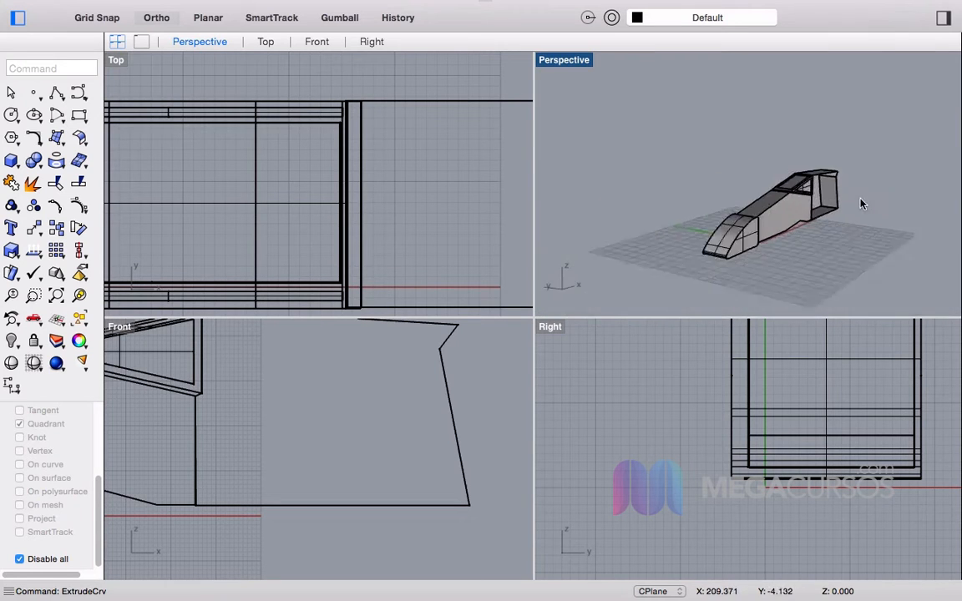
pyautogui.scroll(10, 839, 196)
pyautogui.click(778, 192)
pyautogui.scroll(-5, 778, 194)
pyautogui.scroll(5, 778, 193)
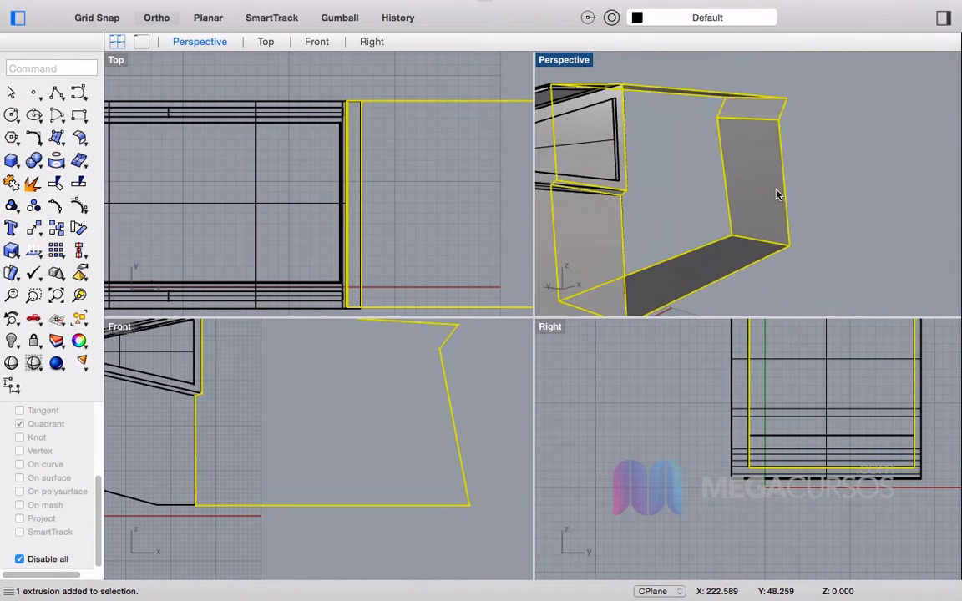
pyautogui.write('Cap')
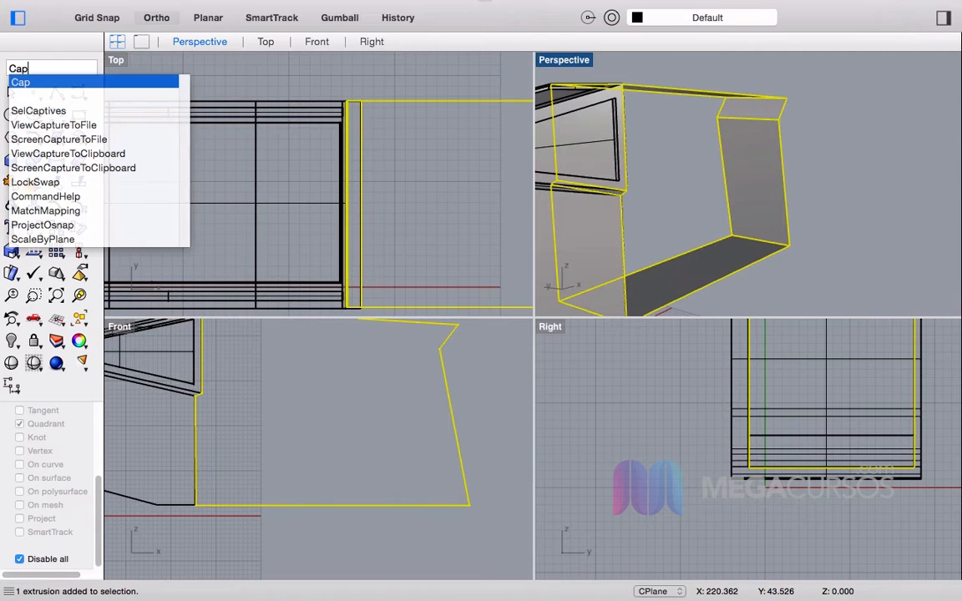
pyautogui.press('Return')
pyautogui.press('Escape')
# Step: Examine the capped rear section and the main body's proportions in all four views
pyautogui.scroll(-5, 823, 178)
pyautogui.moveTo(825, 149)
pyautogui.mouseDown(button='right')
pyautogui.moveTo(748, 148)
pyautogui.moveTo(831, 147)
pyautogui.mouseUp(button='right')
pyautogui.scroll(3, 756, 206)
pyautogui.moveTo(752, 220); pyautogui.dragTo(723, 248, button='right')
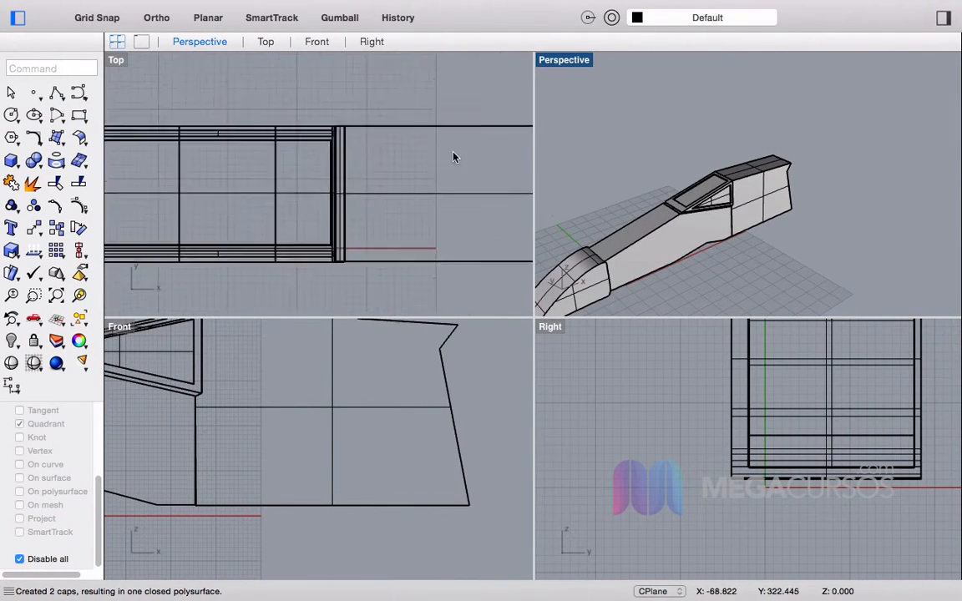
pyautogui.scroll(-10, 393, 165)
pyautogui.scroll(4, 237, 197)
pyautogui.click(219, 202)
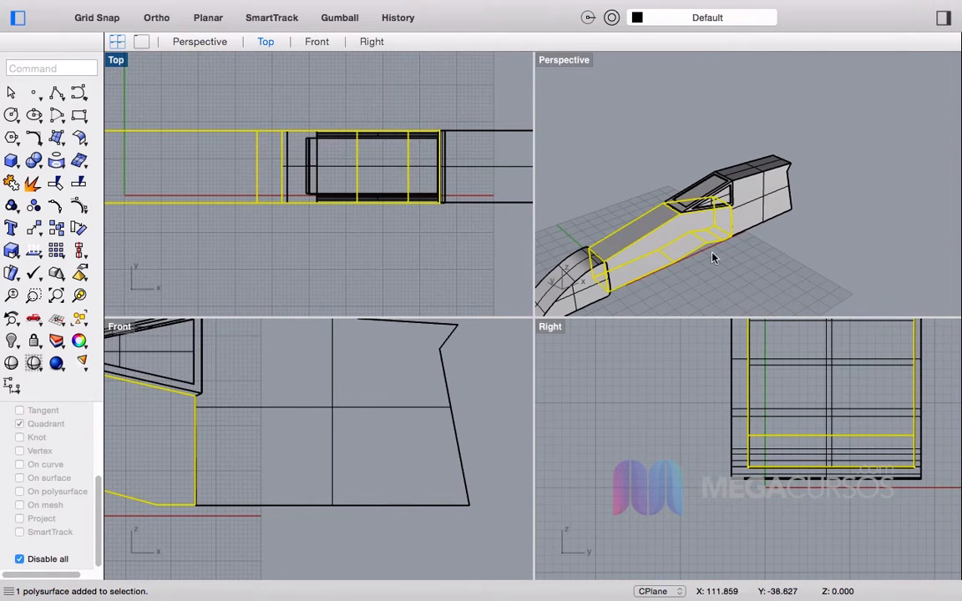
pyautogui.moveTo(672, 303); pyautogui.dragTo(796, 282, button='right')
pyautogui.scroll(-6, 711, 425)
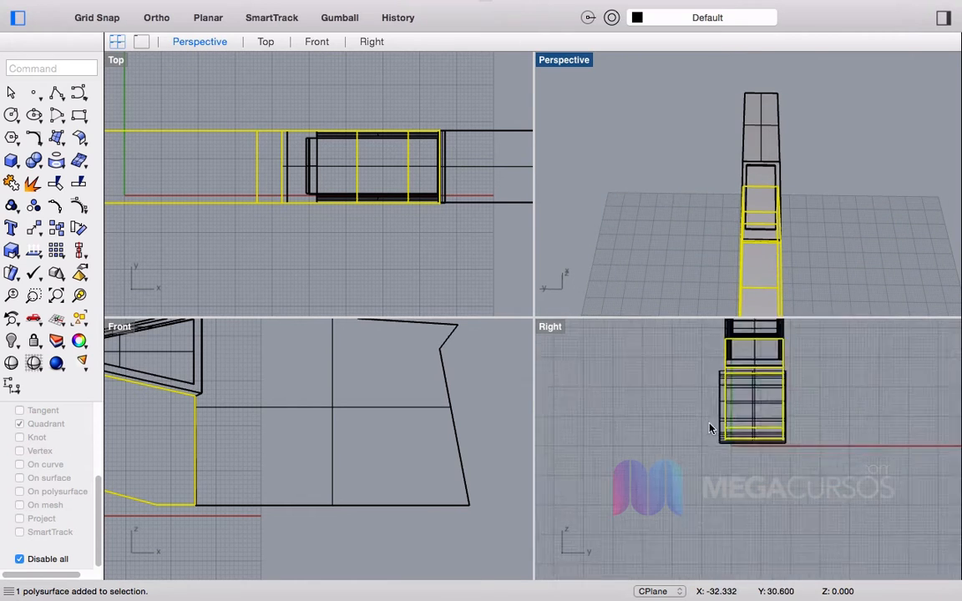
pyautogui.scroll(-6, 317, 419)
pyautogui.moveTo(363, 415); pyautogui.dragTo(387, 412, button='right')
pyautogui.scroll(-7, 314, 205)
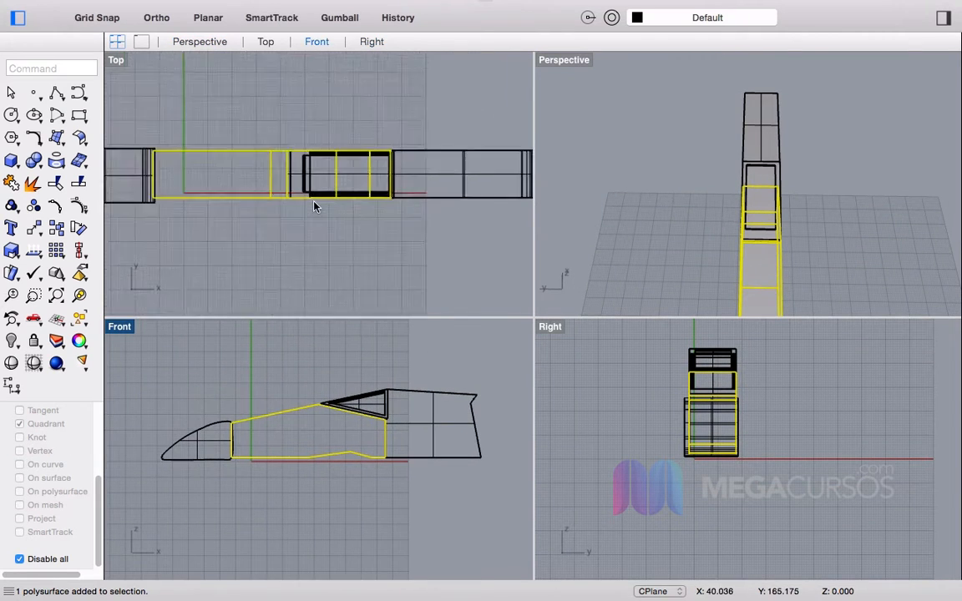
pyautogui.scroll(5, 243, 173)
pyautogui.moveTo(309, 216); pyautogui.dragTo(305, 230, button='right')
pyautogui.click(305, 276)
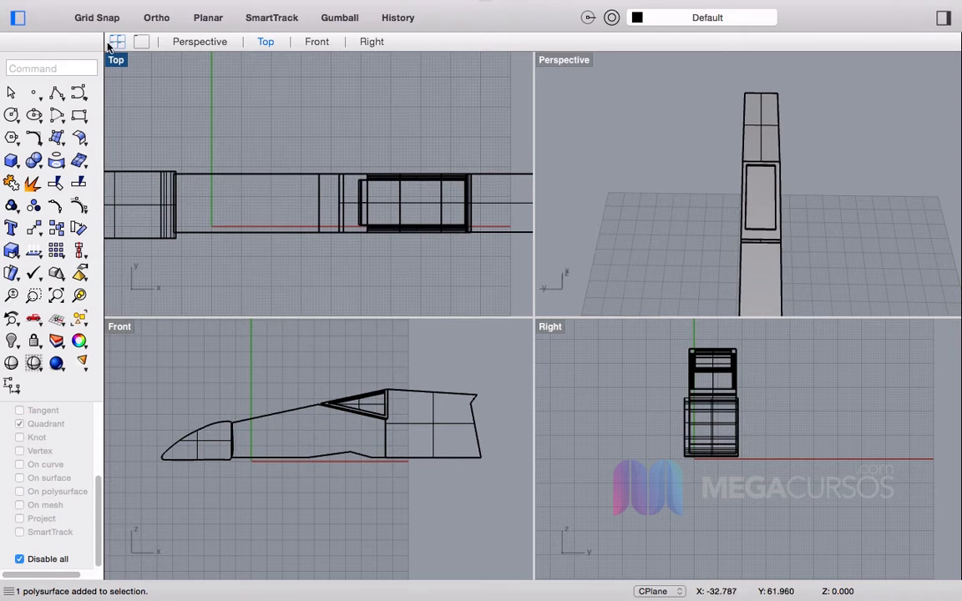
# Step: Draw a two-segment polyline in the Top view, with both ends outside the body's near side and its middle point inside
pyautogui.click(56, 92)
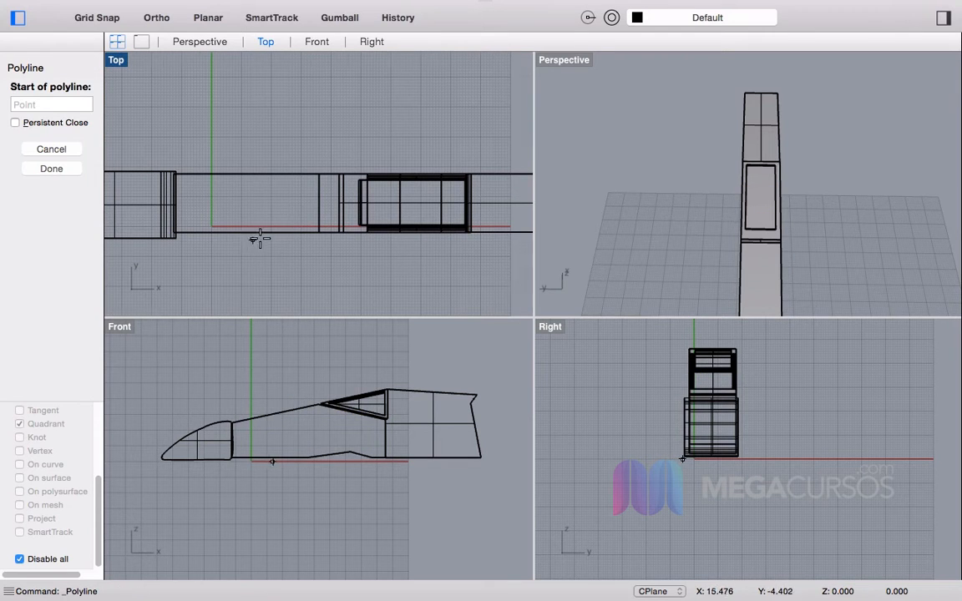
pyautogui.scroll(3, 251, 235)
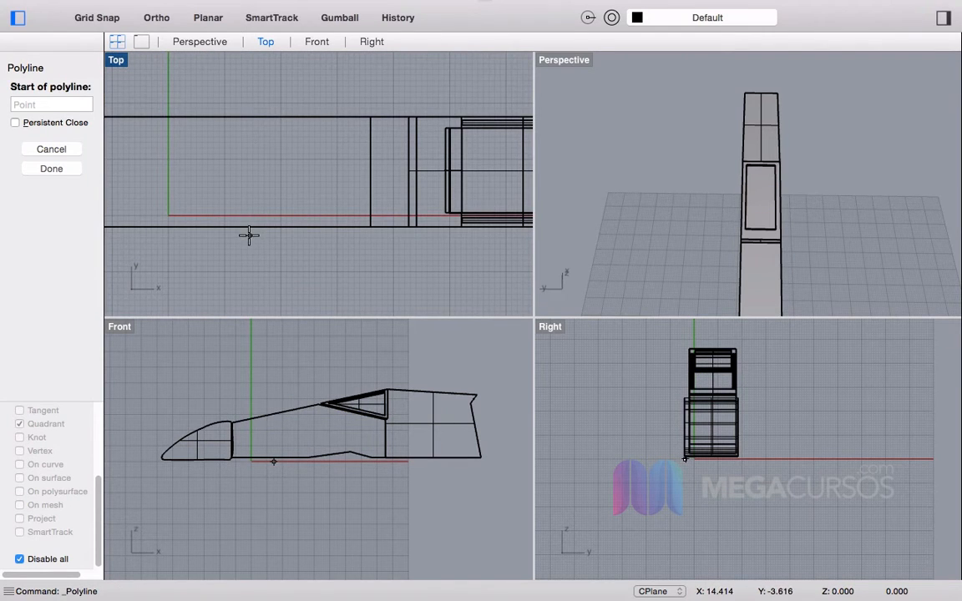
pyautogui.click(249, 236)
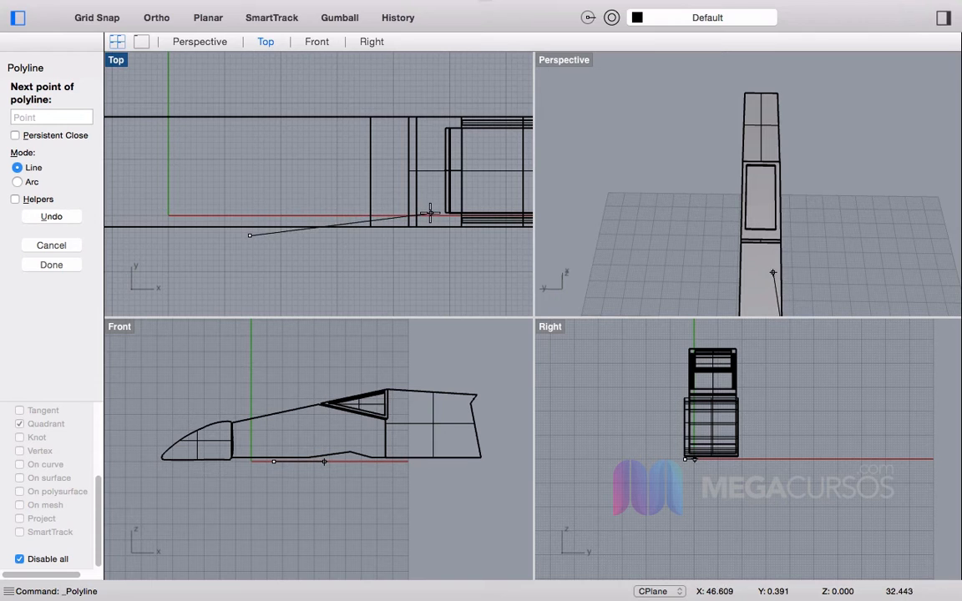
pyautogui.click(430, 213)
pyautogui.moveTo(408, 192); pyautogui.dragTo(232, 149, button='right')
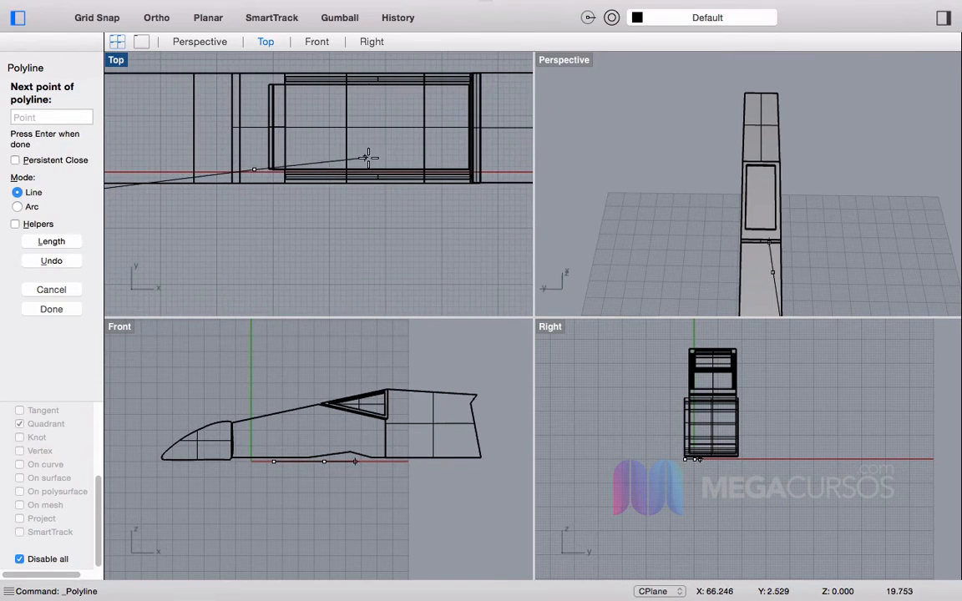
pyautogui.click(431, 188)
pyautogui.rightClick(266, 182)
# Step: Show the polyline's edit points and flatten it by moving the middle point outward and the front endpoint toward the body's side
pyautogui.click(265, 179)
pyautogui.click(55, 205)
pyautogui.scroll(8, 299, 153)
pyautogui.moveTo(167, 206); pyautogui.dragTo(233, 189, button='right')
pyautogui.scroll(6, 236, 189)
pyautogui.scroll(2, 236, 194)
pyautogui.moveTo(254, 185); pyautogui.dragTo(253, 218)
pyautogui.scroll(-5, 263, 227)
pyautogui.scroll(5, 320, 231)
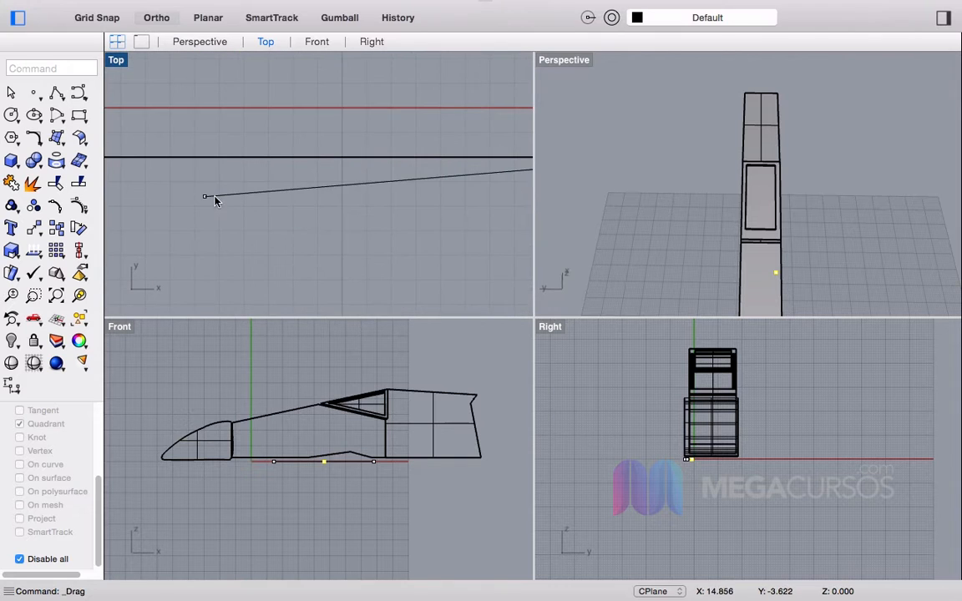
pyautogui.keyDown('shift'); pyautogui.moveTo(207, 198); pyautogui.dragTo(218, 173); pyautogui.keyUp('shift')
pyautogui.press('Escape')
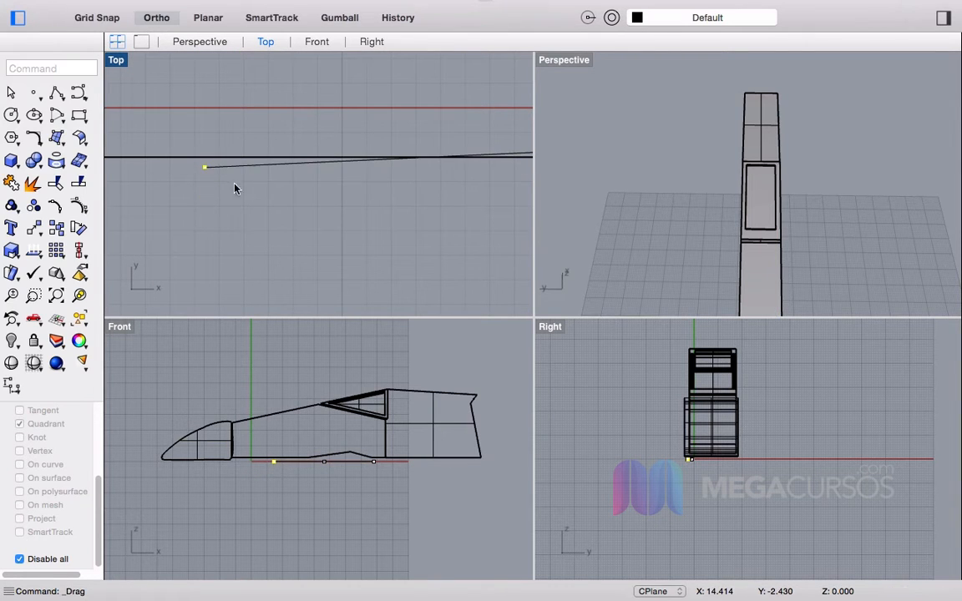
# Step: Extrude the two-segment polyline vertically in the Front view to a height above the wedge's top
pyautogui.moveTo(745, 146); pyautogui.dragTo(677, 106, button='right')
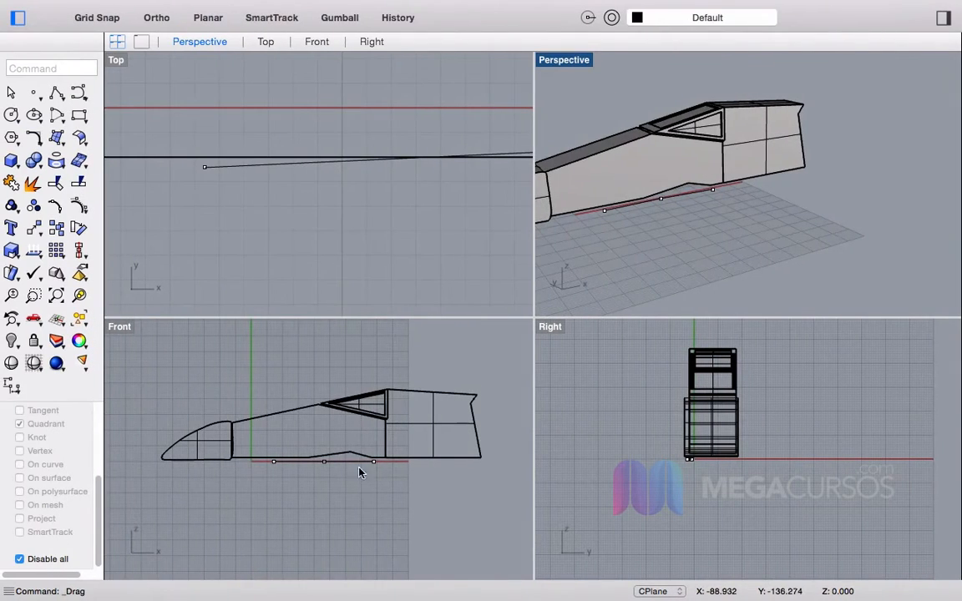
pyautogui.click(344, 463)
pyautogui.click(343, 463)
pyautogui.write('extrudeCrv')
pyautogui.press('Return')
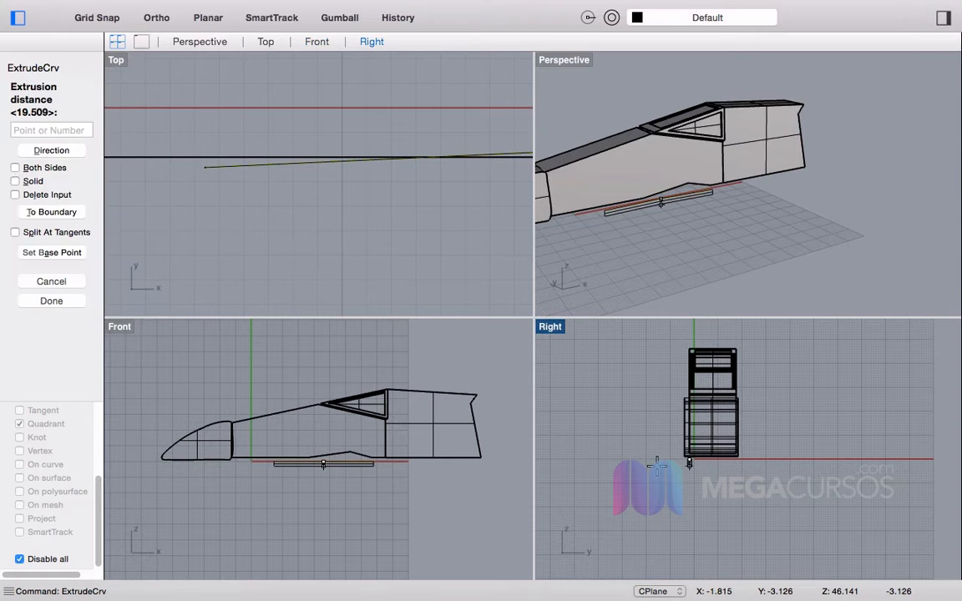
pyautogui.moveTo(681, 251); pyautogui.dragTo(721, 207, button='right')
pyautogui.click(340, 365)
# Step: Rotate the extruded side surface in the Right view about 2 degrees, leaning its top outward from the body
pyautogui.scroll(-1, 280, 185)
pyautogui.moveTo(685, 409); pyautogui.dragTo(683, 478, button='right')
pyautogui.write('Rotate')
pyautogui.press('Return')
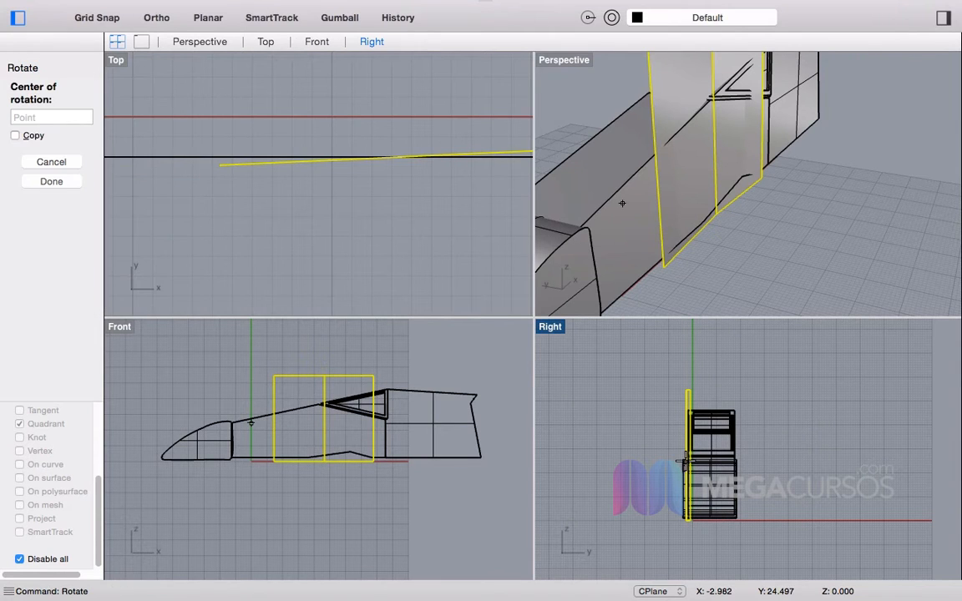
pyautogui.click(695, 532)
pyautogui.click(692, 360)
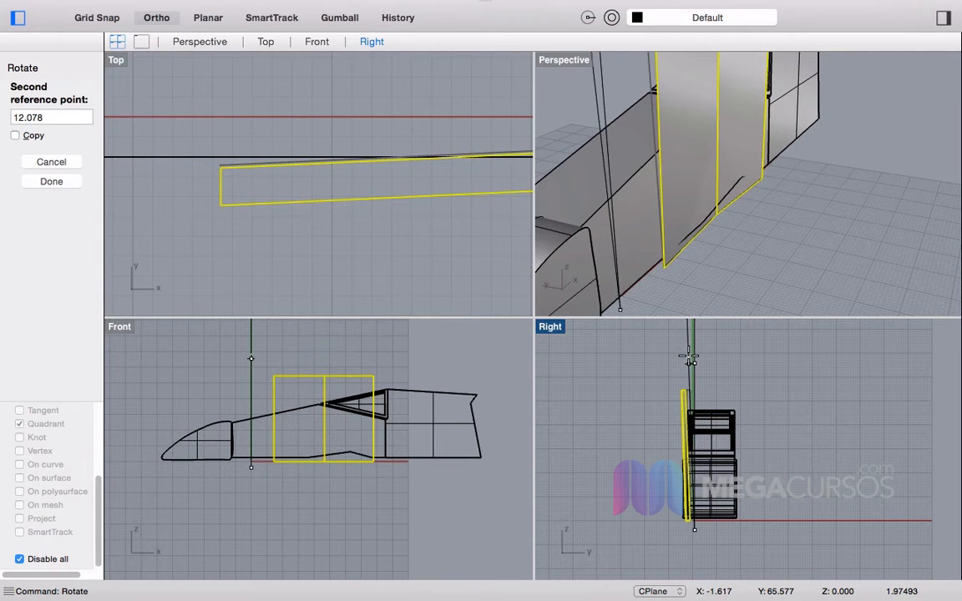
pyautogui.click(689, 358)
pyautogui.scroll(5, 695, 535)
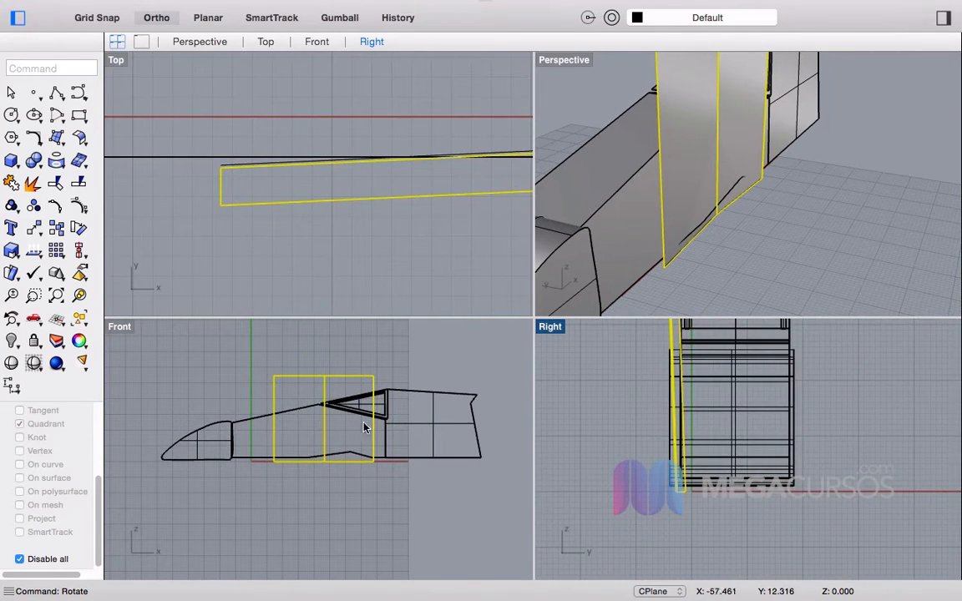
# Step: Try to move the tilted side surface outward from the body in the Right view, and undo that move
pyautogui.moveTo(376, 201); pyautogui.dragTo(427, 229, button='right')
pyautogui.moveTo(689, 451); pyautogui.dragTo(662, 452)
pyautogui.press('super+z')
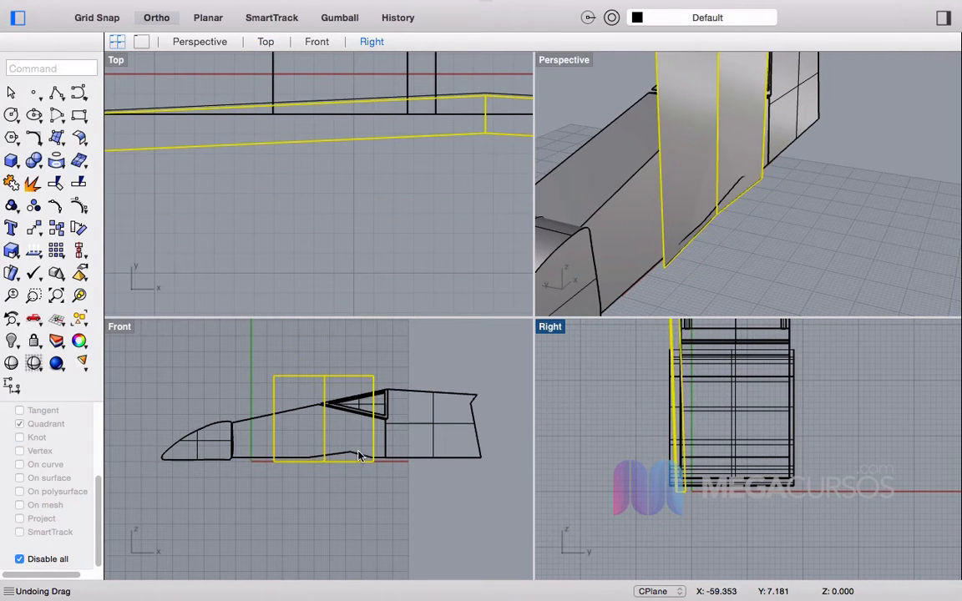
# Step: Move the tilted side surface rearward along the body in the Front view so that it spans the wedge
pyautogui.moveTo(331, 453); pyautogui.dragTo(358, 449)
pyautogui.moveTo(865, 218); pyautogui.dragTo(809, 197, button='right')
pyautogui.scroll(5, 728, 180)
pyautogui.moveTo(800, 145); pyautogui.dragTo(736, 143, button='right')
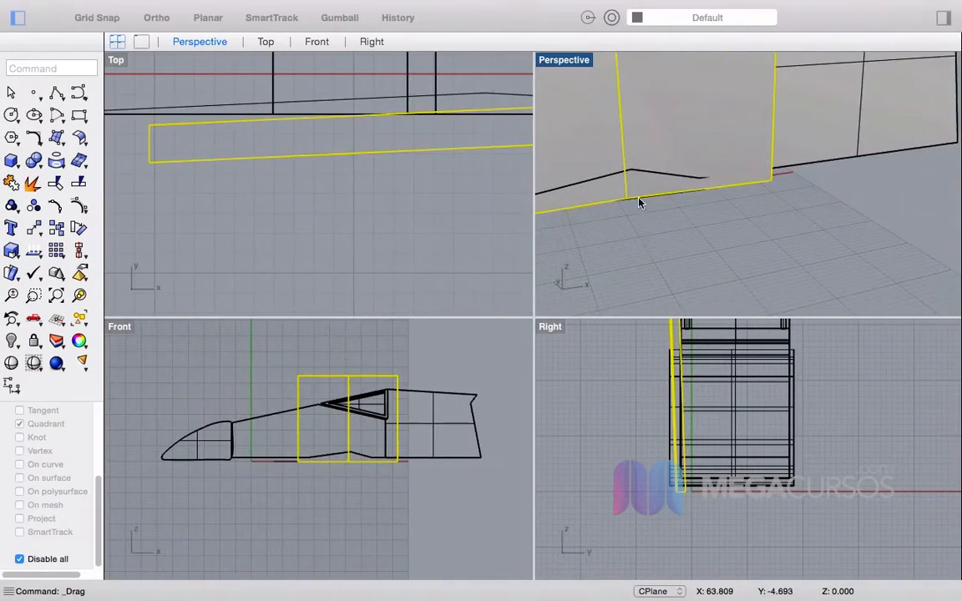
# Step: Paste a copy of the tilted side surface and rotate it half a turn in the Top view
pyautogui.moveTo(640, 204); pyautogui.dragTo(780, 193, button='right')
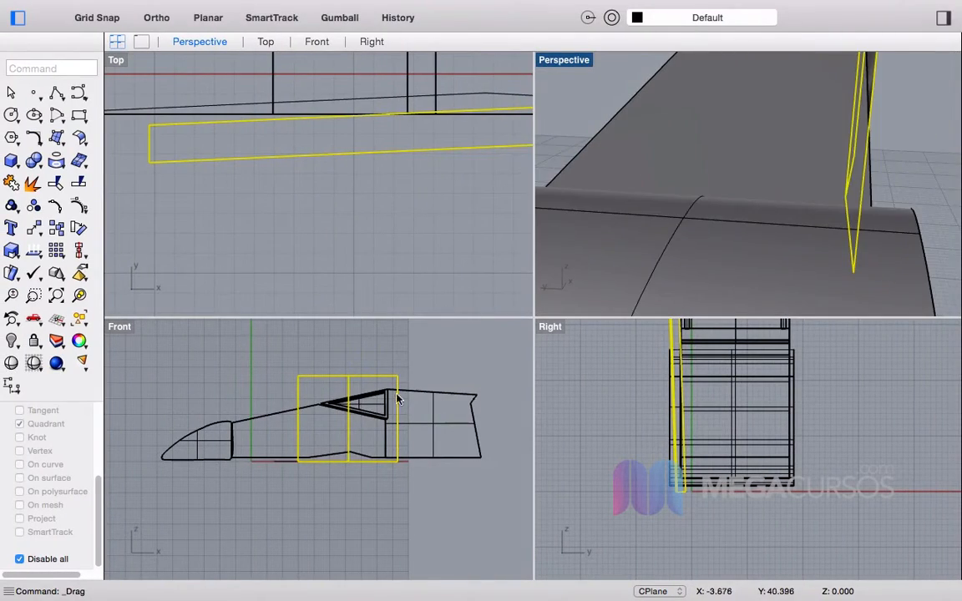
pyautogui.scroll(-6, 366, 262)
pyautogui.moveTo(400, 115); pyautogui.dragTo(343, 183, button='right')
pyautogui.scroll(-6, 342, 183)
pyautogui.moveTo(423, 182); pyautogui.dragTo(389, 216, button='right')
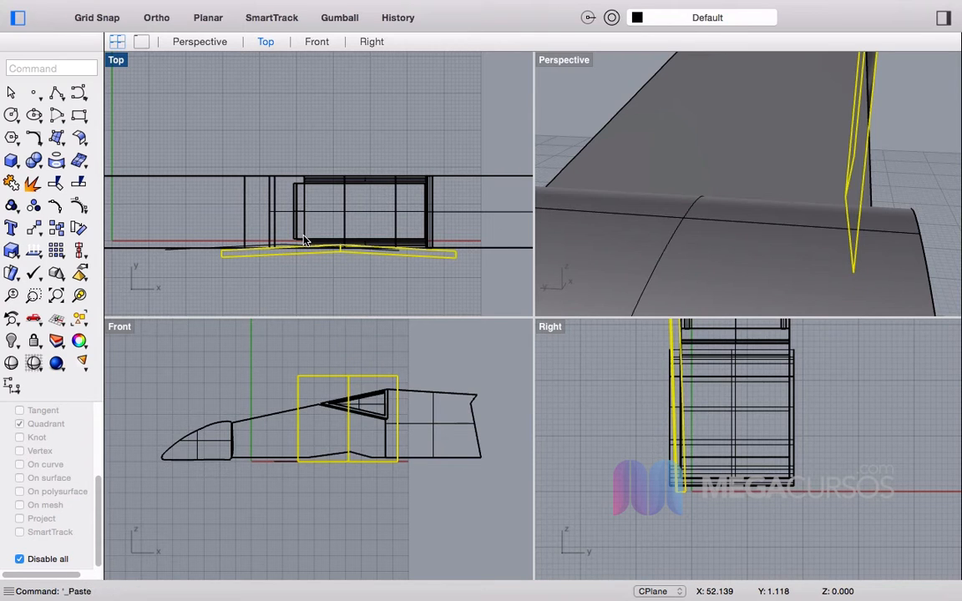
pyautogui.write('Rotate')
pyautogui.press('Return')
pyautogui.click(462, 260)
pyautogui.keyDown('shift'); pyautogui.click(223, 260); pyautogui.keyUp('shift')
pyautogui.keyDown('shift'); pyautogui.click(485, 275); pyautogui.keyUp('shift')
pyautogui.moveTo(484, 274); pyautogui.dragTo(248, 245)
# Step: Move the rotated copy across to the body's opposite side in the Top view and shift it slightly outward
pyautogui.moveTo(403, 247); pyautogui.dragTo(393, 179)
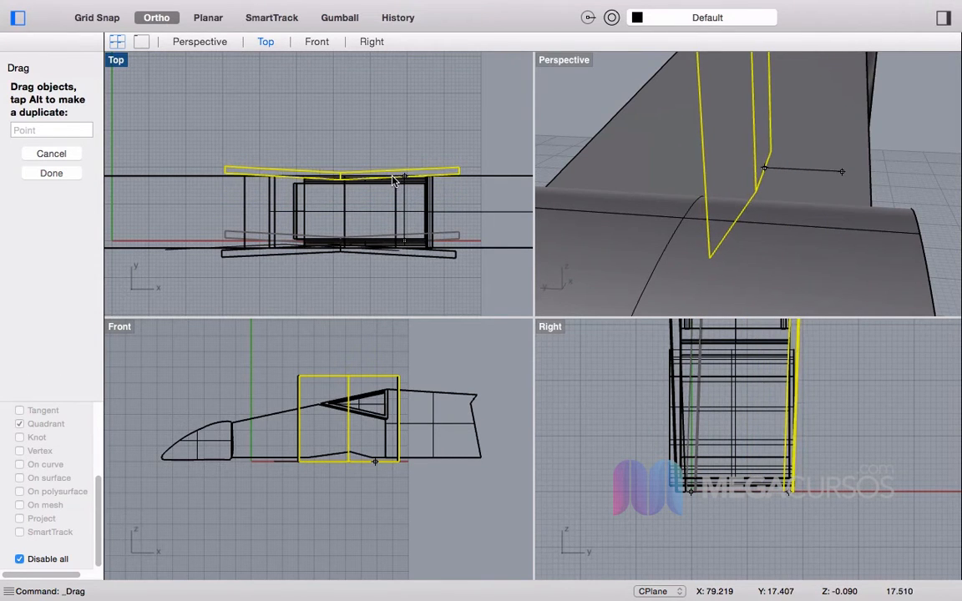
pyautogui.scroll(3, 337, 167)
pyautogui.scroll(-10, 714, 176)
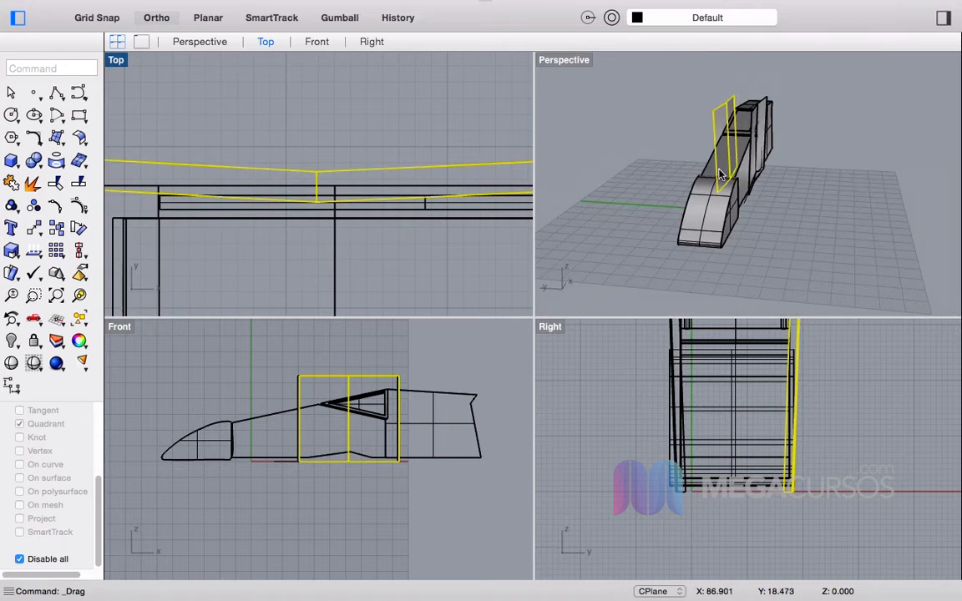
pyautogui.click(843, 186)
pyautogui.moveTo(843, 186); pyautogui.dragTo(913, 177, button='right')
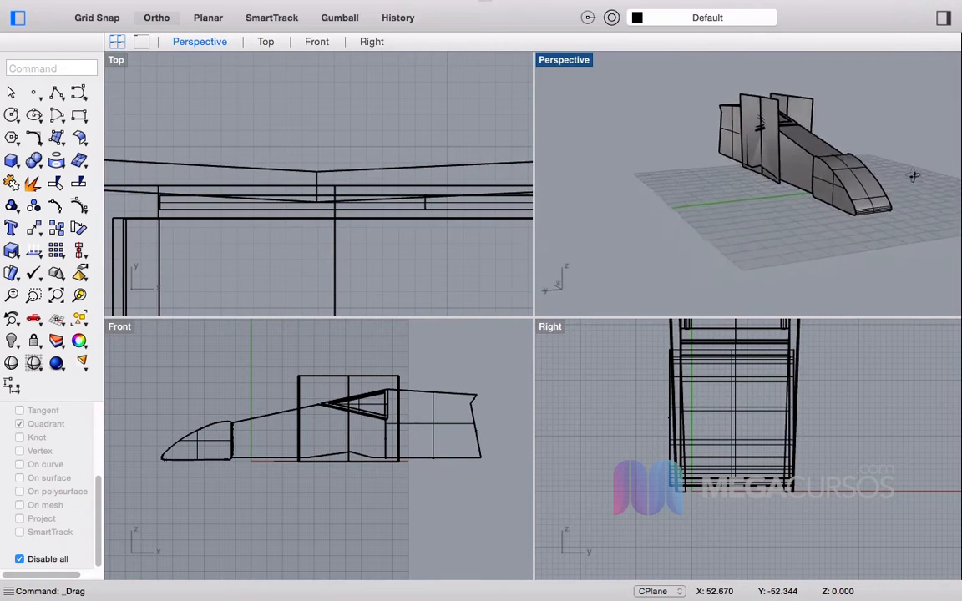
pyautogui.scroll(10, 786, 166)
pyautogui.moveTo(786, 166); pyautogui.dragTo(706, 143, button='right')
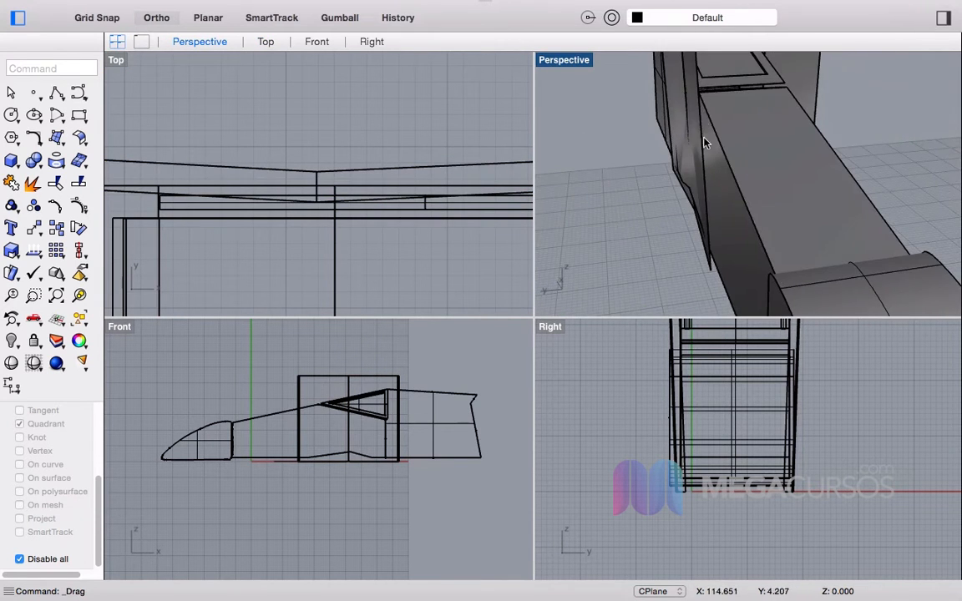
pyautogui.click(332, 172)
pyautogui.moveTo(332, 176)
pyautogui.keyDown('shift'); pyautogui.mouseDown()
pyautogui.moveTo(333, 164)
pyautogui.moveTo(335, 173)
pyautogui.mouseUp(); pyautogui.keyUp('shift')
pyautogui.moveTo(626, 185); pyautogui.dragTo(737, 196, button='right')
pyautogui.press('Escape')
pyautogui.scroll(-5, 736, 197)
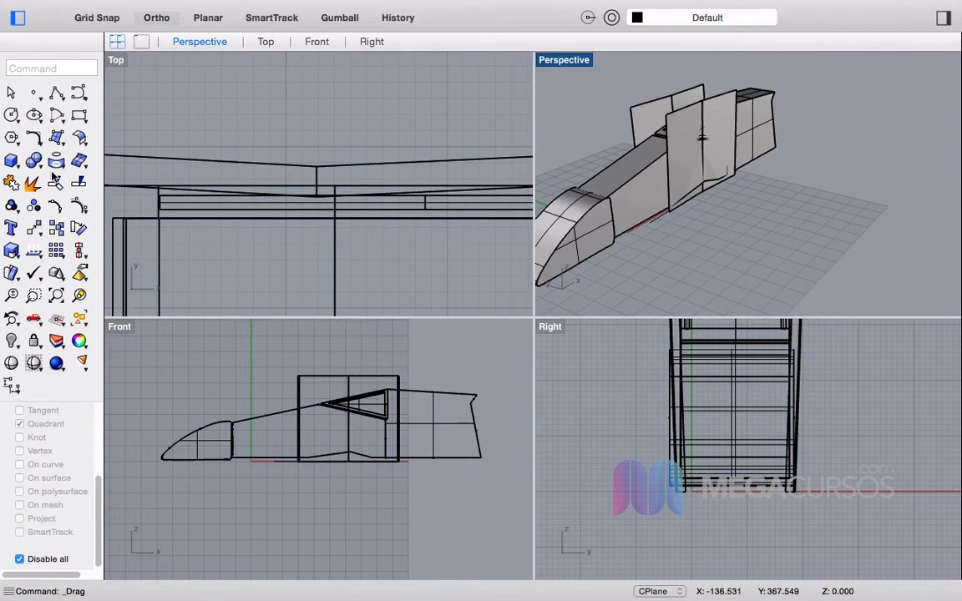
# Step: Split the sloped body using both tilted side surfaces as cutting objects
pyautogui.click(80, 185)
pyautogui.scroll(5, 692, 91)
pyautogui.moveTo(691, 154); pyautogui.dragTo(707, 142, button='right')
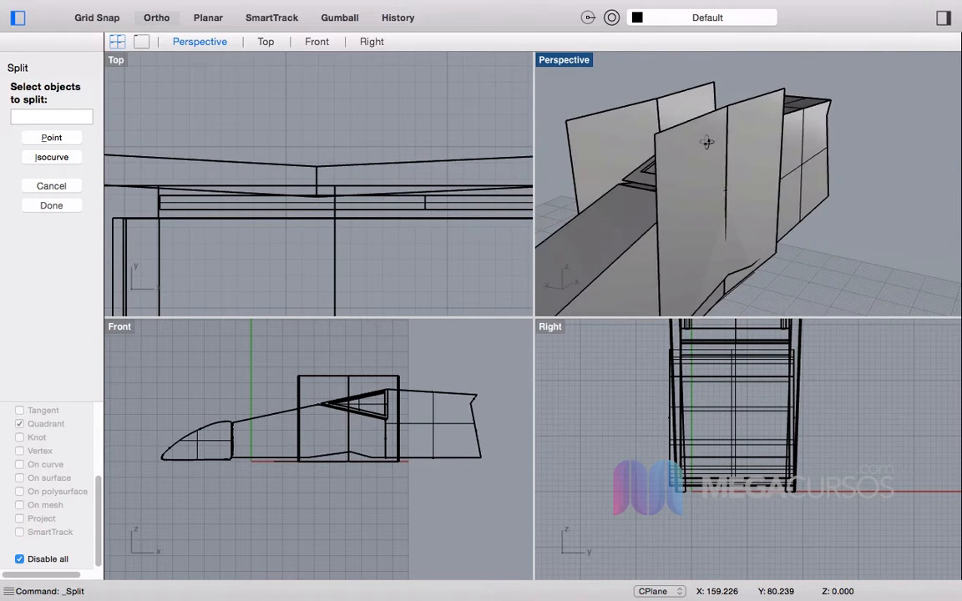
pyautogui.scroll(4, 636, 263)
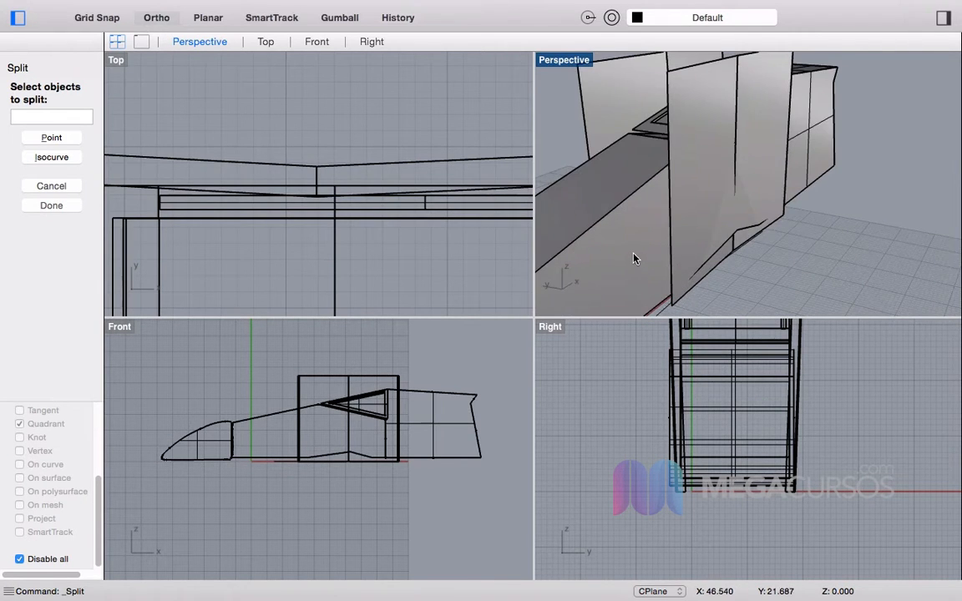
pyautogui.click(639, 220)
pyautogui.press('Return')
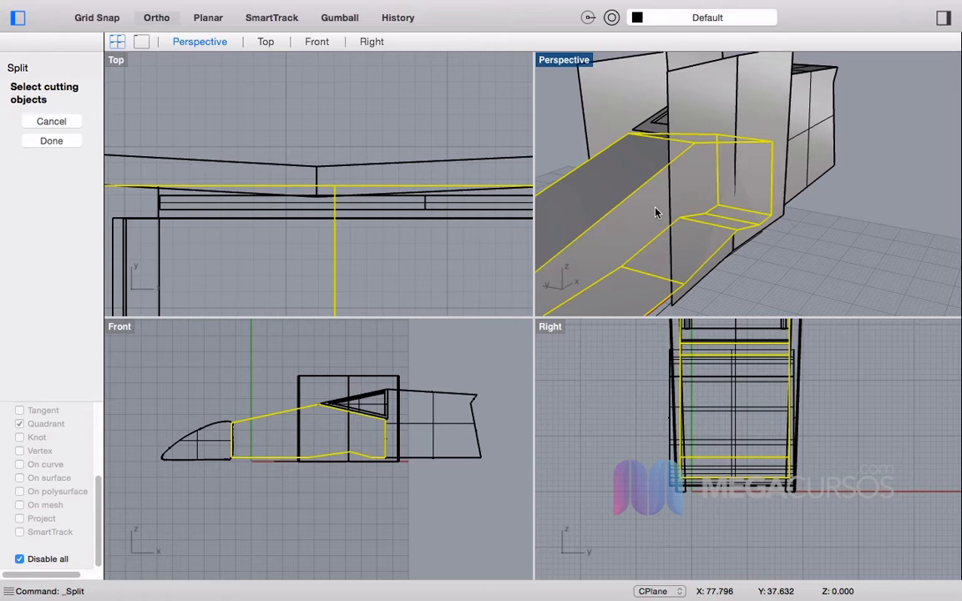
pyautogui.click(702, 87)
pyautogui.click(629, 93)
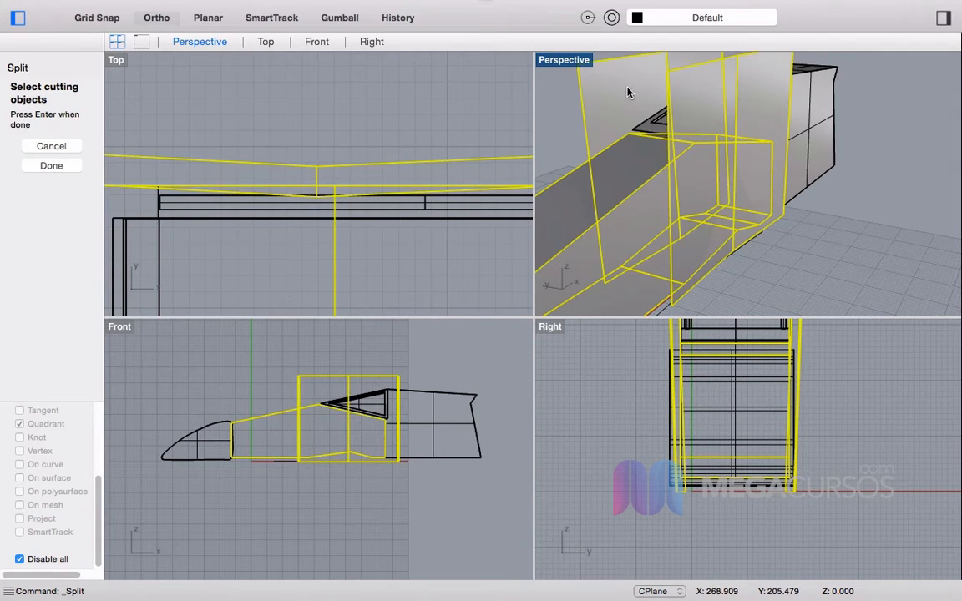
pyautogui.press('Return')
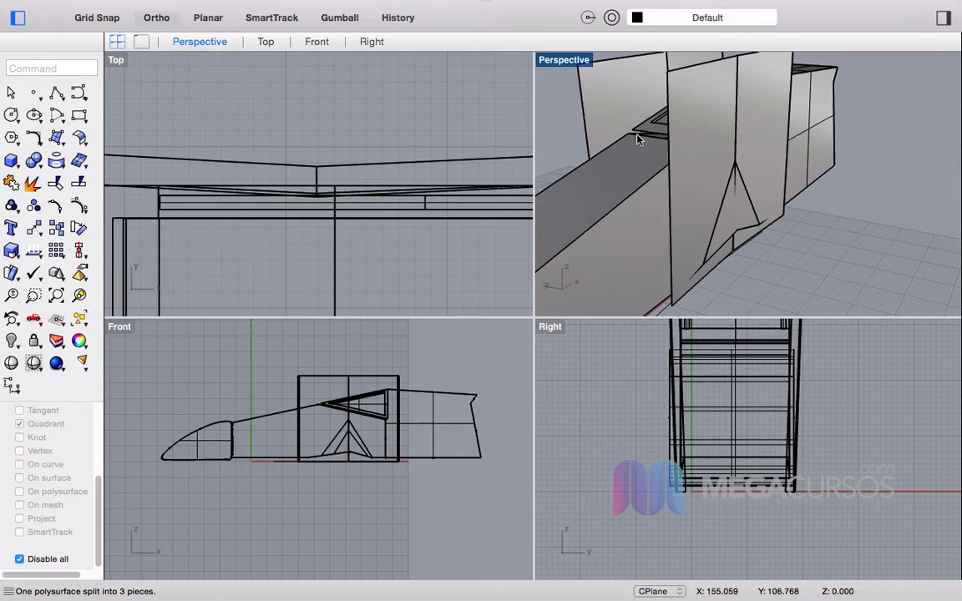
# Step: Split both tilted side surfaces using the sloped body as the cutting object
pyautogui.press('Return')
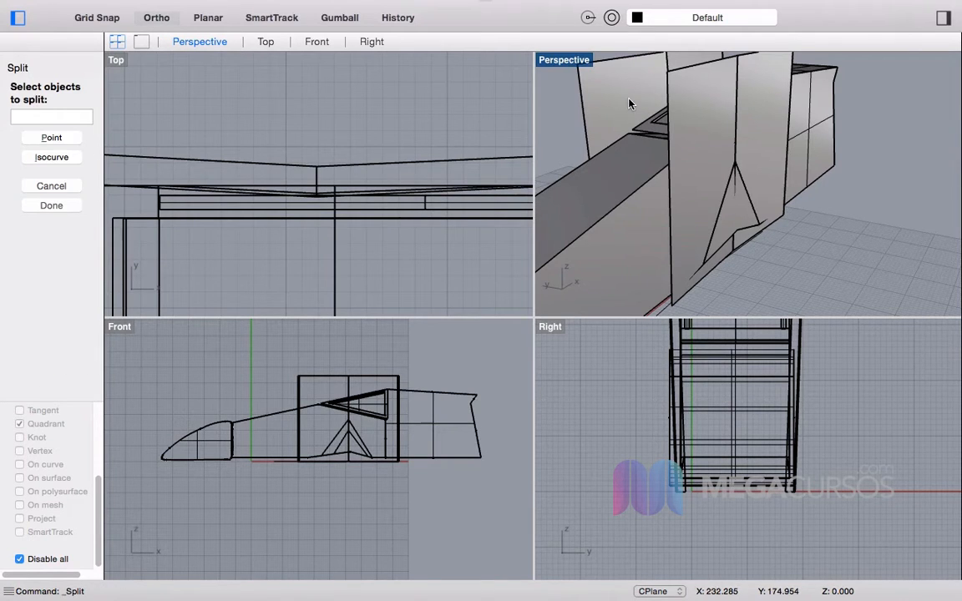
pyautogui.click(632, 98)
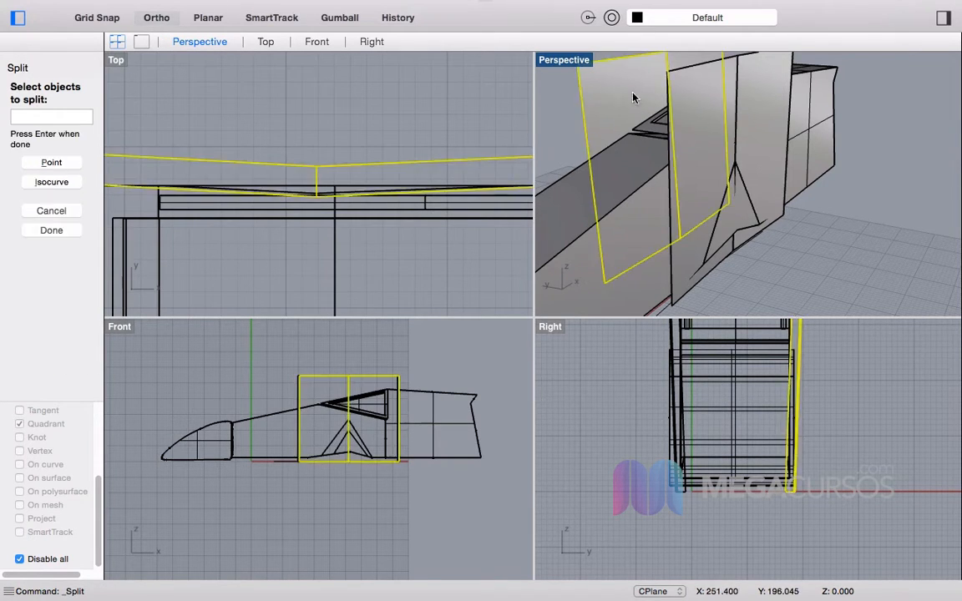
pyautogui.click(747, 91)
pyautogui.press('Return')
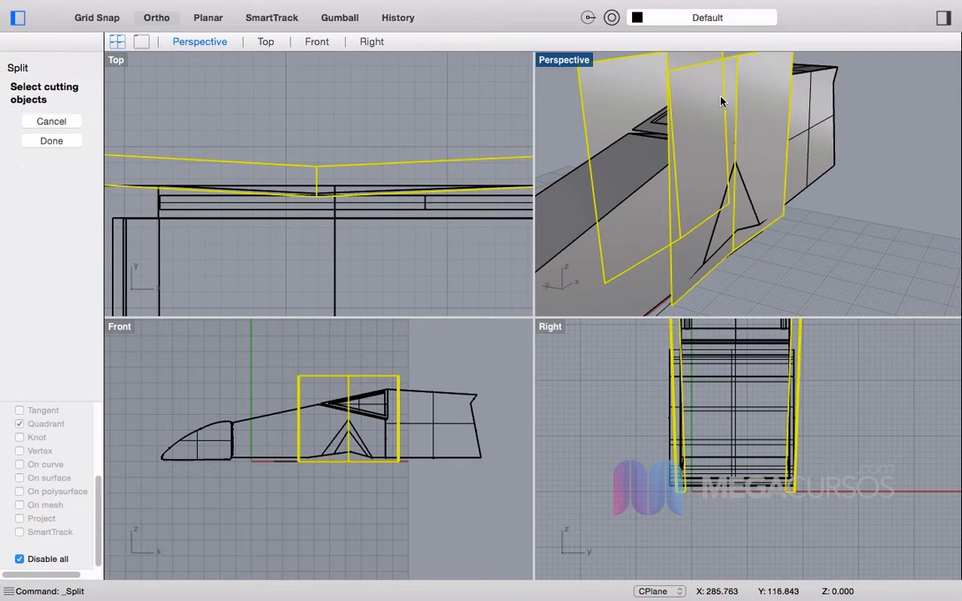
pyautogui.click(580, 240)
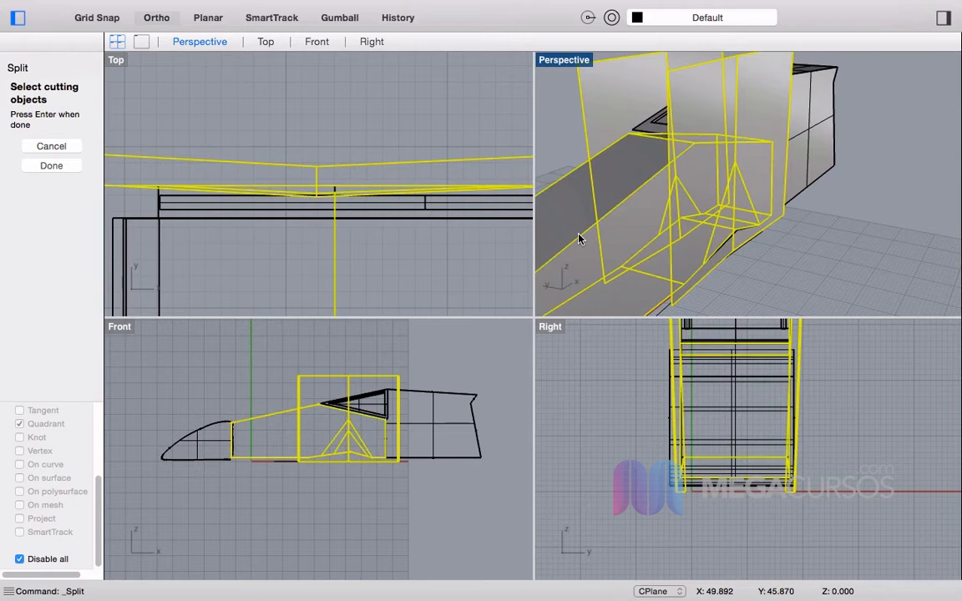
pyautogui.press('Return')
# Step: Delete the leftover outer pieces of the split side surfaces around the body
pyautogui.click(749, 66)
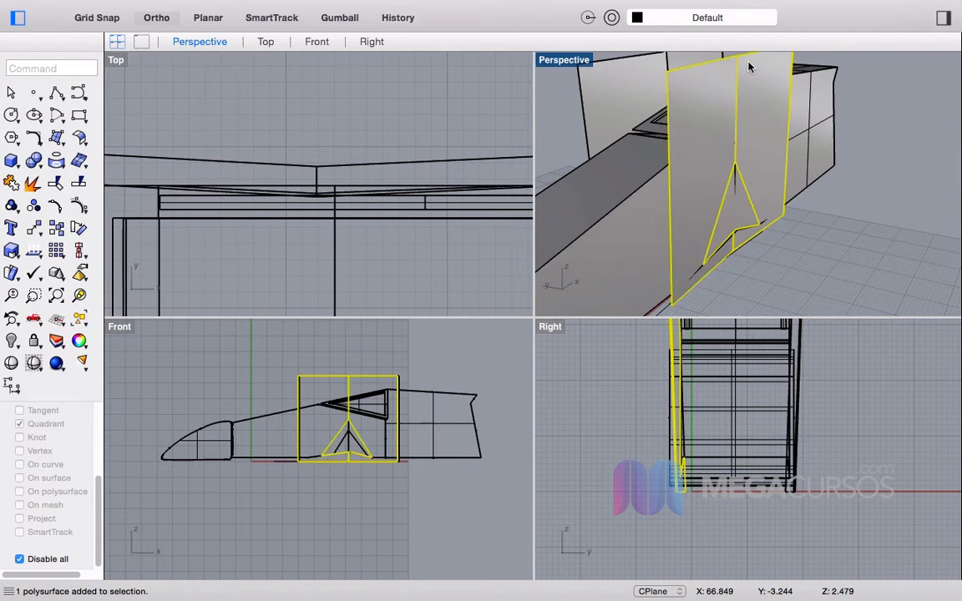
pyautogui.press('Delete')
pyautogui.click(738, 225)
pyautogui.press('Delete')
pyautogui.moveTo(726, 218); pyautogui.dragTo(854, 211, button='right')
pyautogui.scroll(8, 789, 215)
pyautogui.click(766, 221)
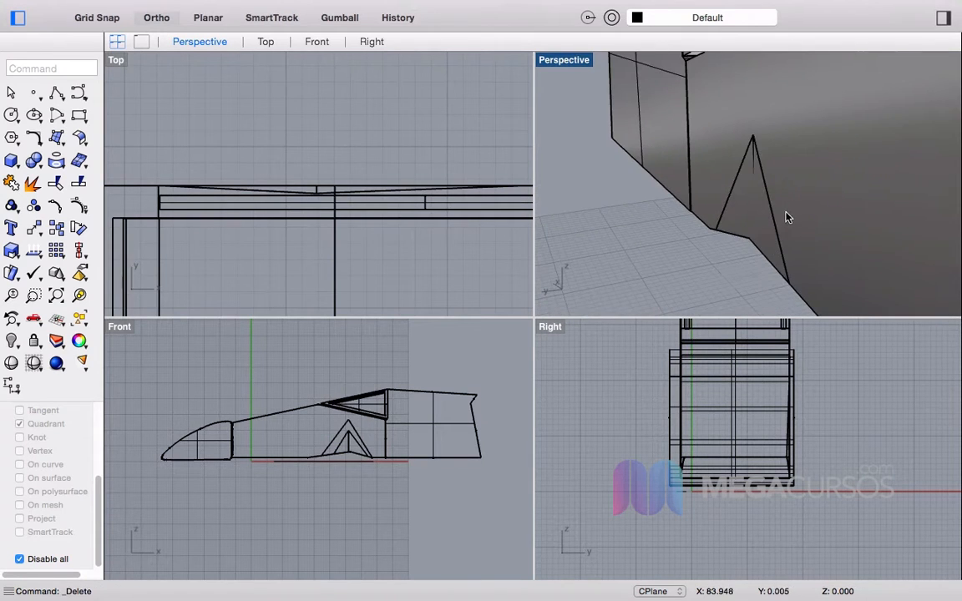
pyautogui.press('Escape')
# Step: Try to delete the triangular pieces cut from the body's side, and undo the latest deletions
pyautogui.moveTo(767, 220); pyautogui.dragTo(617, 203, button='right')
pyautogui.click(685, 186)
pyautogui.press('Delete')
pyautogui.press('super+z')
pyautogui.moveTo(650, 172); pyautogui.dragTo(722, 152, button='right')
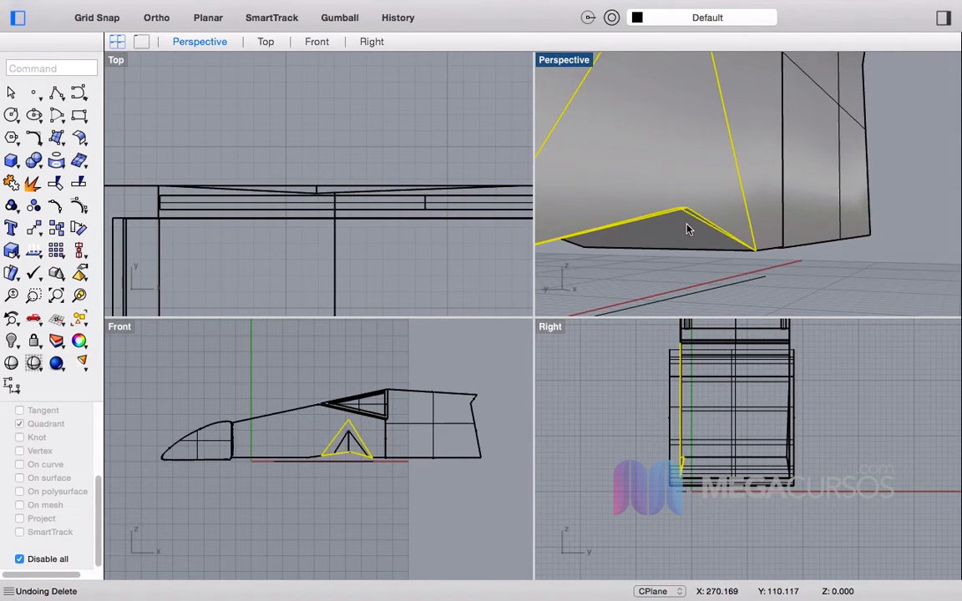
pyautogui.keyDown('shift'); pyautogui.click(680, 228); pyautogui.keyUp('shift')
pyautogui.scroll(-10, 715, 197)
pyautogui.keyDown('shift'); pyautogui.click(716, 183); pyautogui.keyUp('shift')
pyautogui.press('super+z')
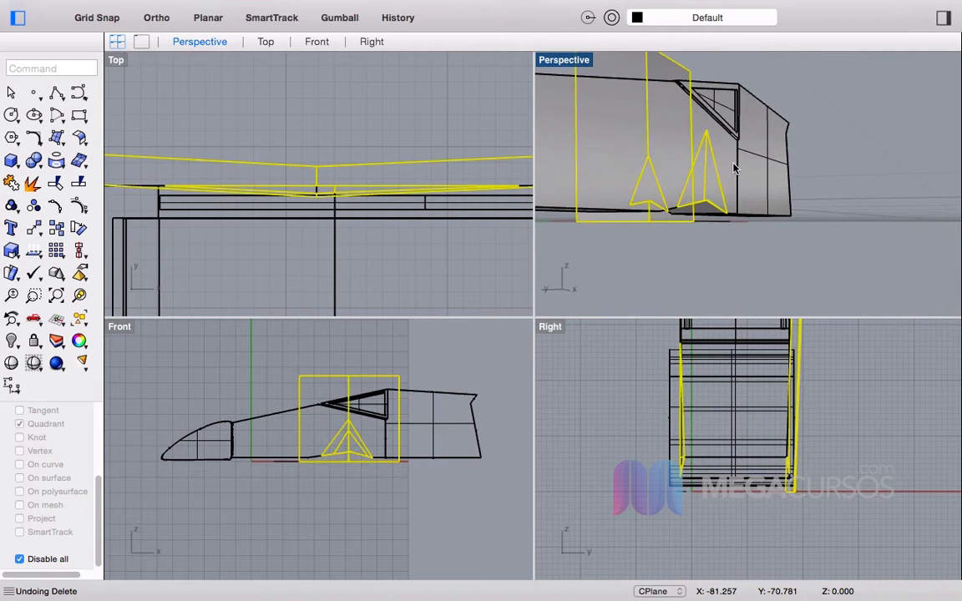
# Step: Delete the far side surface's outer piece and the triangular body piece covering the recess
pyautogui.moveTo(734, 169); pyautogui.dragTo(730, 190, button='right')
pyautogui.scroll(5, 727, 162)
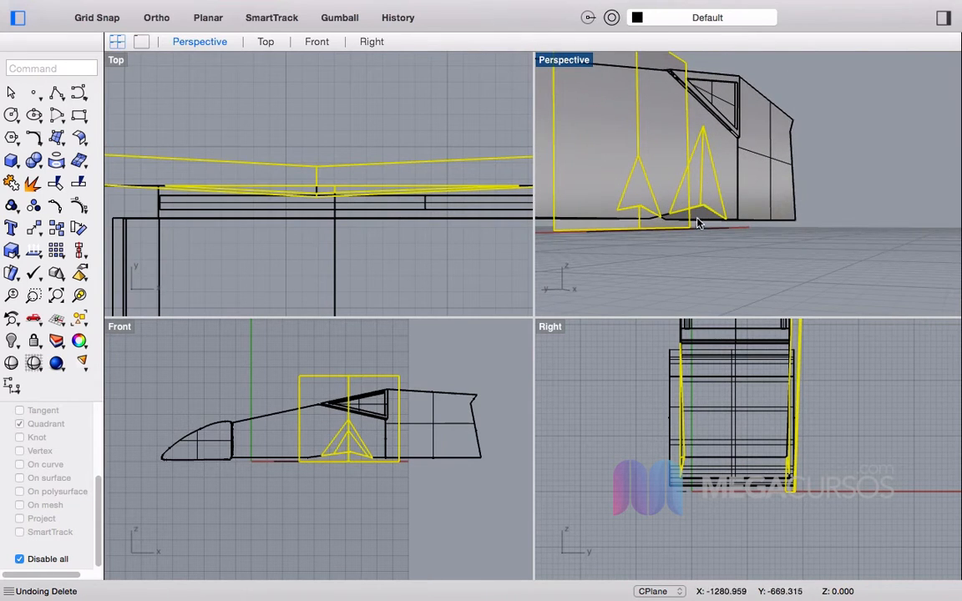
pyautogui.moveTo(631, 187); pyautogui.dragTo(687, 208, button='right')
pyautogui.press('Escape')
pyautogui.click(720, 143)
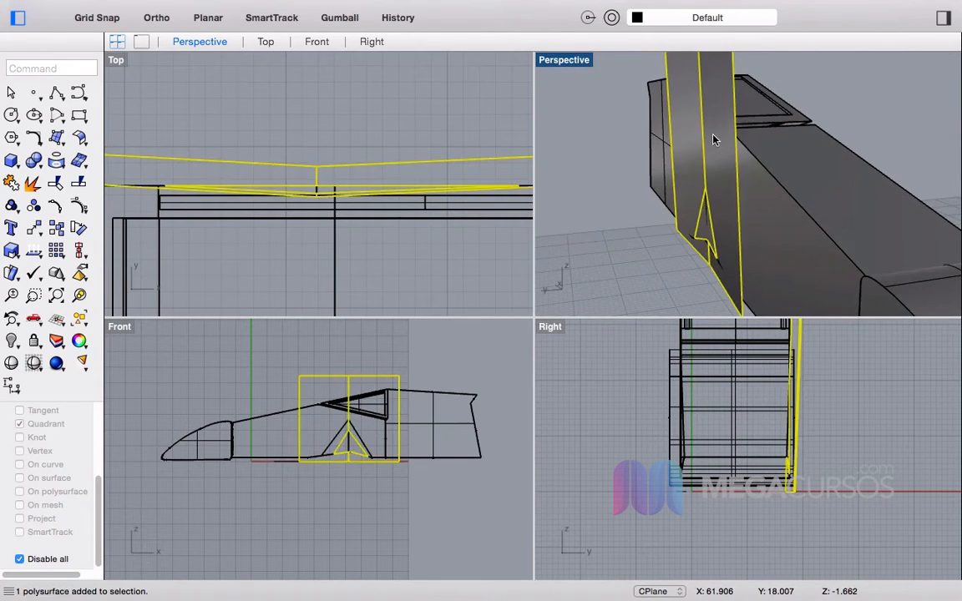
pyautogui.press('Delete')
pyautogui.moveTo(787, 178); pyautogui.dragTo(683, 221, button='right')
pyautogui.scroll(5, 702, 175)
pyautogui.click(704, 180)
pyautogui.press('Delete')
# Step: Examine the shape and placement of the triangular recess on the body's side from several angles
pyautogui.moveTo(654, 170); pyautogui.dragTo(773, 180, button='right')
pyautogui.scroll(4, 706, 144)
pyautogui.scroll(-6, 697, 189)
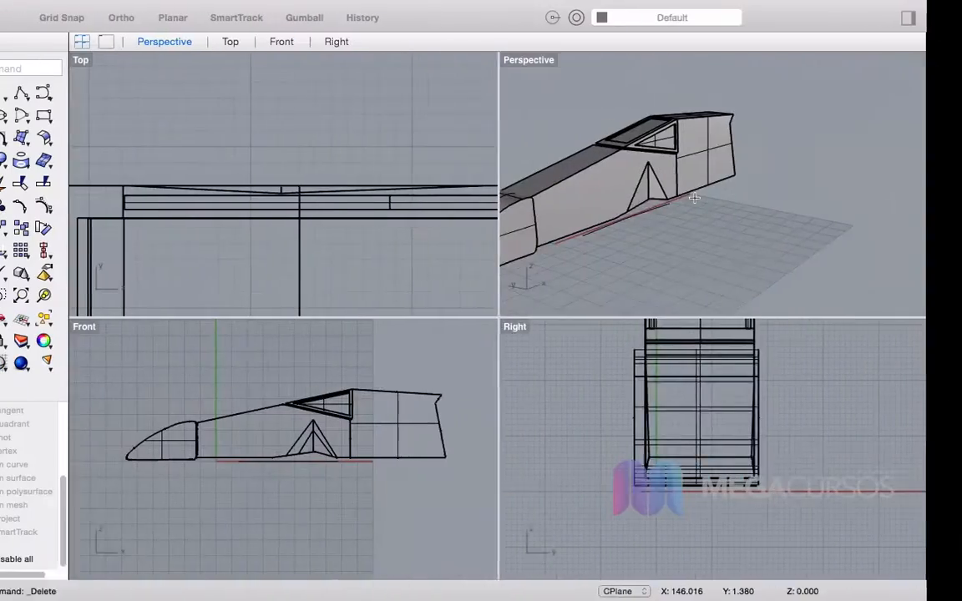
pyautogui.moveTo(694, 198); pyautogui.dragTo(629, 221, button='right')
pyautogui.scroll(2, 612, 180)
pyautogui.moveTo(612, 181); pyautogui.dragTo(629, 112, button='right')
pyautogui.scroll(6, 637, 184)
pyautogui.moveTo(637, 184); pyautogui.dragTo(682, 258, button='right')
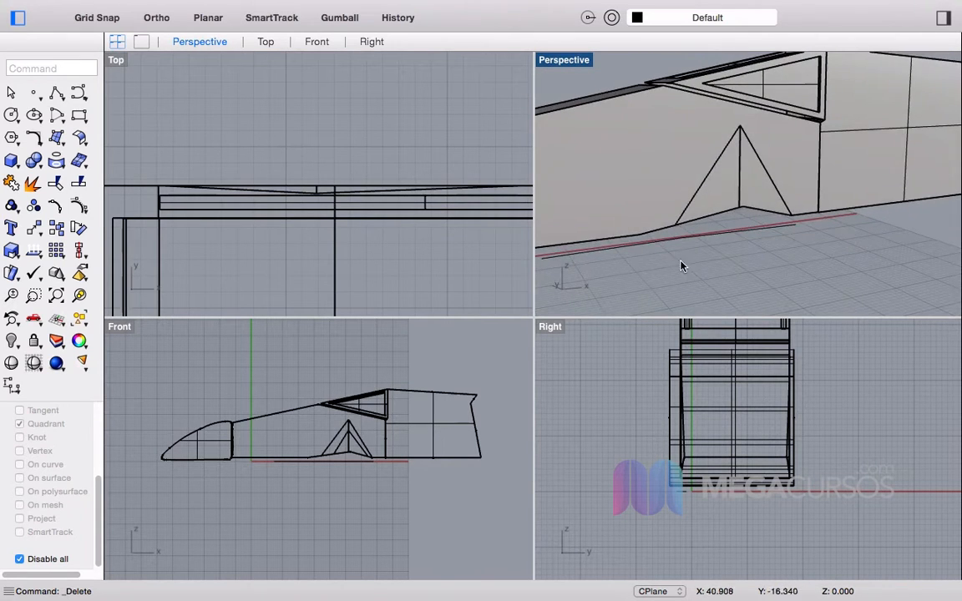
# Step: Undo the deletions, splits, pasted copy and tilted side surface, going back to the editable two-segment polyline
pyautogui.press('super+z')
pyautogui.press('super+z')
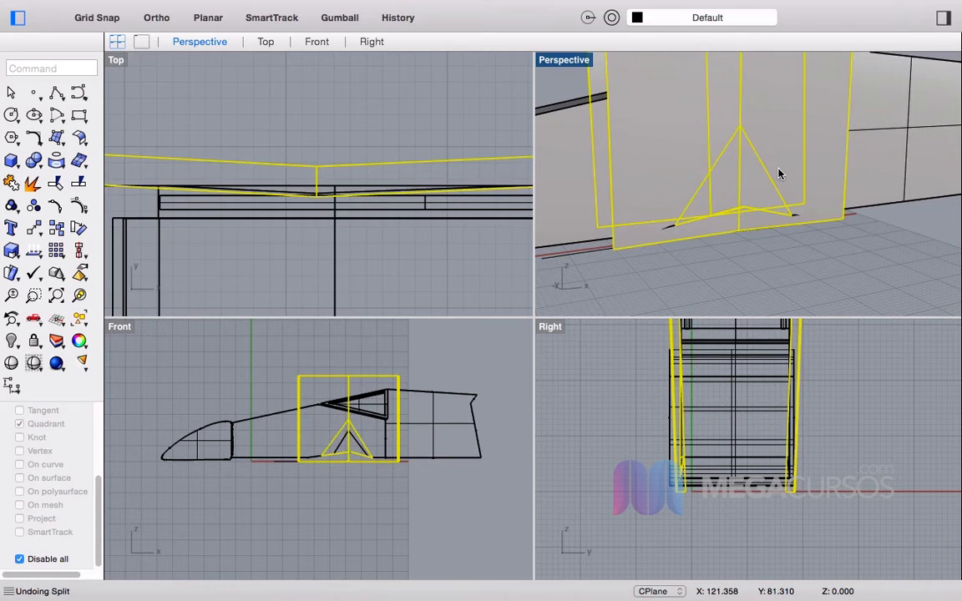
pyautogui.press('super+z')
pyautogui.press('super+z')
pyautogui.press('super+z')
pyautogui.press('super+z')
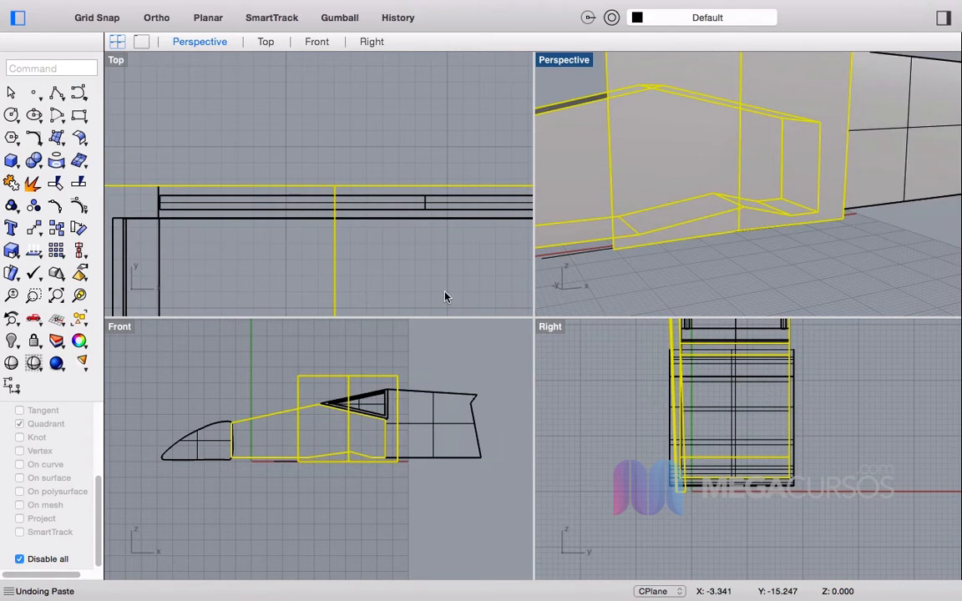
pyautogui.press('super+z')
pyautogui.press('super+z')
pyautogui.press('super+z')
pyautogui.press('super+z')
pyautogui.click(746, 252)
# Step: Move the polyline's front end point forward and slightly toward the body in the Top view
pyautogui.scroll(-14, 277, 183)
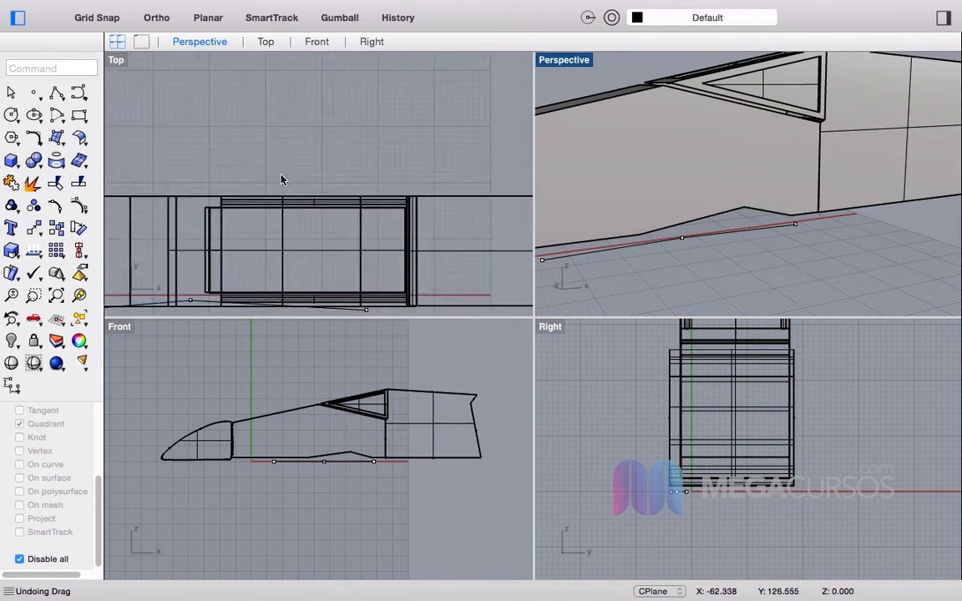
pyautogui.scroll(8, 263, 280)
pyautogui.moveTo(284, 214); pyautogui.dragTo(324, 217, button='right')
pyautogui.scroll(-8, 324, 218)
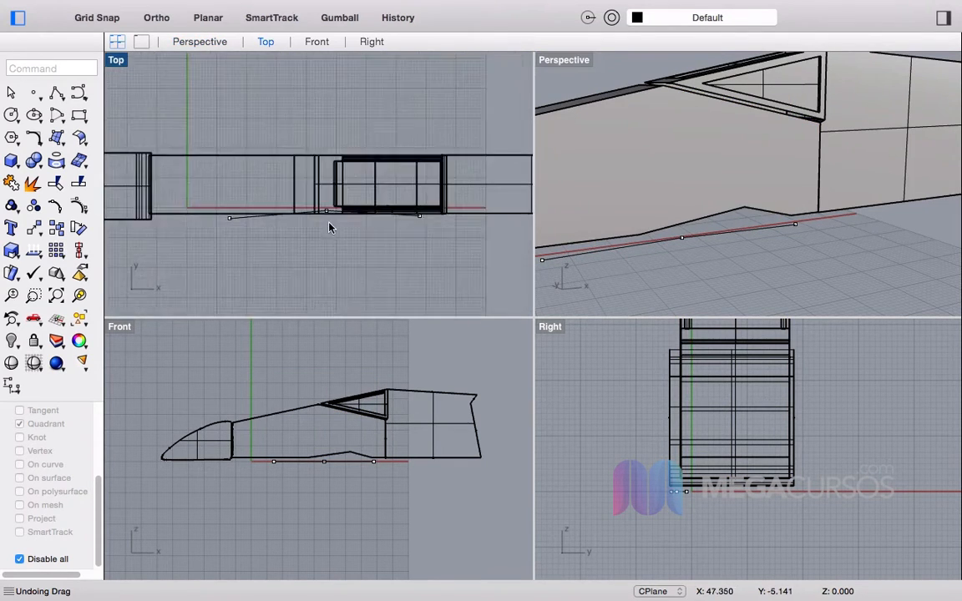
pyautogui.scroll(8, 270, 215)
pyautogui.click(198, 229)
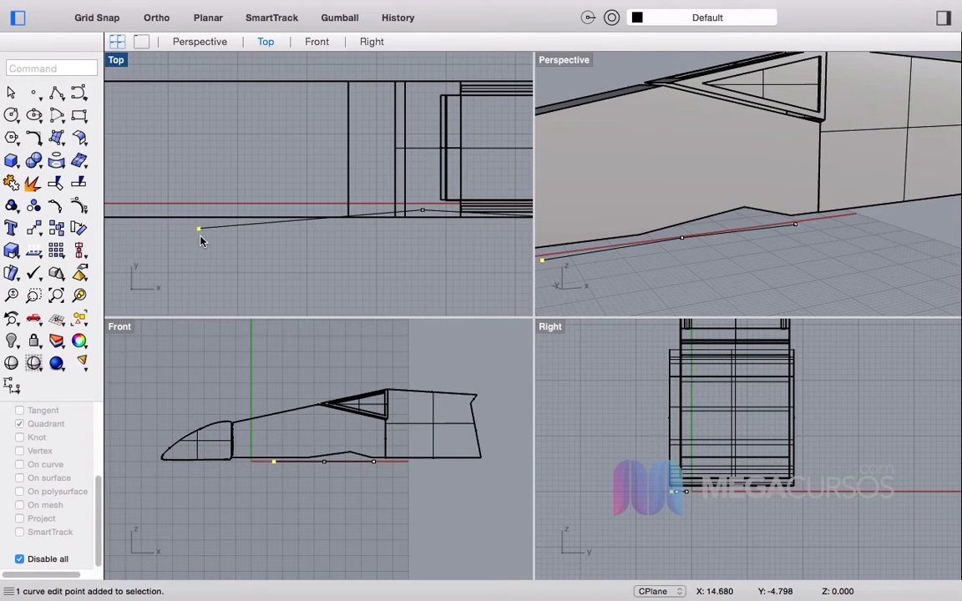
pyautogui.scroll(6, 253, 236)
pyautogui.scroll(-4, 274, 224)
pyautogui.moveTo(222, 224); pyautogui.dragTo(164, 215)
# Step: Move the polyline's middle point forward and deeper into the body in the Top view, and nudge the front end point farther forward
pyautogui.moveTo(299, 225); pyautogui.dragTo(268, 225, button='right')
pyautogui.moveTo(466, 204); pyautogui.dragTo(409, 187)
pyautogui.scroll(-3, 355, 206)
pyautogui.scroll(-2, 355, 206)
pyautogui.scroll(8, 367, 213)
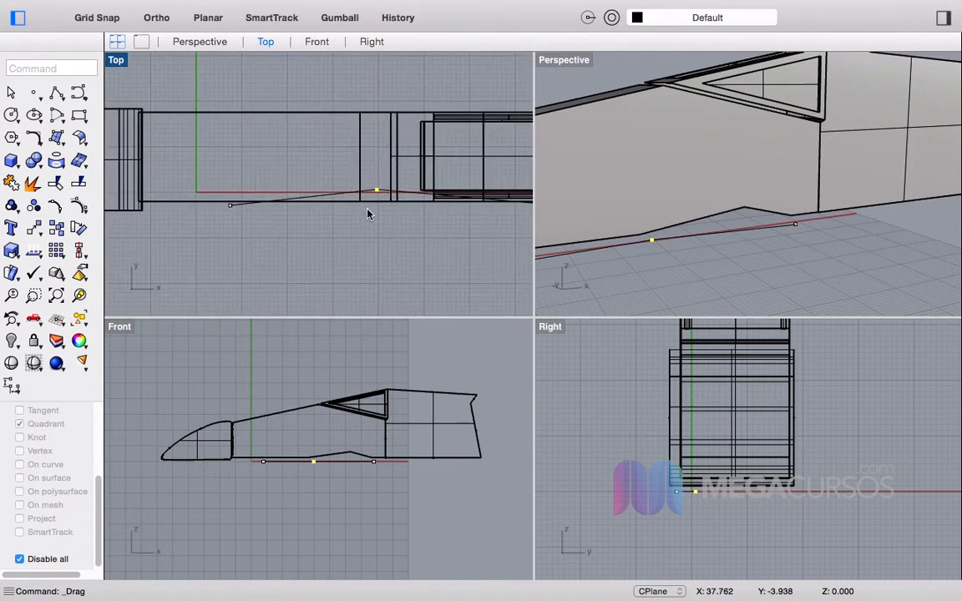
pyautogui.moveTo(294, 214); pyautogui.dragTo(446, 226, button='right')
pyautogui.moveTo(309, 216); pyautogui.dragTo(295, 214)
pyautogui.moveTo(389, 240); pyautogui.dragTo(163, 237, button='right')
pyautogui.moveTo(363, 189); pyautogui.dragTo(307, 173, button='right')
pyautogui.moveTo(742, 232); pyautogui.dragTo(714, 254, button='right')
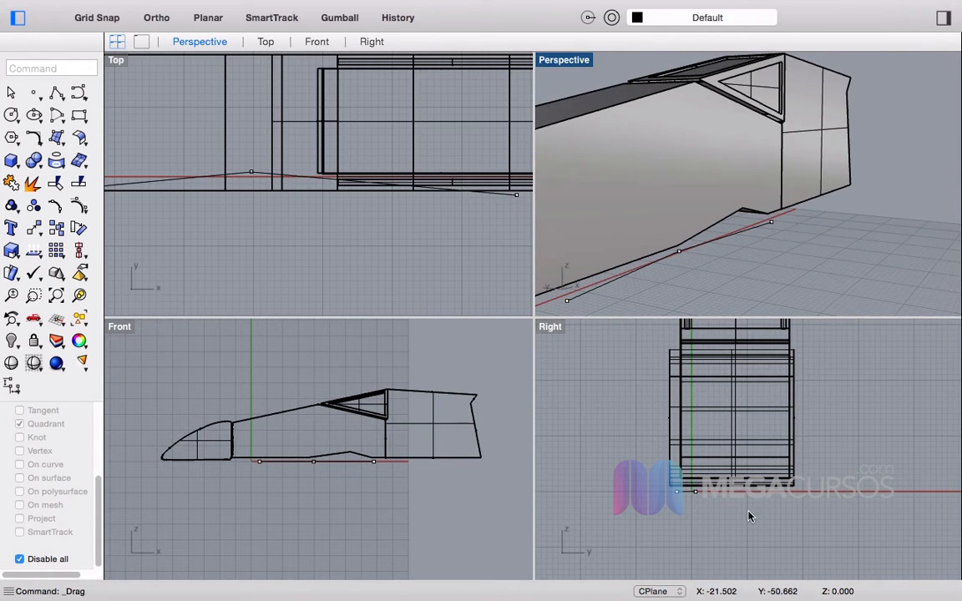
# Step: Extrude the reshaped polyline vertically in the Front view to a height above the wedge's top, and select the new surface
pyautogui.click(690, 494)
pyautogui.write('ExtrudeCrv')
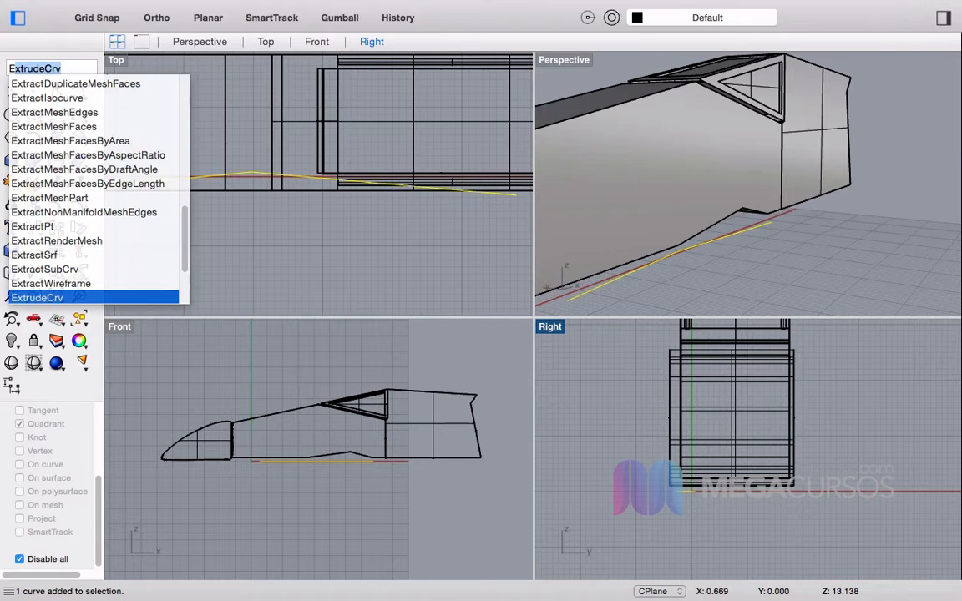
pyautogui.press('Return')
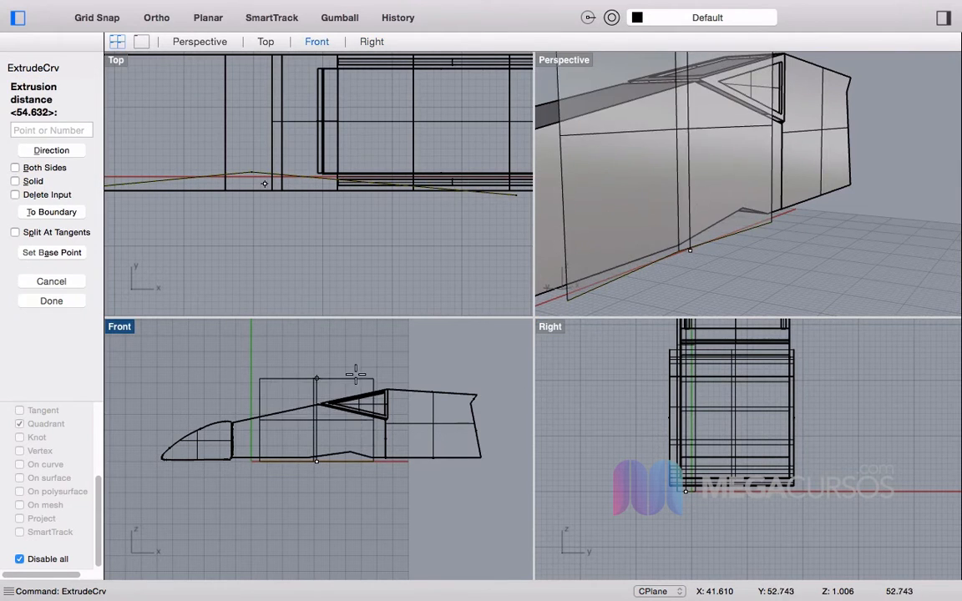
pyautogui.click(350, 368)
pyautogui.click(306, 375)
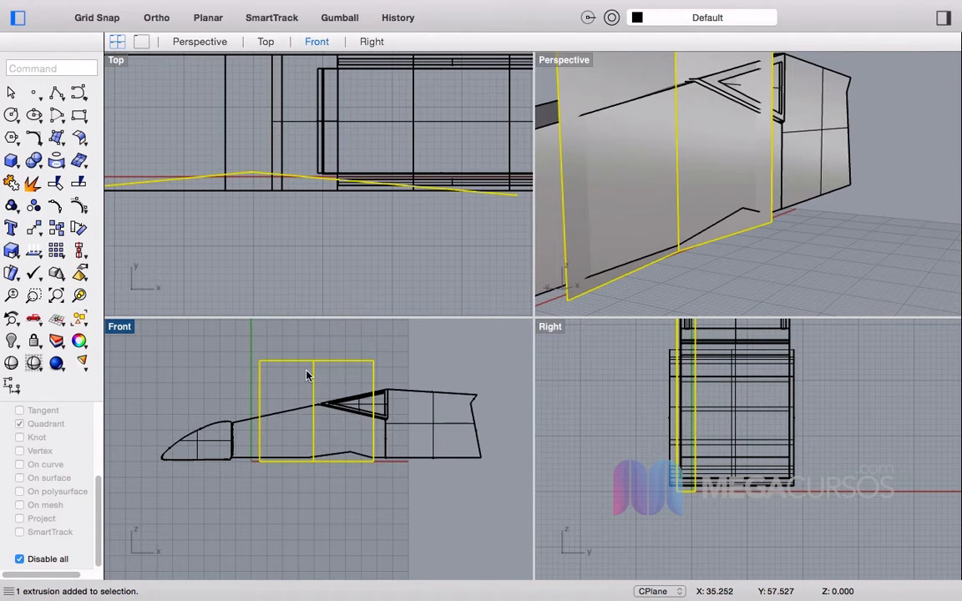
pyautogui.moveTo(793, 171); pyautogui.dragTo(785, 226, button='right')
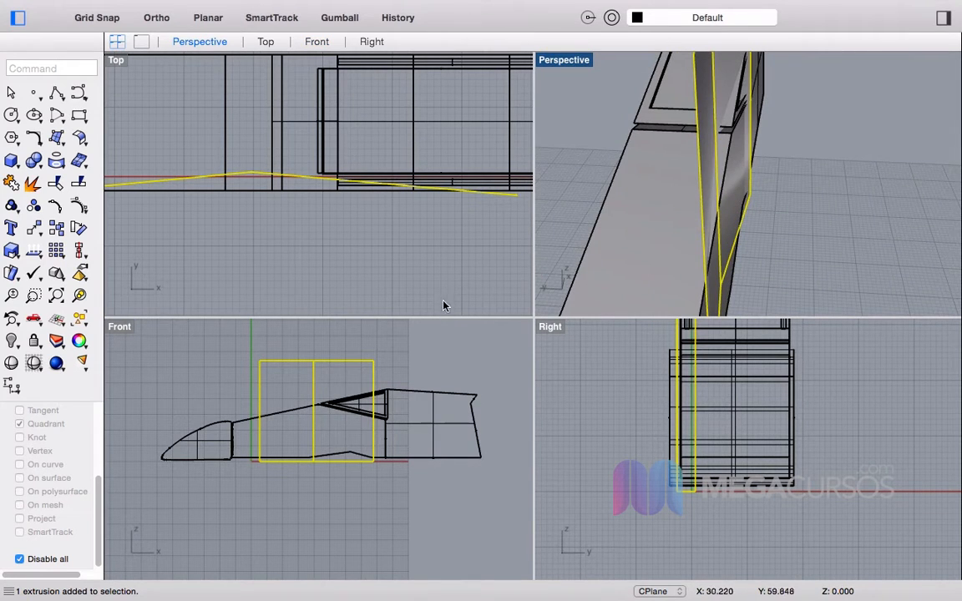
# Step: Rotate the extruded surface slightly in the Right view so its top tilts outward from the body
pyautogui.press('BackSpace')
pyautogui.press('BackSpace')
pyautogui.press('BackSpace')
pyautogui.click(430, 343)
pyautogui.click(331, 363)
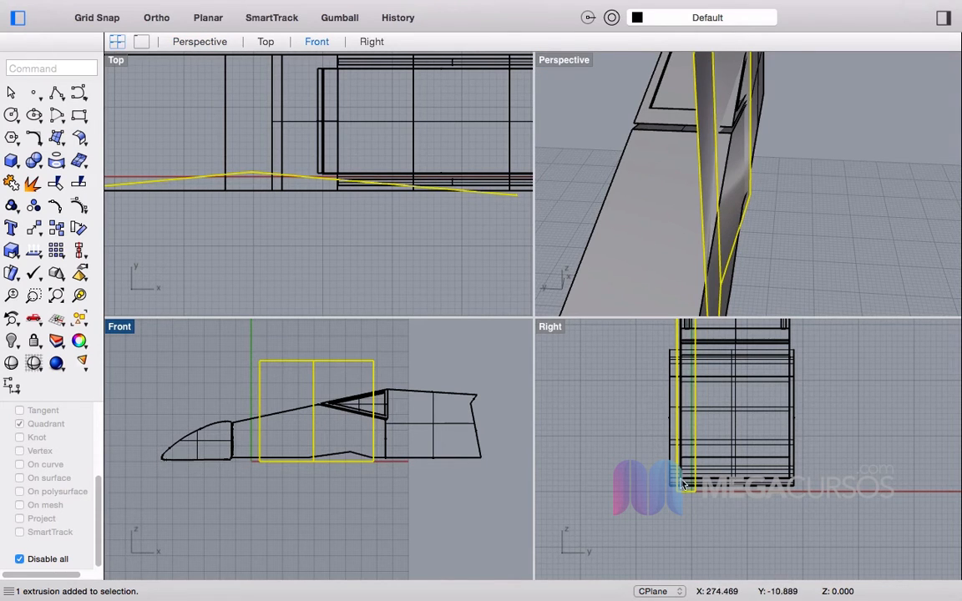
pyautogui.write('Rotate')
pyautogui.press('Return')
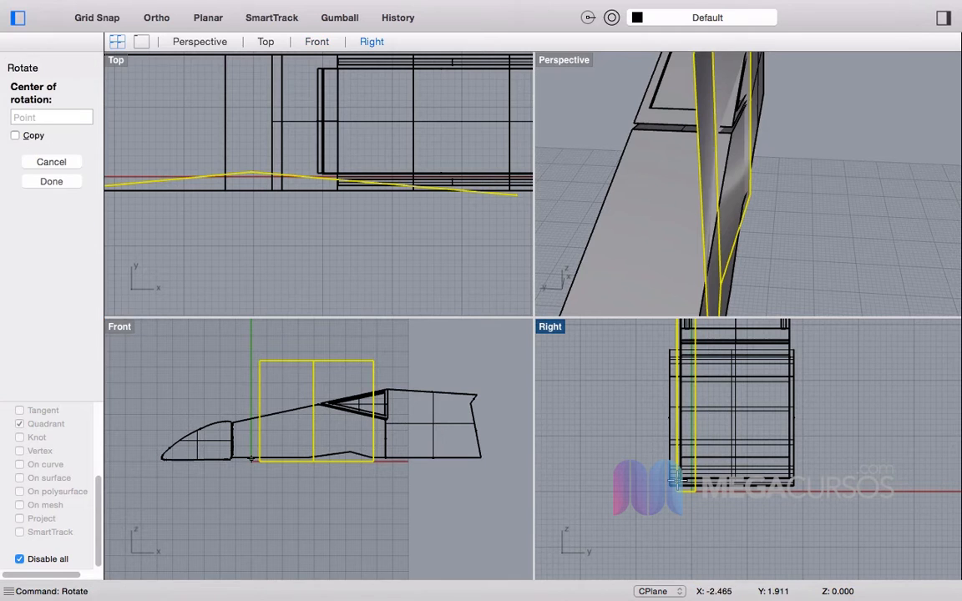
pyautogui.click(690, 510)
pyautogui.press('F8')
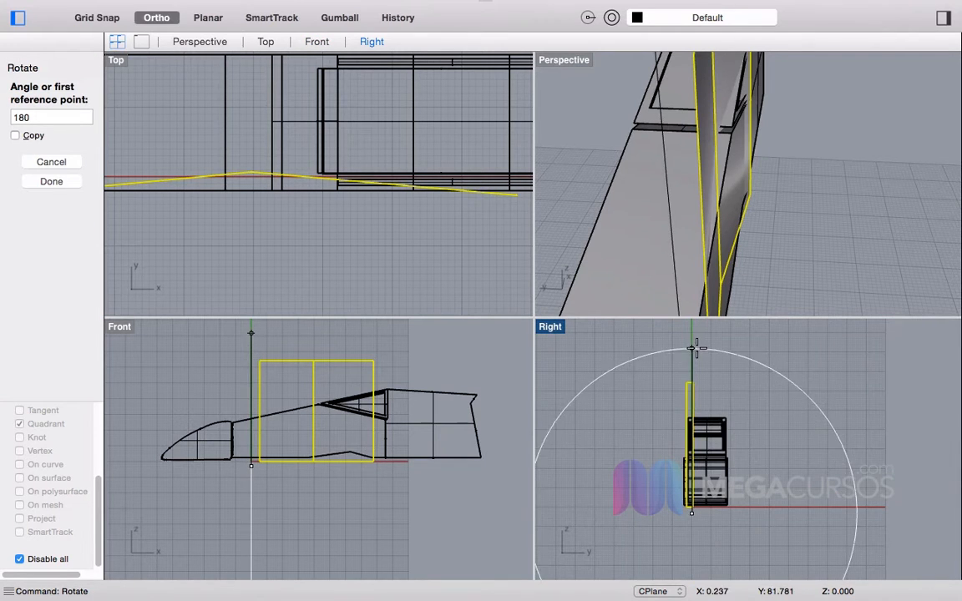
pyautogui.click(680, 349)
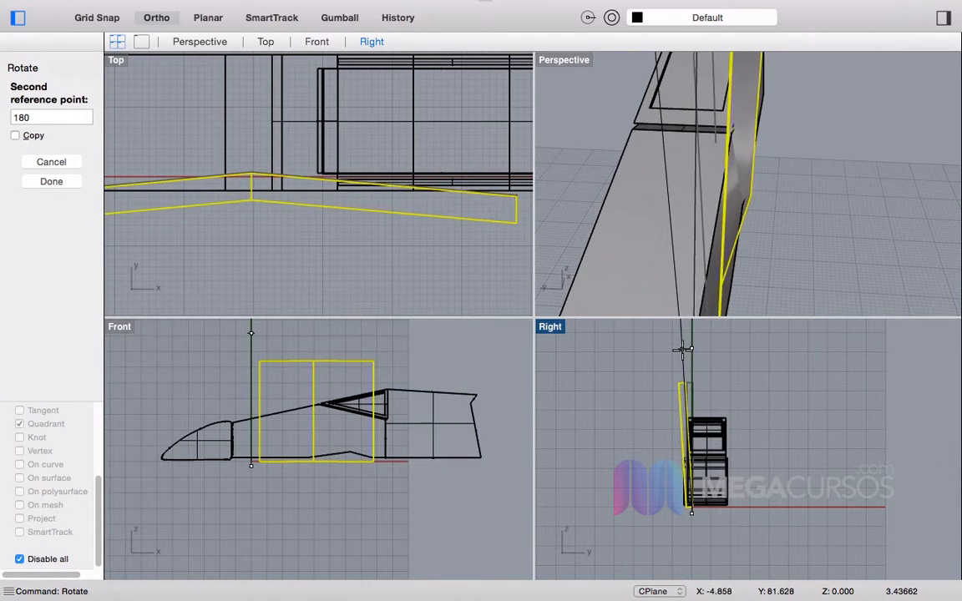
pyautogui.click(680, 349)
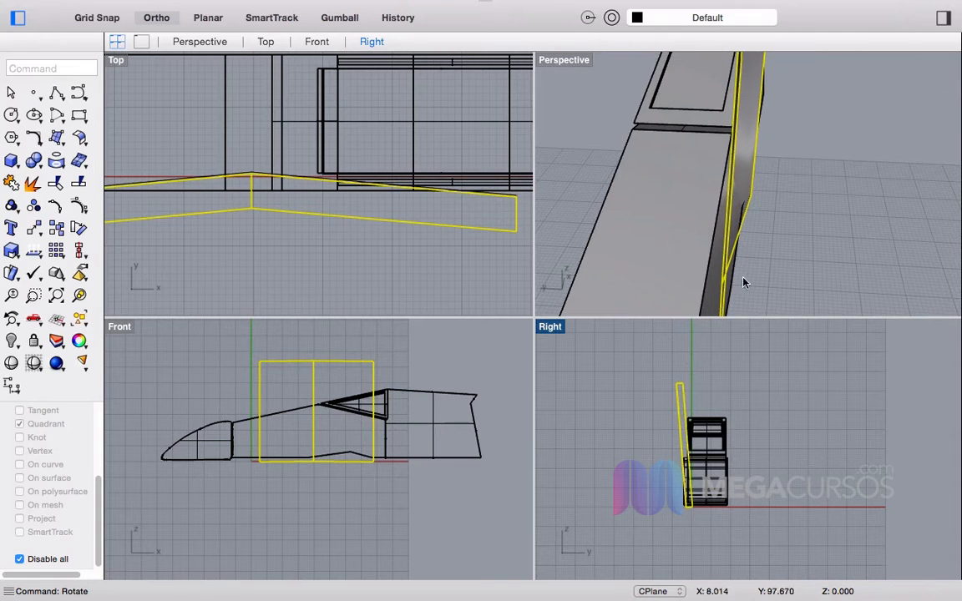
# Step: Move the tilted surface a short distance toward the rear of the ship in the Front view
pyautogui.click(849, 191)
pyautogui.moveTo(849, 190); pyautogui.dragTo(737, 157, button='right')
pyautogui.click(737, 157)
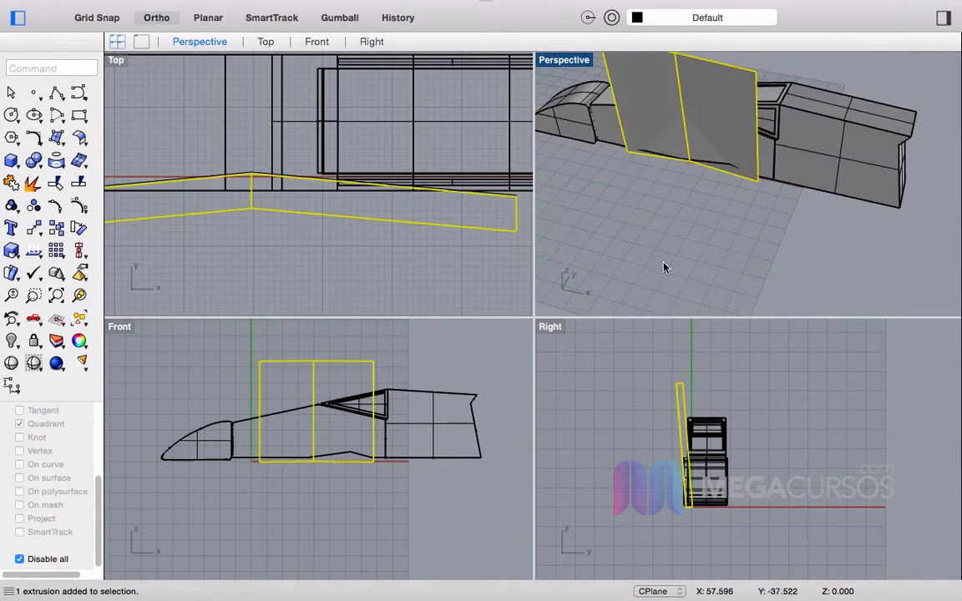
pyautogui.moveTo(312, 431); pyautogui.dragTo(328, 432)
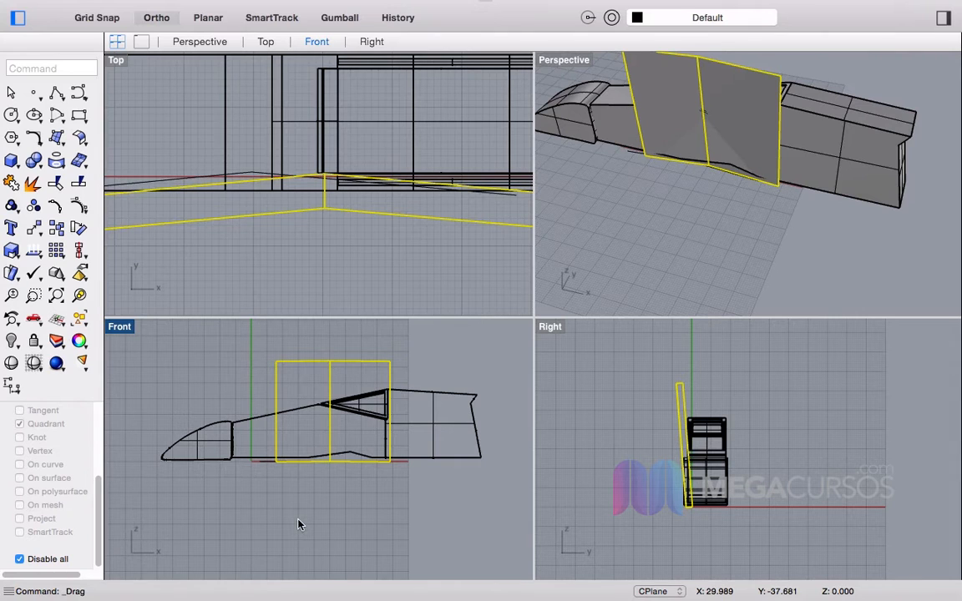
# Step: Tilt the surface slightly farther outward in the Right view and lower it so it extends below the body's underside
pyautogui.write('rota')
pyautogui.press('Return')
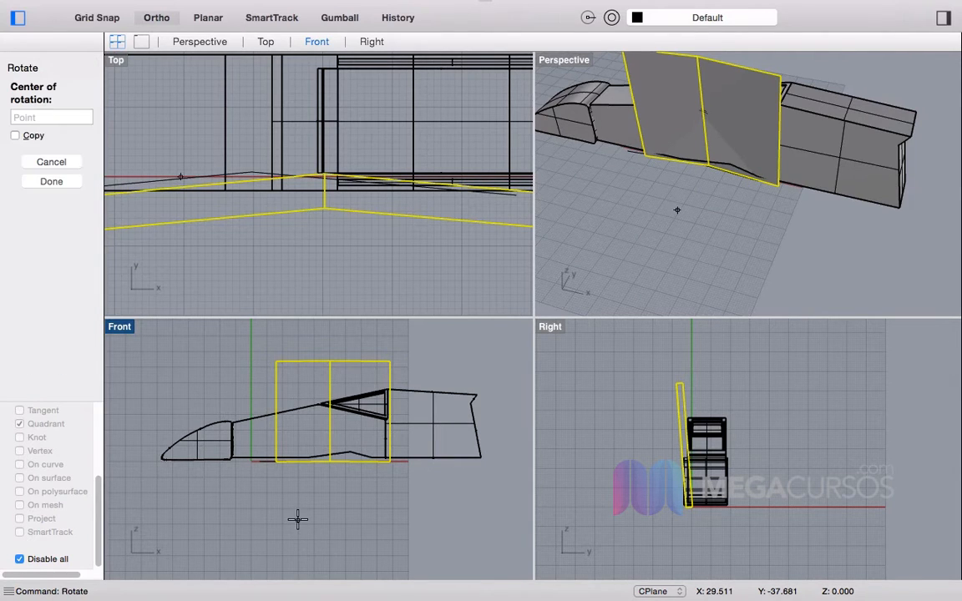
pyautogui.click(693, 534)
pyautogui.click(694, 339)
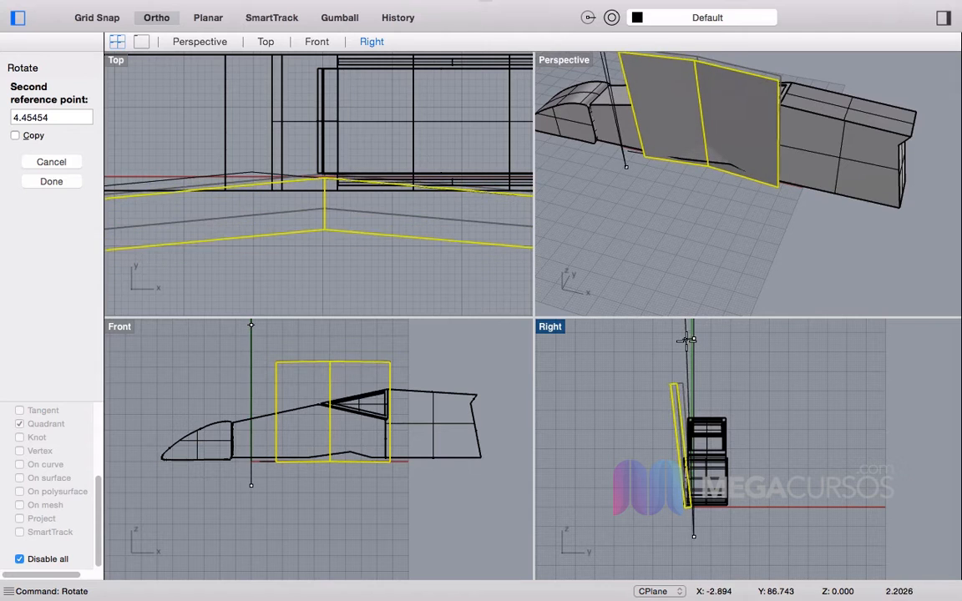
pyautogui.click(689, 341)
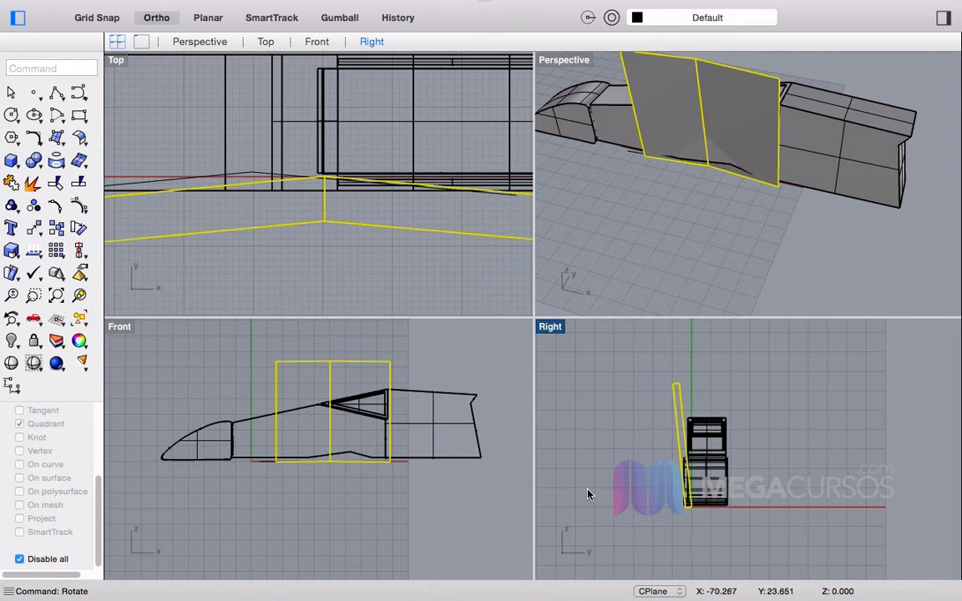
pyautogui.scroll(3, 701, 473)
pyautogui.moveTo(711, 457); pyautogui.dragTo(714, 499)
pyautogui.moveTo(776, 250); pyautogui.dragTo(899, 209, button='right')
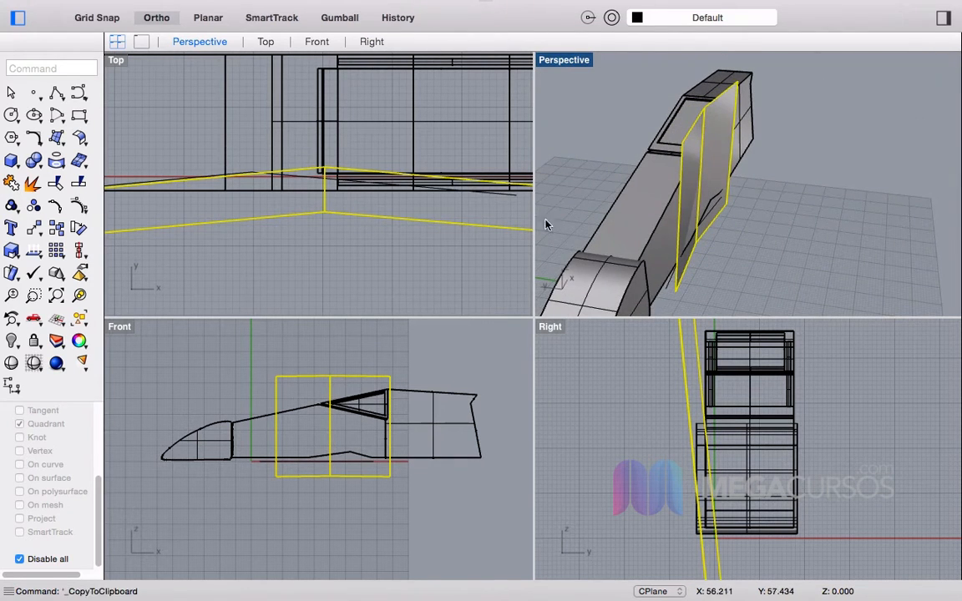
# Step: Duplicate the tilted surface in place and rotate the copy half a turn in the Top view so it leans the opposite way
pyautogui.write('rotate')
pyautogui.press('Return')
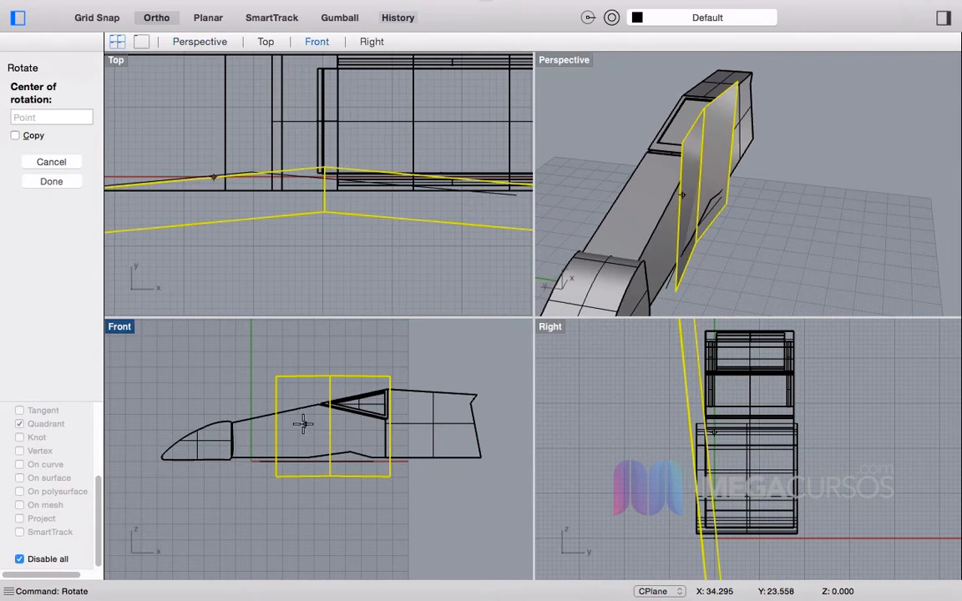
pyautogui.scroll(-5, 312, 423)
pyautogui.scroll(-6, 424, 185)
pyautogui.click(424, 186)
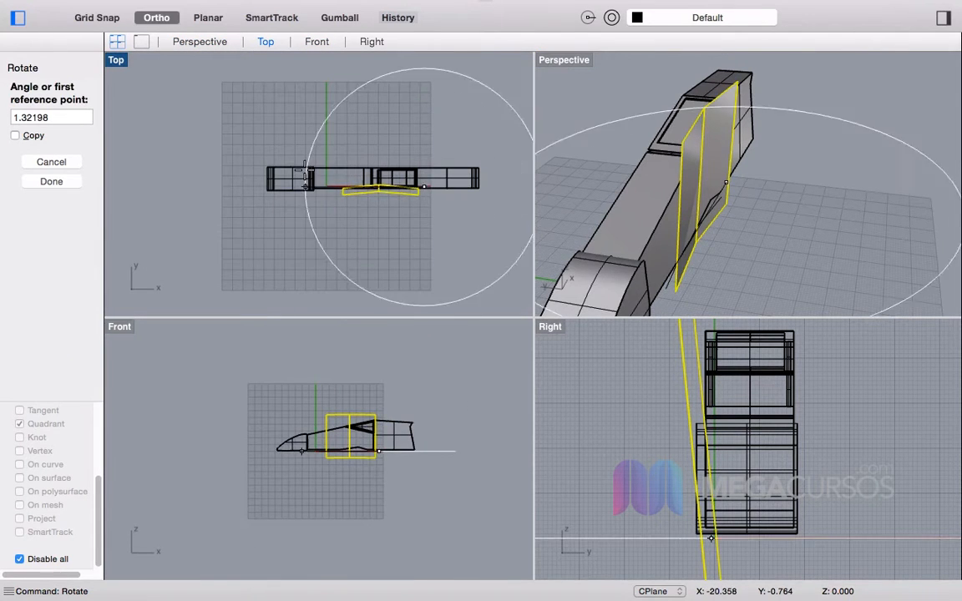
pyautogui.click(305, 186)
pyautogui.click(488, 188)
# Step: Move the rotated copy in the Top view to the body's opposite side, mirroring how the first surface cuts into the body
pyautogui.moveTo(488, 189); pyautogui.dragTo(386, 178)
pyautogui.scroll(5, 382, 170)
pyautogui.moveTo(609, 178); pyautogui.dragTo(679, 164, button='right')
pyautogui.scroll(7, 390, 158)
pyautogui.moveTo(383, 175); pyautogui.dragTo(383, 192)
pyautogui.scroll(-10, 362, 126)
pyautogui.scroll(10, 373, 244)
pyautogui.scroll(-6, 365, 240)
pyautogui.scroll(6, 366, 123)
pyautogui.click(325, 93)
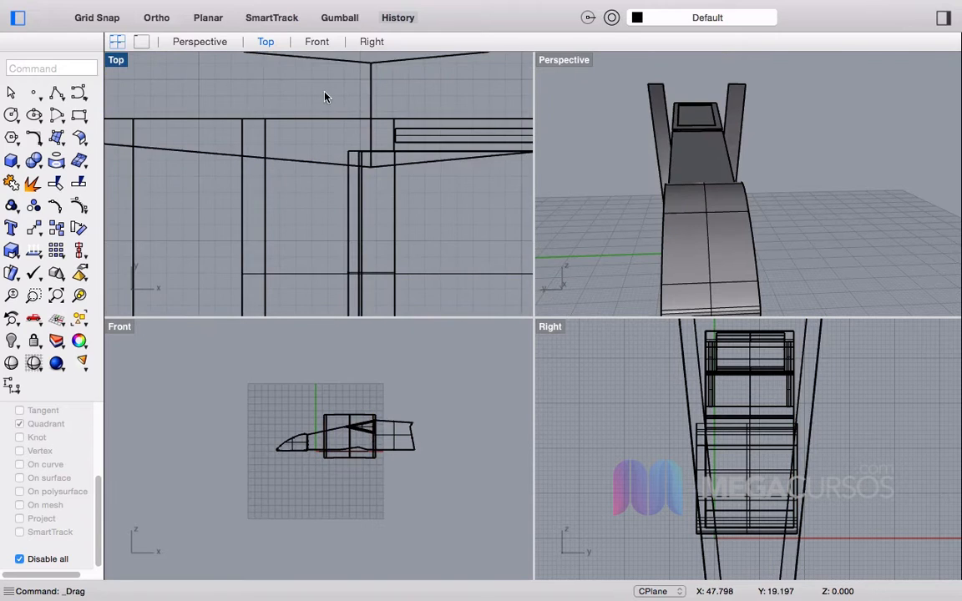
# Step: Split the sloped body using both tilted side surfaces as the cutting objects
pyautogui.scroll(-5, 366, 172)
pyautogui.click(77, 203)
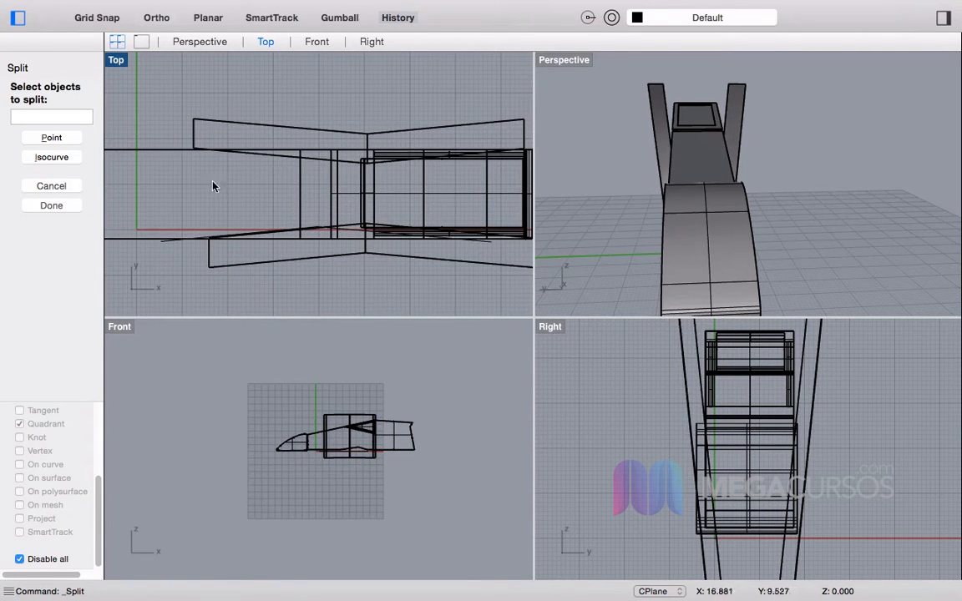
pyautogui.moveTo(770, 204); pyautogui.dragTo(736, 193, button='right')
pyautogui.click(582, 179)
pyautogui.press('Return')
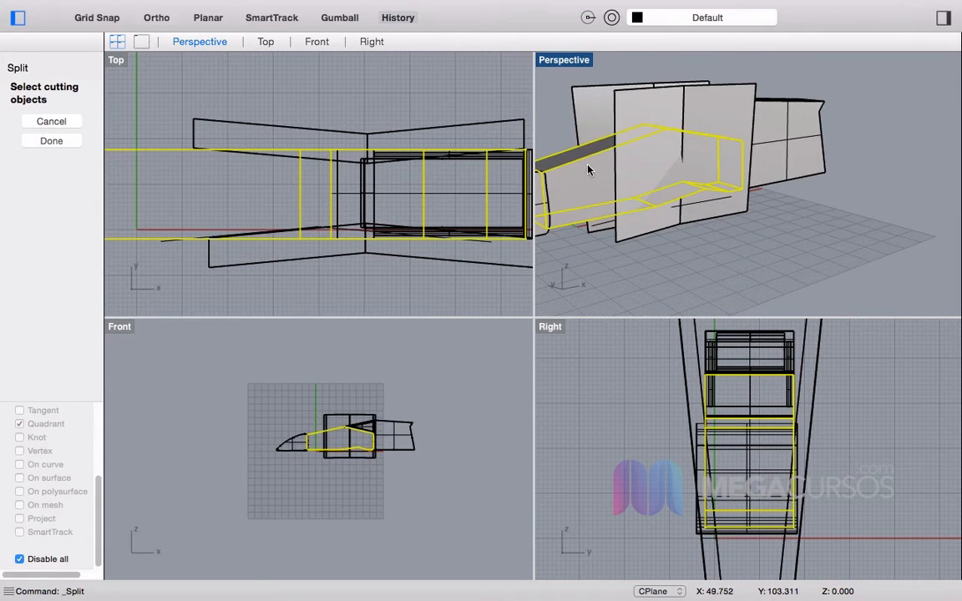
pyautogui.moveTo(643, 94); pyautogui.dragTo(644, 95)
pyautogui.press('Return')
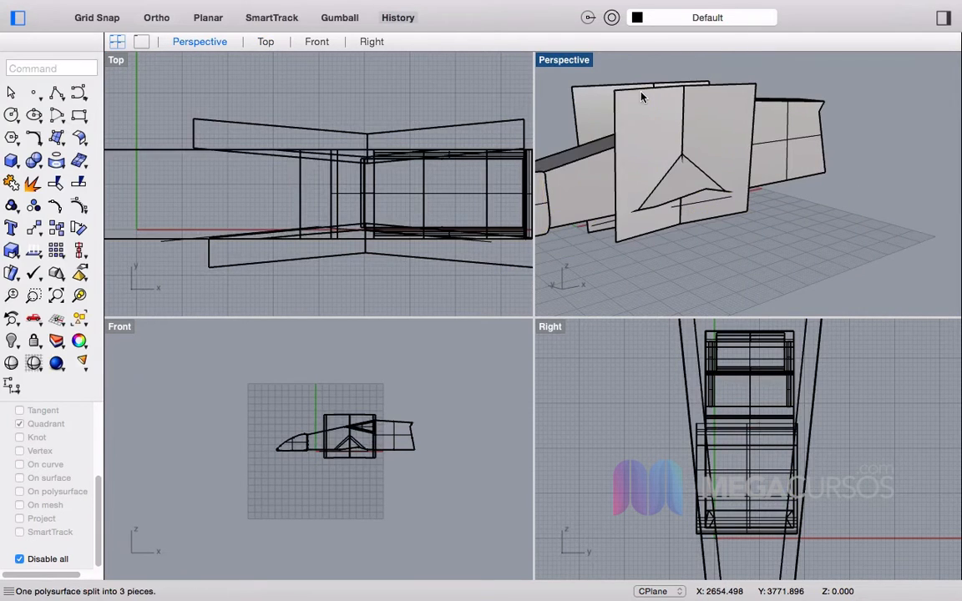
# Step: Split both tilted side surfaces using the body as the cutting object
pyautogui.press('Return')
pyautogui.click(625, 102)
pyautogui.press('Return')
pyautogui.click(568, 199)
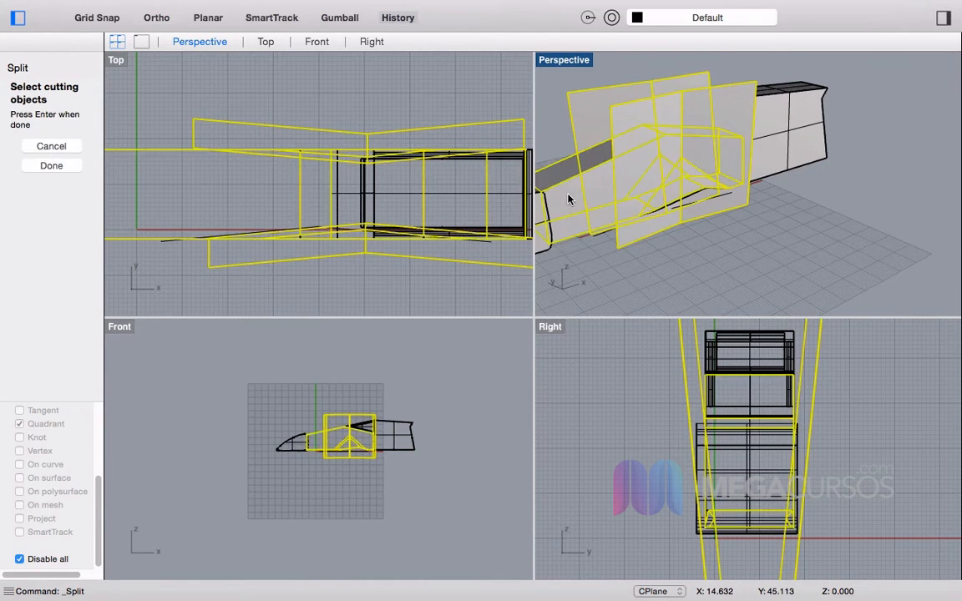
pyautogui.press('Return')
# Step: Delete the large outer portions of both tilted surfaces that lie outside the body
pyautogui.click(672, 92)
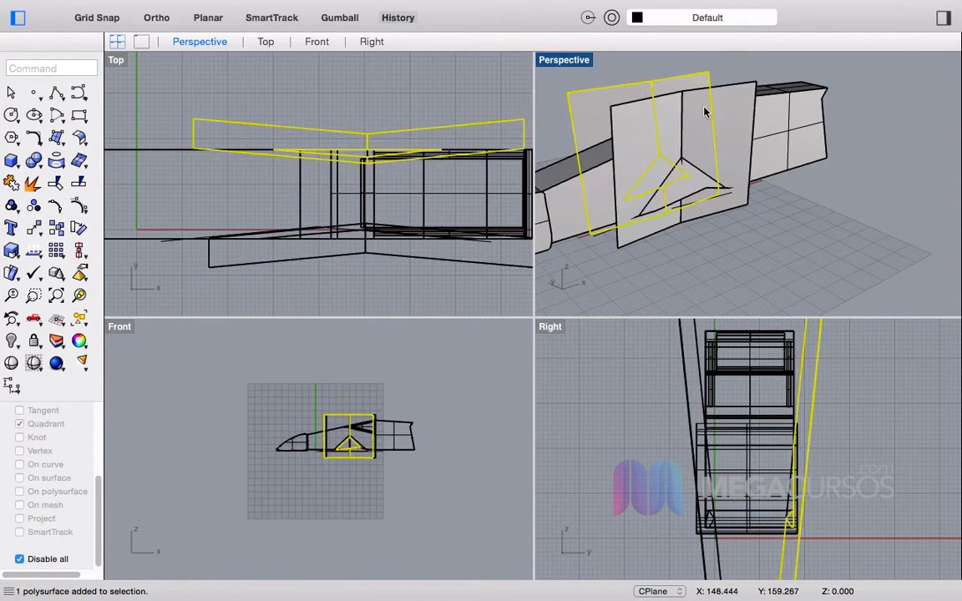
pyautogui.press('Delete')
pyautogui.click(723, 90)
pyautogui.press('Delete')
# Step: Delete the body pieces cut off on both sides, opening the triangular side recesses
pyautogui.scroll(3, 695, 194)
pyautogui.scroll(4, 695, 193)
pyautogui.click(675, 209)
pyautogui.moveTo(674, 209); pyautogui.dragTo(751, 149, button='right')
pyautogui.press('Delete')
pyautogui.moveTo(643, 177); pyautogui.dragTo(808, 154, button='right')
pyautogui.click(719, 157)
pyautogui.press('Delete')
pyautogui.scroll(-4, 620, 207)
pyautogui.scroll(-4, 668, 179)
pyautogui.scroll(5, 652, 185)
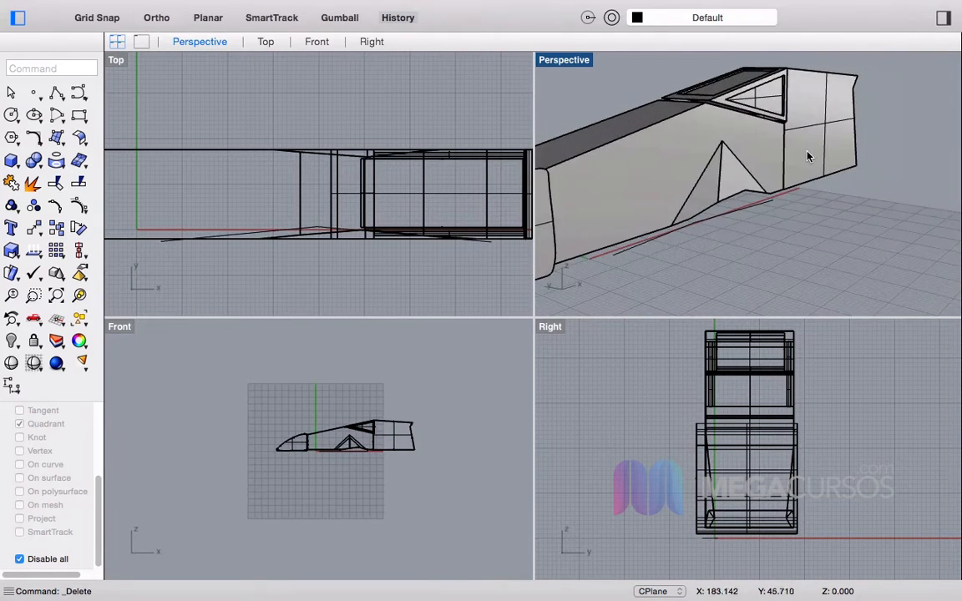
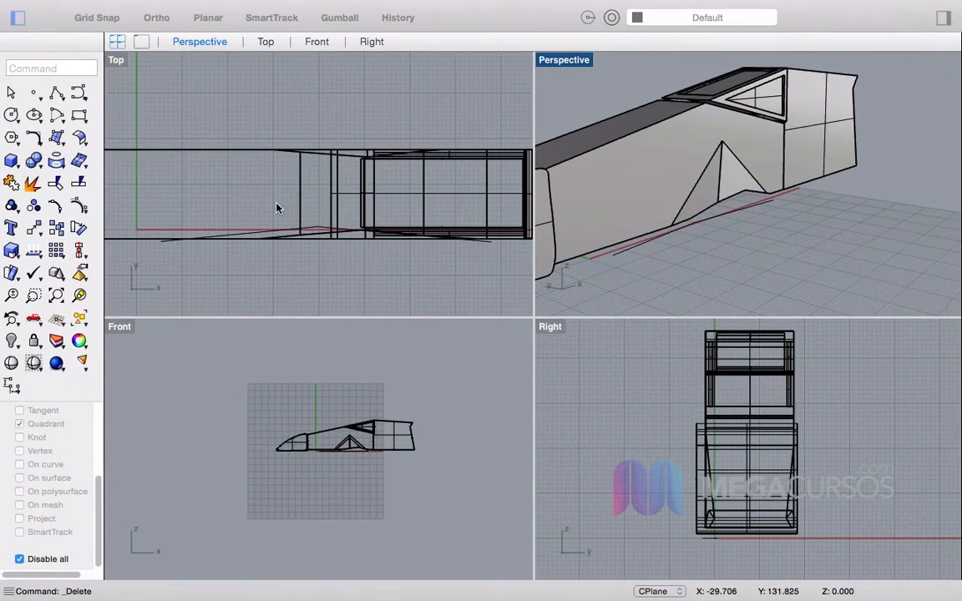
# Step: Start a corner-to-corner box in the Front view near the triangular side recess
pyautogui.click(12, 159)
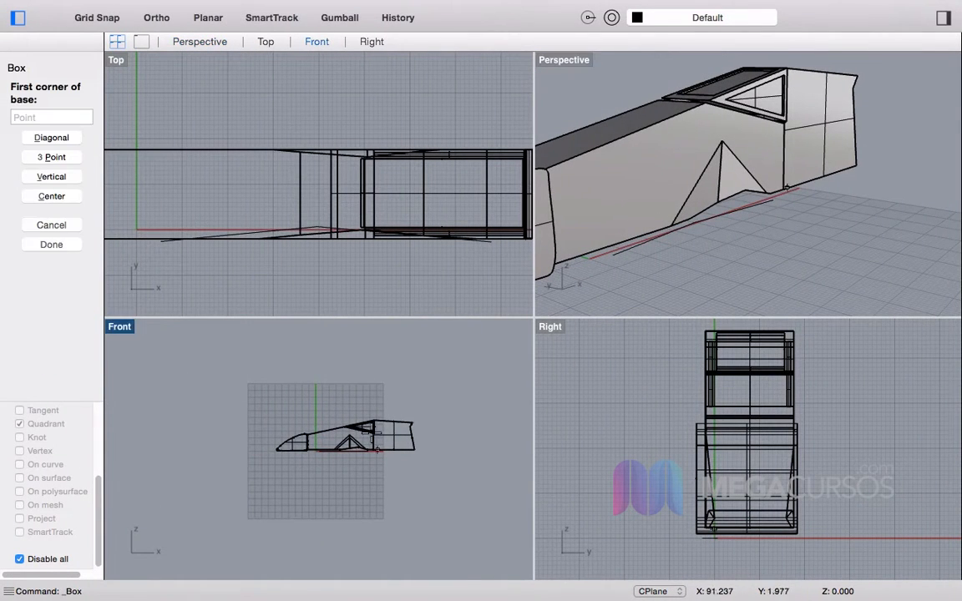
pyautogui.scroll(10, 370, 429)
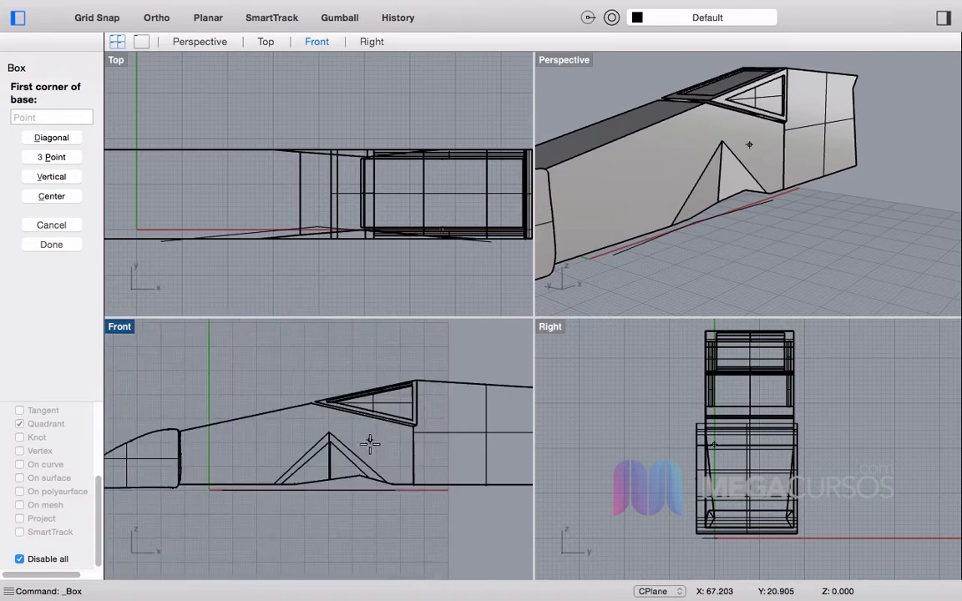
pyautogui.scroll(3, 376, 438)
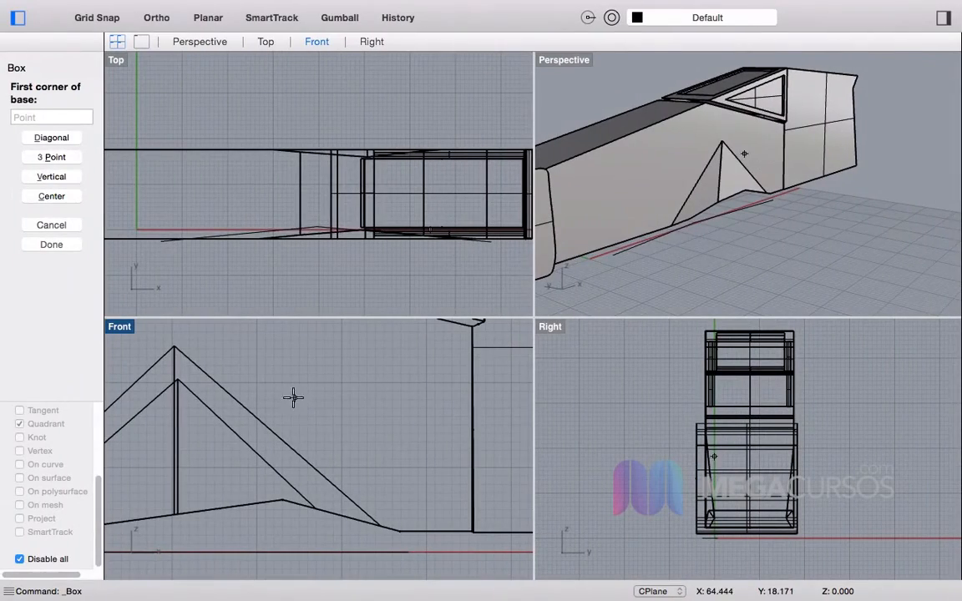
# Step: Draw a long, thin horizontal box on the near side of the body, between the triangular recess and the rear section
pyautogui.click(274, 383)
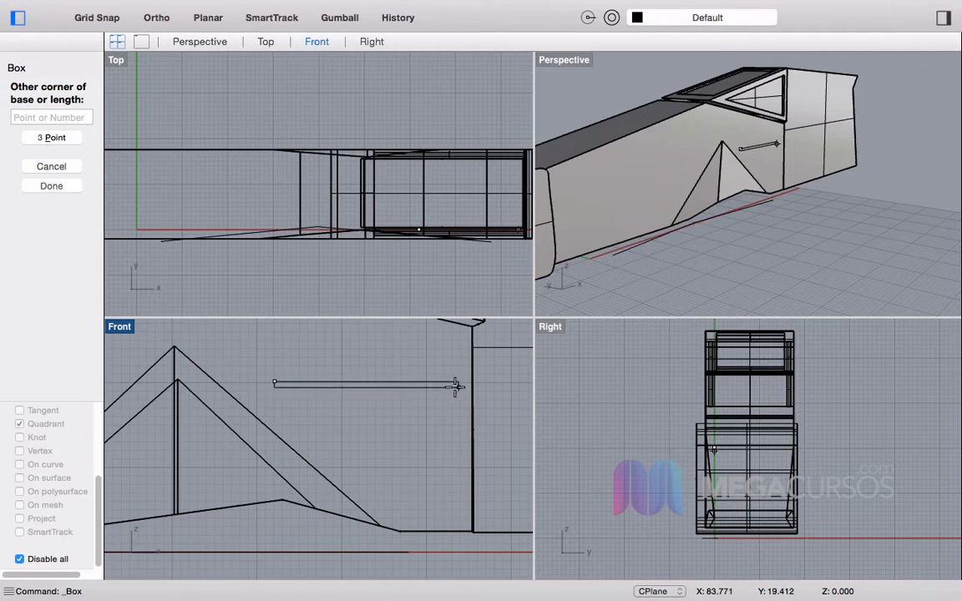
pyautogui.click(451, 390)
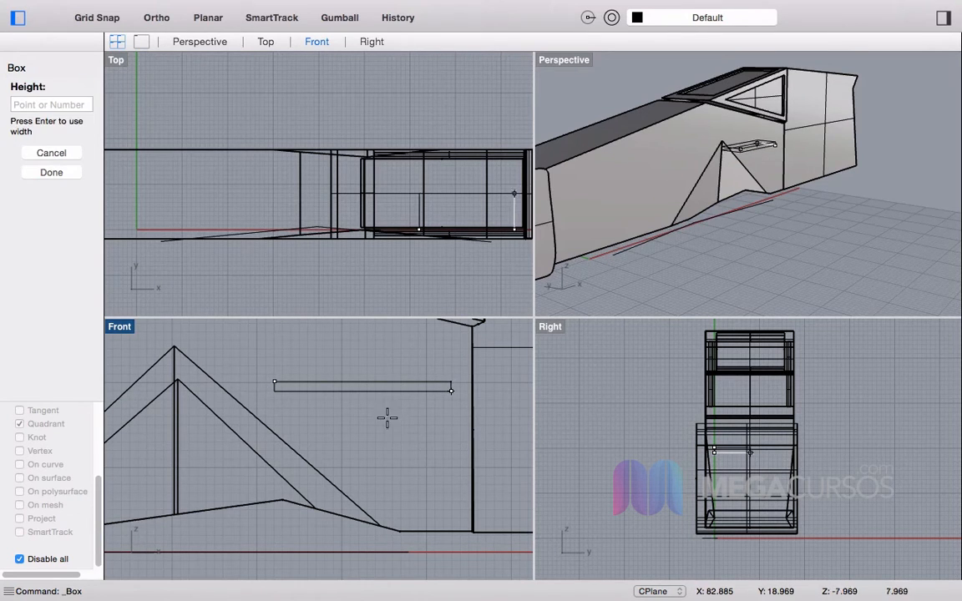
pyautogui.click(465, 209)
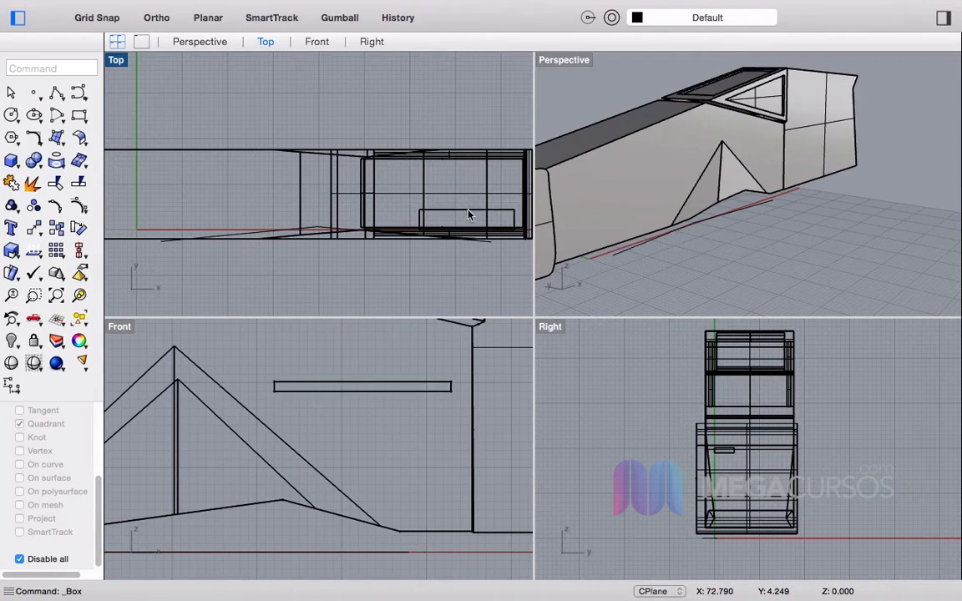
# Step: Duplicate the box and space the copies downward to form a column of four parallel horizontal bars
pyautogui.press('super+c')
pyautogui.press('super+v')
pyautogui.keyDown('shift'); pyautogui.moveTo(361, 389); pyautogui.dragTo(361, 425); pyautogui.keyUp('shift')
pyautogui.press('super+v')
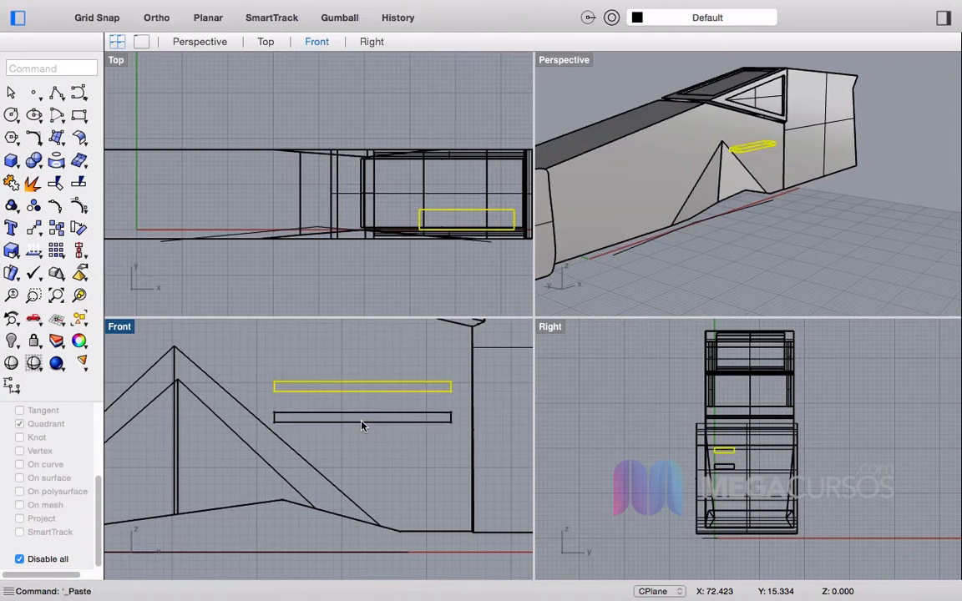
pyautogui.moveTo(362, 387); pyautogui.dragTo(359, 455)
pyautogui.press('super+v')
pyautogui.moveTo(368, 387); pyautogui.dragTo(367, 477)
# Step: Move the four bars onto the far side wall and place a second set crossing the near side wall
pyautogui.keyDown('shift'); pyautogui.moveTo(408, 363); pyautogui.dragTo(341, 493); pyautogui.keyUp('shift')
pyautogui.scroll(5, 610, 440)
pyautogui.moveTo(610, 440); pyautogui.dragTo(742, 443)
pyautogui.moveTo(747, 217); pyautogui.dragTo(788, 236, button='right')
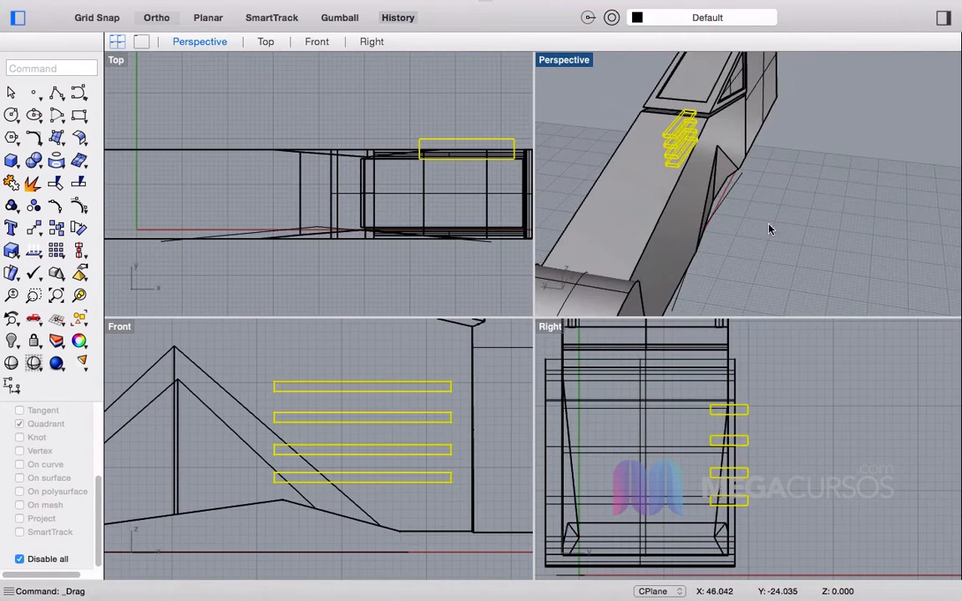
pyautogui.moveTo(466, 142); pyautogui.dragTo(457, 227)
pyautogui.click(832, 201)
pyautogui.moveTo(832, 201); pyautogui.dragTo(661, 146, button='right')
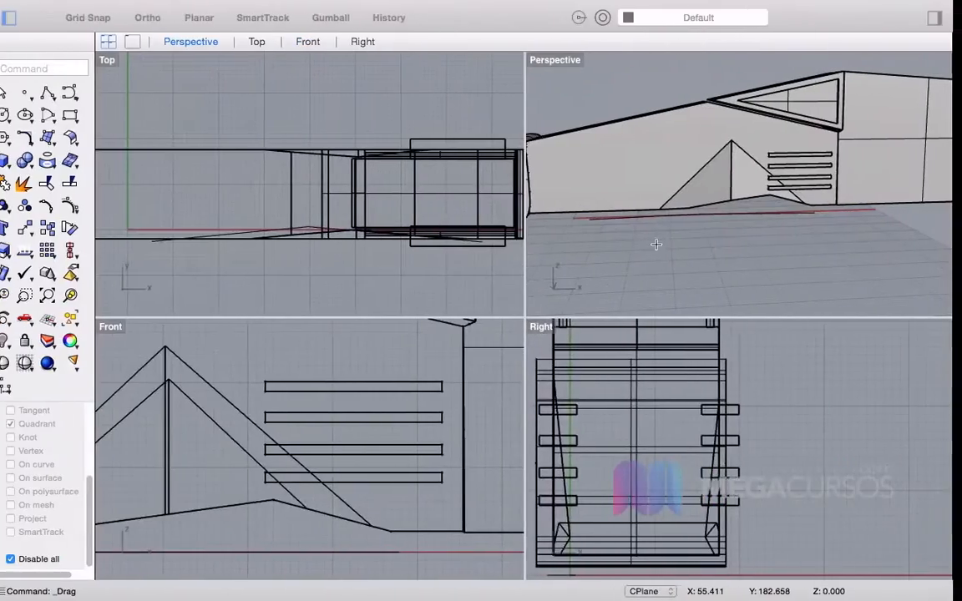
# Step: Respace the far-side bars and add copies to make a tighter column of six, then copy the whole column
pyautogui.click(756, 406)
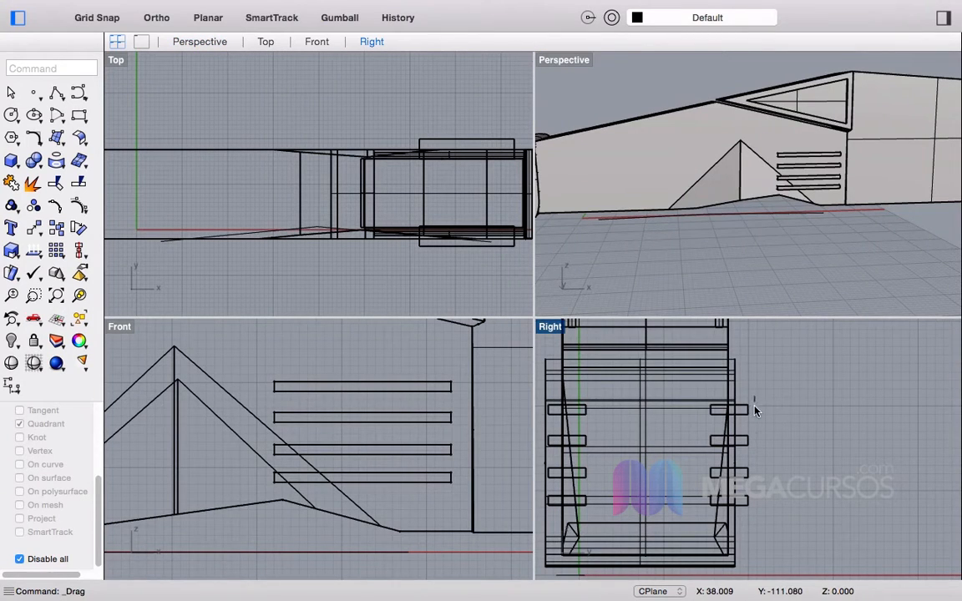
pyautogui.scroll(3, 765, 499)
pyautogui.click(730, 455)
pyautogui.keyDown('shift'); pyautogui.moveTo(730, 455); pyautogui.dragTo(730, 470); pyautogui.keyUp('shift')
pyautogui.click(738, 394)
pyautogui.moveTo(732, 397); pyautogui.dragTo(728, 328)
pyautogui.moveTo(729, 340); pyautogui.dragTo(732, 404)
pyautogui.click(752, 399)
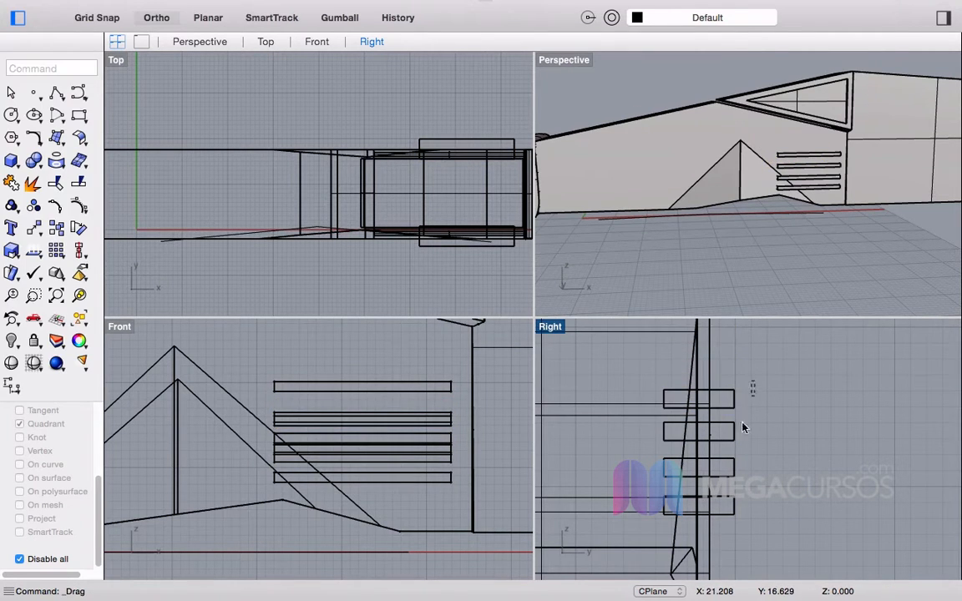
pyautogui.moveTo(729, 449); pyautogui.dragTo(726, 520)
pyautogui.press('super+c')
pyautogui.press('super+v')
pyautogui.press('super+c')
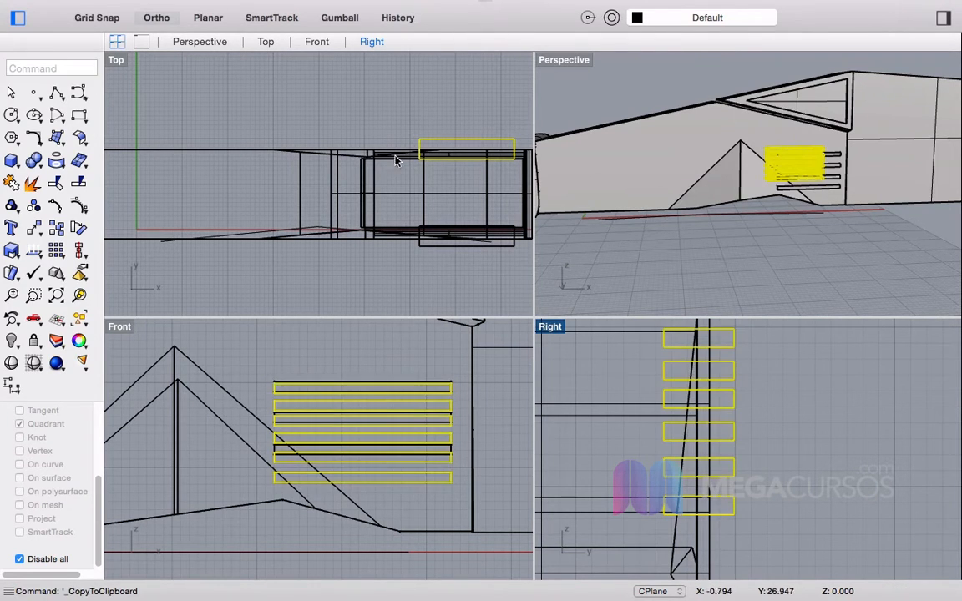
# Step: Delete the old set of four widely spaced bars on the near side of the body
pyautogui.moveTo(515, 284); pyautogui.dragTo(422, 247)
pyautogui.press('Delete')
pyautogui.scroll(5, 451, 248)
pyautogui.click(499, 252)
pyautogui.press('Delete')
pyautogui.moveTo(762, 224); pyautogui.dragTo(692, 238, button='right')
pyautogui.scroll(-6, 751, 464)
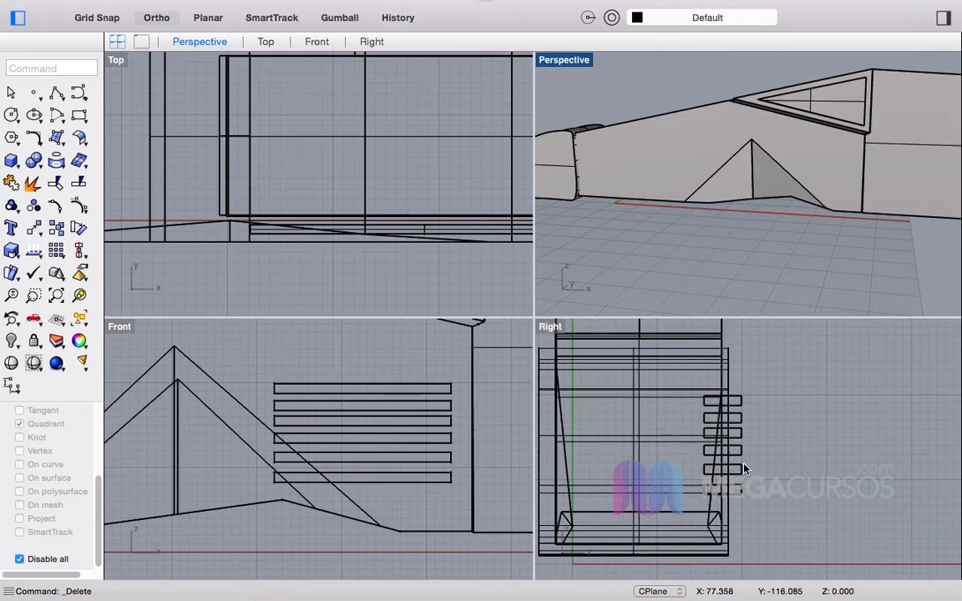
# Step: Duplicate the column of six far-side bars and place the copy through the near side wall
pyautogui.moveTo(738, 456); pyautogui.dragTo(765, 459)
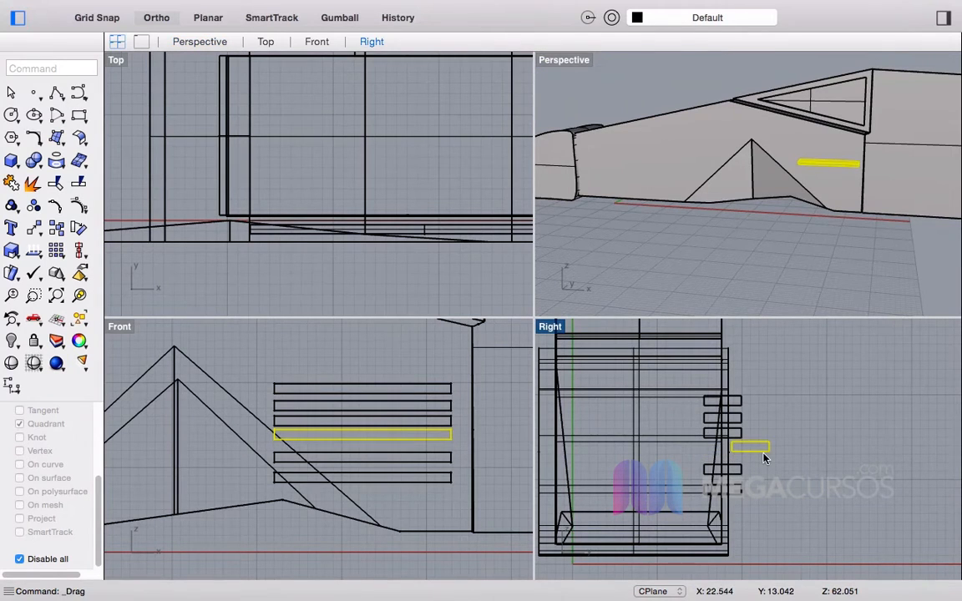
pyautogui.press('super+z')
pyautogui.moveTo(736, 521); pyautogui.dragTo(737, 521)
pyautogui.press('super+c')
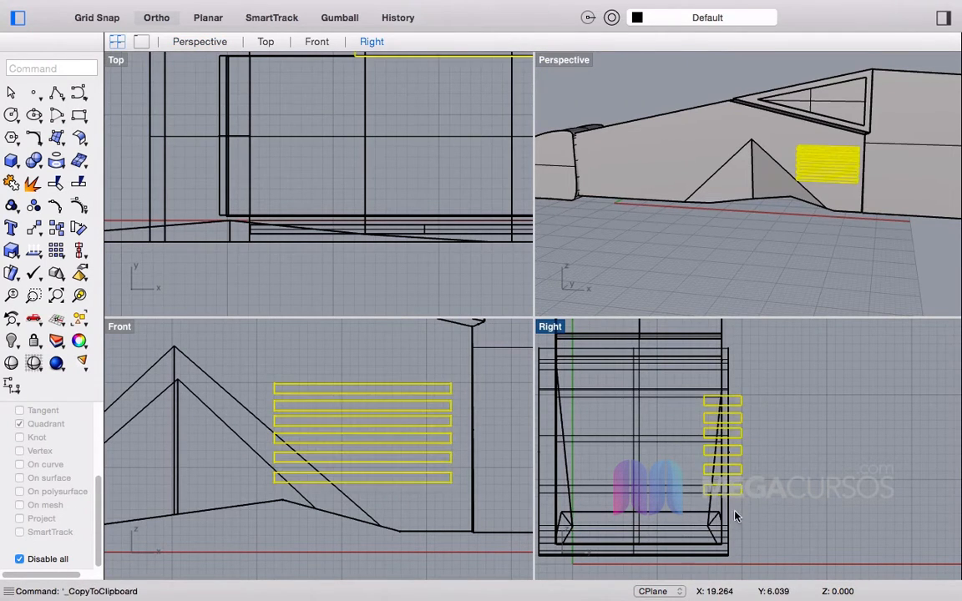
pyautogui.press('super+v')
pyautogui.scroll(-3, 737, 521)
pyautogui.moveTo(730, 457); pyautogui.dragTo(641, 458)
pyautogui.click(800, 297)
pyautogui.moveTo(806, 163); pyautogui.dragTo(957, 168, button='right')
pyautogui.scroll(5, 736, 166)
pyautogui.moveTo(803, 182); pyautogui.dragTo(794, 187, button='right')
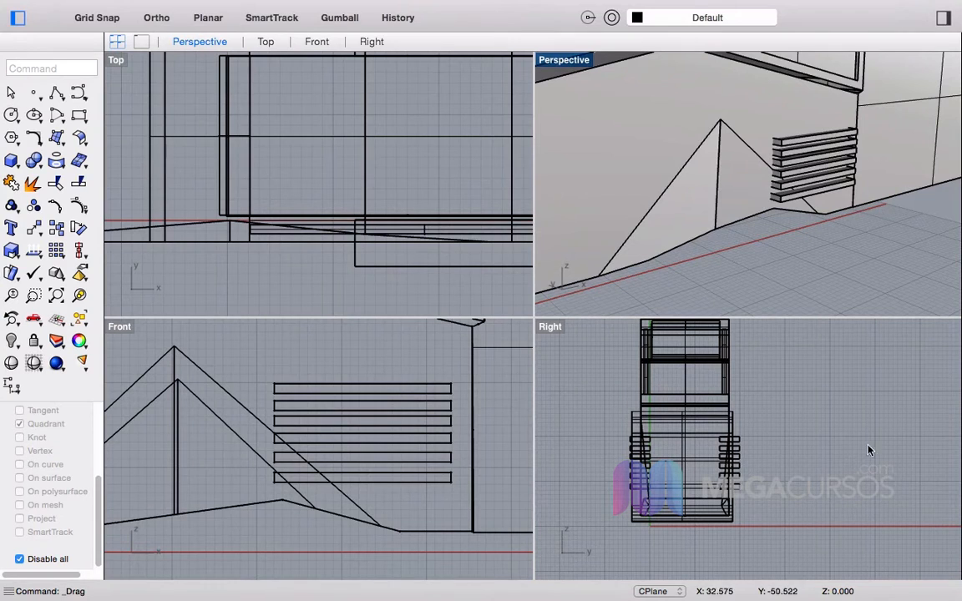
# Step: Rotate the six near-side bars about 5 degrees clockwise in the front view around the lowest bar's lower front corner
pyautogui.scroll(-5, 307, 200)
pyautogui.moveTo(464, 253); pyautogui.dragTo(289, 227)
pyautogui.write('rota')
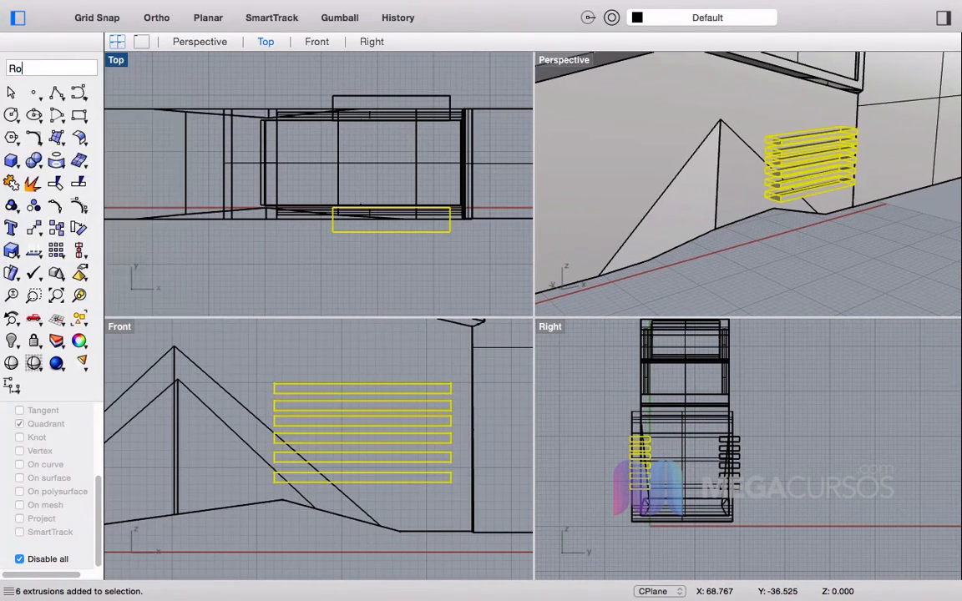
pyautogui.write('te')
pyautogui.press('Return')
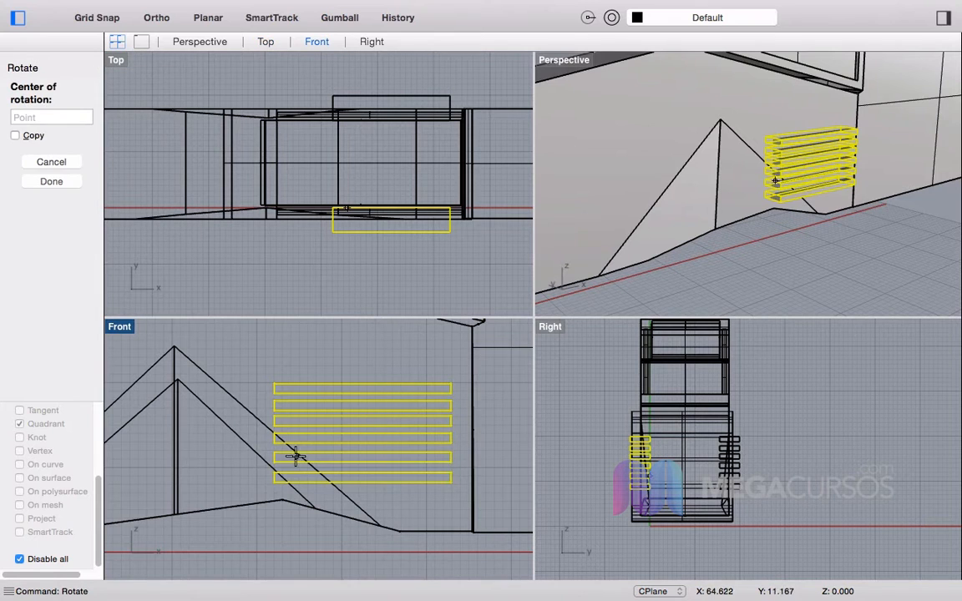
pyautogui.click(275, 483)
pyautogui.click(468, 485)
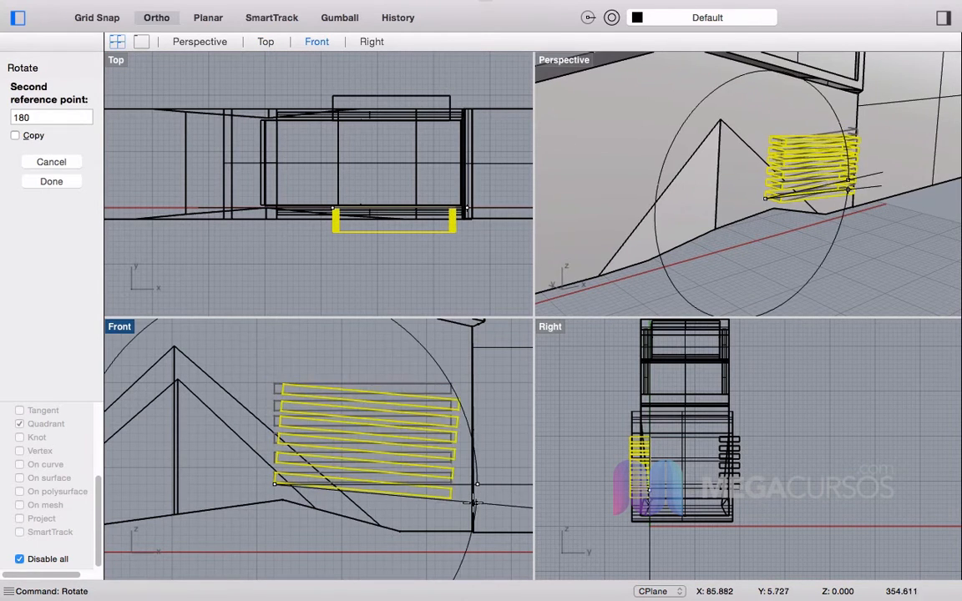
pyautogui.click(474, 503)
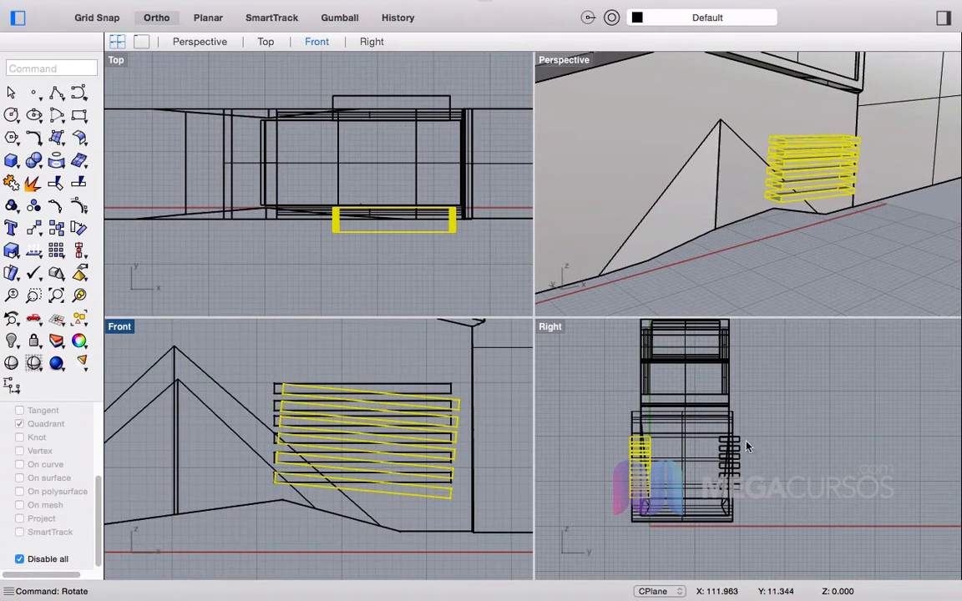
# Step: Delete the six unrotated bars on the far side of the body
pyautogui.click(775, 429)
pyautogui.moveTo(746, 492); pyautogui.dragTo(745, 493)
pyautogui.press('Delete')
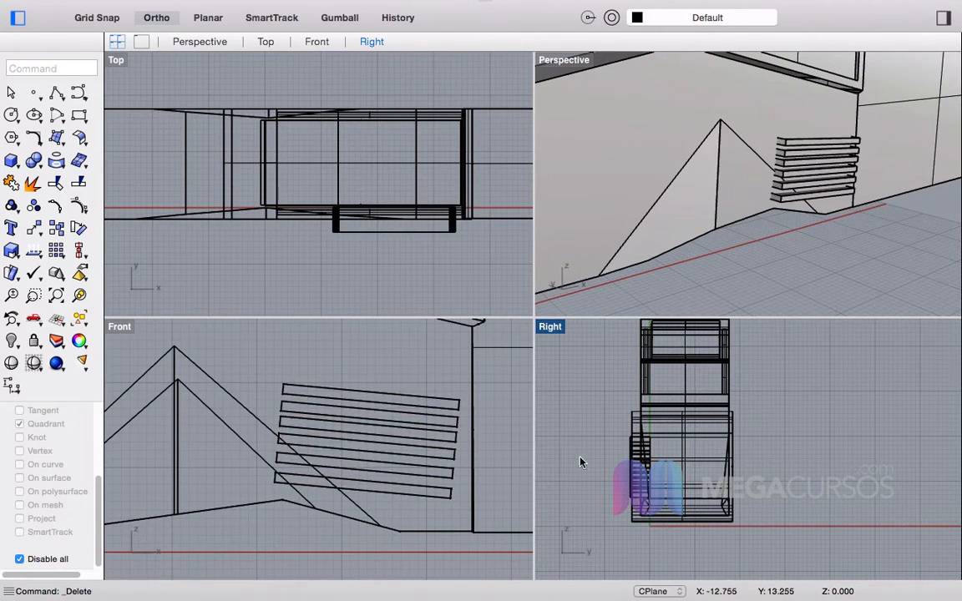
# Step: Copy the six tilted bars across to the far side so that they cross that side wall
pyautogui.click(418, 243)
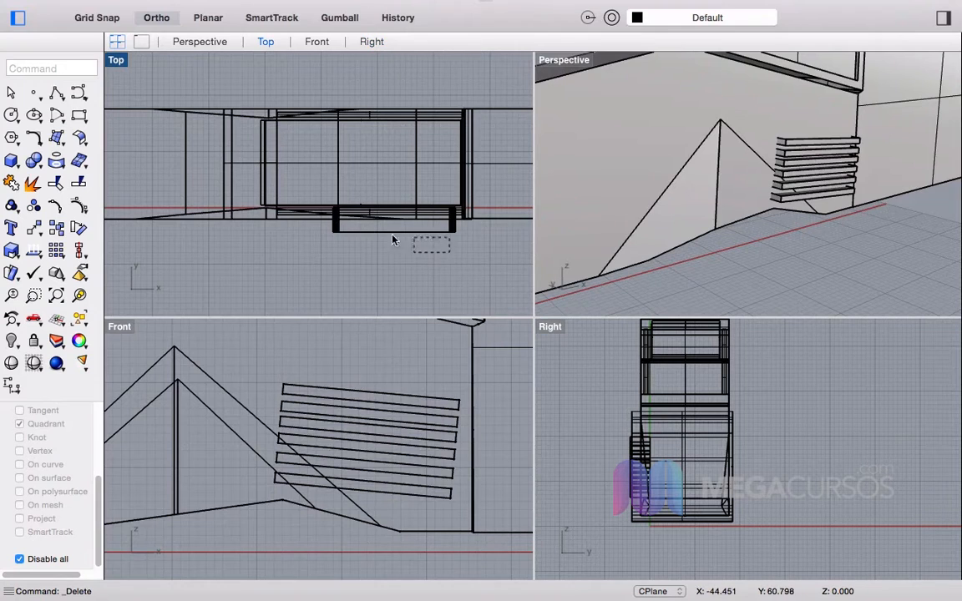
pyautogui.moveTo(316, 237); pyautogui.dragTo(342, 126)
pyautogui.press('super+c')
pyautogui.press('super+v')
pyautogui.click(724, 237)
pyautogui.moveTo(724, 236); pyautogui.dragTo(789, 264, button='right')
pyautogui.scroll(3, 786, 355)
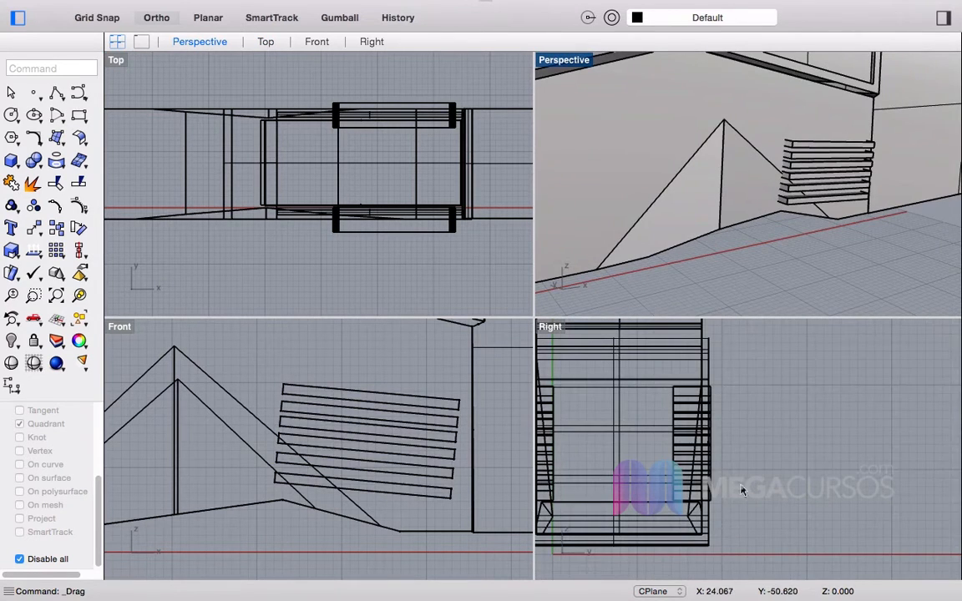
pyautogui.moveTo(796, 131); pyautogui.dragTo(823, 170, button='right')
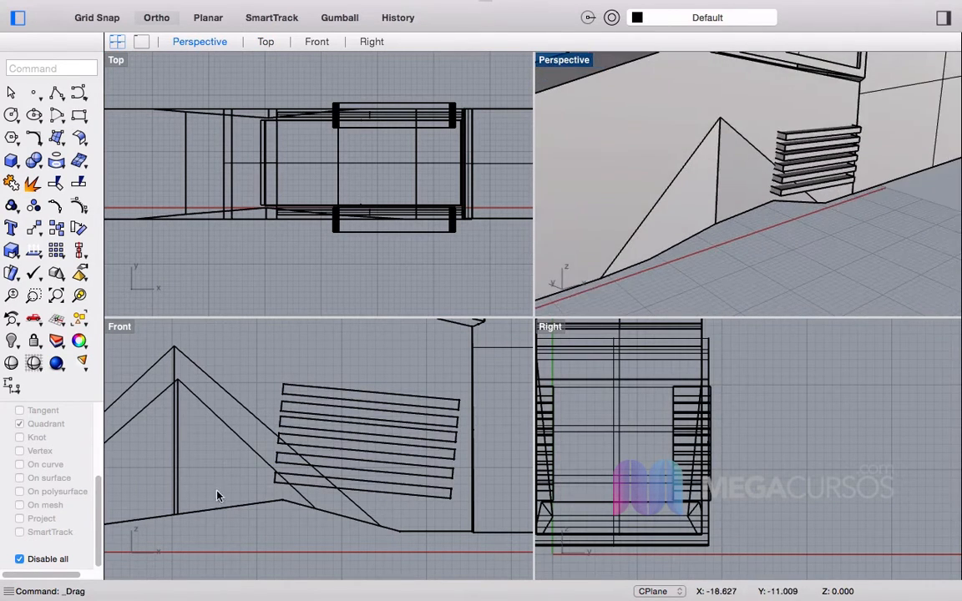
# Step: Split the main body using both sets of tilted bars as cutting objects
pyautogui.click(79, 185)
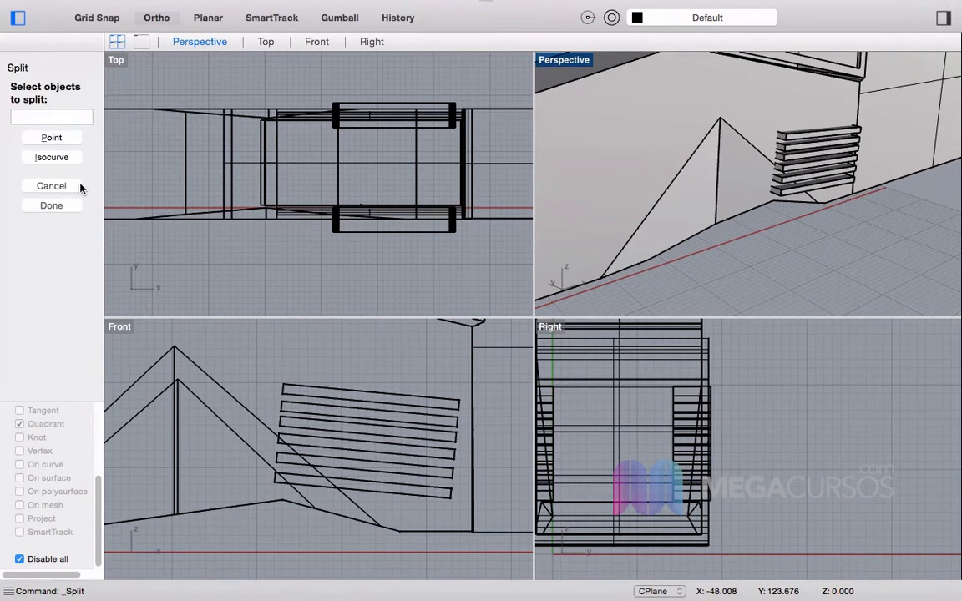
pyautogui.click(633, 157)
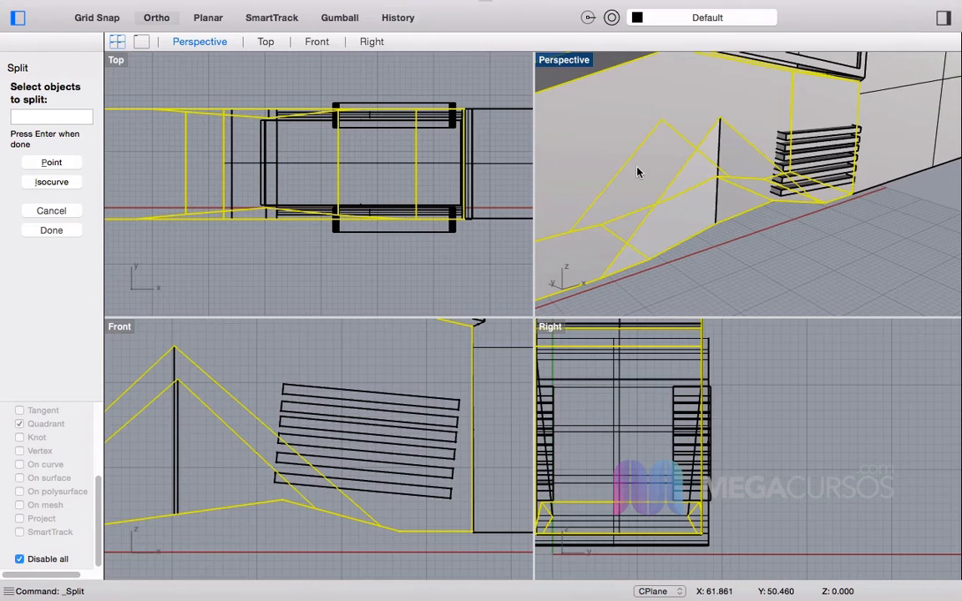
pyautogui.press('Return')
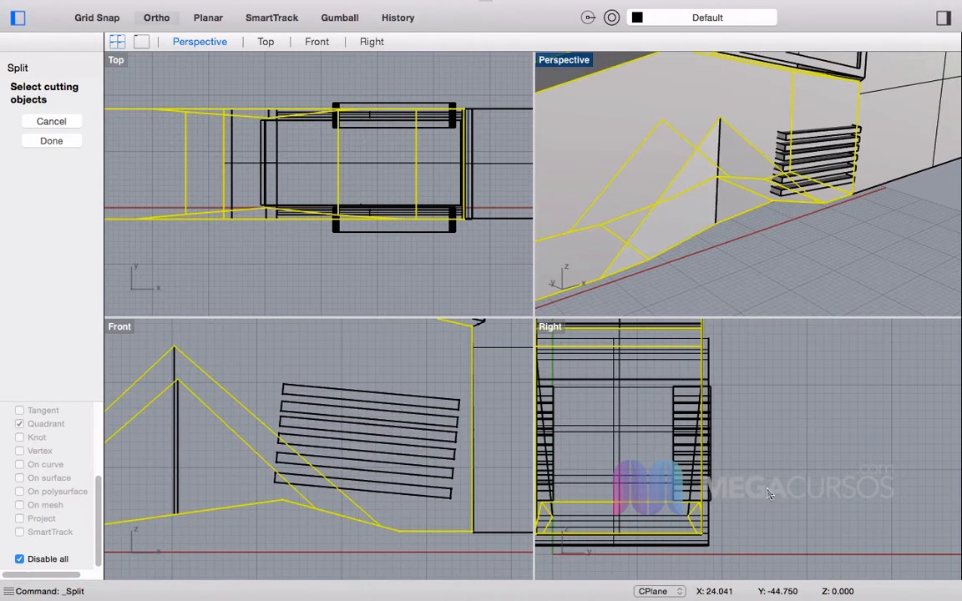
pyautogui.moveTo(461, 251); pyautogui.dragTo(302, 226)
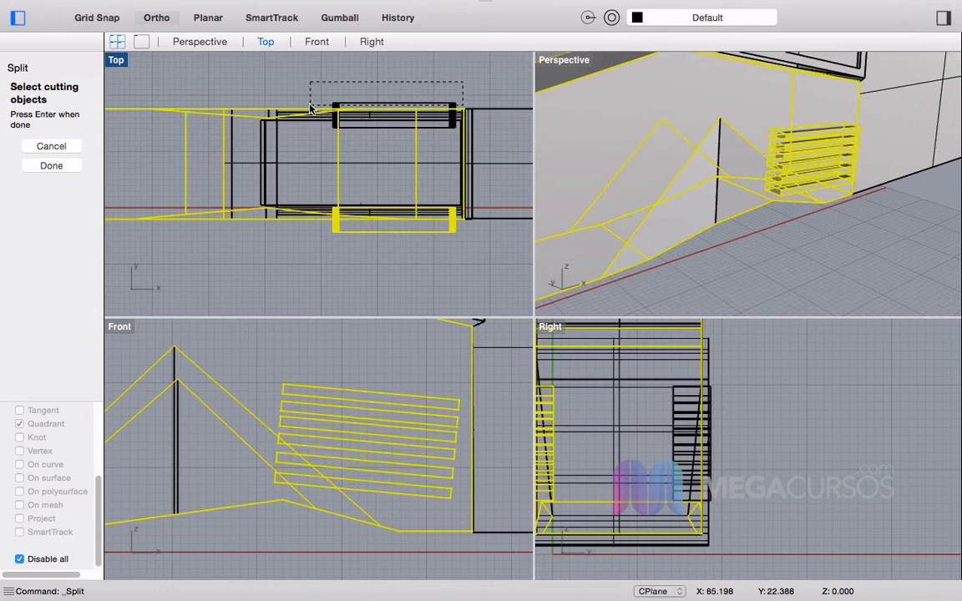
pyautogui.moveTo(309, 109); pyautogui.dragTo(309, 109)
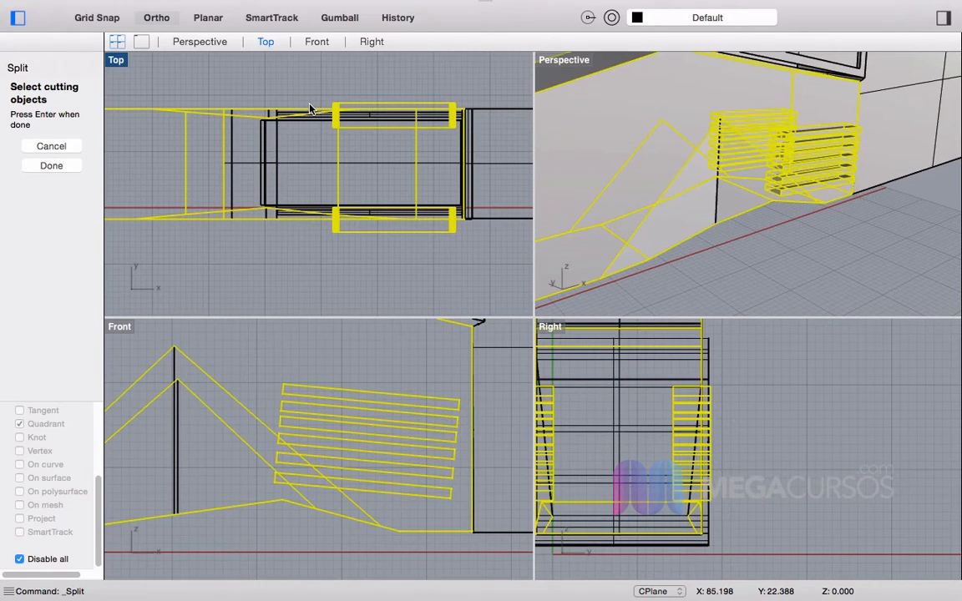
pyautogui.press('Return')
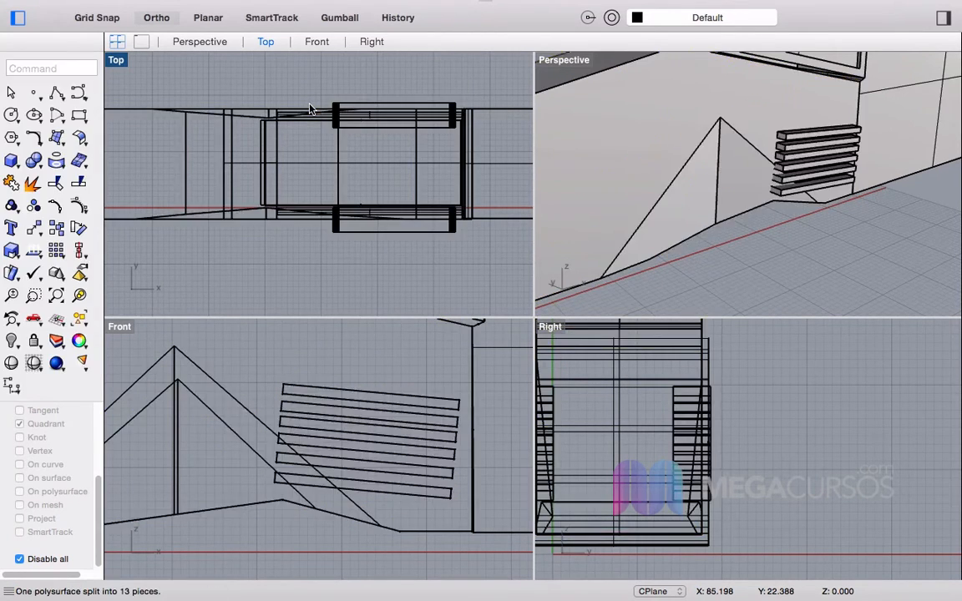
# Step: Split both sets of tilted bars using the main body as the cutting object
pyautogui.press('Return')
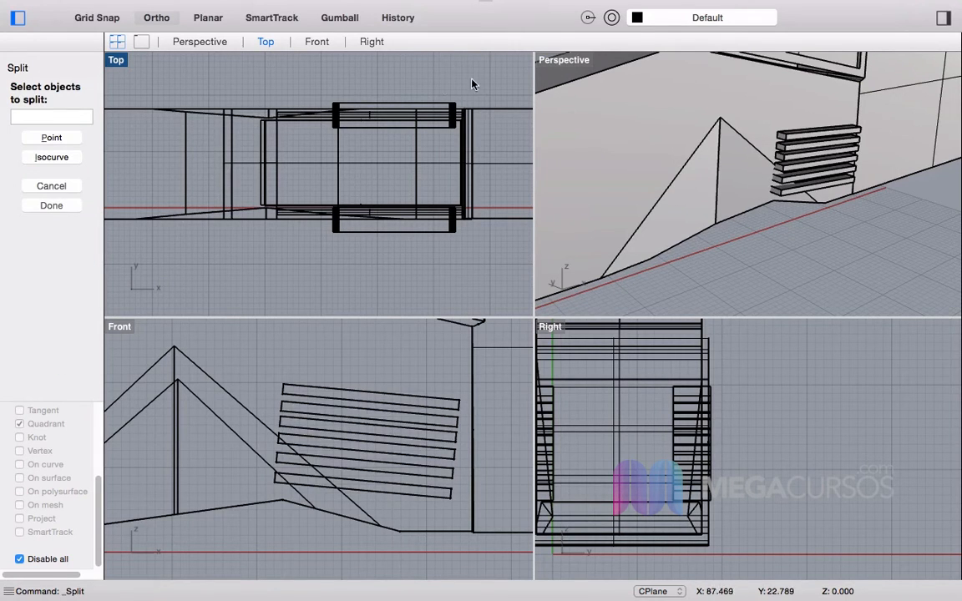
pyautogui.moveTo(301, 104); pyautogui.dragTo(301, 106)
pyautogui.moveTo(305, 226); pyautogui.dragTo(300, 227)
pyautogui.press('Return')
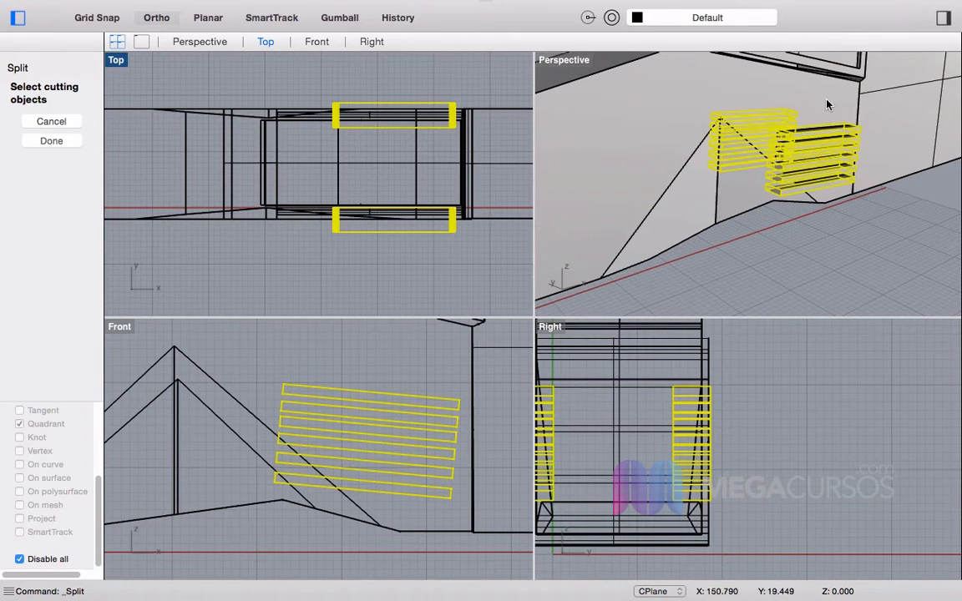
pyautogui.click(603, 136)
pyautogui.press('Return')
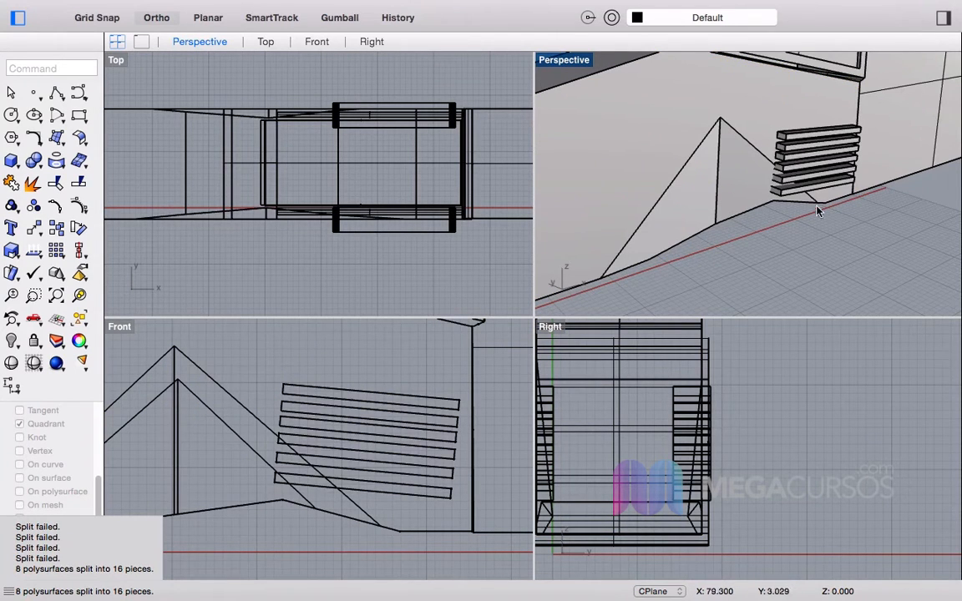
# Step: Delete the protruding bar pieces and wall patches of the upper three near-side bars to open recessed slots
pyautogui.click(804, 136)
pyautogui.press('Delete')
pyautogui.click(807, 136)
pyautogui.press('Escape')
pyautogui.scroll(5, 808, 150)
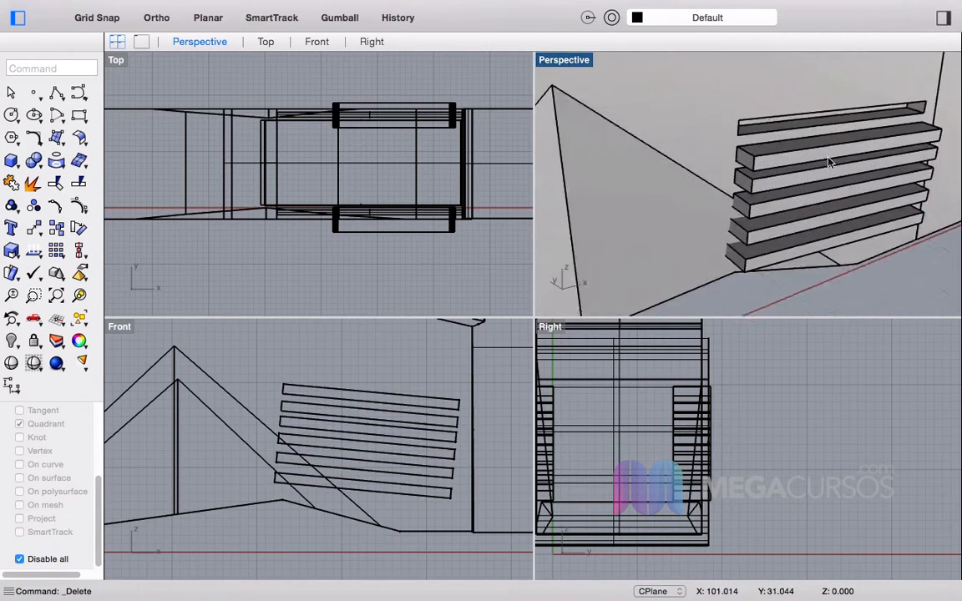
pyautogui.click(808, 163)
pyautogui.press('Delete')
pyautogui.click(799, 164)
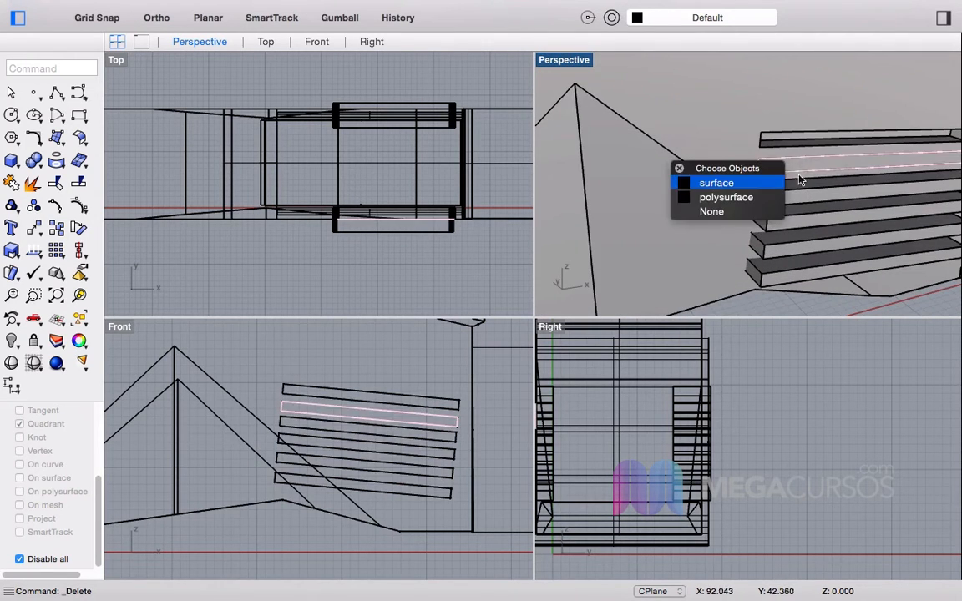
pyautogui.press('Escape')
pyautogui.click(807, 191)
pyautogui.press('Delete')
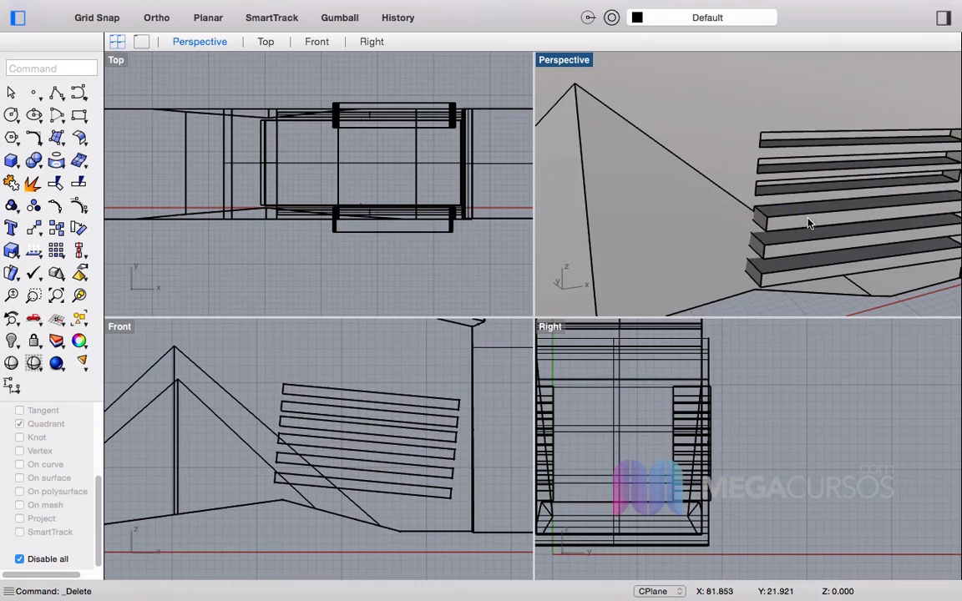
# Step: Delete the protruding bar pieces and wall patches of the lower three near-side bars to open the remaining slots
pyautogui.click(809, 221)
pyautogui.press('Delete')
pyautogui.click(808, 210)
pyautogui.press('Delete')
pyautogui.moveTo(819, 243); pyautogui.dragTo(866, 247, button='right')
pyautogui.click(868, 248)
pyautogui.press('Delete')
pyautogui.click(842, 247)
pyautogui.press('Delete')
pyautogui.click(840, 269)
pyautogui.press('Delete')
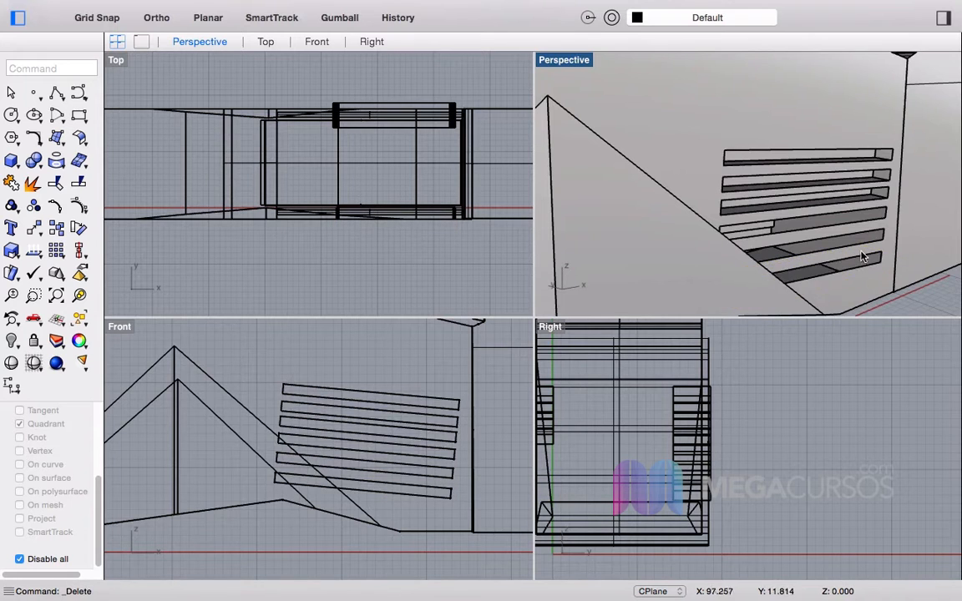
pyautogui.scroll(-10, 843, 250)
pyautogui.moveTo(853, 234); pyautogui.dragTo(750, 240, button='right')
pyautogui.scroll(5, 801, 257)
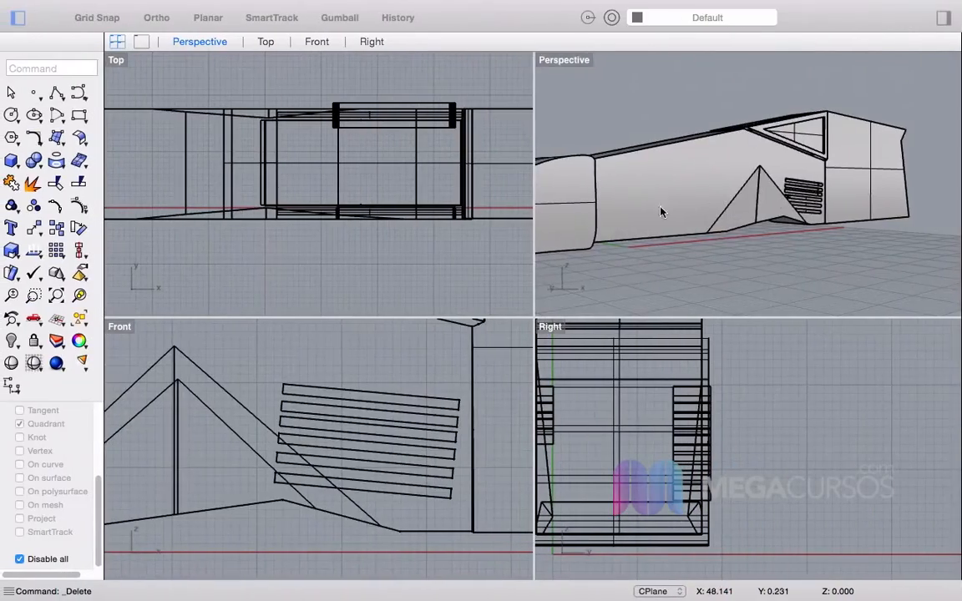
# Step: Delete the protruding bar pieces on the body's far side, keeping the body itself in place
pyautogui.moveTo(594, 185); pyautogui.dragTo(909, 230, button='right')
pyautogui.scroll(6, 571, 182)
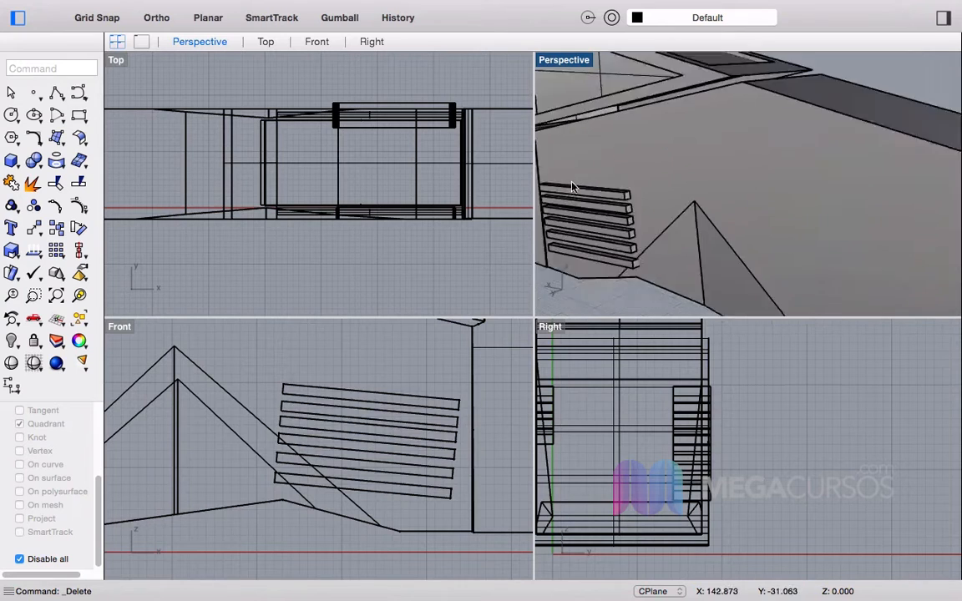
pyautogui.click(586, 197)
pyautogui.press('Delete')
pyautogui.click(591, 210)
pyautogui.press('Delete')
pyautogui.click(598, 228)
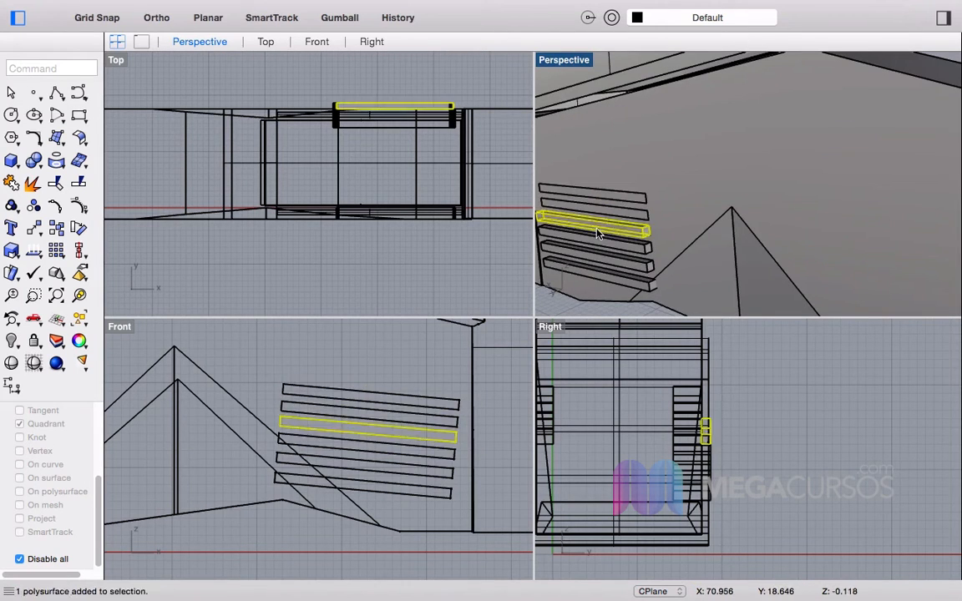
pyautogui.press('Delete')
pyautogui.click(624, 265)
pyautogui.press('Delete')
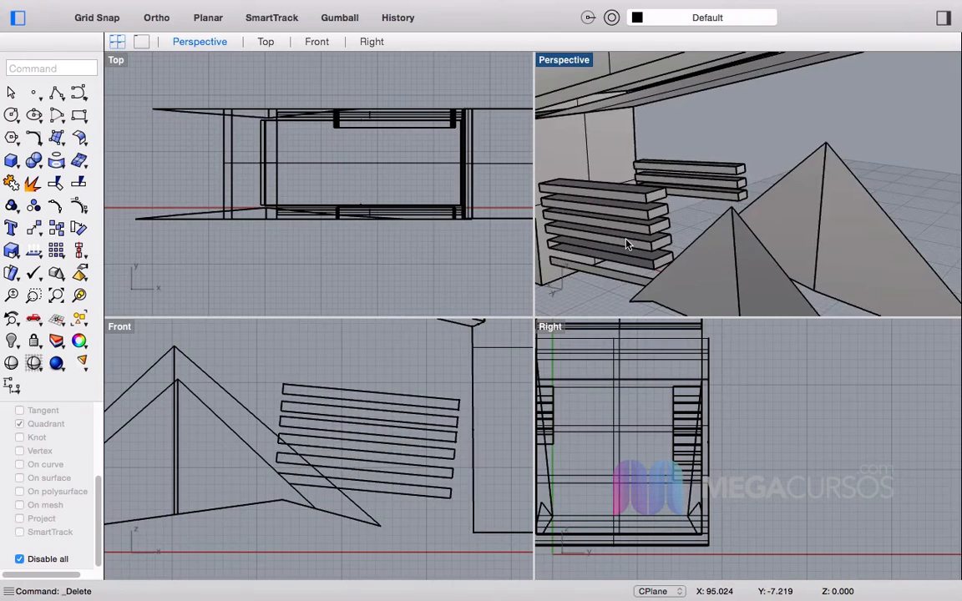
pyautogui.press('super+z')
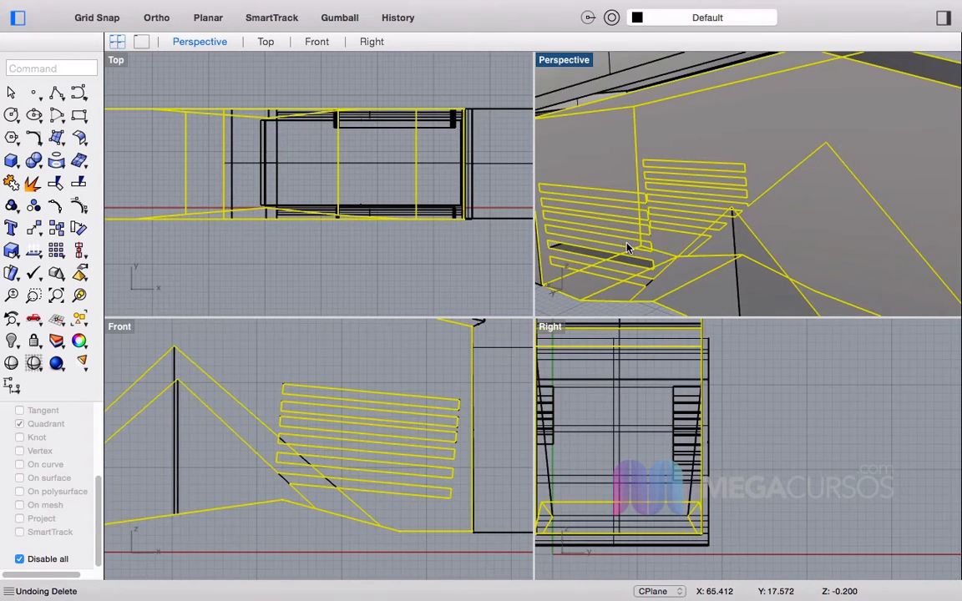
pyautogui.press('Escape')
# Step: Delete the remaining wall patches and leftover pieces covering the far-side vents to open recessed slots
pyautogui.click(595, 242)
pyautogui.press('Delete')
pyautogui.click(601, 213)
pyautogui.press('Return')
pyautogui.press('Delete')
pyautogui.click(604, 199)
pyautogui.press('Return')
pyautogui.press('Delete')
pyautogui.click(600, 270)
pyautogui.press('Return')
pyautogui.press('Delete')
# Step: Join the main body with the recessed slot pieces of both sides into one polysurface
pyautogui.scroll(-6, 619, 242)
pyautogui.moveTo(870, 203); pyautogui.dragTo(784, 292, button='right')
pyautogui.moveTo(659, 172); pyautogui.dragTo(658, 170)
pyautogui.moveTo(822, 242); pyautogui.dragTo(793, 256, button='right')
pyautogui.click(834, 294)
pyautogui.moveTo(833, 296); pyautogui.dragTo(664, 281, button='right')
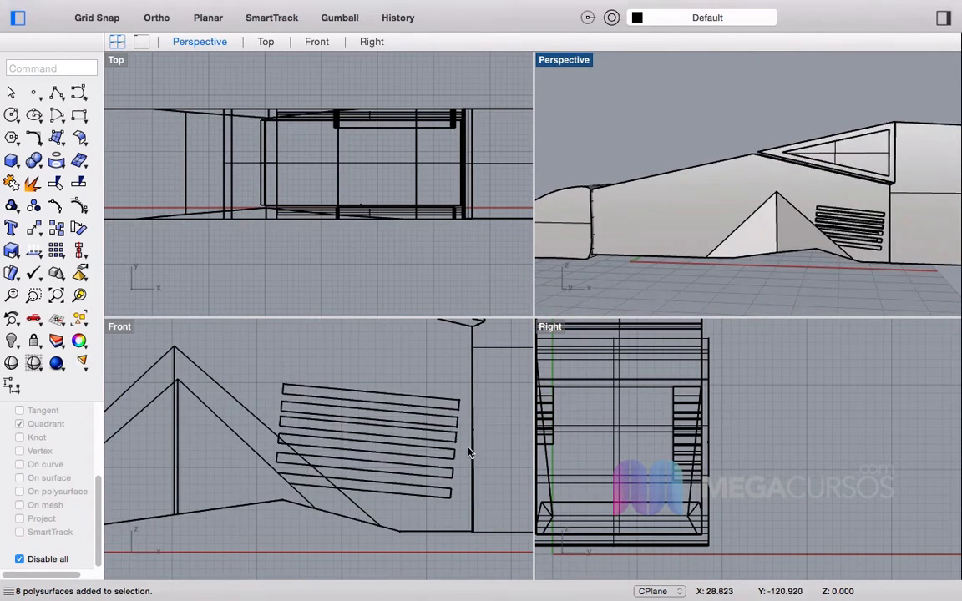
pyautogui.scroll(-3, 470, 454)
pyautogui.moveTo(458, 515); pyautogui.dragTo(257, 419)
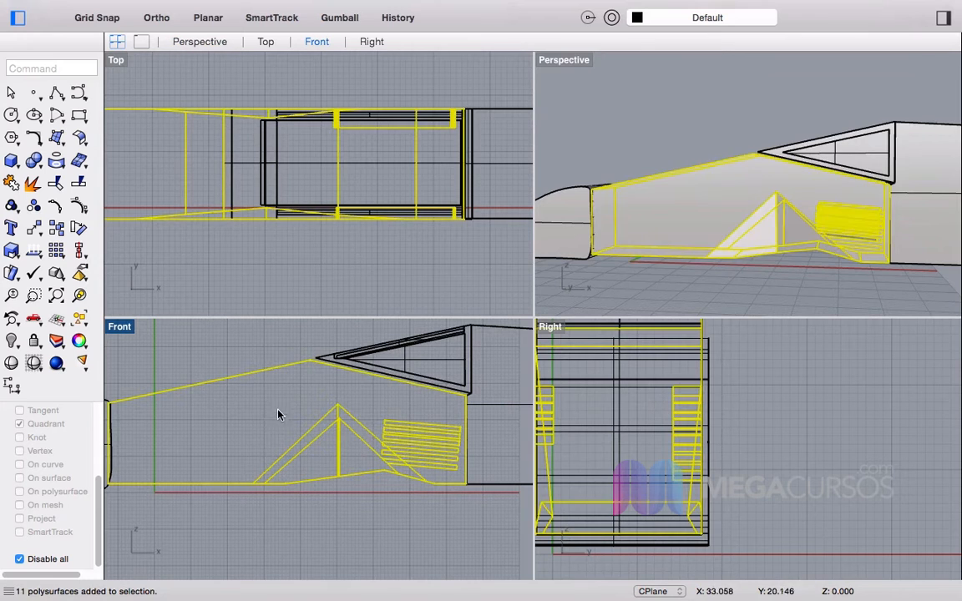
pyautogui.click(11, 183)
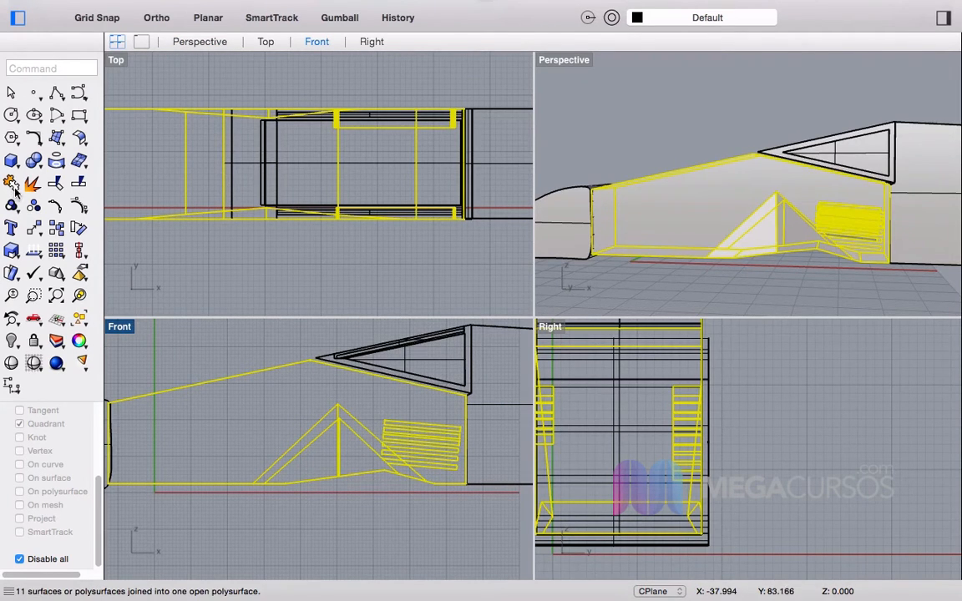
pyautogui.click(779, 284)
# Step: Examine the joined body, its vent slots and the nose section from several angles
pyautogui.moveTo(778, 285); pyautogui.dragTo(812, 215, button='right')
pyautogui.scroll(4, 728, 203)
pyautogui.scroll(-6, 730, 195)
pyautogui.scroll(6, 714, 191)
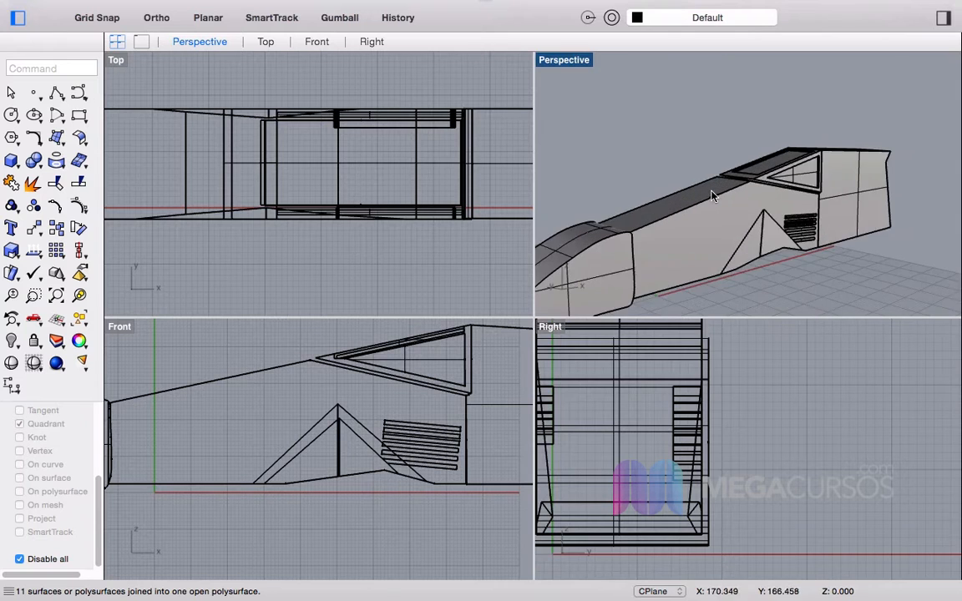
pyautogui.scroll(-6, 675, 211)
pyautogui.moveTo(710, 196); pyautogui.dragTo(773, 187, button='right')
pyautogui.scroll(6, 649, 200)
pyautogui.hotkey('ctrl', 'Right')
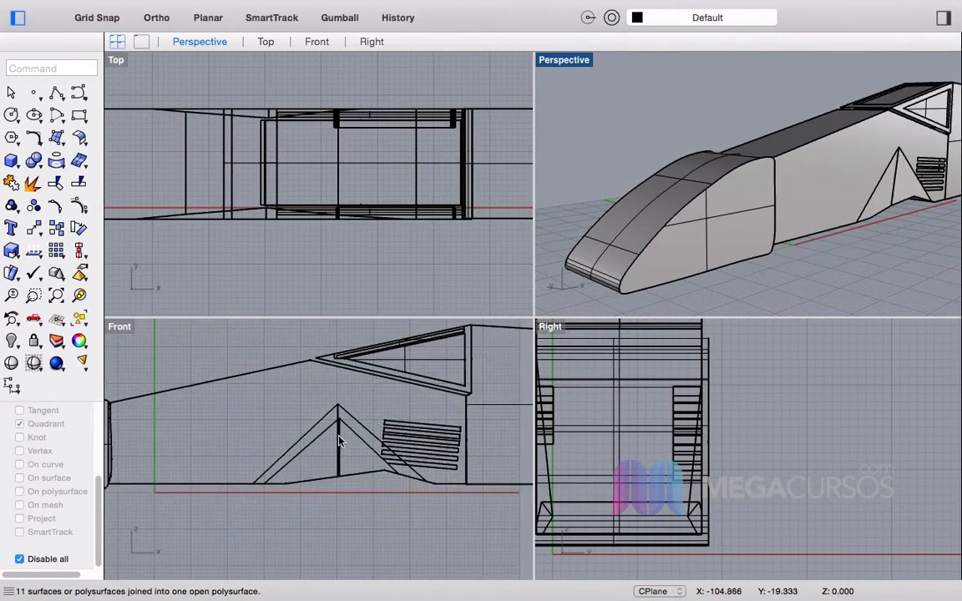
# Step: Draw a degree 3 interpolated curve in the Front view from just behind the nose's upper rear corner, slightly below its top contour, past its front tip
pyautogui.scroll(-2, 137, 460)
pyautogui.scroll(-6, 326, 426)
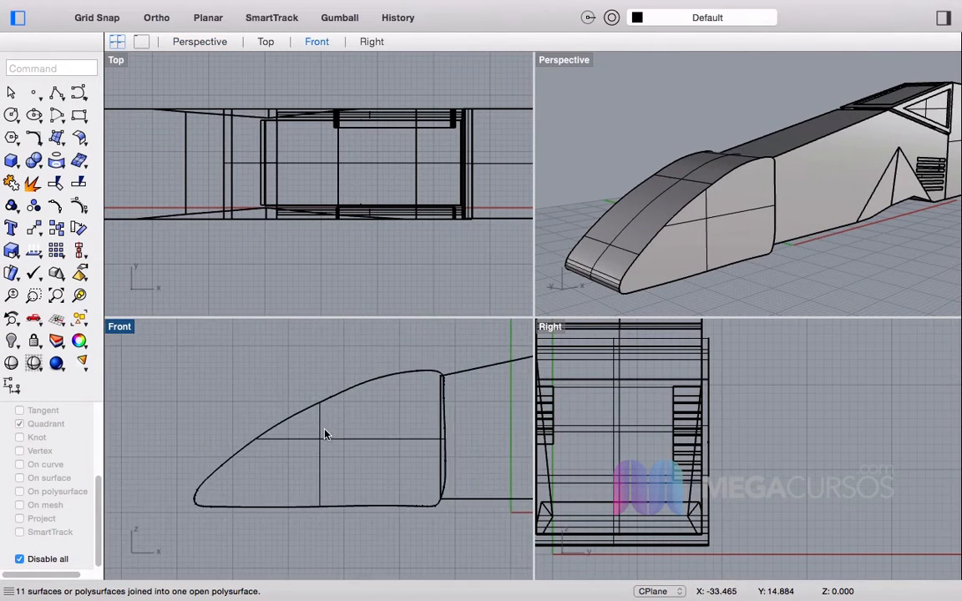
pyautogui.scroll(3, 330, 428)
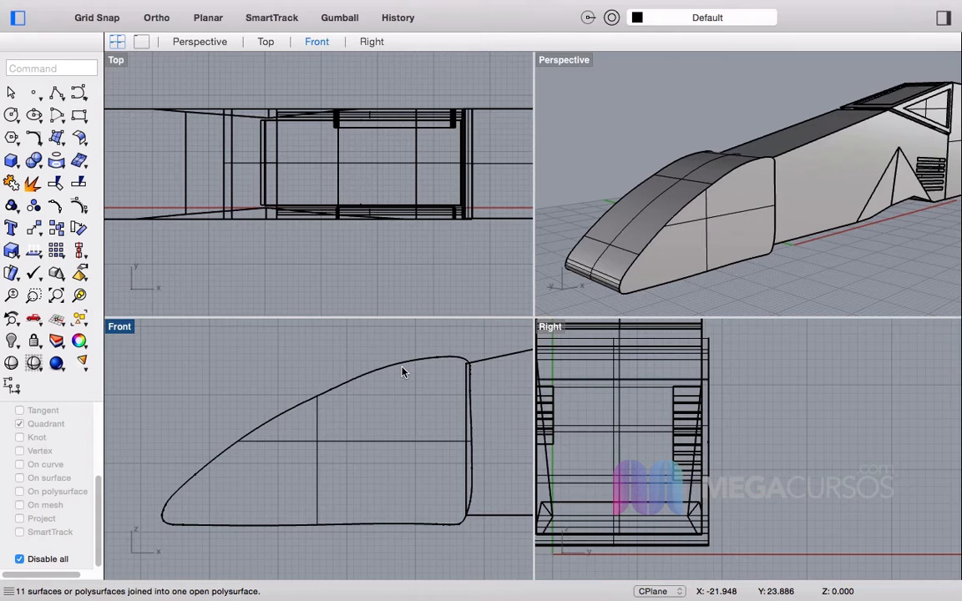
pyautogui.click(84, 95)
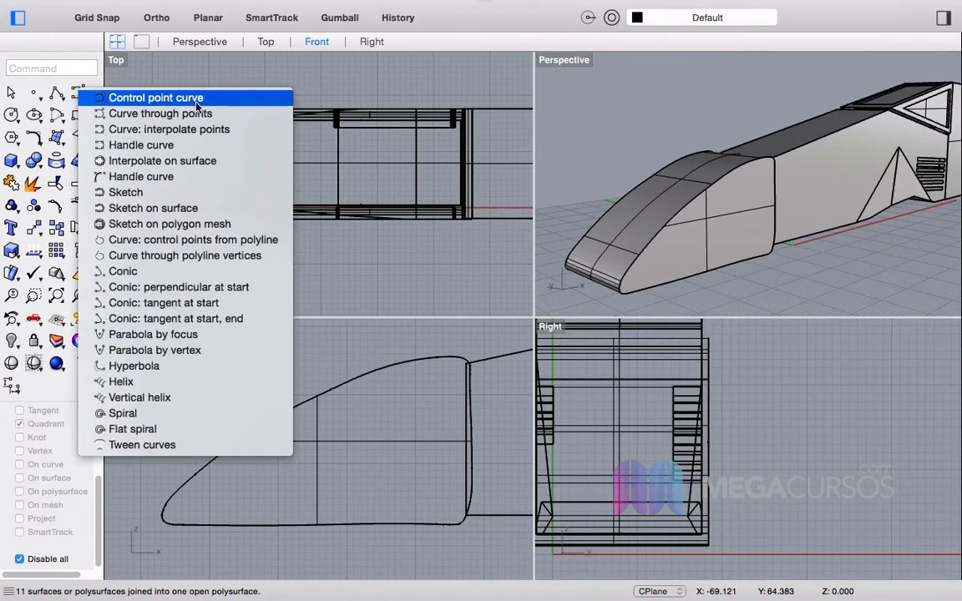
pyautogui.click(149, 130)
pyautogui.scroll(5, 193, 451)
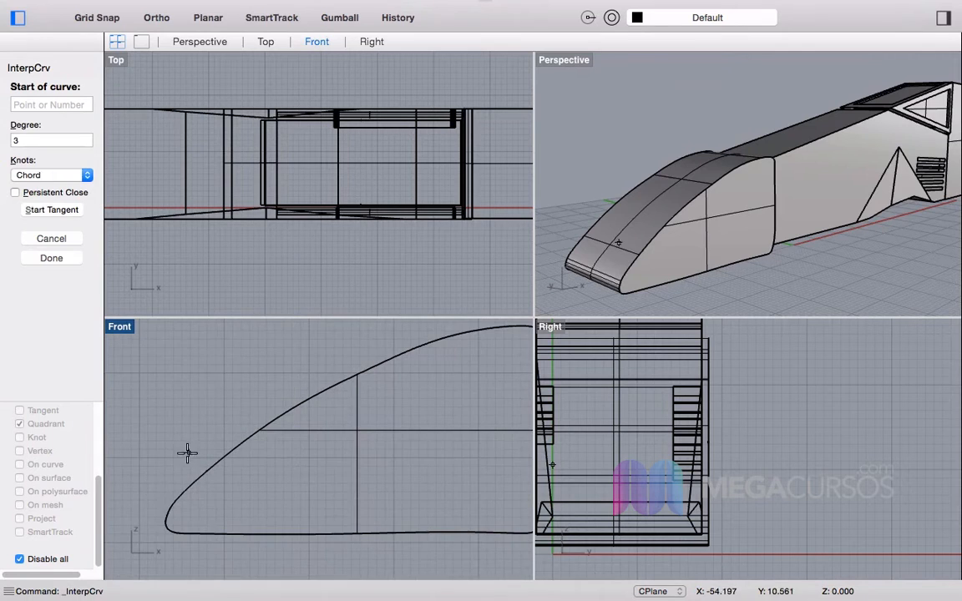
pyautogui.moveTo(377, 360); pyautogui.dragTo(370, 389, button='right')
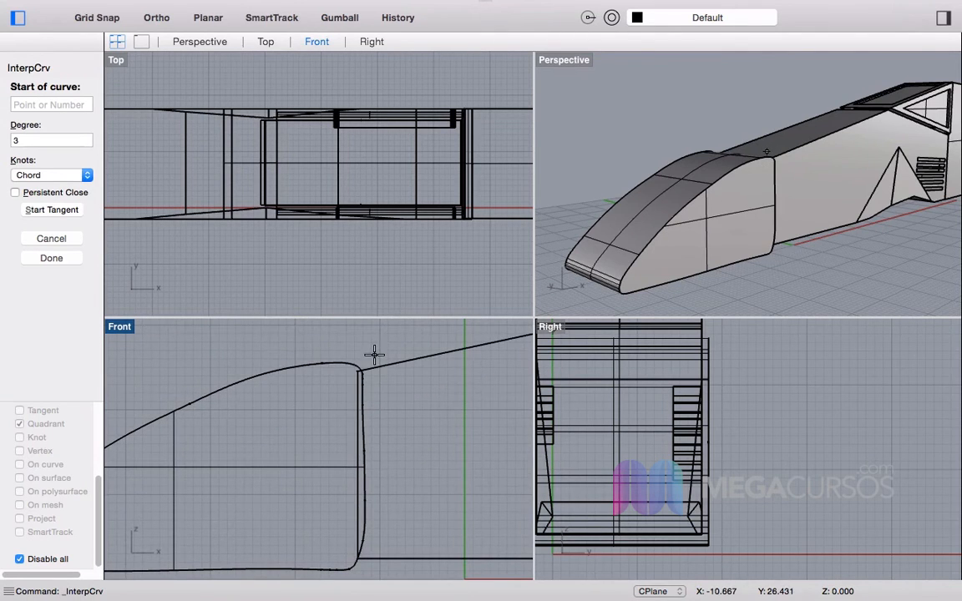
pyautogui.click(375, 360)
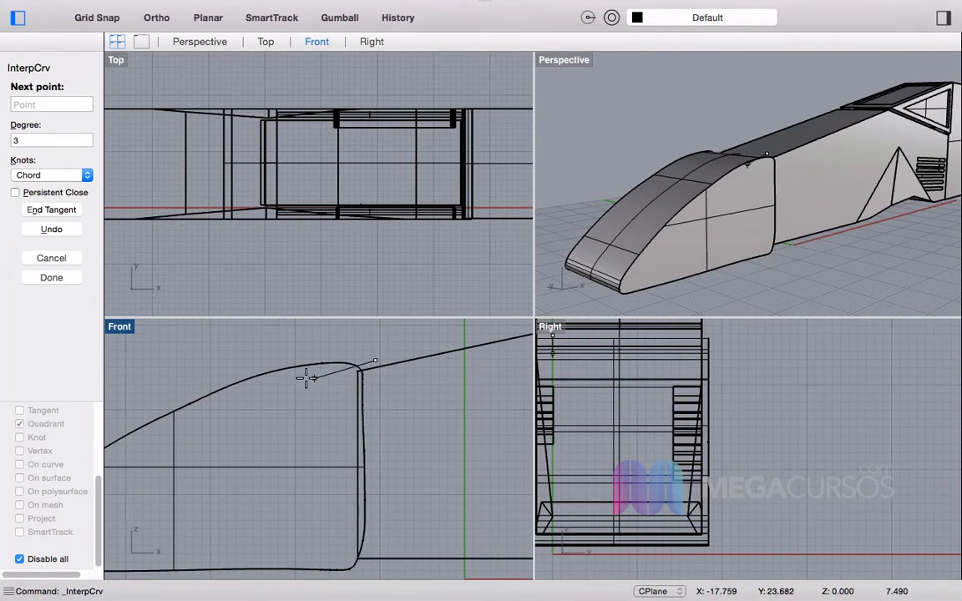
pyautogui.click(295, 373)
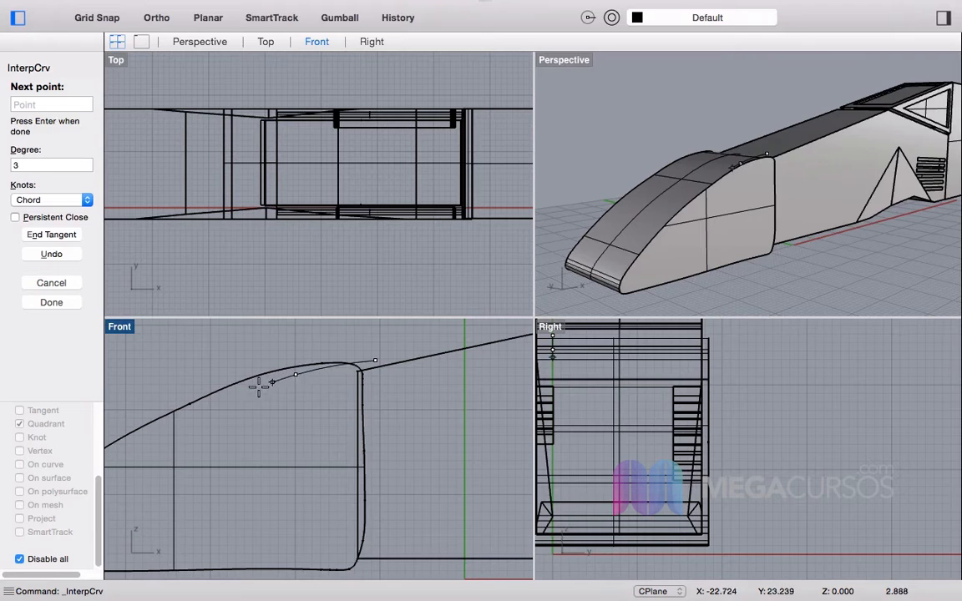
pyautogui.click(203, 404)
pyautogui.hscroll(-5, 203, 404)
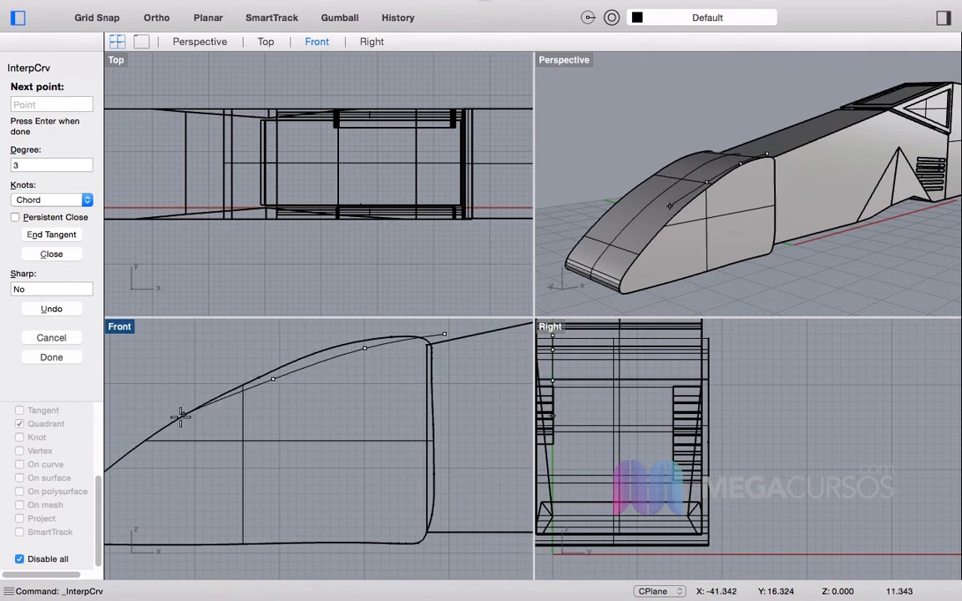
pyautogui.moveTo(157, 445); pyautogui.dragTo(316, 370, button='right')
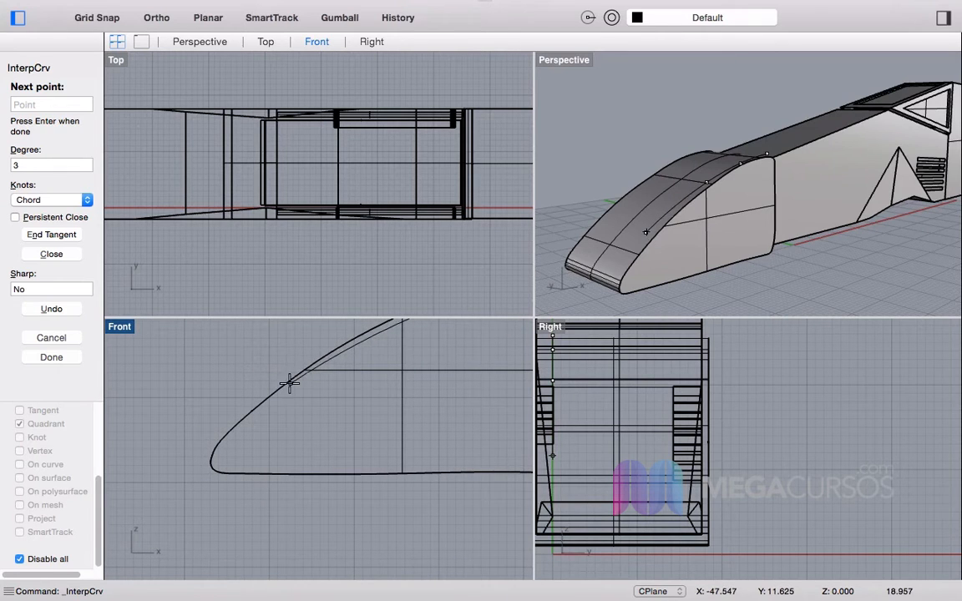
pyautogui.click(174, 478)
pyautogui.press('Return')
# Step: Move the new profile curve straight sideways in the Right view until it lies just beyond the nose's far side
pyautogui.scroll(-5, 383, 384)
pyautogui.click(374, 401)
pyautogui.scroll(-3, 380, 262)
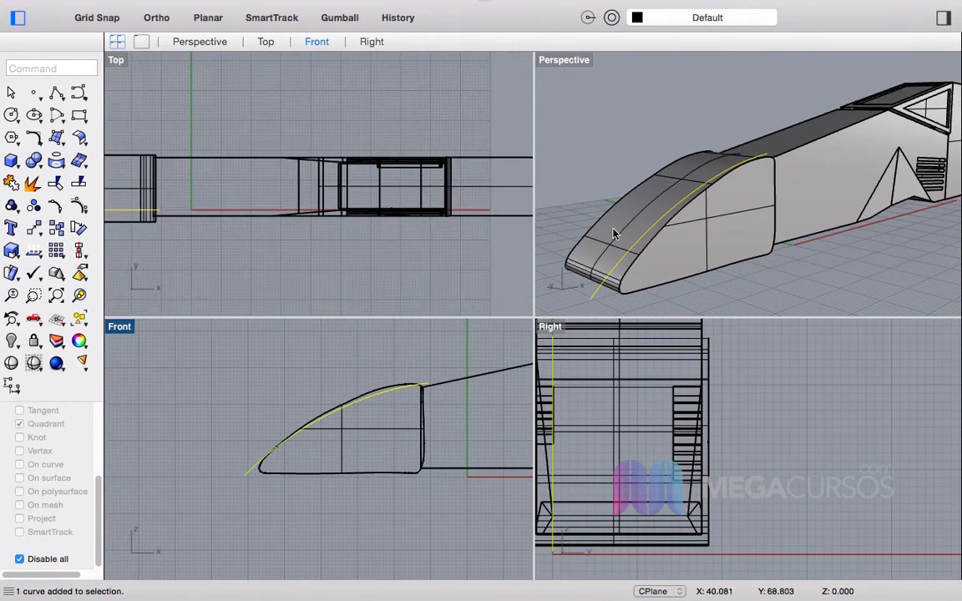
pyautogui.scroll(-3, 619, 415)
pyautogui.keyDown('shift'); pyautogui.moveTo(574, 390); pyautogui.dragTo(683, 389); pyautogui.keyUp('shift')
# Step: Extrude the profile curve with ExtrudeCrv across the full width of the nose and past its near side
pyautogui.write('ExtrudeCrv')
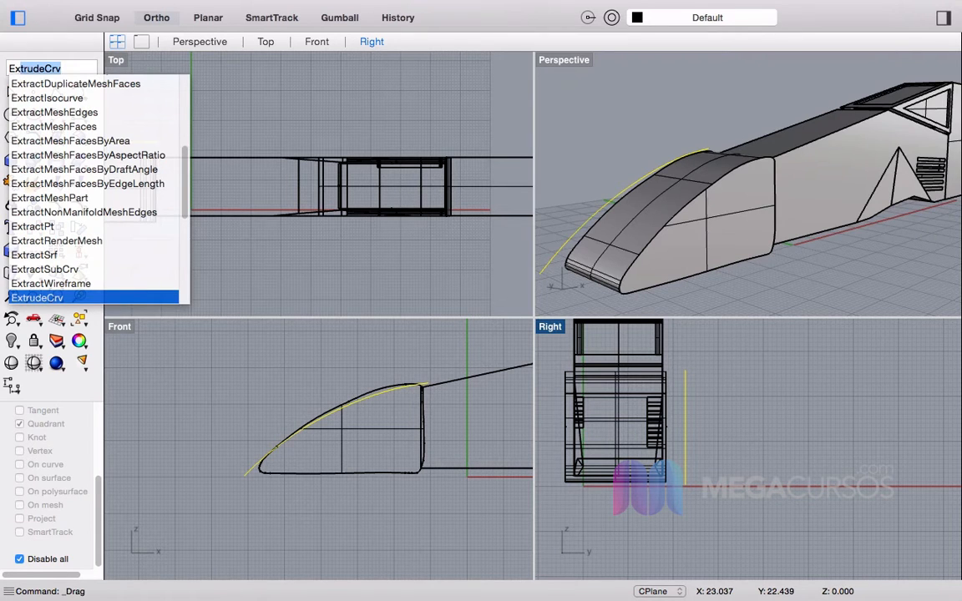
pyautogui.press('Return')
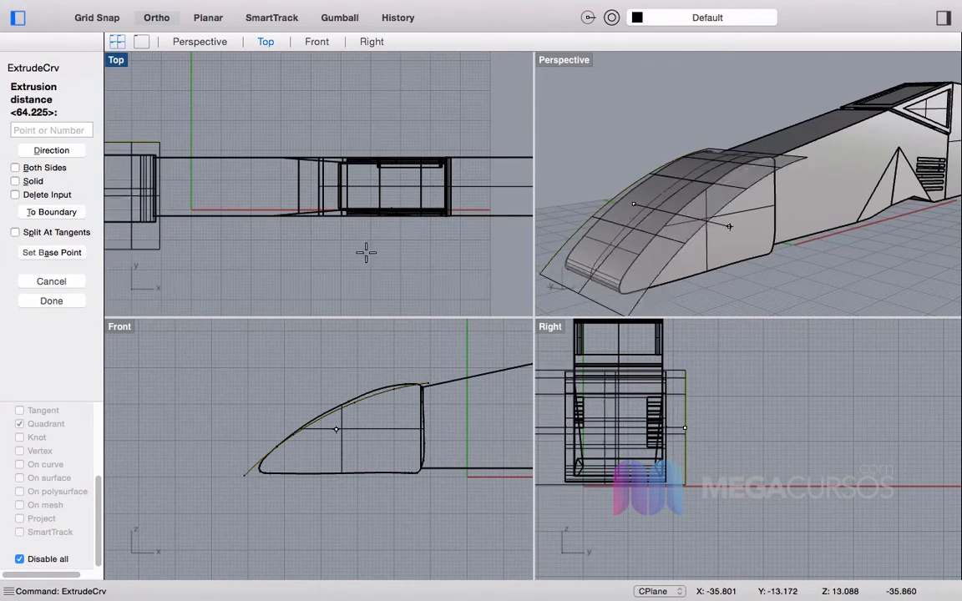
pyautogui.click(155, 237)
pyautogui.press('Escape')
# Step: Split the nose body using the extruded curved surface as the cutting object
pyautogui.moveTo(710, 207); pyautogui.dragTo(677, 174, button='right')
pyautogui.scroll(3, 677, 174)
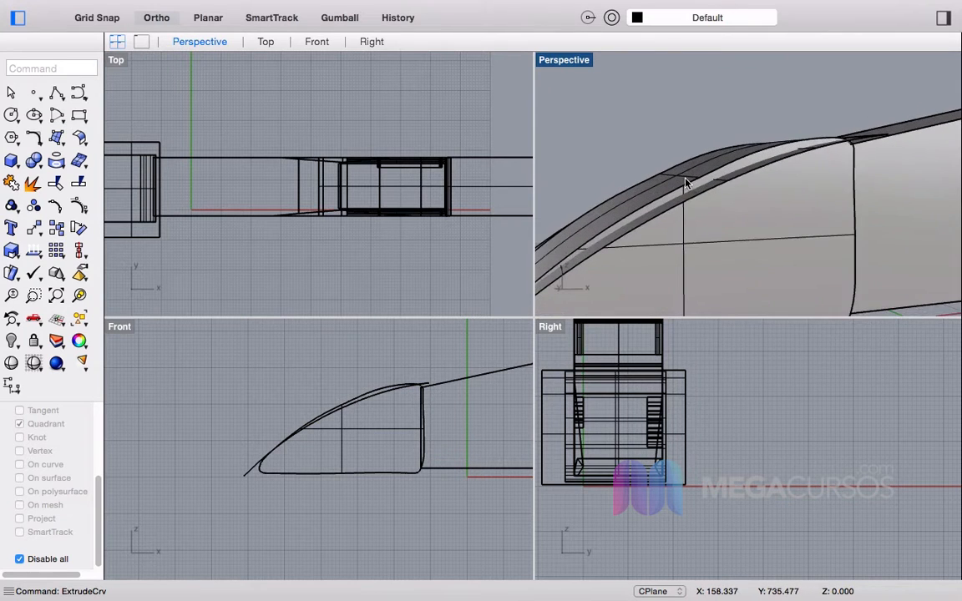
pyautogui.click(79, 183)
pyautogui.moveTo(700, 125); pyautogui.dragTo(720, 170, button='right')
pyautogui.click(765, 255)
pyautogui.press('Return')
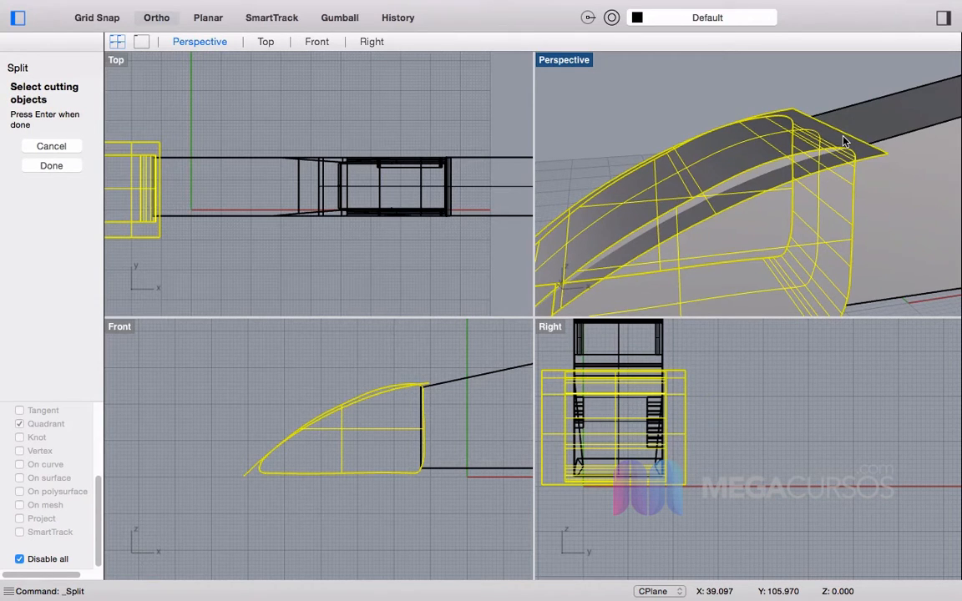
pyautogui.click(843, 142)
pyautogui.press('Return')
# Step: Try to split the nose's upper piece using the extruded surface as the cutting object
pyautogui.press('Return')
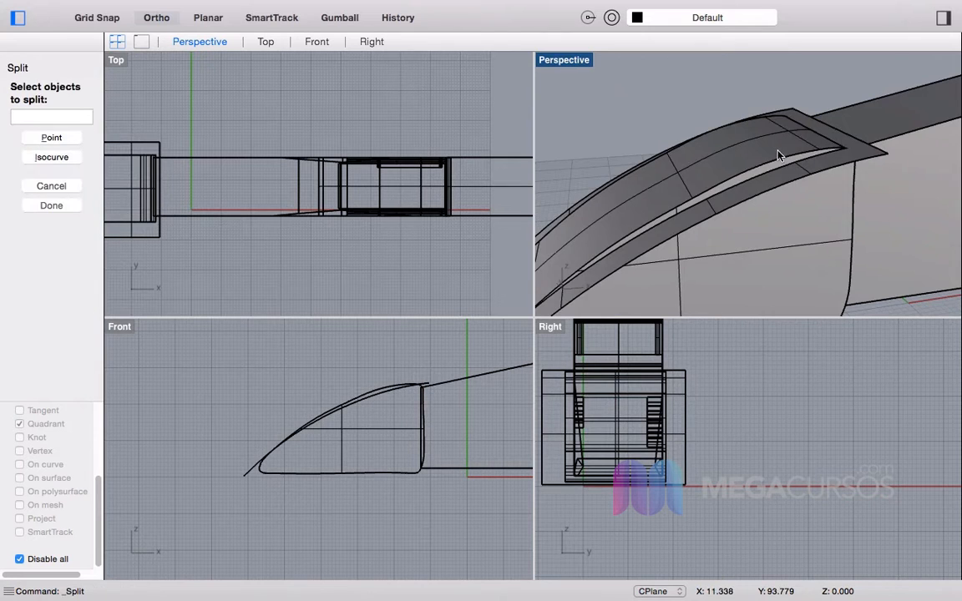
pyautogui.click(767, 157)
pyautogui.press('Return')
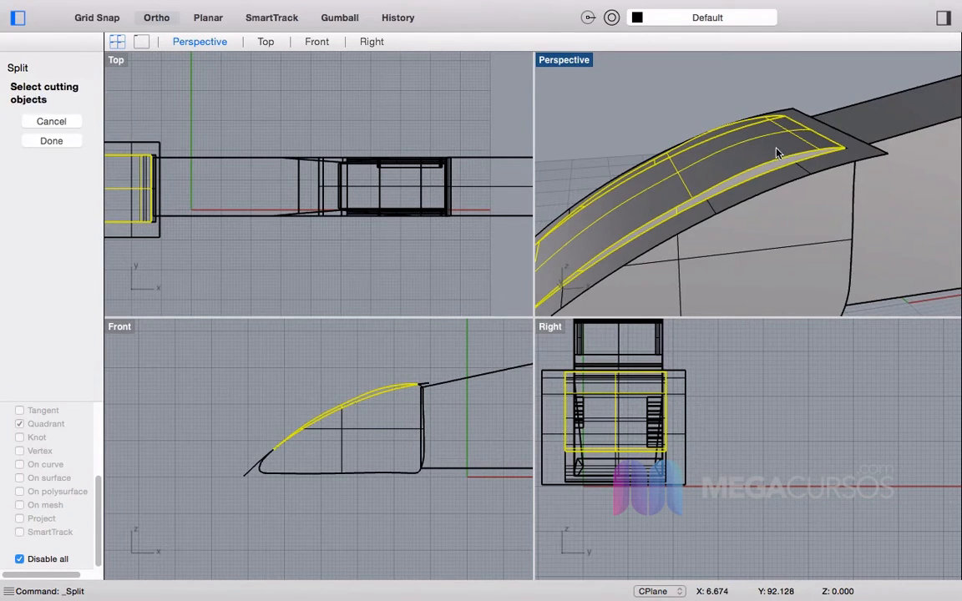
pyautogui.click(864, 163)
pyautogui.press('Return')
# Step: Split the extruded curved surface using the nose's upper piece as the cutting object
pyautogui.press('Return')
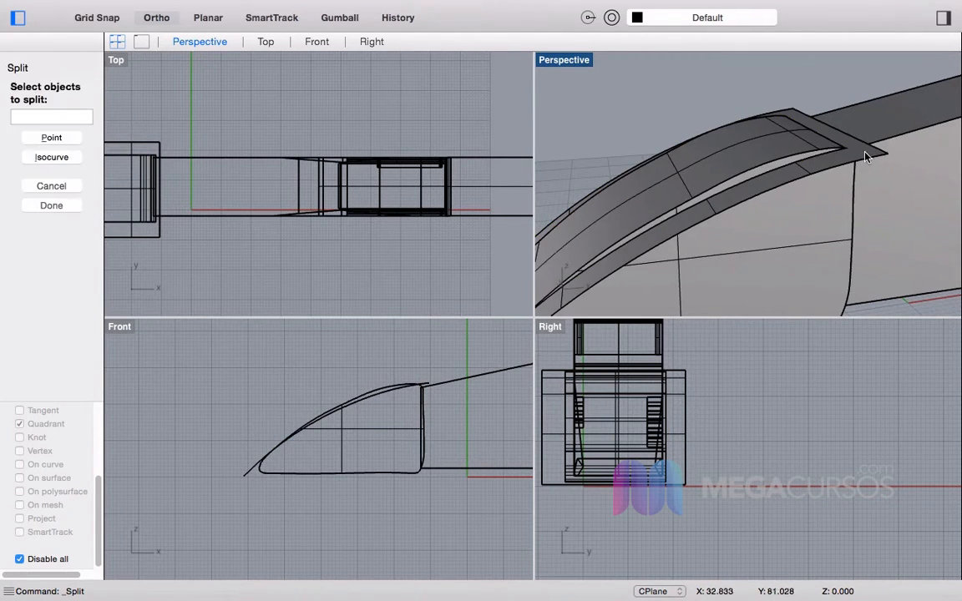
pyautogui.click(866, 157)
pyautogui.press('Return')
pyautogui.click(784, 146)
pyautogui.press('Return')
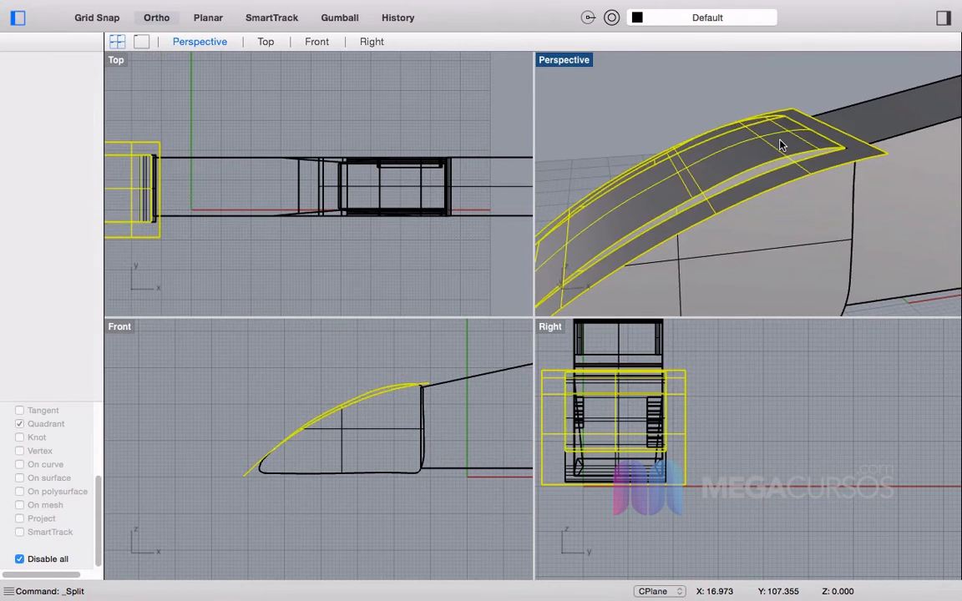
# Step: Delete the nose's cut-off upper piece and the surplus extruded surface outside the nose outline
pyautogui.click(769, 147)
pyautogui.press('Delete')
pyautogui.click(790, 111)
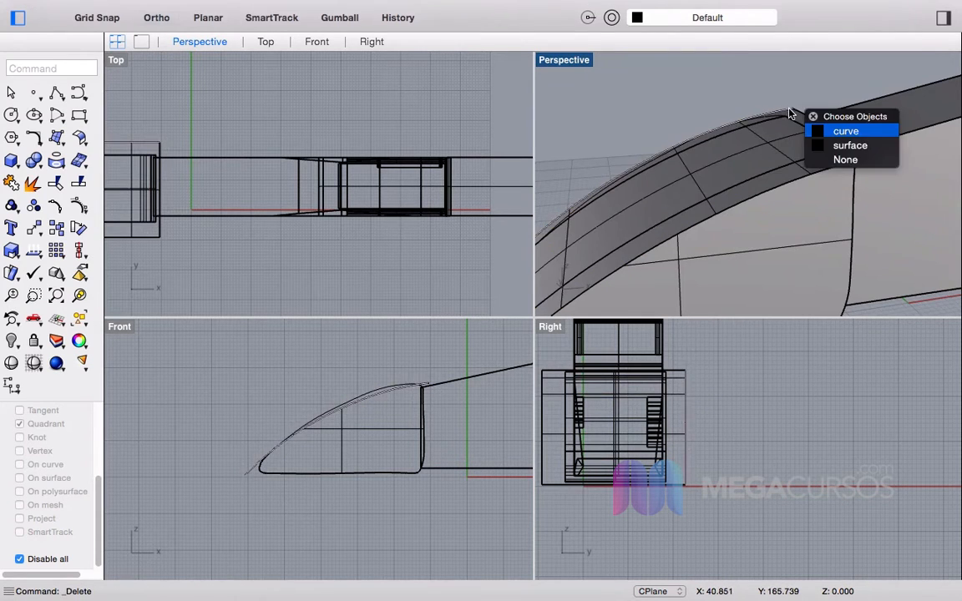
pyautogui.click(850, 145)
pyautogui.press('Delete')
pyautogui.scroll(-2, 783, 119)
pyautogui.scroll(-2, 784, 119)
pyautogui.click(755, 120)
pyautogui.press('Delete')
# Step: Delete the leftover profile curve beside the nose while keeping the trimmed top surface
pyautogui.click(605, 202)
pyautogui.press('Delete')
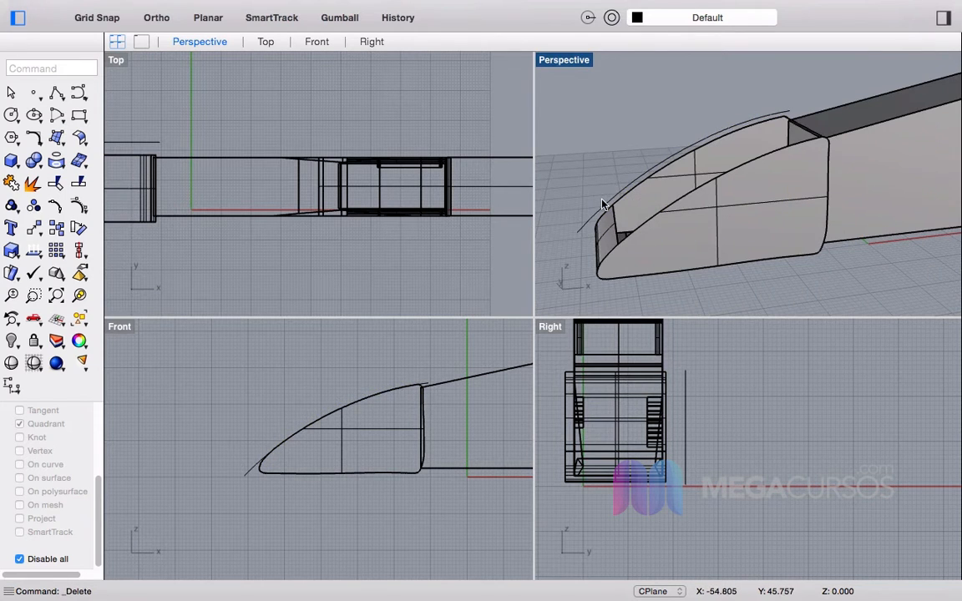
pyautogui.press('super+z')
pyautogui.scroll(5, 597, 203)
pyautogui.click(586, 206)
pyautogui.press('Delete')
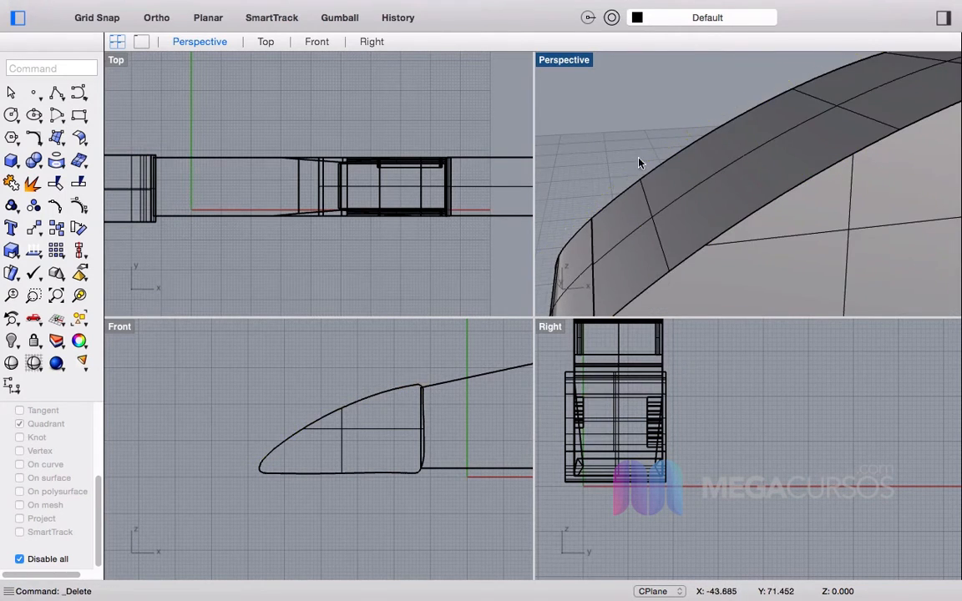
# Step: Join the trimmed top surface with the nose body into one polysurface
pyautogui.scroll(-5, 639, 163)
pyautogui.click(629, 184)
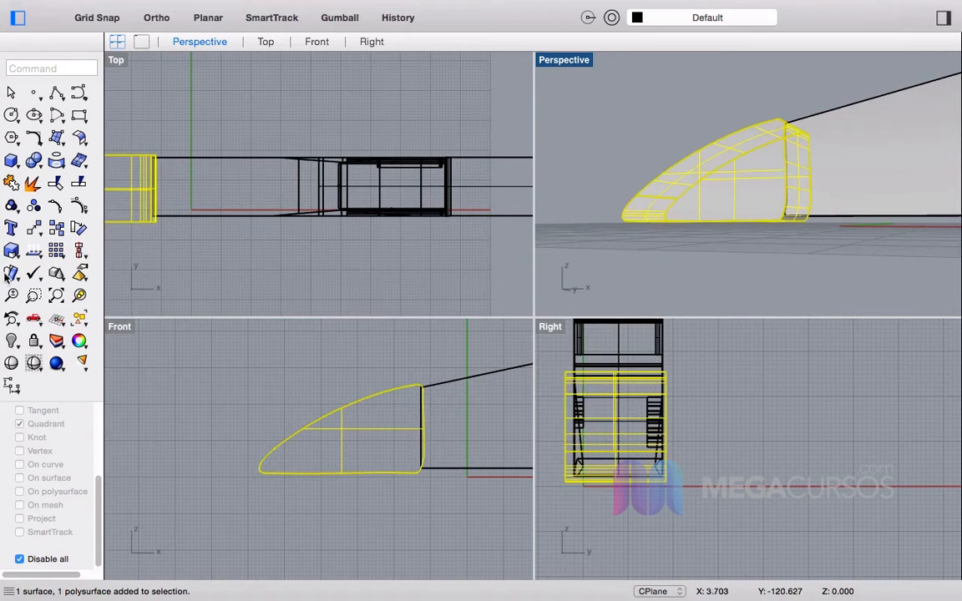
pyautogui.click(12, 185)
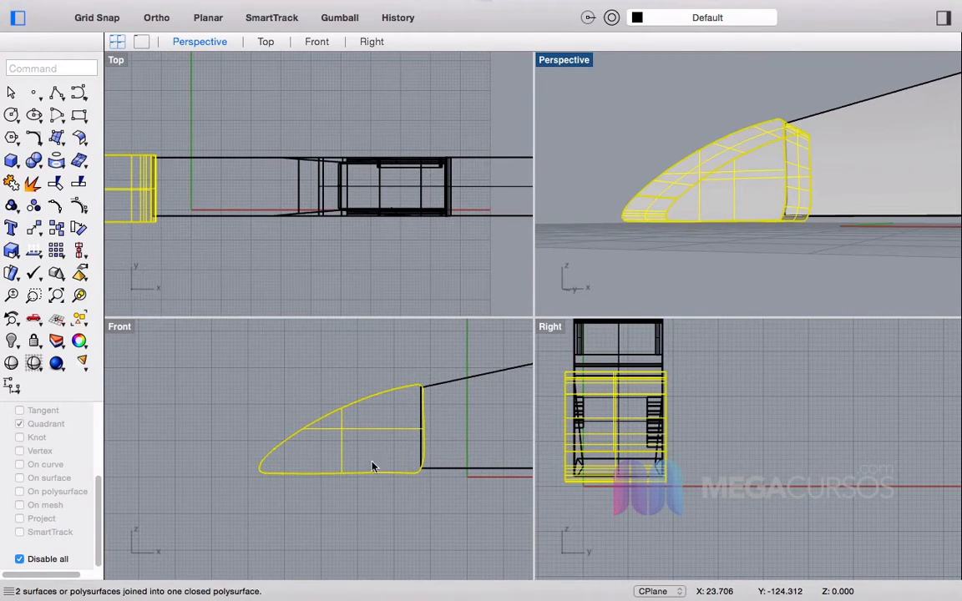
pyautogui.click(468, 372)
pyautogui.scroll(5, 337, 386)
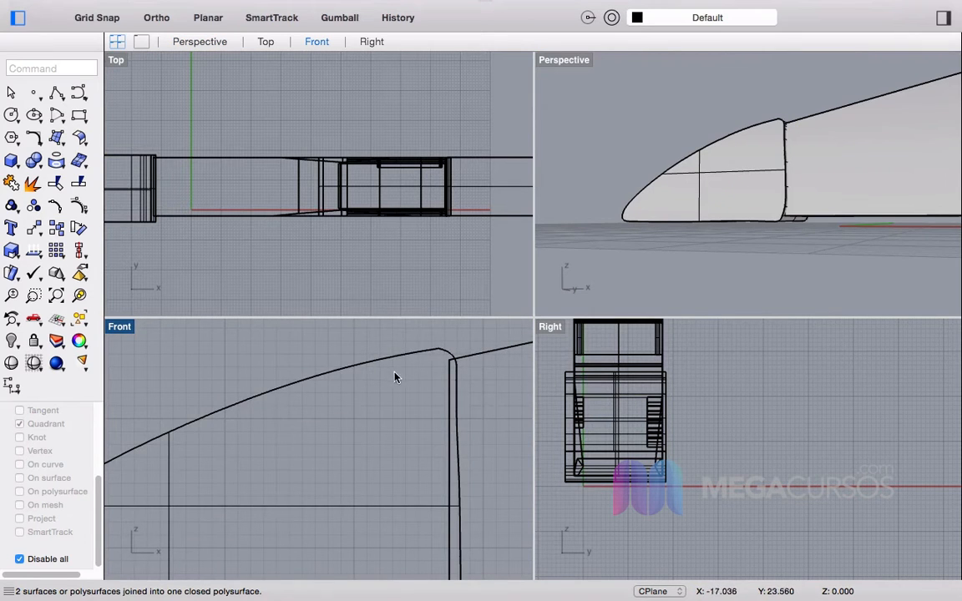
pyautogui.moveTo(576, 246); pyautogui.dragTo(696, 260, button='right')
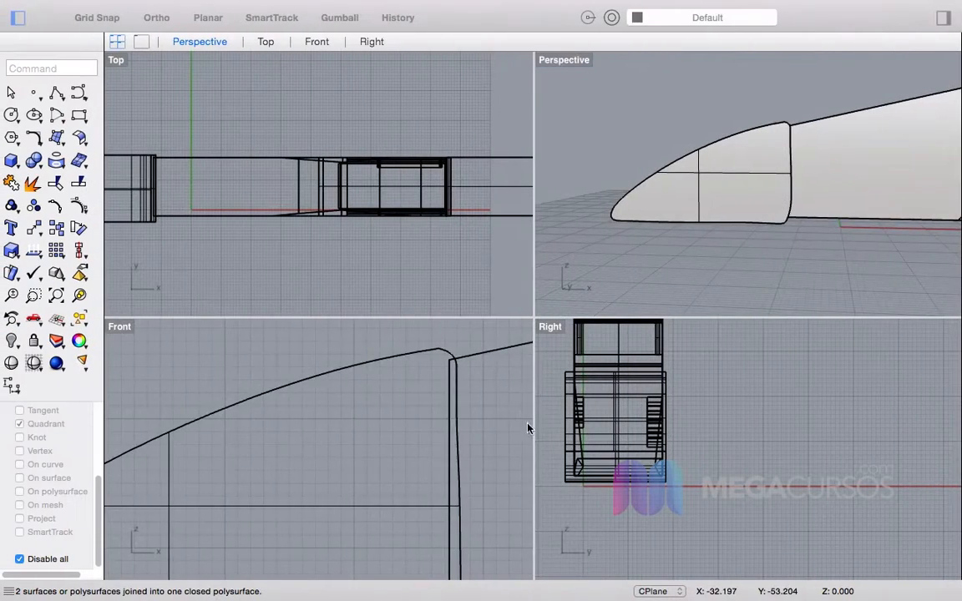
pyautogui.scroll(-5, 451, 436)
pyautogui.scroll(3, 338, 462)
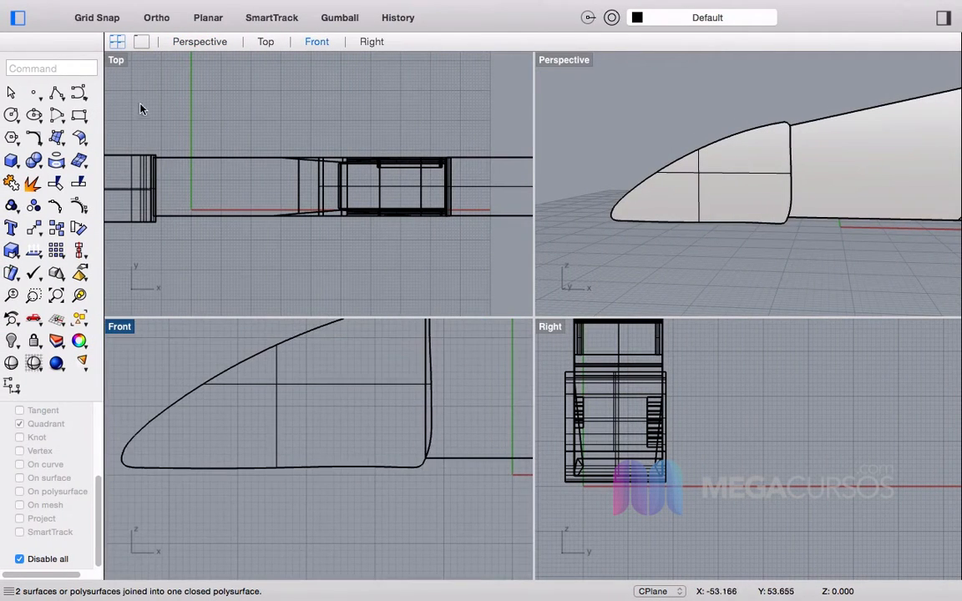
# Step: Draw a straight horizontal polyline about 47 units long just above the nose's bottom edge, running past both ends
pyautogui.click(56, 93)
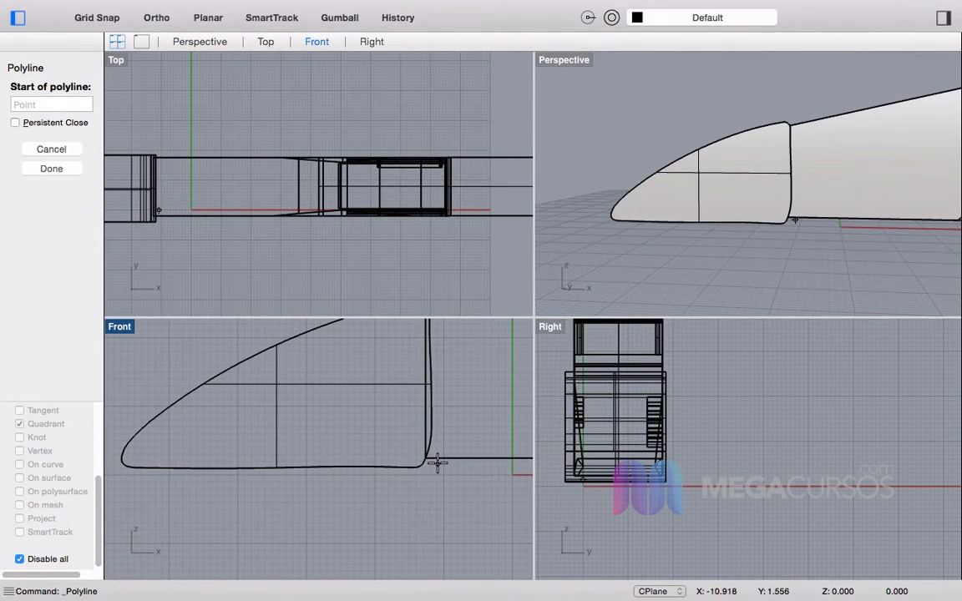
pyautogui.click(436, 462)
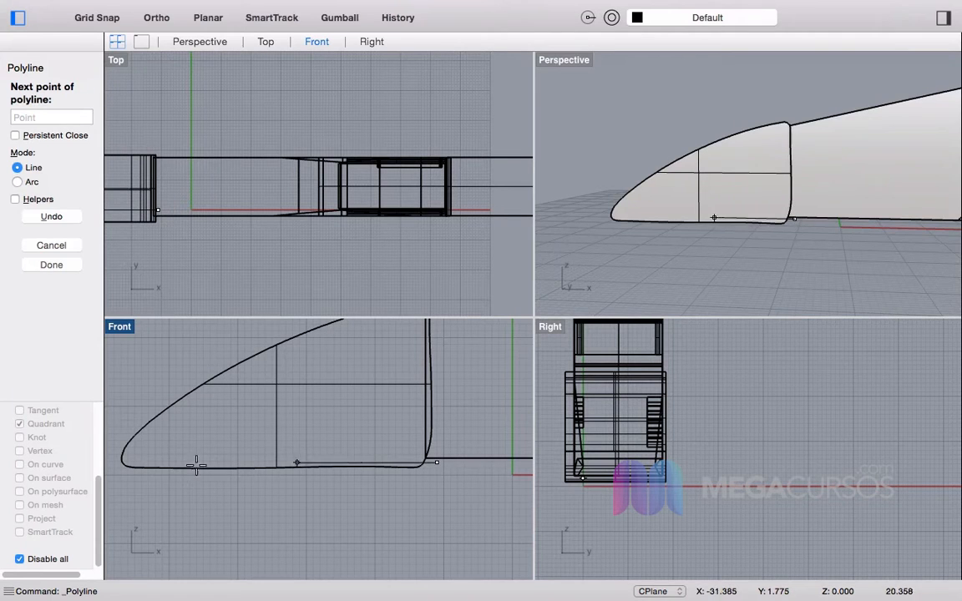
pyautogui.press('shift')
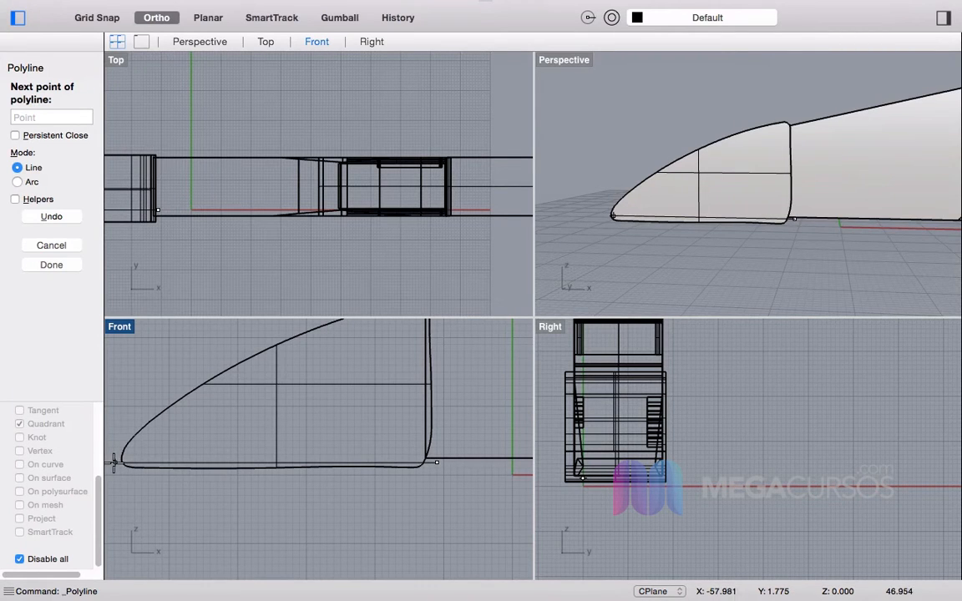
pyautogui.click(114, 462)
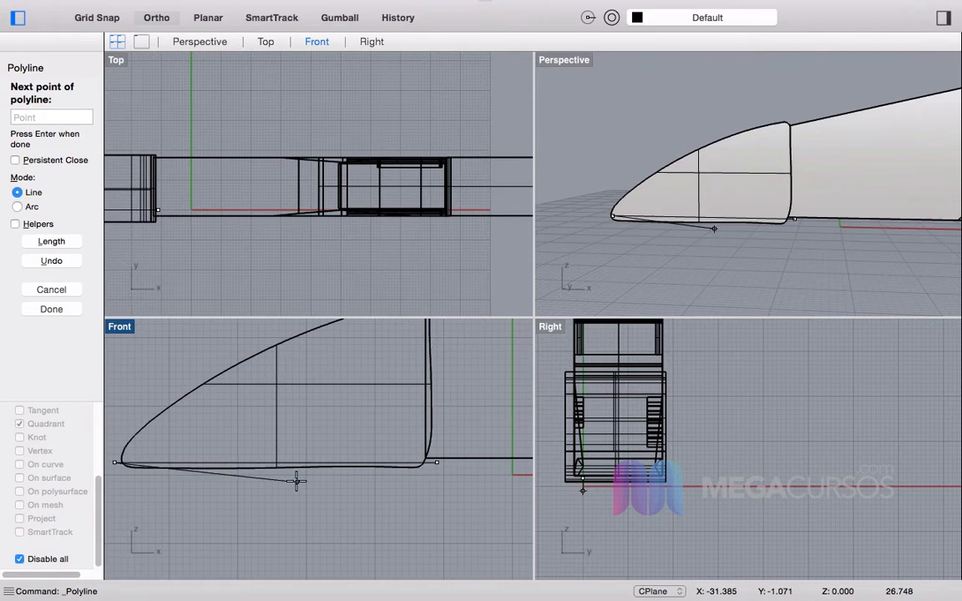
pyautogui.press('Return')
# Step: Raise the line slightly and extrude it about 50 units into a flat surface wider than the nose
pyautogui.scroll(5, 378, 462)
pyautogui.moveTo(378, 461)
pyautogui.mouseDown()
pyautogui.moveTo(378, 430)
pyautogui.moveTo(378, 443)
pyautogui.mouseUp()
pyautogui.write('ext')
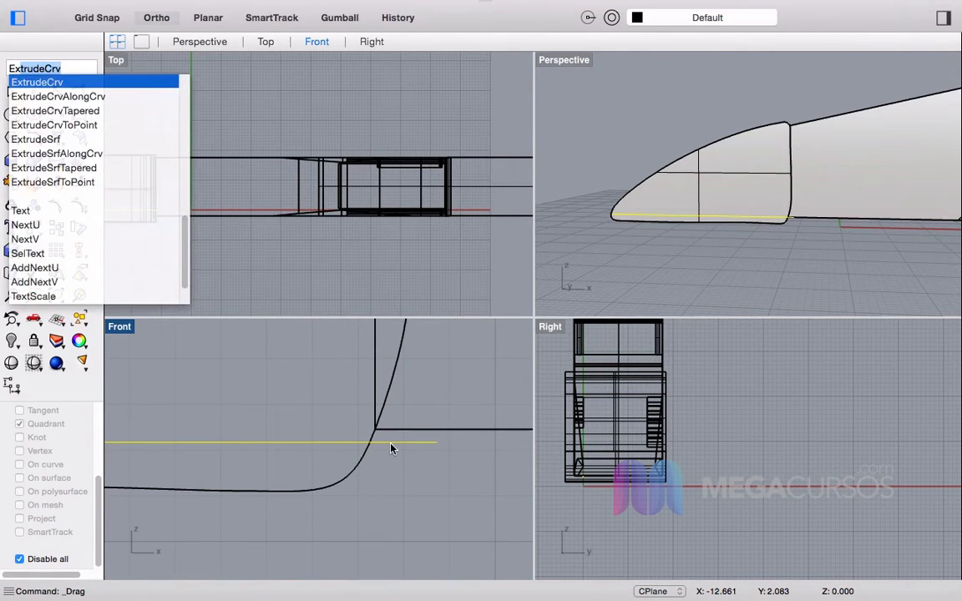
pyautogui.press('Return')
pyautogui.click(807, 466)
# Step: Move the flat surface so it spans the full width of the nose, then lower it slightly near the bottom edge
pyautogui.click(751, 478)
pyautogui.moveTo(748, 477); pyautogui.dragTo(686, 493)
pyautogui.scroll(6, 614, 492)
pyautogui.moveTo(614, 492); pyautogui.dragTo(720, 492, button='right')
pyautogui.click(833, 482)
pyautogui.moveTo(723, 222); pyautogui.dragTo(787, 189, button='right')
pyautogui.scroll(7, 664, 226)
pyautogui.click(668, 206)
pyautogui.moveTo(398, 443); pyautogui.dragTo(397, 455)
pyautogui.moveTo(397, 450); pyautogui.dragTo(397, 449)
# Step: Delete the leftover horizontal line above the flat extruded surface
pyautogui.click(323, 381)
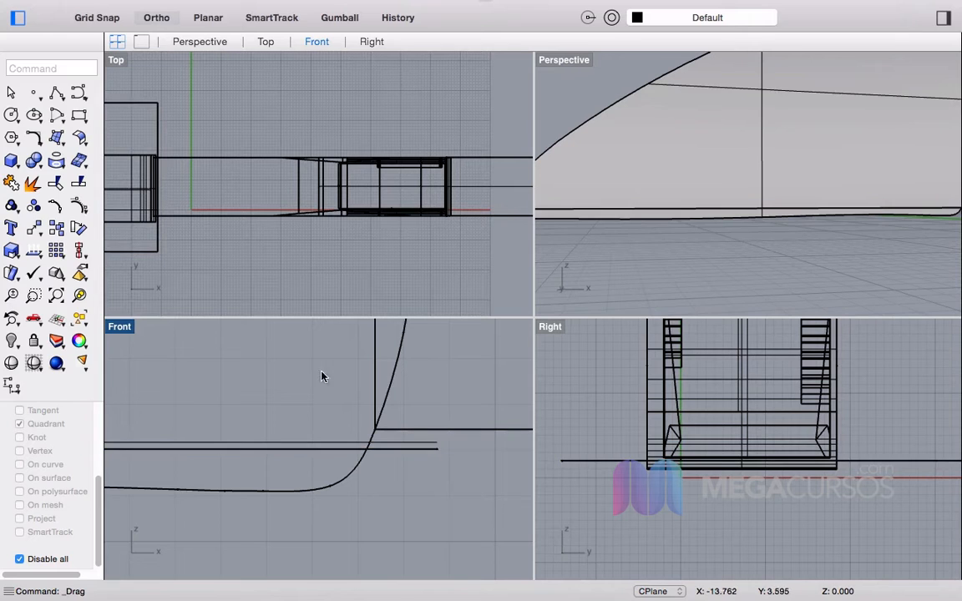
pyautogui.click(405, 451)
pyautogui.press('Delete')
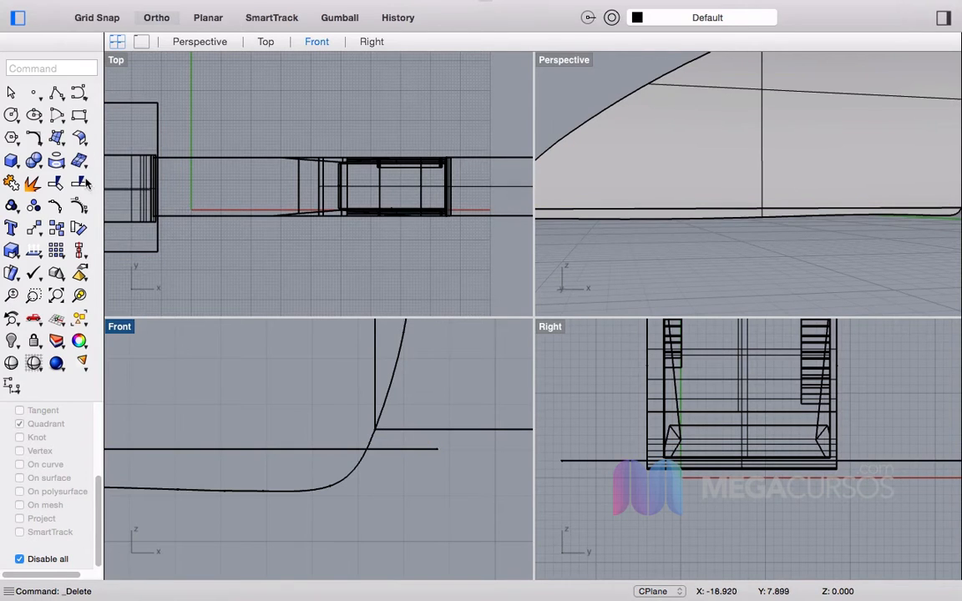
# Step: Split the nose using the flat horizontal surface as the cutting object
pyautogui.click(80, 184)
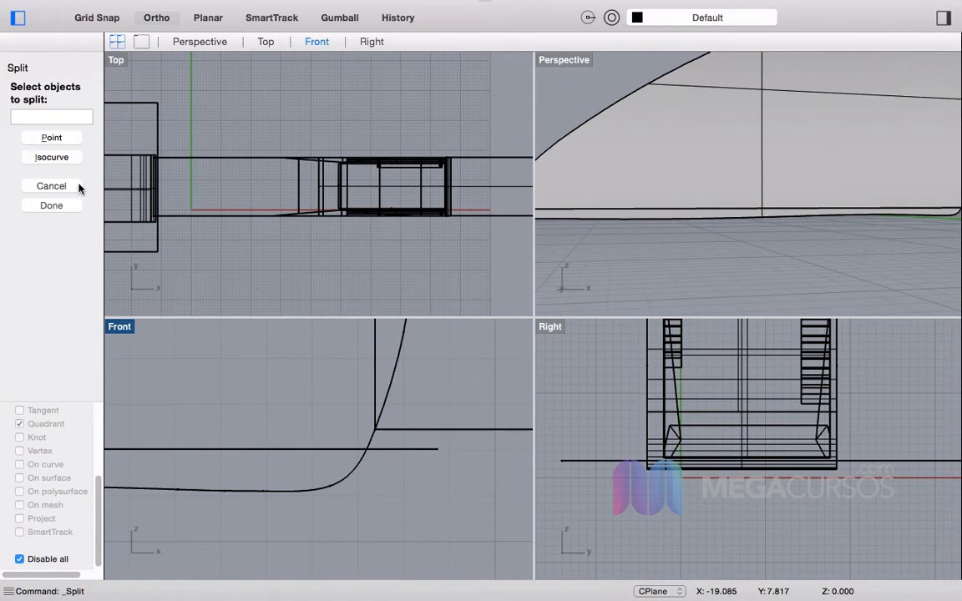
pyautogui.click(367, 445)
pyautogui.press('Return')
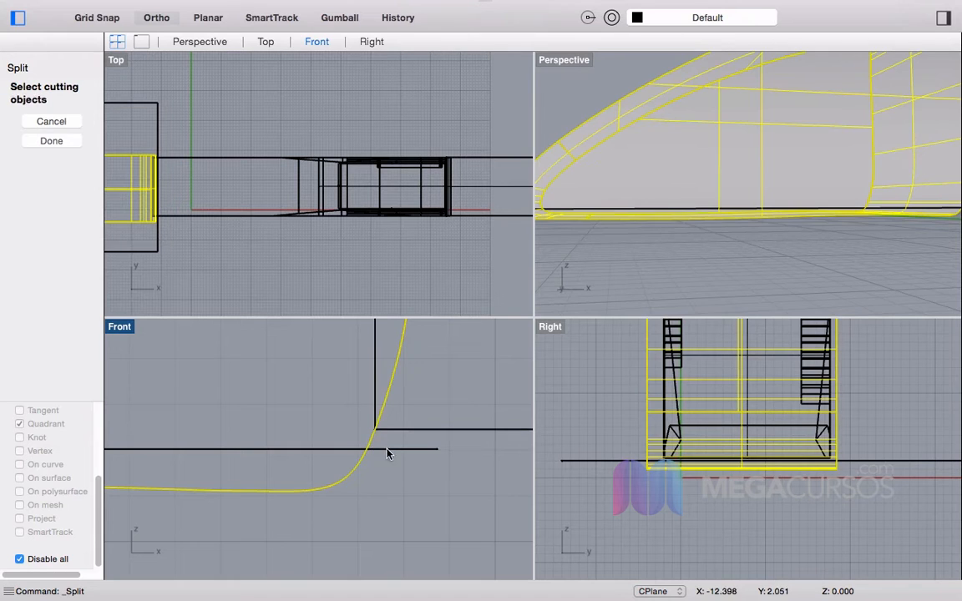
pyautogui.click(404, 451)
pyautogui.press('Return')
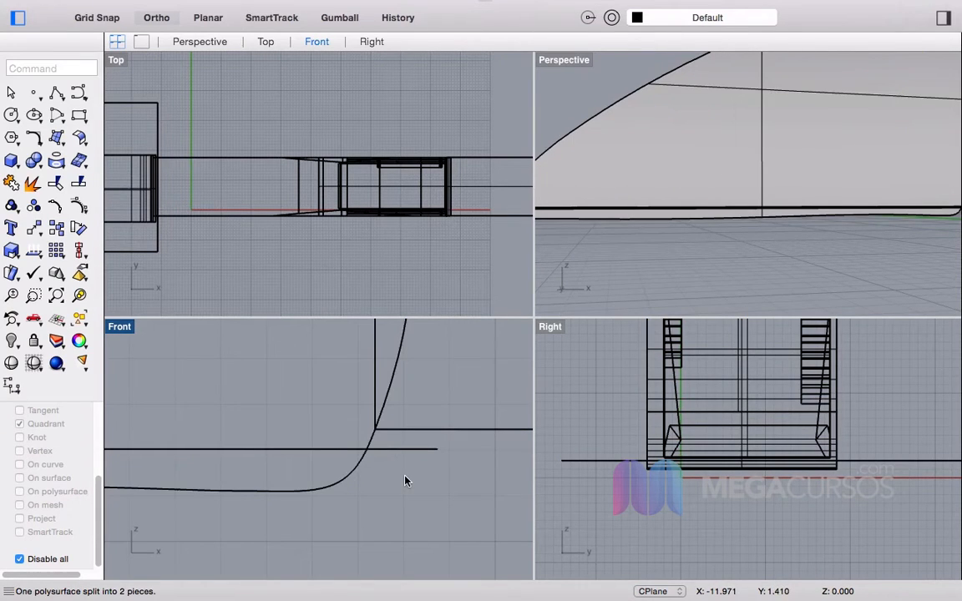
# Step: Split the flat horizontal surface using the nose as the cutting object
pyautogui.press('Return')
pyautogui.click(401, 449)
pyautogui.press('Return')
pyautogui.click(369, 444)
pyautogui.press('Return')
# Step: Delete the nose's cut-off lower piece and the surplus flat surface outside the nose outline
pyautogui.click(359, 454)
pyautogui.click(397, 470)
pyautogui.press('Delete')
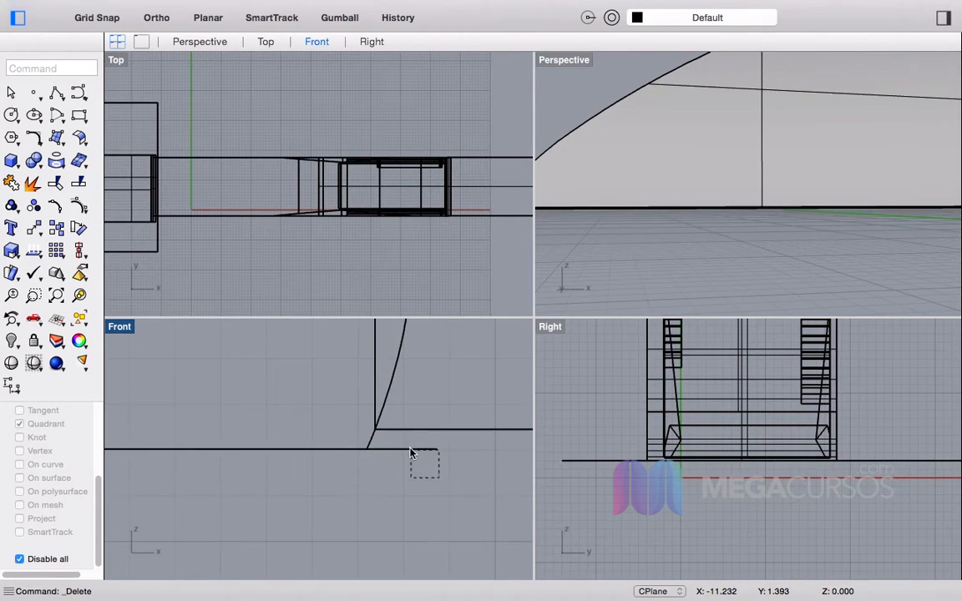
pyautogui.scroll(-3, 700, 242)
pyautogui.moveTo(700, 242); pyautogui.dragTo(905, 196, button='right')
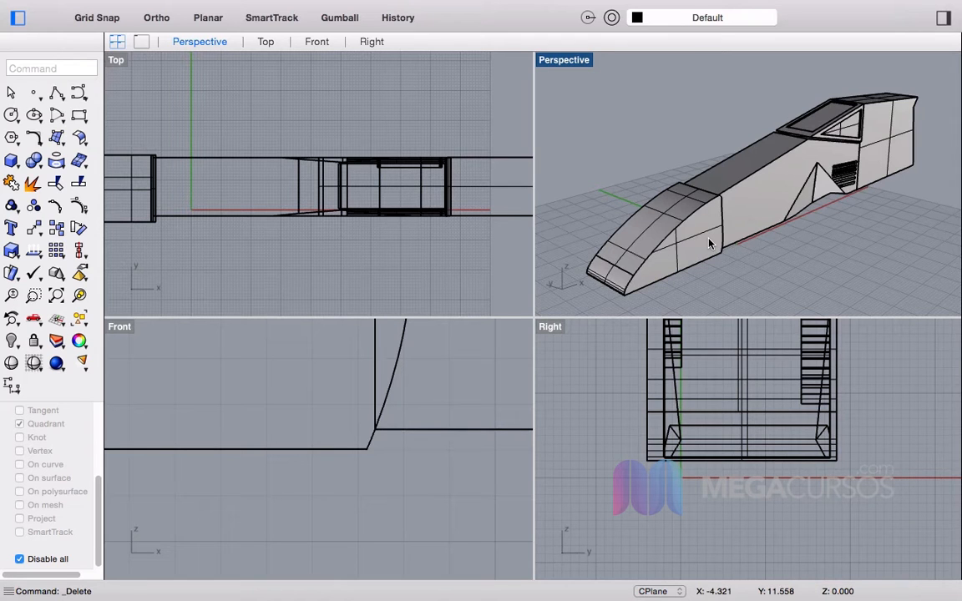
# Step: Draw a degree 3 interpolated curve through five points just inside and following the nose's curved top edge
pyautogui.scroll(-5, 380, 387)
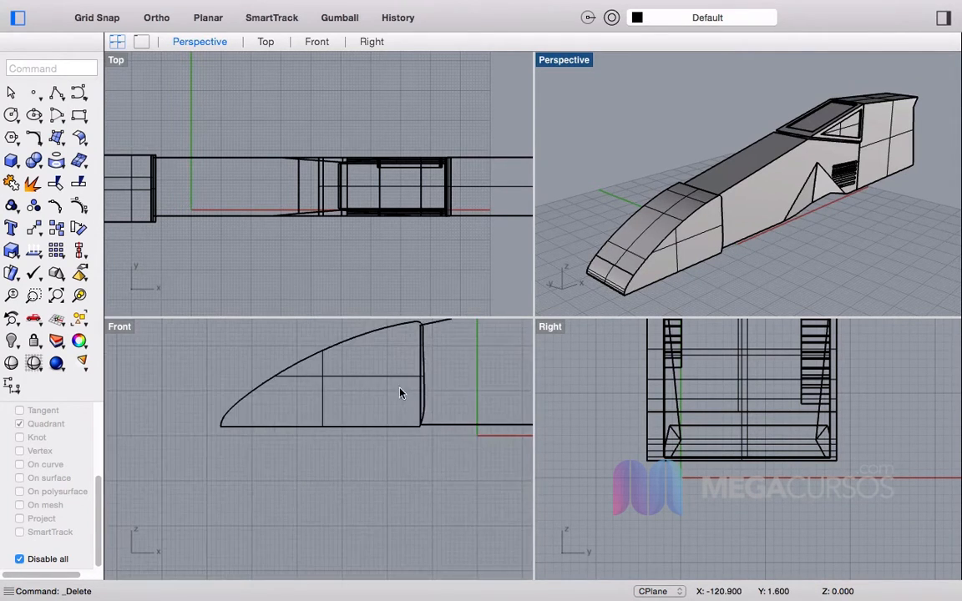
pyautogui.moveTo(401, 394); pyautogui.dragTo(406, 447, button='right')
pyautogui.scroll(4, 259, 405)
pyautogui.moveTo(359, 422); pyautogui.dragTo(340, 443, button='right')
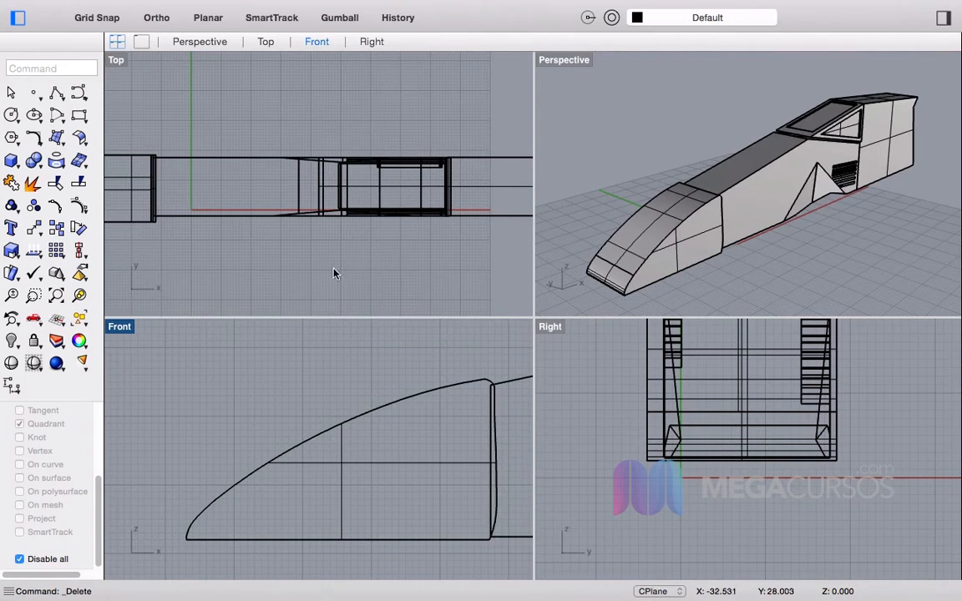
pyautogui.click(75, 96)
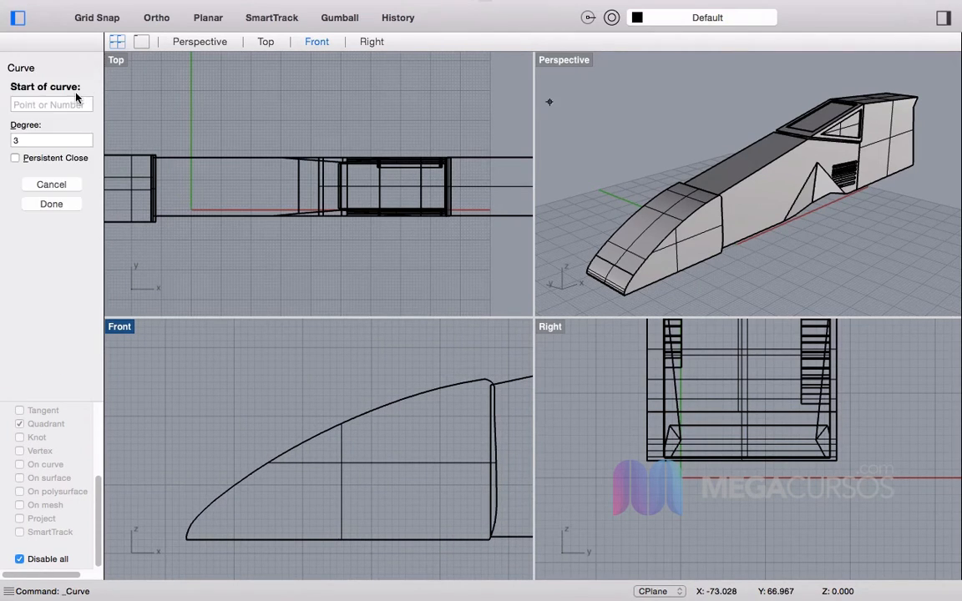
pyautogui.press('Escape')
pyautogui.click(80, 95)
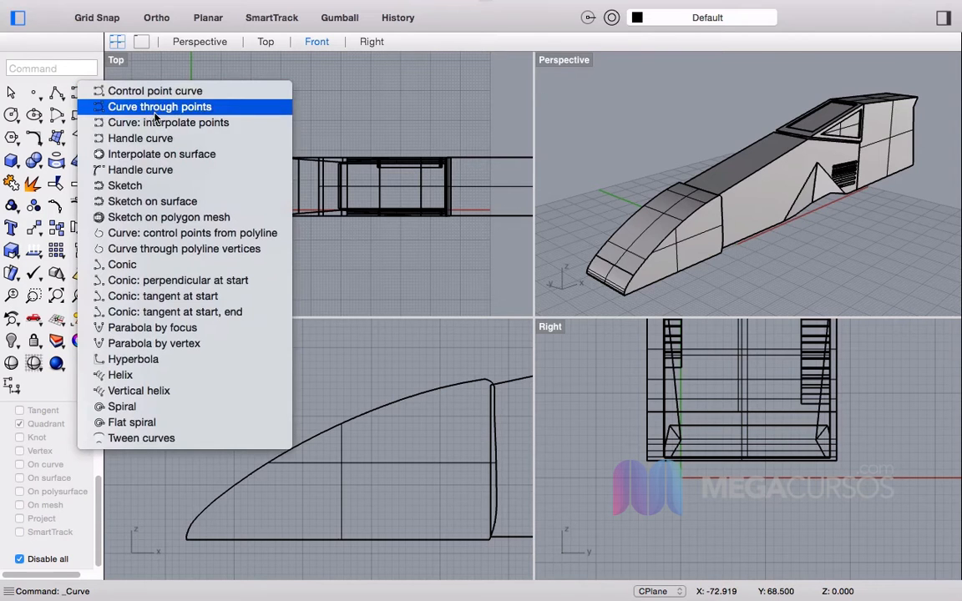
pyautogui.click(158, 123)
pyautogui.scroll(5, 322, 429)
pyautogui.scroll(-2, 201, 493)
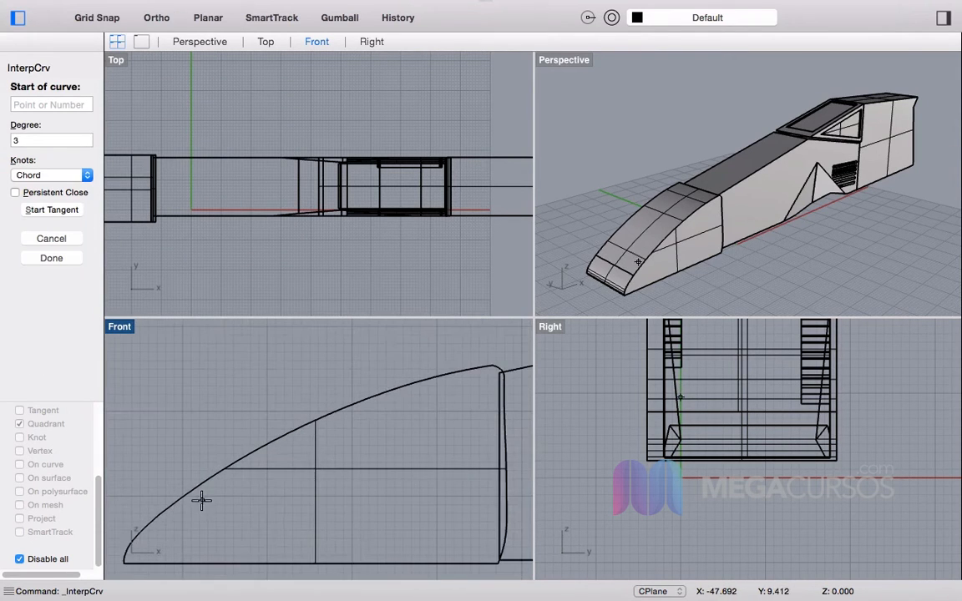
pyautogui.click(200, 496)
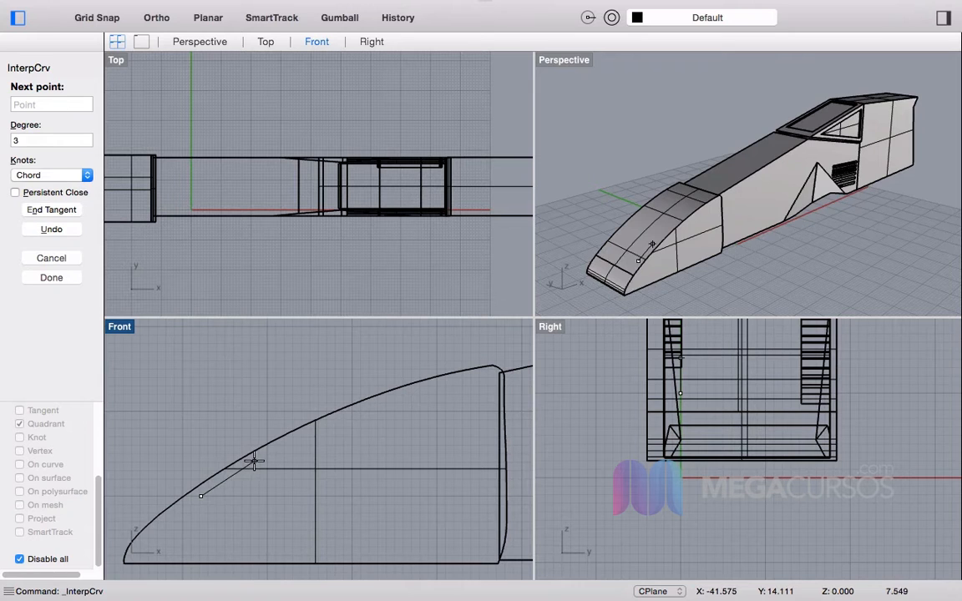
pyautogui.click(254, 460)
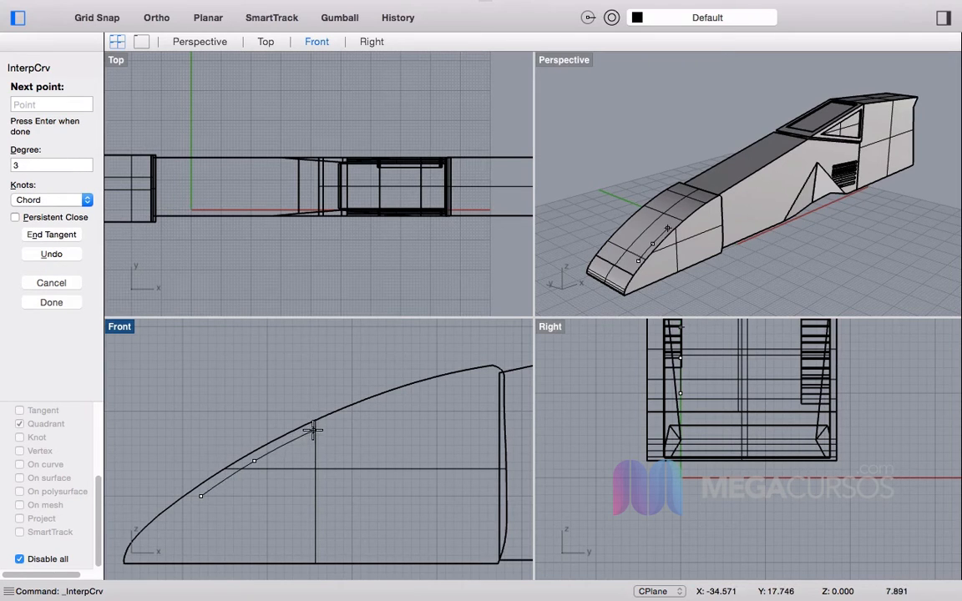
pyautogui.click(314, 431)
pyautogui.click(380, 404)
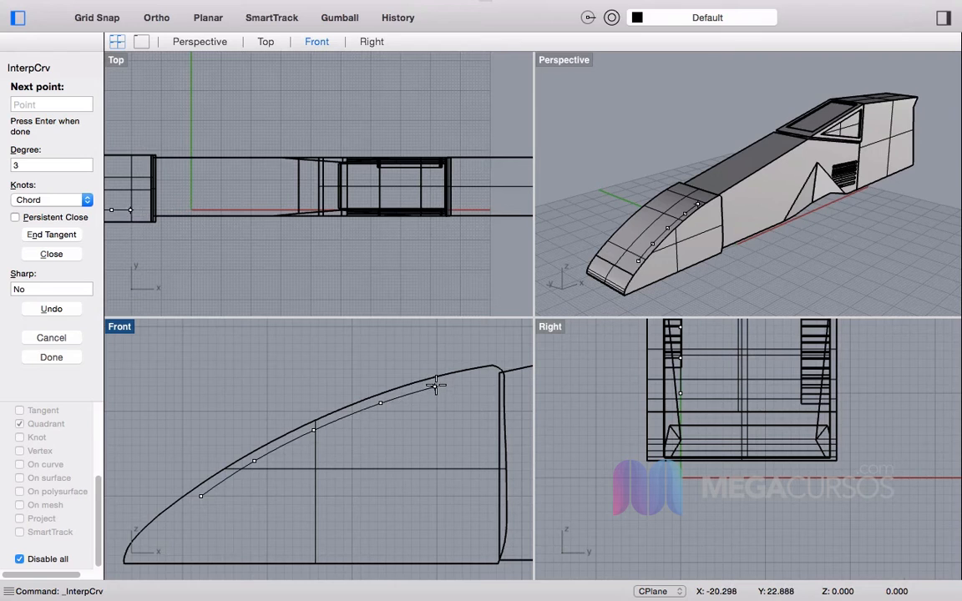
pyautogui.click(436, 381)
pyautogui.press('Return')
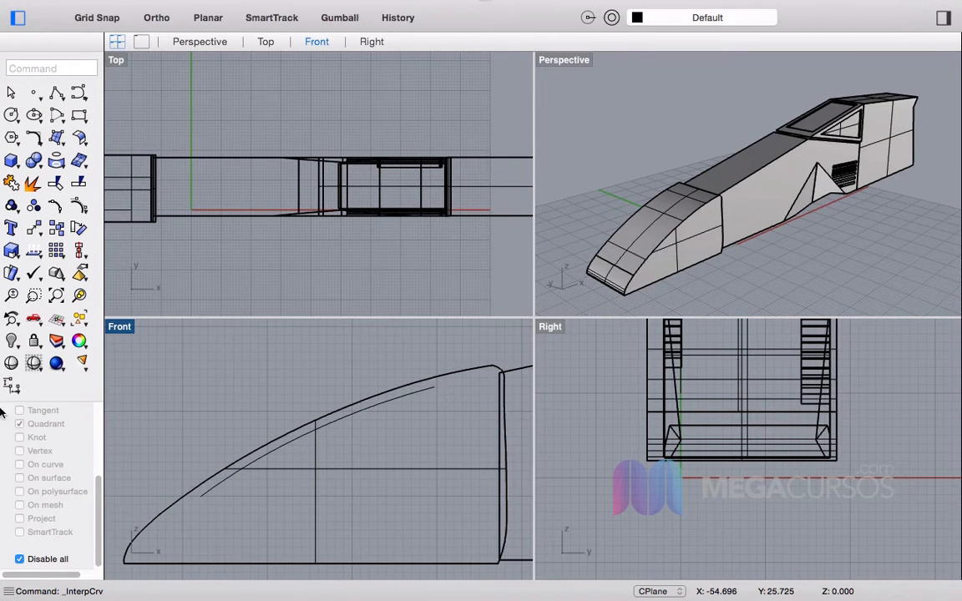
# Step: With object snaps enabled, draw a polyline from the curve's upper end, up and across above the nose, and down to its lower end
pyautogui.scroll(5, 42, 484)
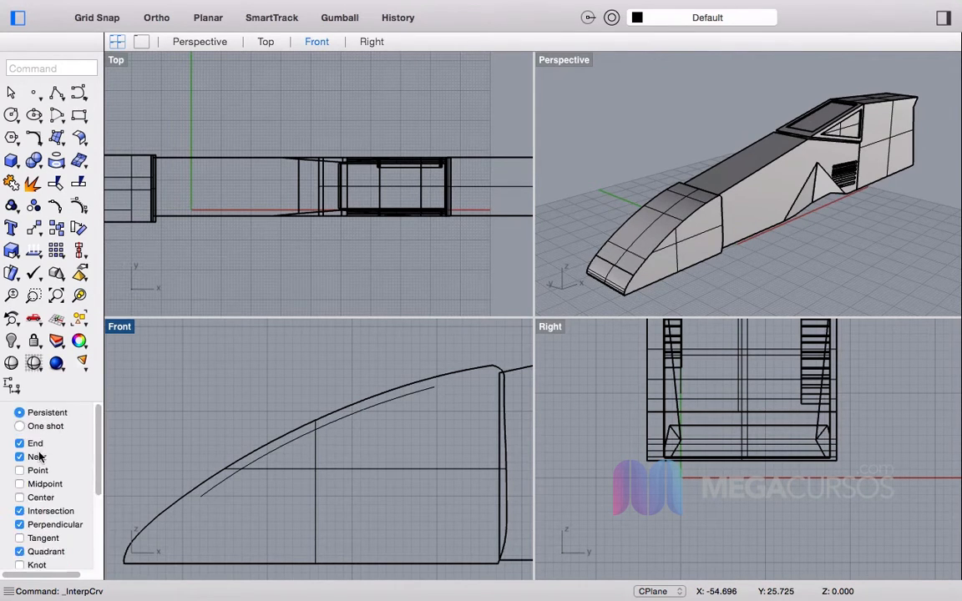
pyautogui.click(56, 93)
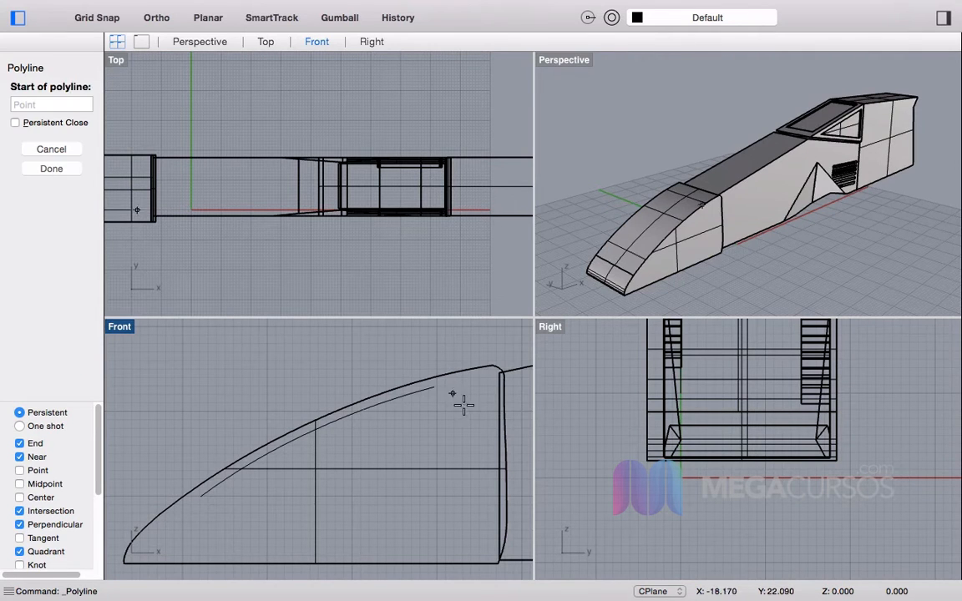
pyautogui.click(436, 389)
pyautogui.scroll(-3, 429, 405)
pyautogui.press('F8')
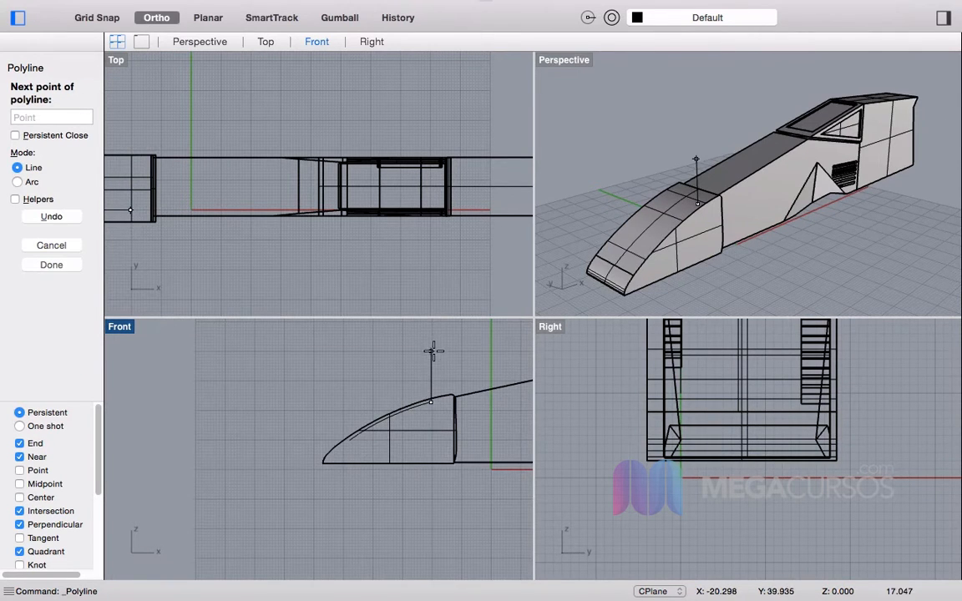
pyautogui.click(431, 357)
pyautogui.click(346, 357)
pyautogui.scroll(3, 344, 420)
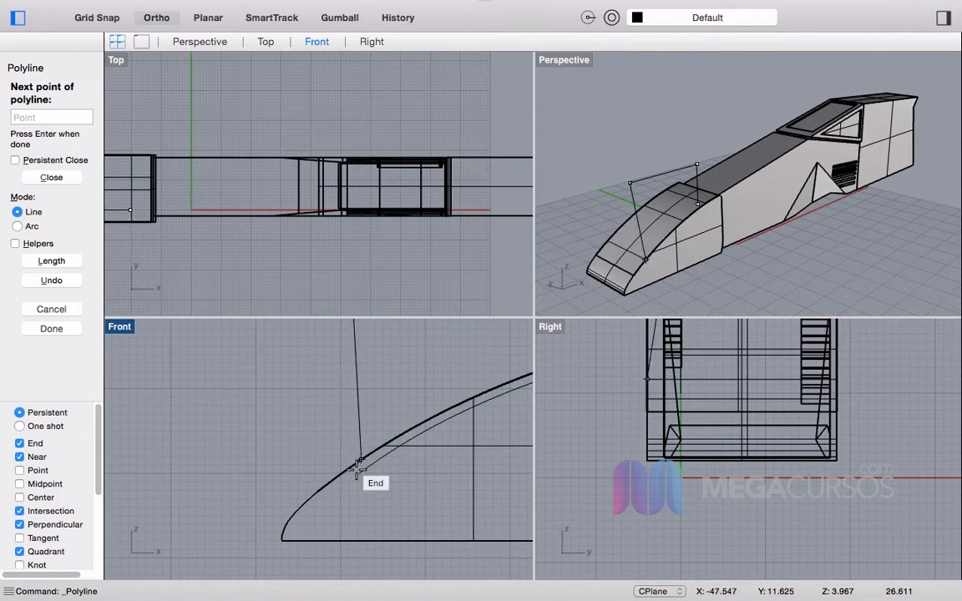
pyautogui.click(366, 393)
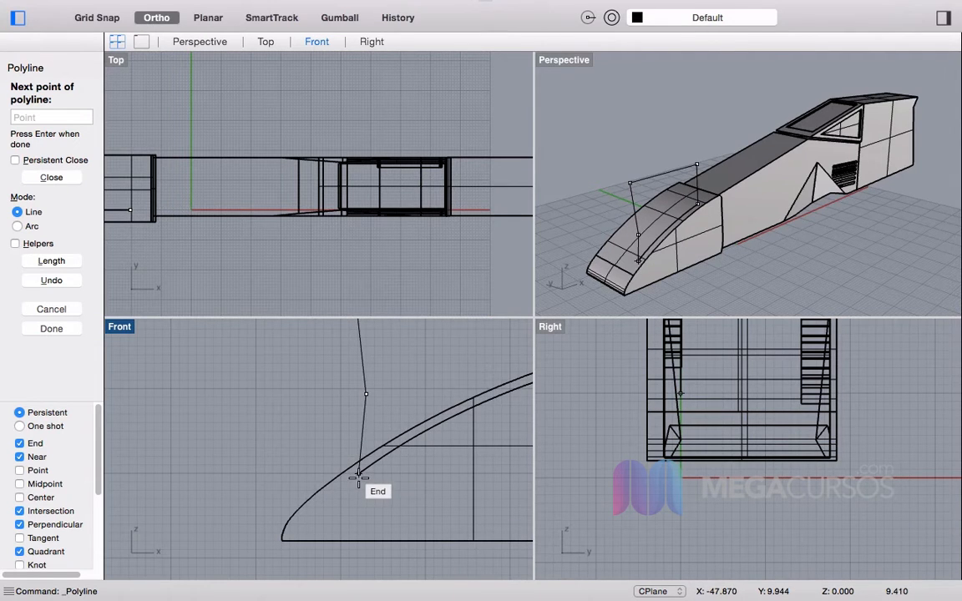
pyautogui.click(360, 426)
pyautogui.click(361, 474)
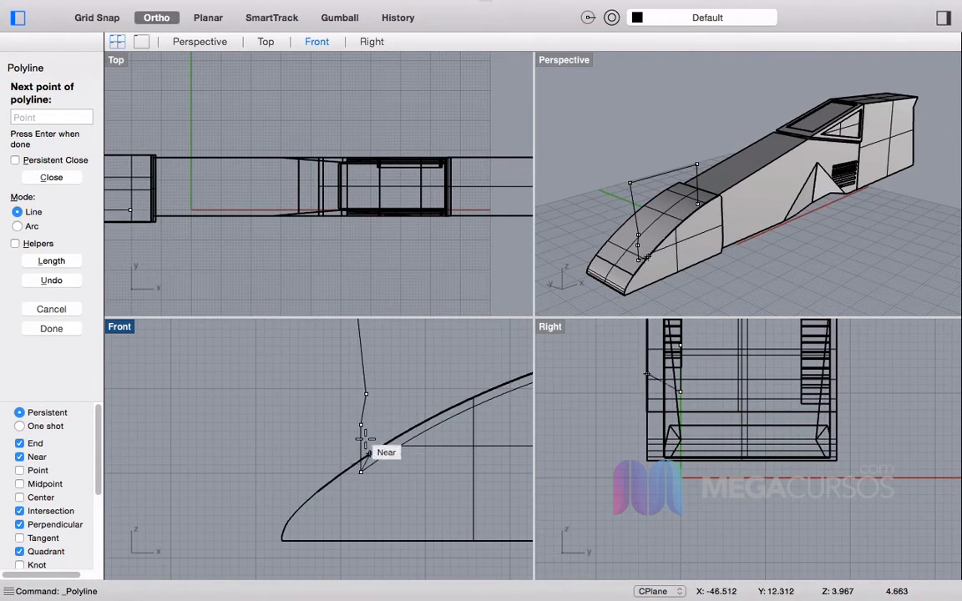
pyautogui.press('Return')
# Step: Join the polyline and the interpolated curve into one profile
pyautogui.scroll(-5, 436, 371)
pyautogui.click(407, 402)
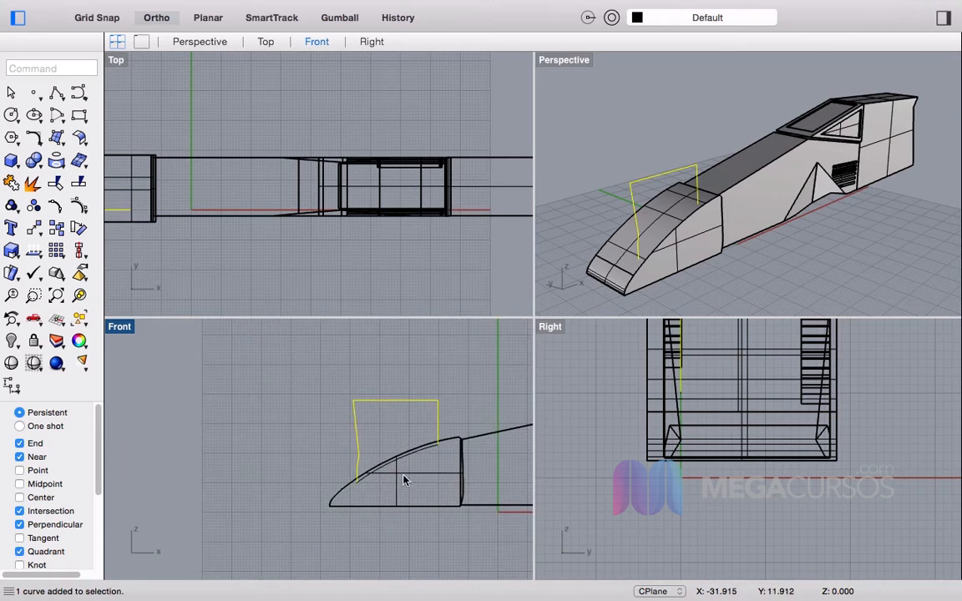
pyautogui.scroll(3, 388, 474)
pyautogui.keyDown('shift'); pyautogui.click(383, 459); pyautogui.keyUp('shift')
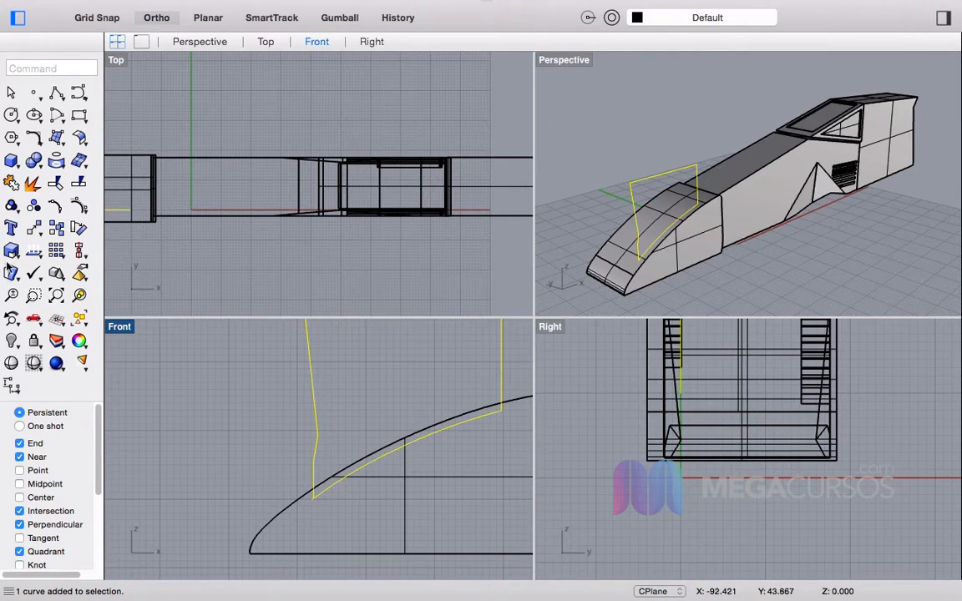
pyautogui.click(13, 186)
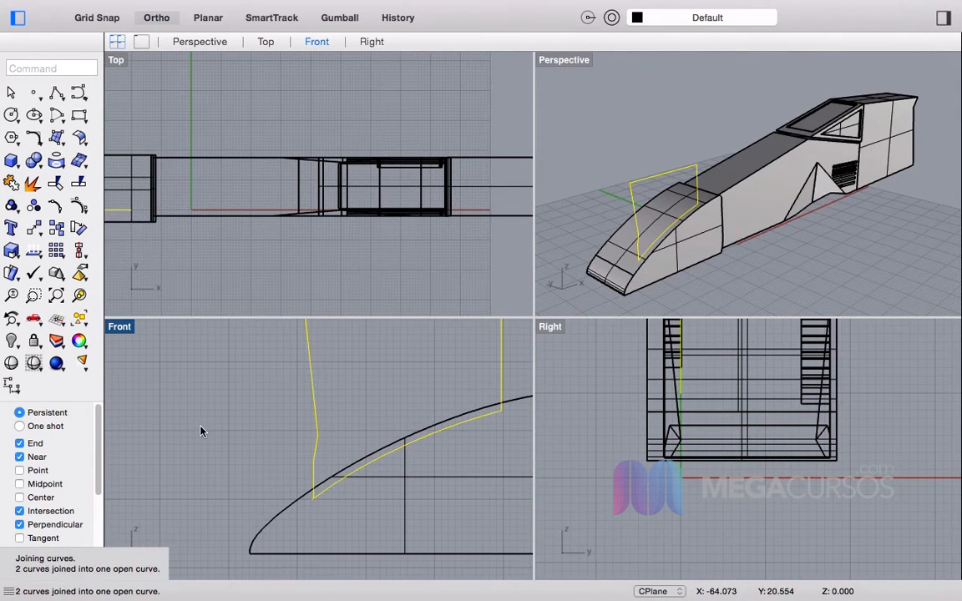
# Step: Move the joined profile slightly inward from the nose's side in the top view
pyautogui.scroll(-2, 286, 426)
pyautogui.scroll(2, 831, 421)
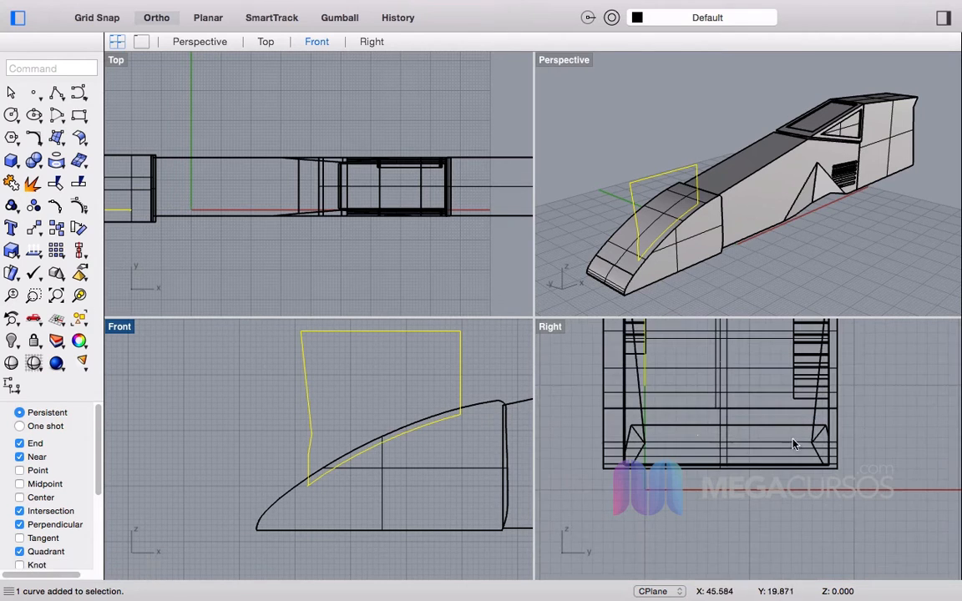
pyautogui.scroll(-3, 324, 234)
pyautogui.scroll(2, 171, 188)
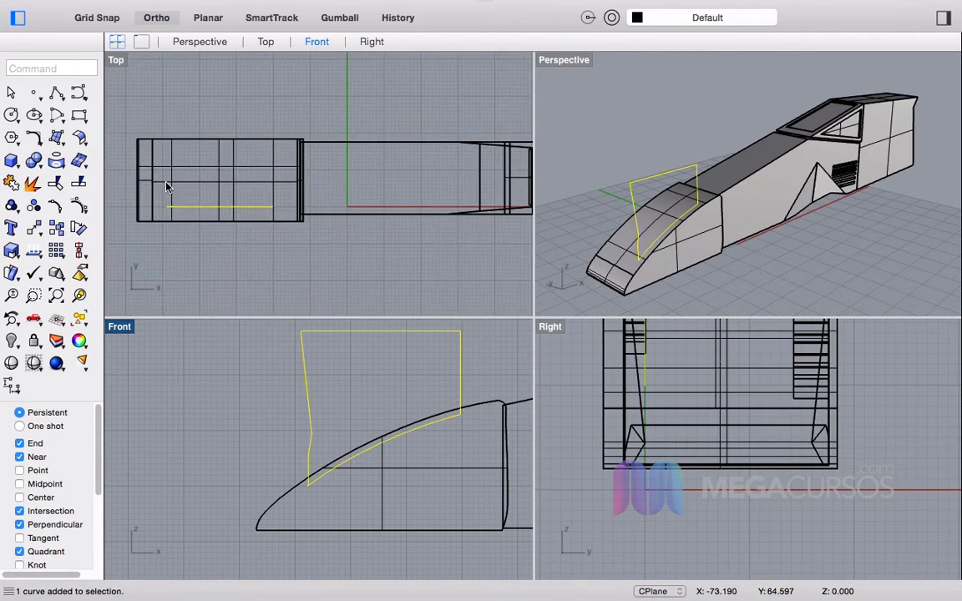
pyautogui.scroll(4, 263, 180)
pyautogui.moveTo(225, 226)
pyautogui.mouseDown()
pyautogui.moveTo(227, 210)
pyautogui.moveTo(228, 218)
pyautogui.mouseUp()
# Step: Extrude the joined profile across the middle of the nose, accepting the self-intersecting curve
pyautogui.write('ExtrudeCrv')
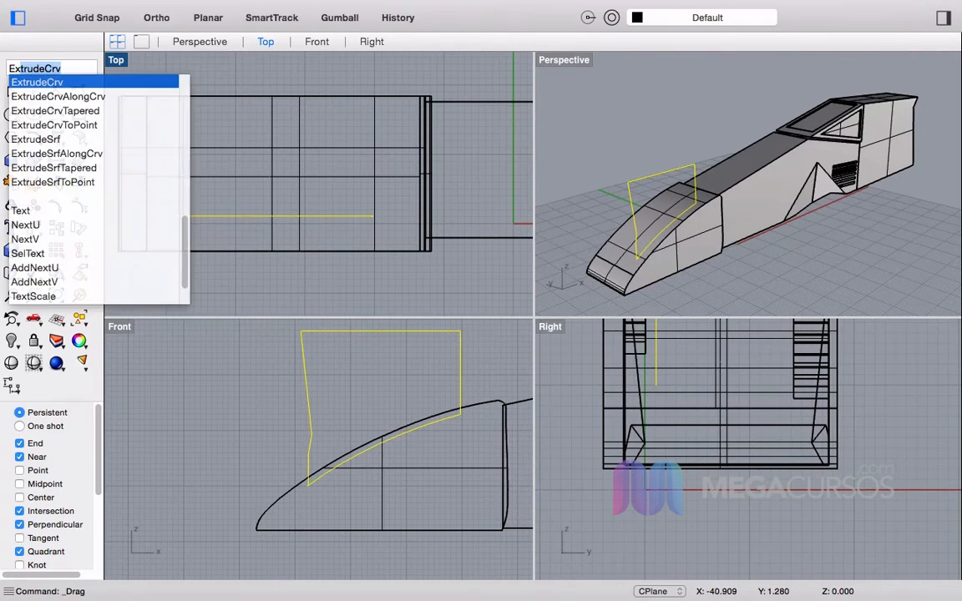
pyautogui.press('Return')
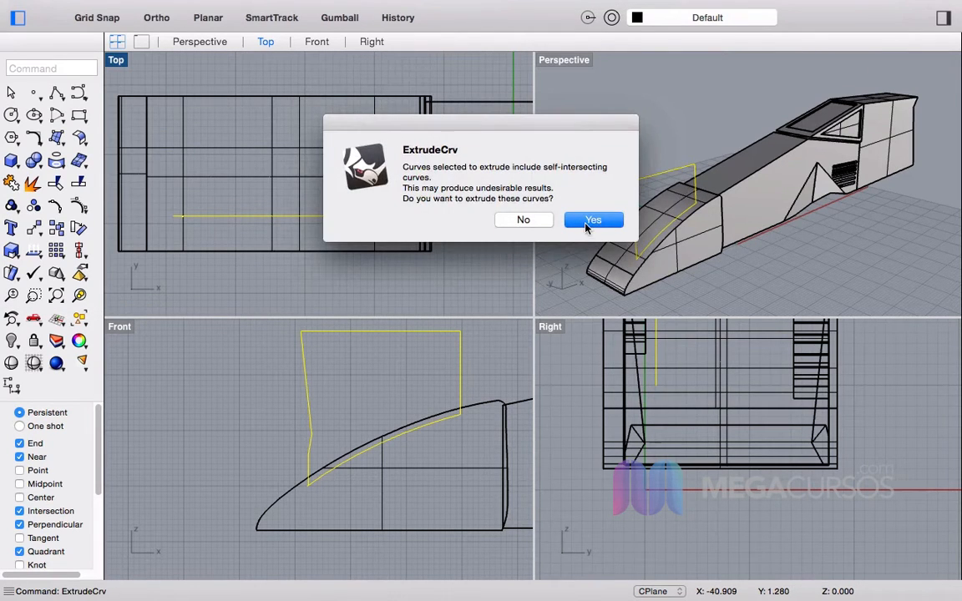
pyautogui.click(590, 221)
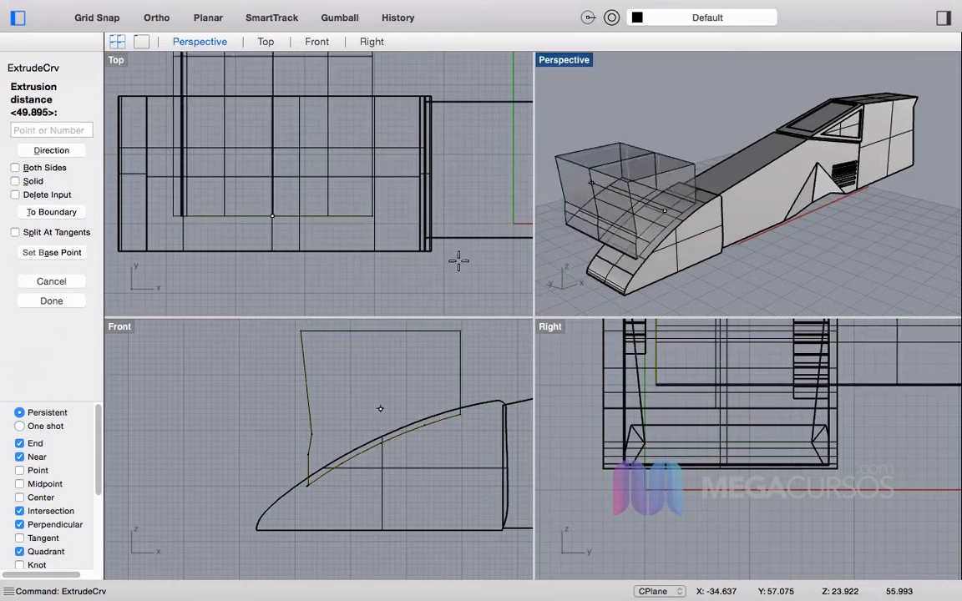
pyautogui.click(289, 134)
# Step: Cap the extruded profile on both sides to make a closed cutter solid
pyautogui.click(650, 182)
pyautogui.moveTo(654, 181)
pyautogui.mouseDown(button='right')
pyautogui.moveTo(710, 187)
pyautogui.moveTo(678, 165)
pyautogui.moveTo(729, 172)
pyautogui.moveTo(664, 182)
pyautogui.mouseUp(button='right')
pyautogui.scroll(6, 711, 175)
pyautogui.click(664, 182)
pyautogui.write('cap')
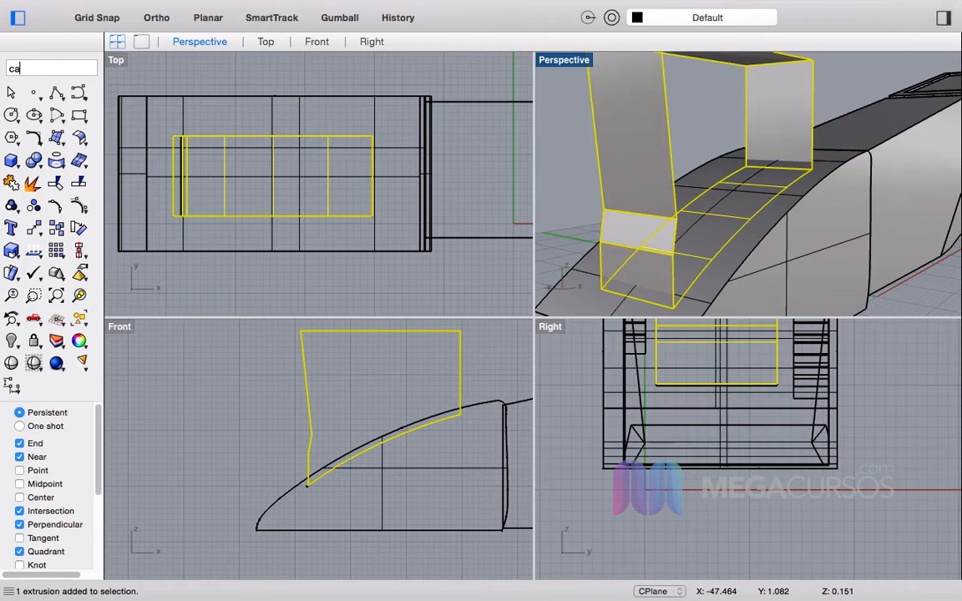
pyautogui.press('Return')
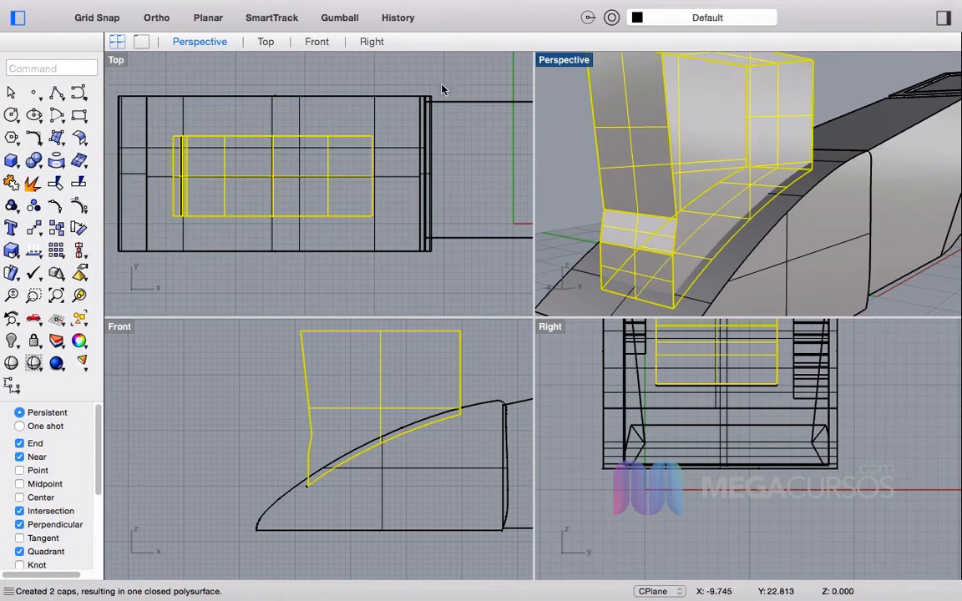
pyautogui.click(576, 164)
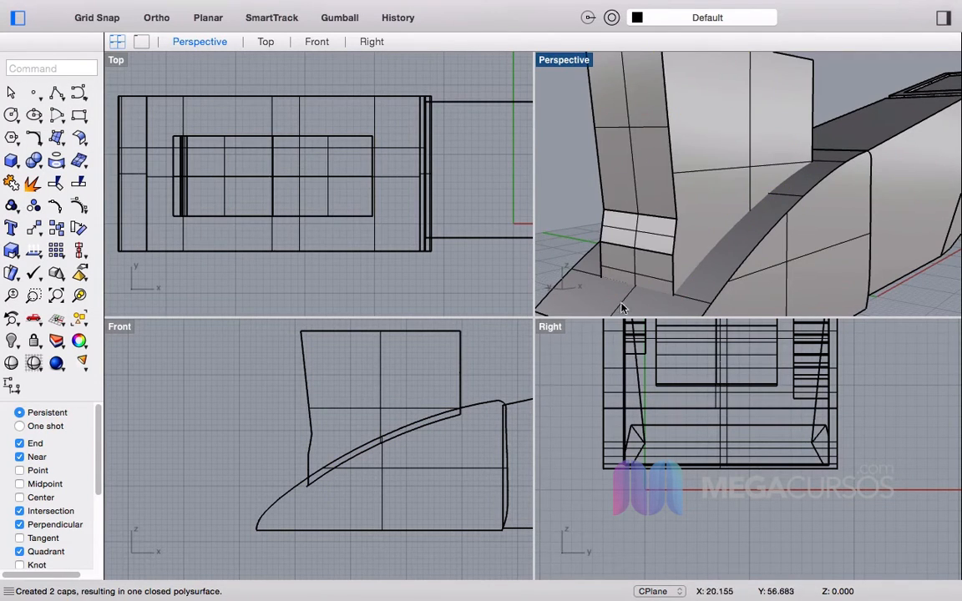
# Step: Split the nose body using the capped cutter as the cutting object
pyautogui.scroll(-5, 690, 182)
pyautogui.moveTo(690, 181); pyautogui.dragTo(764, 191, button='right')
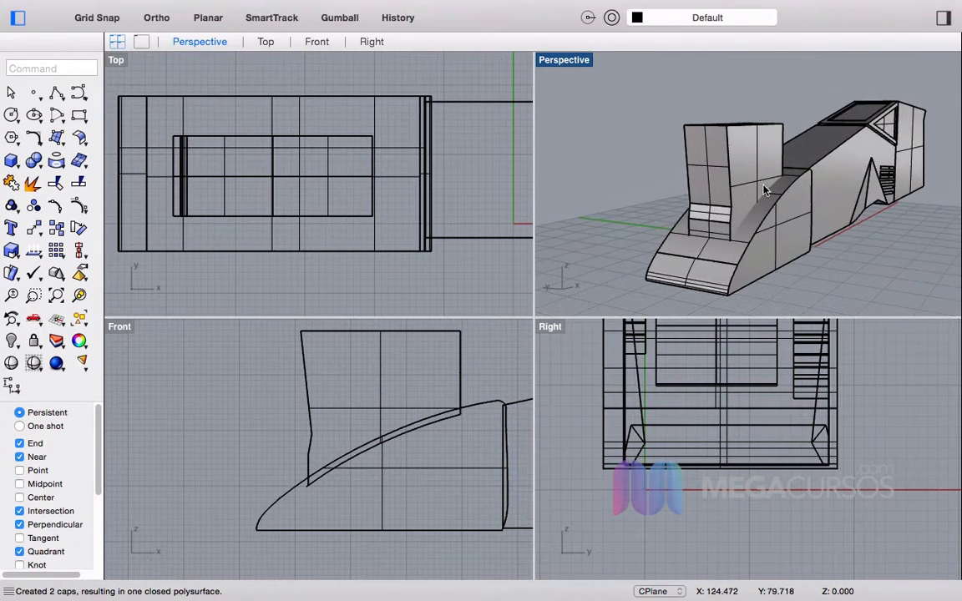
pyautogui.click(78, 182)
pyautogui.scroll(5, 808, 198)
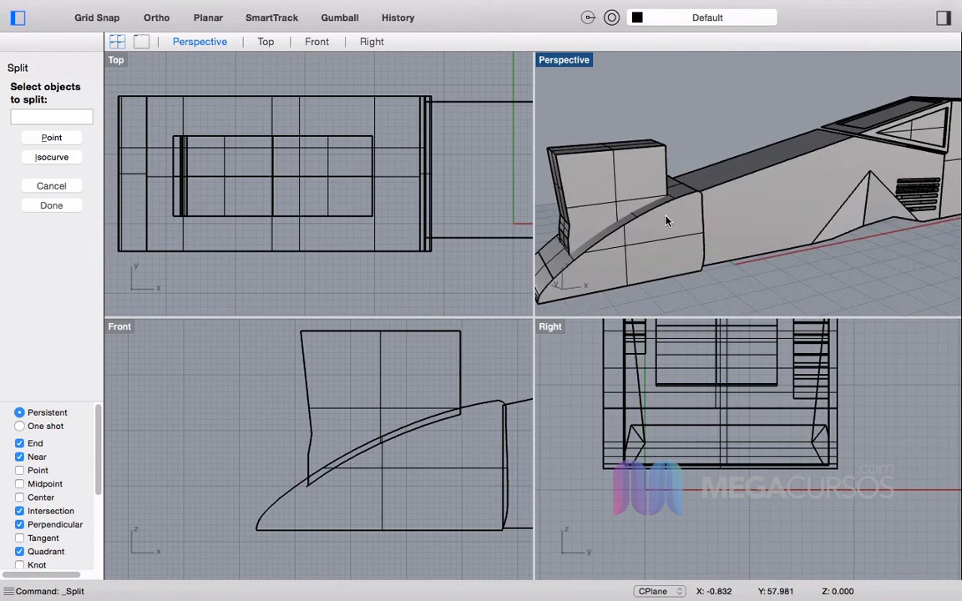
pyautogui.scroll(-3, 662, 218)
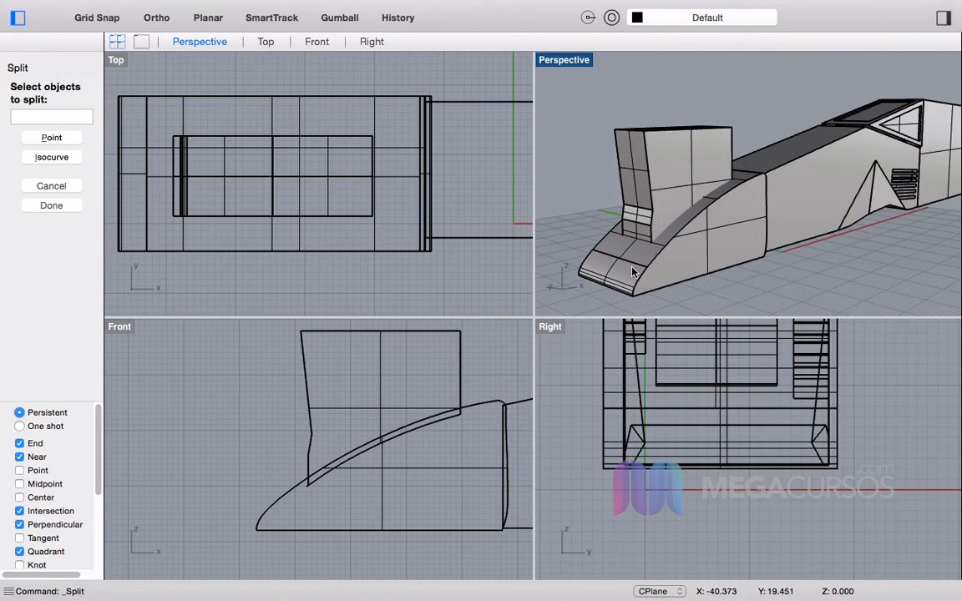
pyautogui.click(638, 269)
pyautogui.press('Return')
pyautogui.click(664, 153)
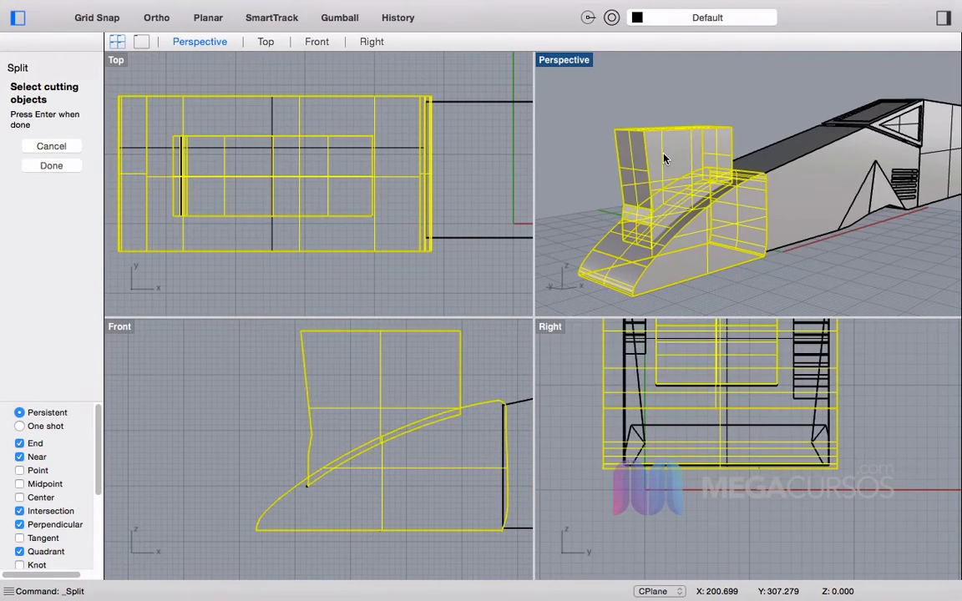
pyautogui.press('Return')
# Step: Split the cutter with the nose and delete the part of the cutter rising above the nose
pyautogui.press('Return')
pyautogui.click(666, 156)
pyautogui.press('Return')
pyautogui.click(627, 273)
pyautogui.press('Return')
pyautogui.click(675, 156)
pyautogui.press('Delete')
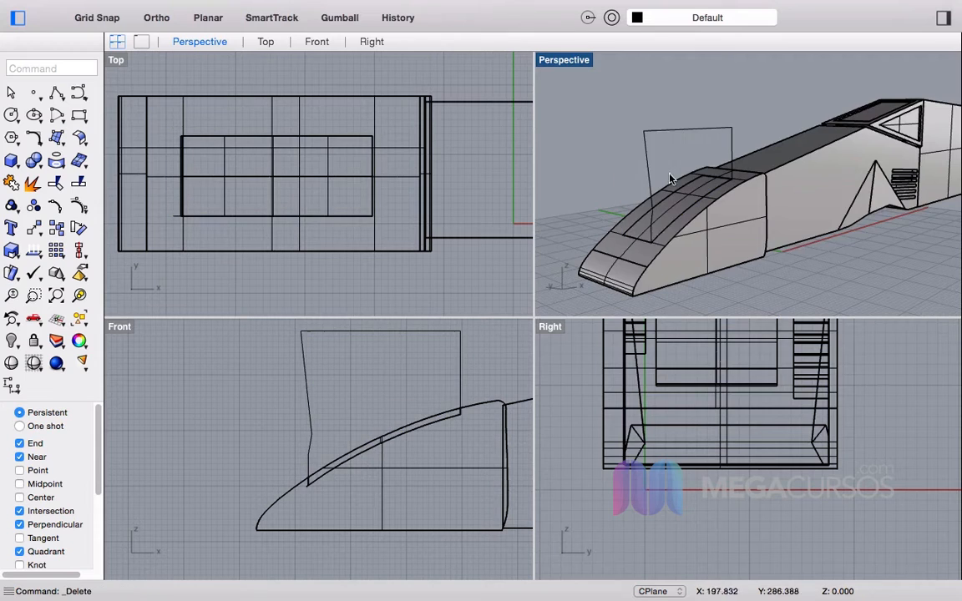
# Step: Delete the cut-out top patch of the nose over the recess and the leftover profile curve
pyautogui.scroll(6, 666, 215)
pyautogui.click(670, 214)
pyautogui.press('Delete')
pyautogui.click(634, 111)
pyautogui.press('Delete')
# Step: Examine the recessed nose and the side of the body in the perspective view
pyautogui.moveTo(634, 111); pyautogui.dragTo(640, 240, button='right')
pyautogui.scroll(-8, 634, 231)
pyautogui.scroll(5, 923, 134)
pyautogui.scroll(-8, 794, 99)
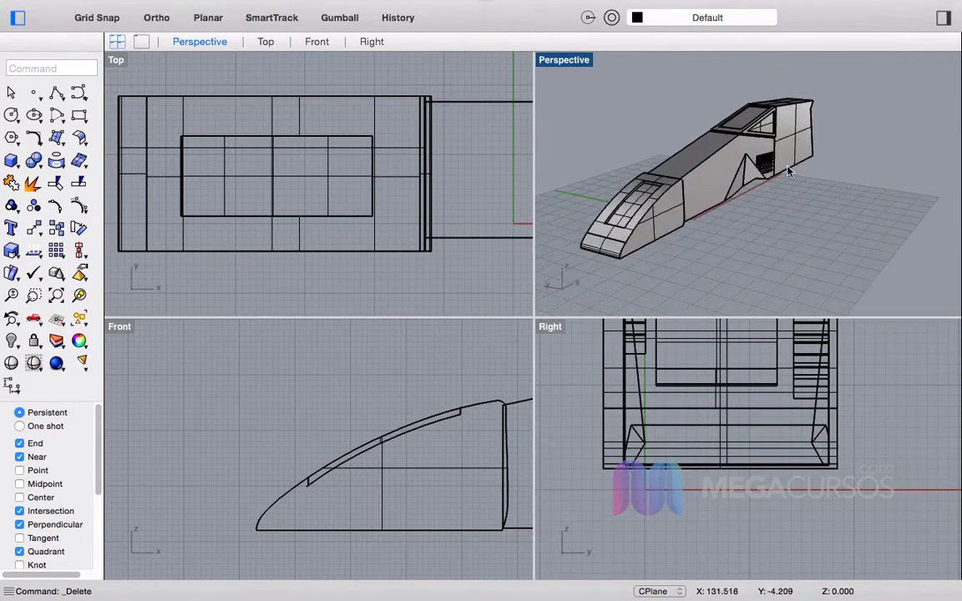
pyautogui.scroll(5, 808, 169)
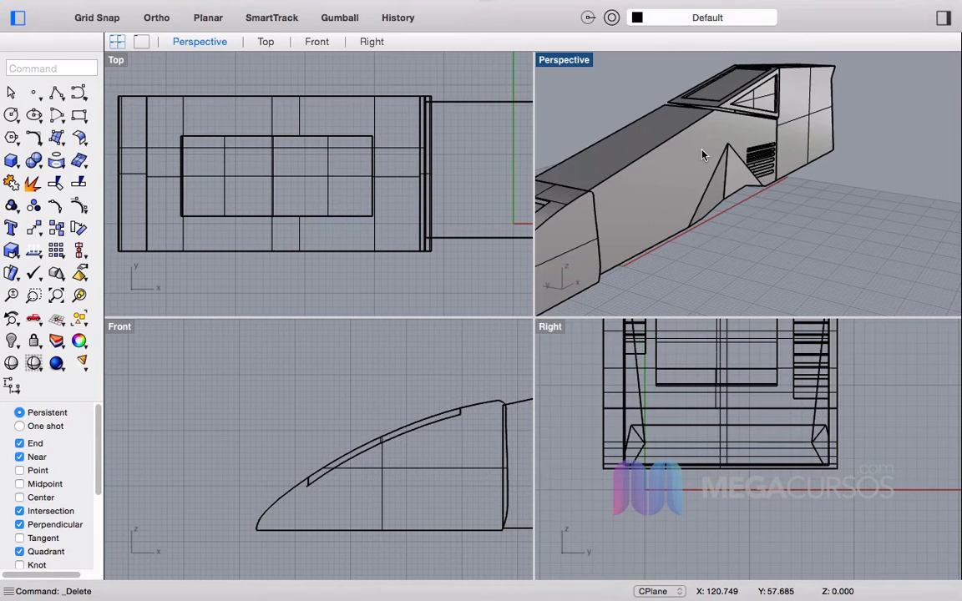
pyautogui.scroll(-5, 794, 227)
pyautogui.scroll(5, 795, 227)
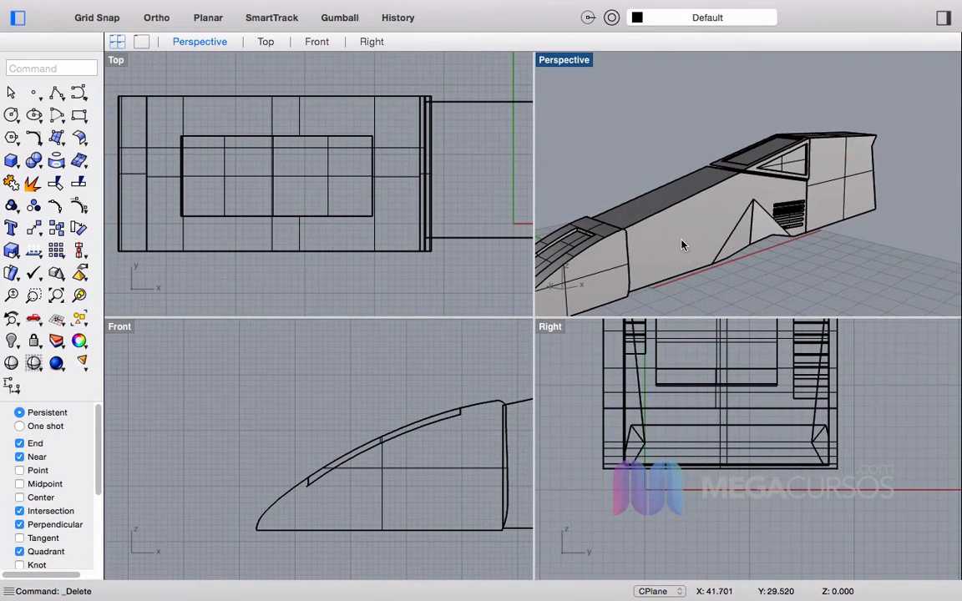
pyautogui.scroll(3, 614, 224)
pyautogui.scroll(-3, 420, 443)
# Step: Build a thin, tall box behind the nose in the front view, spanning the full body height, about 0.26 deep
pyautogui.click(420, 443)
pyautogui.scroll(5, 440, 429)
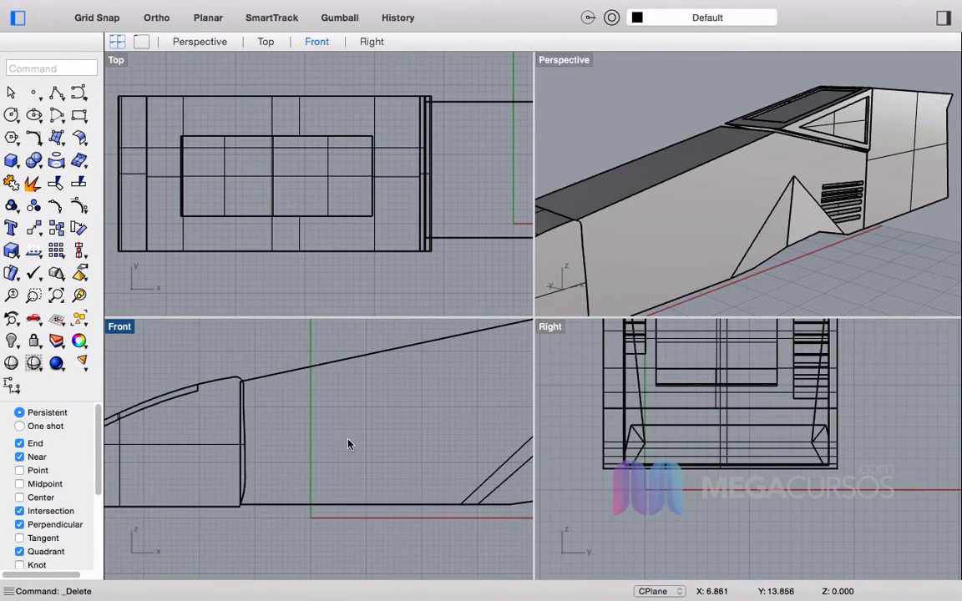
pyautogui.click(11, 162)
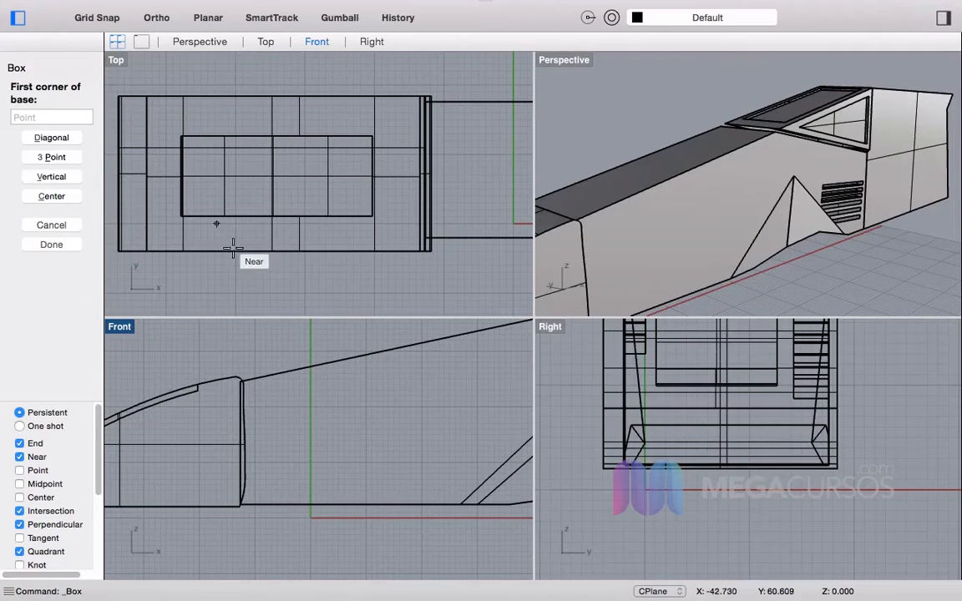
pyautogui.click(337, 334)
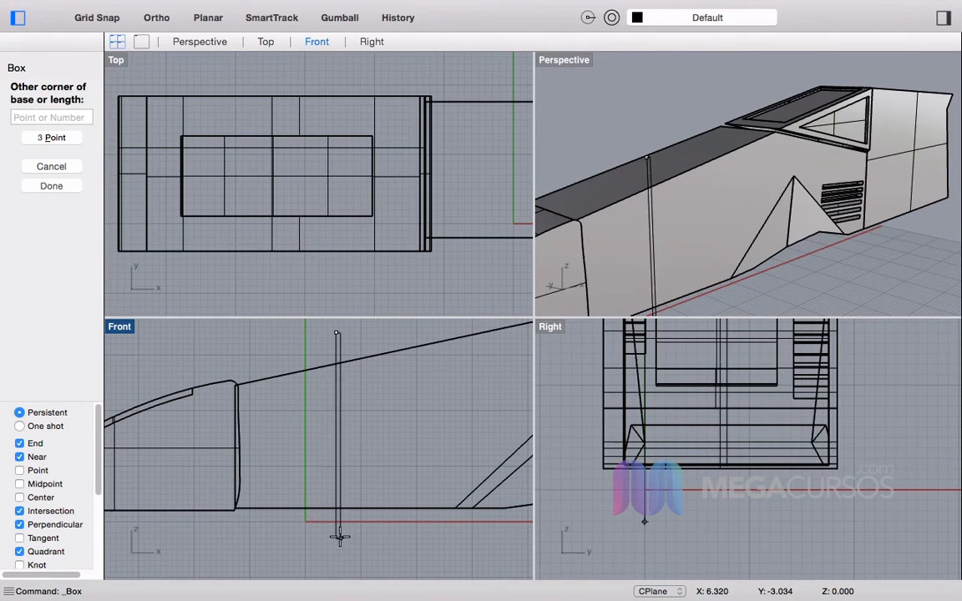
pyautogui.click(339, 538)
pyautogui.scroll(2, 644, 522)
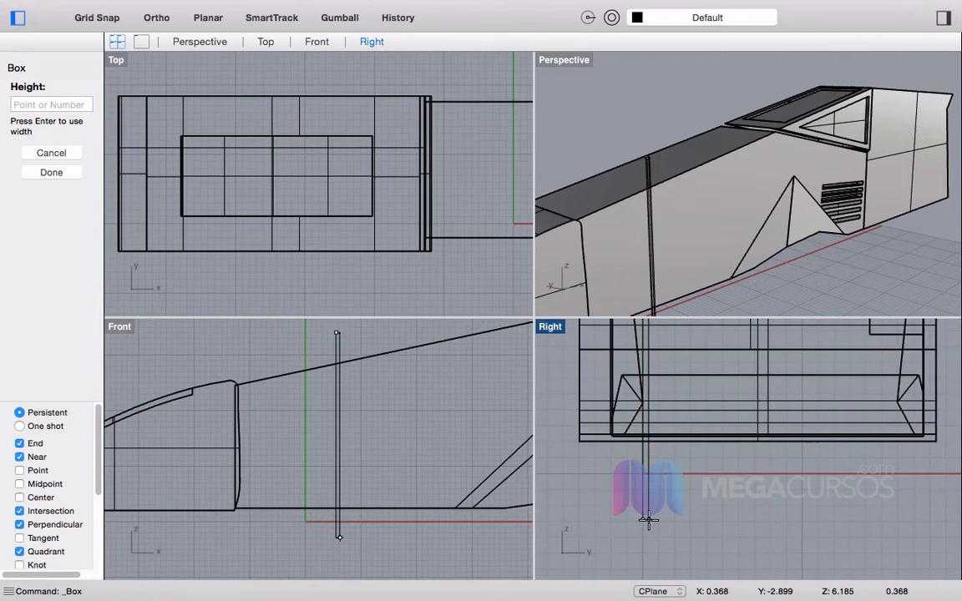
pyautogui.scroll(2, 646, 518)
pyautogui.click(645, 517)
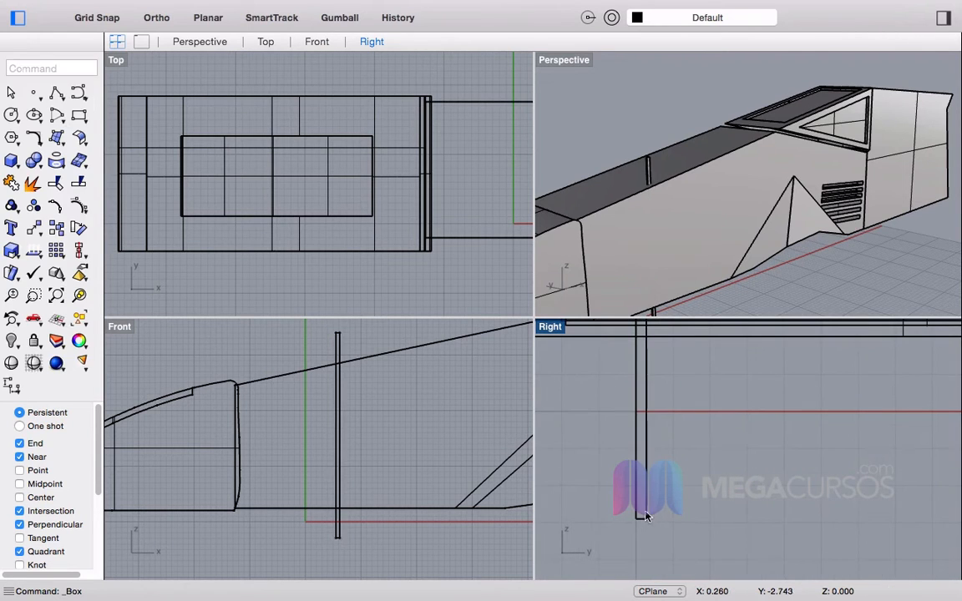
# Step: Move the thin box in the top view so it straddles the body's near side edge
pyautogui.moveTo(611, 491); pyautogui.dragTo(610, 490)
pyautogui.scroll(-4, 361, 421)
pyautogui.scroll(-9, 304, 148)
pyautogui.scroll(6, 392, 175)
pyautogui.scroll(5, 393, 178)
pyautogui.keyDown('shift'); pyautogui.moveTo(392, 173); pyautogui.dragTo(393, 229); pyautogui.keyUp('shift')
pyautogui.scroll(4, 390, 230)
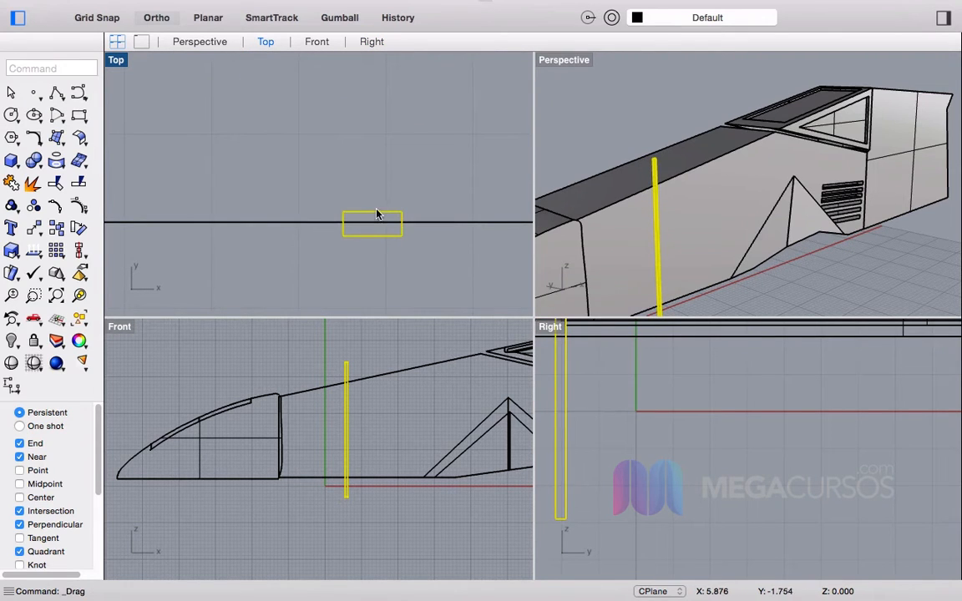
pyautogui.scroll(-8, 365, 203)
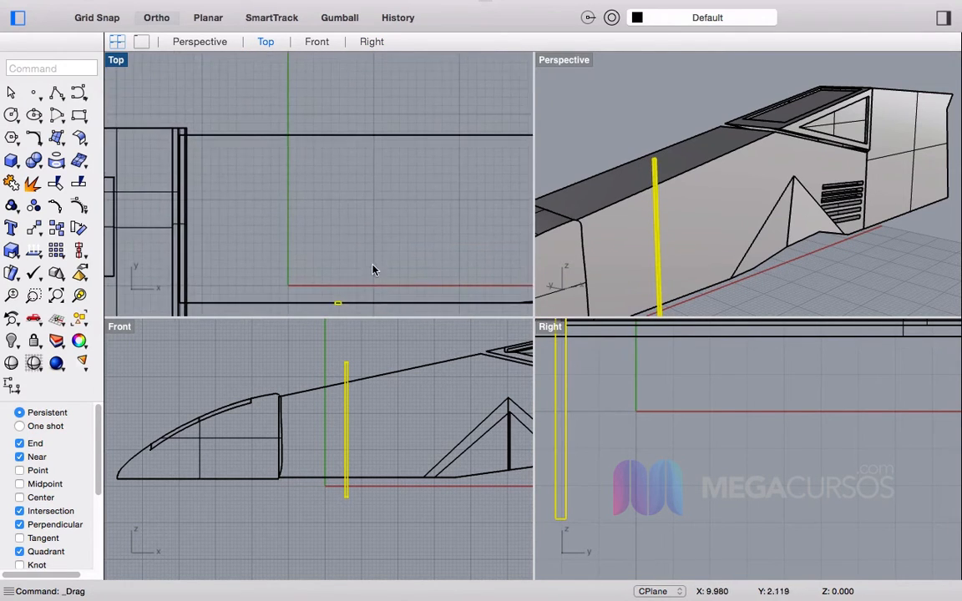
pyautogui.scroll(-3, 367, 252)
# Step: Duplicate the thin box and move the copy straight across to straddle the body's opposite side edge
pyautogui.hotkey('ctrl', 'c')
pyautogui.hotkey('ctrl', 'v')
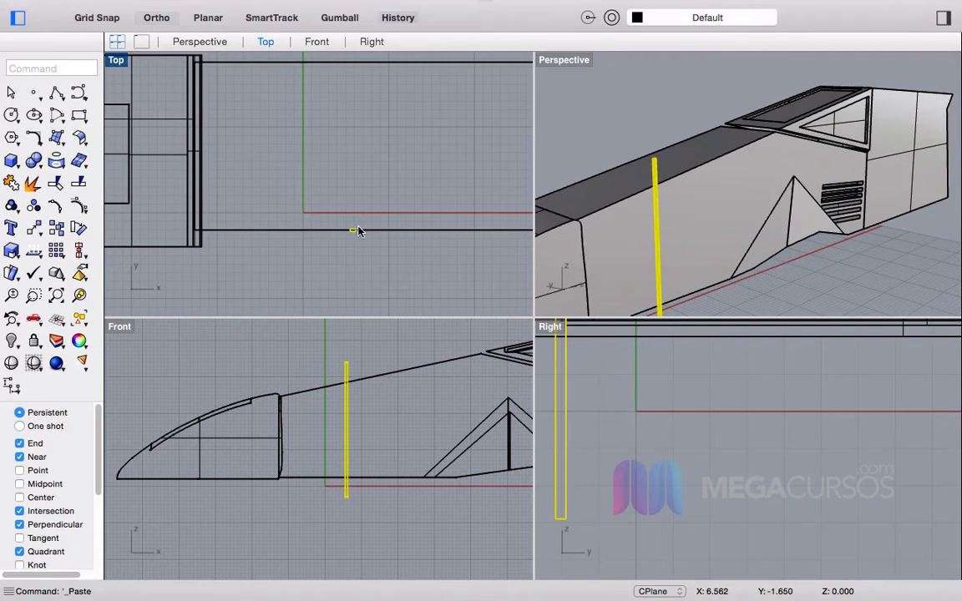
pyautogui.moveTo(364, 224); pyautogui.dragTo(357, 255, button='right')
pyautogui.moveTo(350, 265); pyautogui.dragTo(350, 154)
pyautogui.scroll(5, 350, 153)
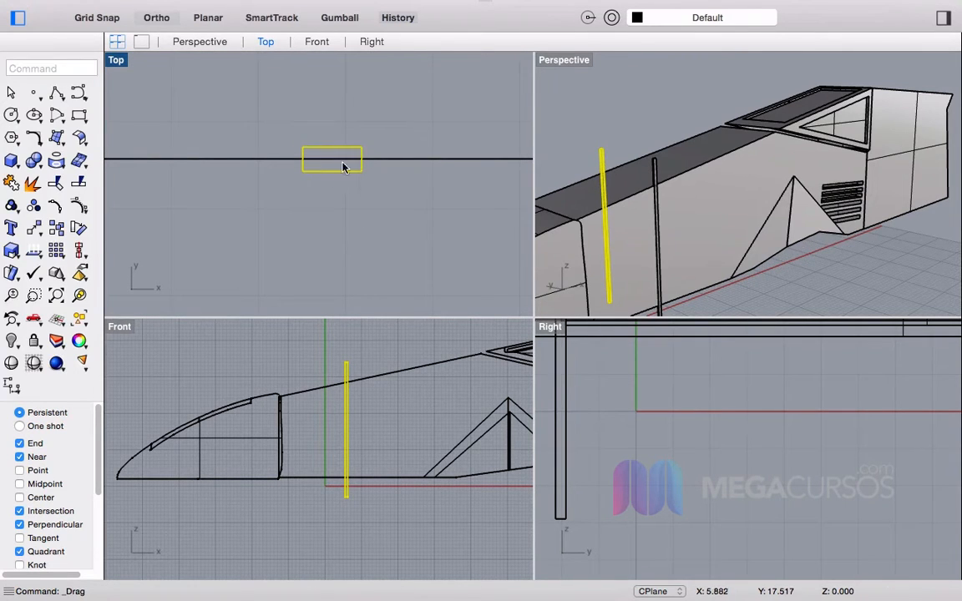
# Step: Undo the last drag
pyautogui.click(436, 160)
pyautogui.press('super+z')
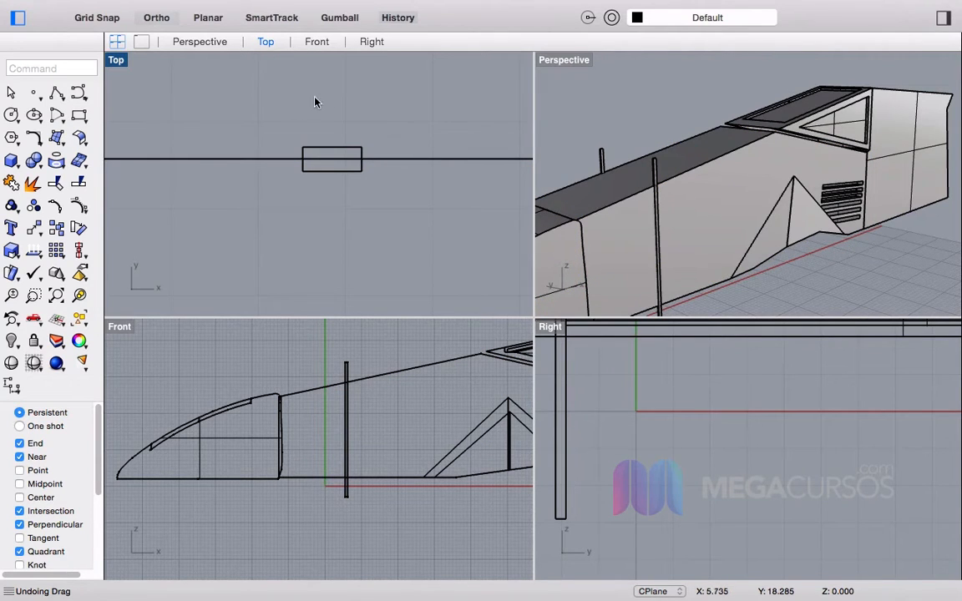
pyautogui.scroll(10, 646, 187)
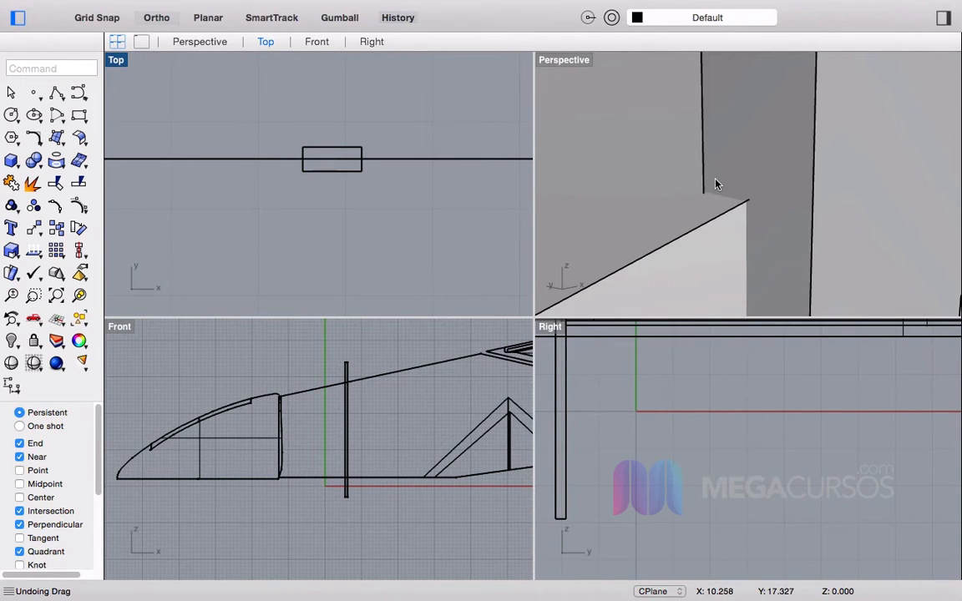
pyautogui.scroll(-10, 716, 181)
pyautogui.scroll(-8, 714, 178)
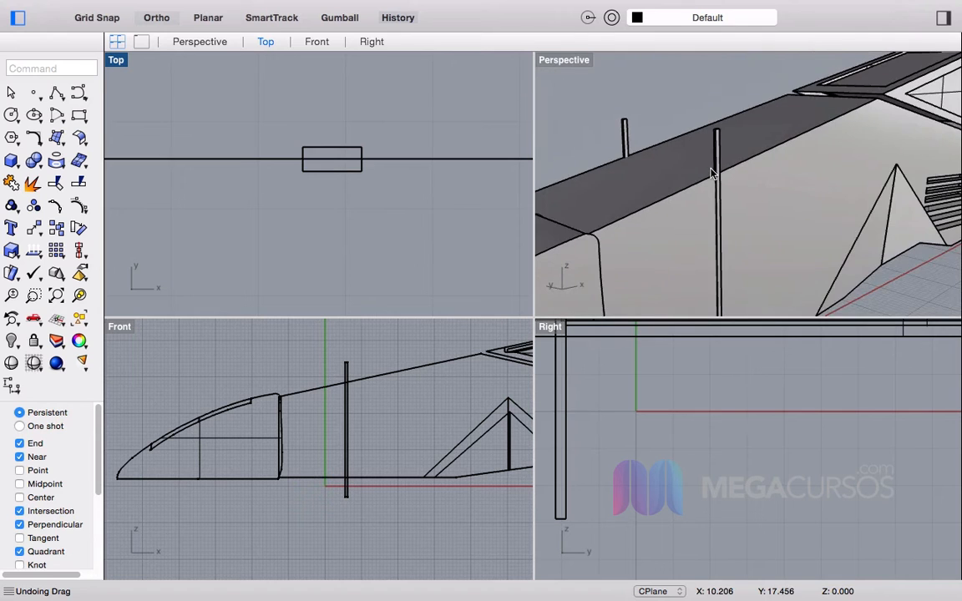
# Step: Duplicate both vertical strips and move the copies rearward in the front view, just ahead of the triangular side feature
pyautogui.moveTo(767, 150)
pyautogui.mouseDown(button='right')
pyautogui.moveTo(745, 189)
pyautogui.moveTo(593, 123)
pyautogui.moveTo(801, 123)
pyautogui.moveTo(771, 142)
pyautogui.mouseUp(button='right')
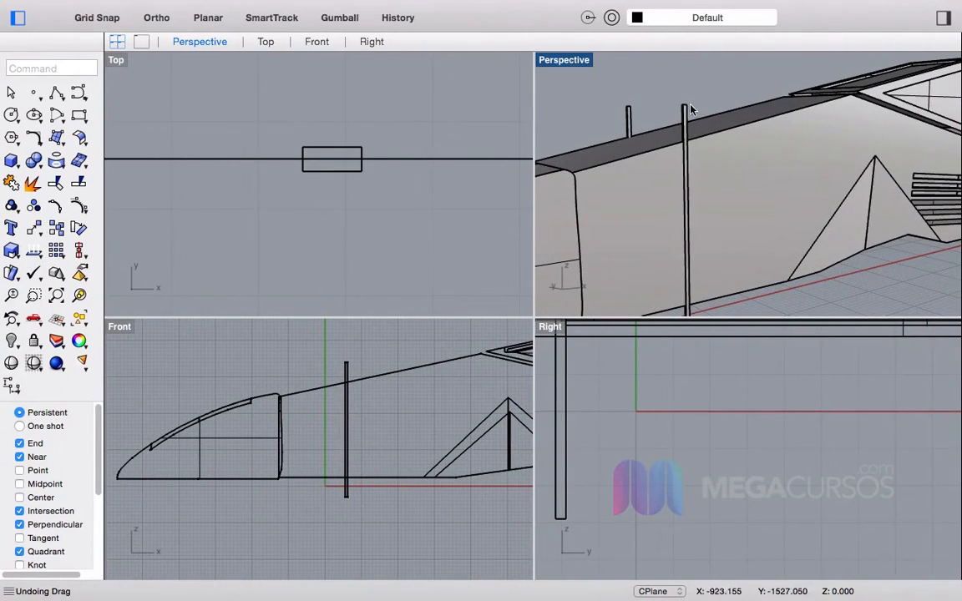
pyautogui.click(684, 117)
pyautogui.press('super+c')
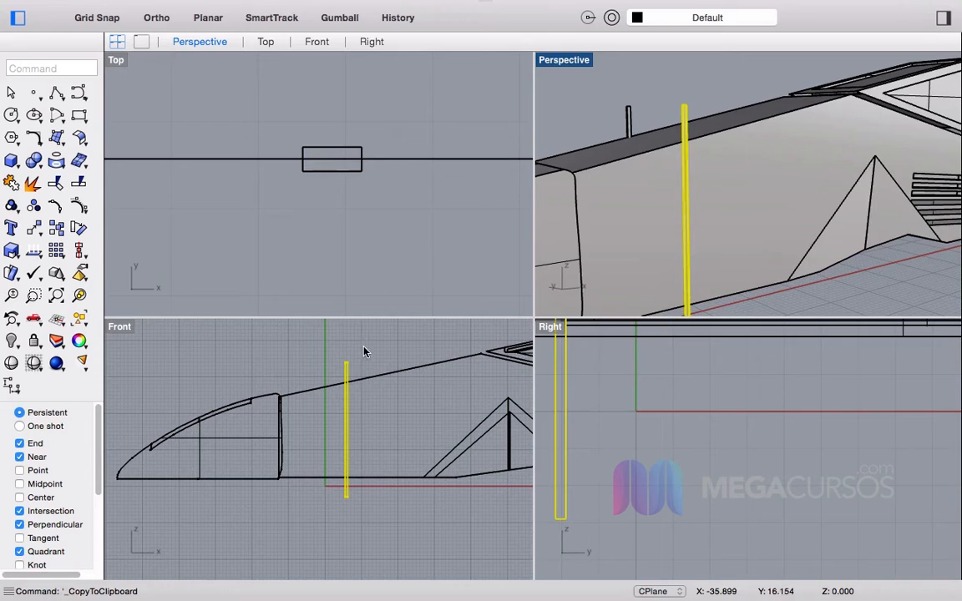
pyautogui.click(362, 353)
pyautogui.press('super+v')
pyautogui.keyDown('shift'); pyautogui.moveTo(347, 367); pyautogui.dragTo(440, 369); pyautogui.keyUp('shift')
pyautogui.moveTo(815, 263); pyautogui.dragTo(773, 242, button='right')
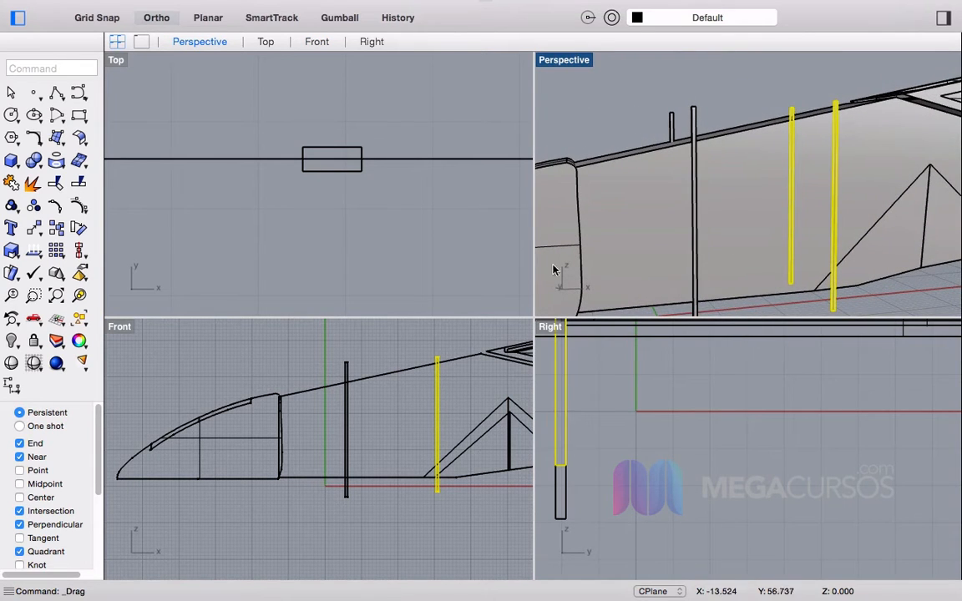
# Step: Duplicate the rear pair of strips in place and rotate the copies 90 degrees about their lower end to lie horizontally
pyautogui.press('super+c')
pyautogui.press('super+v')
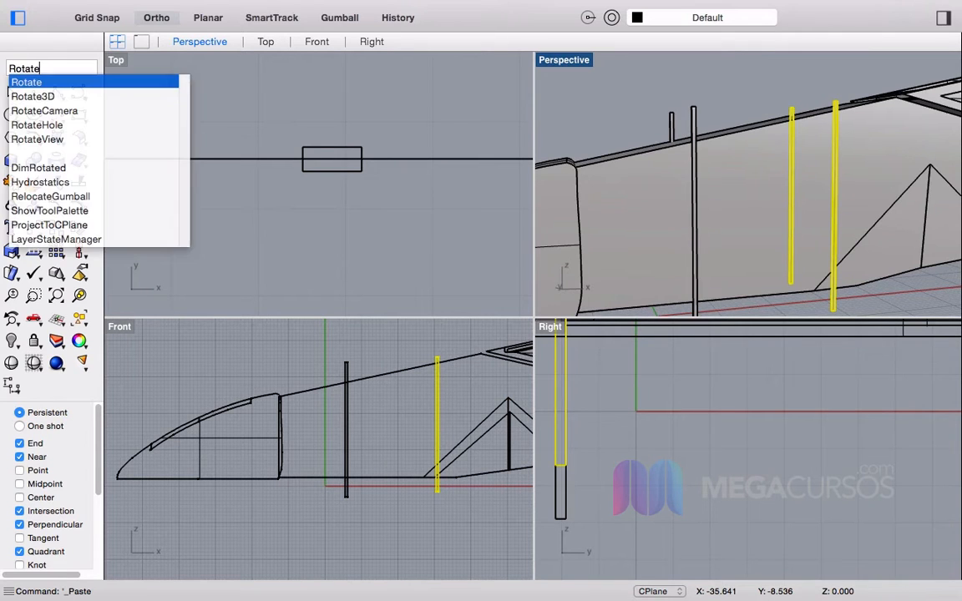
pyautogui.press('Return')
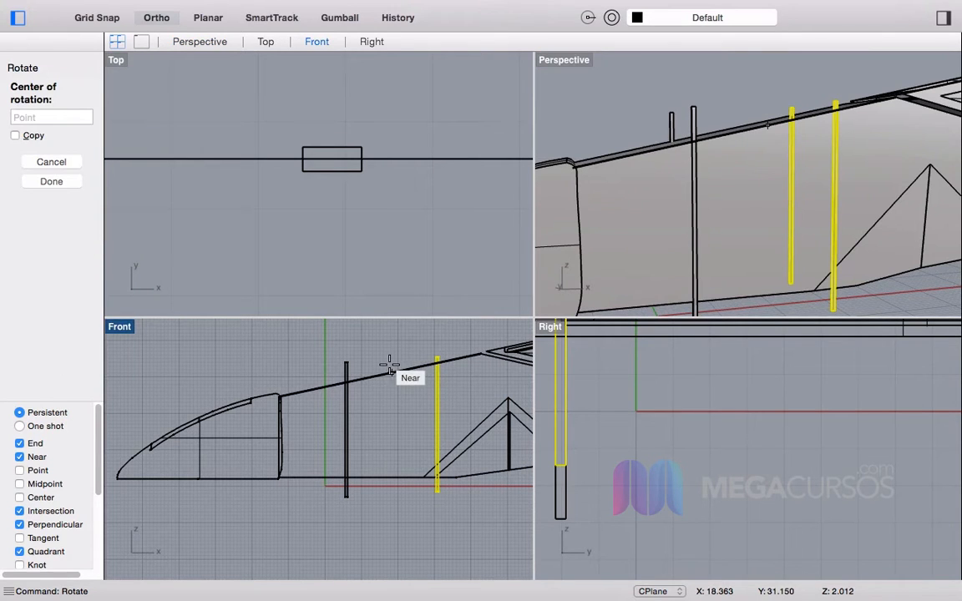
pyautogui.click(440, 493)
pyautogui.click(422, 327)
pyautogui.click(268, 505)
# Step: Move the horizontal strips up to about mid-height of the body so they start at the front vertical strips
pyautogui.moveTo(399, 494); pyautogui.dragTo(395, 435)
pyautogui.scroll(3, 395, 436)
pyautogui.scroll(2, 375, 433)
pyautogui.scroll(-4, 793, 196)
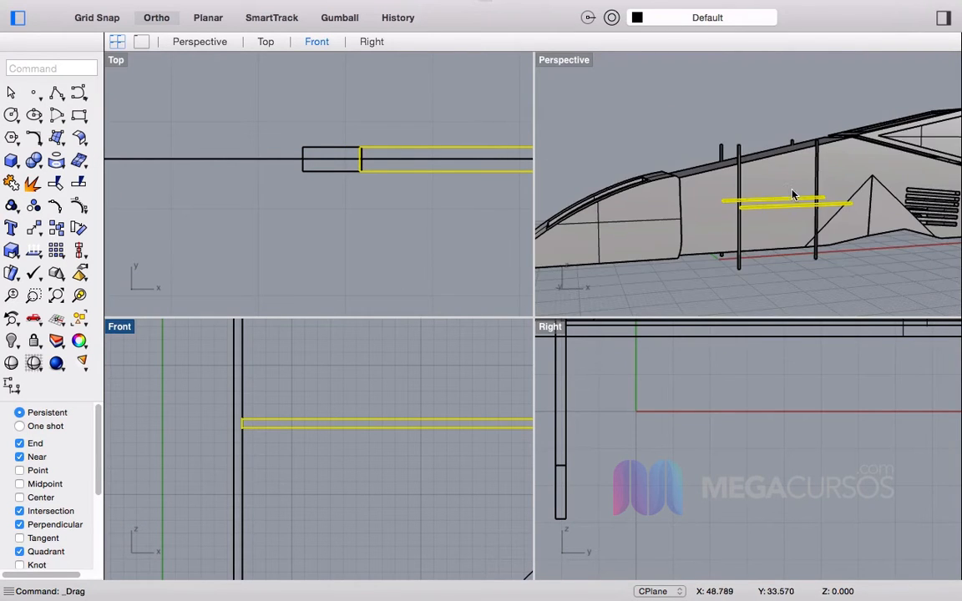
pyautogui.moveTo(808, 242); pyautogui.dragTo(769, 207, button='right')
pyautogui.click(826, 240)
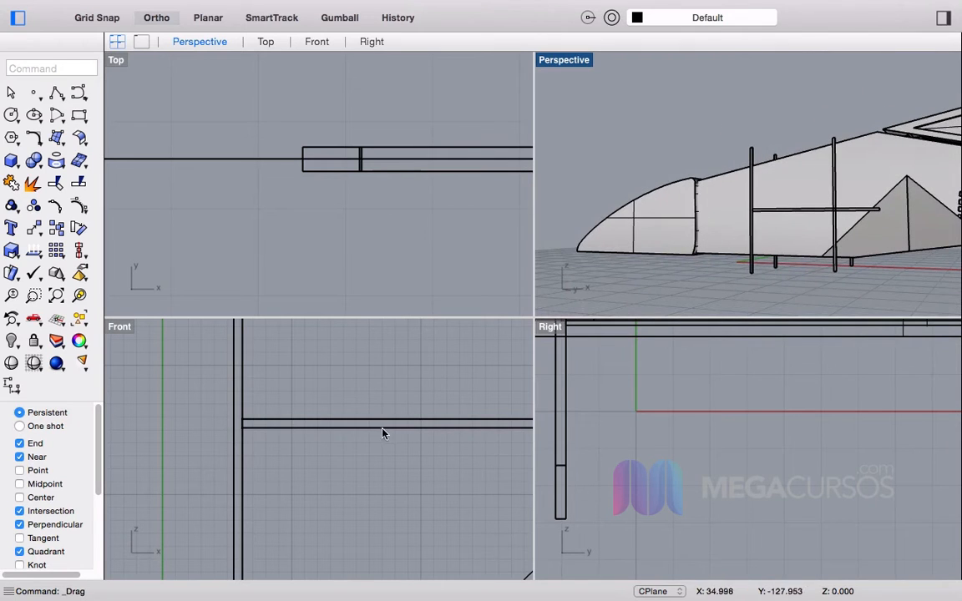
# Step: Duplicate the horizontal strips in place and rotate the copies about their front end so they slope upward toward the rear
pyautogui.moveTo(378, 429); pyautogui.dragTo(335, 464)
pyautogui.press('super+c')
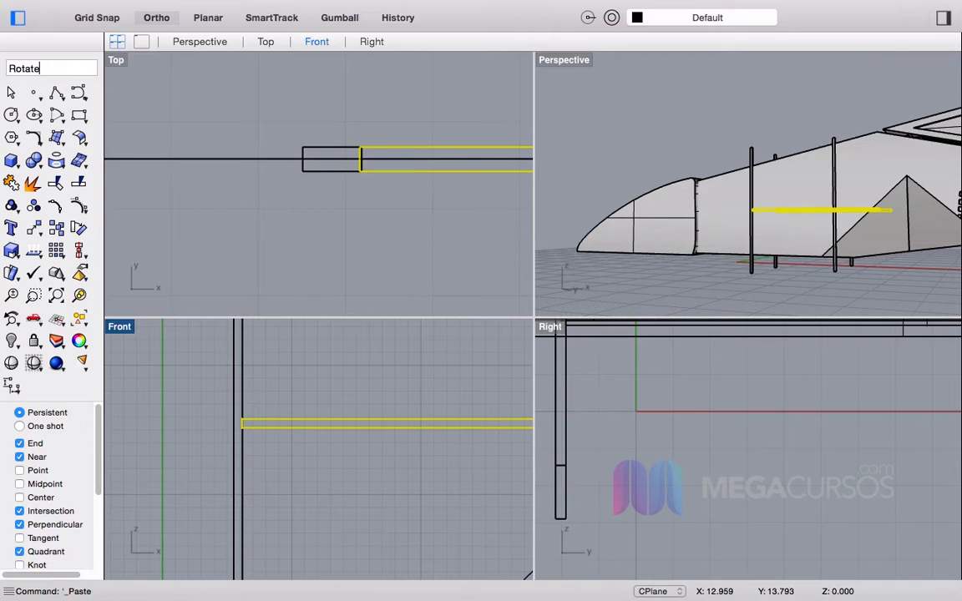
pyautogui.press('Return')
pyautogui.scroll(-8, 316, 427)
pyautogui.moveTo(311, 399); pyautogui.dragTo(282, 427, button='right')
pyautogui.click(241, 450)
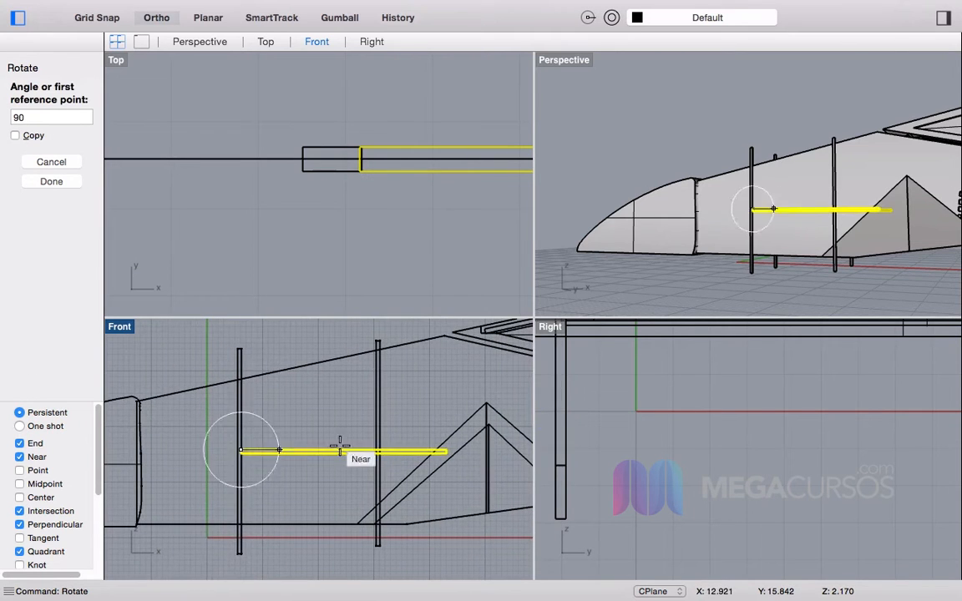
pyautogui.click(447, 451)
pyautogui.click(310, 372)
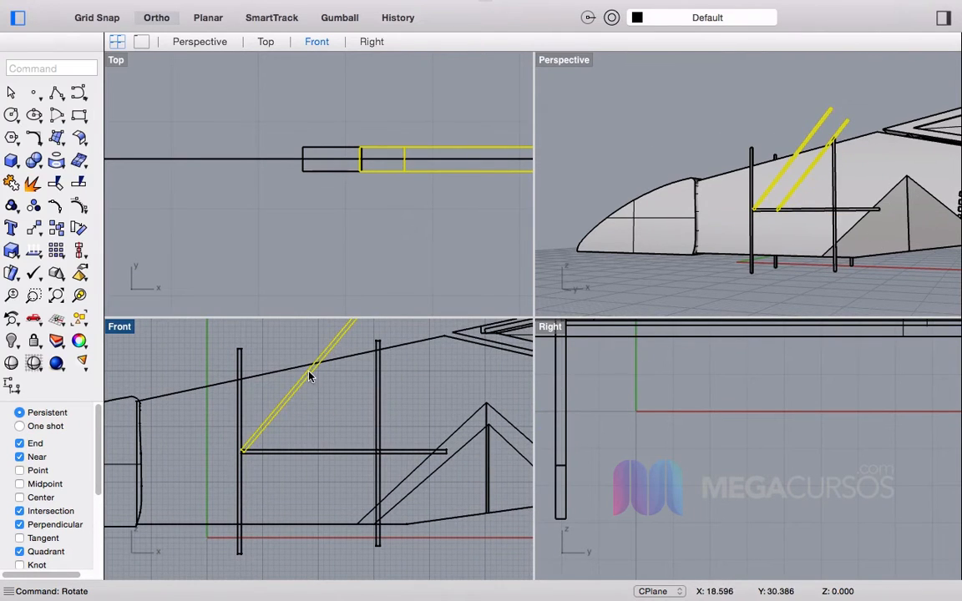
# Step: Move the sloping strips rearward and rotate them about their lower end to a steeper angle
pyautogui.moveTo(302, 382); pyautogui.dragTo(345, 382)
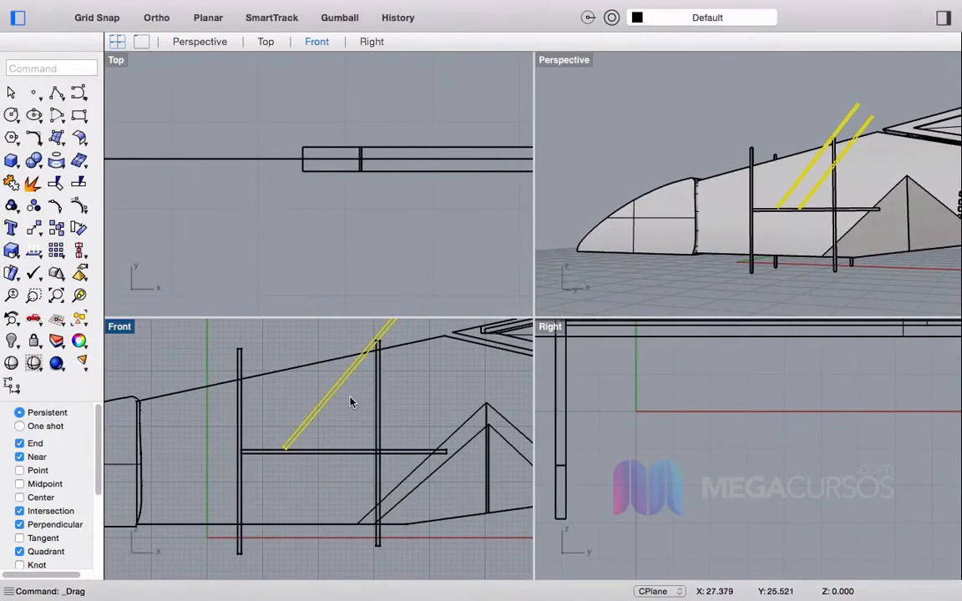
pyautogui.moveTo(338, 391); pyautogui.dragTo(348, 370)
pyautogui.write('rota')
pyautogui.press('Return')
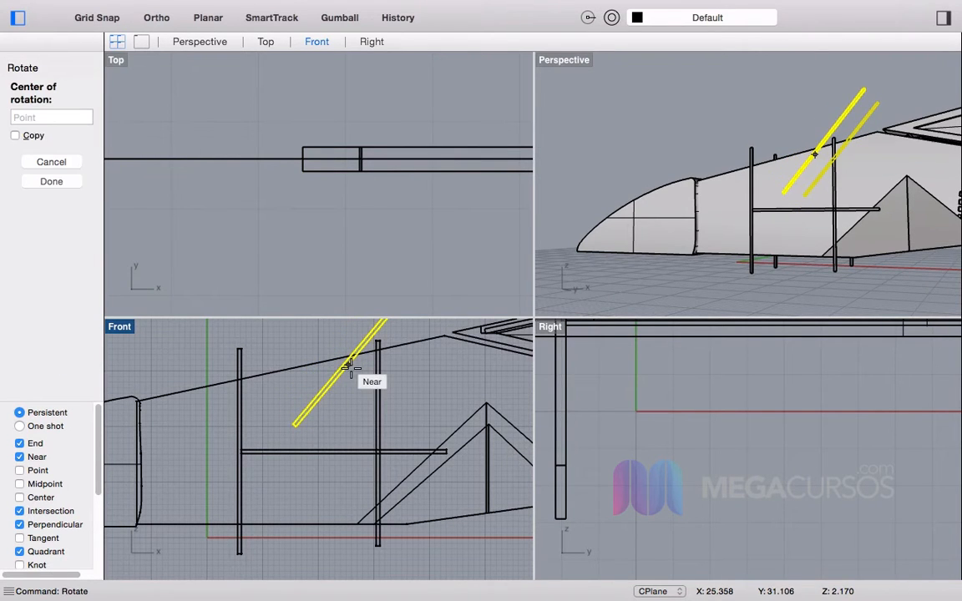
pyautogui.click(292, 424)
pyautogui.click(300, 341)
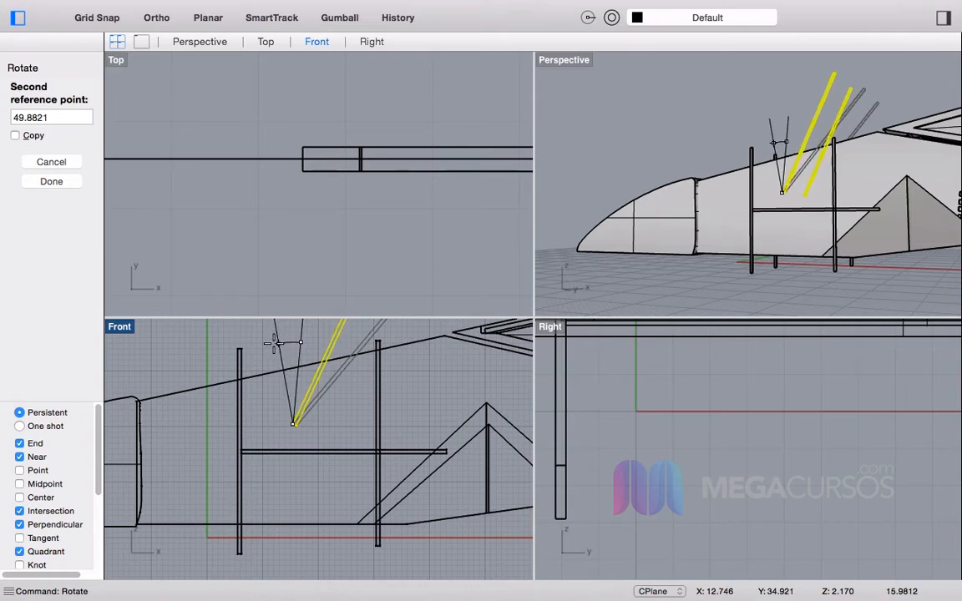
pyautogui.click(281, 334)
pyautogui.moveTo(307, 409); pyautogui.dragTo(303, 399)
# Step: Raise the horizontal strips to meet the lower end of the sloping strips, starting at the front vertical strips
pyautogui.click(332, 424)
pyautogui.click(319, 446)
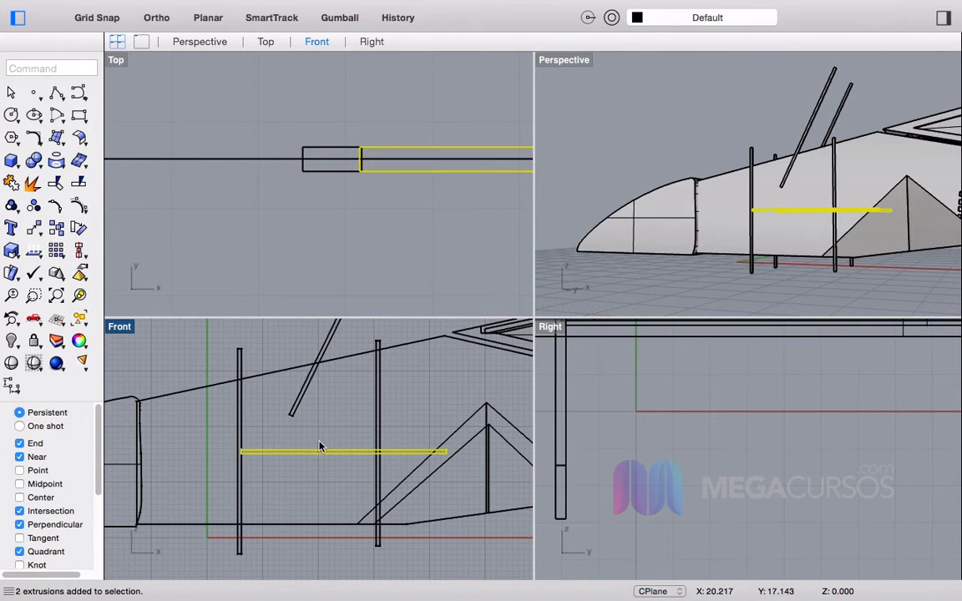
pyautogui.moveTo(315, 455); pyautogui.dragTo(292, 425)
pyautogui.press('F8')
pyautogui.press('Escape')
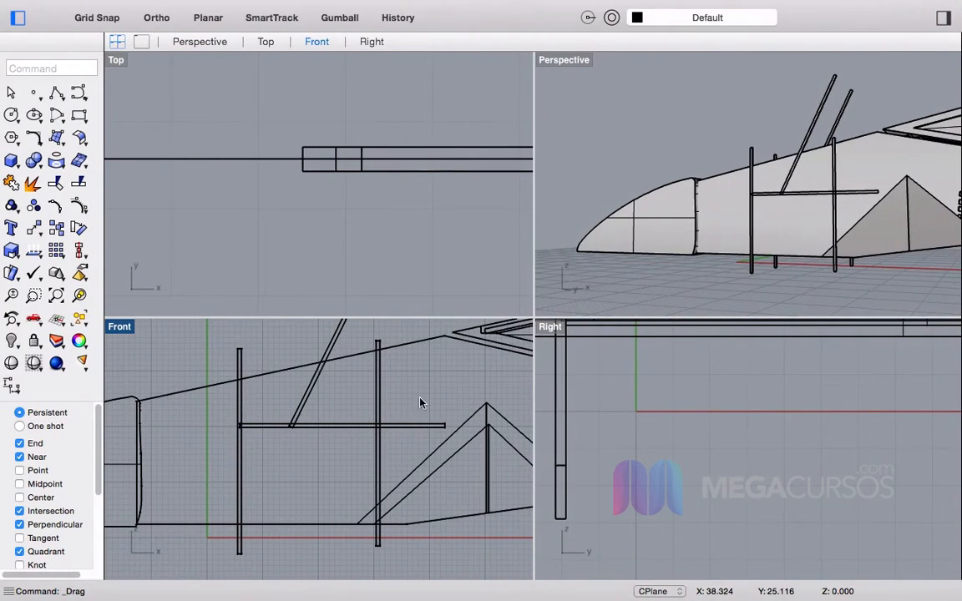
# Step: Shorten the horizontal strips with Scale1D from their front end so they stop at the rear vertical strips
pyautogui.click(411, 426)
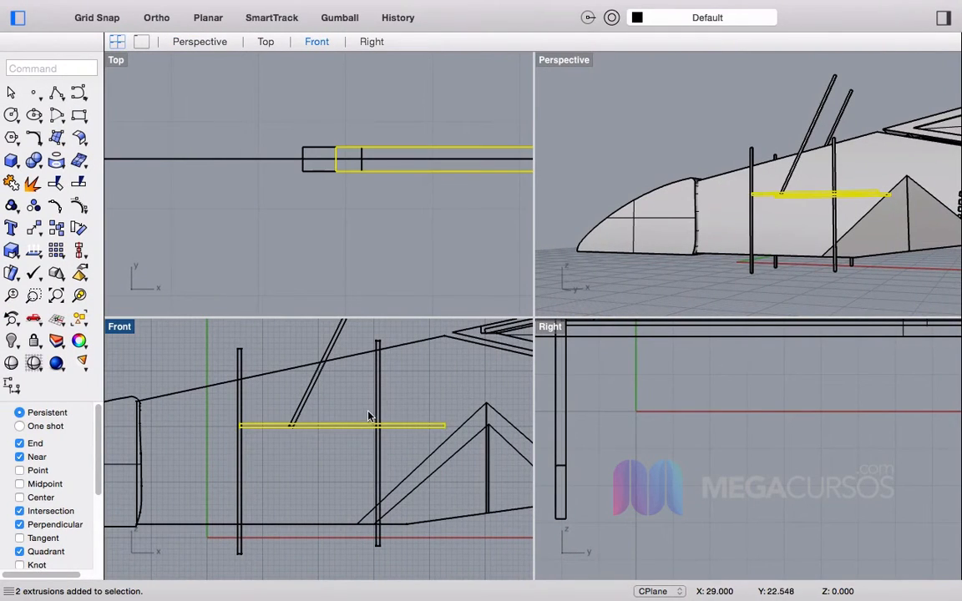
pyautogui.scroll(3, 367, 422)
pyautogui.write('SCA')
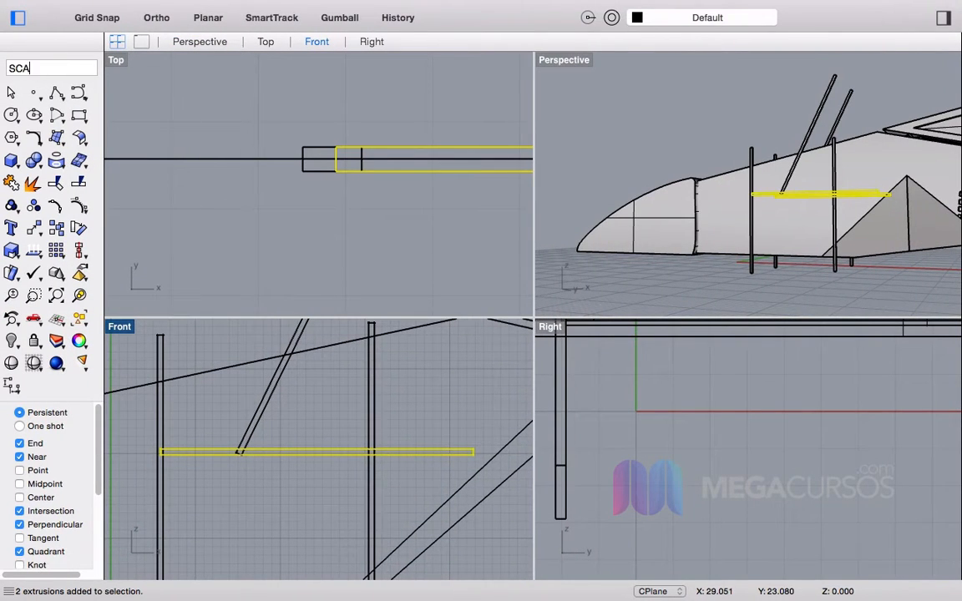
pyautogui.write('L')
pyautogui.press('Return')
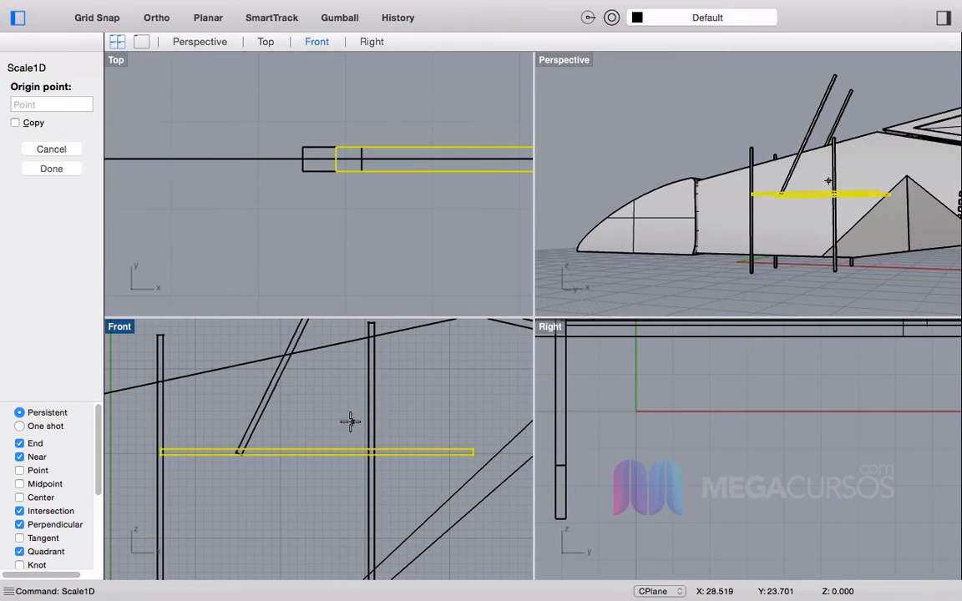
pyautogui.click(161, 452)
pyautogui.press('F8')
pyautogui.click(473, 450)
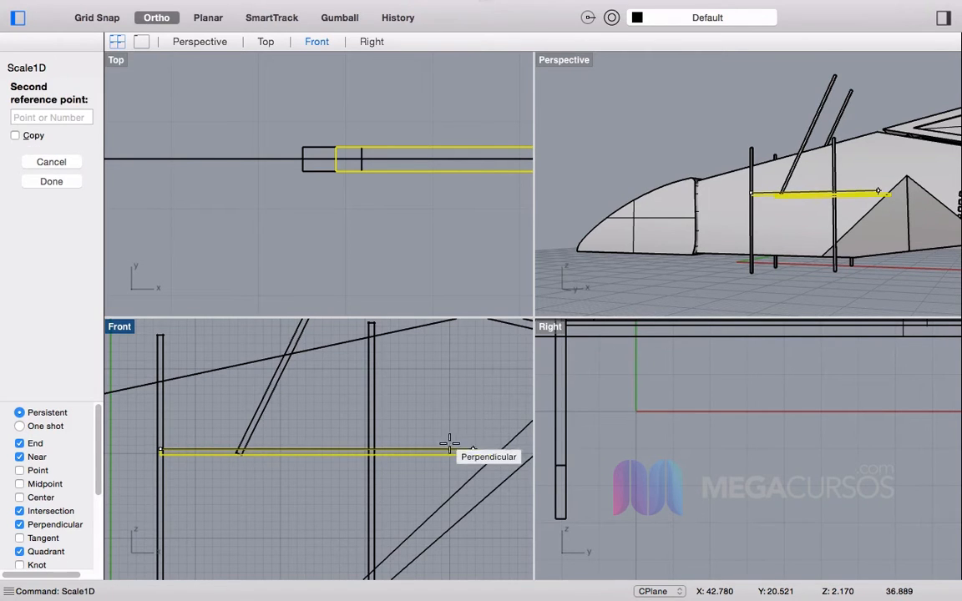
pyautogui.click(382, 443)
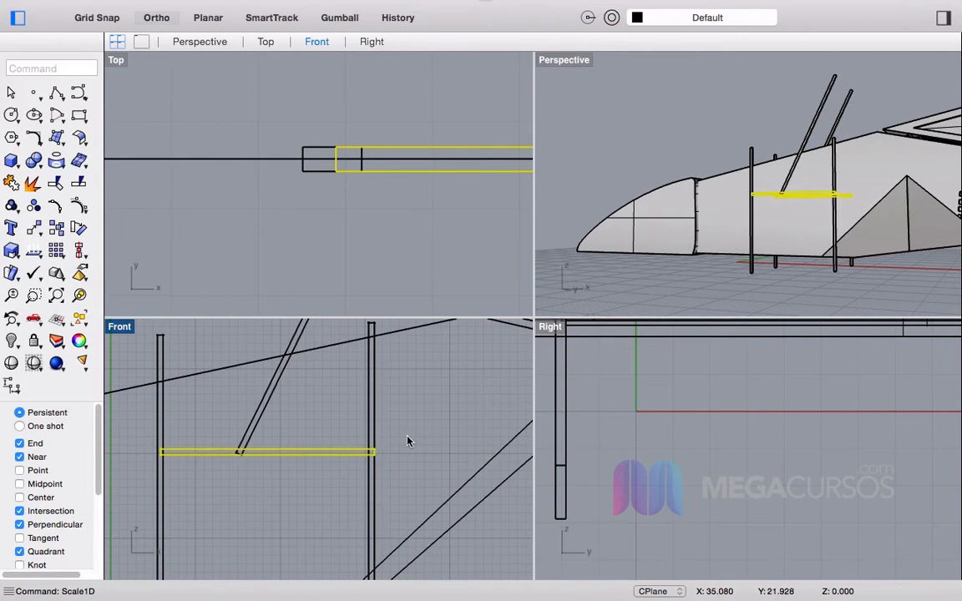
pyautogui.click(420, 436)
# Step: Duplicate the front vertical strips and move the copies straight rearward across the louvre slots behind the triangular feature
pyautogui.scroll(-10, 420, 436)
pyautogui.moveTo(485, 438); pyautogui.dragTo(387, 441, button='right')
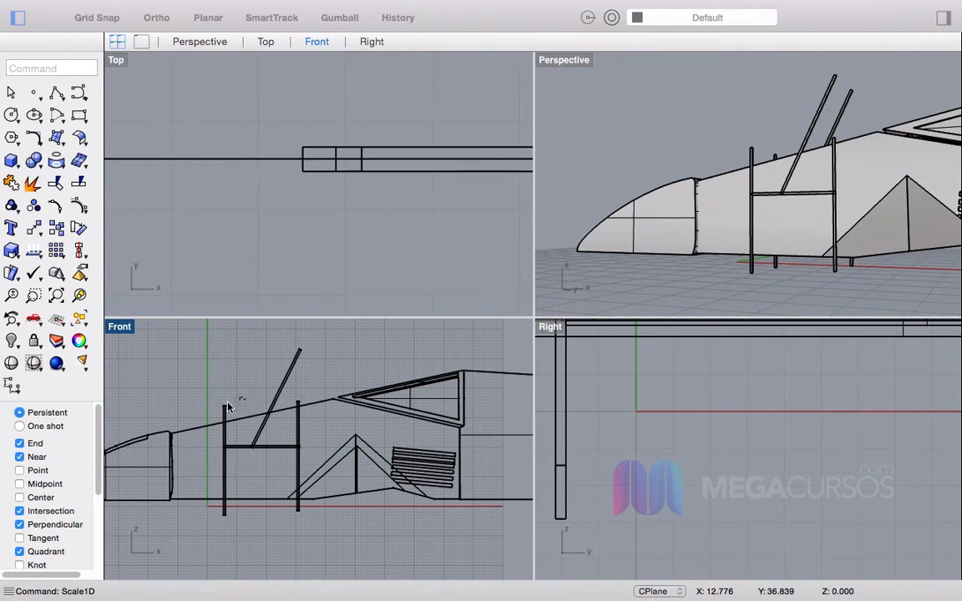
pyautogui.moveTo(237, 404); pyautogui.dragTo(216, 415)
pyautogui.press('super+c')
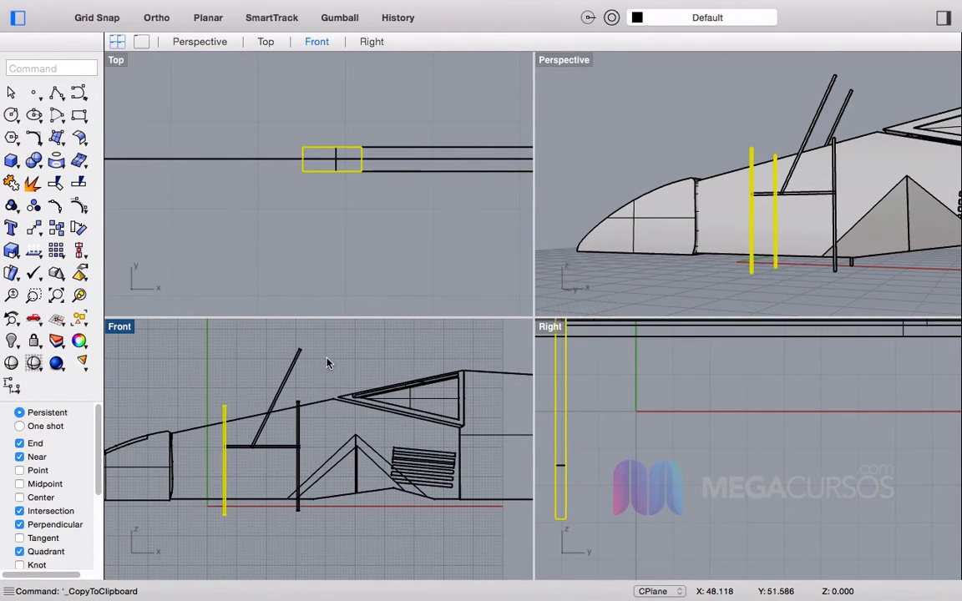
pyautogui.press('super+v')
pyautogui.keyDown('shift'); pyautogui.moveTo(226, 454); pyautogui.dragTo(416, 453); pyautogui.keyUp('shift')
pyautogui.moveTo(698, 250); pyautogui.dragTo(776, 250, button='right')
pyautogui.scroll(5, 800, 211)
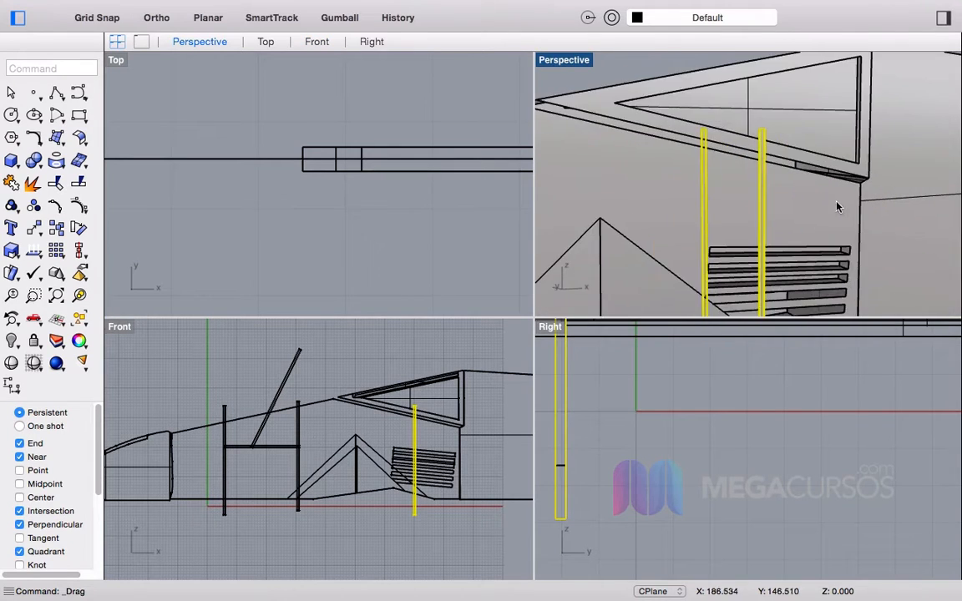
pyautogui.moveTo(799, 210); pyautogui.dragTo(777, 175, button='right')
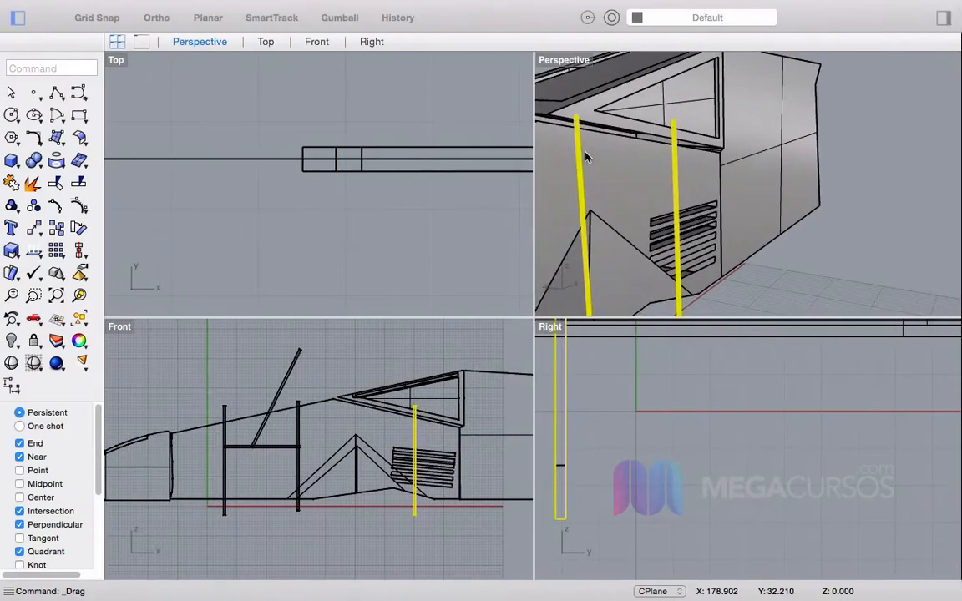
pyautogui.moveTo(756, 172); pyautogui.dragTo(677, 167, button='right')
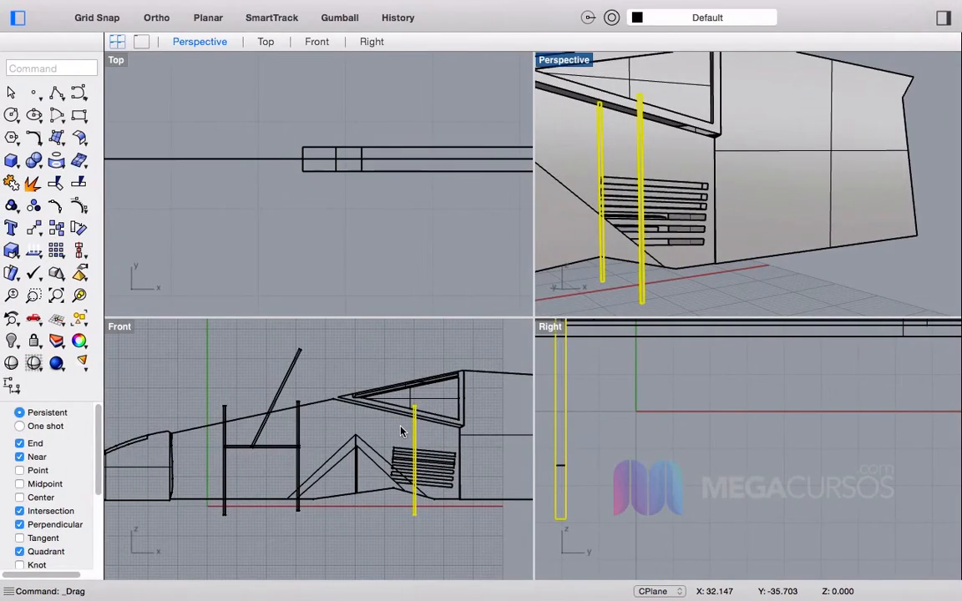
# Step: Duplicate the strips at the louvre slots, rotate the copies to horizontal about their lower end, and move them up above the slots
pyautogui.press('super+v')
pyautogui.write('ROTATE')
pyautogui.rightClick(402, 430)
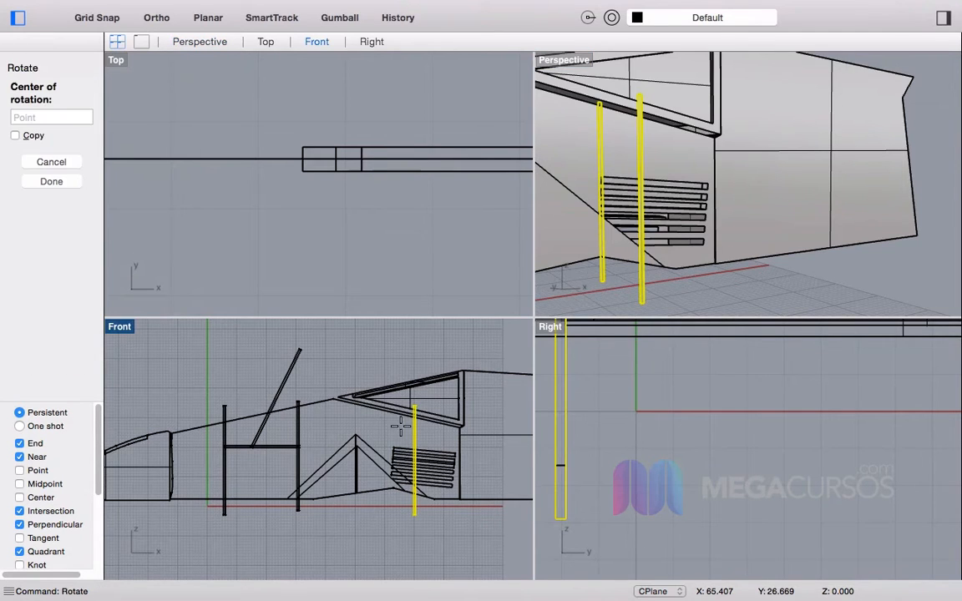
pyautogui.click(405, 509)
pyautogui.press('F8')
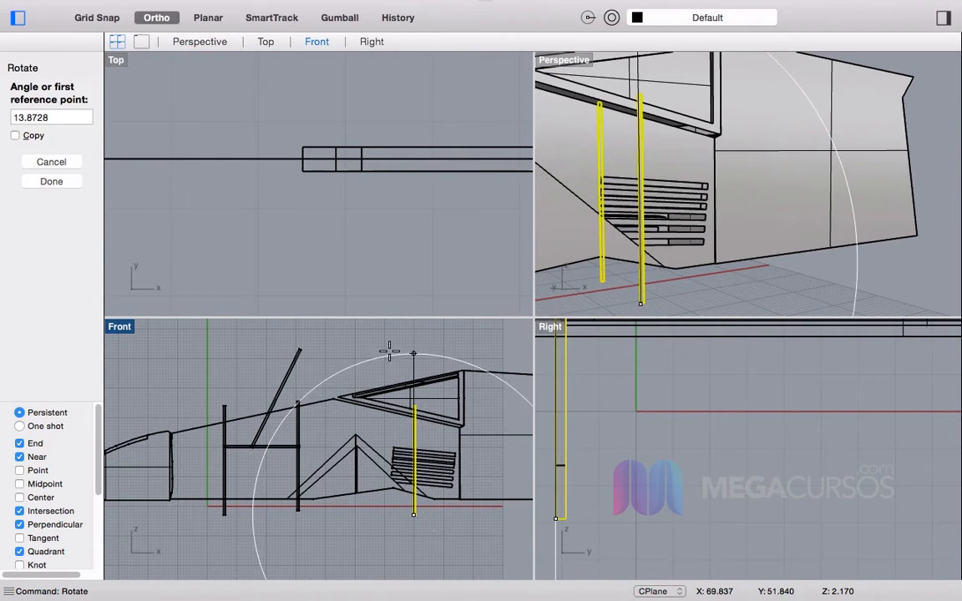
pyautogui.click(391, 351)
pyautogui.click(474, 525)
pyautogui.scroll(3, 464, 522)
pyautogui.moveTo(443, 513); pyautogui.dragTo(443, 360)
pyautogui.click(436, 541)
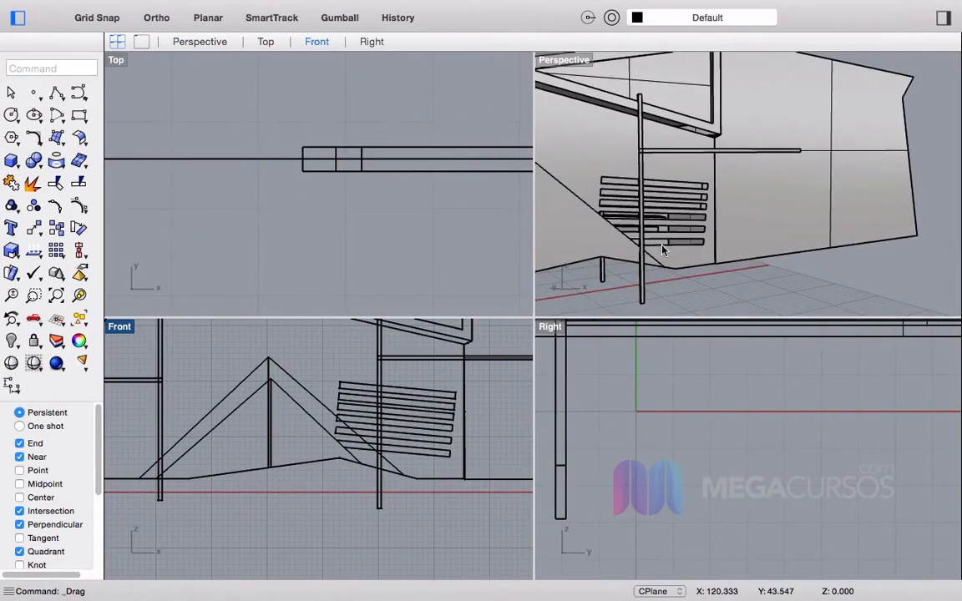
# Step: Split the middle body section using the pair of front vertical strips as cutting objects
pyautogui.scroll(5, 786, 150)
pyautogui.scroll(-10, 765, 151)
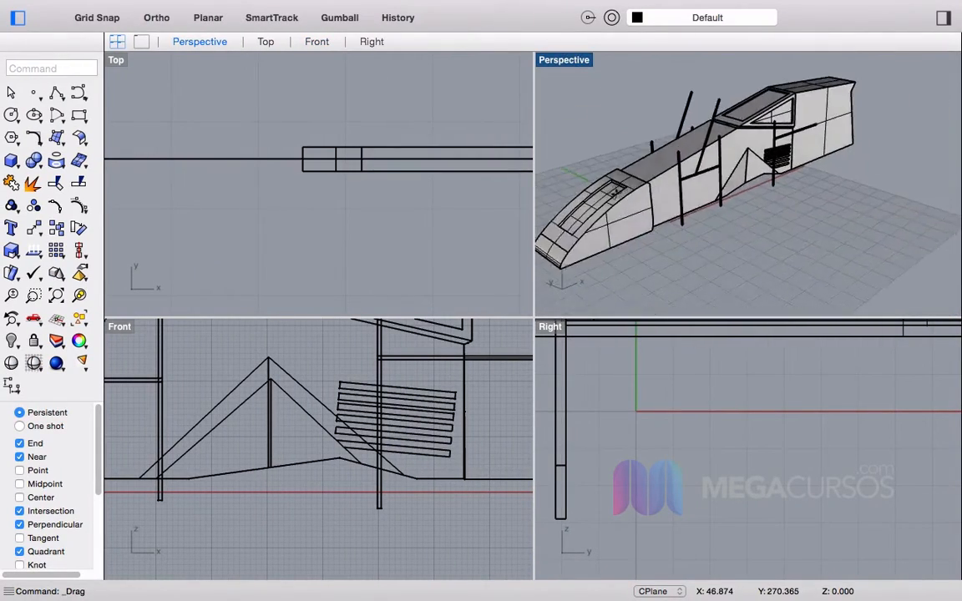
pyautogui.scroll(10, 631, 198)
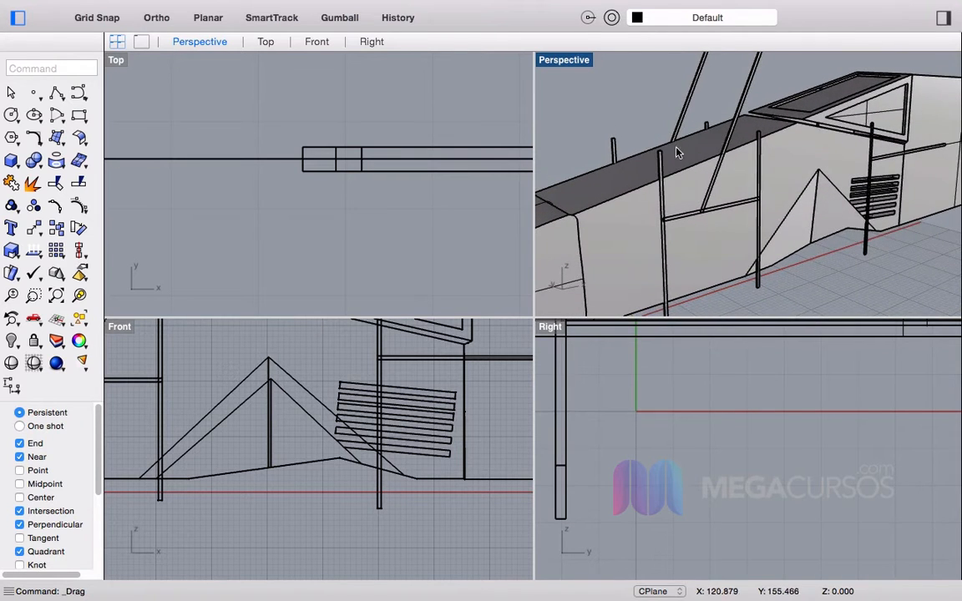
pyautogui.write('S')
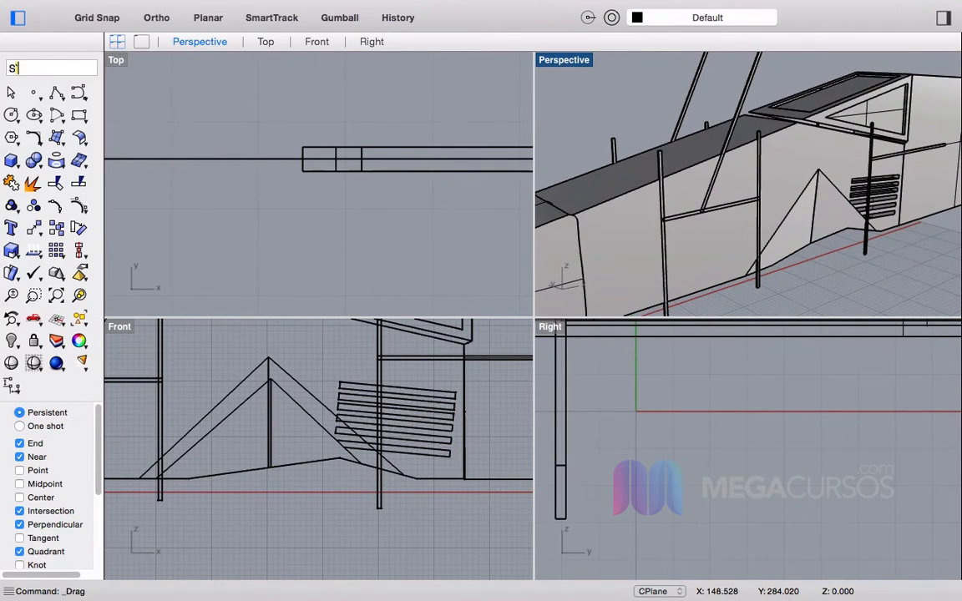
pyautogui.write('plit')
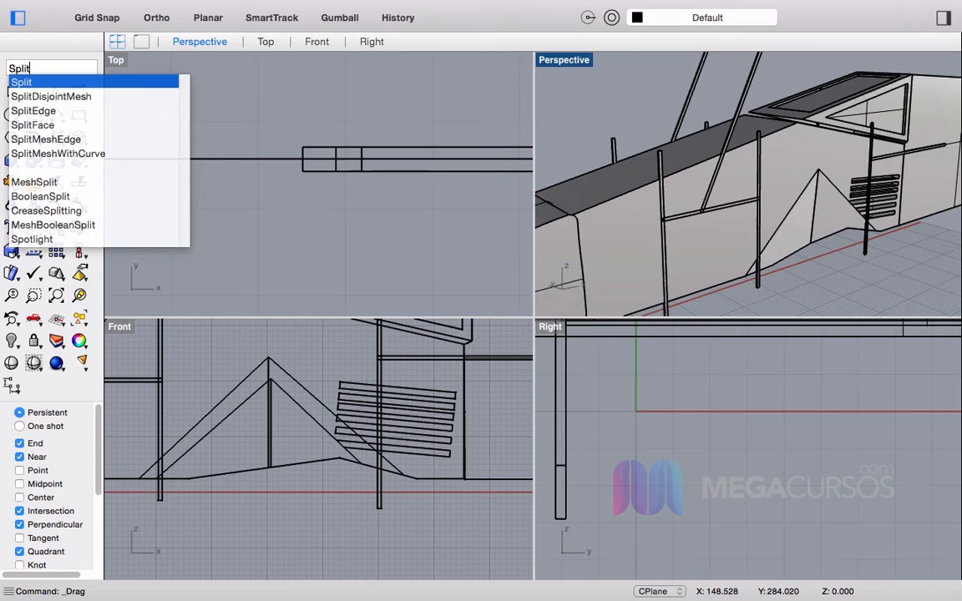
pyautogui.press('Return')
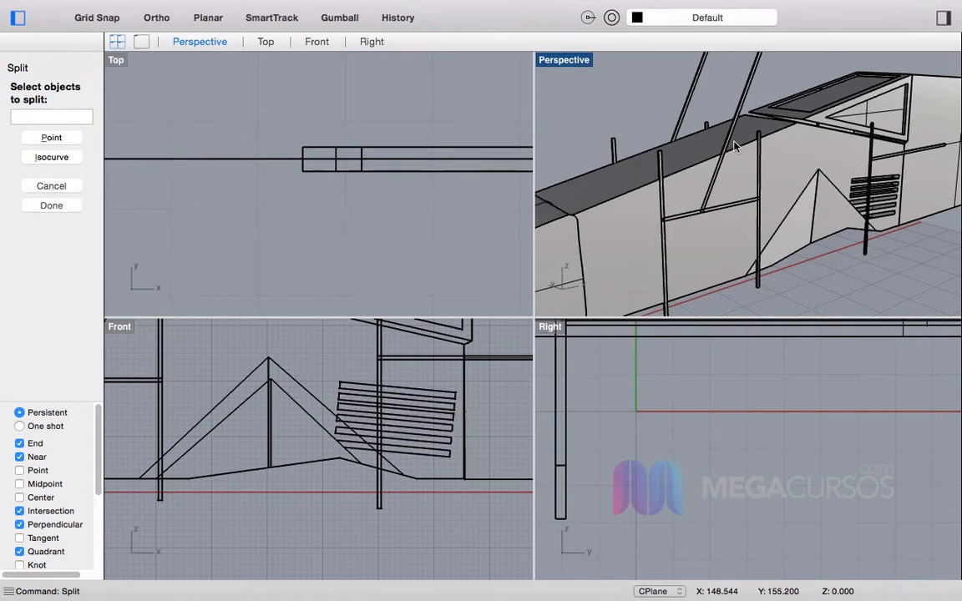
pyautogui.click(683, 156)
pyautogui.press('Return')
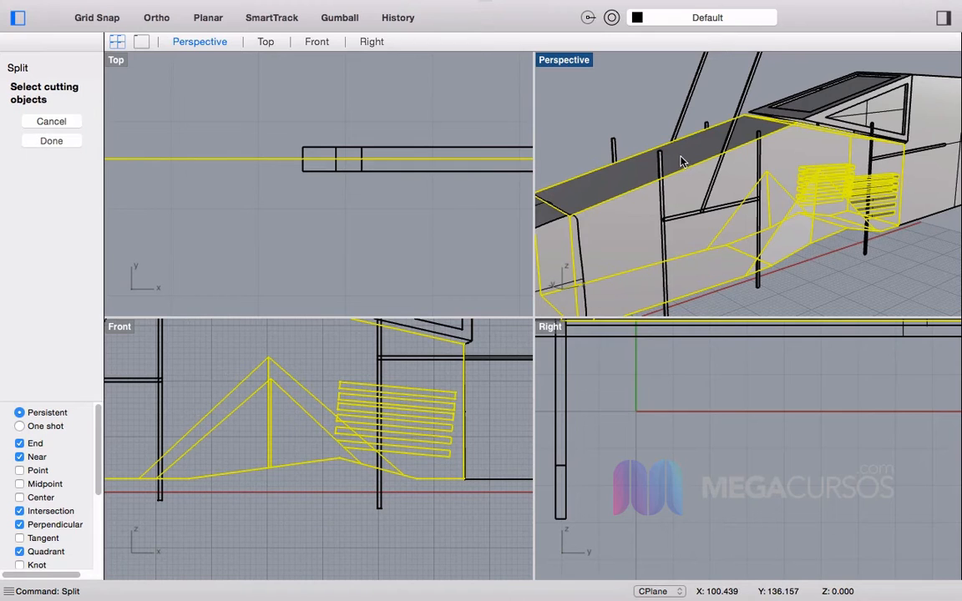
pyautogui.scroll(5, 601, 142)
pyautogui.click(624, 153)
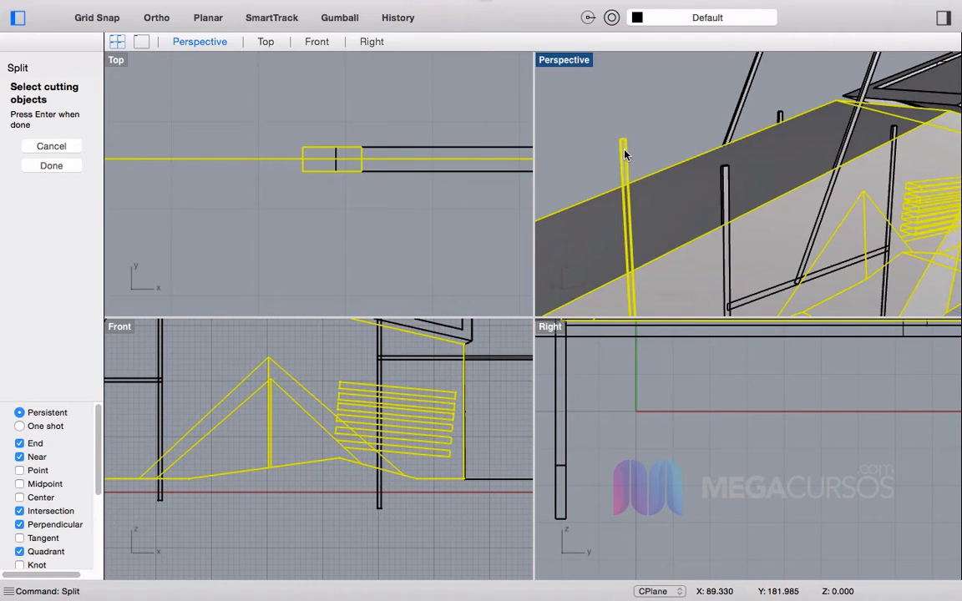
pyautogui.scroll(-5, 668, 179)
pyautogui.scroll(2, 635, 179)
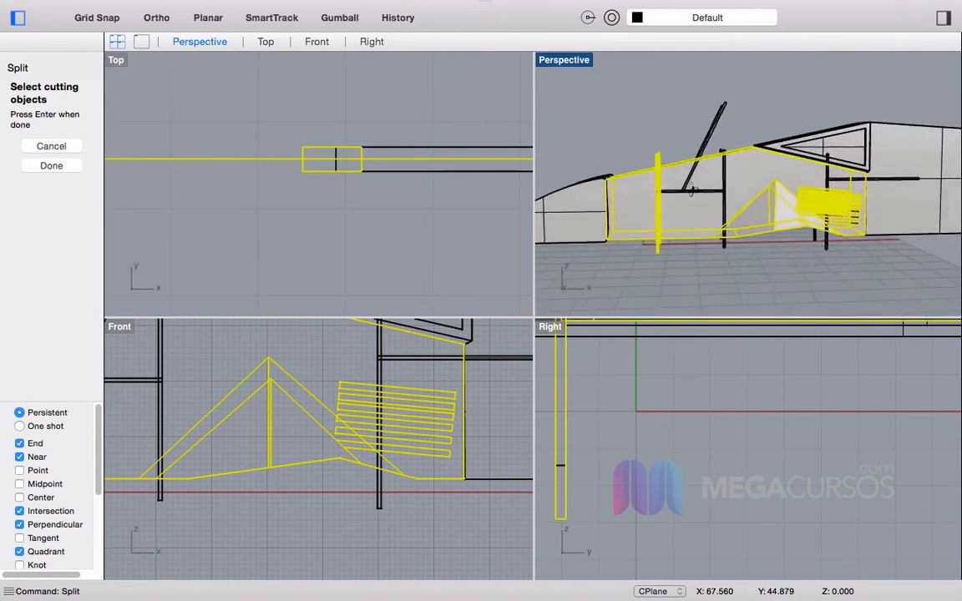
pyautogui.scroll(3, 615, 178)
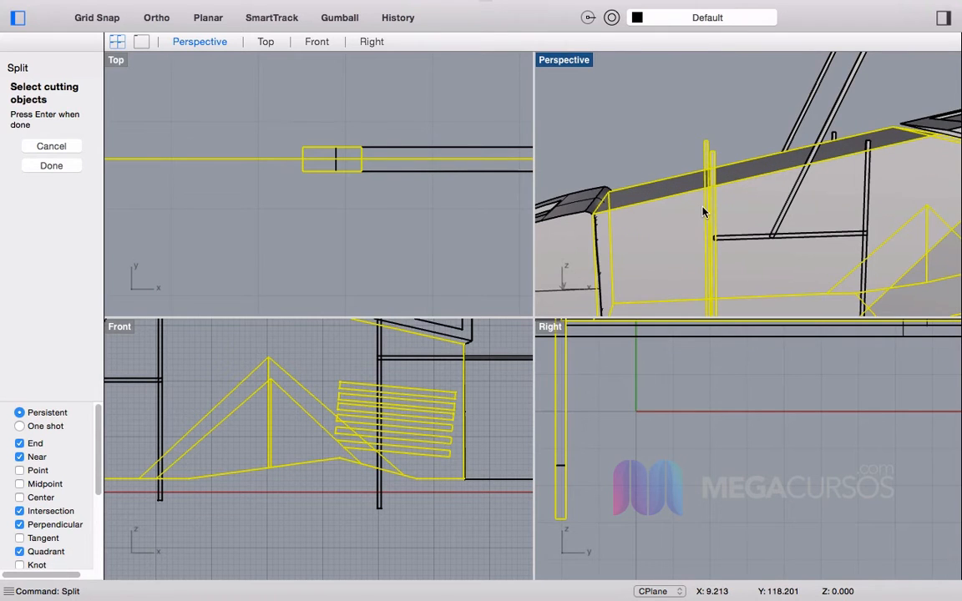
pyautogui.press('Return')
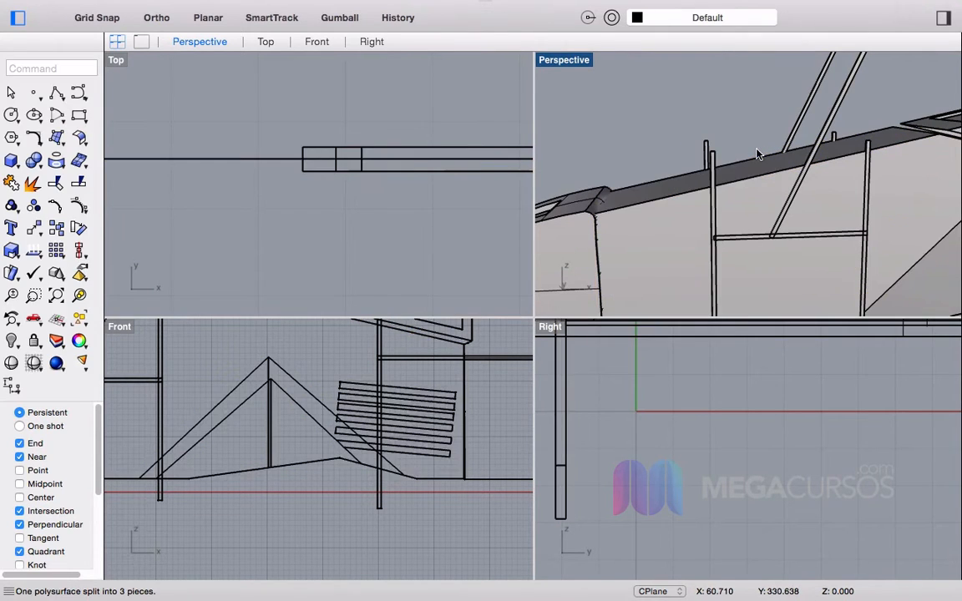
# Step: Split the front vertical strips with the body and delete the portions that protrude outside it
pyautogui.press('Return')
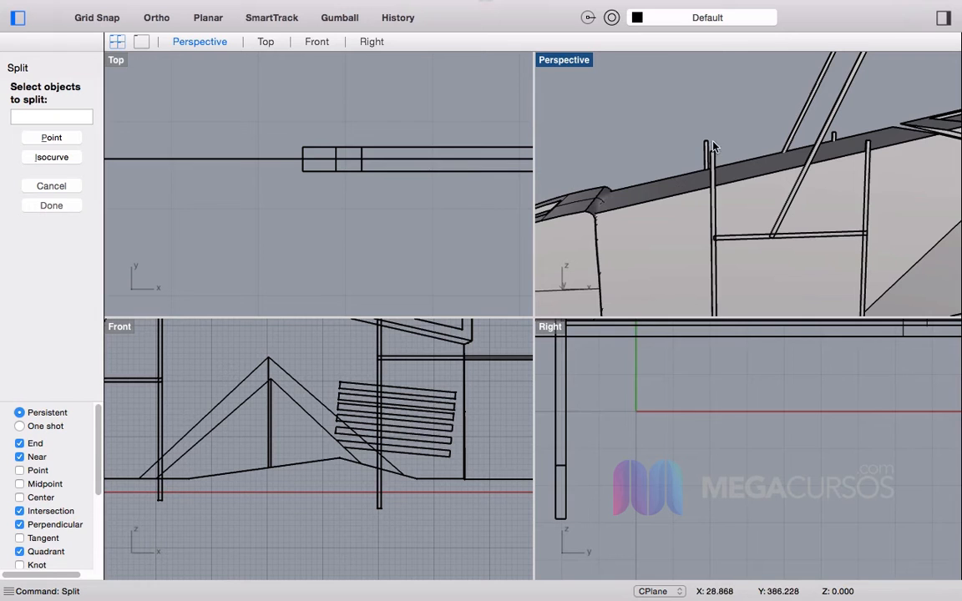
pyautogui.moveTo(700, 157); pyautogui.dragTo(699, 133)
pyautogui.press('Return')
pyautogui.click(668, 188)
pyautogui.press('Return')
pyautogui.press('Delete')
pyautogui.scroll(5, 725, 199)
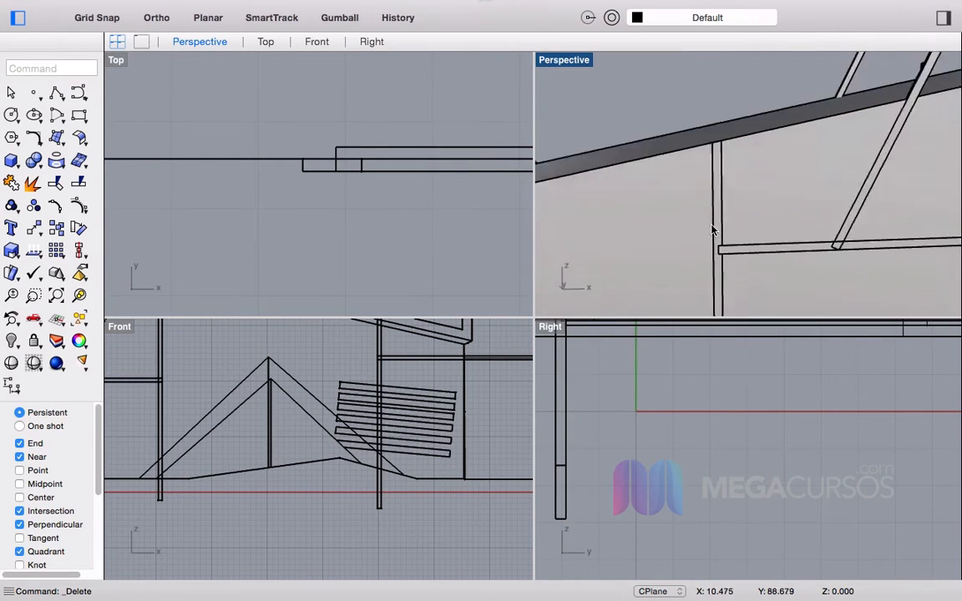
# Step: Remove the split-off narrow surface pieces covering the front vertical grooves on both sides of the body
pyautogui.click(723, 196)
pyautogui.press('Escape')
pyautogui.moveTo(728, 183); pyautogui.dragTo(887, 164, button='right')
pyautogui.click(657, 181)
pyautogui.press('Escape')
pyautogui.moveTo(734, 180); pyautogui.dragTo(847, 183, button='right')
pyautogui.click(662, 214)
pyautogui.keyDown('shift'); pyautogui.click(714, 271); pyautogui.keyUp('shift')
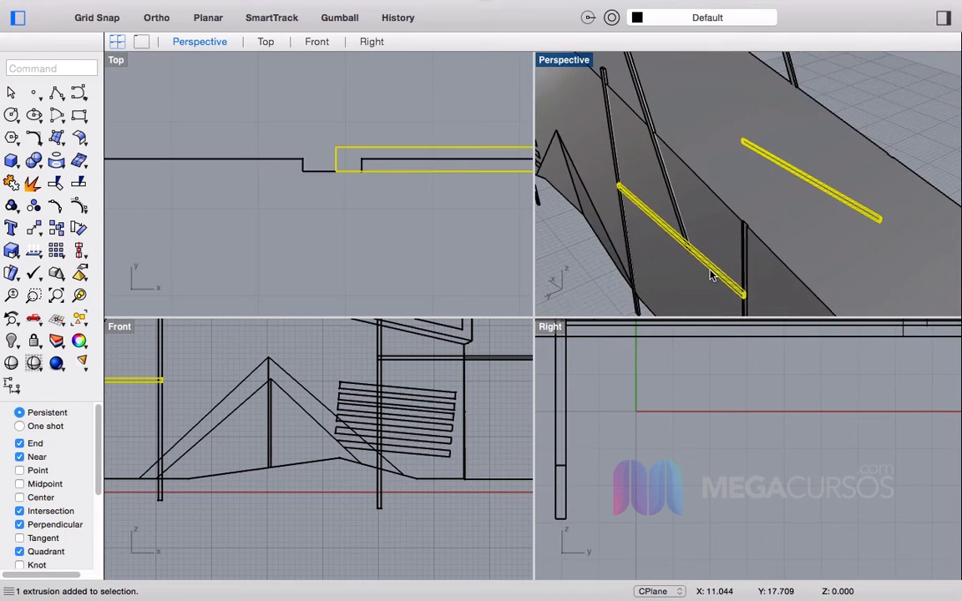
pyautogui.moveTo(746, 222); pyautogui.dragTo(525, 194, button='right')
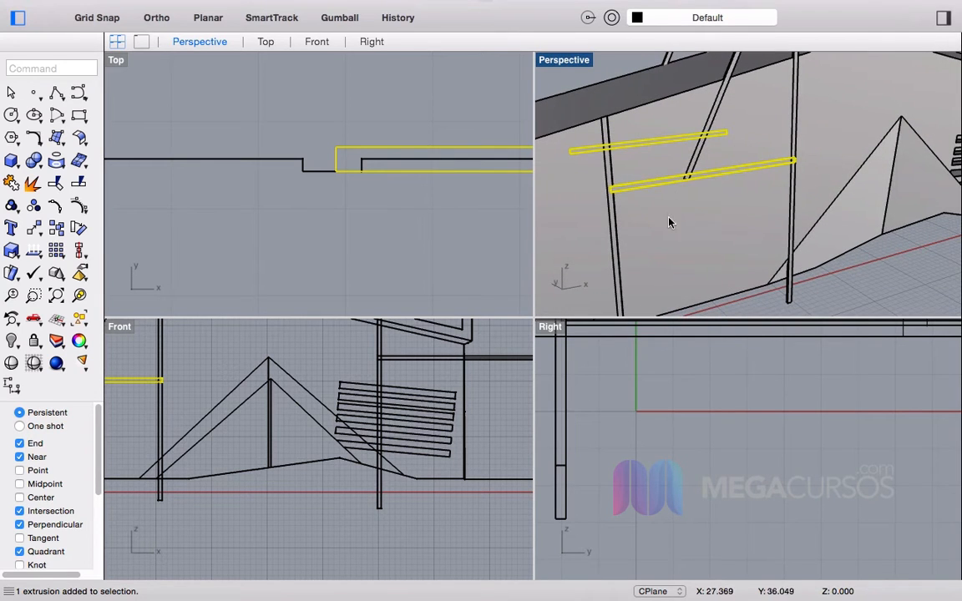
pyautogui.rightClick(780, 310)
pyautogui.rightClick(750, 306)
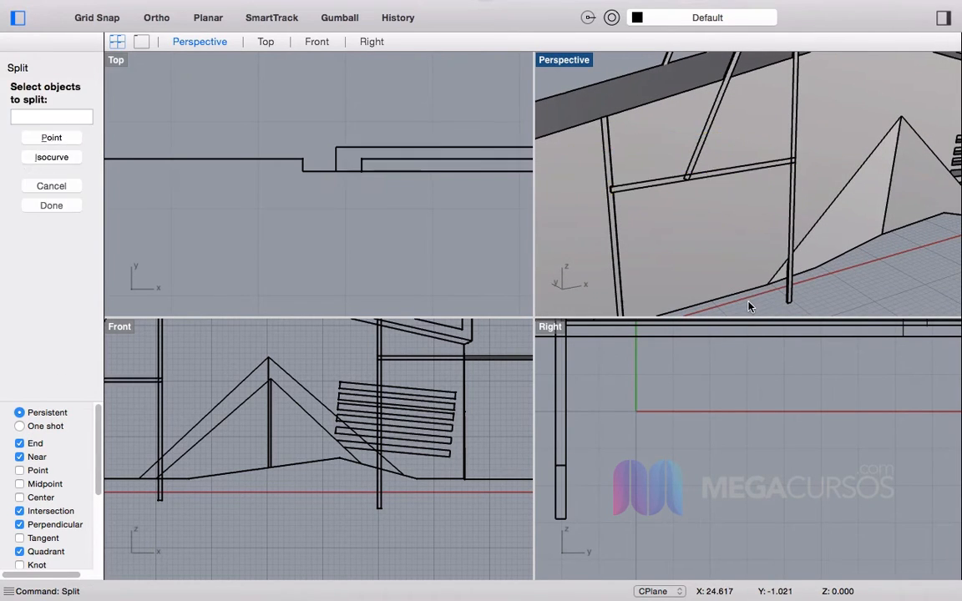
pyautogui.press('Escape')
# Step: Try to split the middle body section with only the near horizontal strip as cutting object, and undo the split
pyautogui.click(685, 244)
pyautogui.rightClick(668, 201)
pyautogui.click(658, 184)
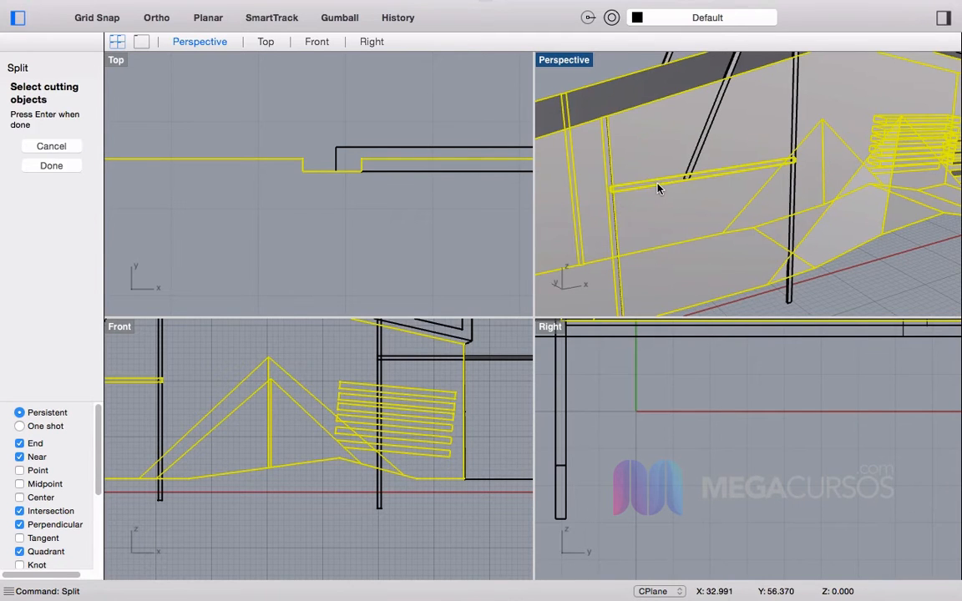
pyautogui.rightClick(654, 183)
pyautogui.moveTo(612, 170); pyautogui.dragTo(716, 171, button='right')
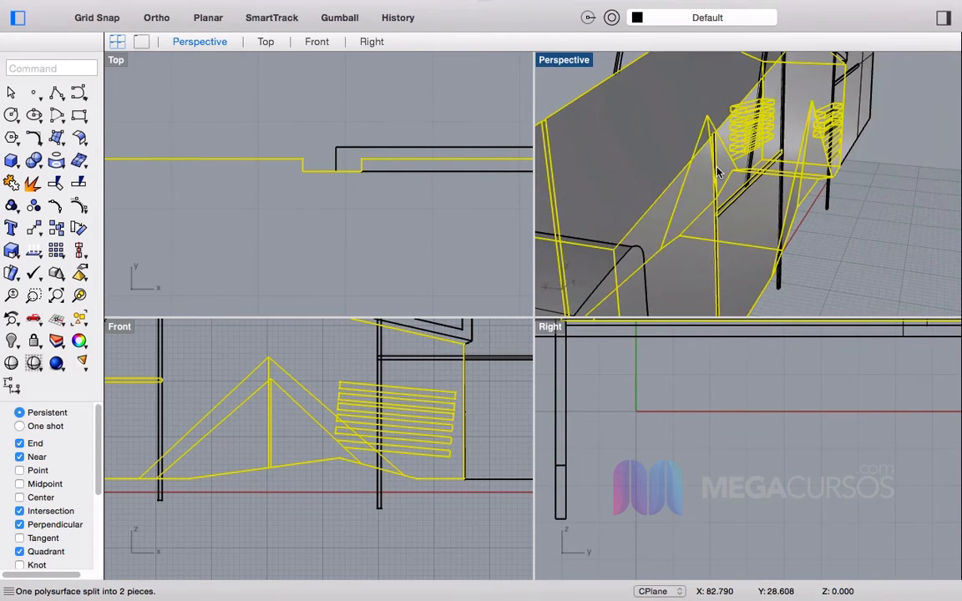
pyautogui.press('super+z')
pyautogui.moveTo(807, 207); pyautogui.dragTo(763, 235, button='right')
pyautogui.click(812, 298)
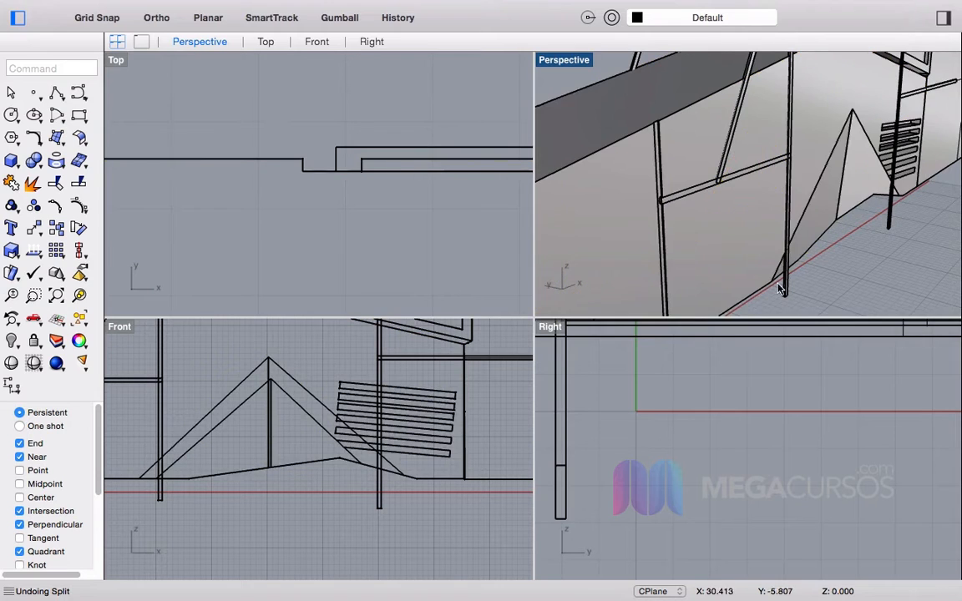
pyautogui.rightClick(660, 203)
pyautogui.click(698, 191)
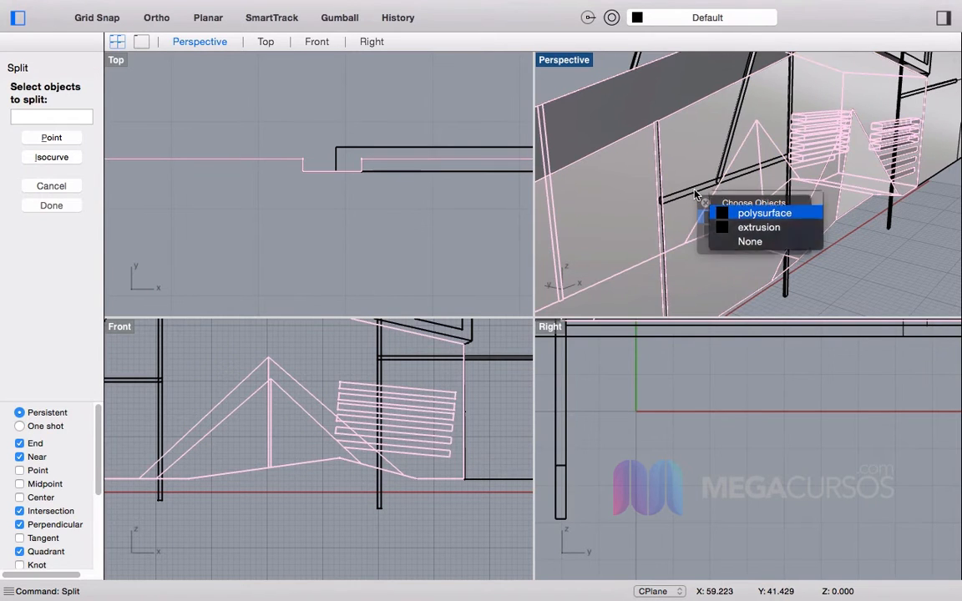
pyautogui.moveTo(583, 86); pyautogui.dragTo(689, 198, button='right')
pyautogui.click(683, 207)
pyautogui.click(706, 199)
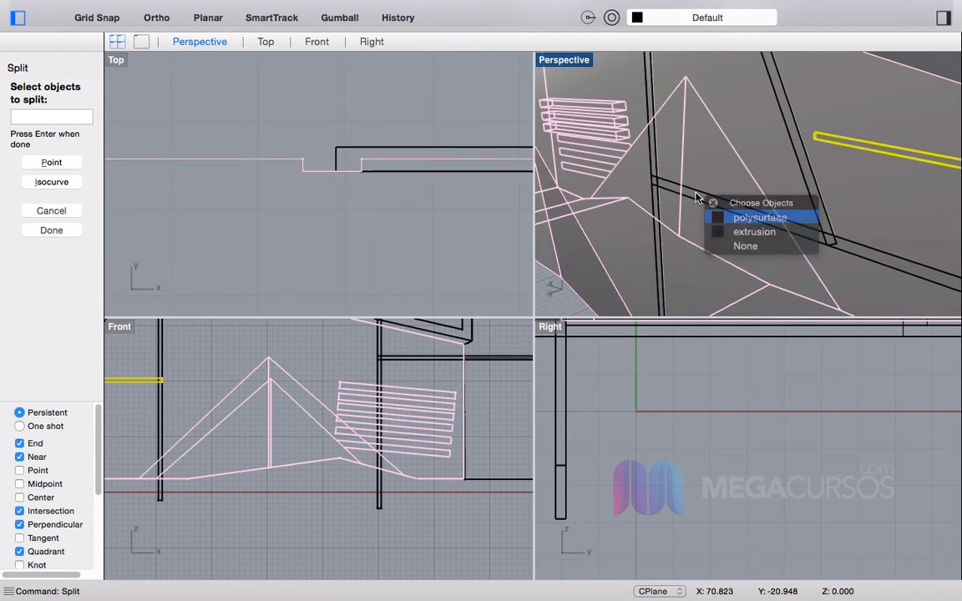
pyautogui.press('Return')
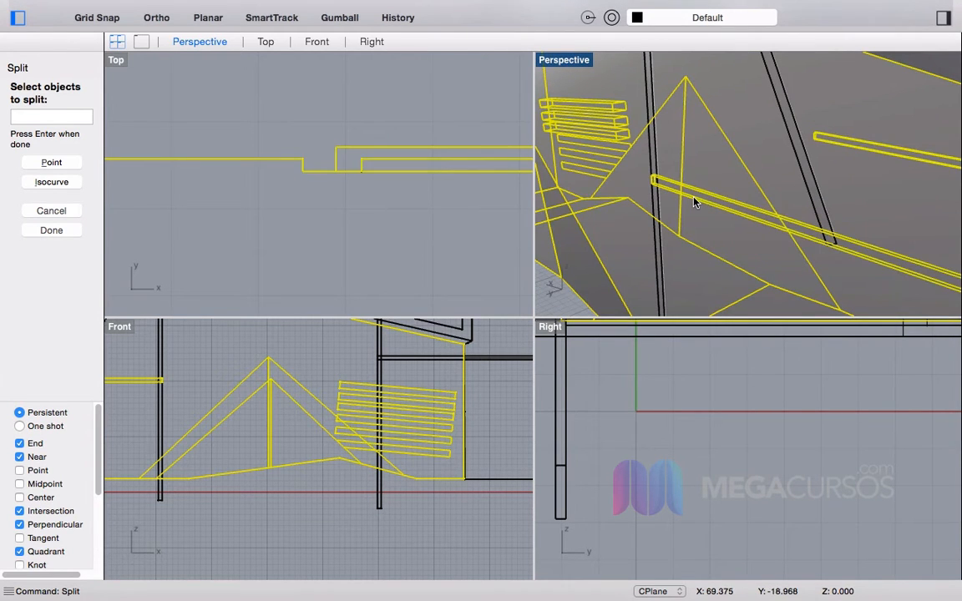
pyautogui.press('Escape')
# Step: Try to split the middle body section using the pair of horizontal strips as cutting objects
pyautogui.press('Return')
pyautogui.click(725, 147)
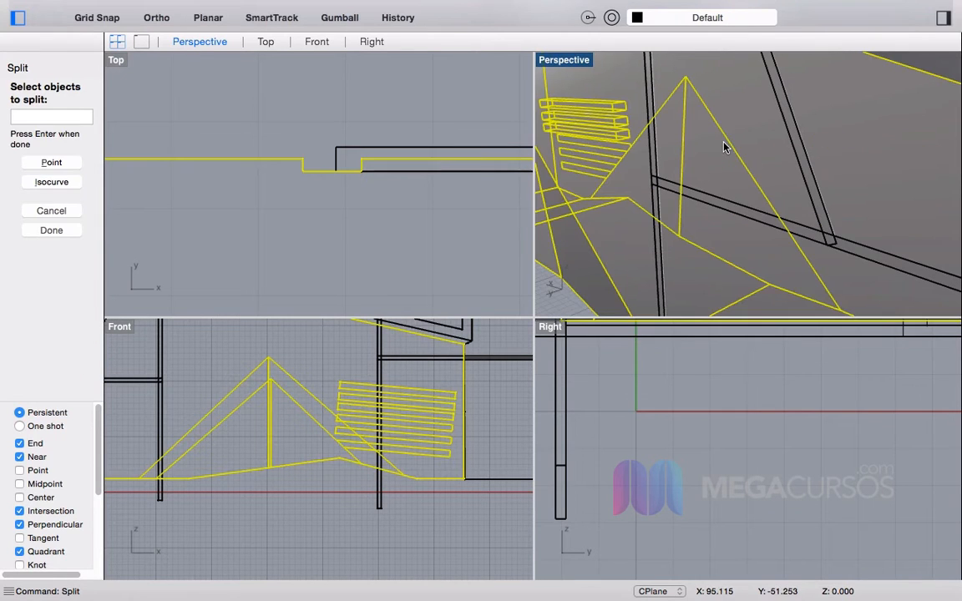
pyautogui.press('Return')
pyautogui.click(735, 206)
pyautogui.scroll(-5, 736, 207)
pyautogui.moveTo(735, 207); pyautogui.dragTo(584, 164, button='right')
pyautogui.scroll(5, 681, 172)
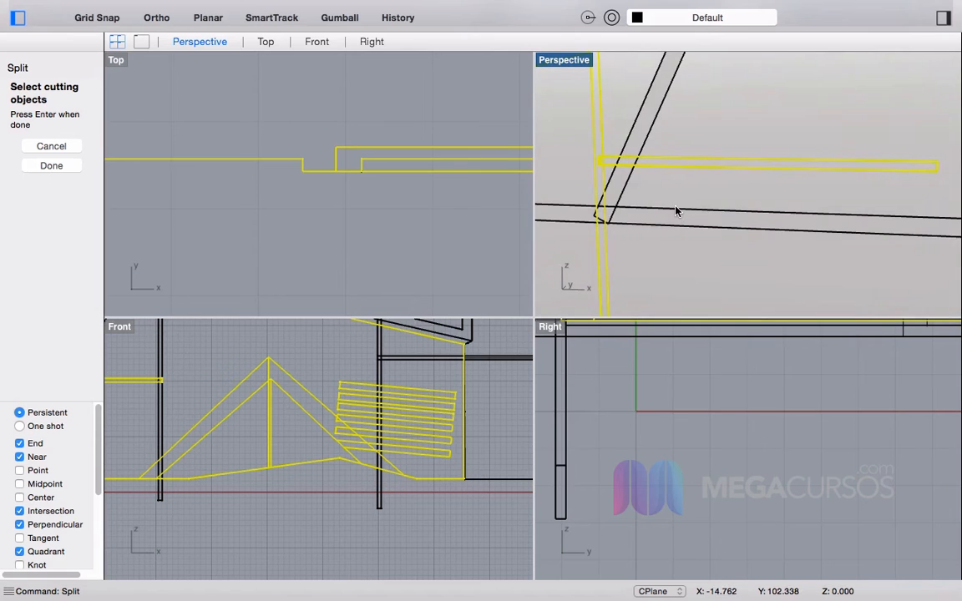
pyautogui.click(675, 213)
pyautogui.press('Return')
pyautogui.press('Return')
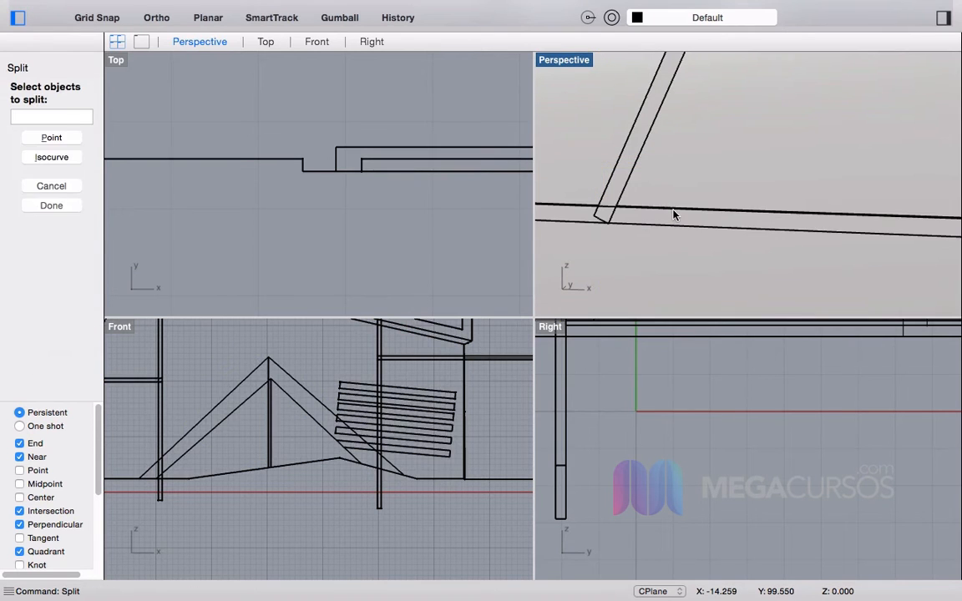
# Step: Try to split both horizontal strips using the middle body section as the cutting object
pyautogui.click(673, 213)
pyautogui.moveTo(673, 213); pyautogui.dragTo(631, 241, button='right')
pyautogui.click(649, 237)
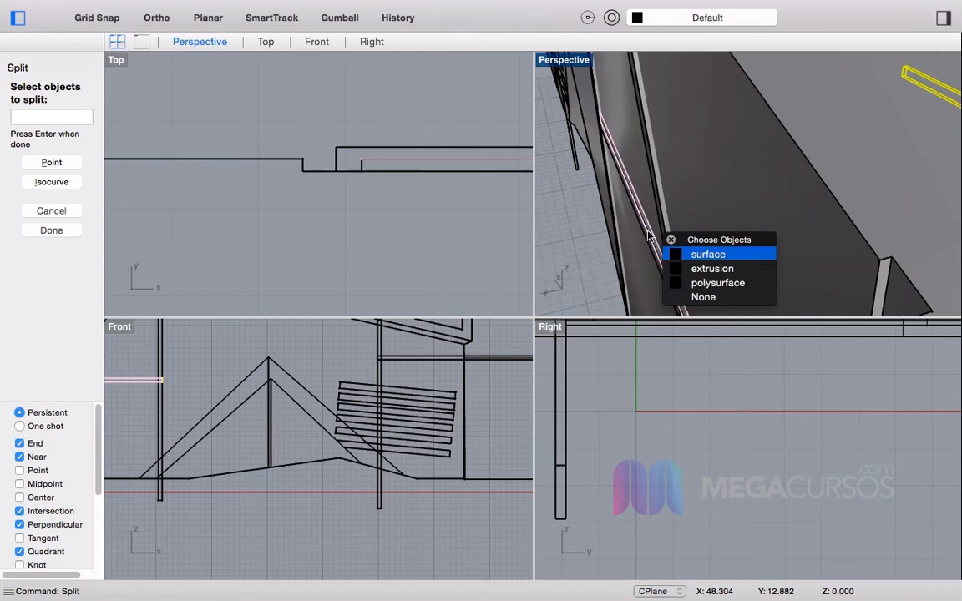
pyautogui.click(710, 268)
pyautogui.moveTo(725, 267); pyautogui.dragTo(668, 167, button='right')
pyautogui.press('Return')
pyautogui.click(648, 143)
pyautogui.press('Return')
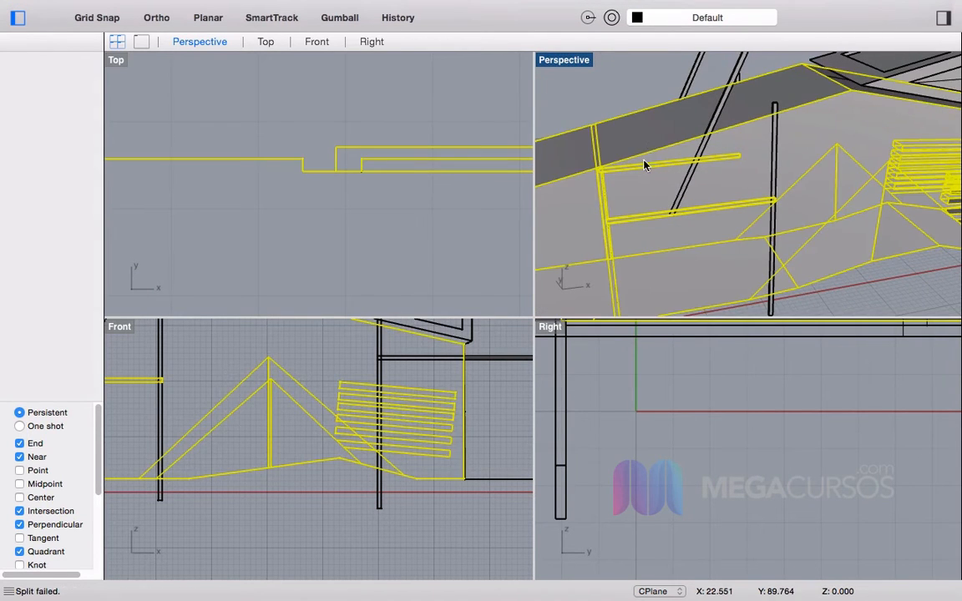
# Step: Delete the narrow surface piece over the horizontal groove and the horizontal strip piece behind it
pyautogui.scroll(5, 635, 192)
pyautogui.click(623, 224)
pyautogui.press('Delete')
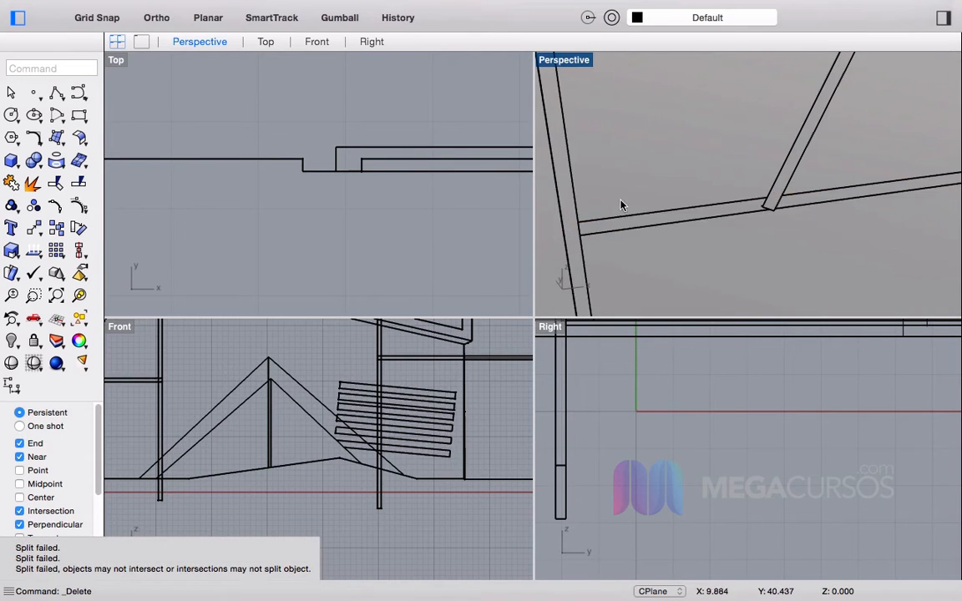
pyautogui.moveTo(622, 215); pyautogui.dragTo(689, 172, button='right')
pyautogui.click(734, 220)
pyautogui.press('Delete')
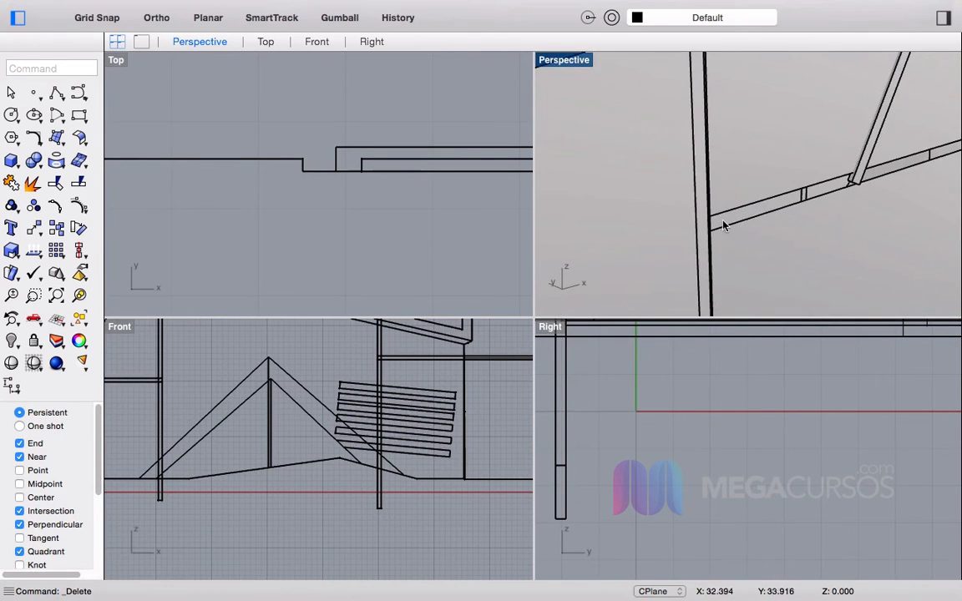
# Step: Undo the deletions and the horizontal strip split, bringing back the uncut body and both whole horizontal strips
pyautogui.scroll(6, 725, 220)
pyautogui.moveTo(784, 226); pyautogui.dragTo(929, 214, button='right')
pyautogui.press('super+z')
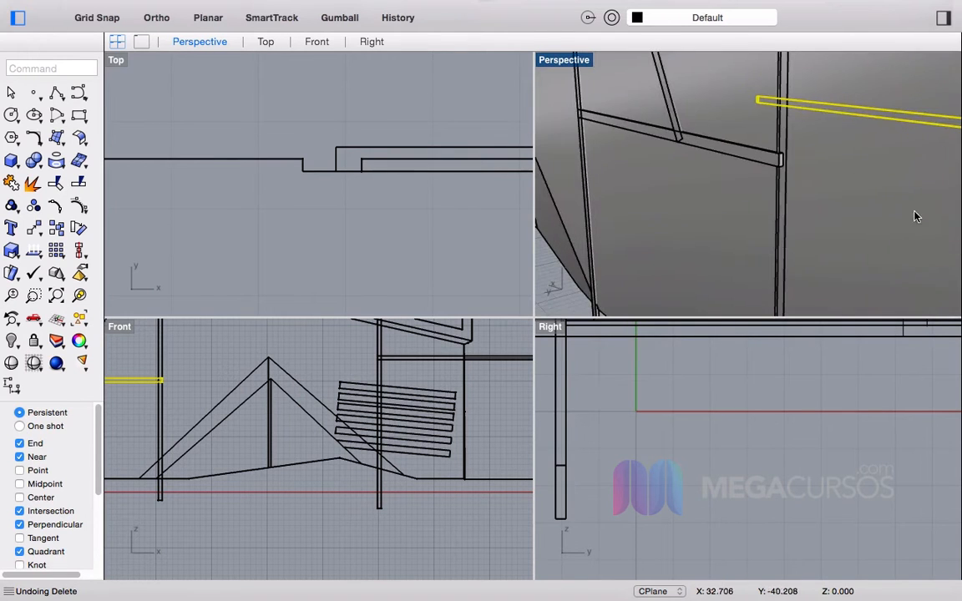
pyautogui.press('super+z')
pyautogui.scroll(-5, 807, 217)
pyautogui.moveTo(805, 219); pyautogui.dragTo(677, 215, button='right')
pyautogui.press('super+z')
pyautogui.press('super+shift+z')
pyautogui.press('Escape')
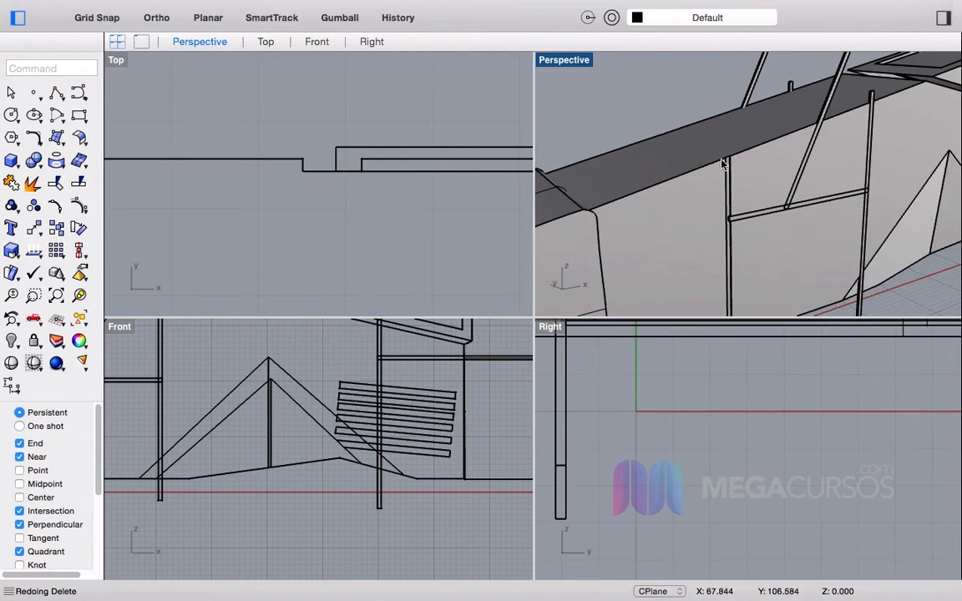
# Step: Select both horizontal strips and shift them slightly along X so their ends sit just clear of the front vertical grooves
pyautogui.scroll(5, 730, 176)
pyautogui.click(734, 186)
pyautogui.moveTo(735, 189); pyautogui.dragTo(748, 124, button='right')
pyautogui.keyDown('shift'); pyautogui.click(652, 242); pyautogui.keyUp('shift')
pyautogui.scroll(-10, 666, 241)
pyautogui.scroll(10, 760, 201)
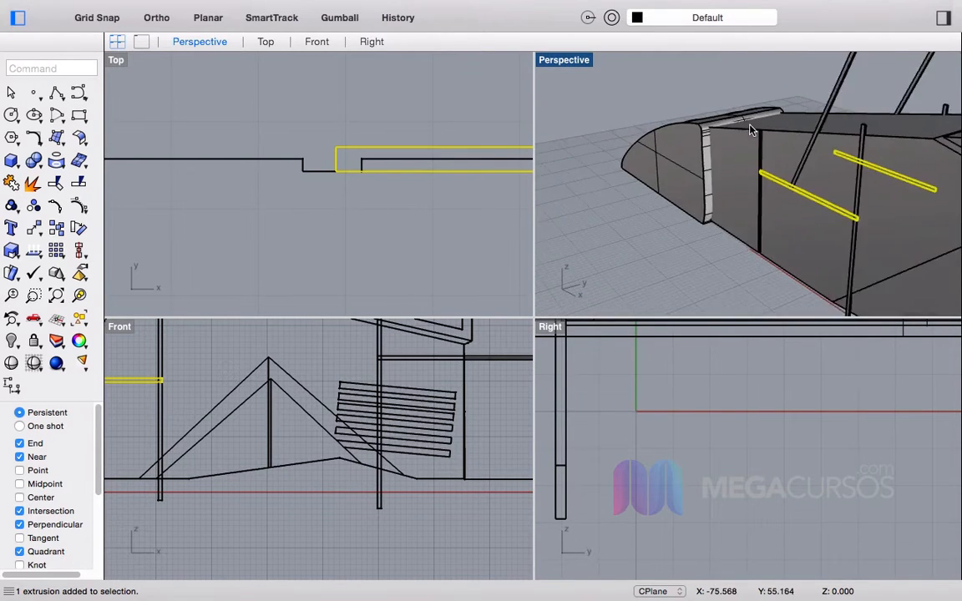
pyautogui.scroll(-5, 764, 201)
pyautogui.moveTo(881, 189); pyautogui.dragTo(754, 208, button='right')
pyautogui.scroll(6, 754, 208)
pyautogui.moveTo(663, 229); pyautogui.dragTo(860, 195, button='right')
pyautogui.scroll(-7, 859, 195)
pyautogui.scroll(5, 760, 224)
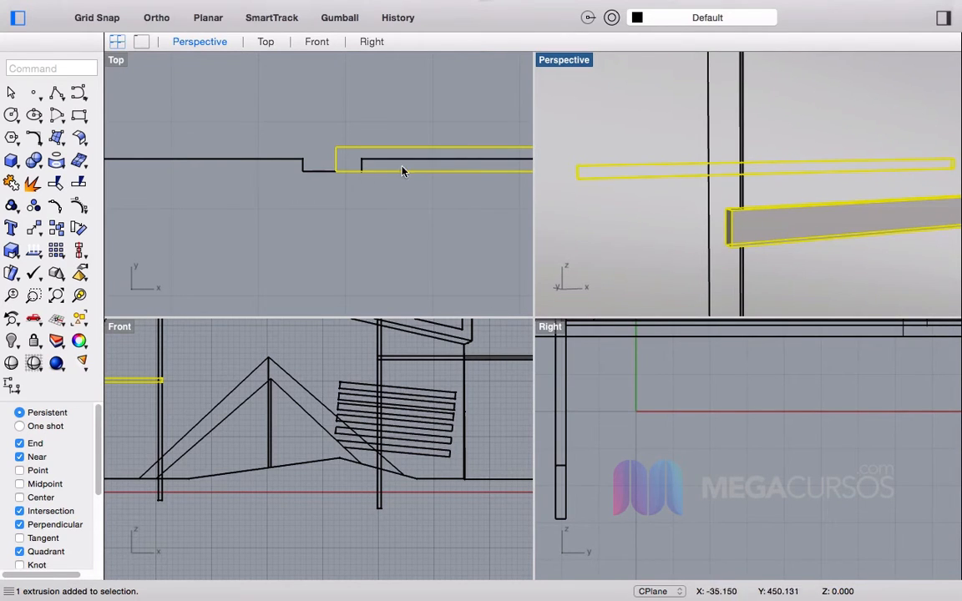
pyautogui.scroll(3, 338, 159)
pyautogui.moveTo(333, 161); pyautogui.dragTo(219, 159, button='right')
pyautogui.moveTo(212, 159); pyautogui.dragTo(270, 158)
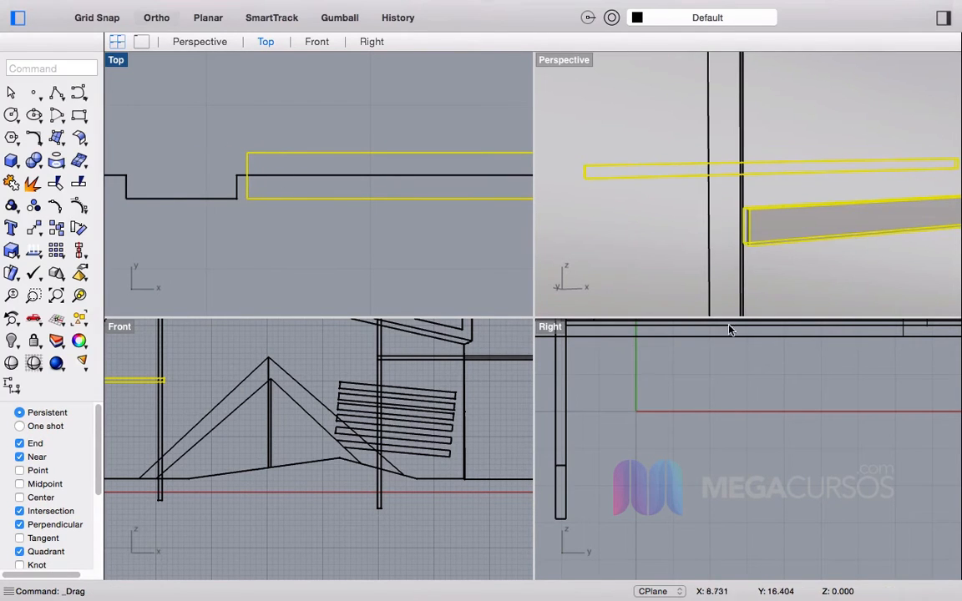
pyautogui.scroll(3, 748, 219)
pyautogui.moveTo(742, 228); pyautogui.dragTo(721, 225, button='right')
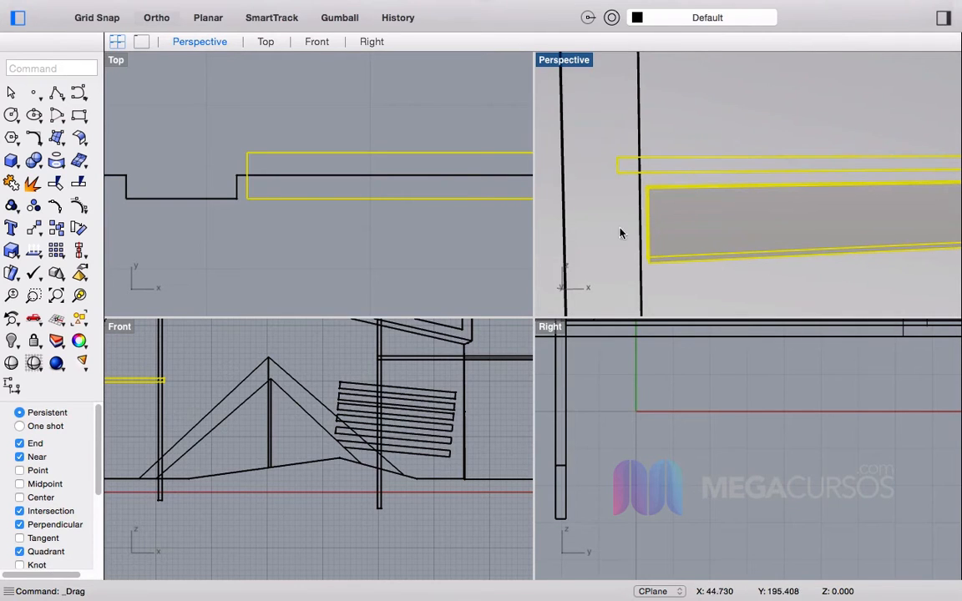
pyautogui.click(352, 251)
pyautogui.write('split')
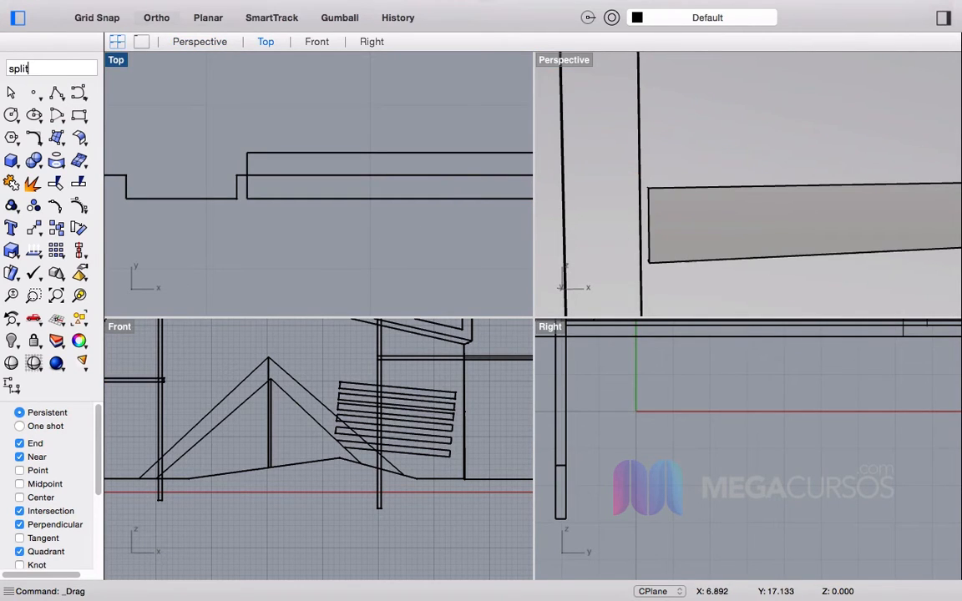
pyautogui.press('Return')
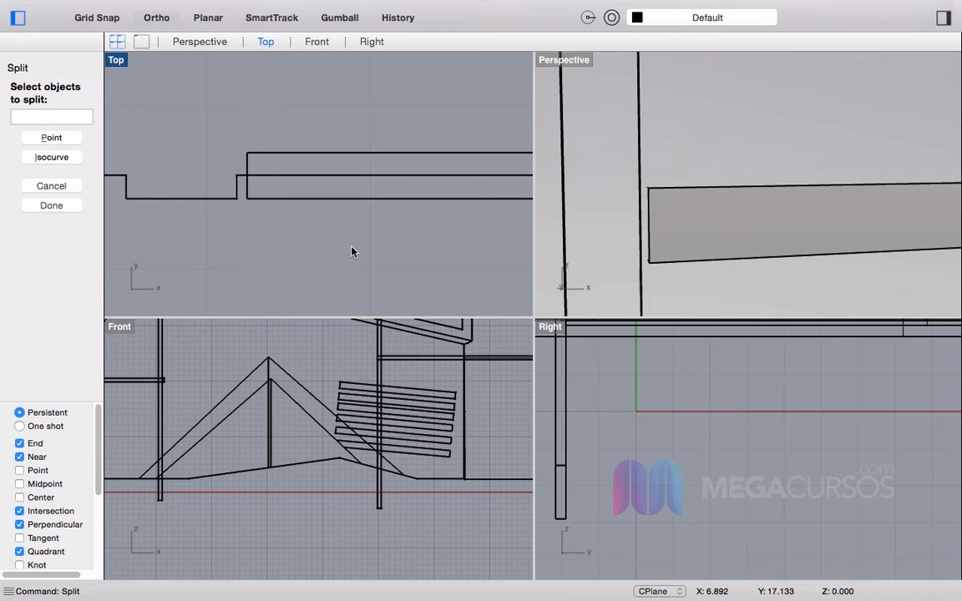
pyautogui.click(216, 208)
pyautogui.click(276, 219)
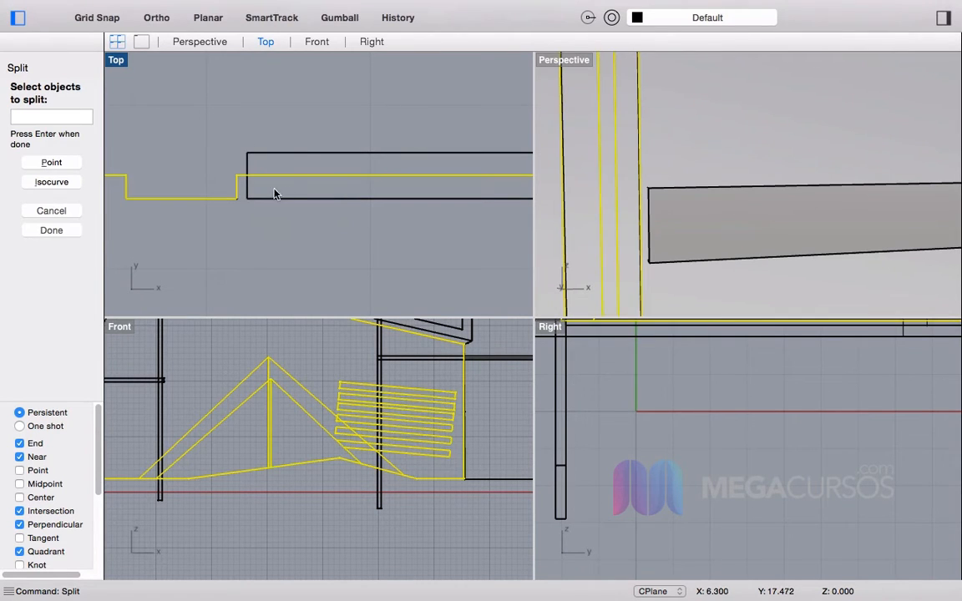
pyautogui.click(296, 202)
pyautogui.scroll(-5, 297, 213)
pyautogui.scroll(-3, 294, 234)
pyautogui.scroll(5, 328, 150)
pyautogui.scroll(5, 289, 245)
pyautogui.scroll(2, 215, 264)
pyautogui.press('Return')
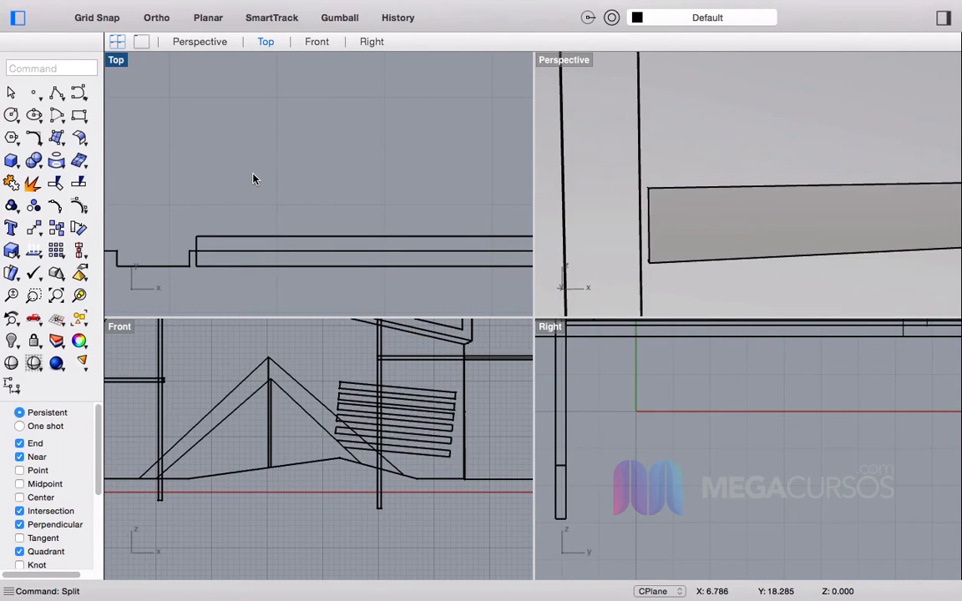
# Step: Split the middle body section using both shifted horizontal strips as cutting objects
pyautogui.press('Return')
pyautogui.scroll(-5, 253, 181)
pyautogui.click(245, 193)
pyautogui.press('Return')
pyautogui.click(249, 190)
pyautogui.scroll(-3, 260, 151)
pyautogui.scroll(4, 275, 193)
pyautogui.press('Return')
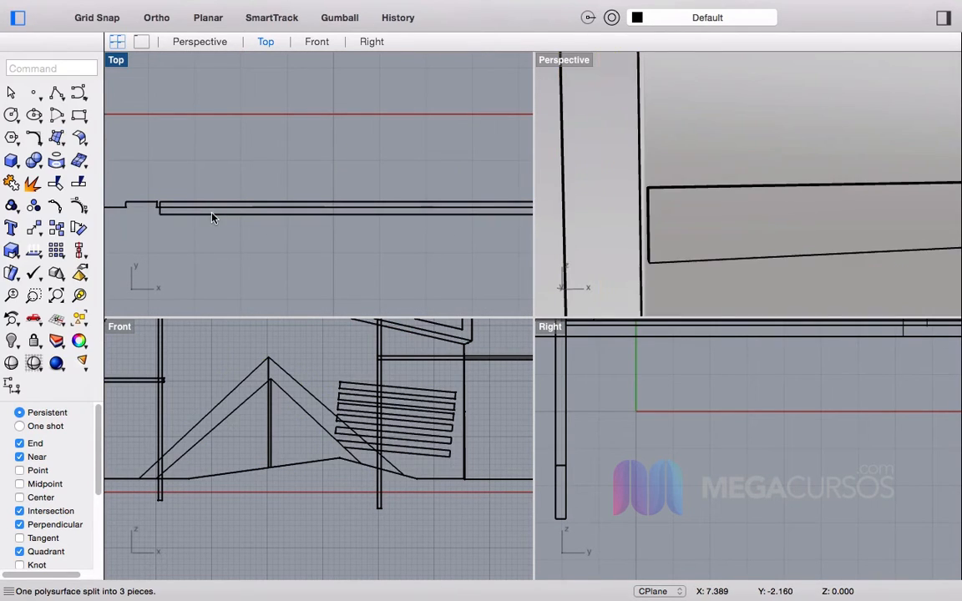
# Step: Split both shifted horizontal strips using the middle body section as the cutting object
pyautogui.press('Return')
pyautogui.click(208, 219)
pyautogui.scroll(-8, 210, 221)
pyautogui.scroll(10, 227, 166)
pyautogui.click(190, 197)
pyautogui.press('Return')
pyautogui.scroll(-3, 242, 198)
pyautogui.click(156, 197)
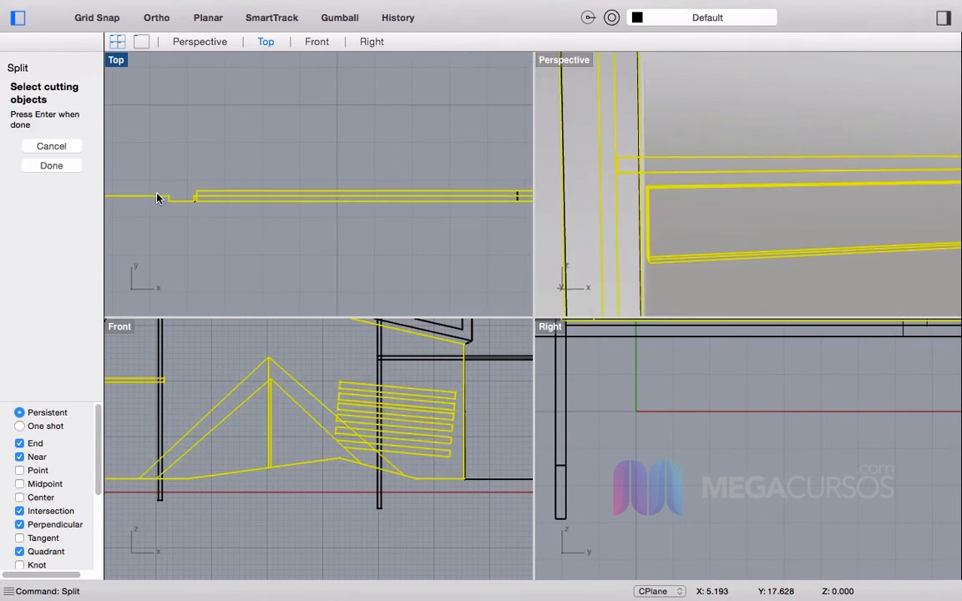
pyautogui.press('Return')
# Step: Delete the horizontal strip portions that protrude outside the body on both sides
pyautogui.scroll(5, 212, 191)
pyautogui.click(211, 190)
pyautogui.press('Delete')
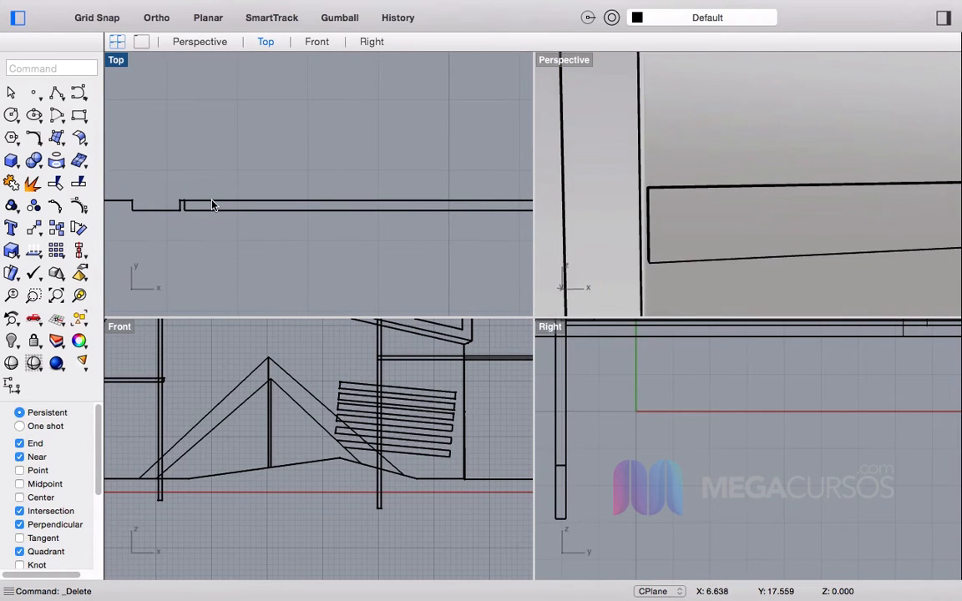
pyautogui.click(213, 204)
pyautogui.press('Escape')
pyautogui.scroll(-15, 382, 154)
pyautogui.scroll(10, 384, 201)
pyautogui.scroll(3, 343, 207)
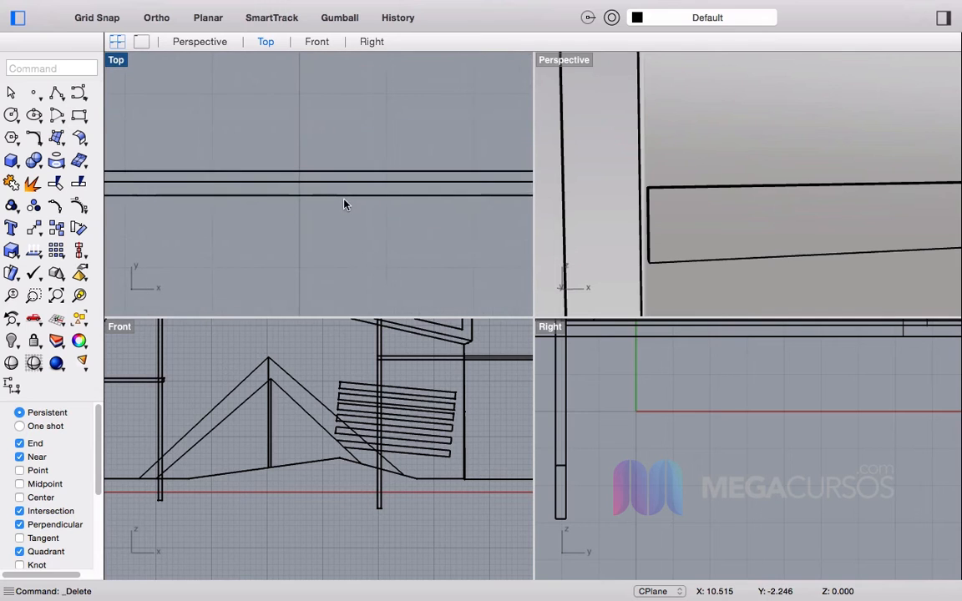
pyautogui.click(410, 182)
pyautogui.press('Escape')
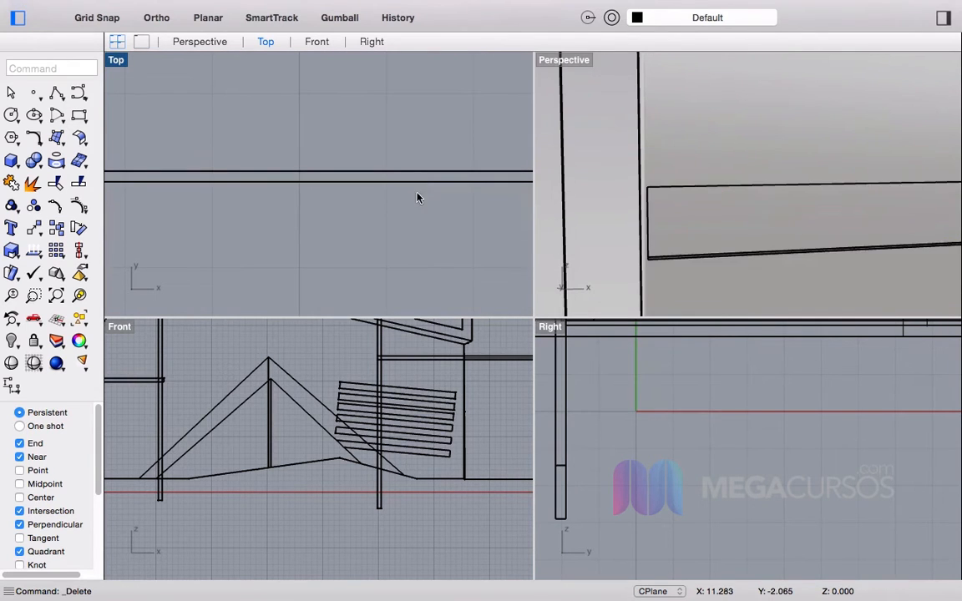
# Step: Select the pair of diagonal strips and move them slightly up so their lower ends clear the horizontal strips
pyautogui.scroll(-10, 718, 219)
pyautogui.moveTo(720, 219); pyautogui.dragTo(767, 86, button='right')
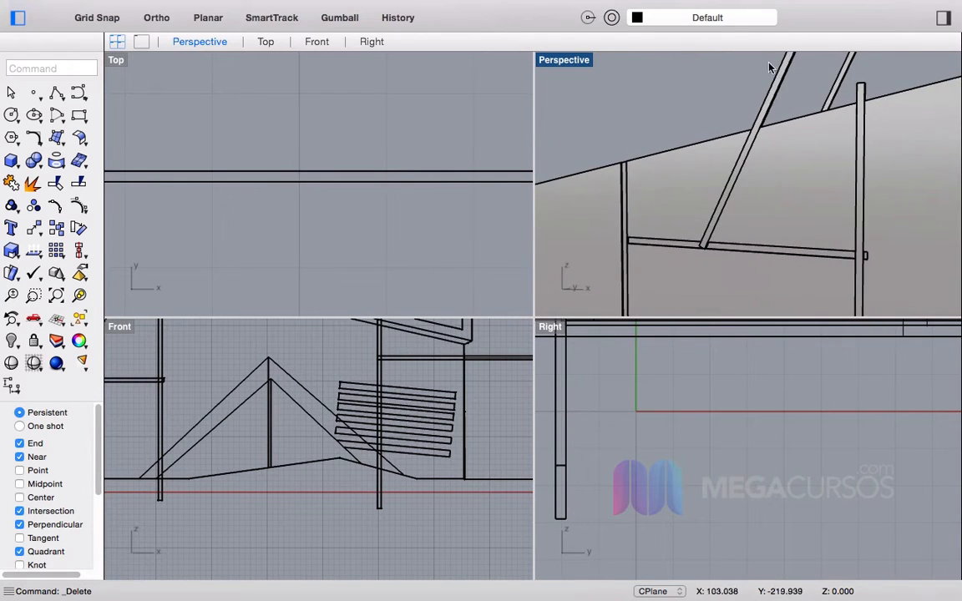
pyautogui.moveTo(913, 58); pyautogui.dragTo(792, 56)
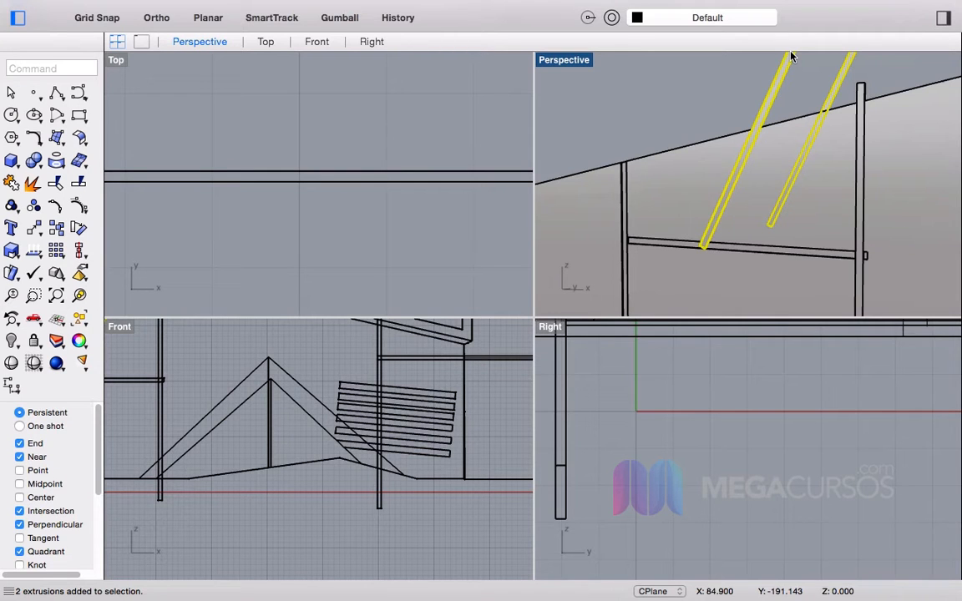
pyautogui.scroll(-7, 260, 456)
pyautogui.scroll(4, 189, 404)
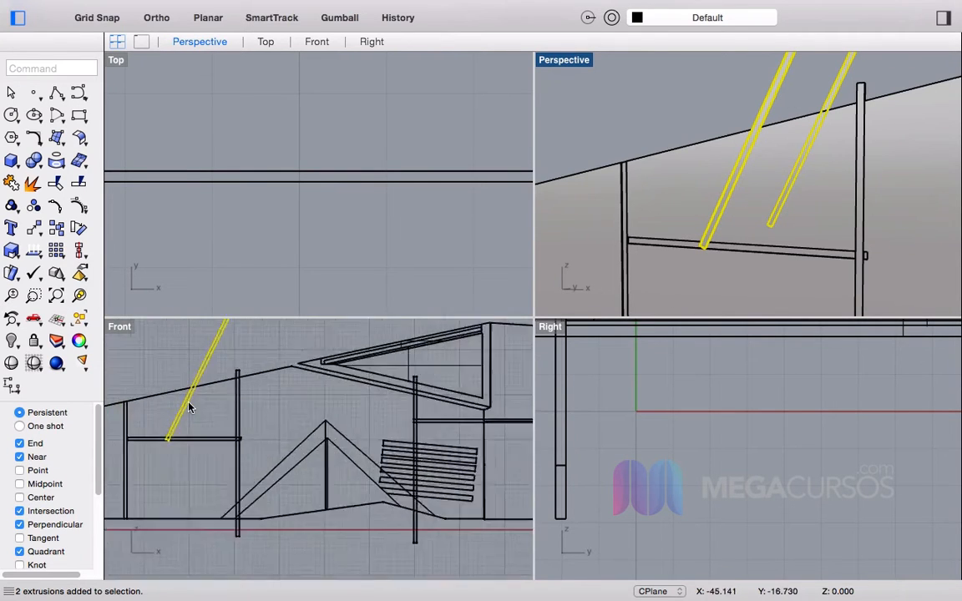
pyautogui.scroll(10, 189, 407)
pyautogui.keyDown('shift'); pyautogui.moveTo(266, 457); pyautogui.dragTo(278, 431); pyautogui.keyUp('shift')
pyautogui.scroll(-2, 278, 430)
pyautogui.scroll(-4, 278, 433)
pyautogui.scroll(4, 324, 406)
pyautogui.scroll(-1, 323, 406)
pyautogui.scroll(-3, 323, 406)
pyautogui.scroll(5, 323, 451)
# Step: Split the middle body section using both shifted diagonal strips as cutting objects
pyautogui.moveTo(695, 191); pyautogui.dragTo(519, 93, button='right')
pyautogui.press('Escape')
pyautogui.write('spl')
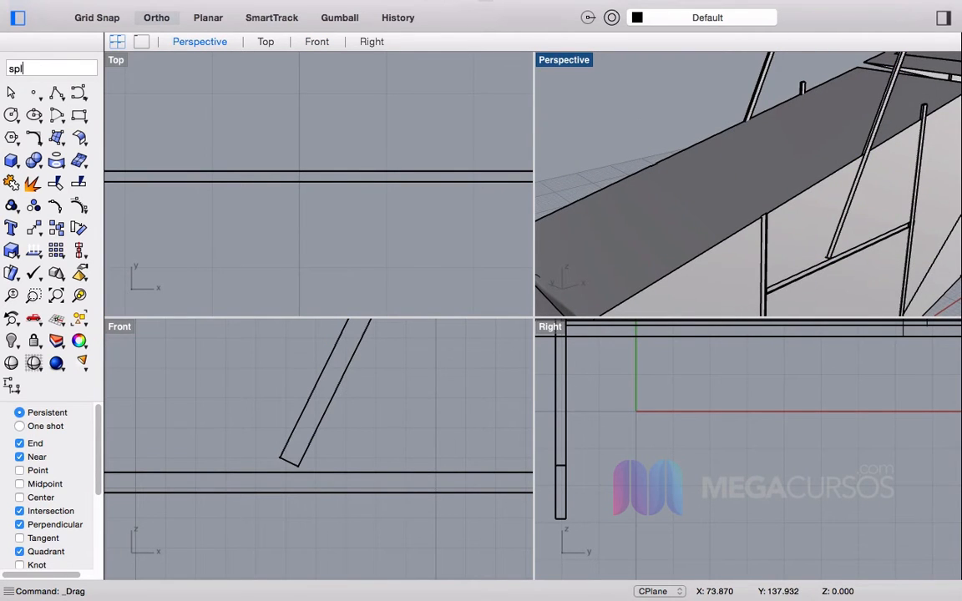
pyautogui.write('it')
pyautogui.press('Return')
pyautogui.click(695, 185)
pyautogui.press('Return')
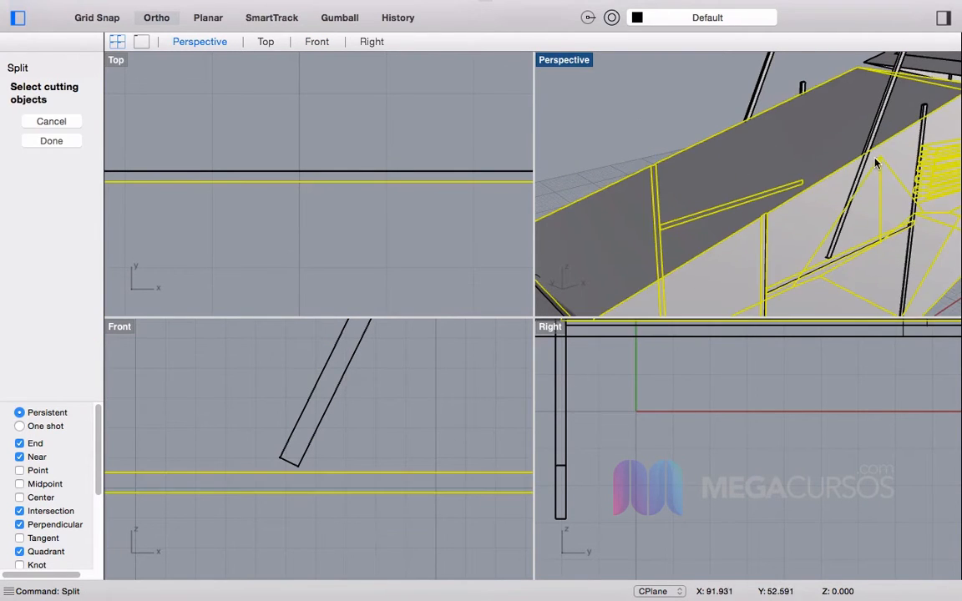
pyautogui.click(888, 91)
pyautogui.click(759, 75)
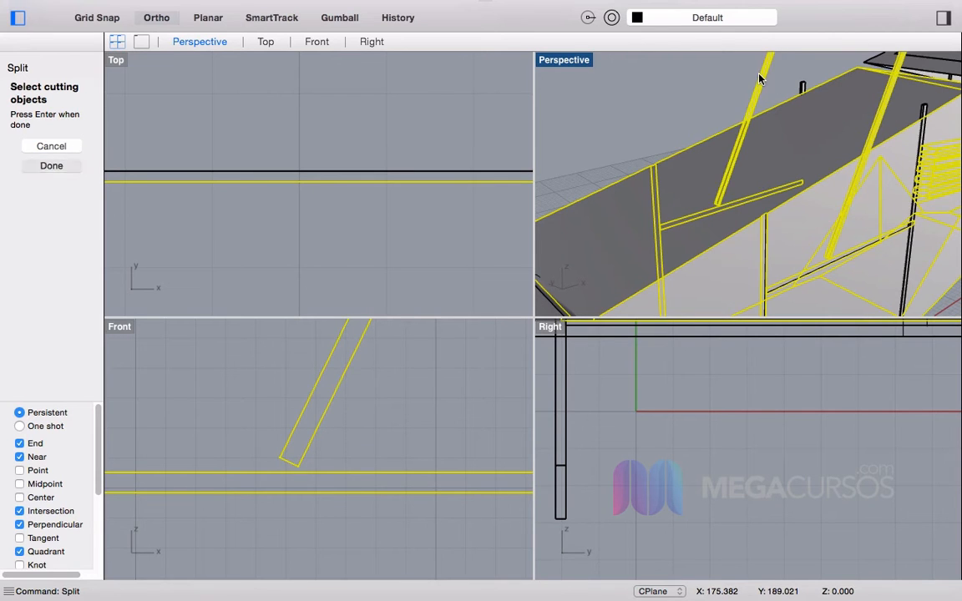
pyautogui.press('Return')
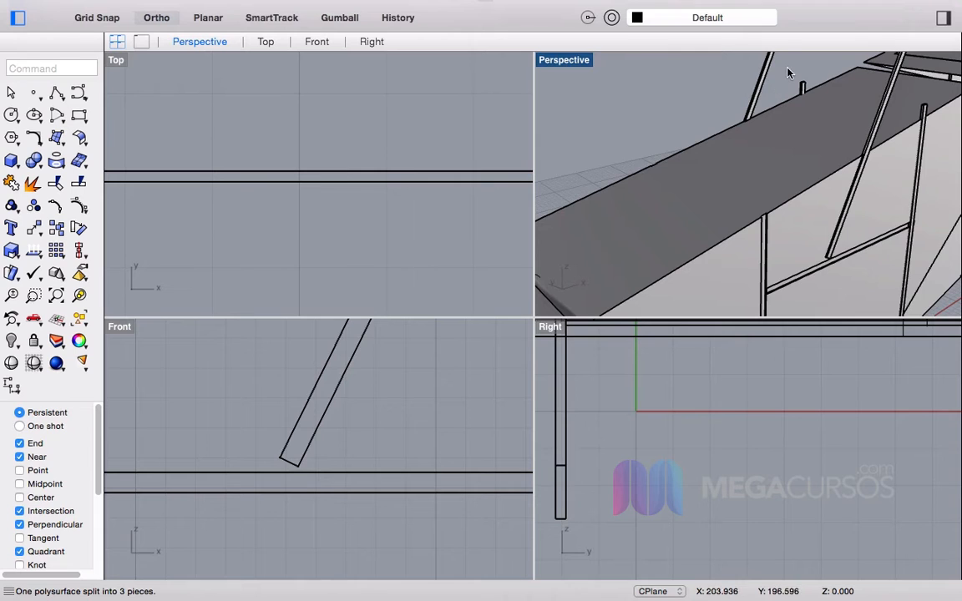
# Step: Split both diagonal strips using the middle body section as the cutting object
pyautogui.press('Return')
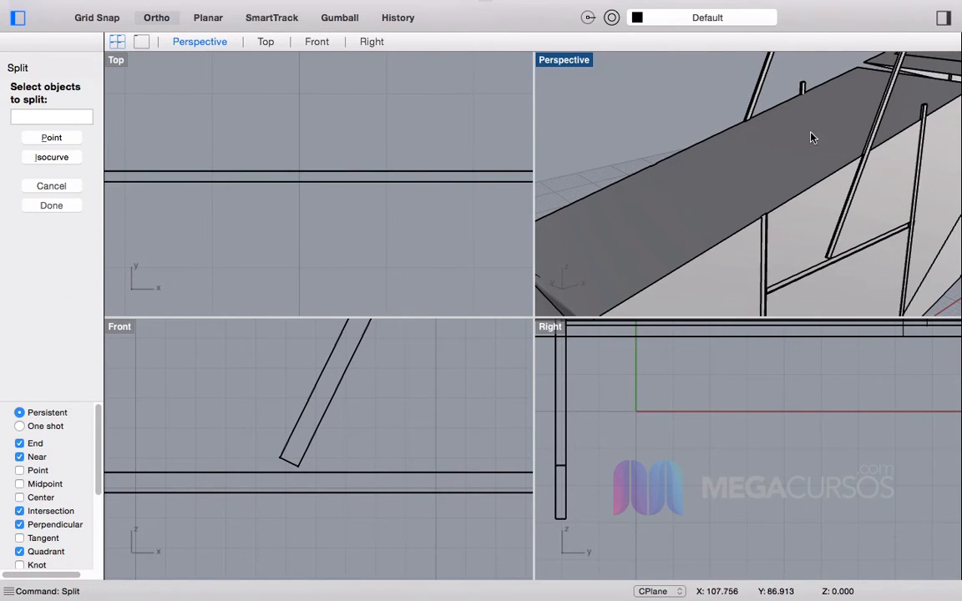
pyautogui.click(753, 104)
pyautogui.click(865, 148)
pyautogui.press('Return')
pyautogui.click(810, 148)
pyautogui.press('Return')
# Step: Delete the diagonal strip portions that protrude outside the body on both sides
pyautogui.click(749, 113)
pyautogui.press('Delete')
pyautogui.click(882, 103)
pyautogui.press('Delete')
pyautogui.scroll(6, 829, 212)
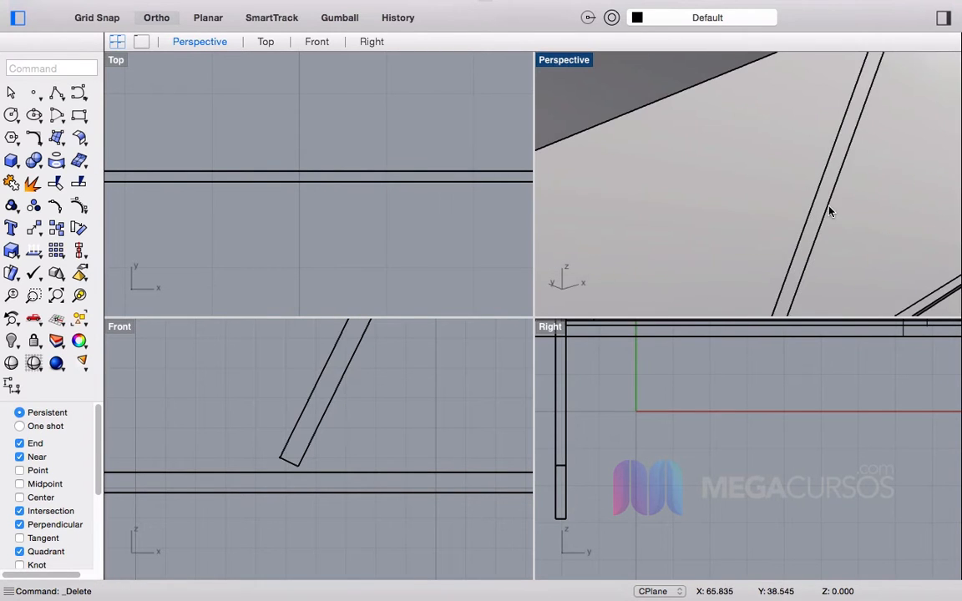
# Step: Delete the narrow body patches covering the diagonal grooves on both sides of the body
pyautogui.click(824, 209)
pyautogui.press('Escape')
pyautogui.scroll(-4, 796, 222)
pyautogui.moveTo(797, 223); pyautogui.dragTo(530, 178, button='right')
pyautogui.scroll(6, 685, 177)
pyautogui.click(730, 174)
pyautogui.press('Return')
pyautogui.press('Delete')
pyautogui.scroll(-5, 725, 148)
pyautogui.scroll(-7, 725, 148)
pyautogui.scroll(9, 800, 192)
pyautogui.moveTo(760, 194); pyautogui.dragTo(746, 183, button='right')
pyautogui.moveTo(662, 201); pyautogui.dragTo(716, 179, button='right')
pyautogui.scroll(-3, 634, 134)
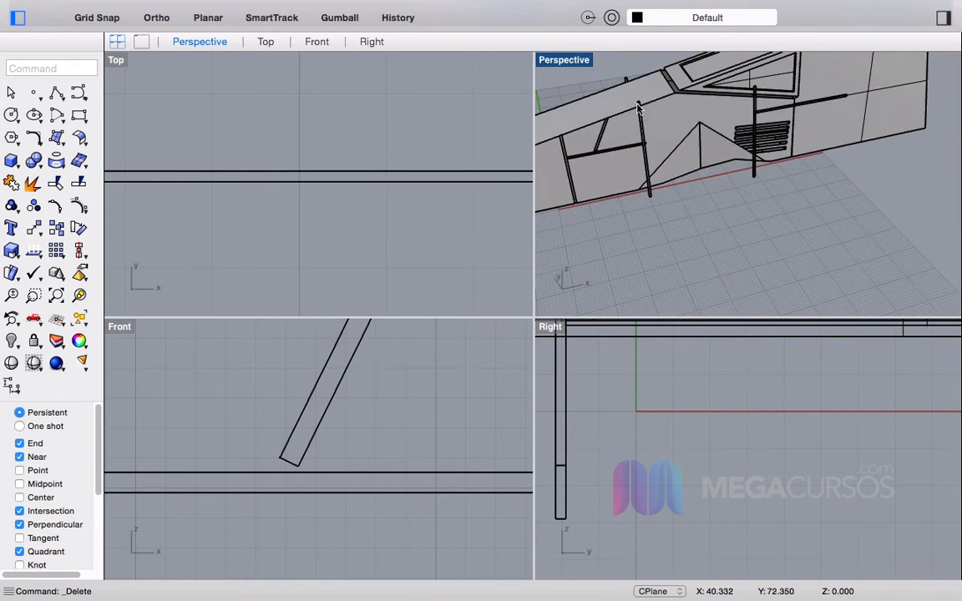
# Step: Select the pair of vertical strips ahead of the pyramid shape and move them straight up until their lower ends lie inside the body
pyautogui.click(643, 120)
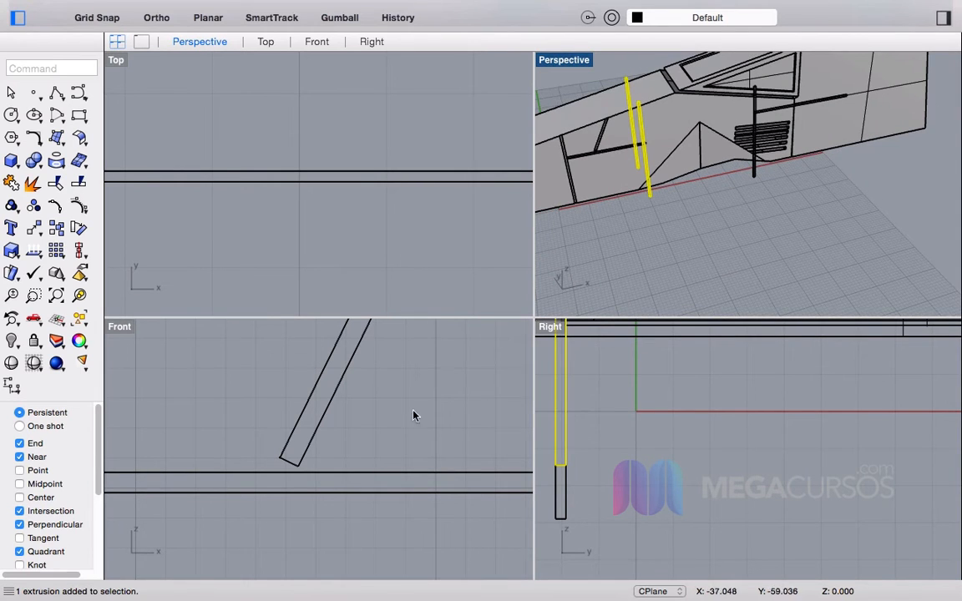
pyautogui.scroll(-2, 423, 391)
pyautogui.rightClick(464, 462)
pyautogui.click(395, 512)
pyautogui.scroll(-8, 419, 475)
pyautogui.scroll(10, 453, 518)
pyautogui.moveTo(277, 459); pyautogui.dragTo(224, 445, button='right')
pyautogui.moveTo(314, 452); pyautogui.dragTo(235, 426, button='right')
pyautogui.moveTo(404, 527)
pyautogui.keyDown('shift'); pyautogui.mouseDown()
pyautogui.moveTo(385, 347)
pyautogui.moveTo(387, 402)
pyautogui.mouseUp(); pyautogui.keyUp('shift')
pyautogui.scroll(-10, 386, 402)
pyautogui.scroll(5, 399, 383)
pyautogui.press('Escape')
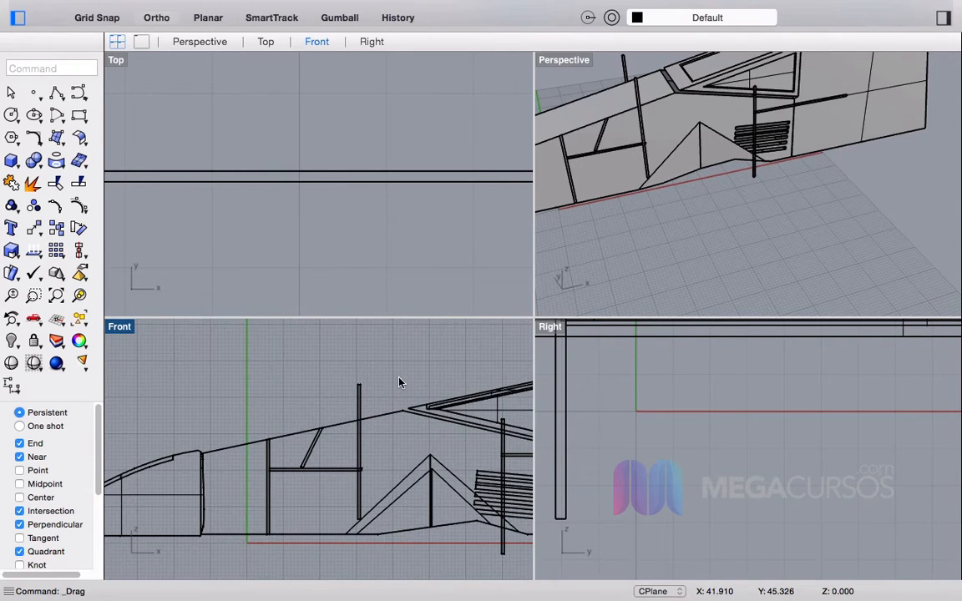
# Step: Try to split the middle body section using the raised pair of vertical strips as cutting objects
pyautogui.write('split')
pyautogui.press('Return')
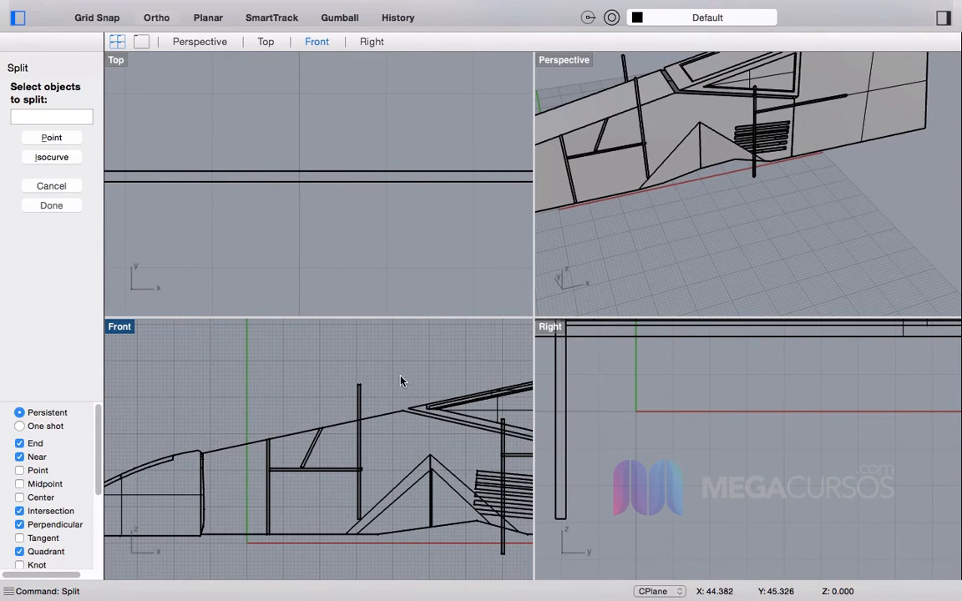
pyautogui.click(373, 417)
pyautogui.press('Return')
pyautogui.click(360, 394)
pyautogui.press('Return')
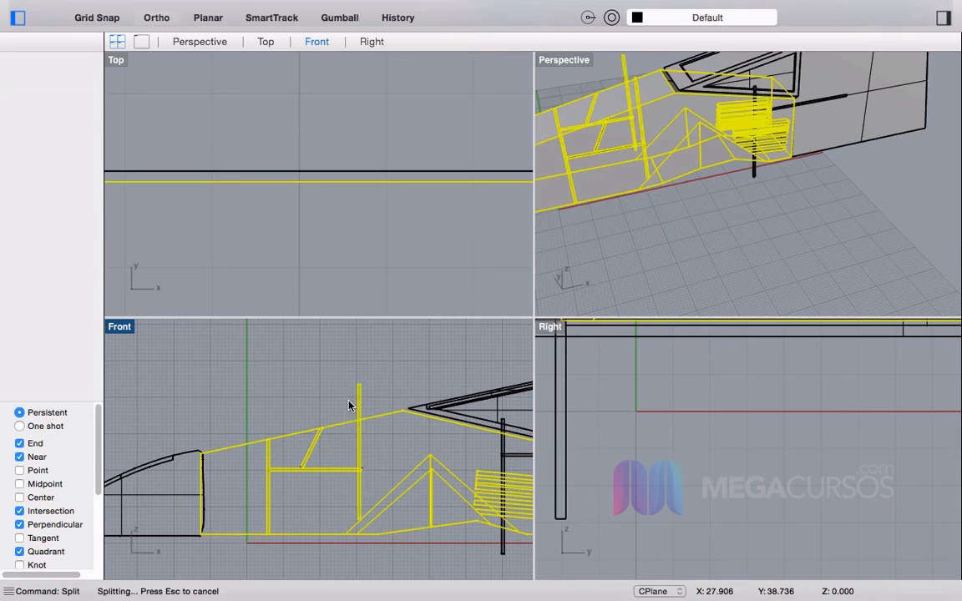
# Step: Split the raised vertical strips using the middle body section and delete their portions above the body
pyautogui.press('Return')
pyautogui.click(359, 395)
pyautogui.press('Return')
pyautogui.click(383, 418)
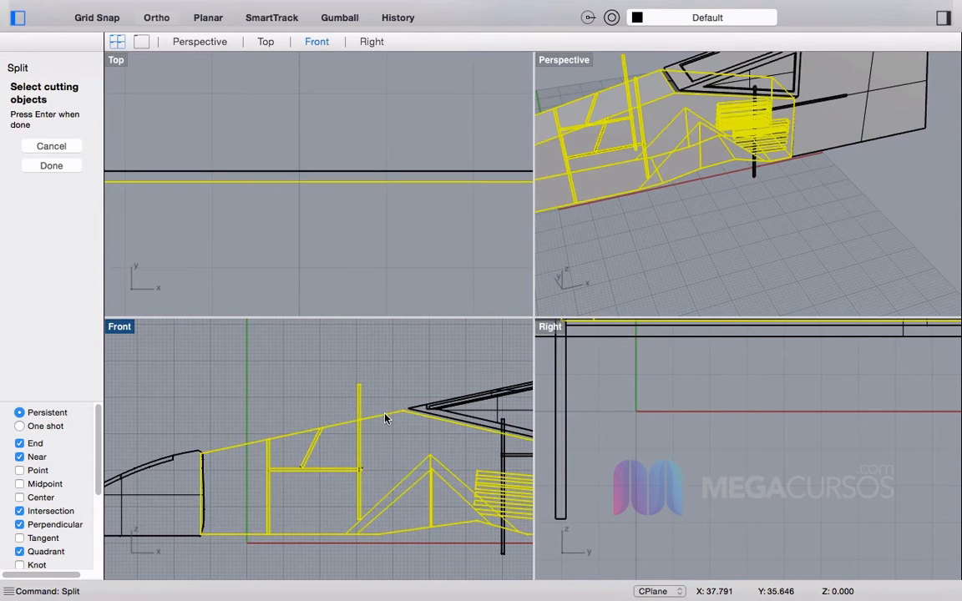
pyautogui.press('Return')
pyautogui.click(365, 390)
pyautogui.press('Delete')
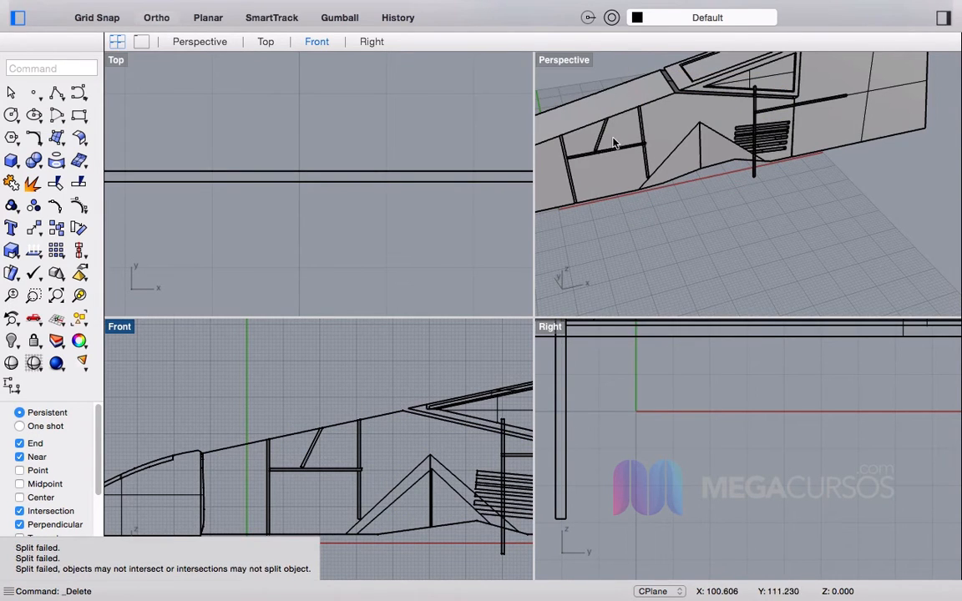
# Step: Undo the deletion and splits of the raised vertical strips and the body, then clear the selection
pyautogui.scroll(3, 683, 129)
pyautogui.scroll(5, 682, 130)
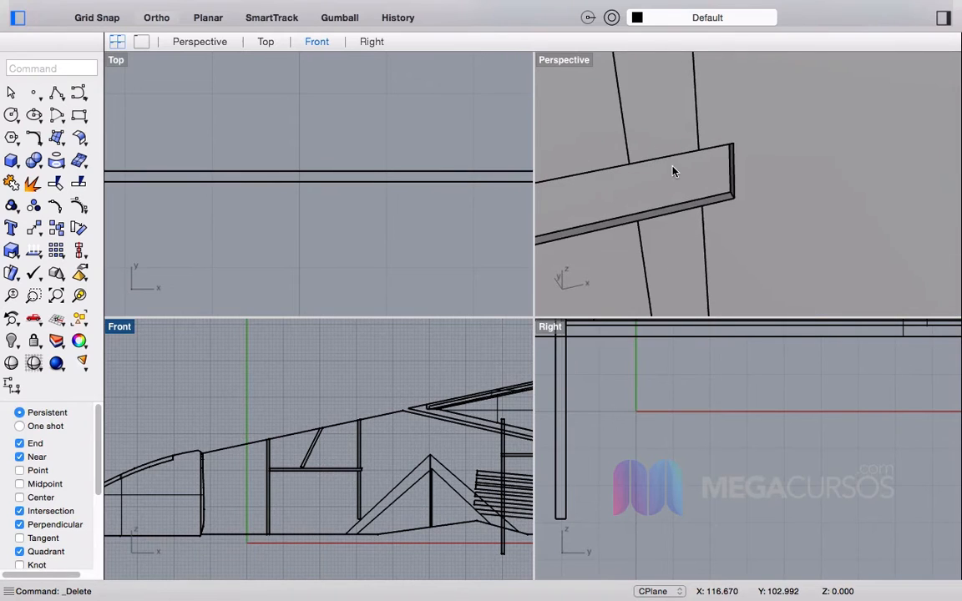
pyautogui.press('super+z')
pyautogui.press('super+z')
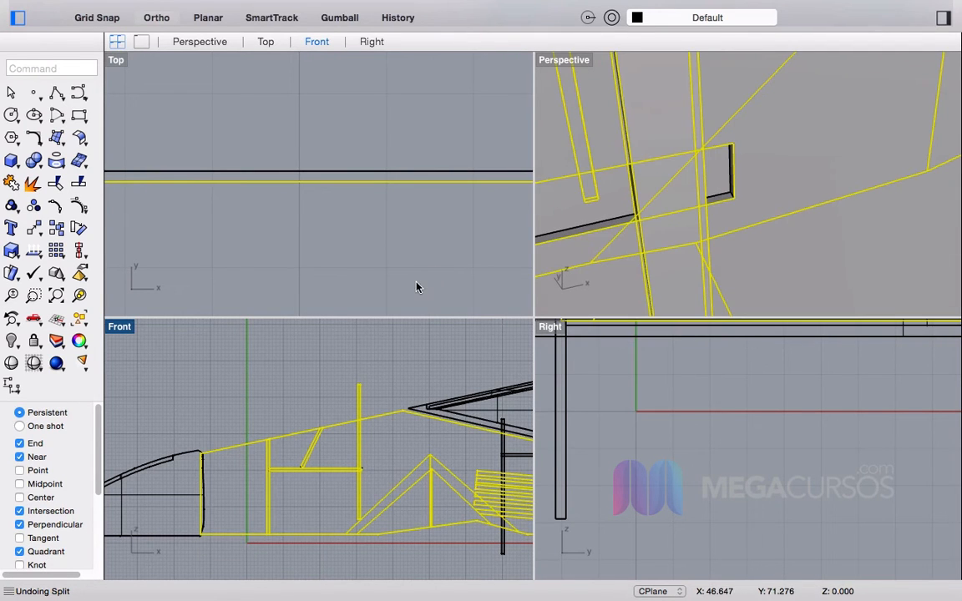
pyautogui.click(391, 375)
pyautogui.scroll(-5, 648, 223)
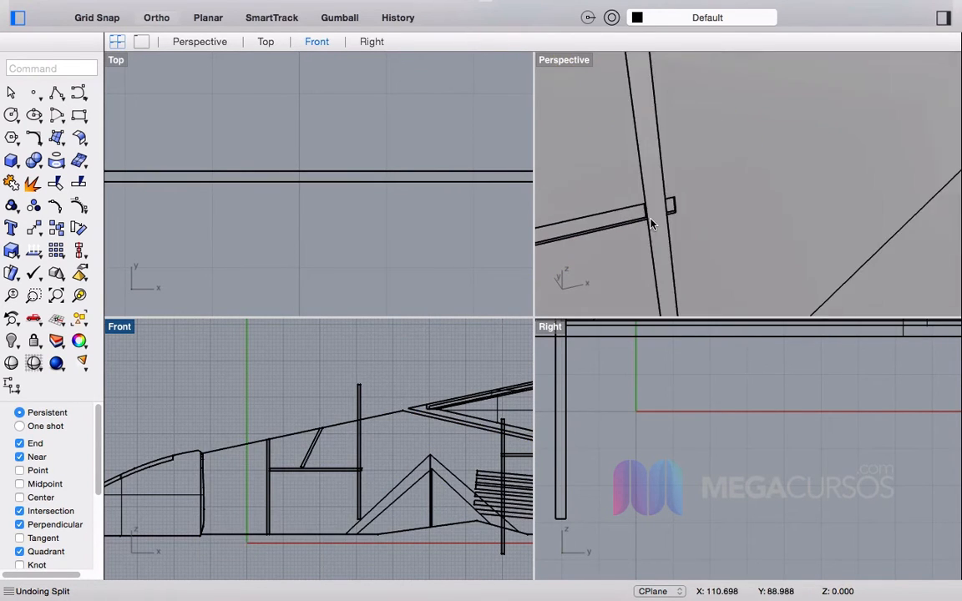
# Step: Select both raised vertical strips and move them slightly toward the rear so they clear the end of the horizontal groove
pyautogui.click(657, 188)
pyautogui.scroll(8, 340, 392)
pyautogui.moveTo(410, 360); pyautogui.dragTo(357, 391)
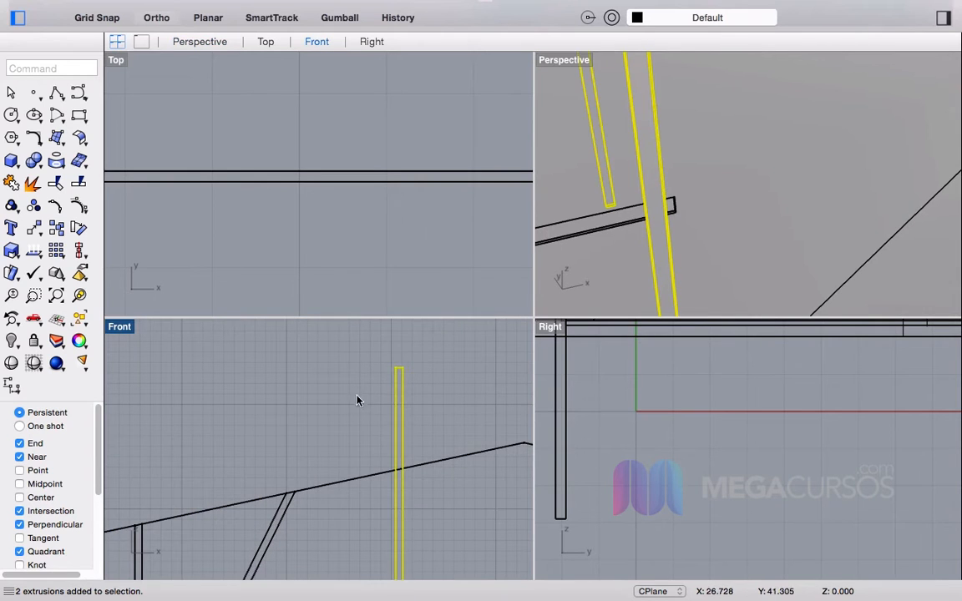
pyautogui.scroll(7, 368, 466)
pyautogui.scroll(-11, 369, 466)
pyautogui.moveTo(439, 575); pyautogui.dragTo(429, 426, button='right')
pyautogui.scroll(2, 387, 428)
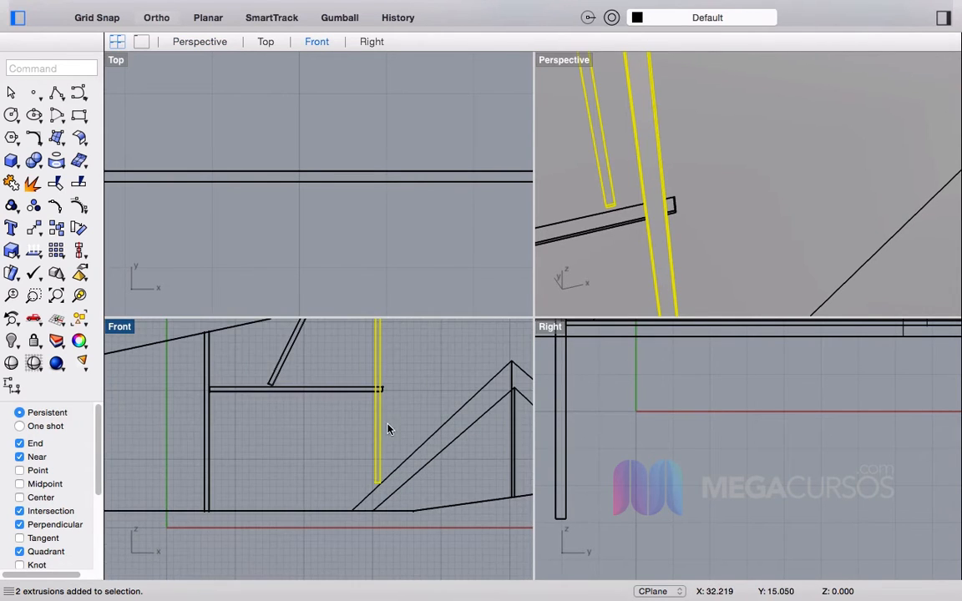
pyautogui.moveTo(386, 421); pyautogui.dragTo(385, 391)
pyautogui.scroll(5, 385, 391)
pyautogui.scroll(-10, 377, 398)
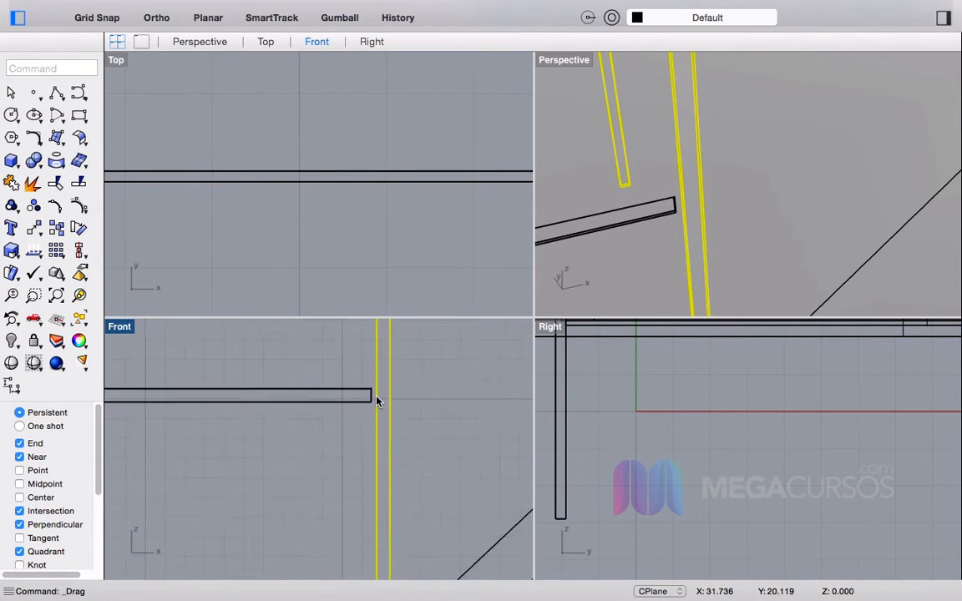
pyautogui.moveTo(378, 398); pyautogui.dragTo(367, 457, button='right')
pyautogui.click(406, 361)
# Step: Split the middle body section using the repositioned pair of vertical strips as cutting objects
pyautogui.write('split')
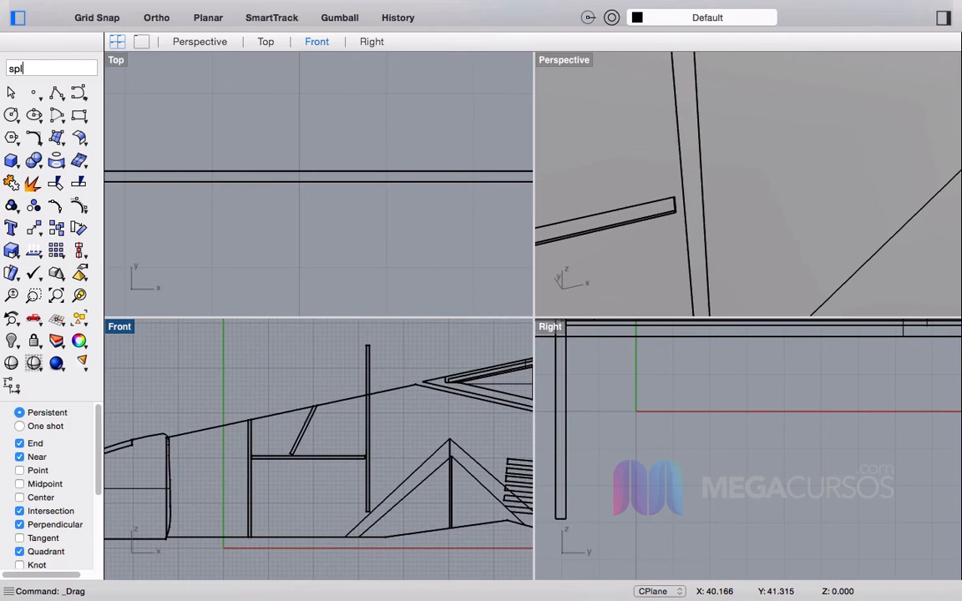
pyautogui.press('Return')
pyautogui.click(408, 388)
pyautogui.press('Return')
pyautogui.click(367, 375)
pyautogui.press('Return')
# Step: Split the repositioned vertical strips using the middle body section and delete the portions protruding outside the body
pyautogui.press('Return')
pyautogui.press('Return')
pyautogui.moveTo(390, 347); pyautogui.dragTo(311, 370)
pyautogui.click(392, 391)
pyautogui.press('Return')
pyautogui.press('Delete')
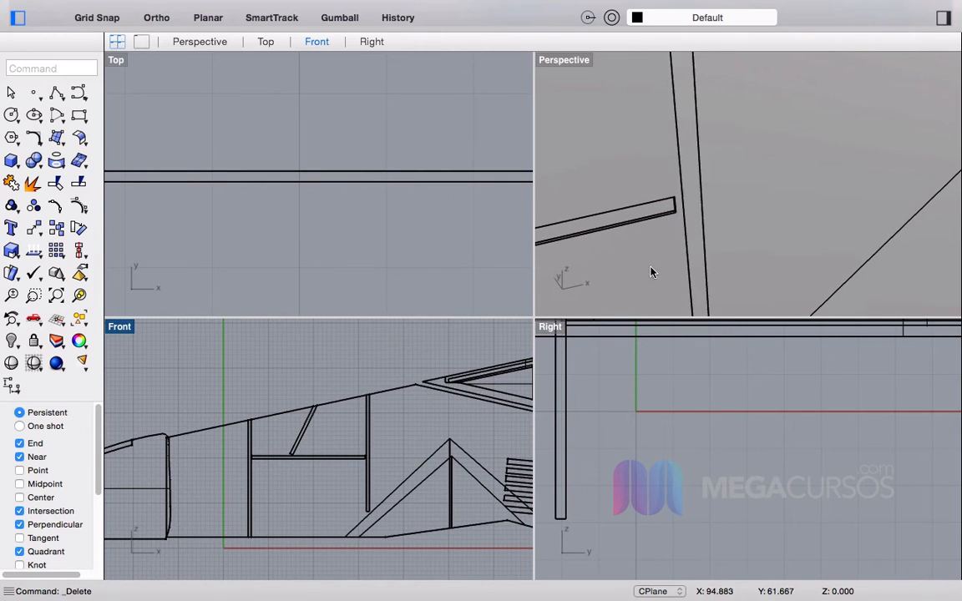
# Step: Delete the narrow body patches covering the vertical grooves on both sides of the body
pyautogui.click(701, 197)
pyautogui.press('Escape')
pyautogui.scroll(-10, 703, 200)
pyautogui.moveTo(702, 199); pyautogui.dragTo(653, 138, button='right')
pyautogui.scroll(8, 710, 141)
pyautogui.click(716, 142)
pyautogui.click(745, 140)
pyautogui.press('Escape')
pyautogui.scroll(-3, 508, 202)
pyautogui.scroll(-8, 696, 199)
pyautogui.moveTo(871, 144); pyautogui.dragTo(567, 135, button='right')
pyautogui.scroll(10, 873, 189)
pyautogui.moveTo(710, 185); pyautogui.dragTo(734, 185, button='right')
pyautogui.scroll(-8, 777, 165)
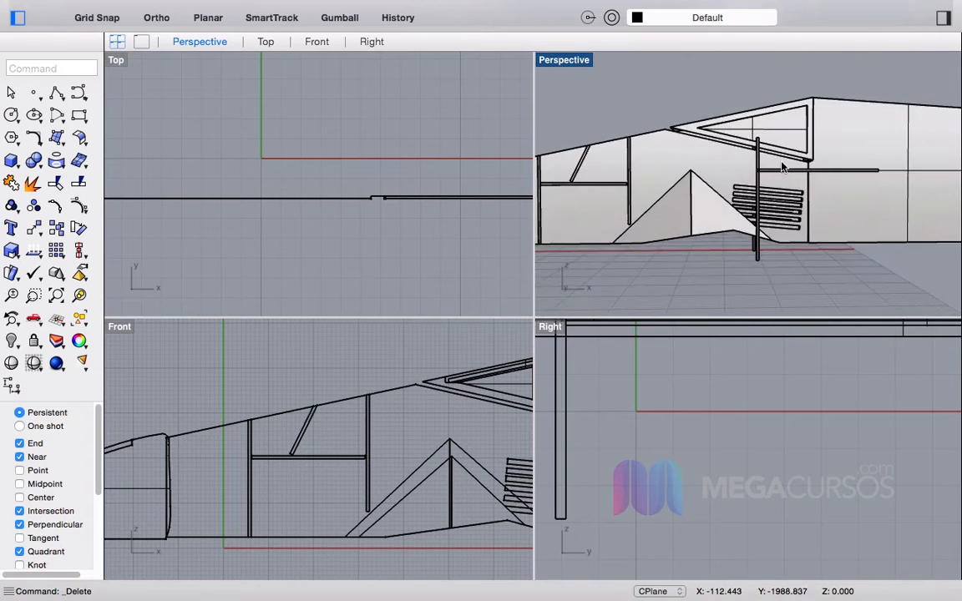
# Step: Select the pair of vertical strips crossing the slanted vents and move them straight up until their lower ends clear the vents
pyautogui.scroll(8, 768, 164)
pyautogui.scroll(10, 334, 418)
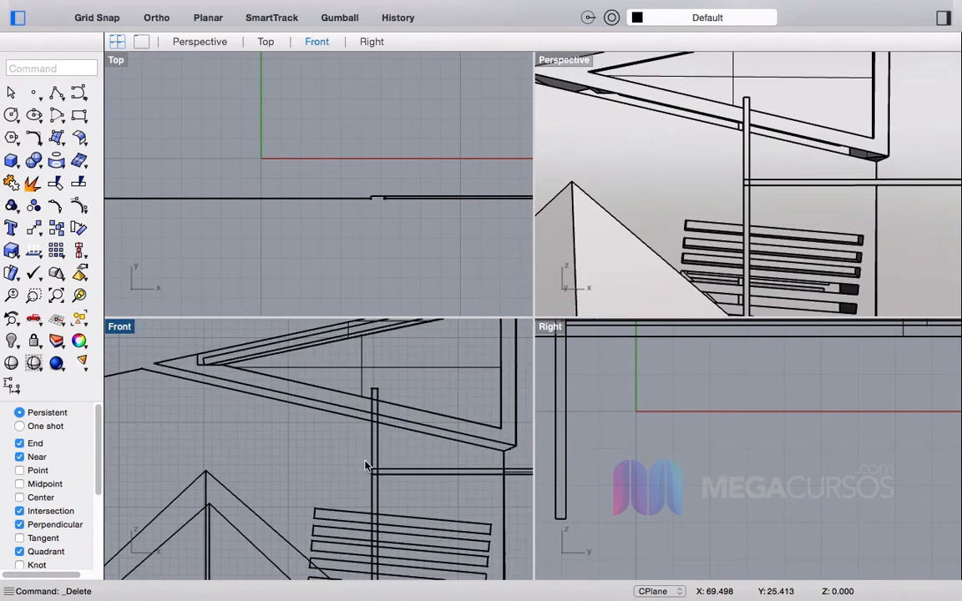
pyautogui.moveTo(397, 542); pyautogui.dragTo(307, 499)
pyautogui.moveTo(395, 427); pyautogui.dragTo(299, 547, button='right')
pyautogui.scroll(-8, 297, 447)
pyautogui.scroll(6, 298, 503)
pyautogui.keyDown('shift'); pyautogui.moveTo(298, 551); pyautogui.dragTo(302, 389); pyautogui.keyUp('shift')
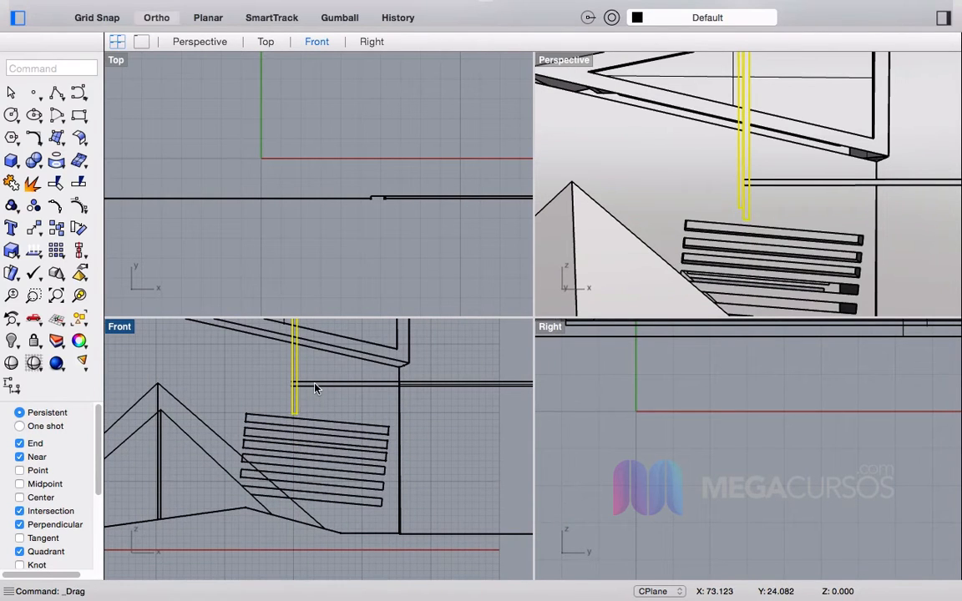
pyautogui.click(302, 387)
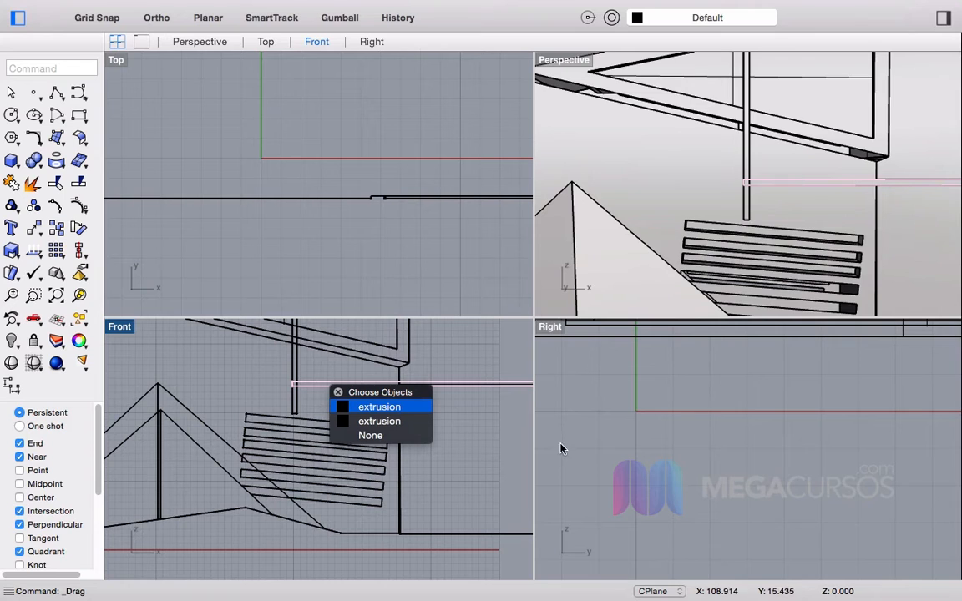
pyautogui.click(379, 409)
pyautogui.moveTo(445, 386); pyautogui.dragTo(446, 397)
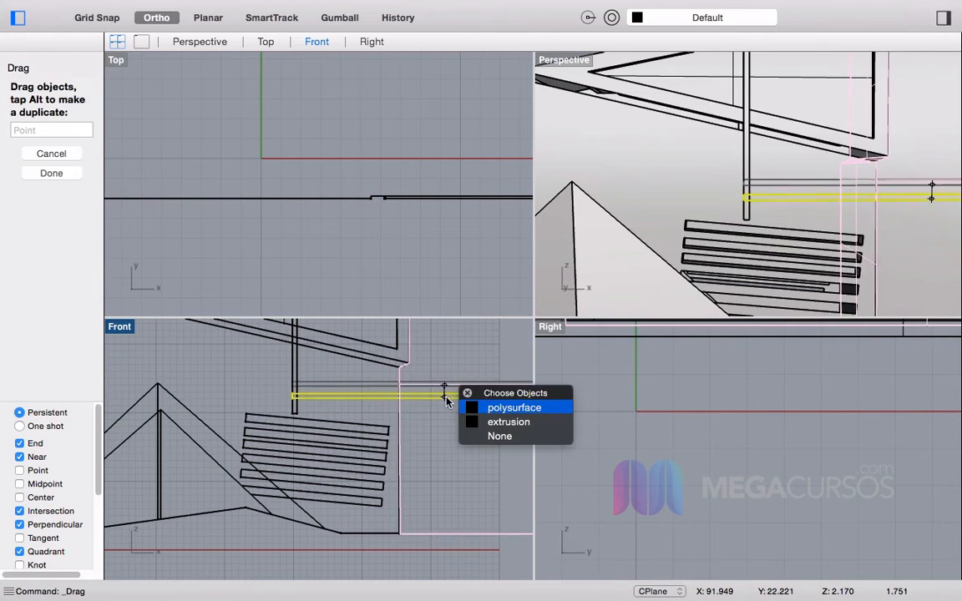
pyautogui.click(502, 423)
pyautogui.scroll(2, 277, 388)
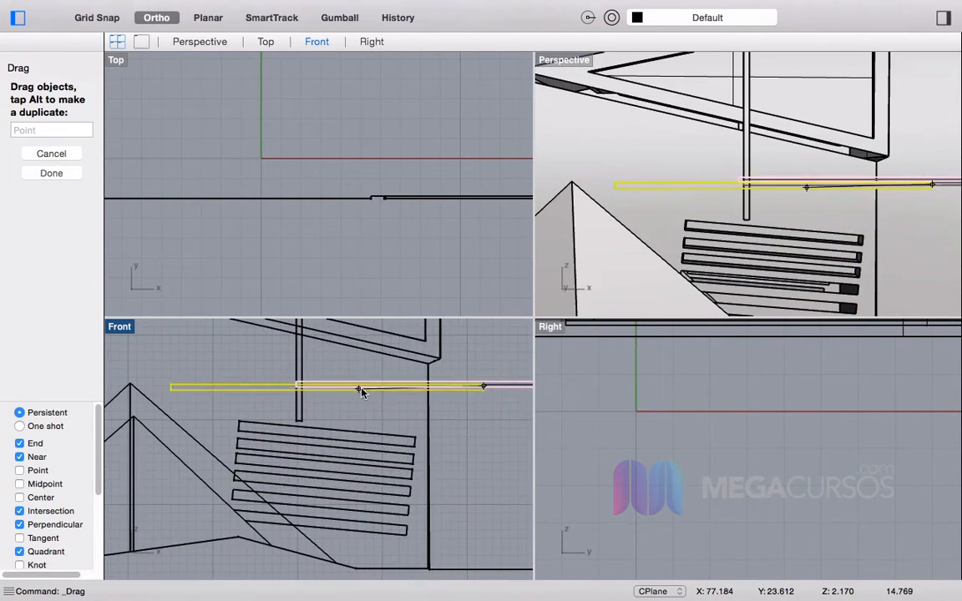
pyautogui.press('Escape')
# Step: Move the rear horizontal strips slightly toward the rear so their ends clear the vertical strips above the vents
pyautogui.scroll(10, 484, 407)
pyautogui.click(357, 349)
pyautogui.moveTo(355, 366); pyautogui.dragTo(354, 436, button='right')
pyautogui.scroll(-10, 329, 397)
pyautogui.scroll(10, 154, 401)
pyautogui.moveTo(191, 403); pyautogui.dragTo(222, 401)
pyautogui.press('Escape')
pyautogui.scroll(-5, 253, 483)
# Step: Split the middle body polysurface using the pair of vertical strips above the vents as cutting objects
pyautogui.write('split')
pyautogui.press('Return')
pyautogui.moveTo(254, 492); pyautogui.dragTo(208, 481)
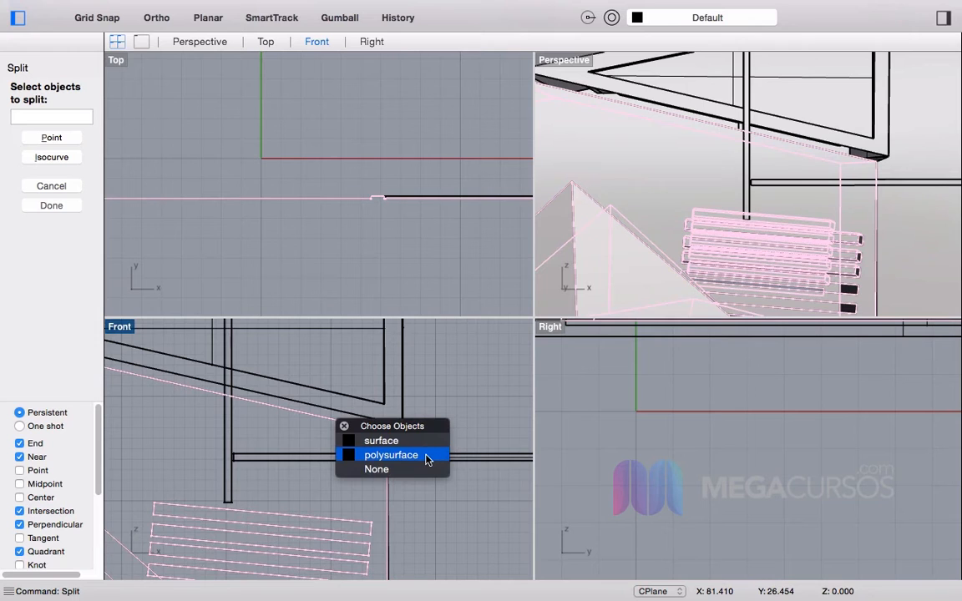
pyautogui.click(427, 456)
pyautogui.press('Return')
pyautogui.click(209, 477)
pyautogui.press('Return')
pyautogui.press('Return')
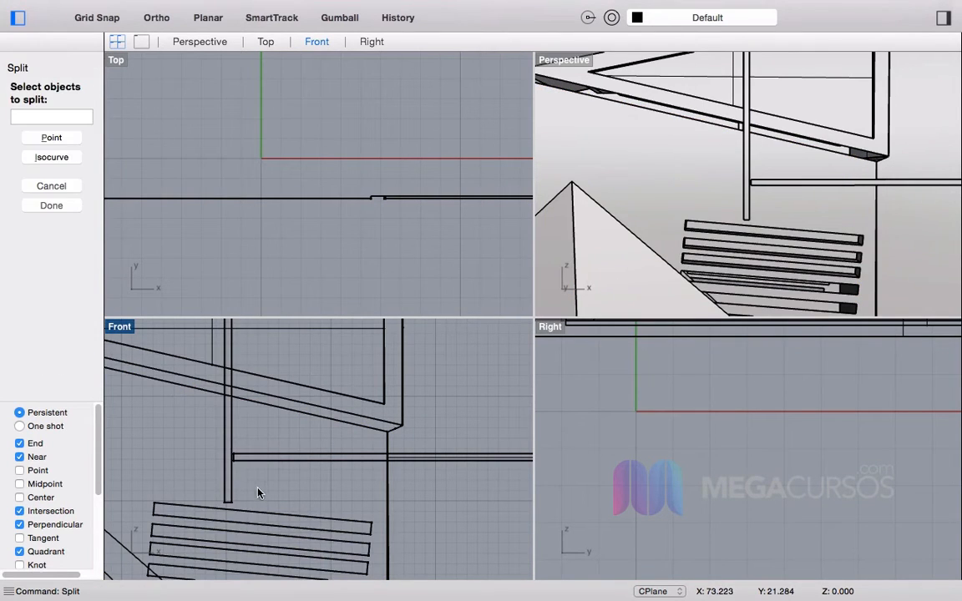
pyautogui.moveTo(260, 492); pyautogui.dragTo(208, 483)
pyautogui.press('Return')
pyautogui.press('Return')
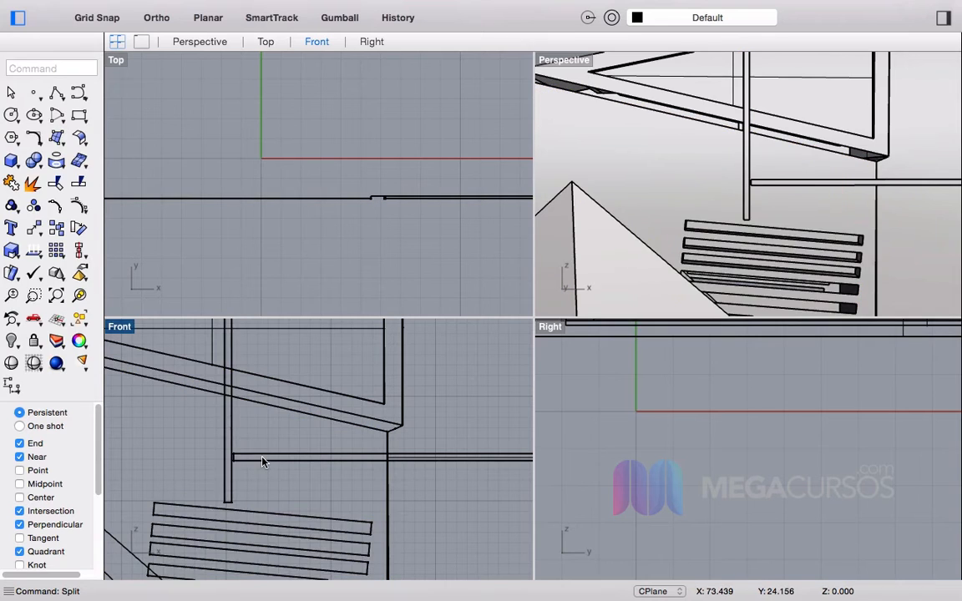
pyautogui.press('Return')
pyautogui.moveTo(242, 482); pyautogui.dragTo(230, 476)
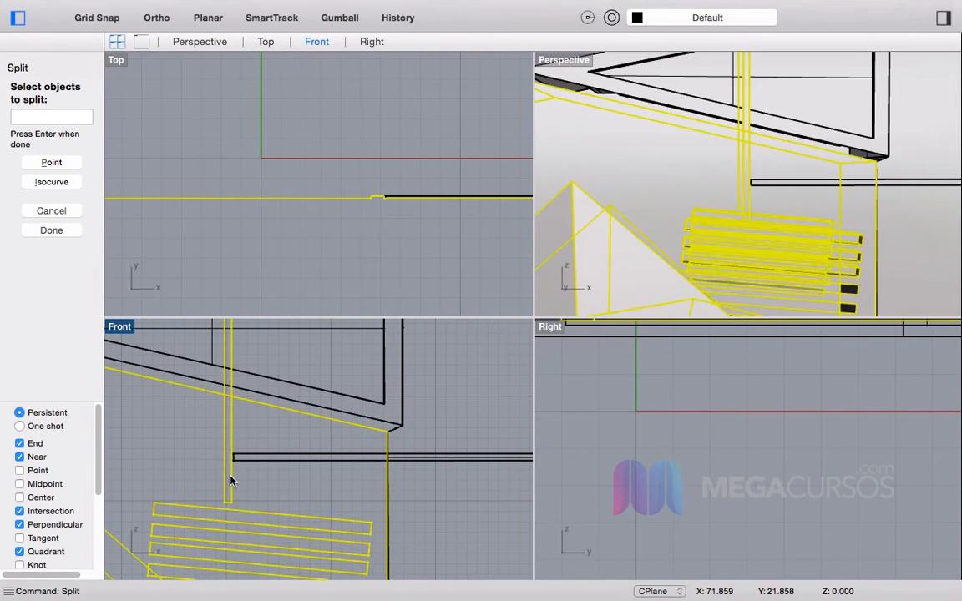
pyautogui.click(767, 185)
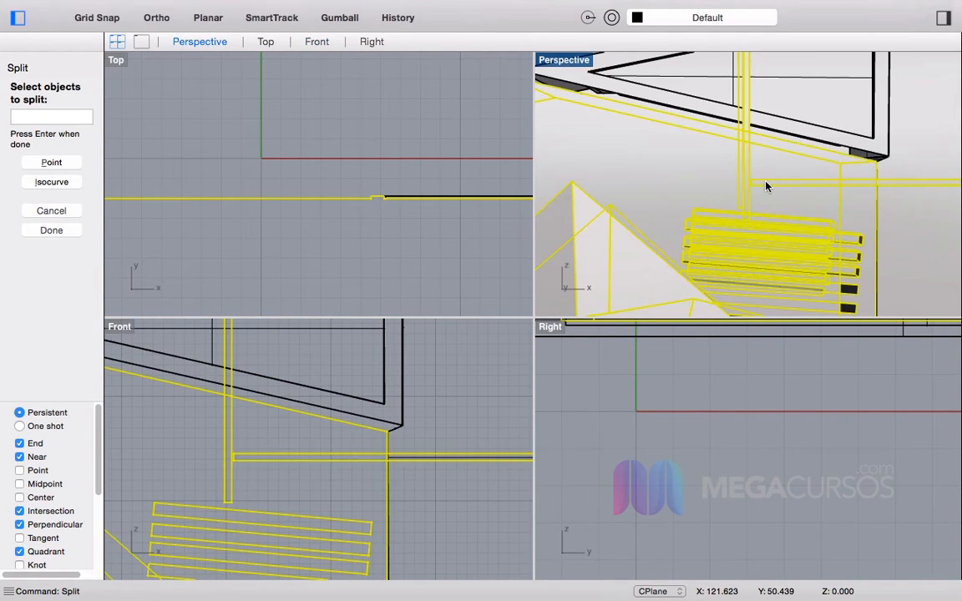
pyautogui.press('Escape')
pyautogui.scroll(-6, 760, 175)
# Step: Split the vertical strips above the vents using the middle body section as the cutting object
pyautogui.press('Return')
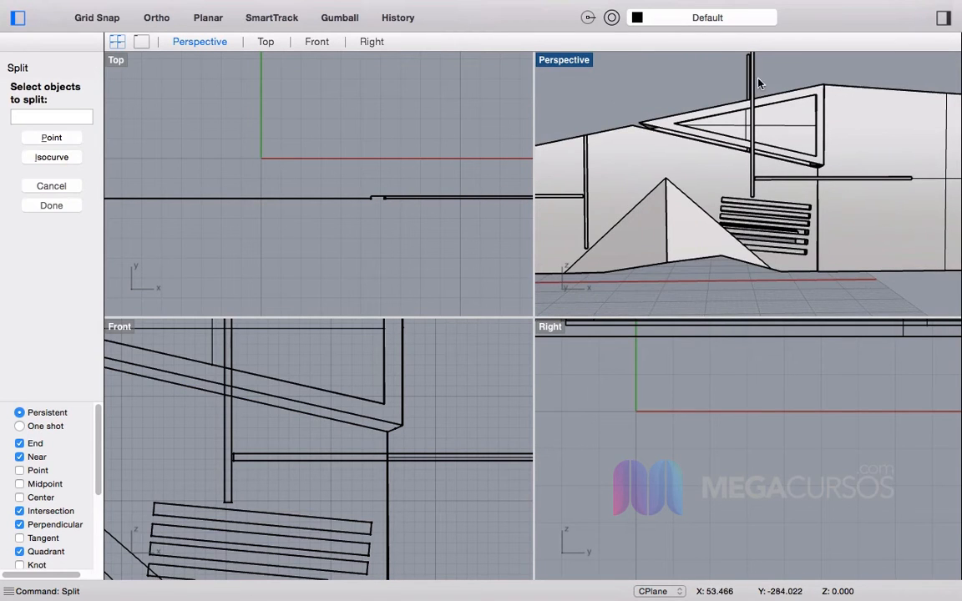
pyautogui.click(751, 63)
pyautogui.press('Return')
pyautogui.click(617, 130)
pyautogui.press('Return')
# Step: Delete the outer portions of both vertical strips that protrude from the body above the vents
pyautogui.moveTo(777, 67); pyautogui.dragTo(733, 54)
pyautogui.scroll(10, 762, 161)
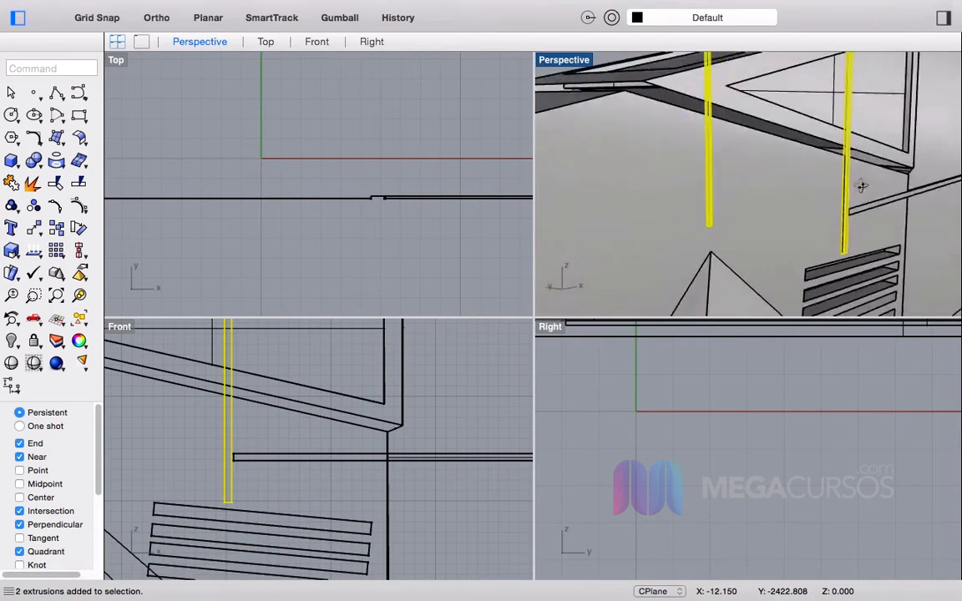
pyautogui.moveTo(907, 235); pyautogui.dragTo(804, 172, button='right')
pyautogui.press('Delete')
# Step: Delete the remaining piece of the vertical strip above the vents on the near side
pyautogui.scroll(5, 835, 184)
pyautogui.click(834, 187)
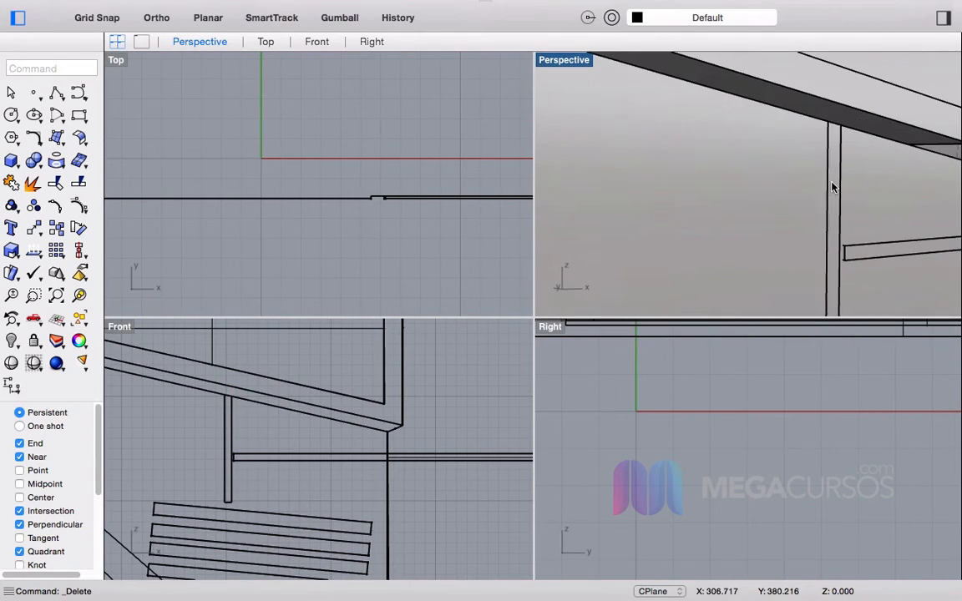
pyautogui.press('Delete')
pyautogui.scroll(-7, 836, 188)
pyautogui.moveTo(839, 191); pyautogui.dragTo(940, 225, button='right')
pyautogui.moveTo(873, 189); pyautogui.dragTo(744, 183, button='right')
pyautogui.moveTo(824, 197); pyautogui.dragTo(894, 234, button='right')
pyautogui.scroll(5, 844, 189)
# Step: Undo the vertical strip deletions and splits above the vents, back to the intact strips and middle body
pyautogui.press('super+z')
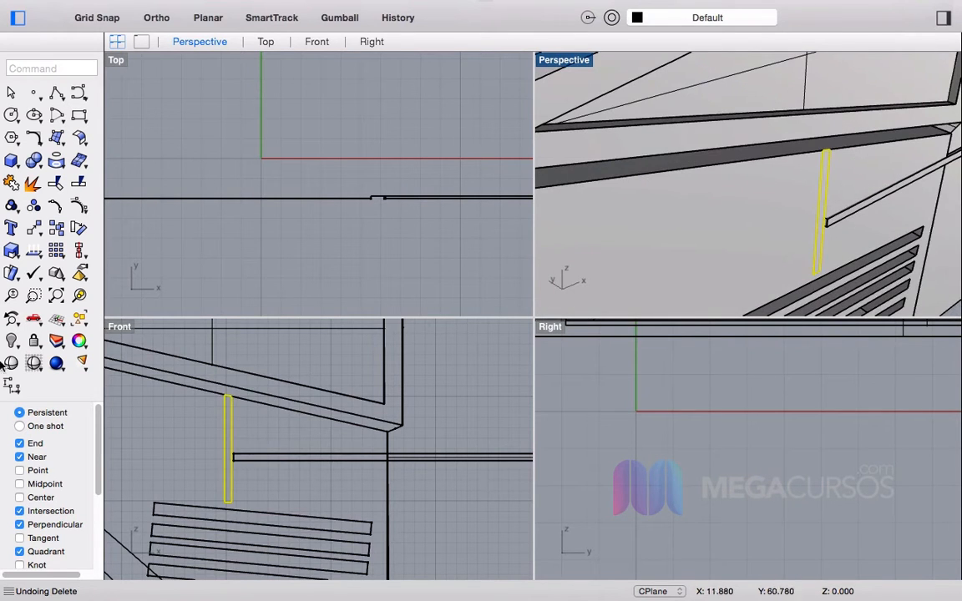
pyautogui.scroll(3, 836, 183)
pyautogui.press('super+z')
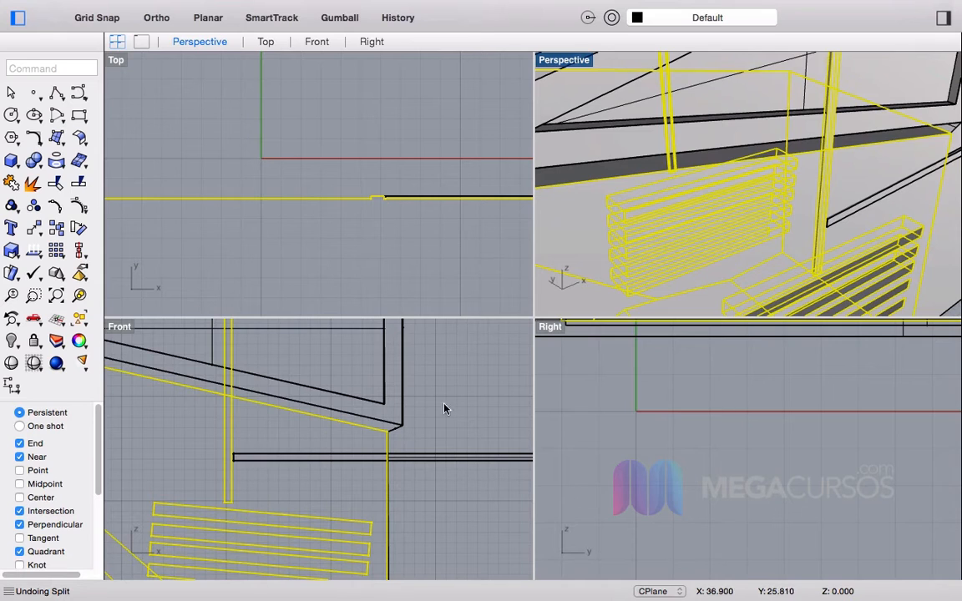
pyautogui.click(357, 496)
pyautogui.scroll(-3, 440, 496)
pyautogui.scroll(2, 428, 496)
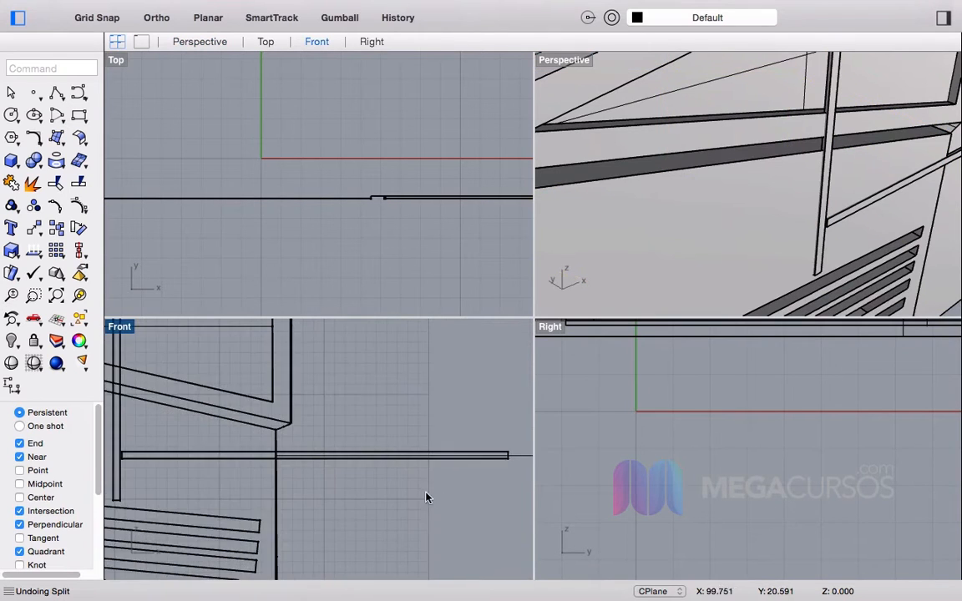
pyautogui.scroll(-2, 418, 493)
pyautogui.rightClick(418, 490)
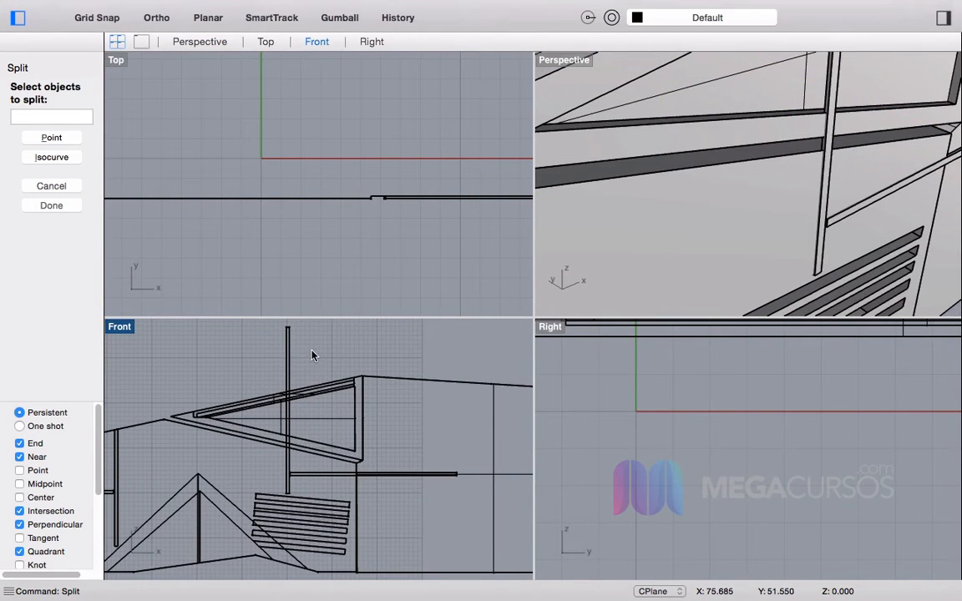
pyautogui.click(154, 424)
pyautogui.scroll(-3, 613, 239)
pyautogui.moveTo(613, 239); pyautogui.dragTo(409, 313, button='right')
pyautogui.scroll(-5, 386, 208)
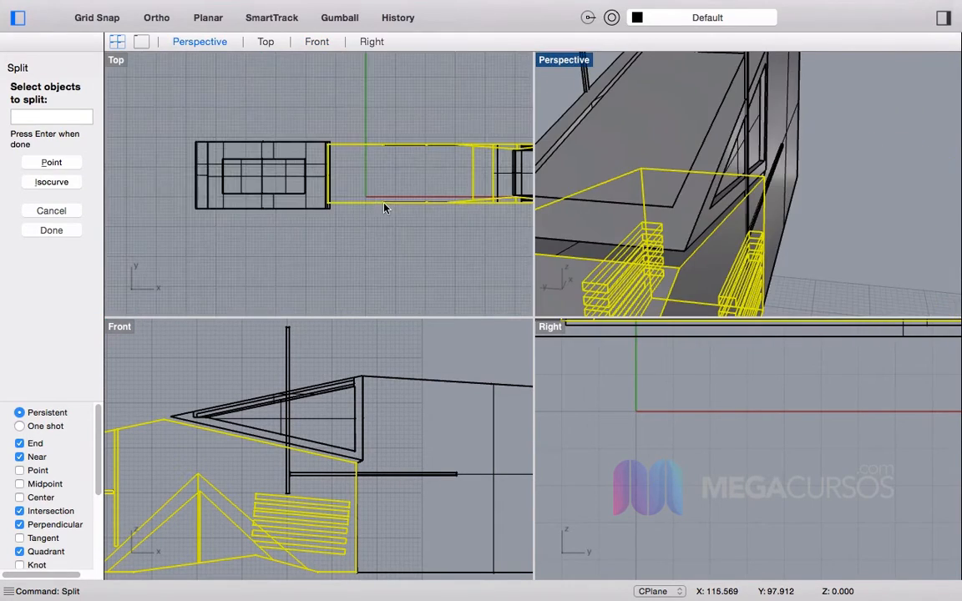
pyautogui.scroll(10, 368, 203)
pyautogui.moveTo(372, 200); pyautogui.dragTo(325, 201, button='right')
pyautogui.scroll(5, 419, 180)
pyautogui.moveTo(411, 196); pyautogui.dragTo(347, 207, button='right')
pyautogui.press('Return')
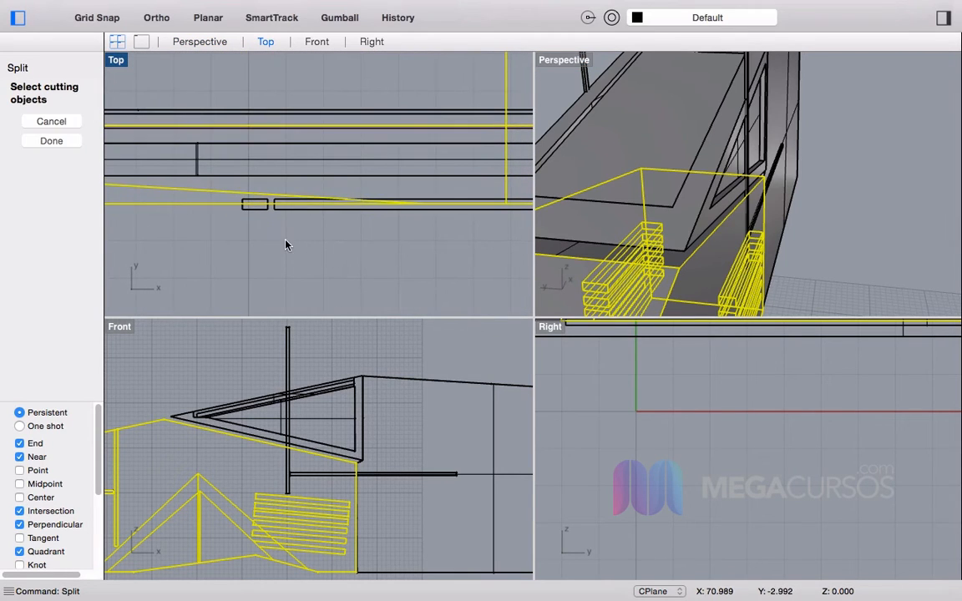
pyautogui.press('Return')
pyautogui.press('Return')
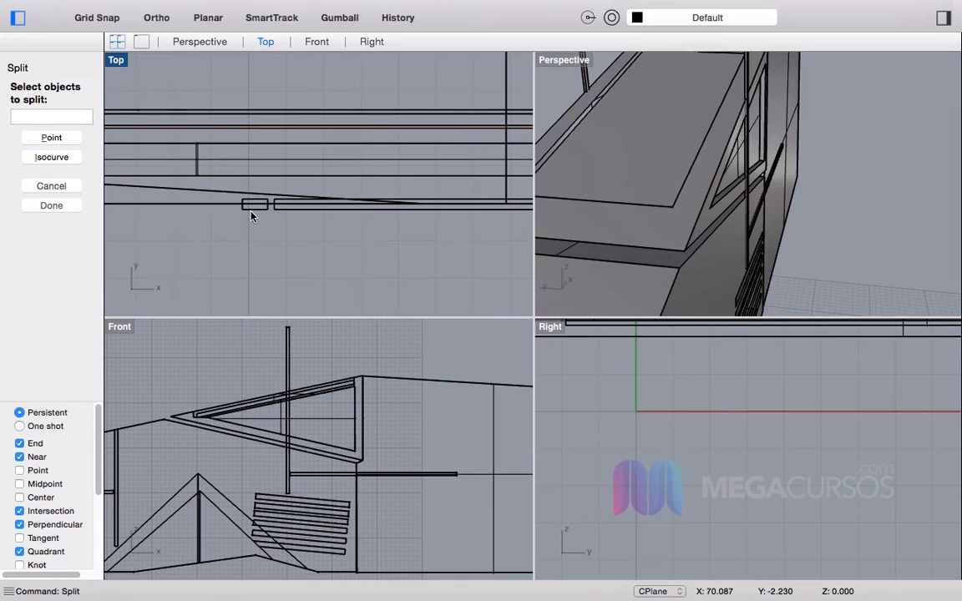
pyautogui.click(256, 207)
pyautogui.scroll(-3, 267, 230)
pyautogui.press('Return')
pyautogui.press('Return')
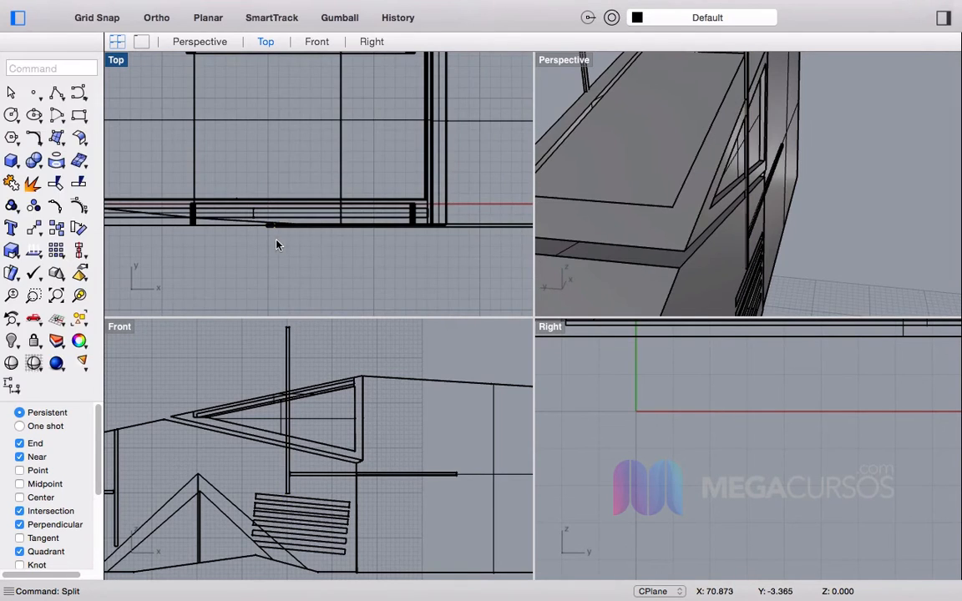
pyautogui.press('Return')
pyautogui.scroll(3, 248, 234)
pyautogui.click(244, 226)
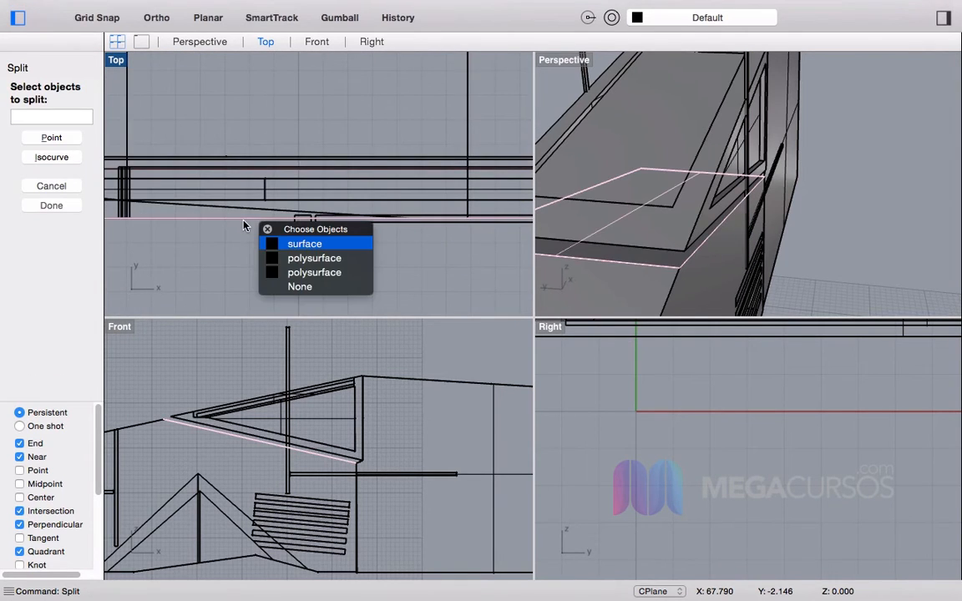
pyautogui.click(711, 267)
pyautogui.scroll(-5, 860, 189)
pyautogui.moveTo(917, 209); pyautogui.dragTo(877, 276, button='right')
pyautogui.press('Escape')
# Step: Split the middle body polysurface using the pair of vertical strips above the vents as cutting objects
pyautogui.press('Return')
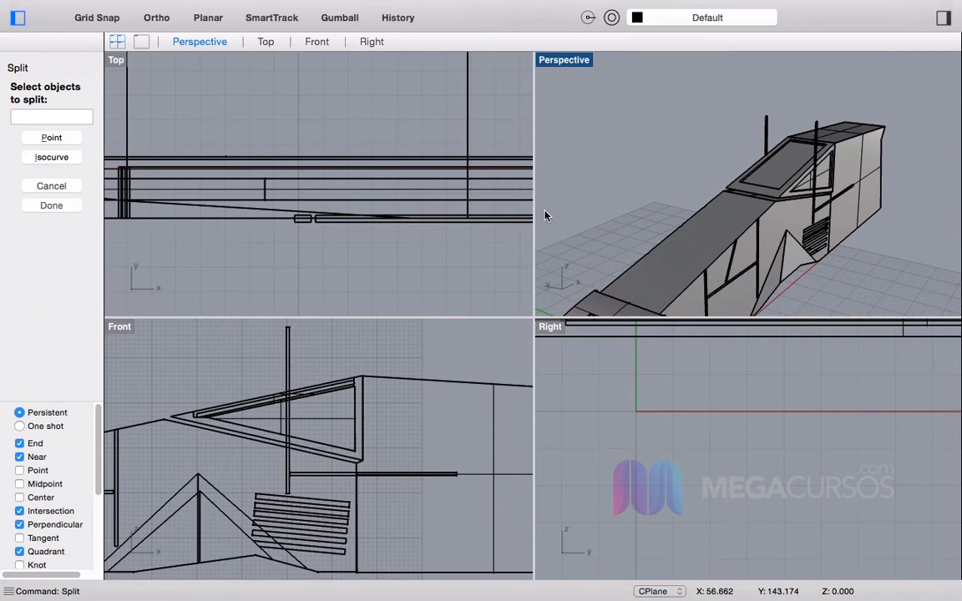
pyautogui.click(765, 216)
pyautogui.press('Return')
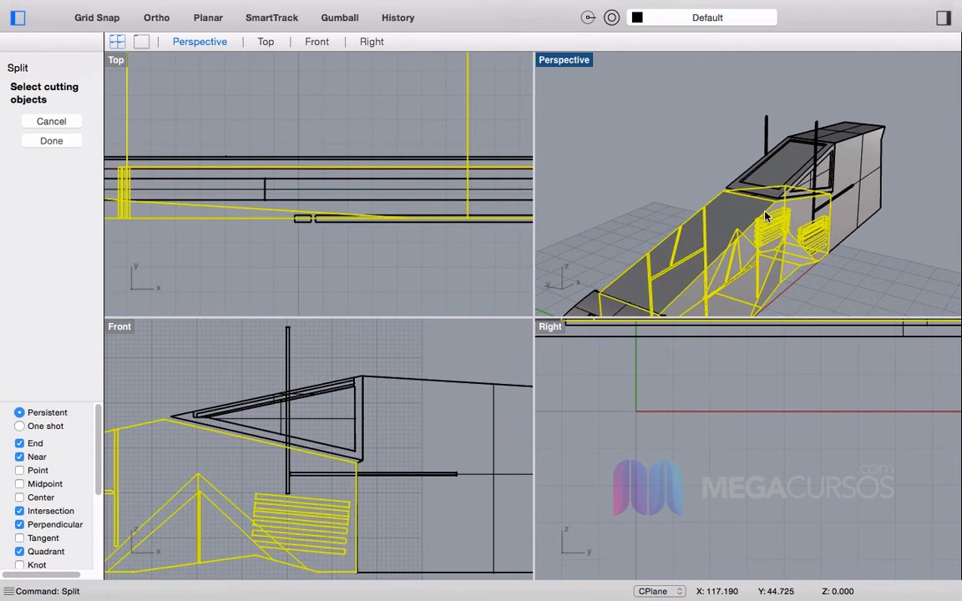
pyautogui.moveTo(687, 192); pyautogui.dragTo(796, 144, button='right')
pyautogui.click(796, 143)
pyautogui.click(674, 147)
pyautogui.press('Return')
# Step: Try to split both vertical strips above the vents using the middle body as the cutting object
pyautogui.press('Return')
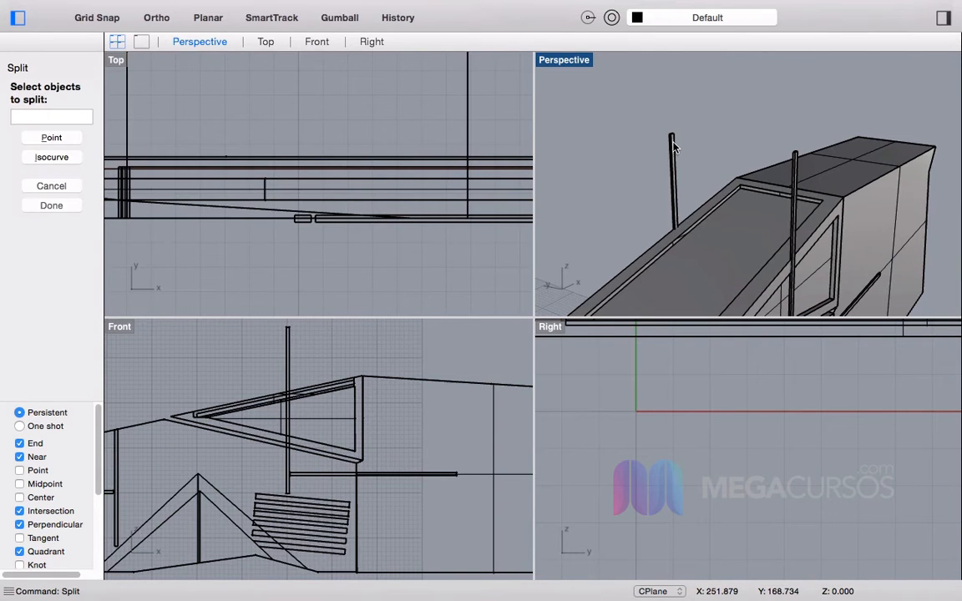
pyautogui.click(673, 147)
pyautogui.click(798, 162)
pyautogui.press('Return')
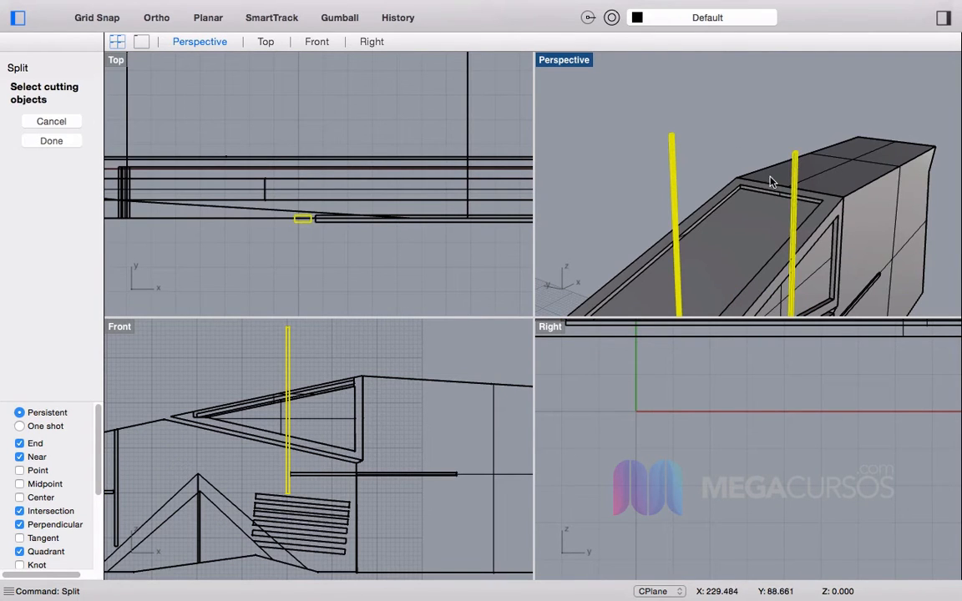
pyautogui.scroll(-7, 735, 157)
pyautogui.scroll(7, 666, 257)
pyautogui.click(665, 255)
pyautogui.press('Return')
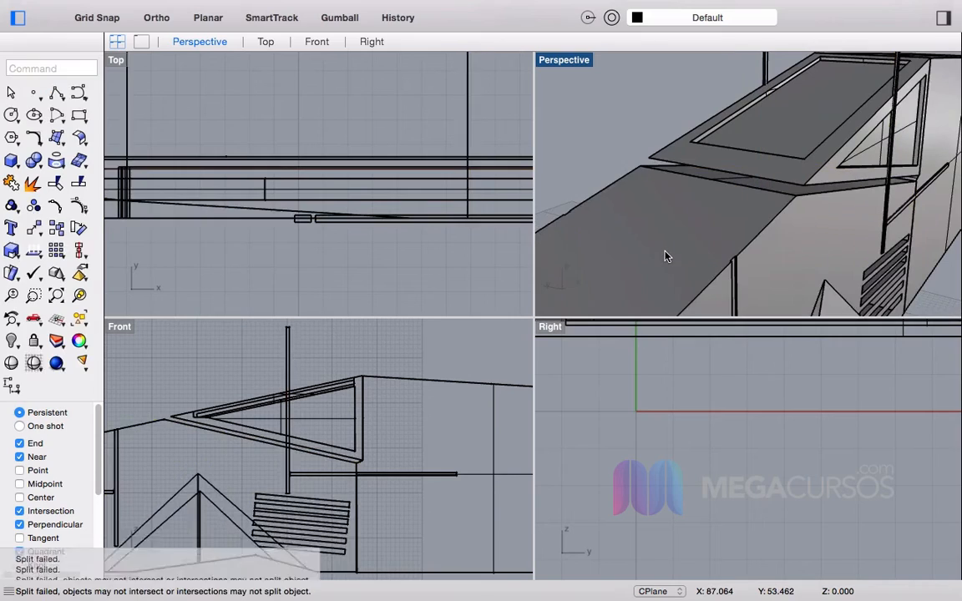
# Step: Try to split only the near vertical strip above the vents using the side of the middle body
pyautogui.scroll(3, 718, 159)
pyautogui.moveTo(732, 152); pyautogui.dragTo(800, 254, button='right')
pyautogui.press('Return')
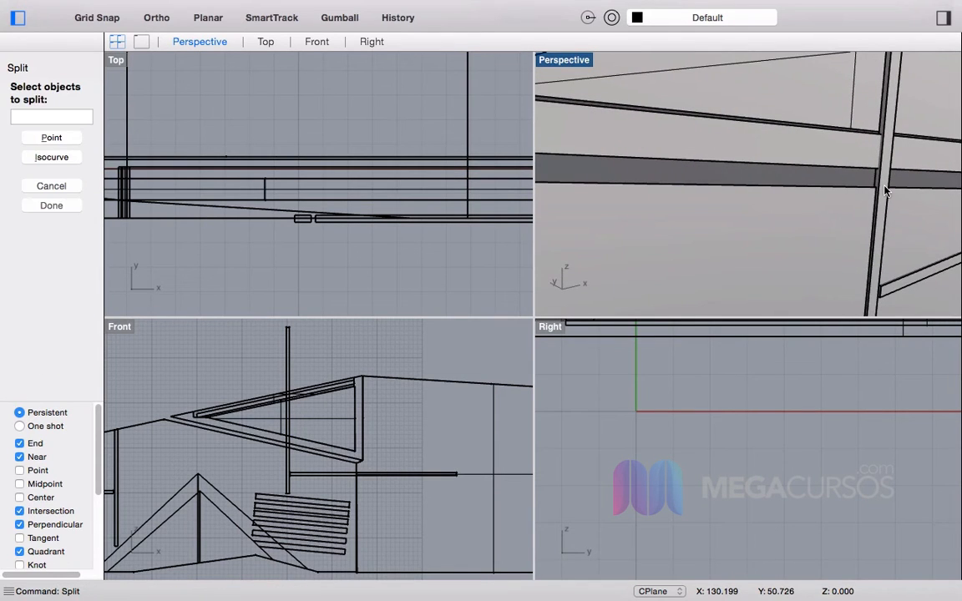
pyautogui.click(887, 185)
pyautogui.press('Return')
pyautogui.click(850, 207)
pyautogui.press('Return')
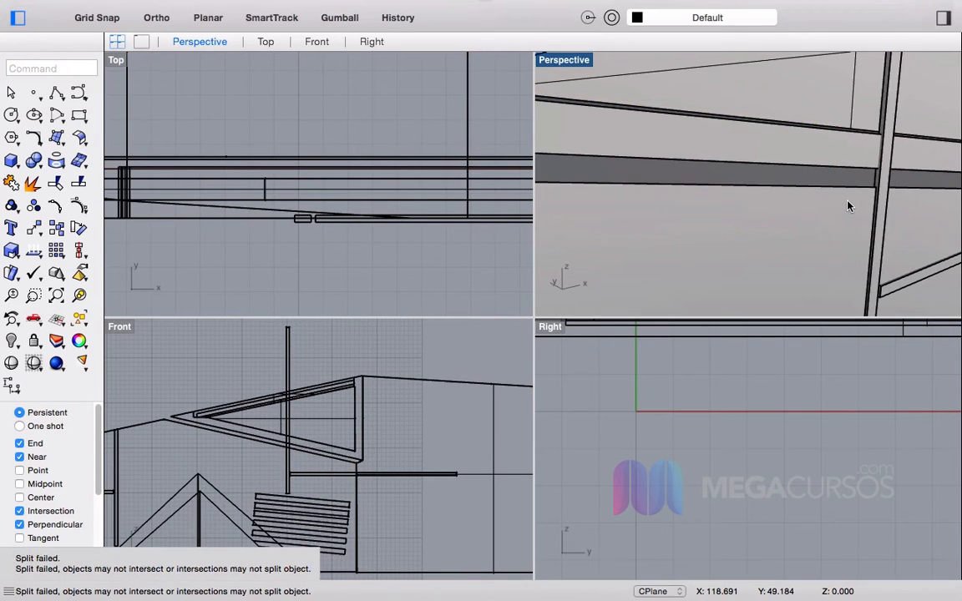
# Step: Delete both vertical strips above the vents, leaving the cut pieces in the middle body
pyautogui.scroll(-8, 847, 200)
pyautogui.scroll(5, 857, 127)
pyautogui.moveTo(856, 127); pyautogui.dragTo(802, 108, button='right')
pyautogui.click(786, 94)
pyautogui.press('Delete')
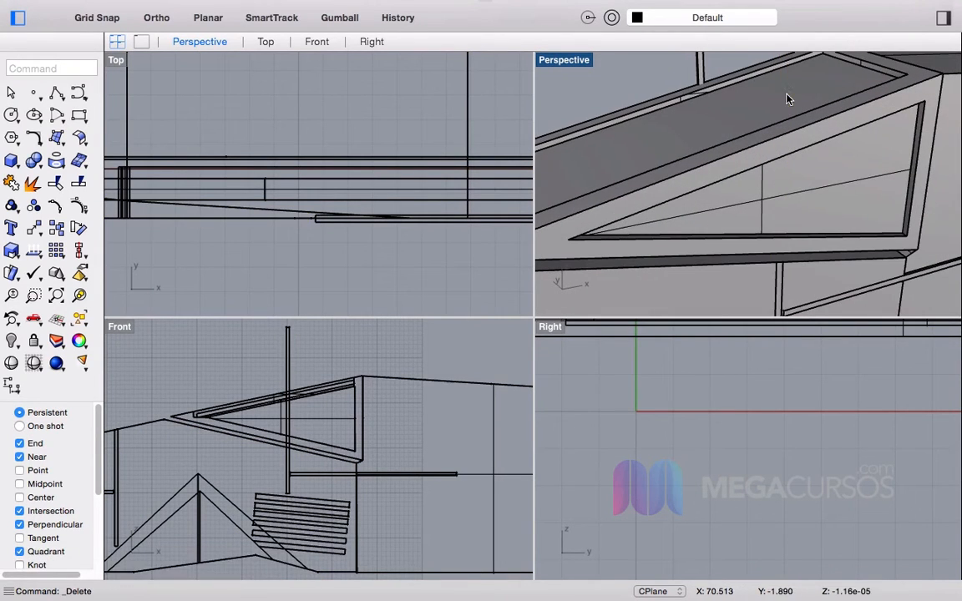
pyautogui.click(703, 66)
pyautogui.press('Delete')
pyautogui.scroll(-8, 737, 119)
pyautogui.scroll(5, 746, 131)
pyautogui.press('Return')
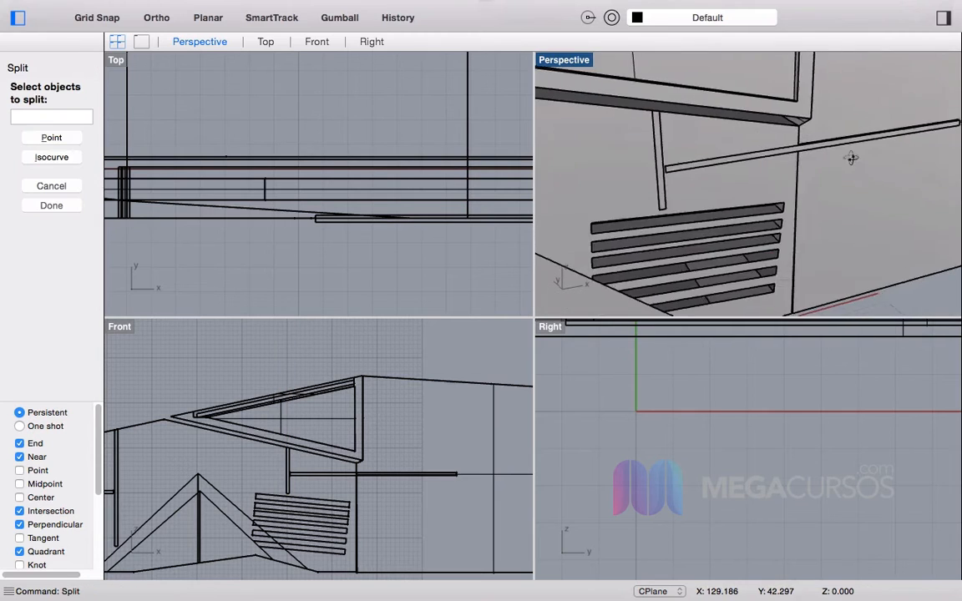
pyautogui.scroll(-2, 867, 163)
pyautogui.scroll(3, 373, 513)
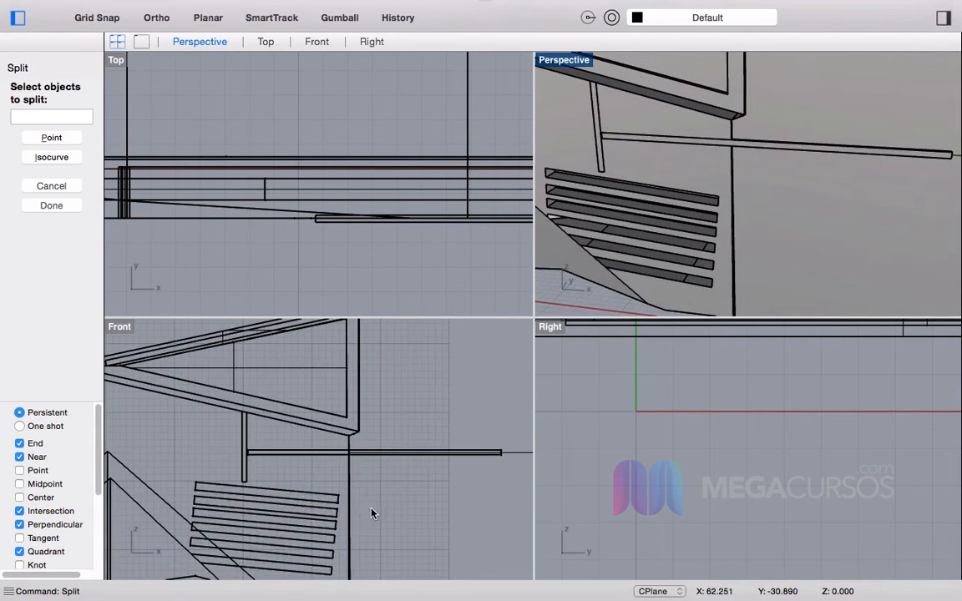
pyautogui.click(456, 454)
pyautogui.click(448, 425)
pyautogui.moveTo(429, 461); pyautogui.dragTo(429, 461)
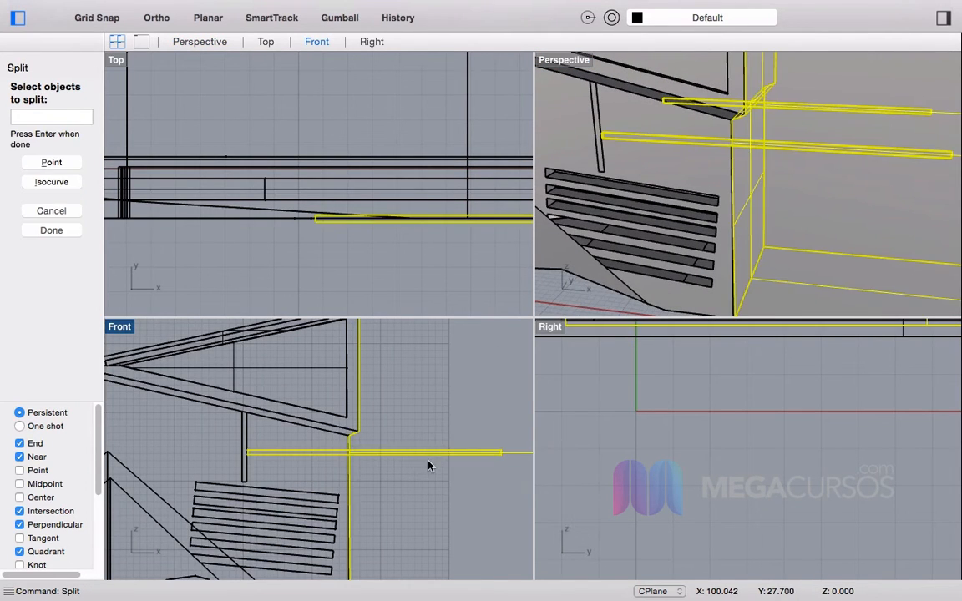
pyautogui.press('Escape')
# Step: Split the middle body polysurface using the pair of rear horizontal strips as cutting objects
pyautogui.scroll(3, 319, 478)
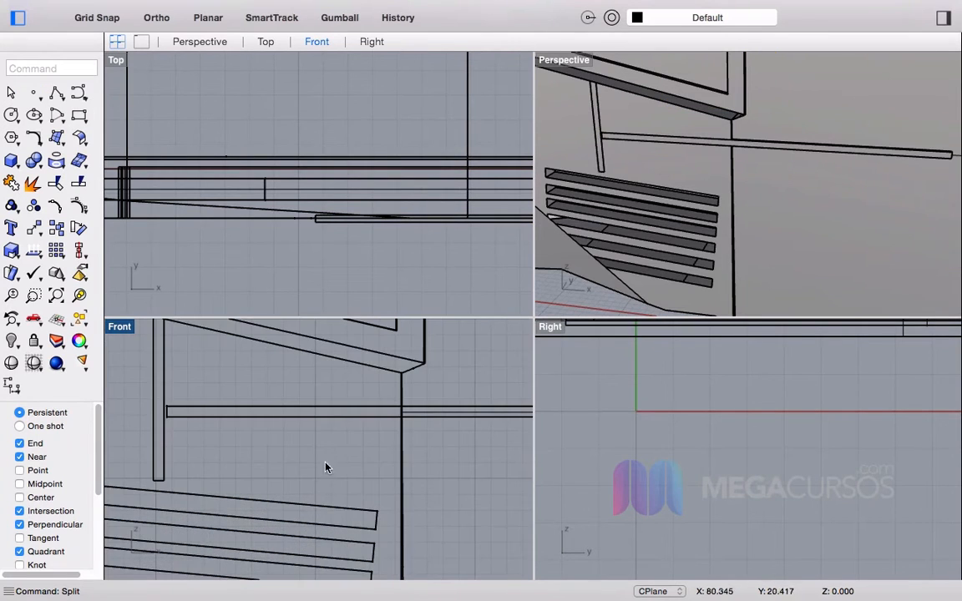
pyautogui.press('Return')
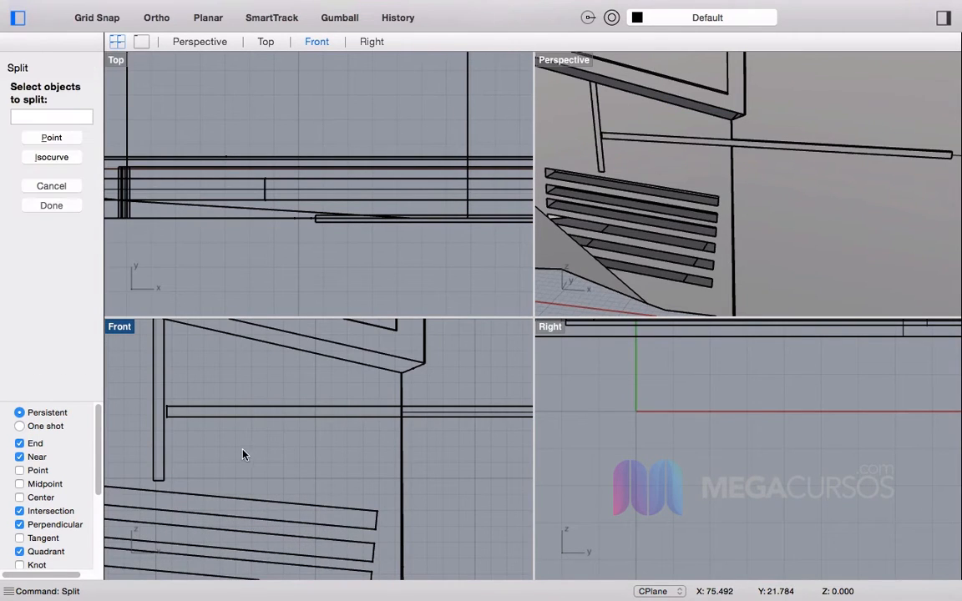
pyautogui.click(246, 339)
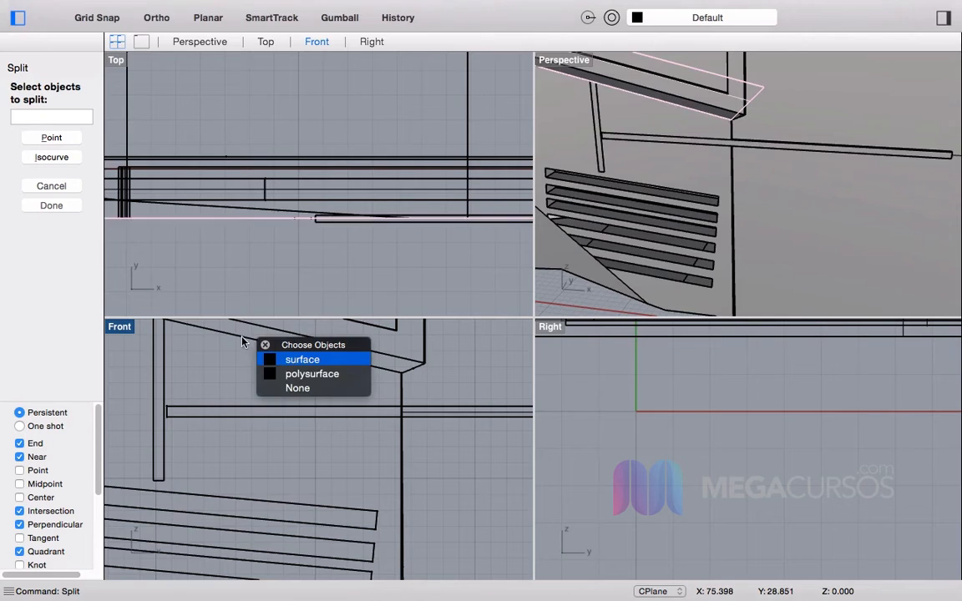
pyautogui.click(275, 372)
pyautogui.press('Return')
pyautogui.click(289, 412)
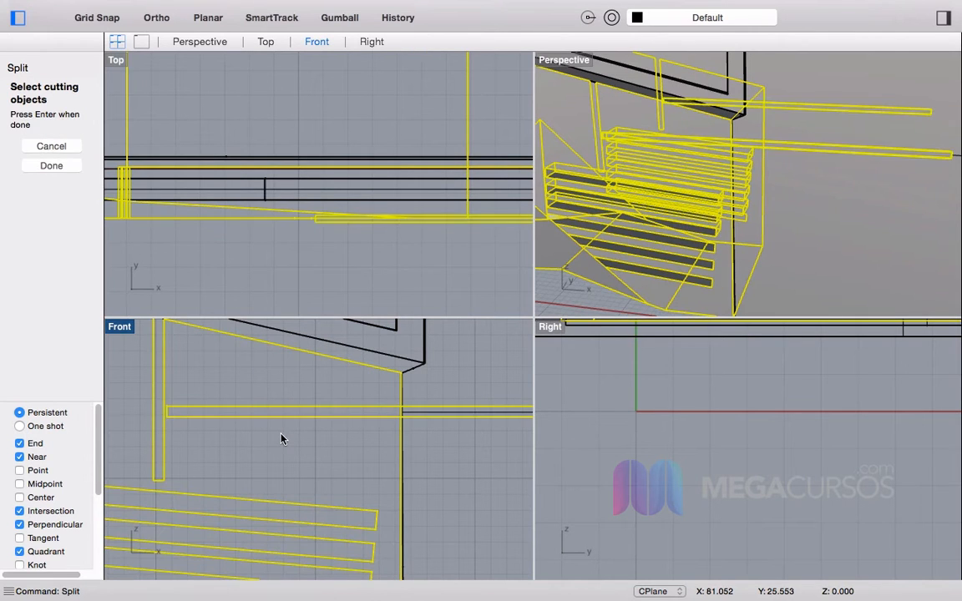
pyautogui.press('Return')
pyautogui.press('Return')
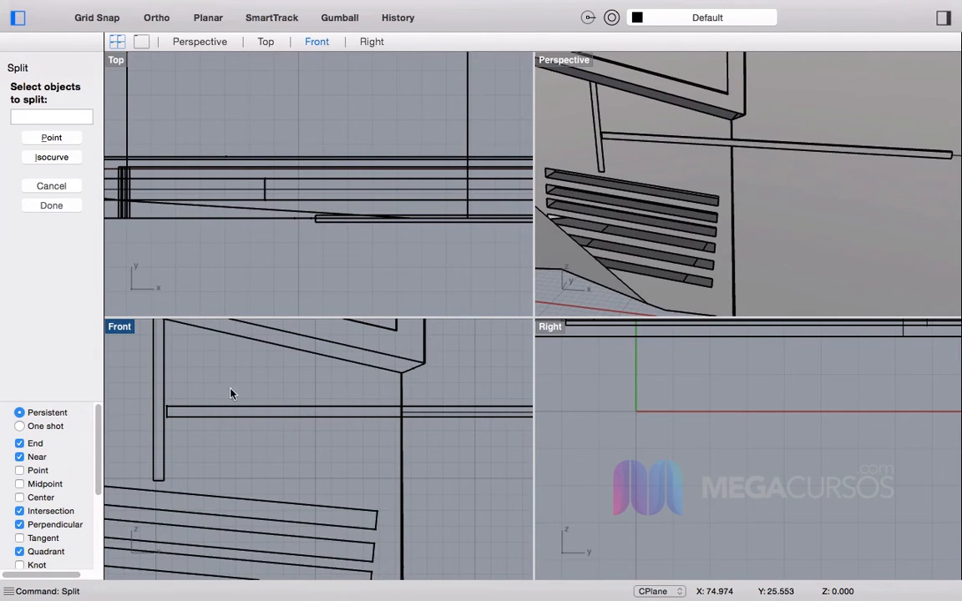
pyautogui.click(264, 342)
pyautogui.click(369, 380)
pyautogui.press('Return')
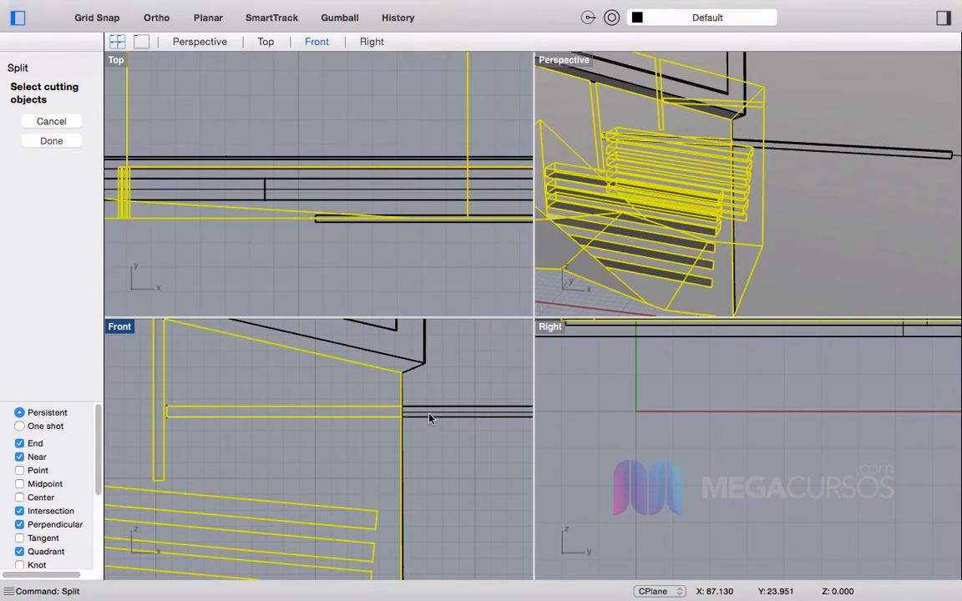
pyautogui.press('Escape')
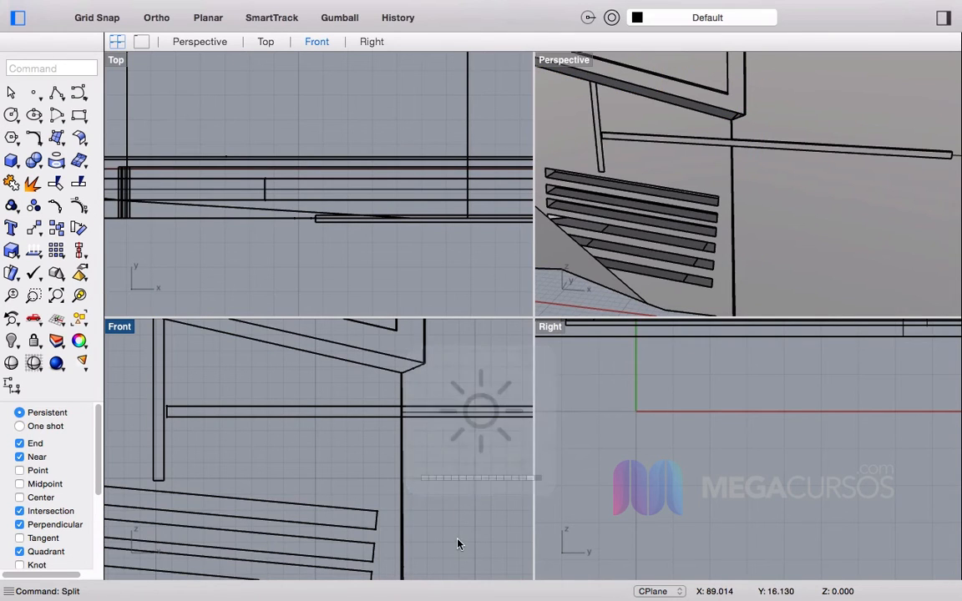
pyautogui.press('F2')
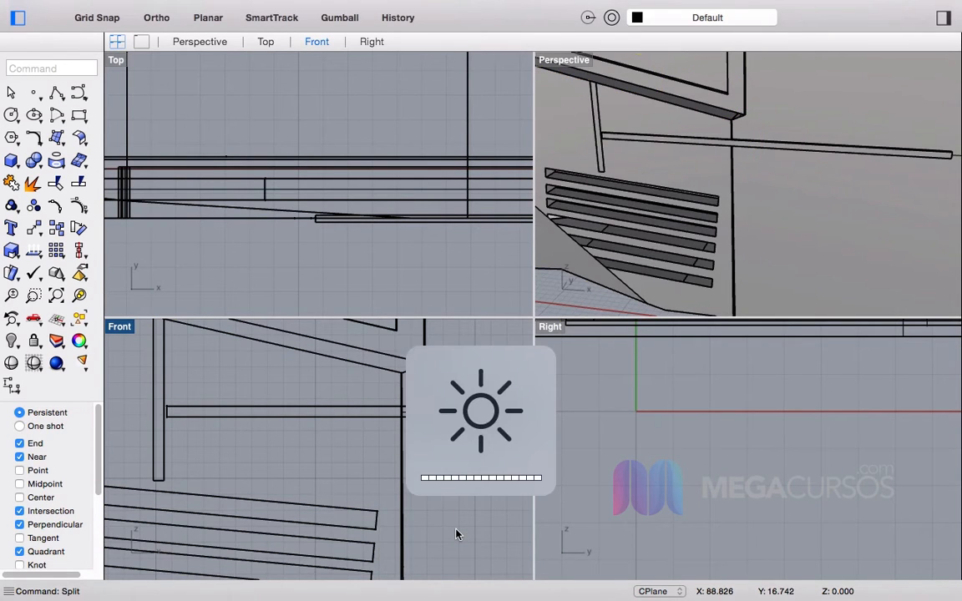
# Step: Undo the horizontal split of the middle body and the last strip deletion, then delete the restored vertical strip again
pyautogui.press('super+z')
pyautogui.press('super+z')
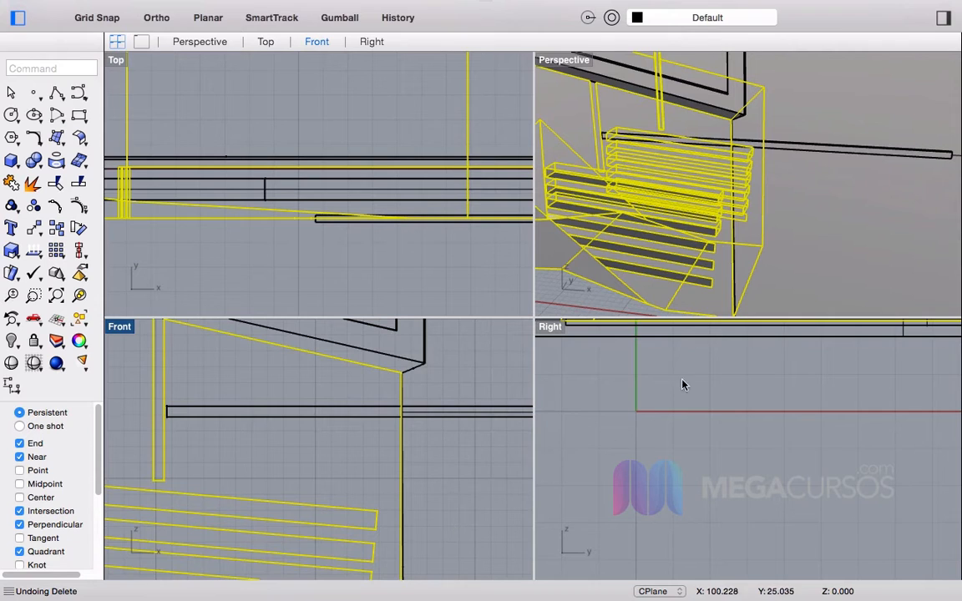
pyautogui.click(769, 167)
pyautogui.click(659, 141)
pyautogui.scroll(-2, 373, 576)
pyautogui.scroll(-4, 373, 576)
pyautogui.moveTo(363, 375); pyautogui.dragTo(274, 413)
pyautogui.press('Delete')
# Step: Split the middle body polysurface above the vents using the near and far rear horizontal strips as cutting objects
pyautogui.click(844, 156)
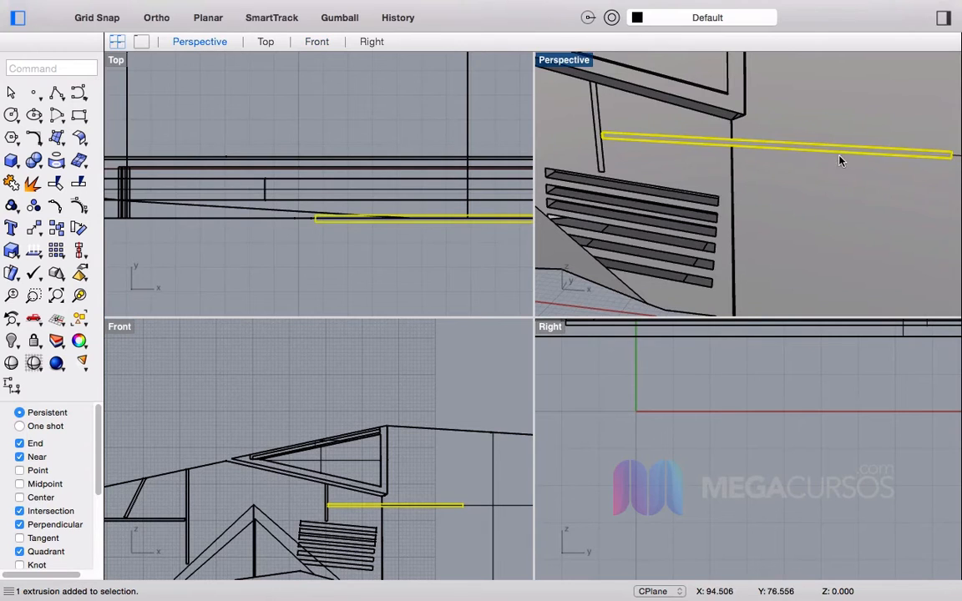
pyautogui.click(422, 479)
pyautogui.scroll(8, 422, 482)
pyautogui.rightClick(426, 493)
pyautogui.moveTo(410, 490); pyautogui.dragTo(420, 431, button='right')
pyautogui.scroll(4, 266, 451)
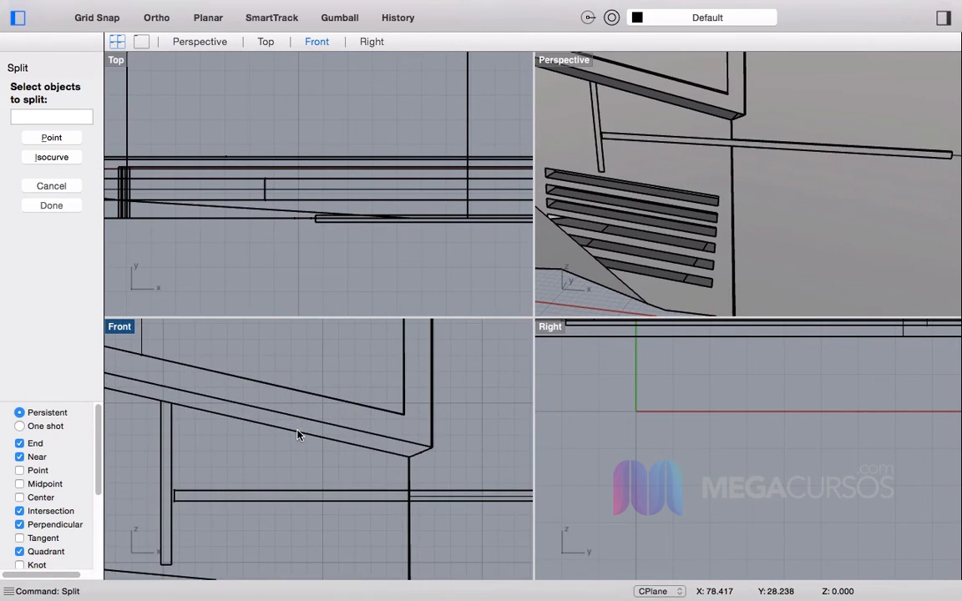
pyautogui.click(298, 435)
pyautogui.click(355, 464)
pyautogui.moveTo(377, 493); pyautogui.dragTo(329, 455, button='right')
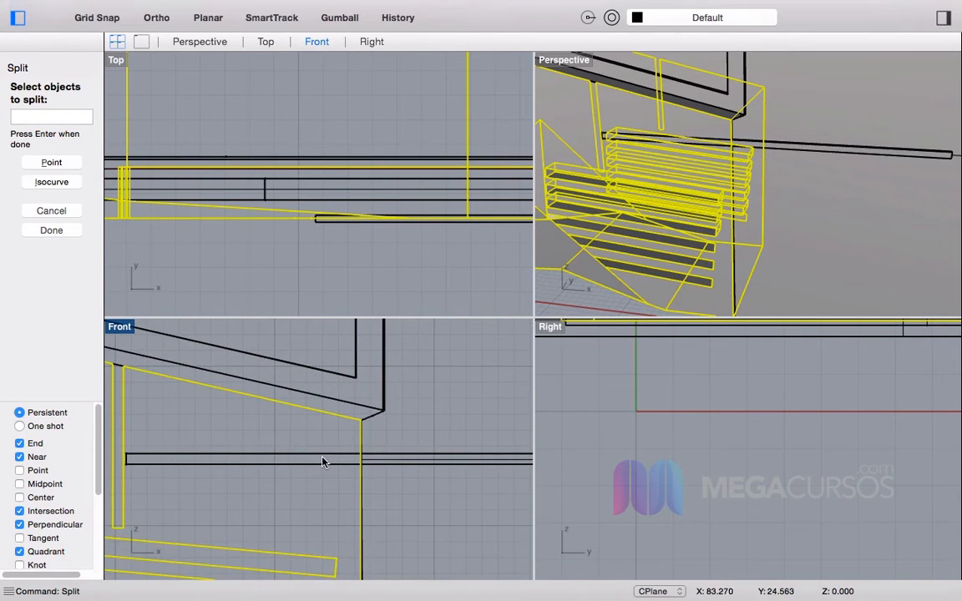
pyautogui.press('Return')
pyautogui.click(276, 454)
pyautogui.press('Return')
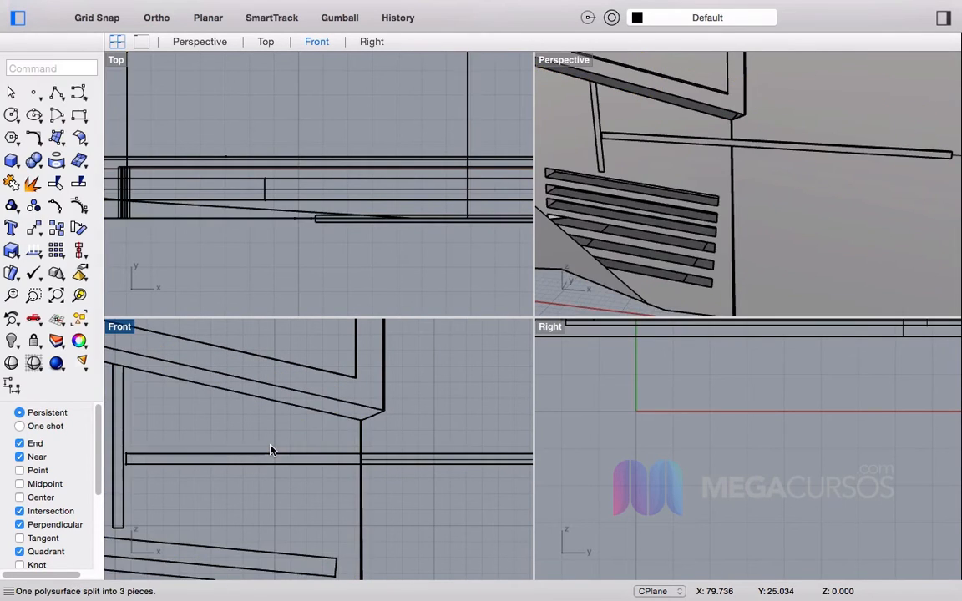
# Step: Split the near and far horizontal strips above the vents using the middle body as the cutting object
pyautogui.press('Return')
pyautogui.scroll(2, 376, 475)
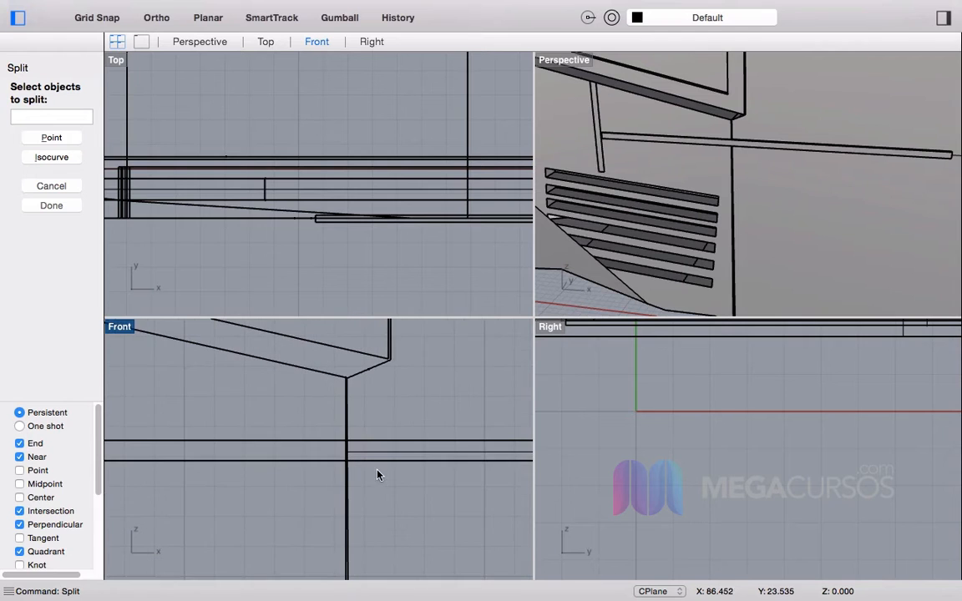
pyautogui.click(358, 461)
pyautogui.press('Return')
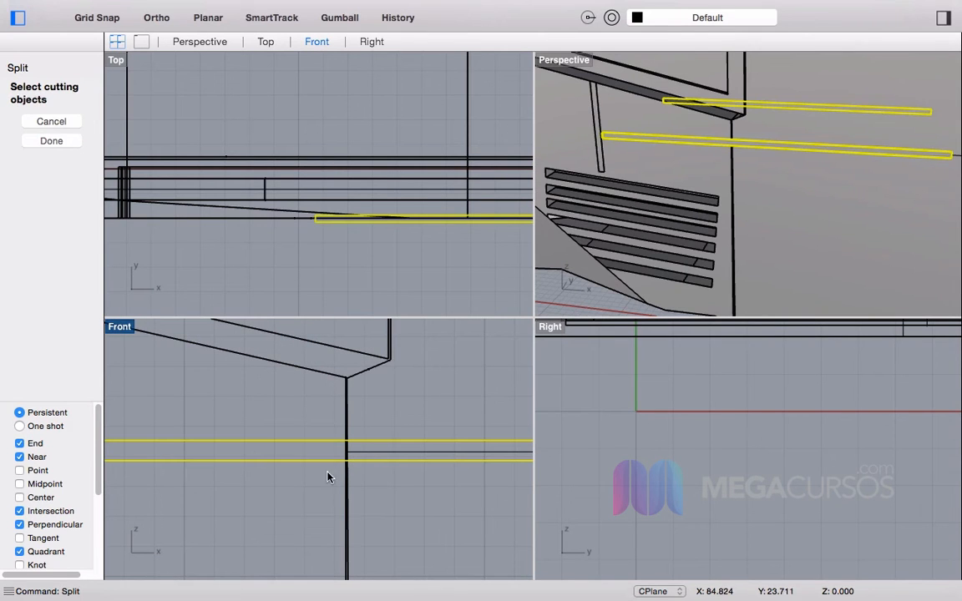
pyautogui.click(320, 374)
pyautogui.click(355, 406)
pyautogui.press('Return')
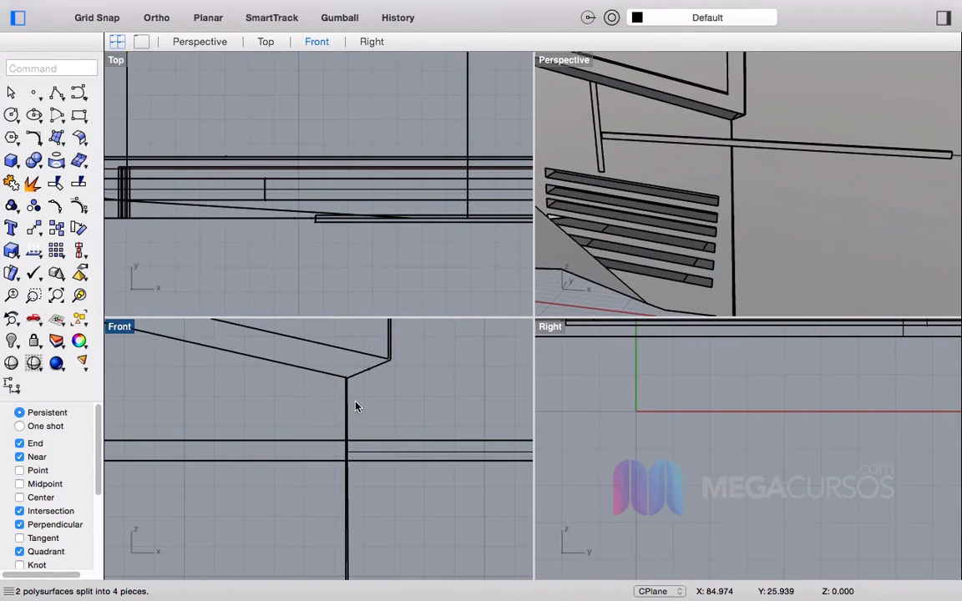
# Step: Delete the excess pieces of the horizontal strips that extend past the middle body over the rear section
pyautogui.click(399, 457)
pyautogui.press('Delete')
pyautogui.scroll(4, 684, 161)
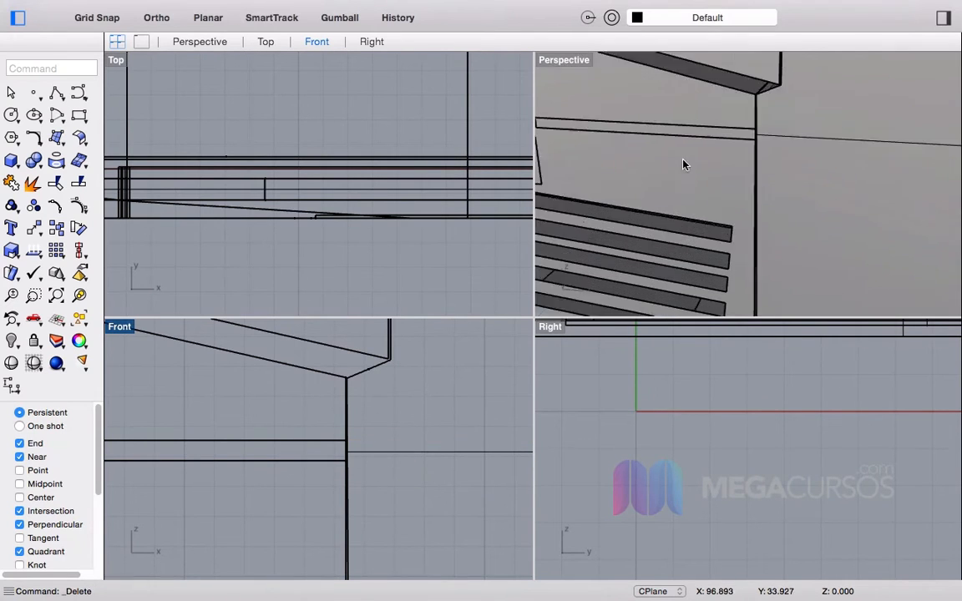
pyautogui.click(711, 125)
pyautogui.press('Escape')
pyautogui.scroll(-5, 669, 195)
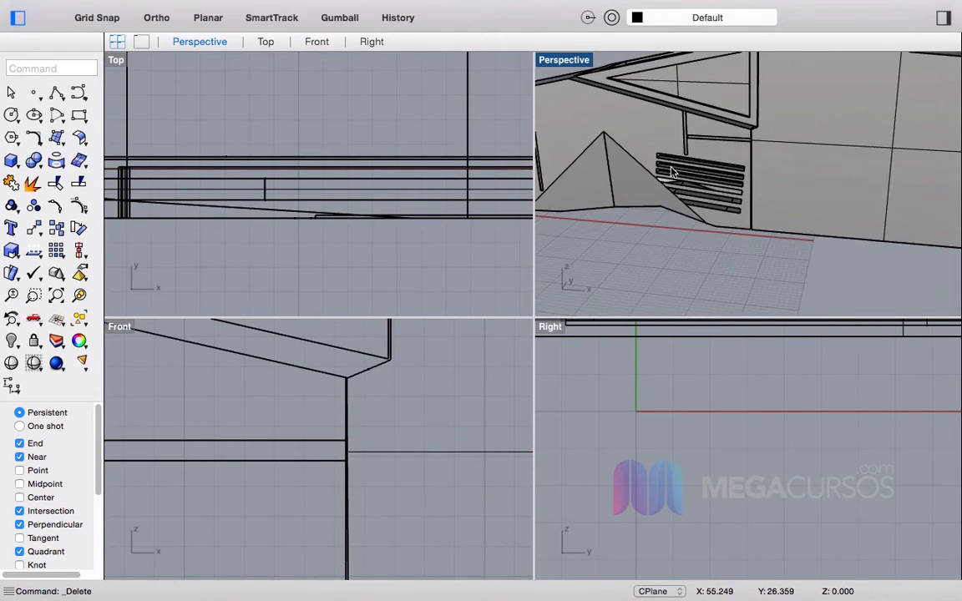
pyautogui.click(330, 449)
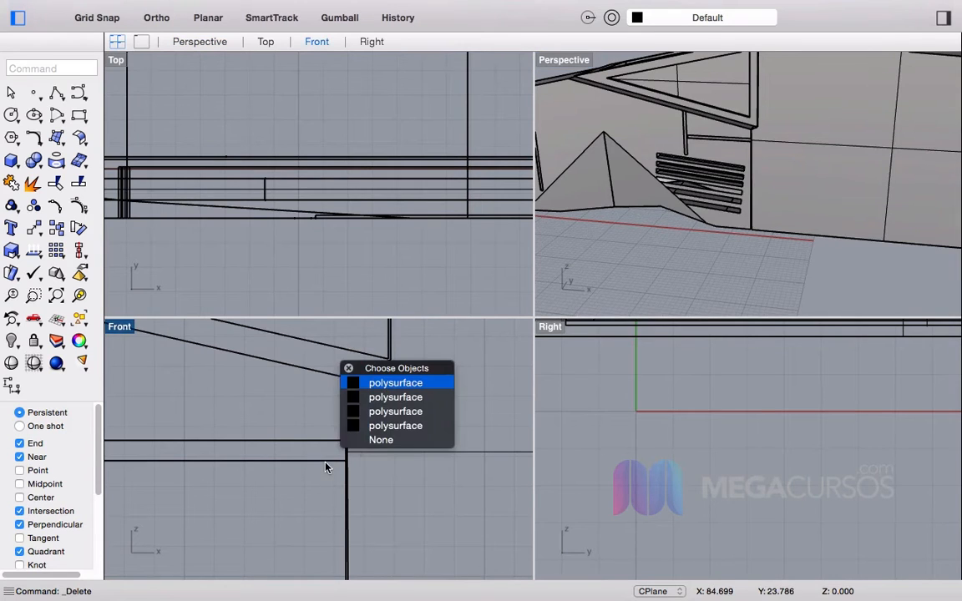
pyautogui.click(380, 398)
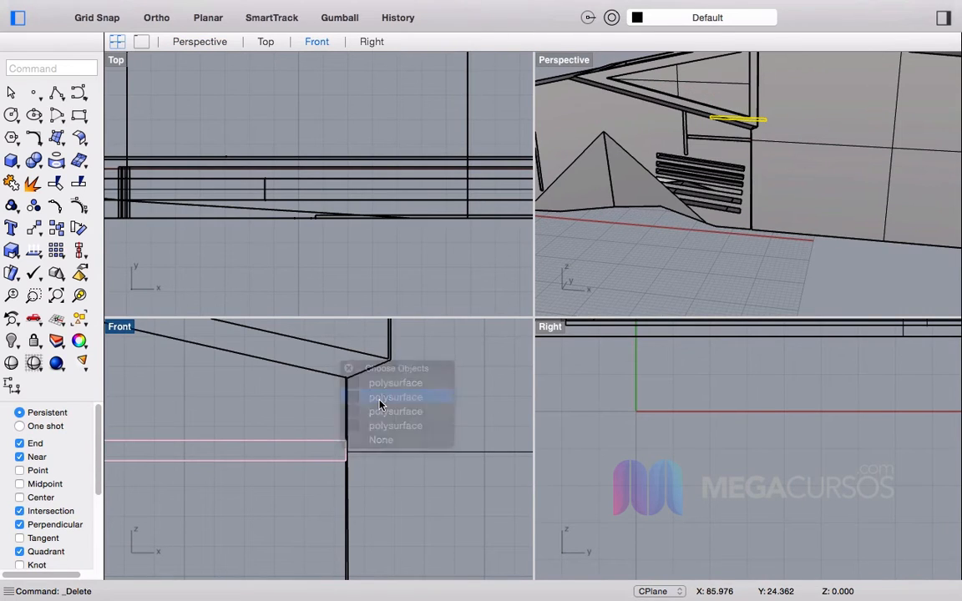
pyautogui.write('Split')
pyautogui.press('Return')
pyautogui.press('Return')
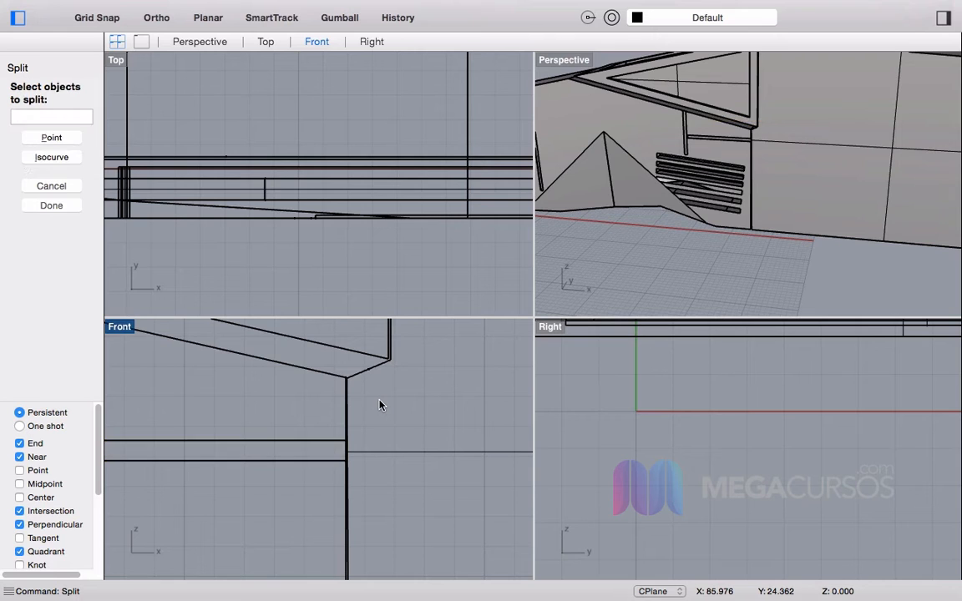
pyautogui.click(323, 458)
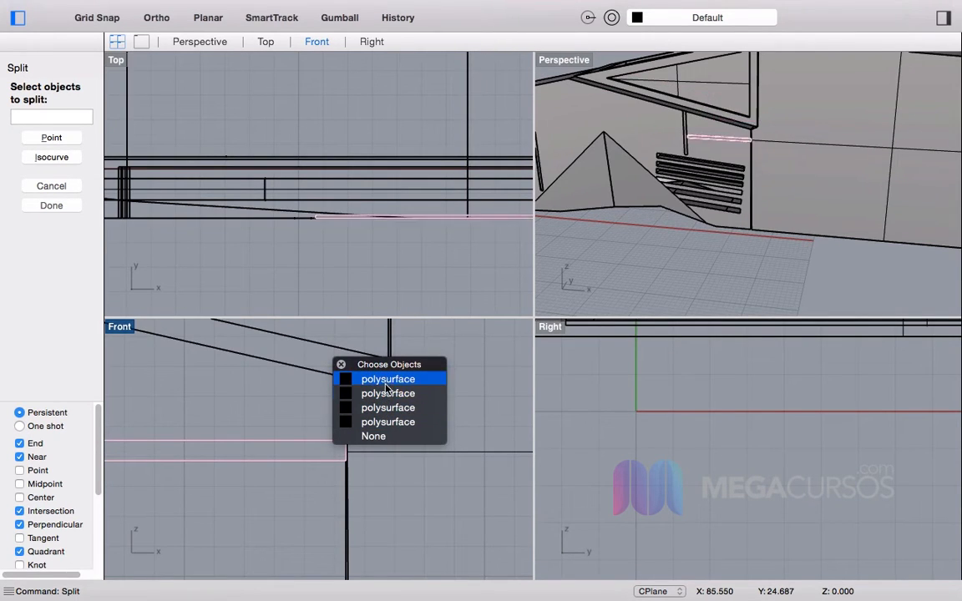
pyautogui.click(599, 267)
pyautogui.moveTo(599, 266); pyautogui.dragTo(821, 190, button='right')
pyautogui.scroll(5, 820, 191)
pyautogui.click(680, 90)
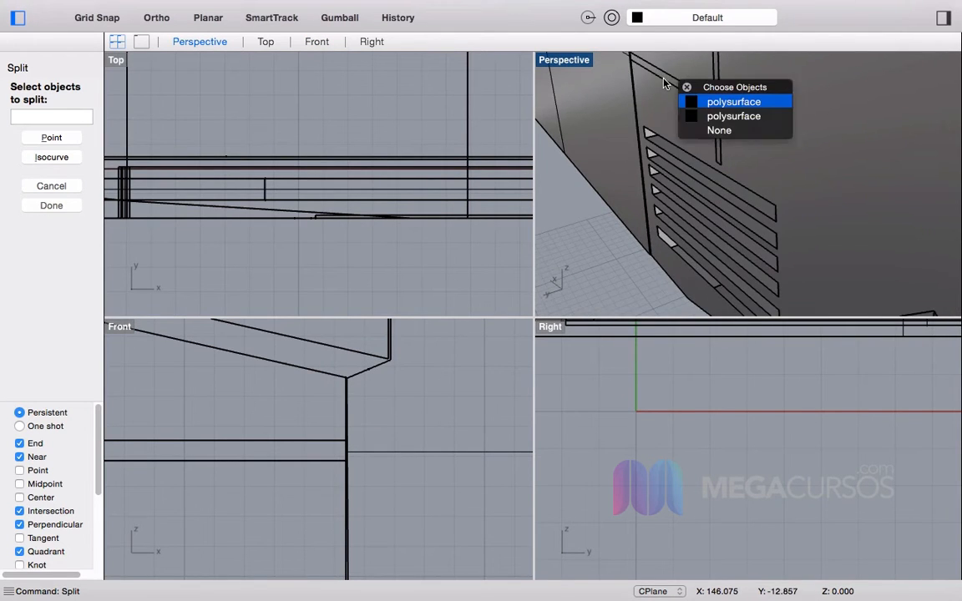
pyautogui.click(719, 103)
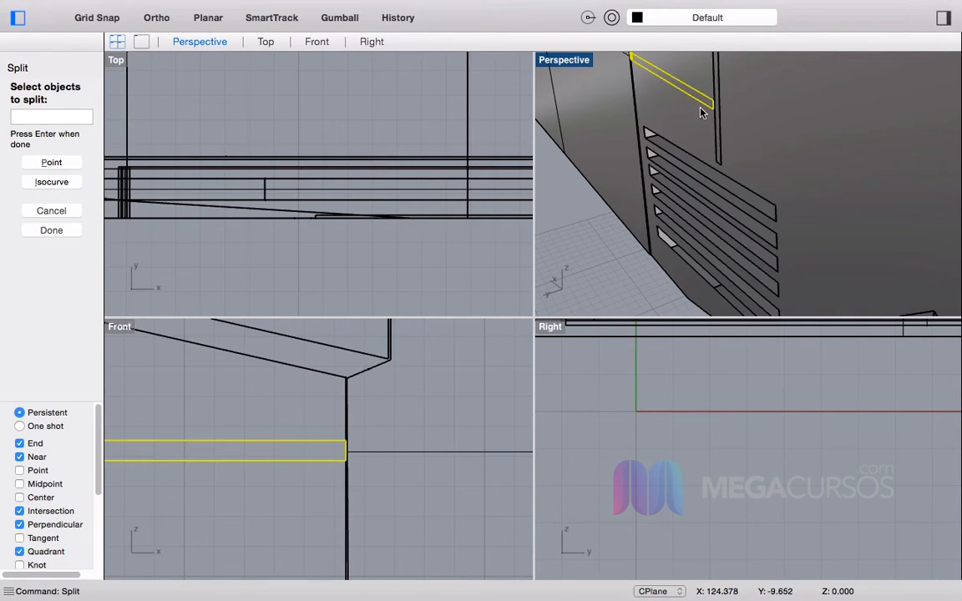
pyautogui.scroll(6, 720, 110)
pyautogui.click(721, 122)
pyautogui.click(725, 159)
pyautogui.click(734, 150)
pyautogui.scroll(-5, 615, 250)
pyautogui.press('Escape')
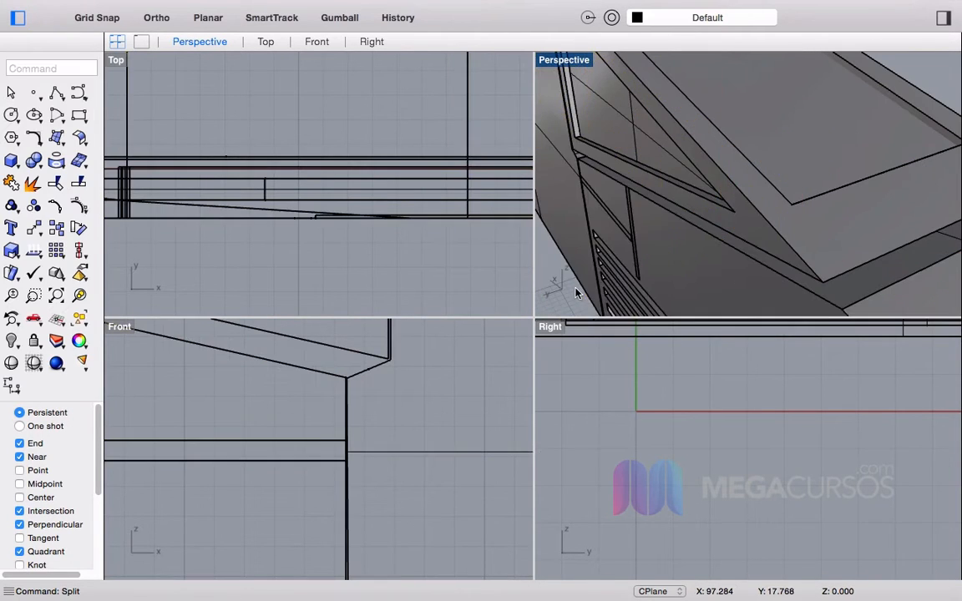
# Step: Delete the leftover horizontal strip piece above the vents on the far side of the middle body
pyautogui.scroll(5, 645, 191)
pyautogui.scroll(-5, 709, 158)
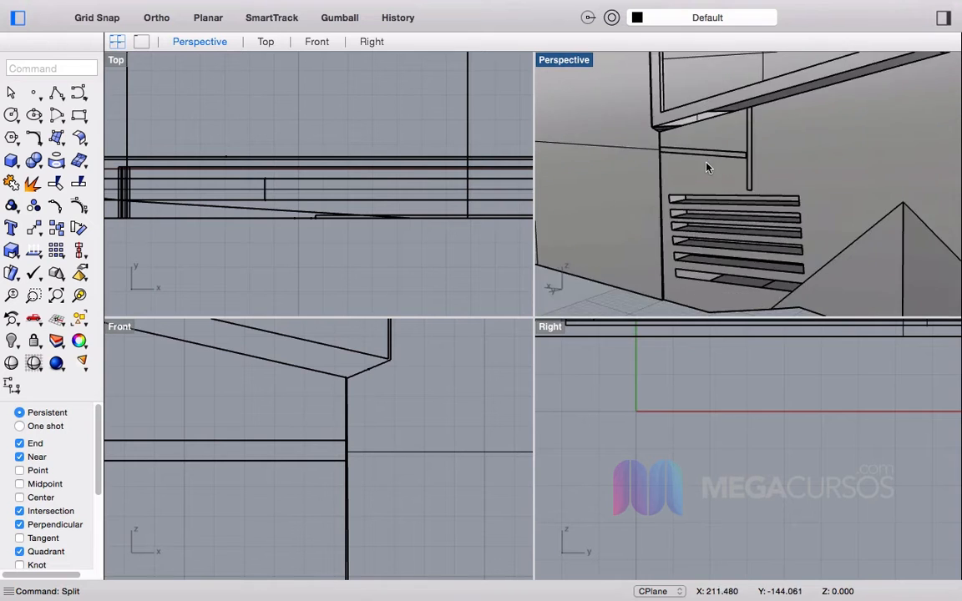
pyautogui.scroll(3, 712, 151)
pyautogui.click(715, 146)
pyautogui.click(752, 163)
pyautogui.press('Delete')
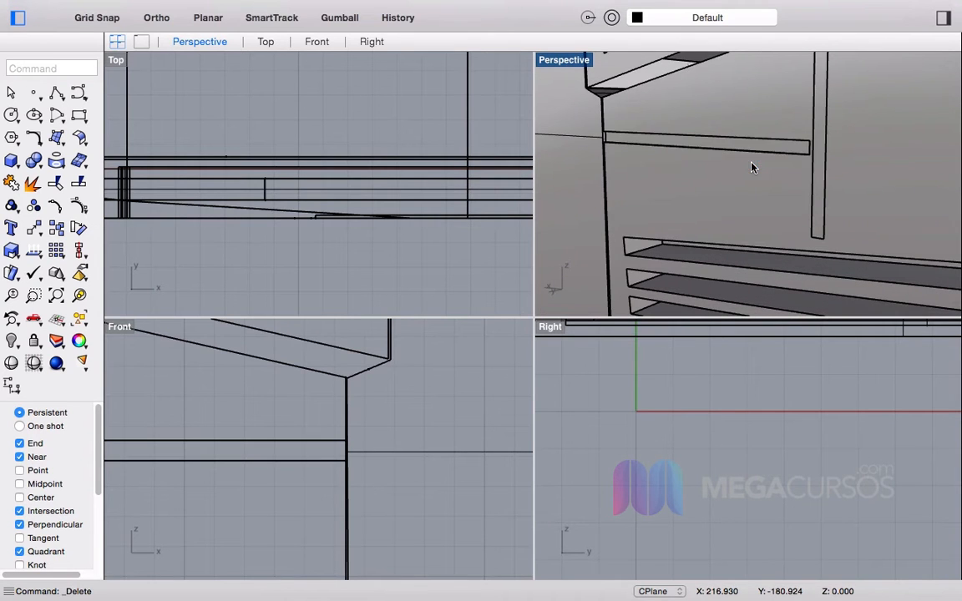
# Step: Examine the whole body with its panel-line grooves and compare it with the reference spaceship render
pyautogui.scroll(-5, 722, 168)
pyautogui.moveTo(722, 168)
pyautogui.mouseDown(button='right')
pyautogui.moveTo(770, 183)
pyautogui.moveTo(777, 152)
pyautogui.moveTo(724, 155)
pyautogui.moveTo(720, 177)
pyautogui.mouseUp(button='right')
pyautogui.scroll(-5, 777, 153)
pyautogui.moveTo(818, 103); pyautogui.dragTo(823, 140, button='right')
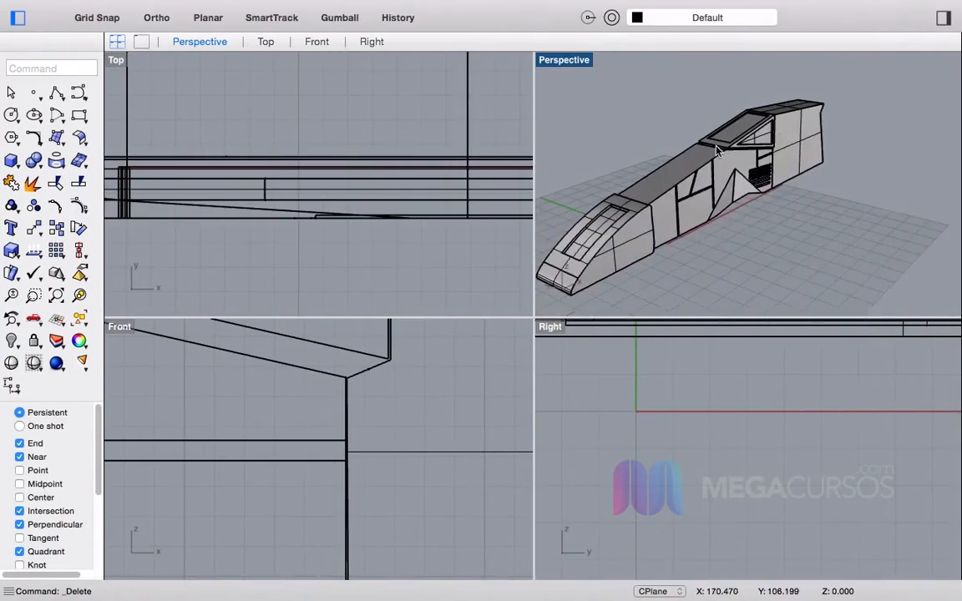
pyautogui.scroll(5, 644, 131)
pyautogui.moveTo(658, 125)
pyautogui.mouseDown(button='right')
pyautogui.moveTo(695, 149)
pyautogui.moveTo(653, 135)
pyautogui.mouseUp(button='right')
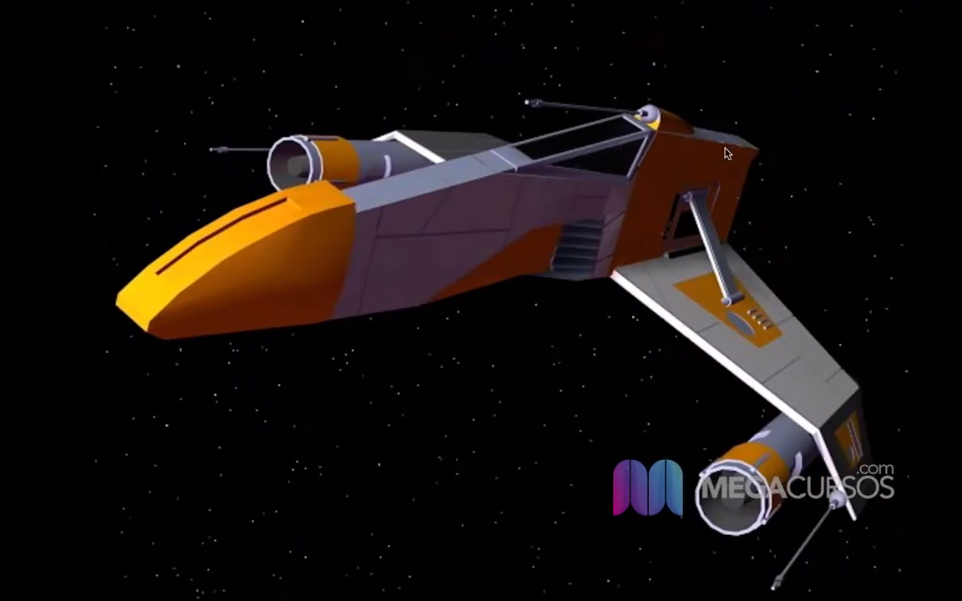
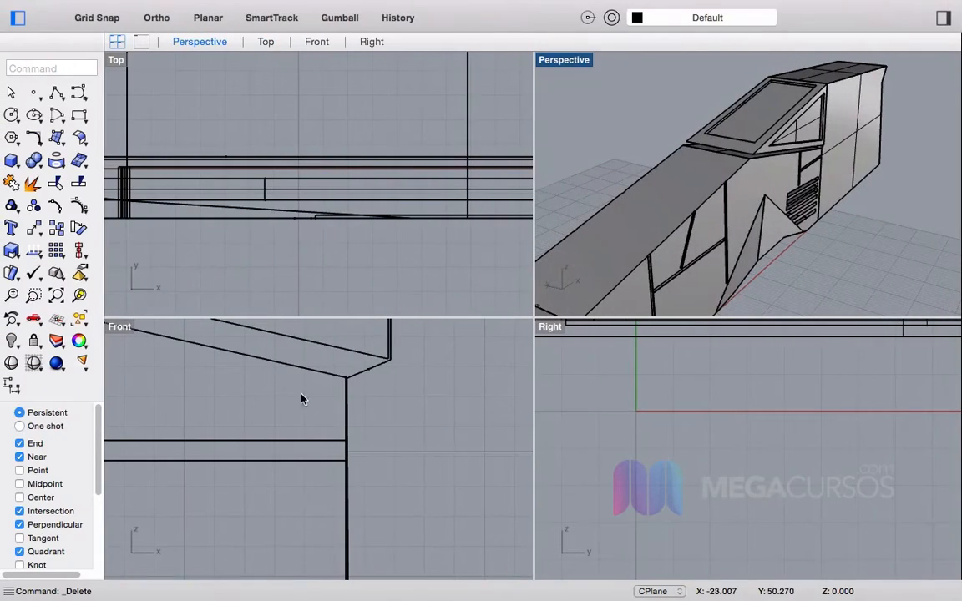
# Step: Create a small cylinder centred on the rear body's top edge in the front view, extending crosswise over the body
pyautogui.scroll(-5, 302, 397)
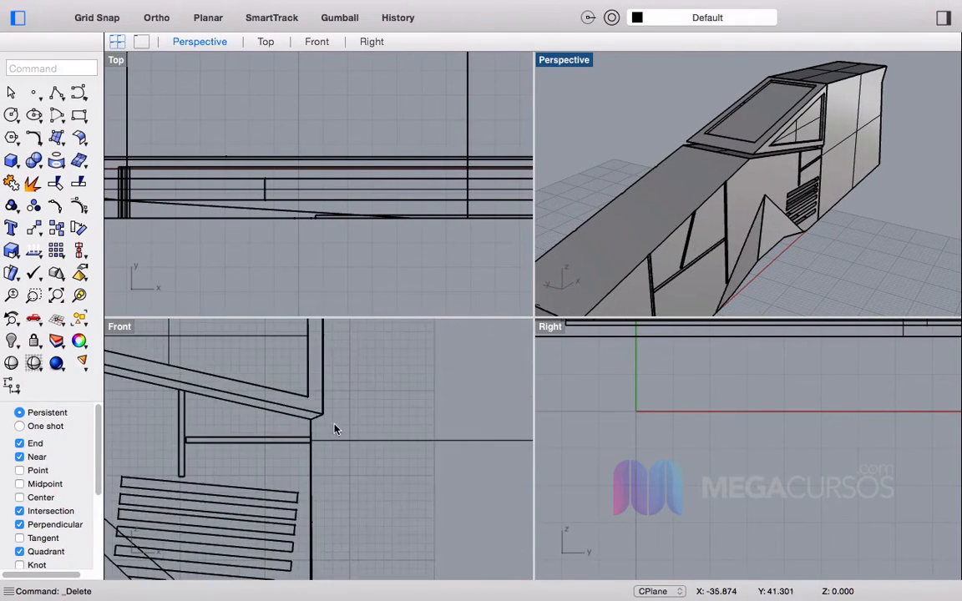
pyautogui.scroll(6, 376, 413)
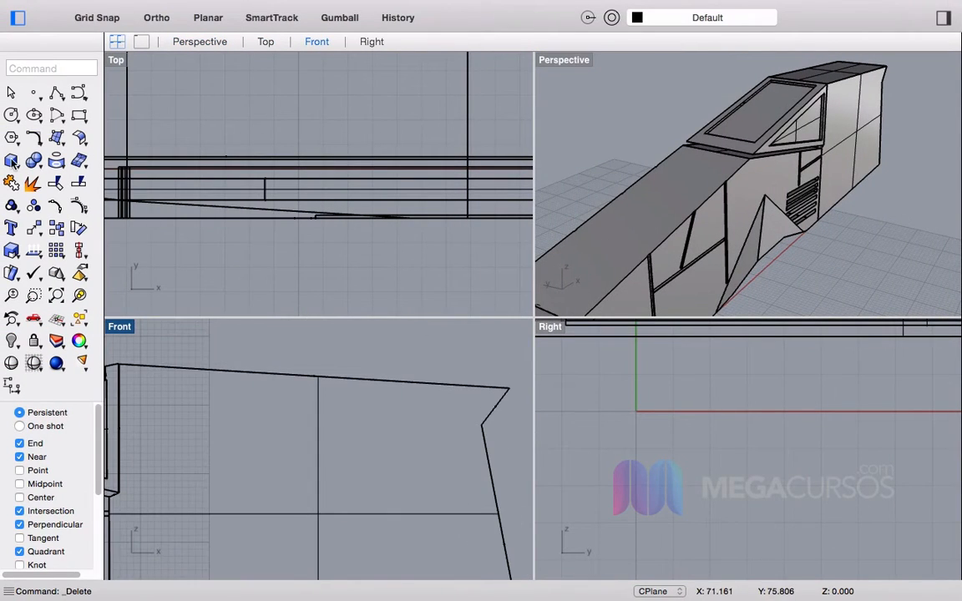
pyautogui.click(11, 160)
pyautogui.moveTo(37, 173)
pyautogui.click(67, 182)
pyautogui.scroll(3, 373, 365)
pyautogui.click(372, 368)
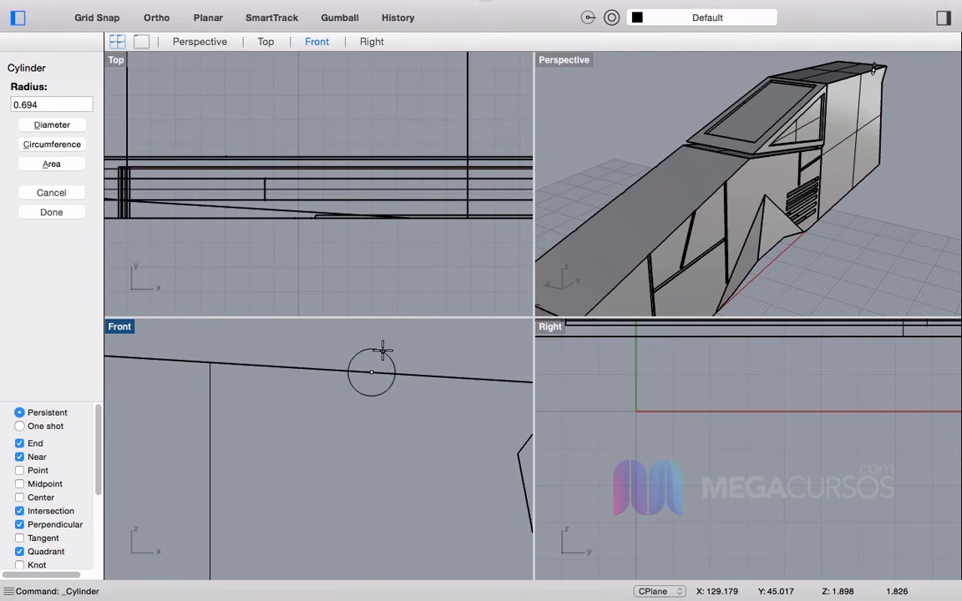
pyautogui.click(377, 354)
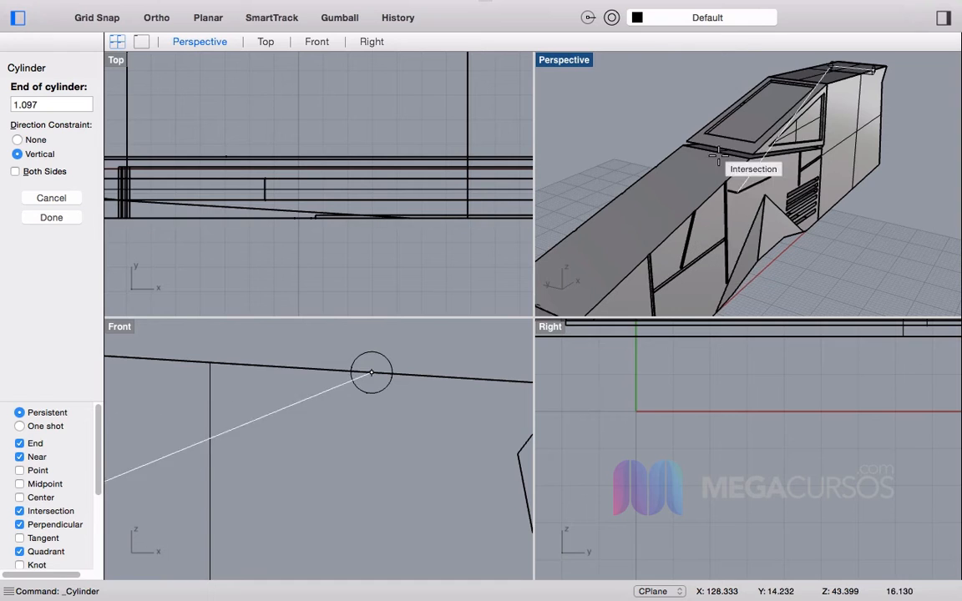
pyautogui.click(732, 57)
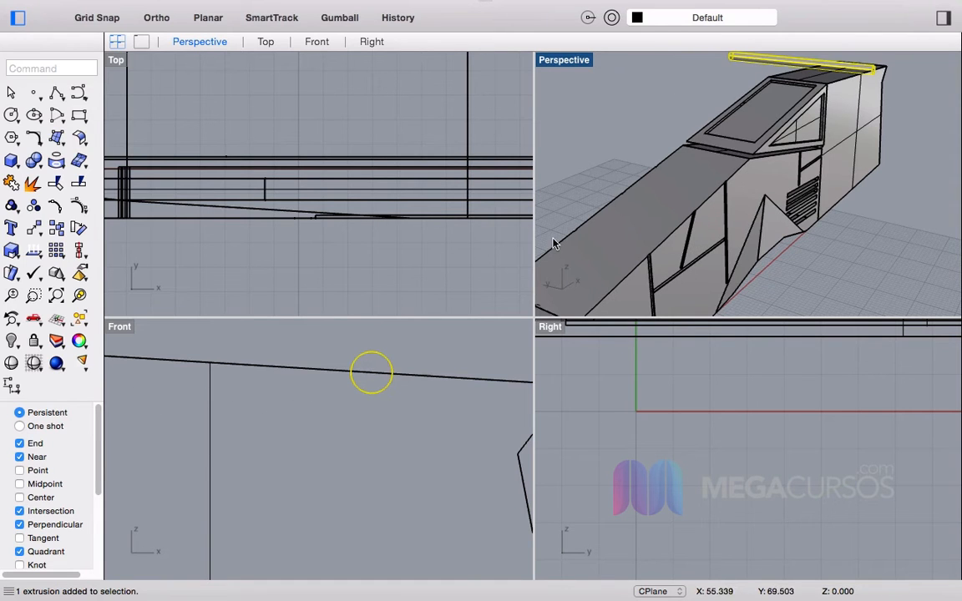
# Step: Place a copy of the crosswise cylinder a short distance behind the original near the rear body's back end
pyautogui.scroll(-5, 387, 374)
pyautogui.scroll(-3, 305, 211)
pyautogui.scroll(-3, 352, 175)
pyautogui.scroll(3, 444, 138)
pyautogui.moveTo(439, 124); pyautogui.dragTo(477, 150)
# Step: Select both crosswise cylinders and move them together toward the front along the rear body's top edge
pyautogui.moveTo(835, 137); pyautogui.dragTo(708, 113, button='right')
pyautogui.scroll(-5, 714, 114)
pyautogui.scroll(7, 873, 109)
pyautogui.scroll(6, 802, 95)
pyautogui.moveTo(801, 95); pyautogui.dragTo(746, 79, button='right')
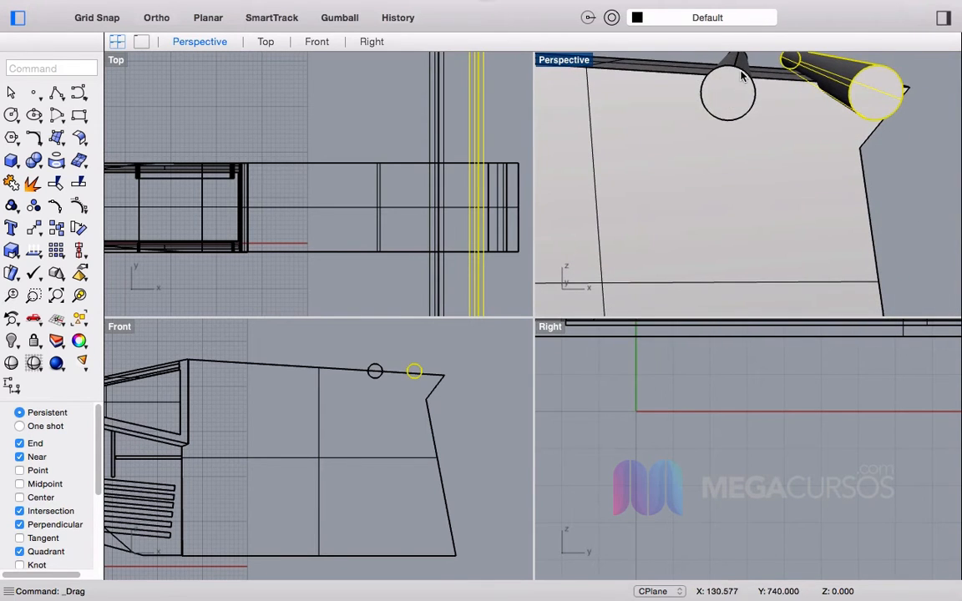
pyautogui.keyDown('shift'); pyautogui.click(743, 74); pyautogui.keyUp('shift')
pyautogui.scroll(10, 416, 381)
pyautogui.moveTo(377, 385); pyautogui.dragTo(269, 380)
# Step: Rotate both cylinders about 3 degrees clockwise in the front view to align the pair with the sloping top edge
pyautogui.write('Rotate')
pyautogui.press('Return')
pyautogui.scroll(2, 375, 362)
pyautogui.click(174, 398)
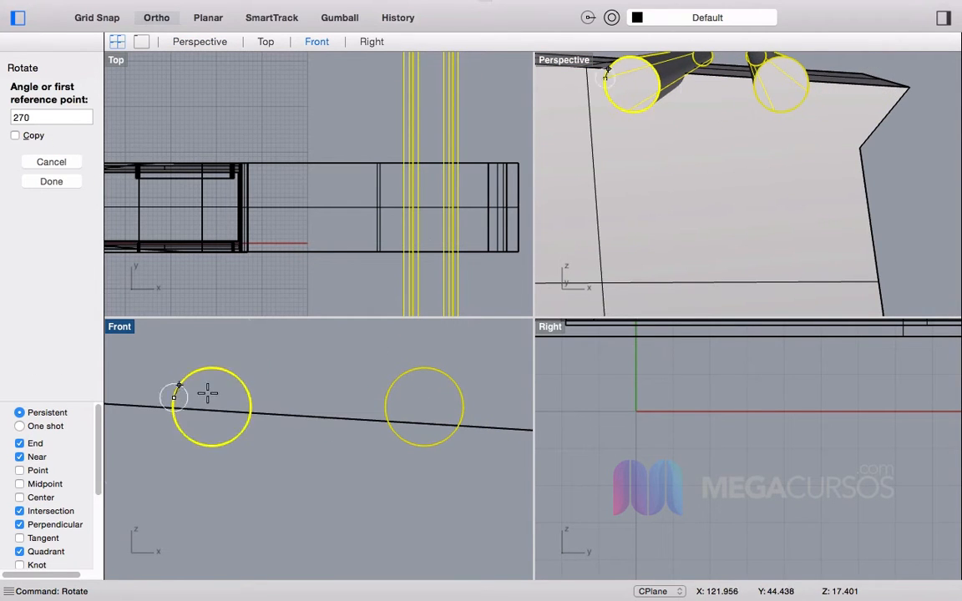
pyautogui.click(507, 387)
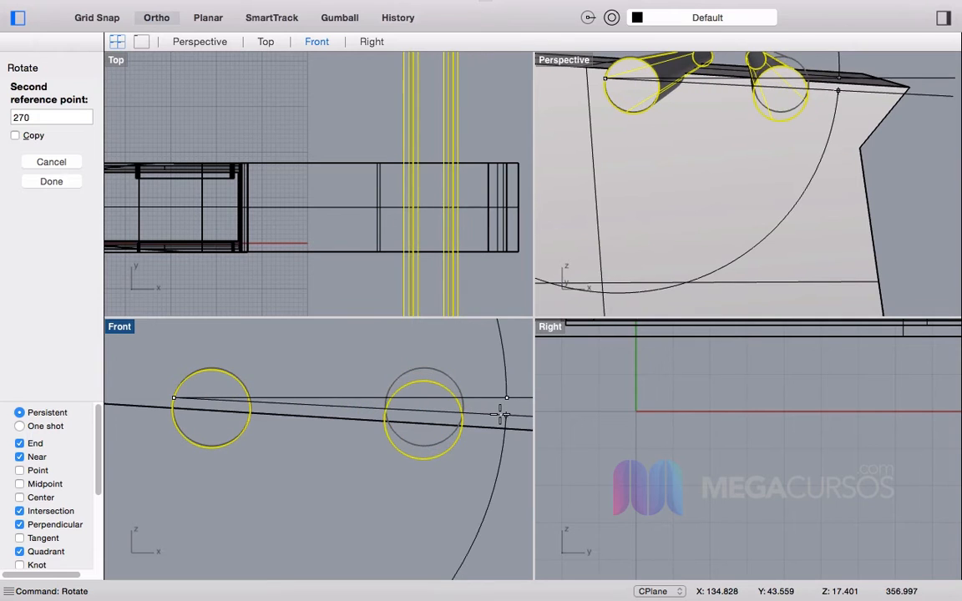
pyautogui.click(500, 412)
pyautogui.click(414, 388)
pyautogui.scroll(-6, 409, 388)
pyautogui.moveTo(353, 393); pyautogui.dragTo(445, 407, button='right')
pyautogui.scroll(3, 444, 407)
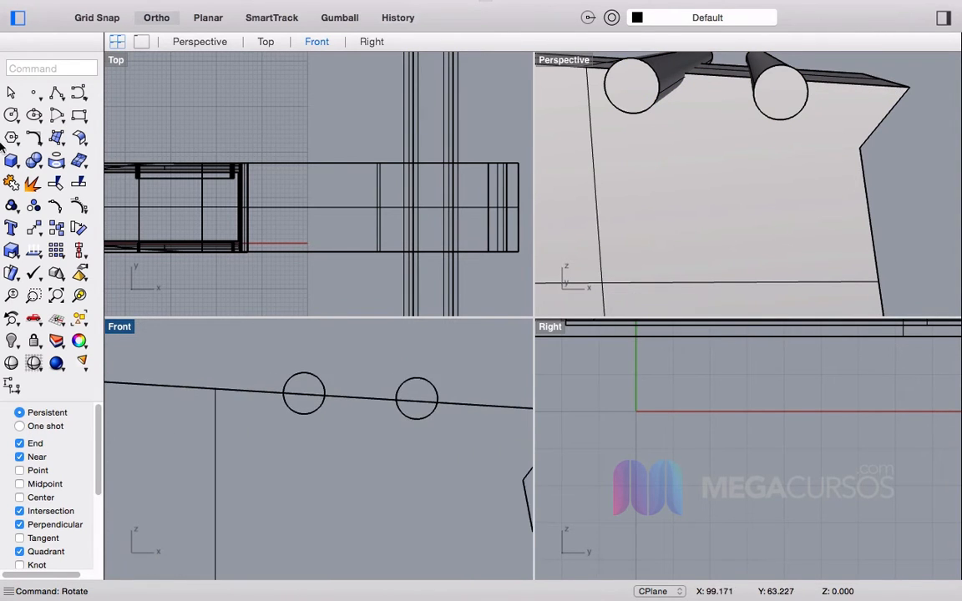
# Step: Try to split the rear body using the two crosswise cylinders as cutting objects
pyautogui.click(60, 185)
pyautogui.click(61, 192)
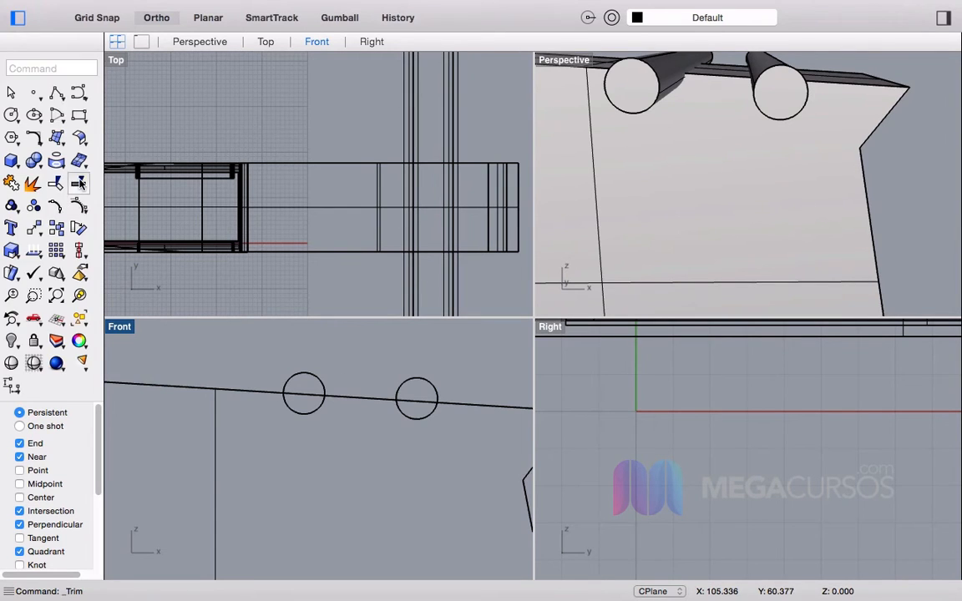
pyautogui.click(79, 183)
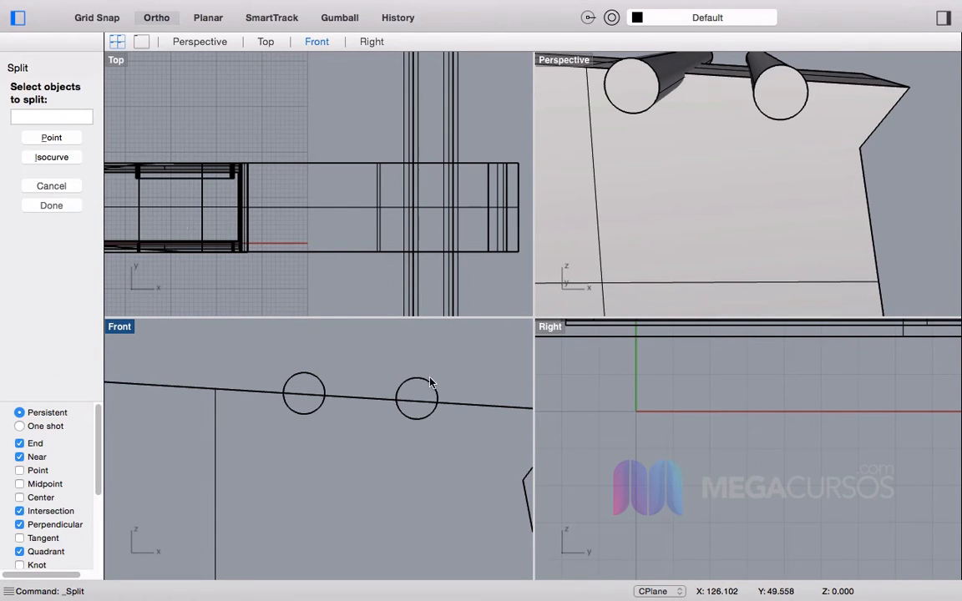
pyautogui.click(372, 395)
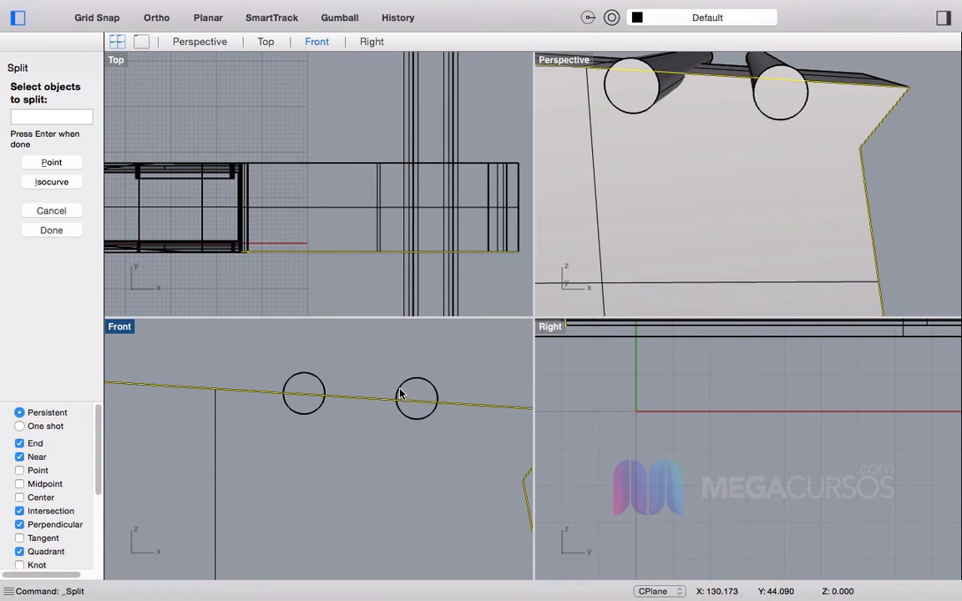
pyautogui.press('Return')
pyautogui.click(372, 397)
pyautogui.click(394, 420)
pyautogui.press('Return')
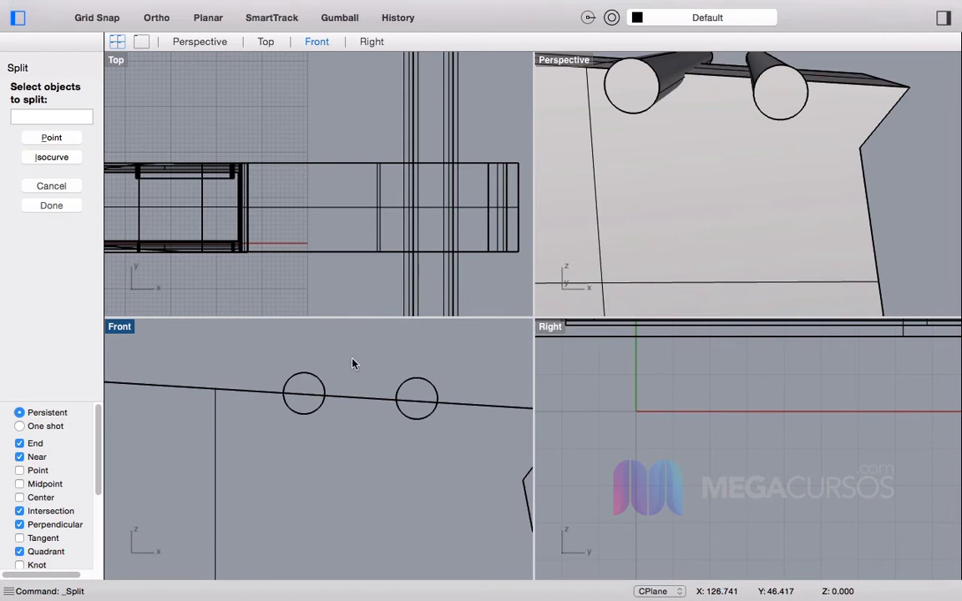
# Step: Split the rear body with only the front cylinder, and undo that split
pyautogui.click(345, 400)
pyautogui.press('Return')
pyautogui.click(305, 374)
pyautogui.press('Return')
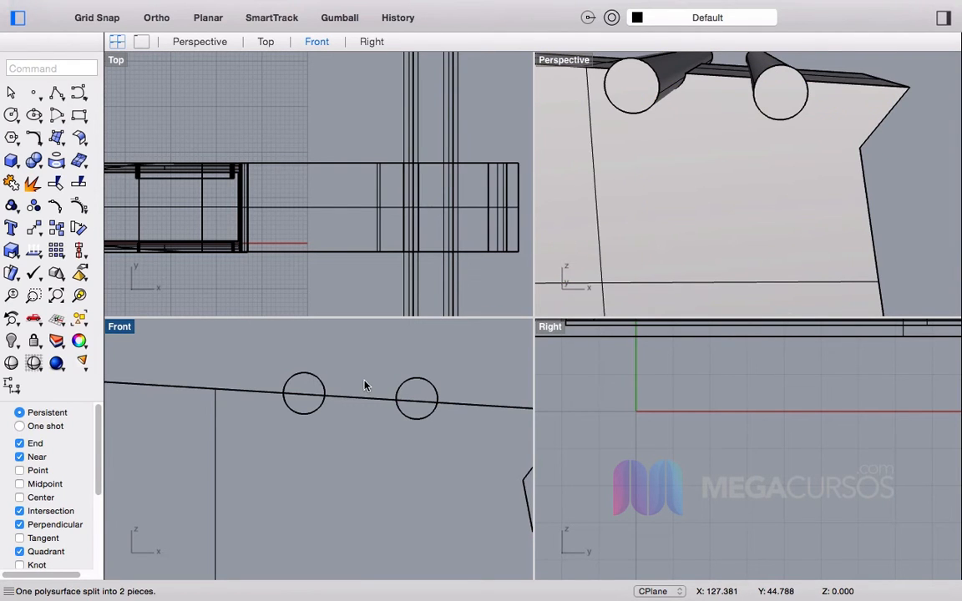
pyautogui.press('super+z')
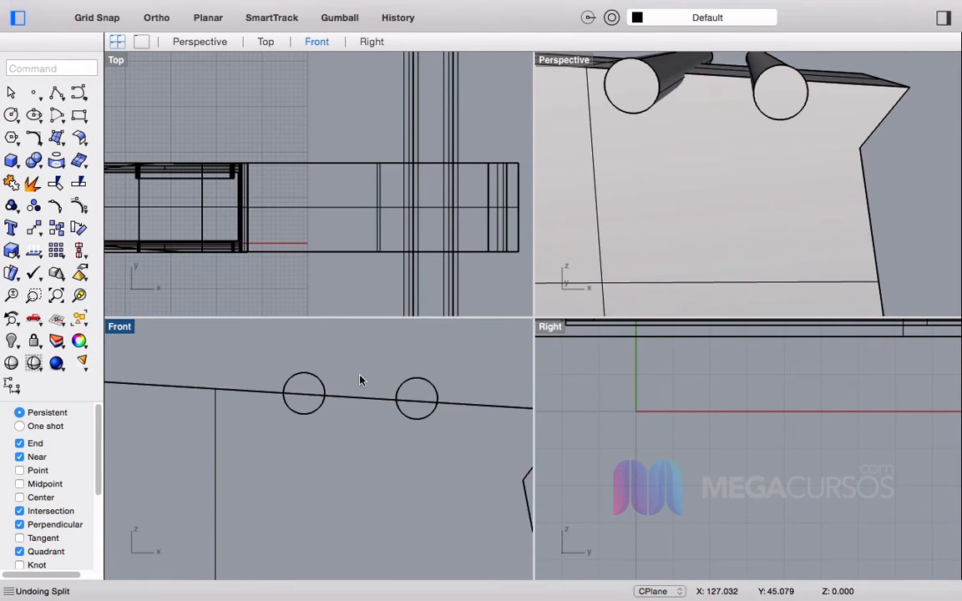
# Step: Split the rear body polysurface using both crosswise cylinders as cutting objects
pyautogui.press('Return')
pyautogui.click(352, 397)
pyautogui.press('Return')
pyautogui.moveTo(448, 362); pyautogui.dragTo(402, 381)
pyautogui.moveTo(344, 362); pyautogui.dragTo(303, 383)
pyautogui.press('Return')
# Step: Split the two crosswise cylinders using the rear body as the cutting object
pyautogui.press('Return')
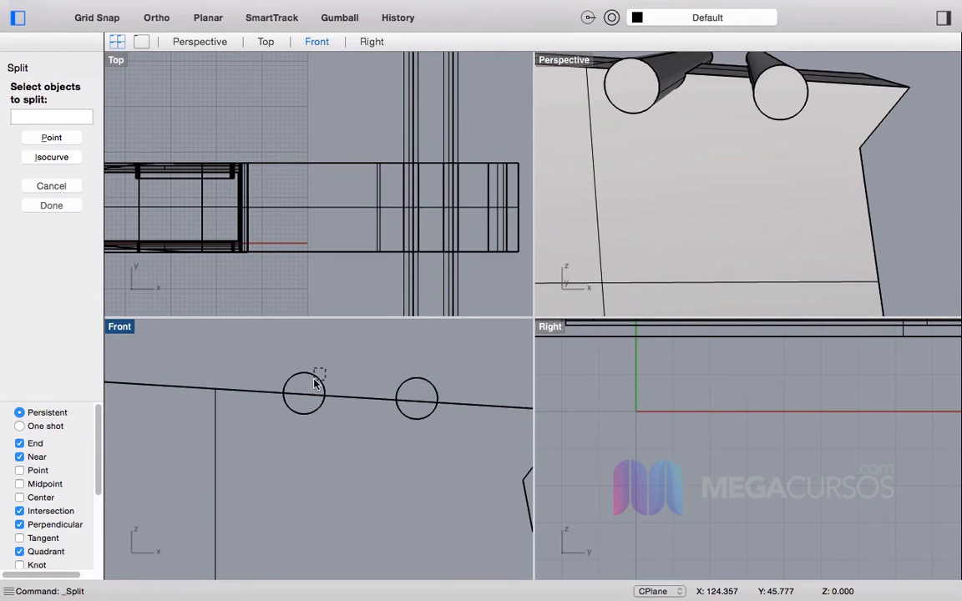
pyautogui.click(317, 378)
pyautogui.moveTo(421, 391); pyautogui.dragTo(420, 393)
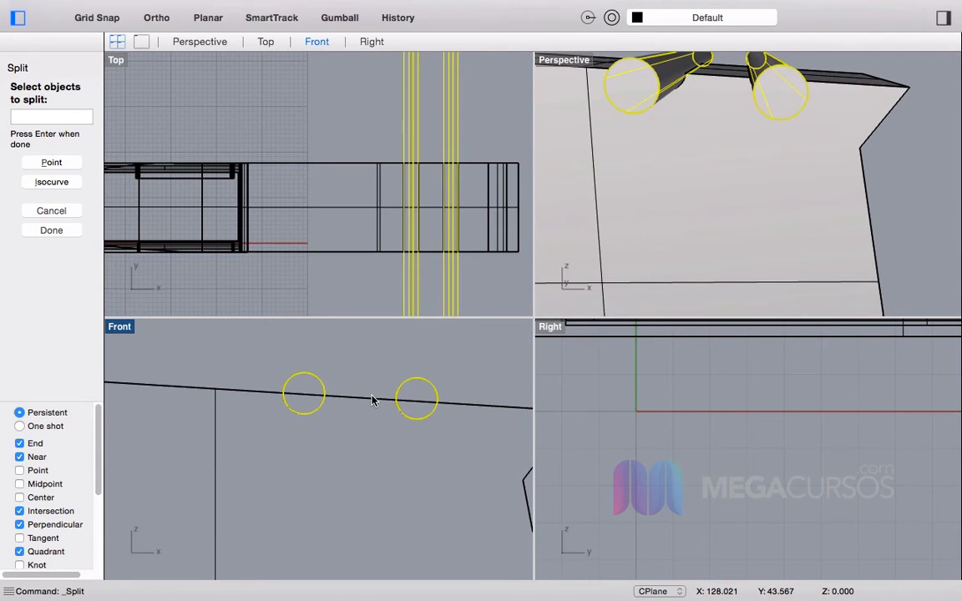
pyautogui.press('Return')
pyautogui.click(374, 400)
pyautogui.press('Return')
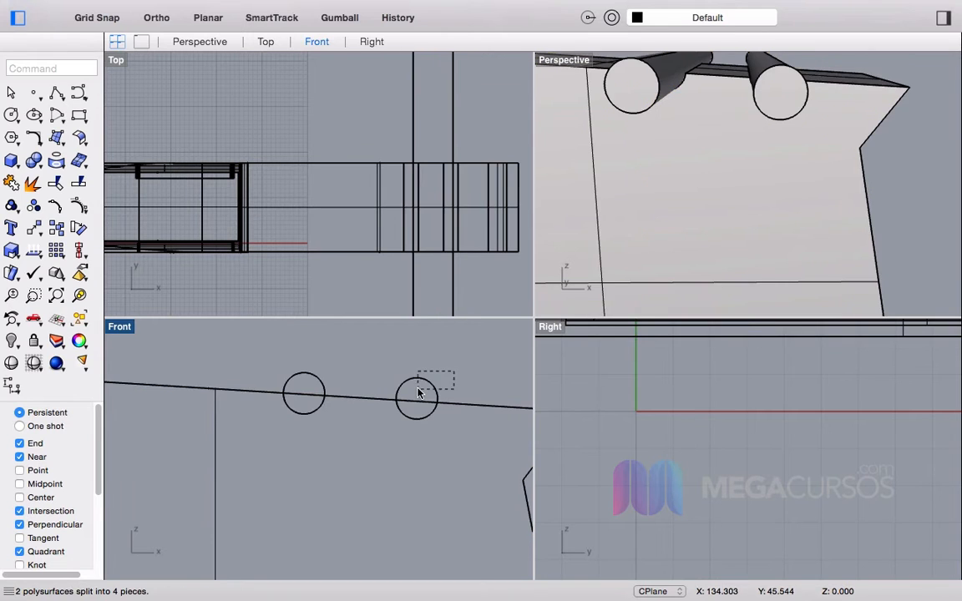
# Step: Delete the two cylinder pieces protruding above the rear body's top and the leftover body pieces filling the two rounded channels
pyautogui.moveTo(420, 392); pyautogui.dragTo(419, 394)
pyautogui.press('Delete')
pyautogui.click(309, 380)
pyautogui.press('Delete')
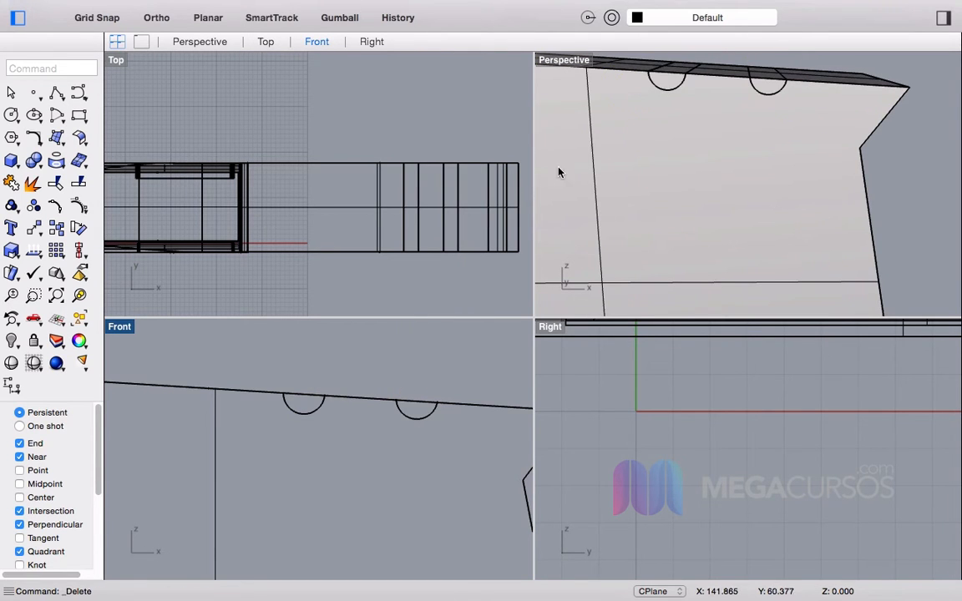
pyautogui.click(668, 78)
pyautogui.press('Delete')
pyautogui.click(764, 82)
pyautogui.press('Delete')
# Step: Draw an arc-cornered rounded rectangle in the Front view on the rear body's side, below the two channels
pyautogui.scroll(-8, 741, 116)
pyautogui.moveTo(700, 153); pyautogui.dragTo(760, 160, button='right')
pyautogui.scroll(-8, 823, 157)
pyautogui.scroll(8, 748, 152)
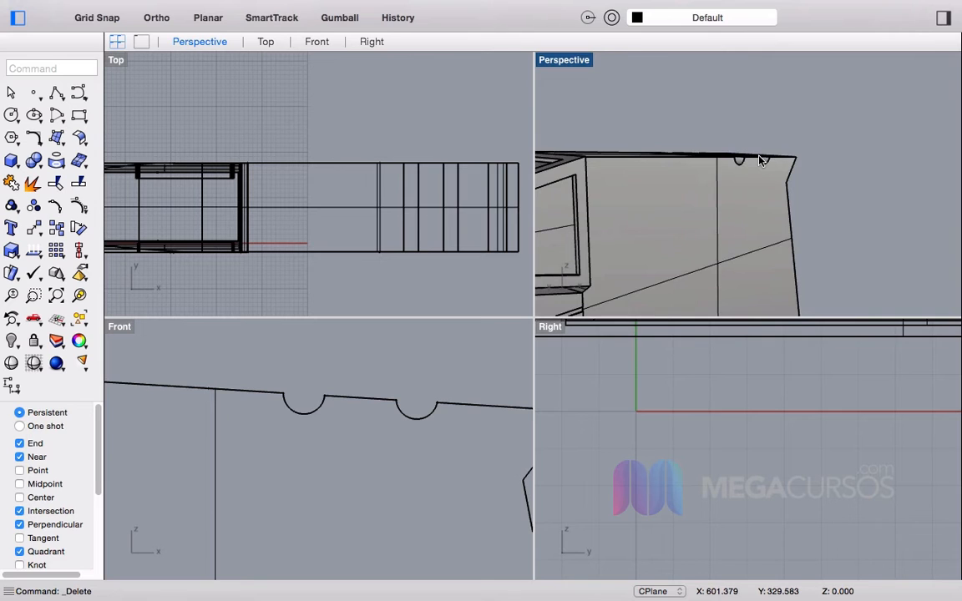
pyautogui.moveTo(727, 167); pyautogui.dragTo(792, 203, button='right')
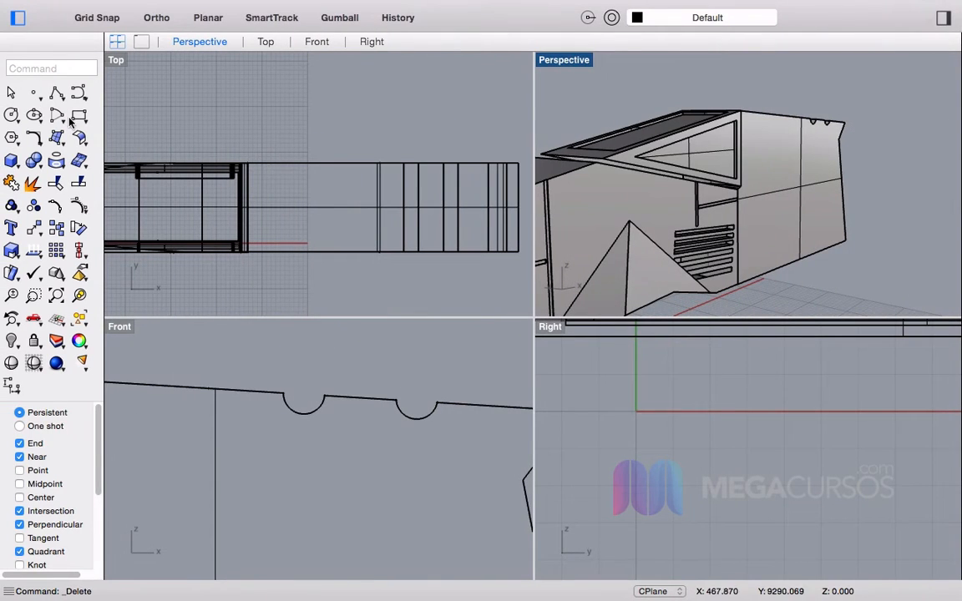
pyautogui.scroll(-5, 282, 437)
pyautogui.moveTo(283, 437); pyautogui.dragTo(355, 416, button='right')
pyautogui.click(79, 120)
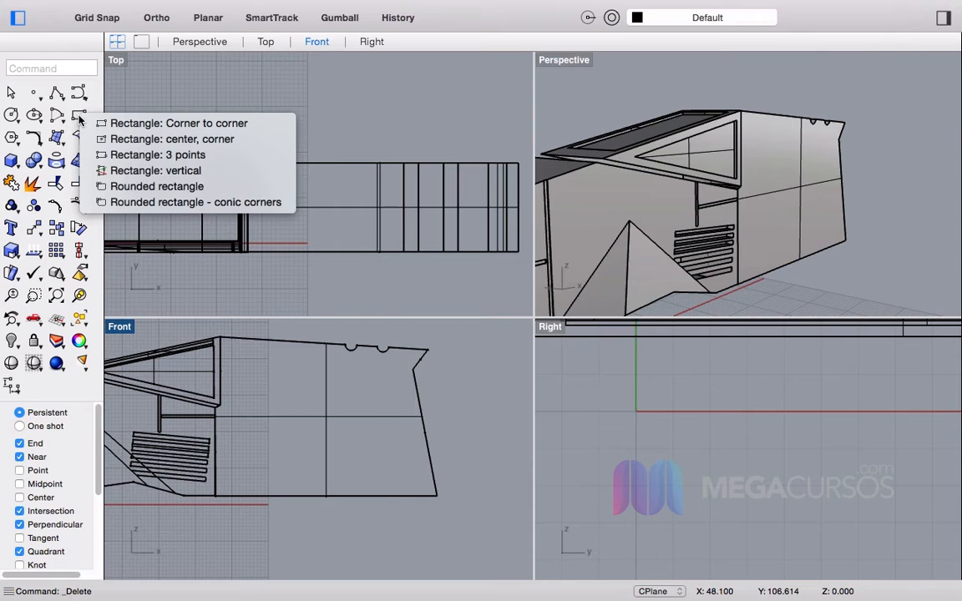
pyautogui.click(155, 193)
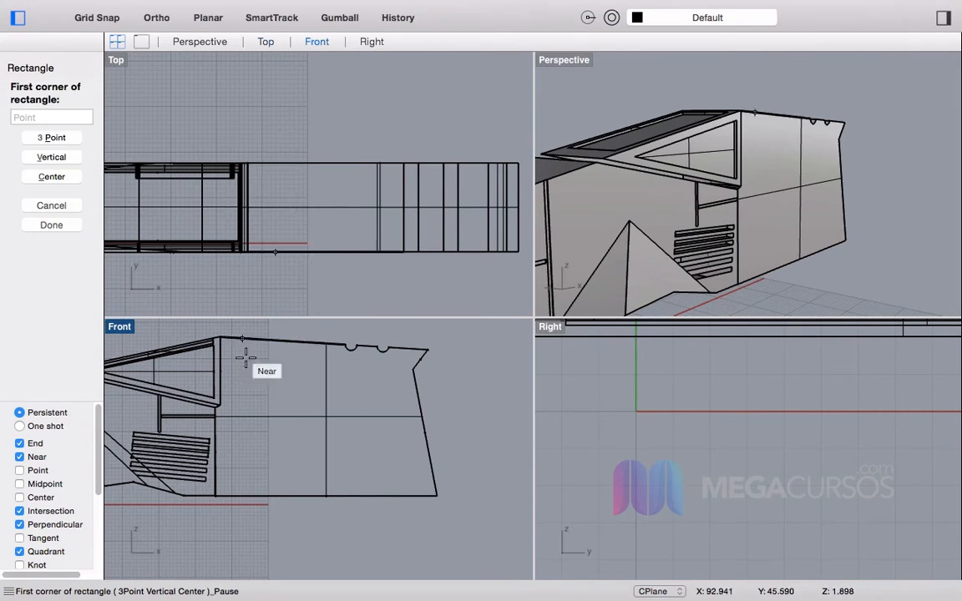
pyautogui.click(282, 384)
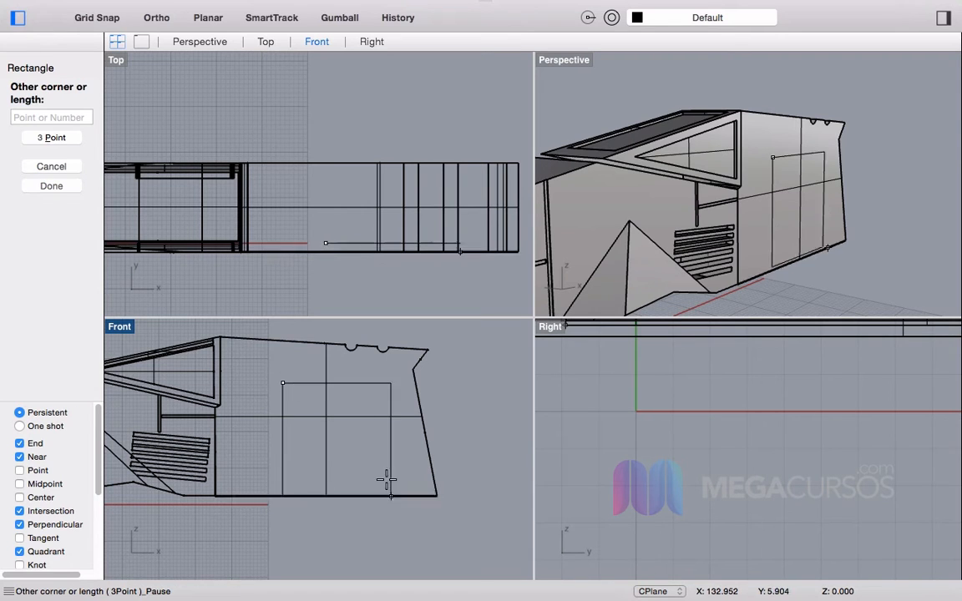
pyautogui.click(364, 463)
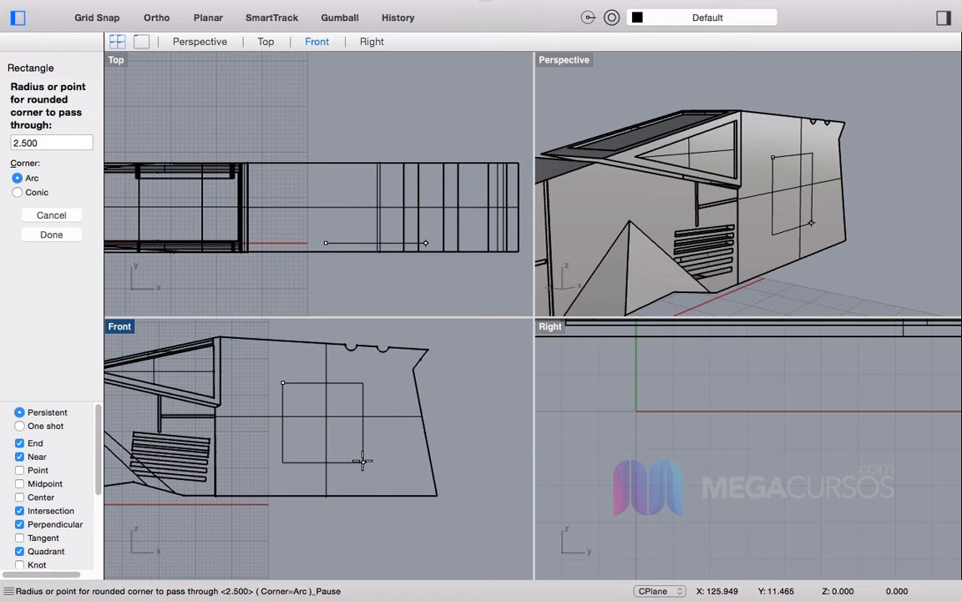
pyautogui.scroll(2, 362, 461)
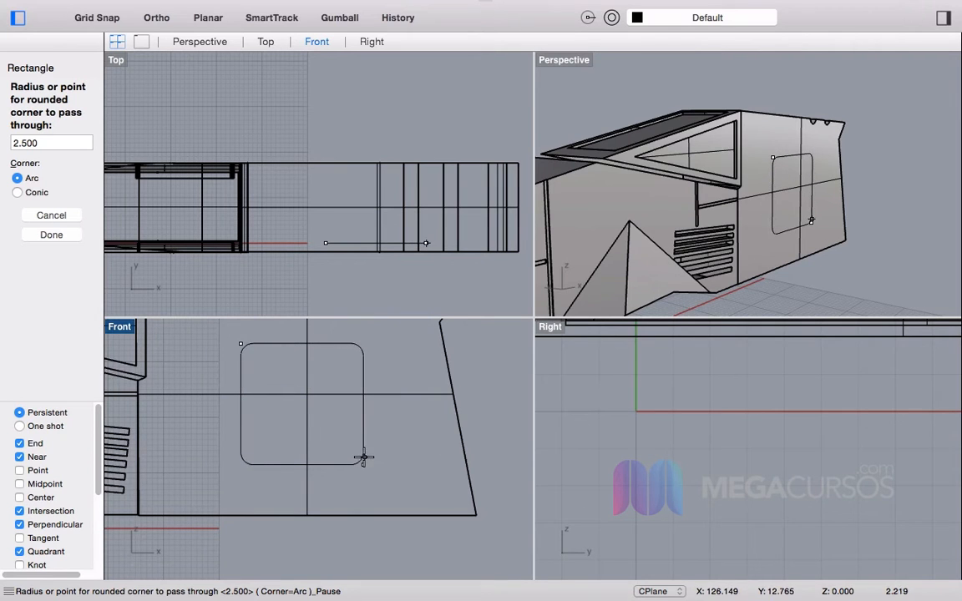
pyautogui.scroll(3, 368, 460)
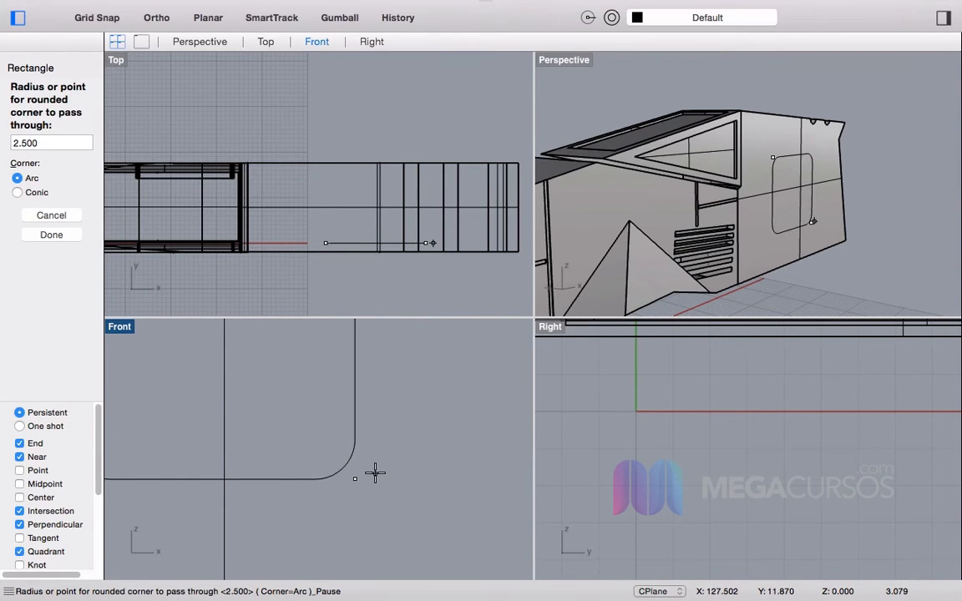
pyautogui.click(375, 473)
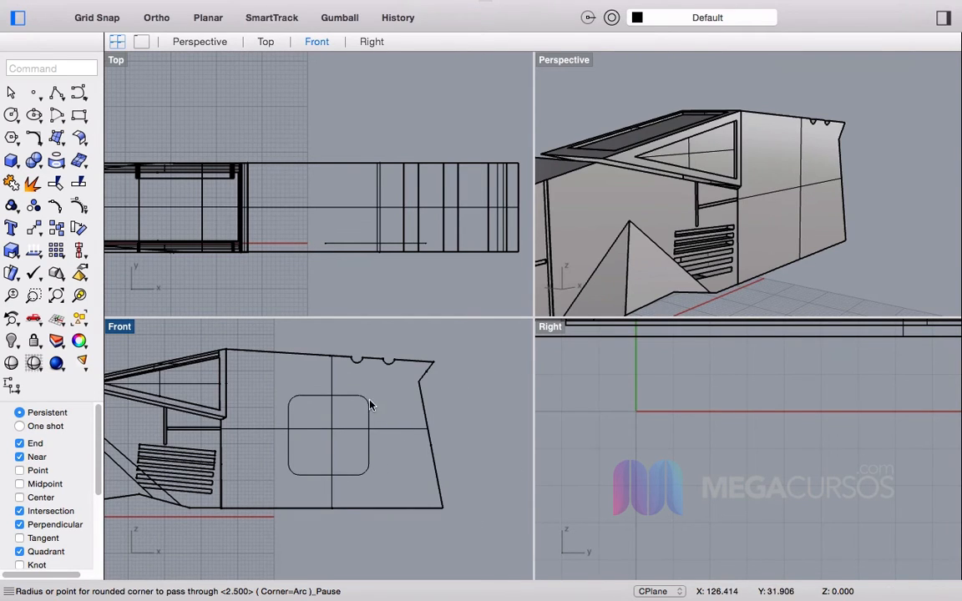
# Step: Move the rounded rectangle in the Top view to just inside the rear body's near side wall
pyautogui.click(370, 405)
pyautogui.scroll(5, 371, 242)
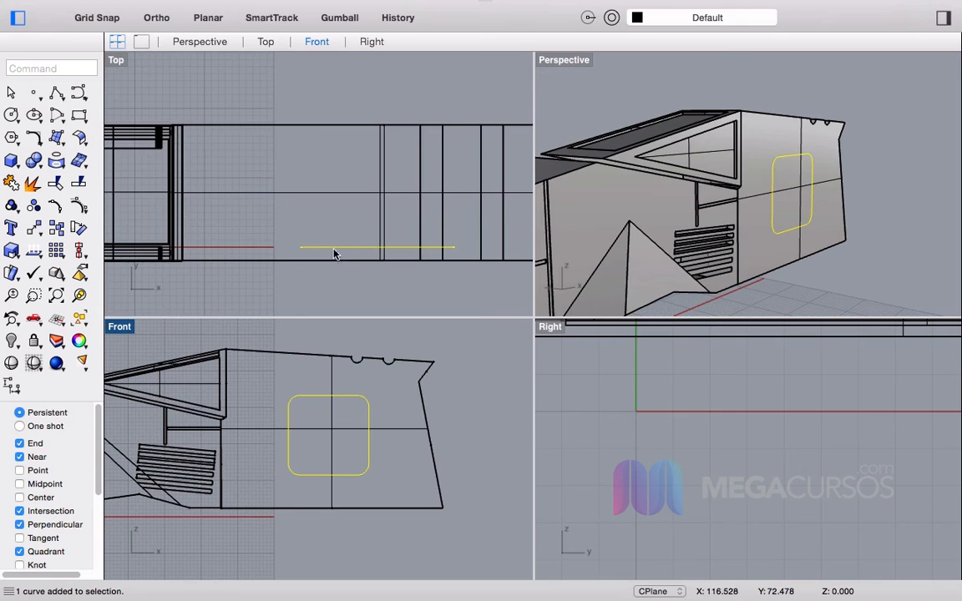
pyautogui.keyDown('shift'); pyautogui.moveTo(328, 251); pyautogui.dragTo(328, 251); pyautogui.keyUp('shift')
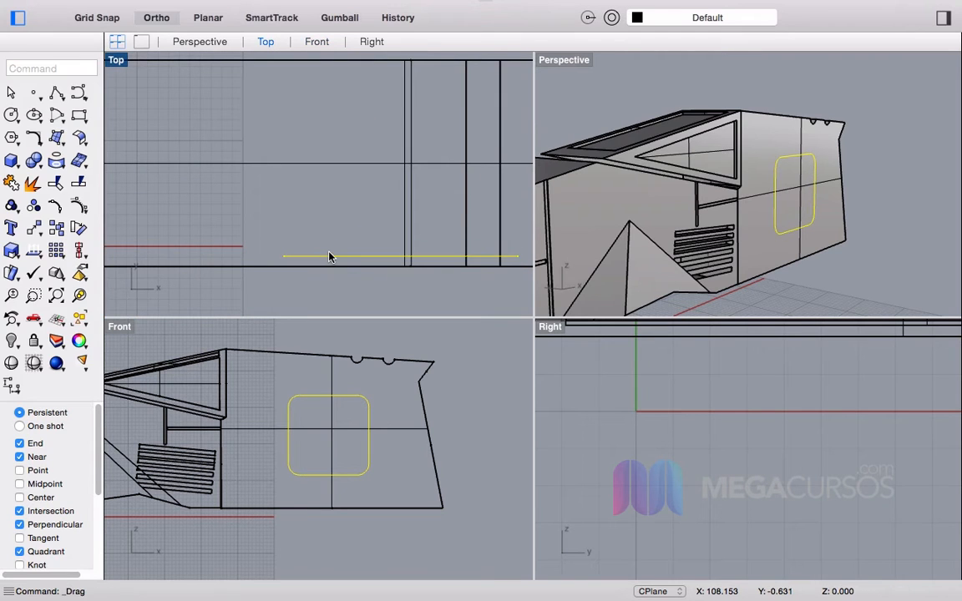
# Step: Extrude the rounded rectangle outward through the near side wall and cap the extrusion into a closed solid
pyautogui.write('ExtrudeCrv')
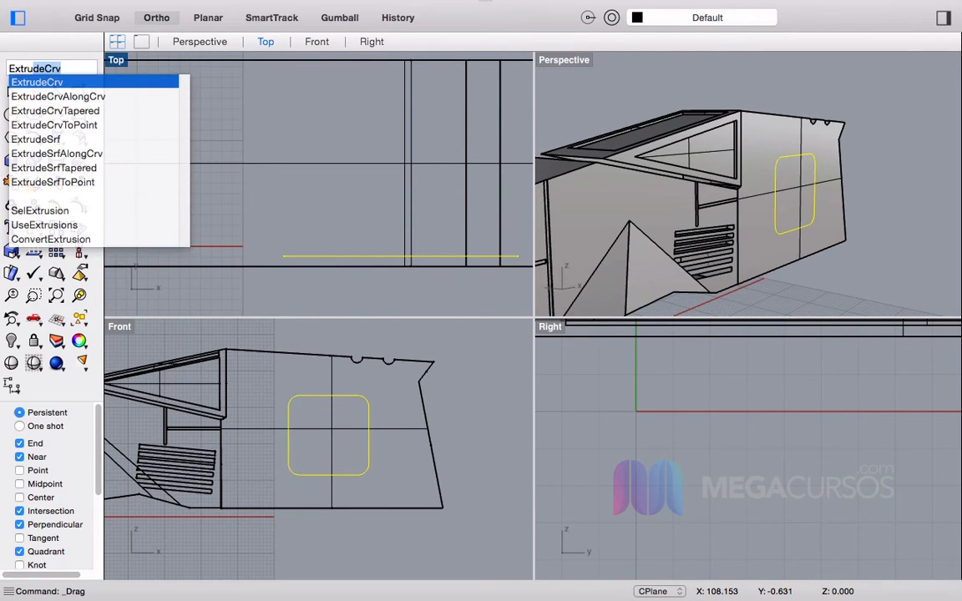
pyautogui.press('Return')
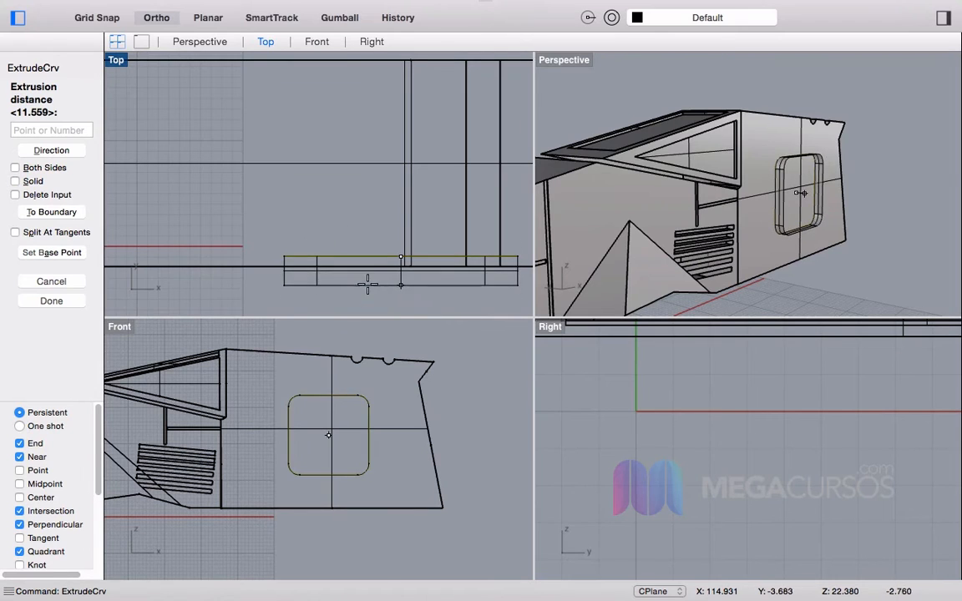
pyautogui.click(368, 284)
pyautogui.click(368, 280)
pyautogui.write('Cap')
pyautogui.press('Return')
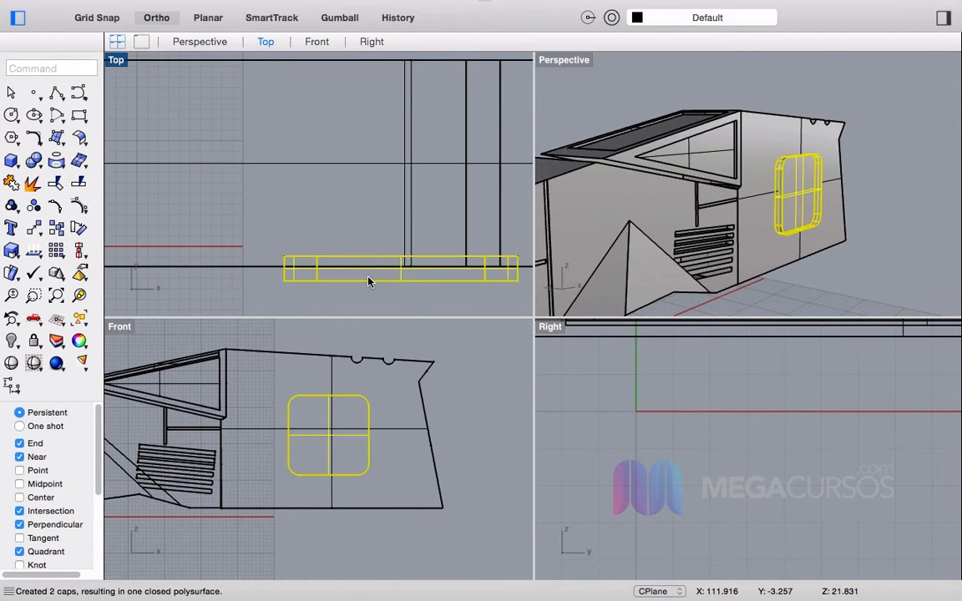
# Step: Place a copy of the rounded solid across the rear body's opposite side wall
pyautogui.scroll(-3, 368, 282)
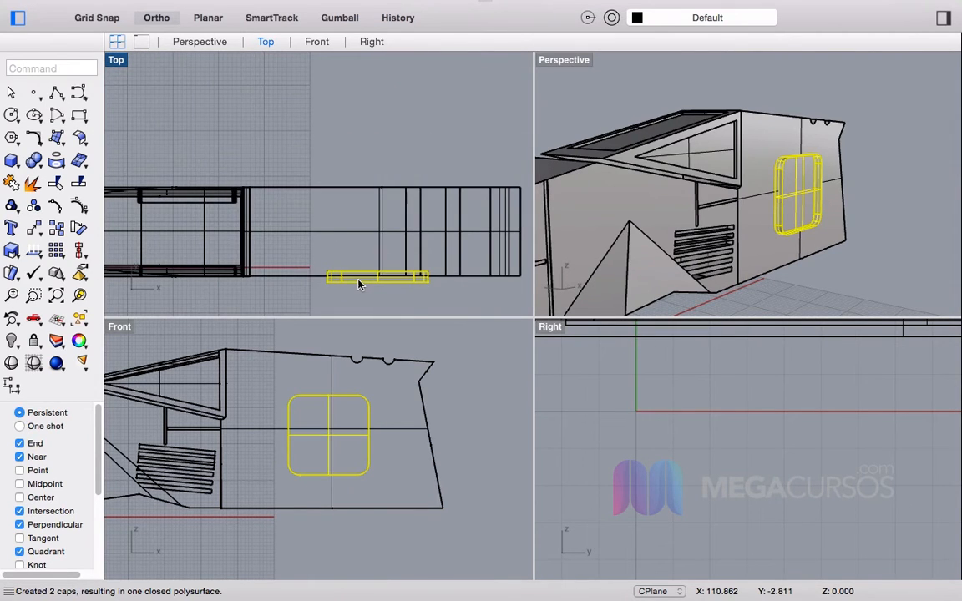
pyautogui.moveTo(360, 284); pyautogui.dragTo(360, 196)
pyautogui.press('Escape')
# Step: Paste a duplicate of the near side's rounded solid in place
pyautogui.click(384, 277)
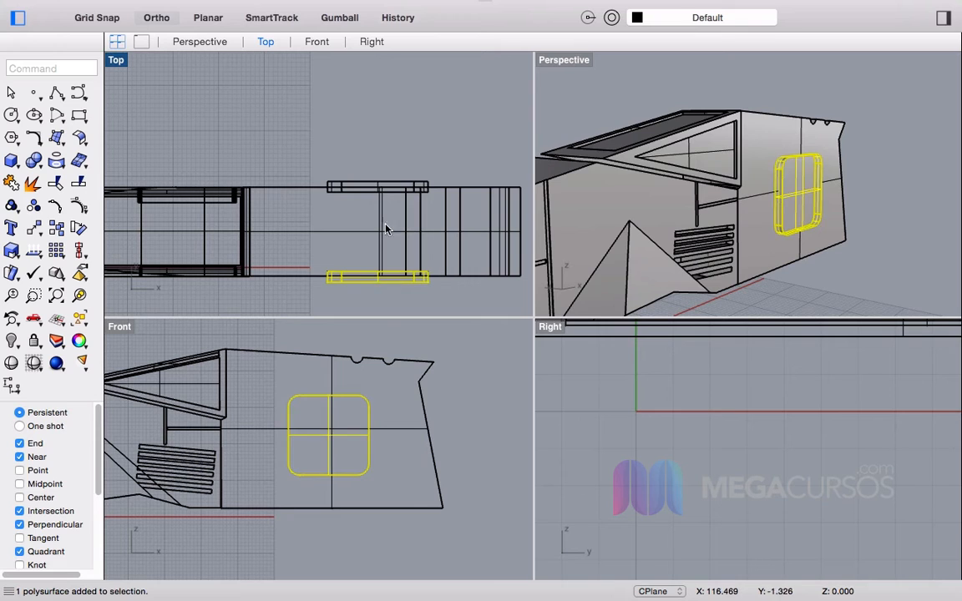
pyautogui.keyDown('shift'); pyautogui.click(381, 185); pyautogui.keyUp('shift')
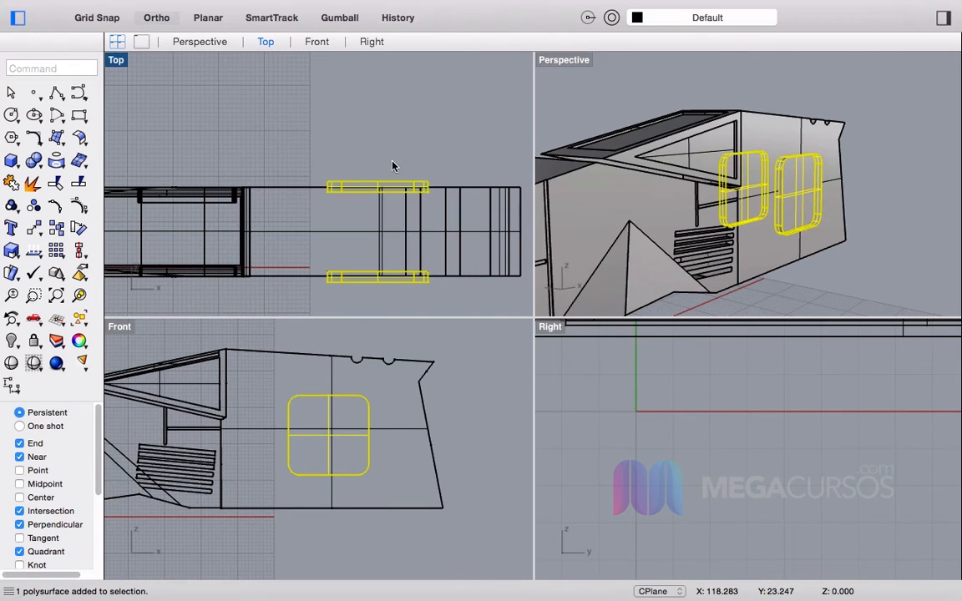
pyautogui.click(383, 135)
pyautogui.press('super+v')
pyautogui.write('s')
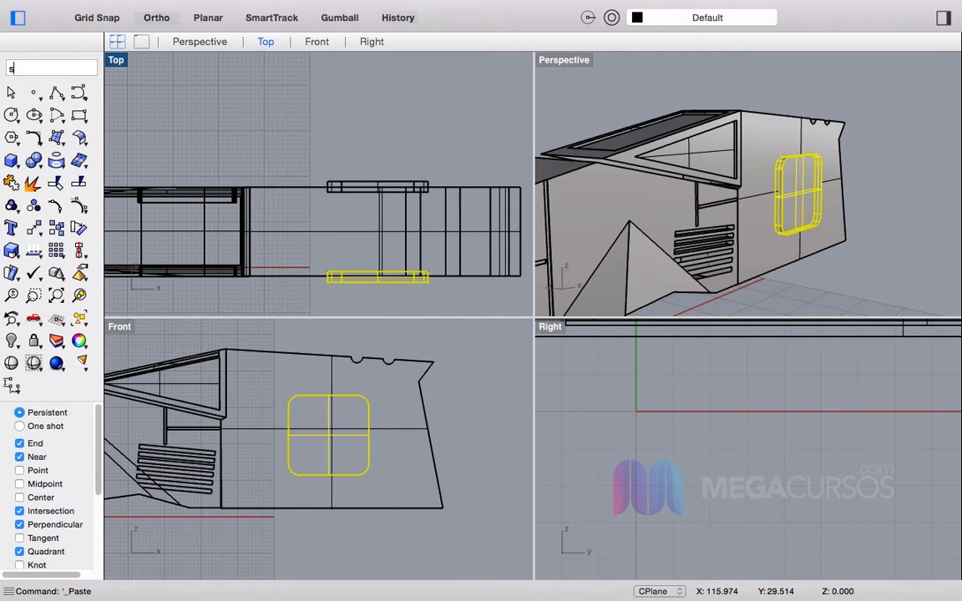
pyautogui.write('plit')
pyautogui.press('Return')
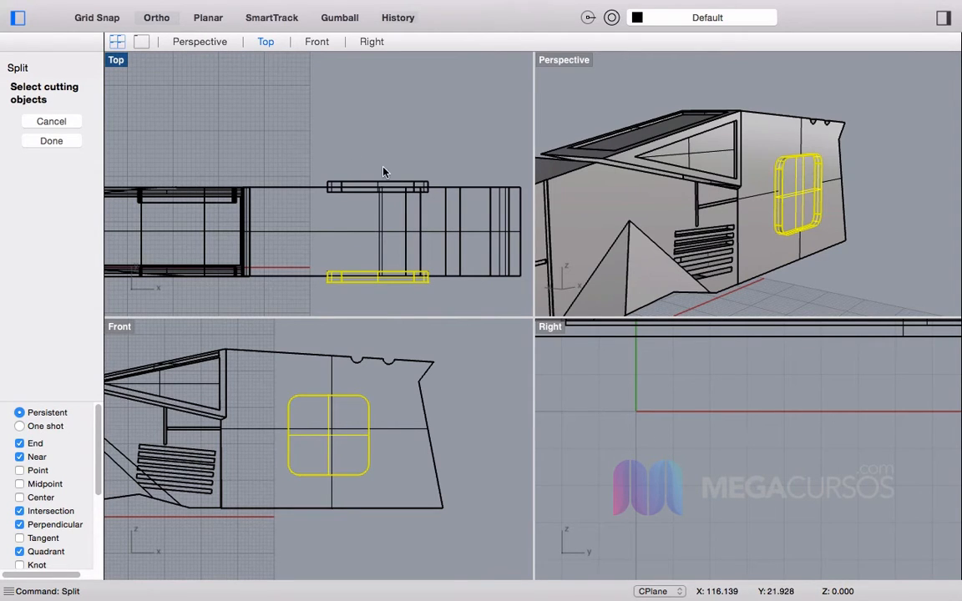
pyautogui.press('Escape')
pyautogui.press('Escape')
# Step: Split the rounded solids on both sides using the rear body as the cutting object
pyautogui.press('Return')
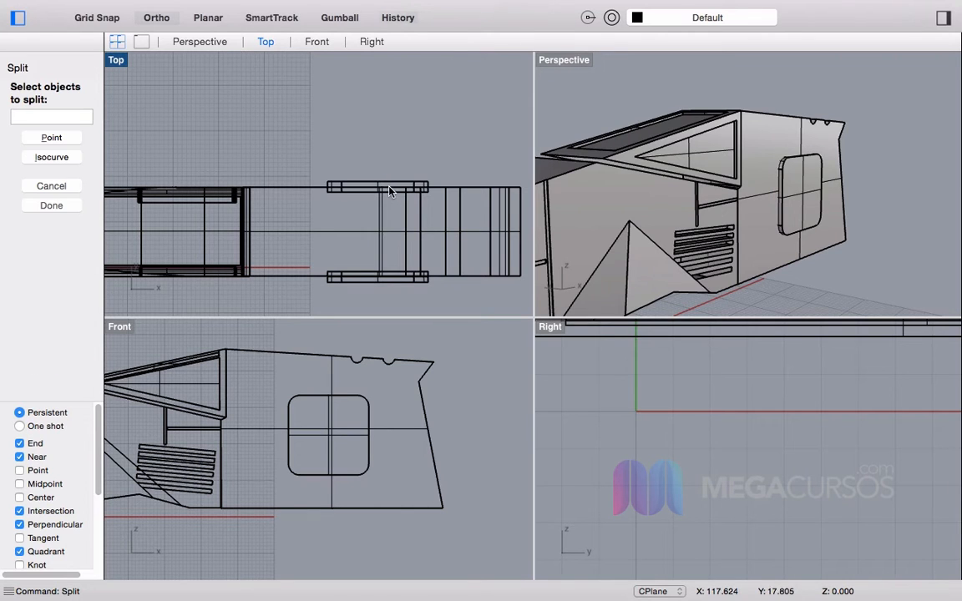
pyautogui.click(386, 187)
pyautogui.click(401, 286)
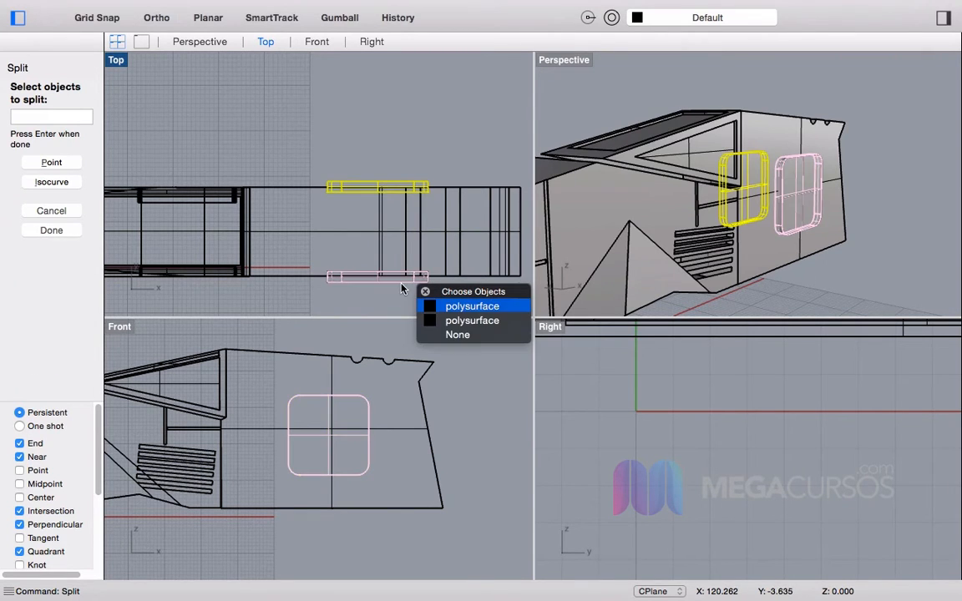
pyautogui.click(473, 306)
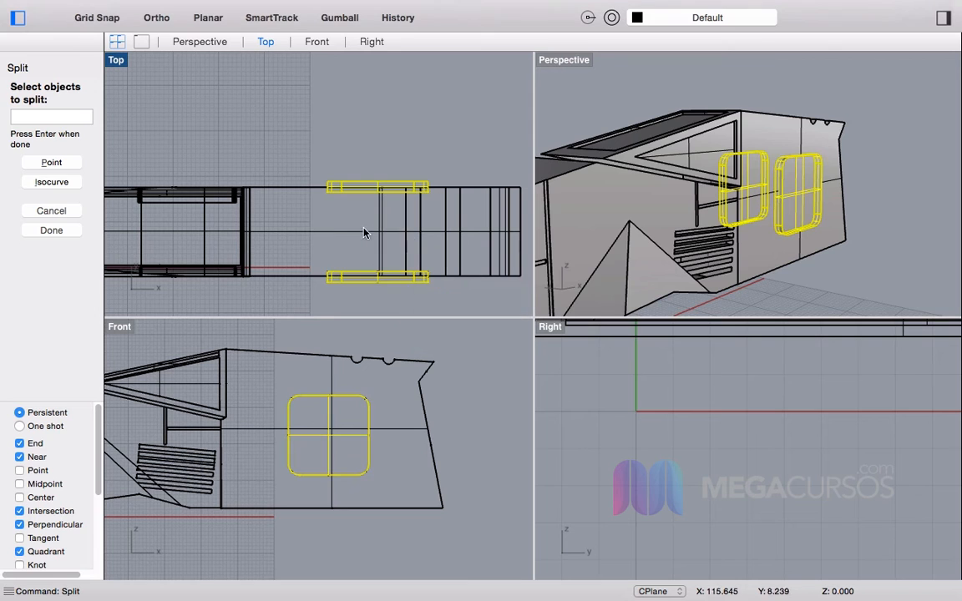
pyautogui.press('Return')
pyautogui.click(326, 236)
pyautogui.press('Return')
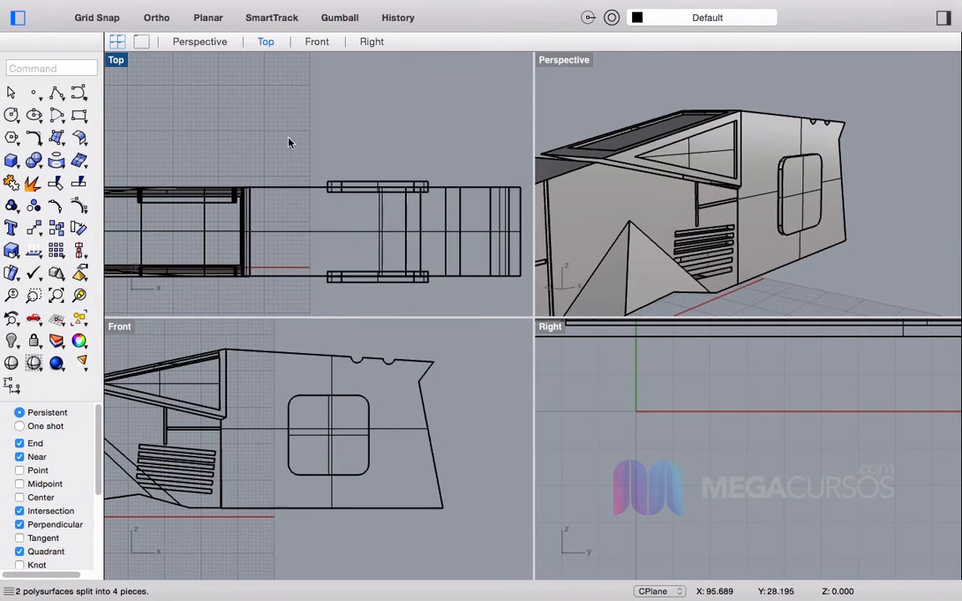
# Step: Split the rear body using the protruding pieces of both rounded solids as cutting objects
pyautogui.press('Return')
pyautogui.click(247, 208)
pyautogui.press('Return')
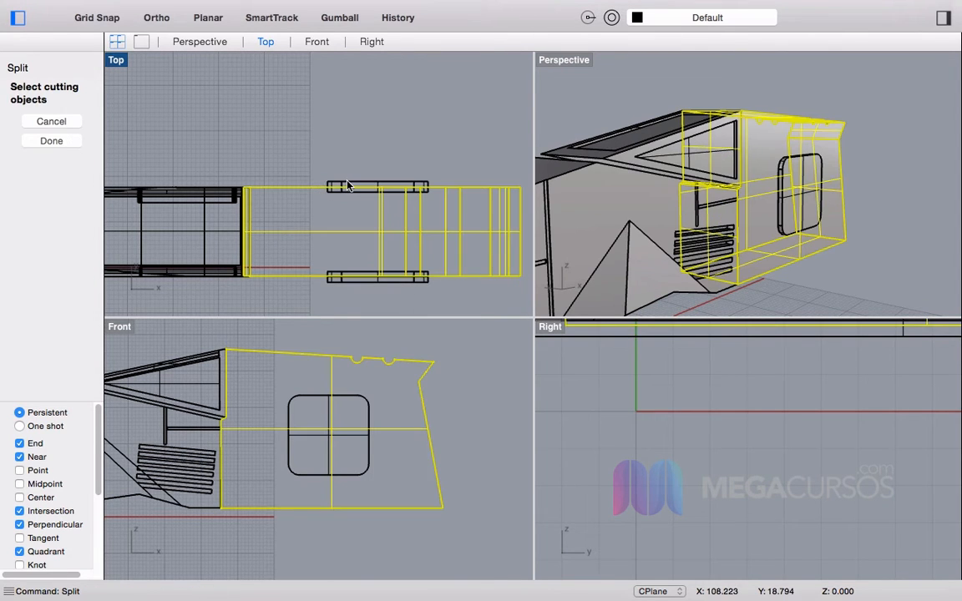
pyautogui.click(384, 284)
pyautogui.click(443, 315)
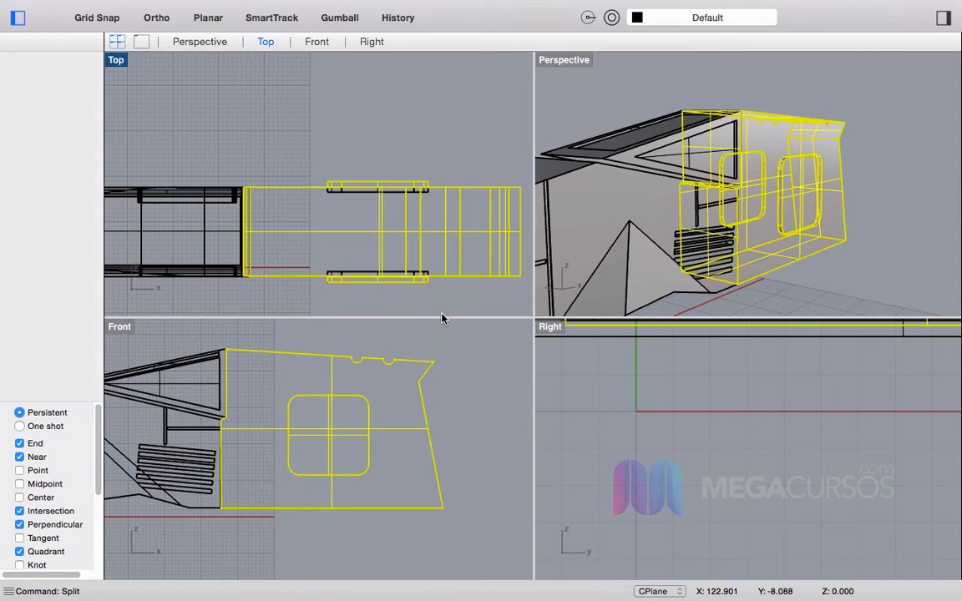
pyautogui.press('Return')
# Step: Delete the rounded solids' outer pieces protruding from both sides of the rear body
pyautogui.click(357, 283)
pyautogui.click(427, 305)
pyautogui.press('Delete')
pyautogui.scroll(6, 360, 179)
pyautogui.click(384, 184)
pyautogui.press('Delete')
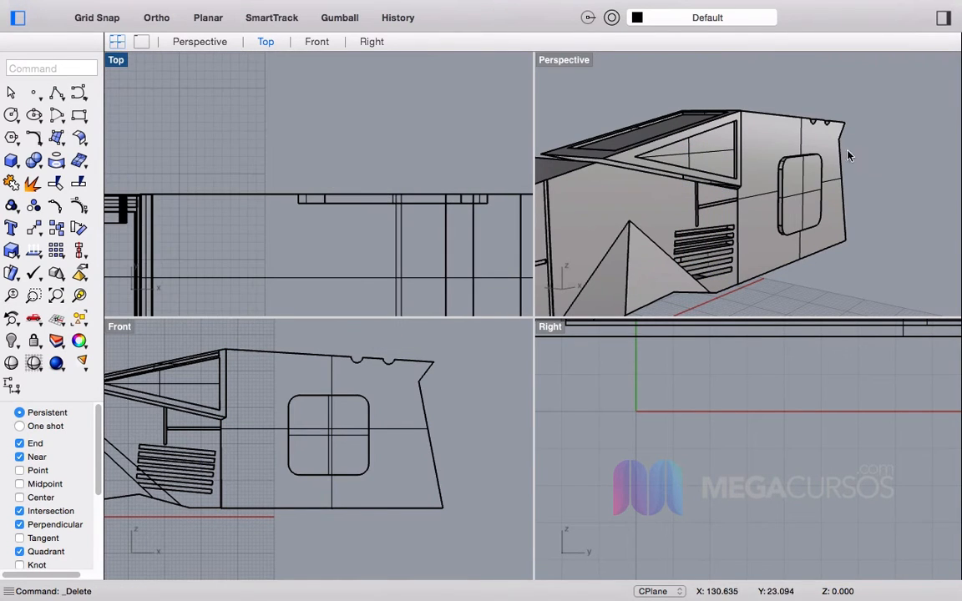
# Step: Delete the cut-out wall panels and leftover duplicate piece covering the rounded recesses on the rear body's sides
pyautogui.scroll(5, 796, 187)
pyautogui.click(827, 197)
pyautogui.press('Delete')
pyautogui.click(821, 201)
pyautogui.press('Delete')
pyautogui.moveTo(819, 202); pyautogui.dragTo(711, 162, button='right')
pyautogui.click(767, 194)
pyautogui.press('Delete')
# Step: Draw a rounded rectangle with conic corners in the Front view, inside the lower part of the side recess
pyautogui.scroll(10, 720, 181)
pyautogui.moveTo(724, 214)
pyautogui.mouseDown(button='right')
pyautogui.moveTo(726, 225)
pyautogui.moveTo(648, 222)
pyautogui.moveTo(727, 221)
pyautogui.mouseUp(button='right')
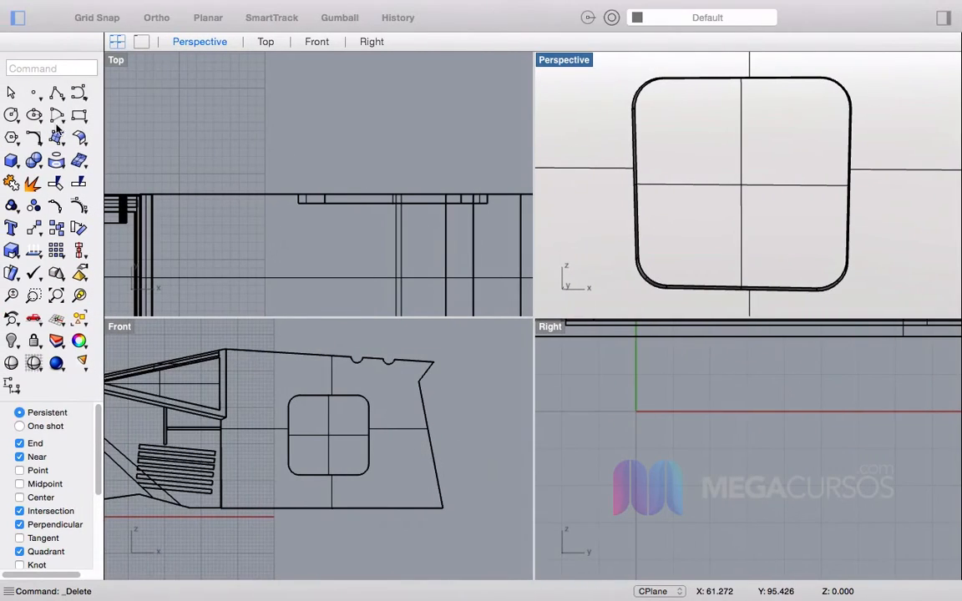
pyautogui.click(75, 118)
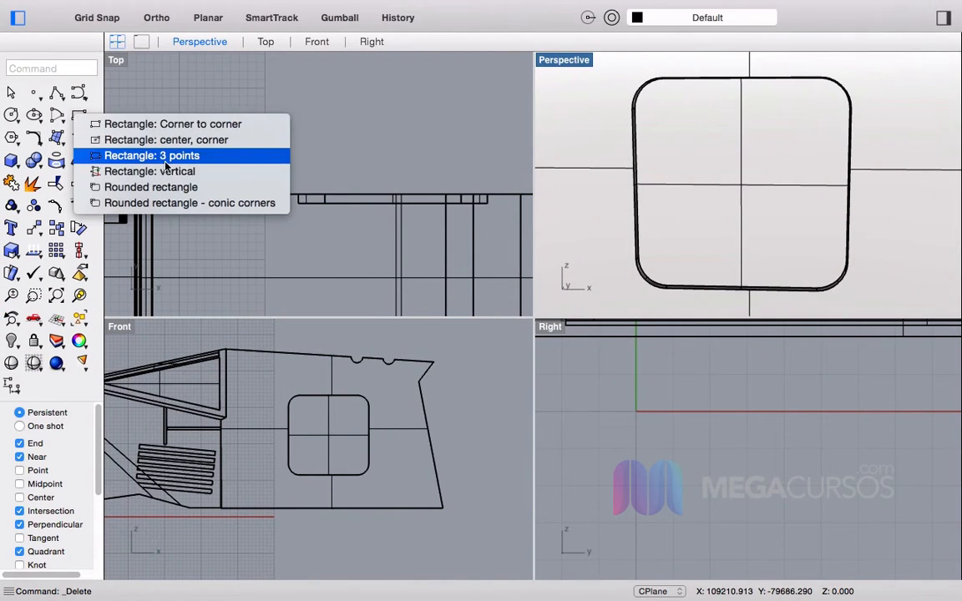
pyautogui.click(134, 203)
pyautogui.scroll(4, 360, 442)
pyautogui.scroll(2, 276, 405)
pyautogui.click(265, 384)
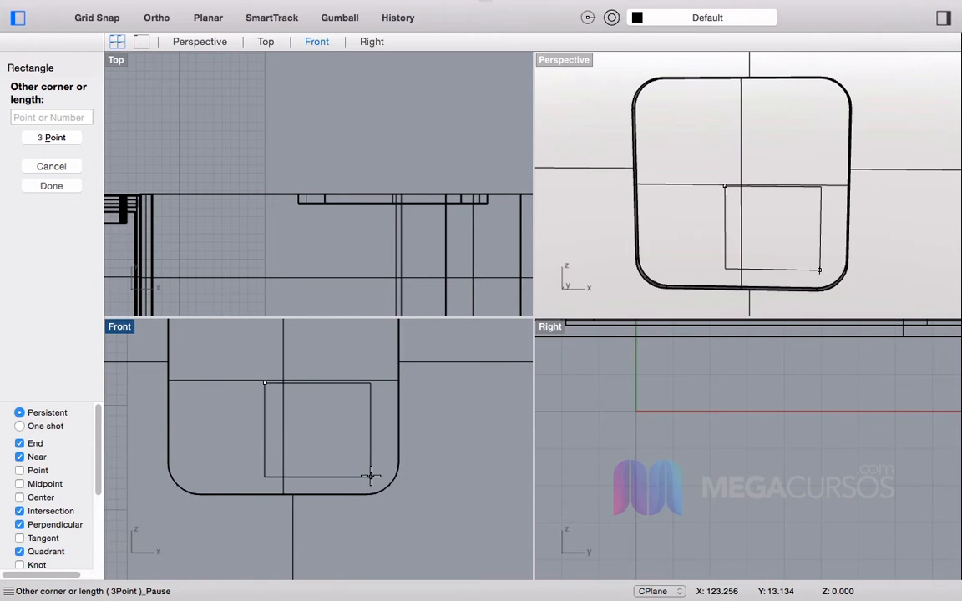
pyautogui.click(371, 477)
pyautogui.click(369, 473)
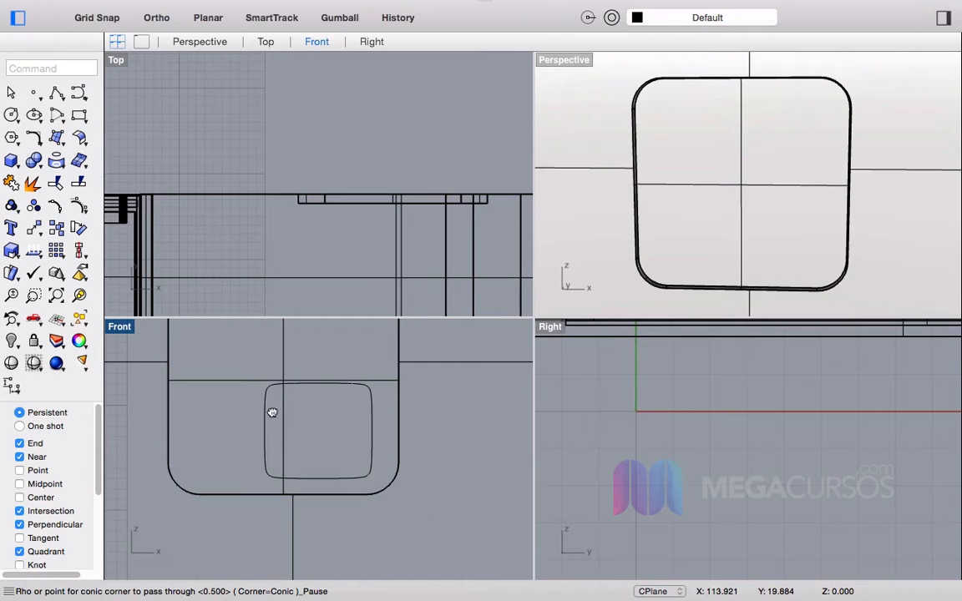
# Step: Draw a tall narrow rectangle inside the side recess, beside the conic-cornered rectangle, and undo it
pyautogui.moveTo(272, 408); pyautogui.dragTo(340, 442, button='right')
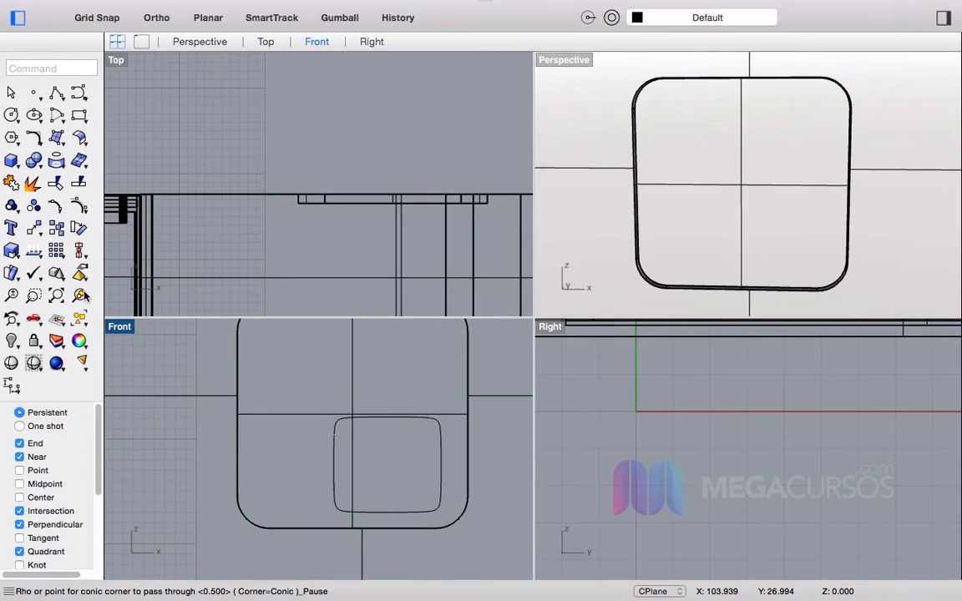
pyautogui.click(73, 118)
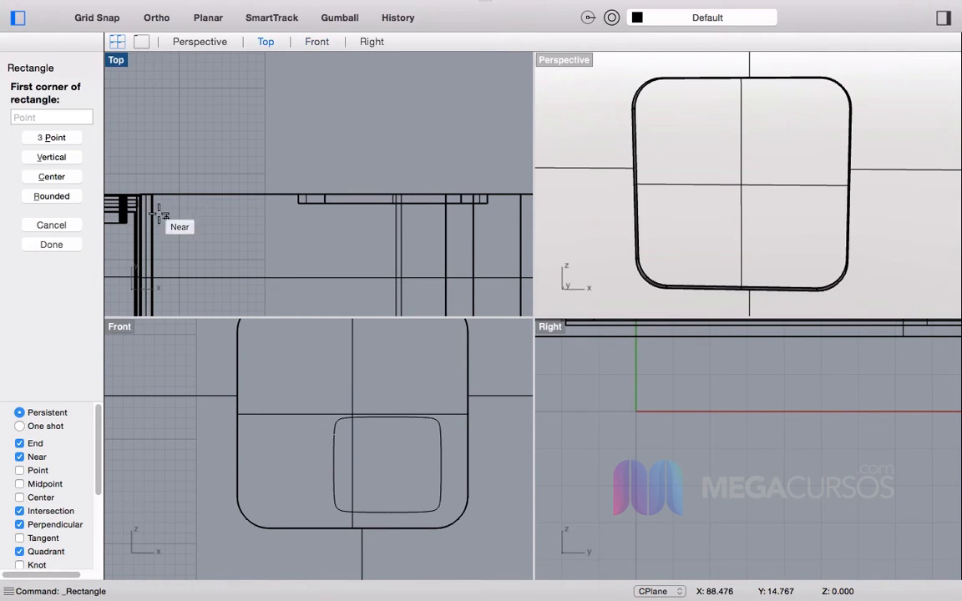
pyautogui.click(266, 339)
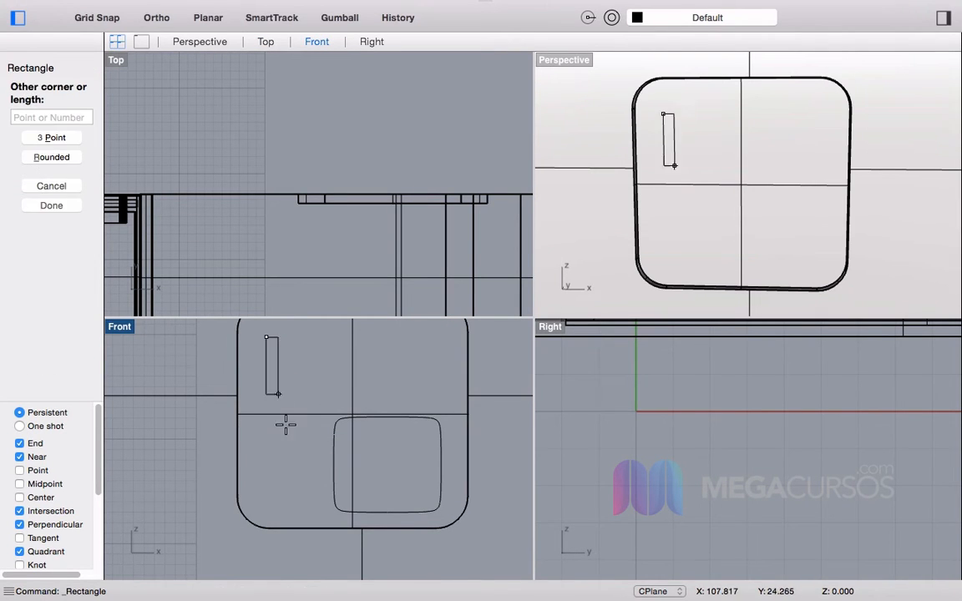
pyautogui.click(304, 503)
pyautogui.press('super+z')
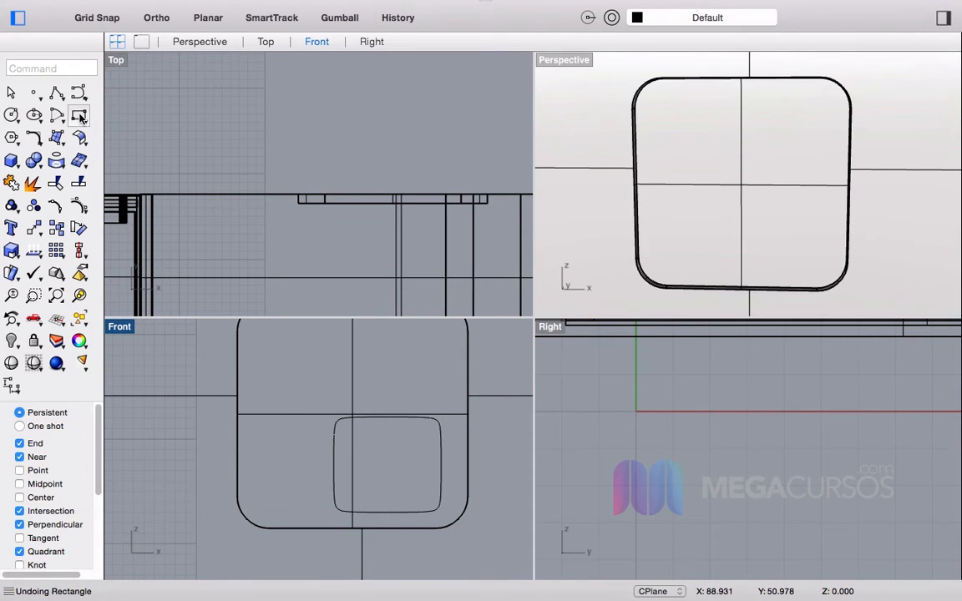
# Step: Draw a tall narrow rounded rectangle with fully rounded arc ends in the Front view, inside the side recess beside the conic-cornered rectangle
pyautogui.click(82, 117)
pyautogui.click(180, 185)
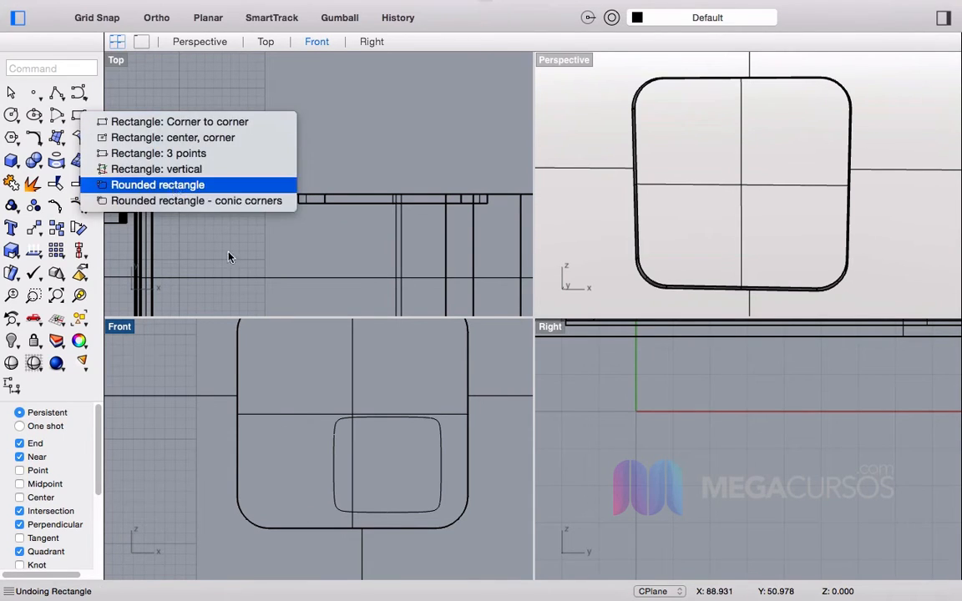
pyautogui.click(259, 328)
pyautogui.click(305, 510)
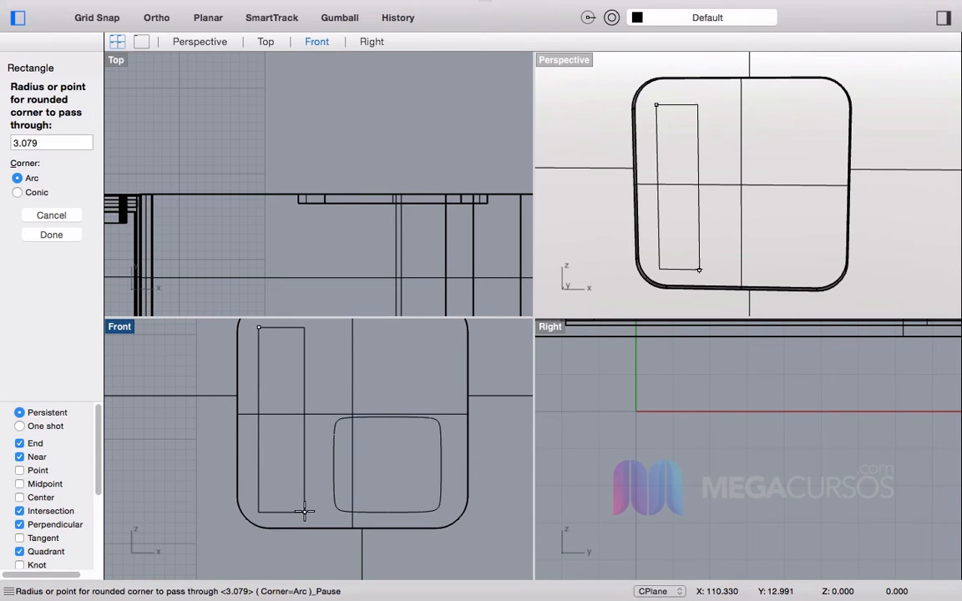
pyautogui.click(295, 498)
pyautogui.scroll(-3, 318, 442)
pyautogui.scroll(3, 315, 399)
# Step: Shift the narrow slot outline slightly inside the recess and undo the move
pyautogui.click(321, 400)
pyautogui.moveTo(320, 399); pyautogui.dragTo(326, 402)
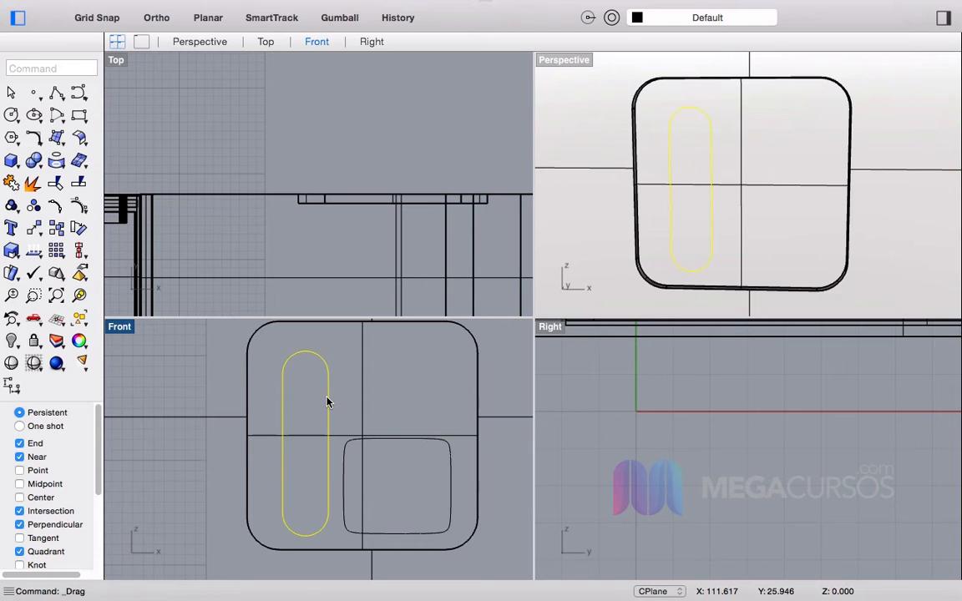
pyautogui.press('super+z')
# Step: Move the slot outline and the conic-cornered rectangle together in the Top view onto the side recess's inner face
pyautogui.scroll(3, 316, 382)
pyautogui.scroll(-5, 313, 378)
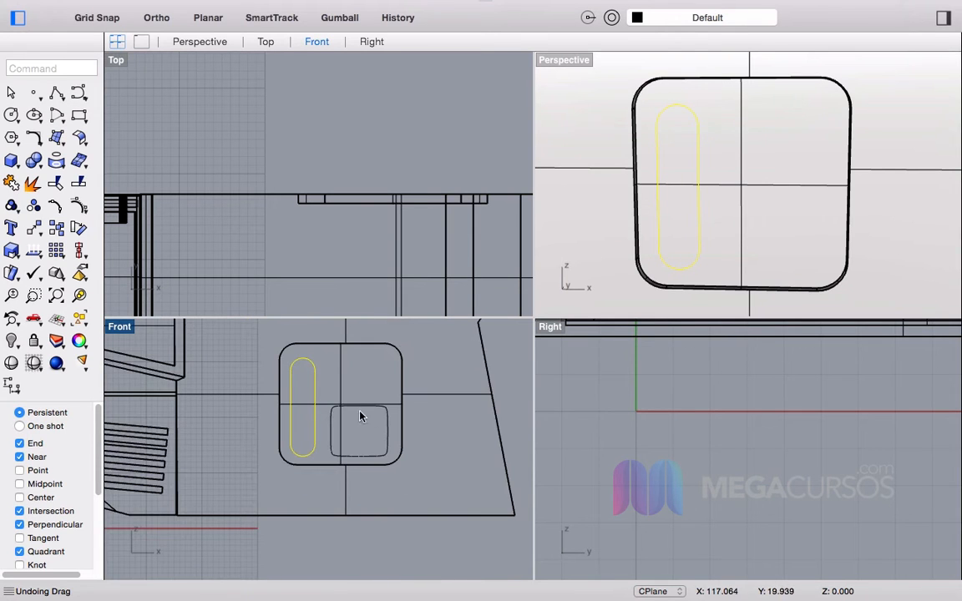
pyautogui.click(331, 436)
pyautogui.scroll(-3, 399, 193)
pyautogui.scroll(5, 365, 249)
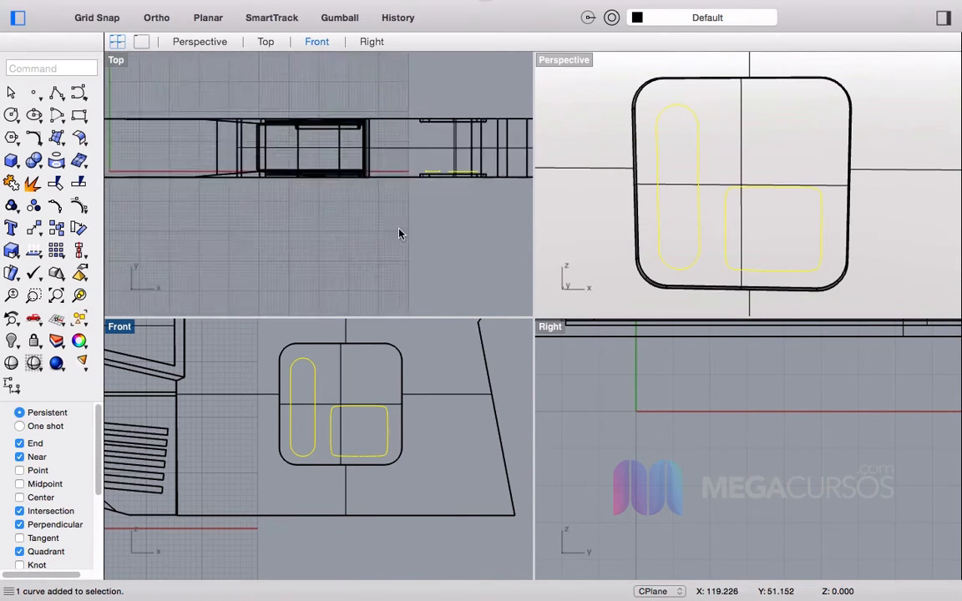
pyautogui.scroll(3, 429, 157)
pyautogui.scroll(-3, 350, 179)
pyautogui.keyDown('shift'); pyautogui.moveTo(350, 173); pyautogui.dragTo(347, 194); pyautogui.keyUp('shift')
# Step: Extrude both outlines about 0.64 units into the recess with ExtrudeCrv and close the extrusions with Cap
pyautogui.write('ExtrudeCrv')
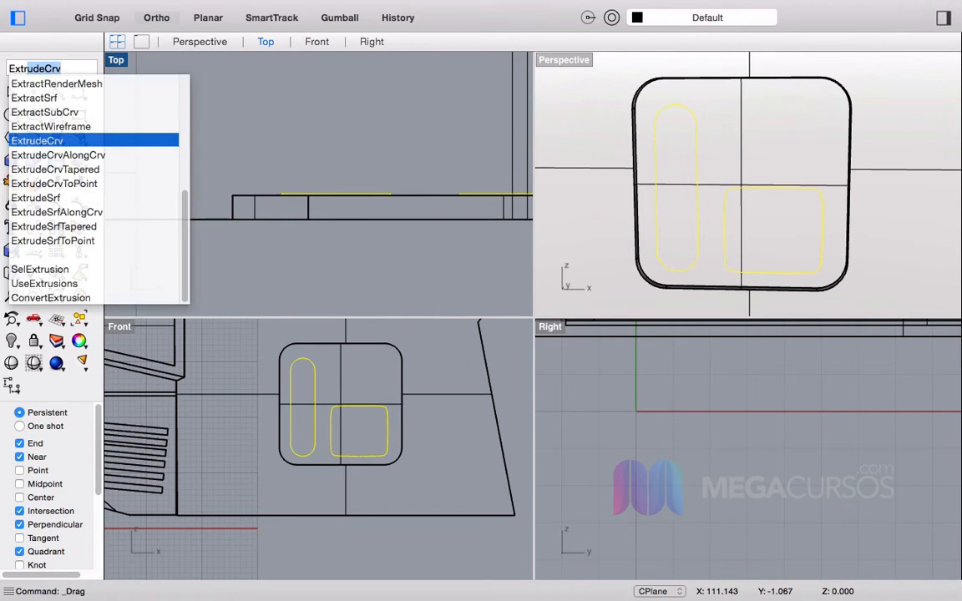
pyautogui.press('Return')
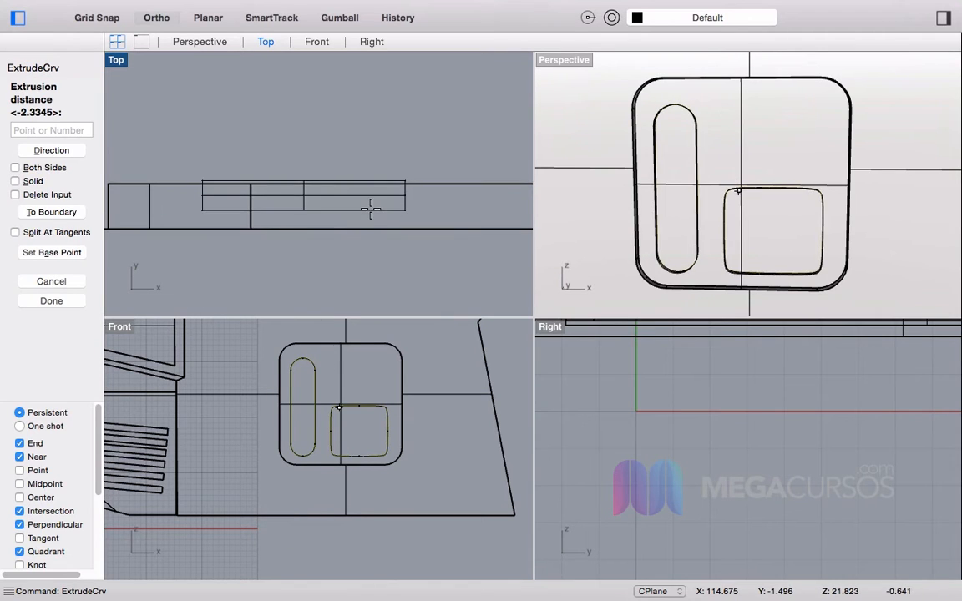
pyautogui.click(372, 210)
pyautogui.click(376, 208)
pyautogui.scroll(-5, 359, 208)
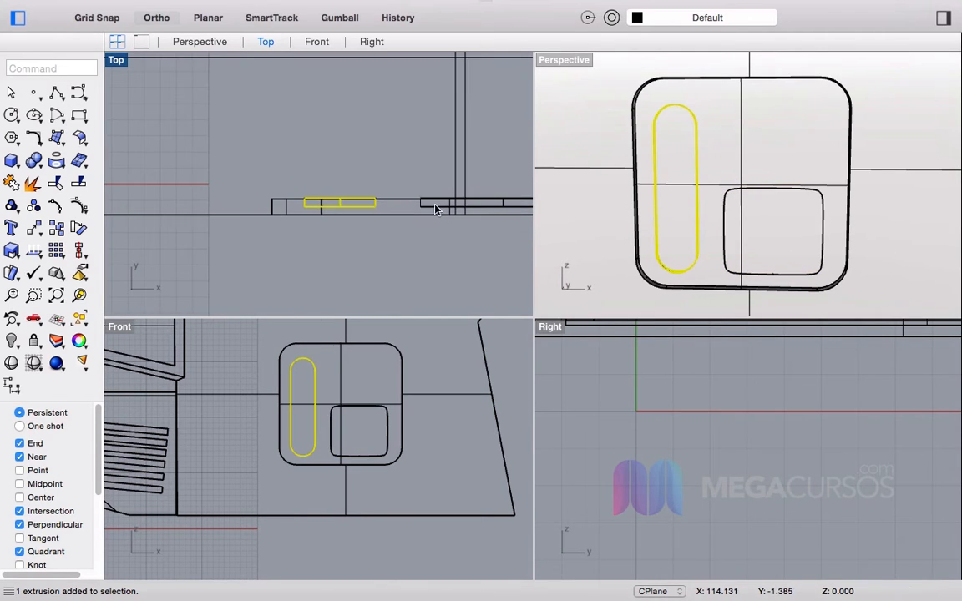
pyautogui.write('Cap')
pyautogui.press('Return')
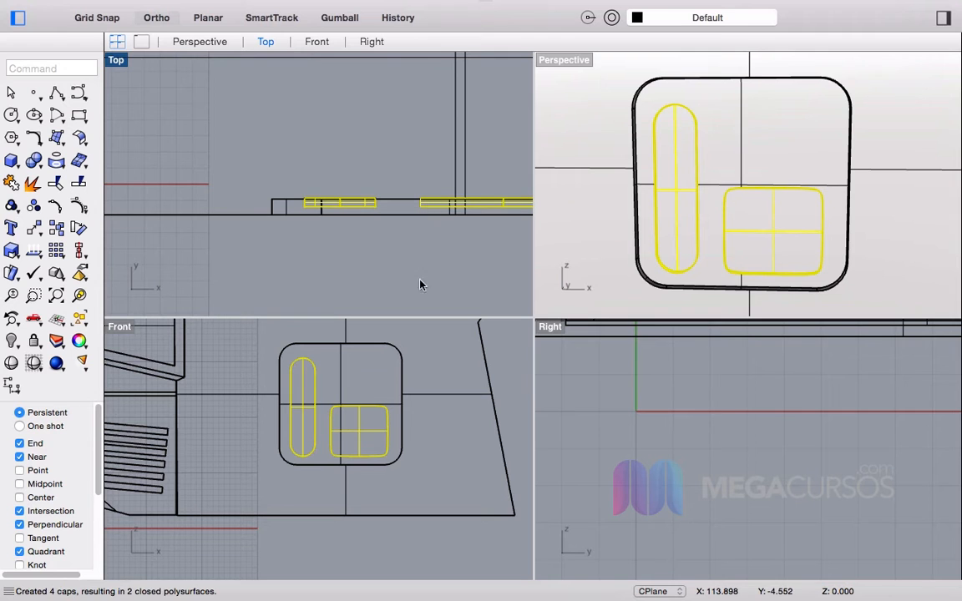
# Step: Examine the capped slot and rounded rectangle inside the side recess in the Perspective view
pyautogui.scroll(-10, 724, 190)
pyautogui.click(745, 265)
pyautogui.moveTo(745, 266); pyautogui.dragTo(817, 271, button='right')
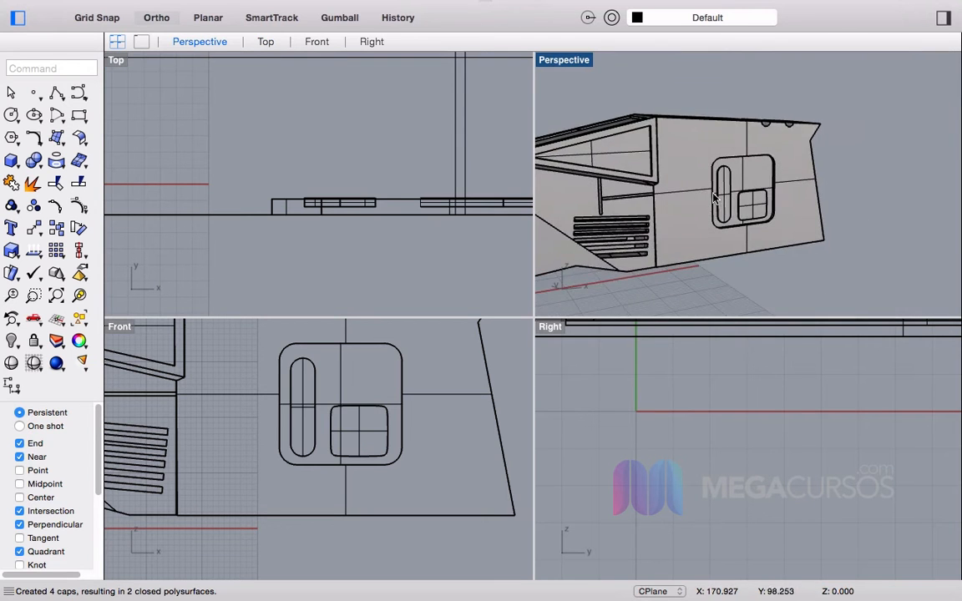
pyautogui.scroll(6, 754, 200)
pyautogui.moveTo(753, 209); pyautogui.dragTo(767, 227, button='right')
pyautogui.scroll(-3, 768, 227)
pyautogui.scroll(2, 794, 208)
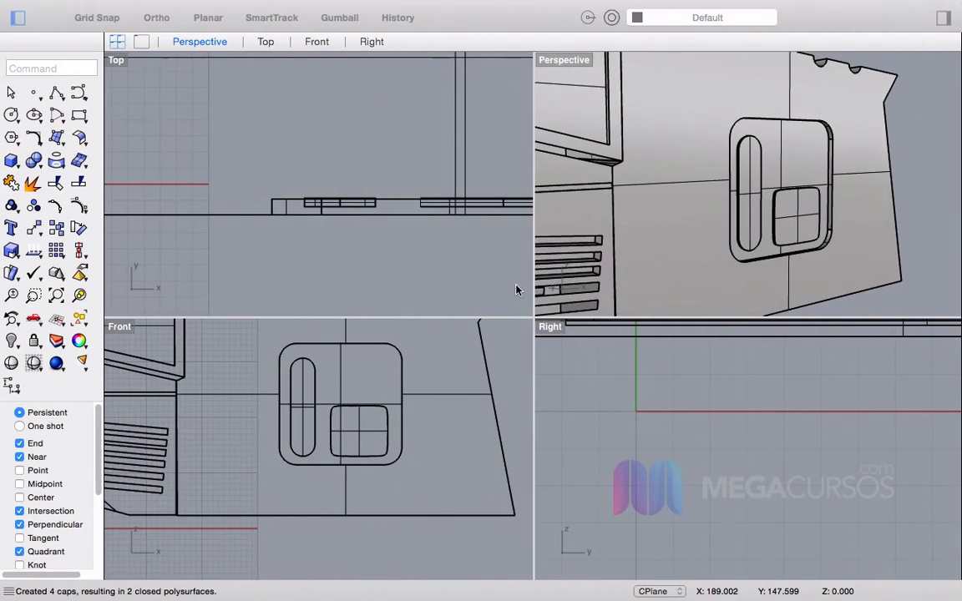
# Step: Duplicate the slot and rounded-rectangle solids and place the copies in the recess on the rear body's opposite side
pyautogui.click(784, 217)
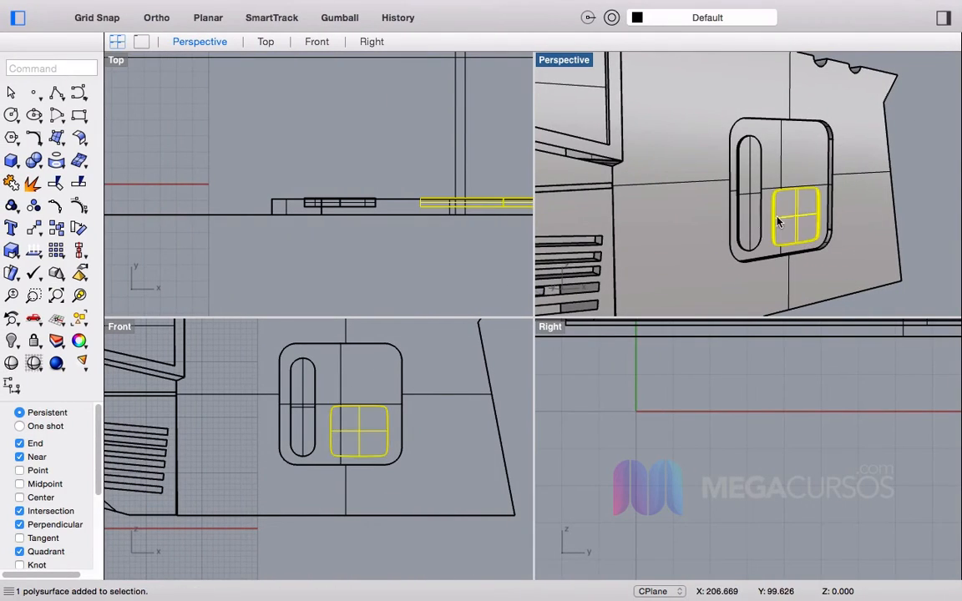
pyautogui.keyDown('shift'); pyautogui.click(752, 219); pyautogui.keyUp('shift')
pyautogui.press('super+c')
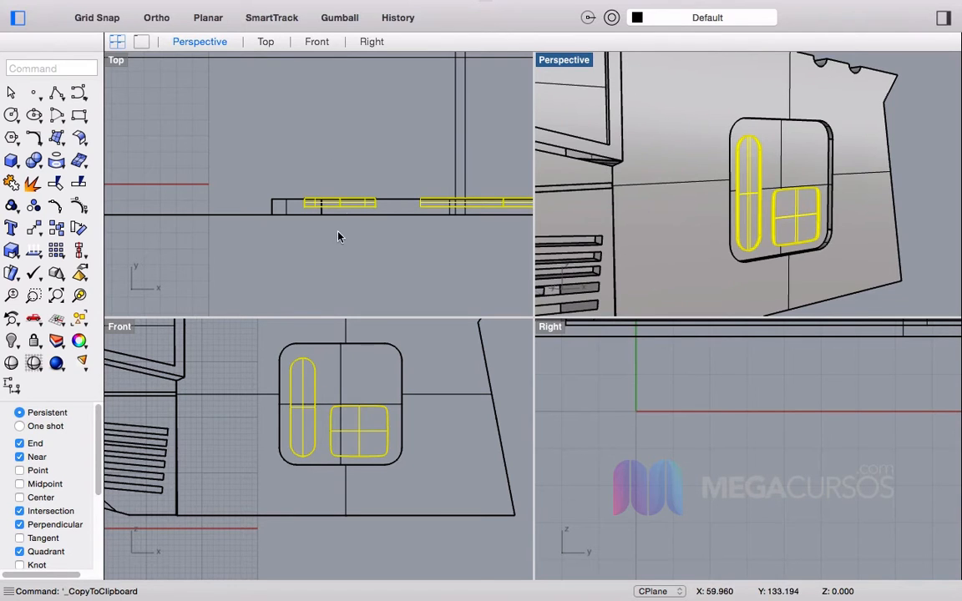
pyautogui.press('super+v')
pyautogui.scroll(-12, 344, 215)
pyautogui.moveTo(341, 212); pyautogui.dragTo(335, 130)
pyautogui.click(939, 249)
pyautogui.scroll(-10, 800, 203)
pyautogui.moveTo(737, 264); pyautogui.dragTo(616, 213, button='right')
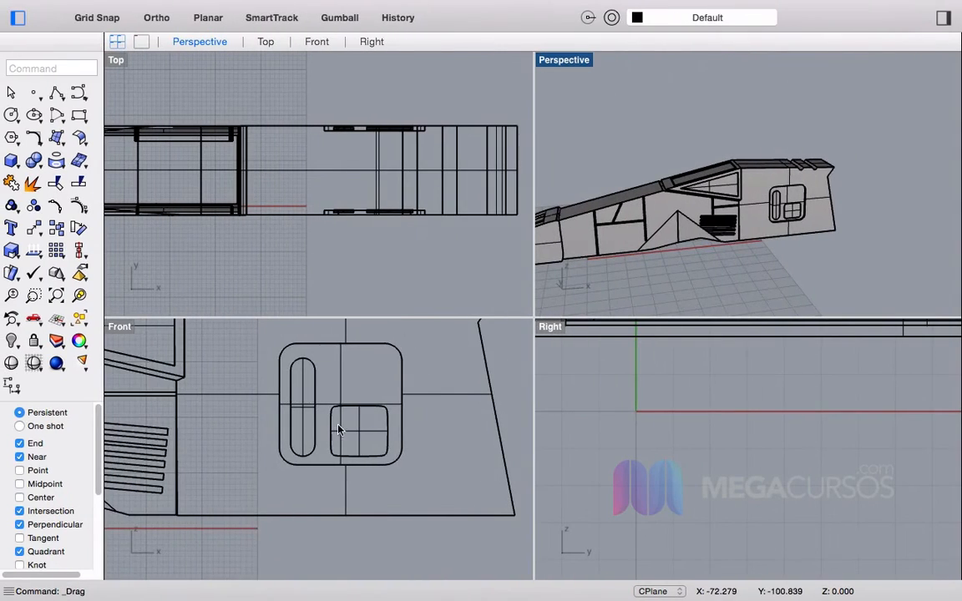
pyautogui.scroll(-3, 319, 369)
pyautogui.click(55, 93)
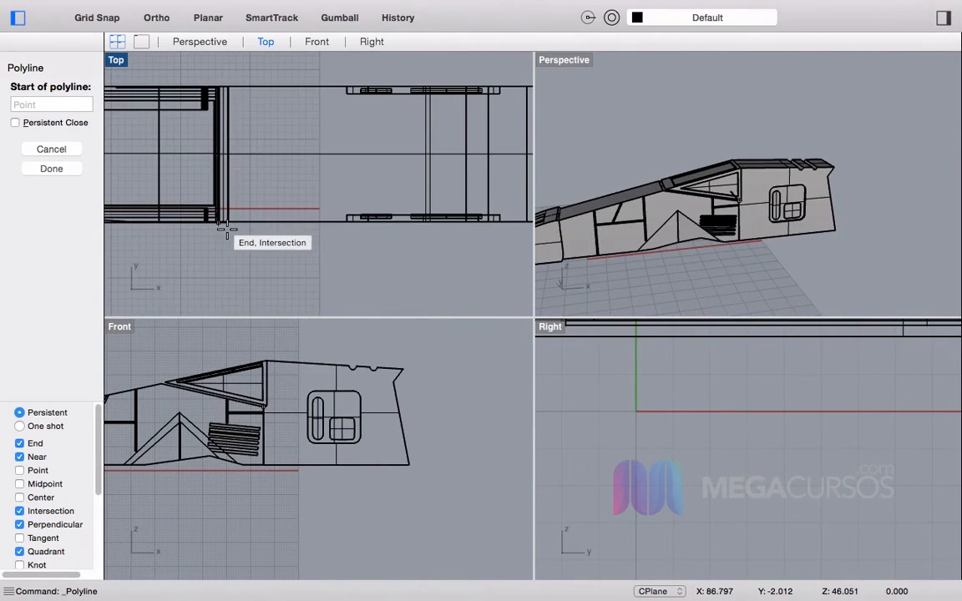
pyautogui.scroll(3, 225, 231)
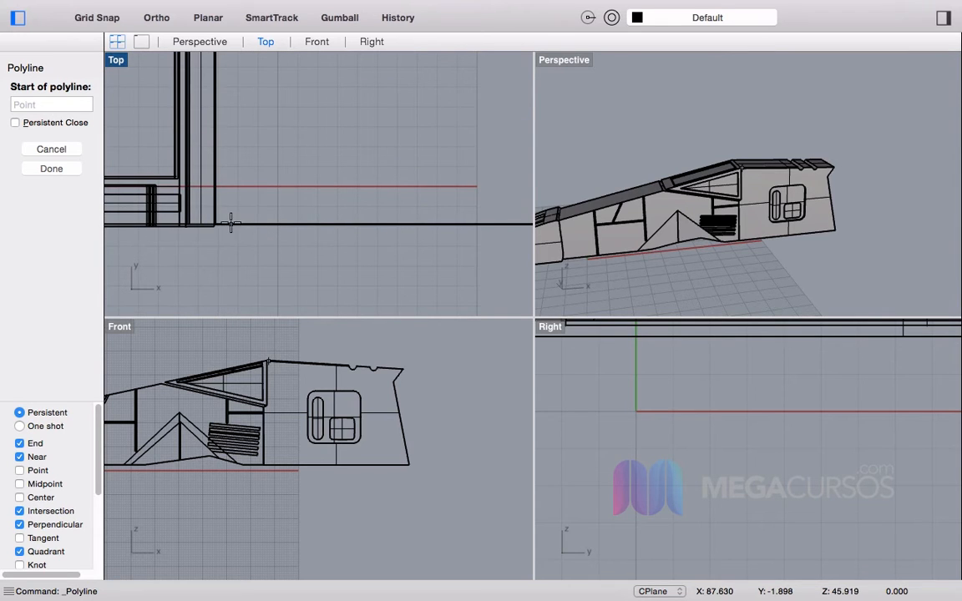
pyautogui.click(230, 223)
pyautogui.scroll(-4, 238, 185)
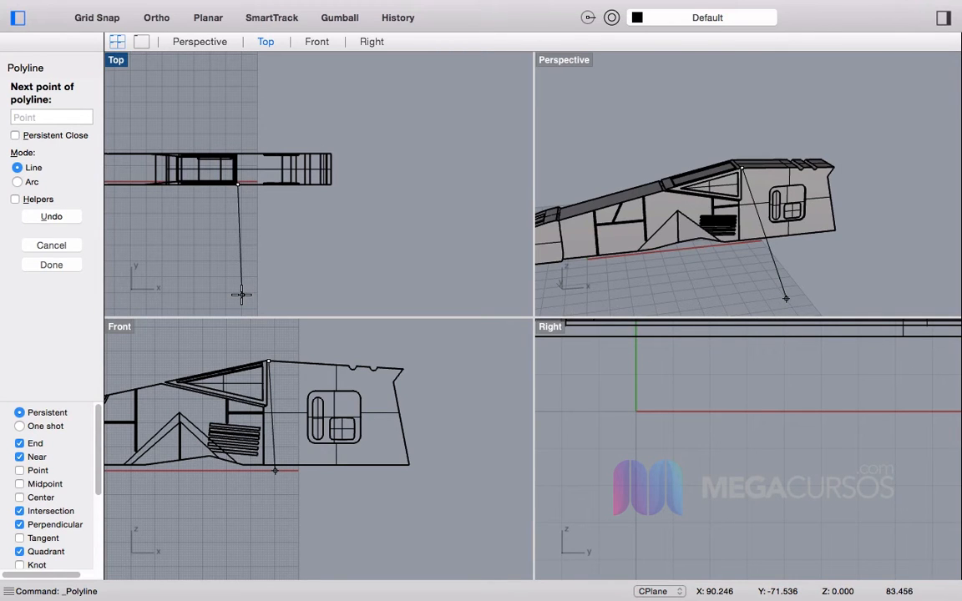
pyautogui.press('Escape')
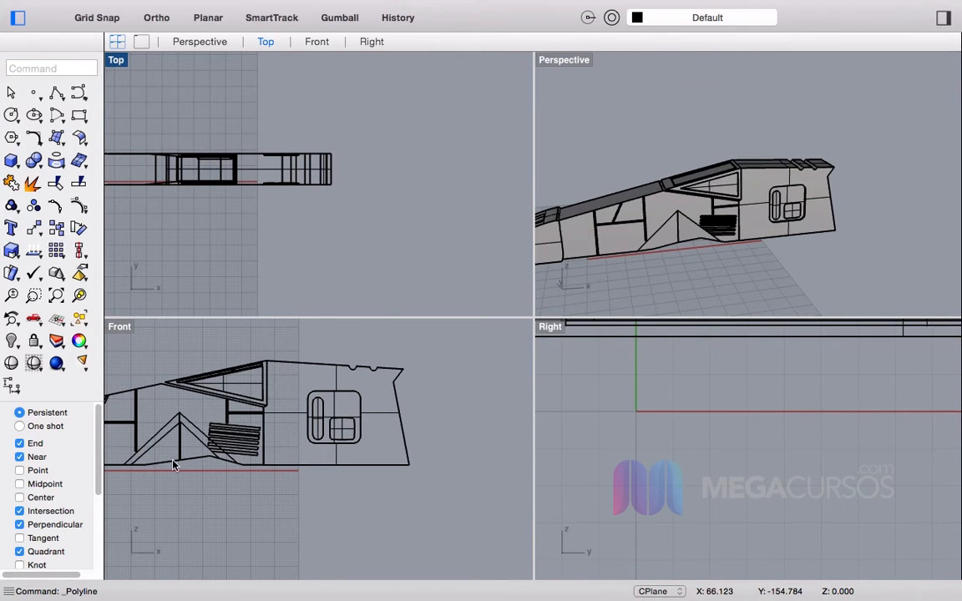
# Step: Disable all object snaps, enable Grid Snap, and start a polyline in the Top view near the front of the rear body
pyautogui.scroll(-5, 23, 551)
pyautogui.click(20, 559)
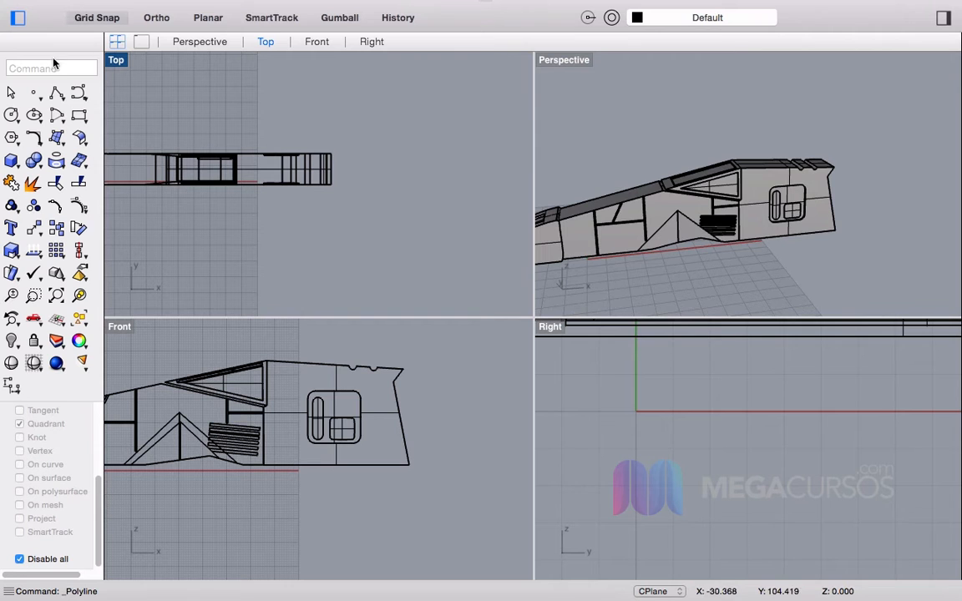
pyautogui.click(77, 96)
pyautogui.scroll(6, 359, 180)
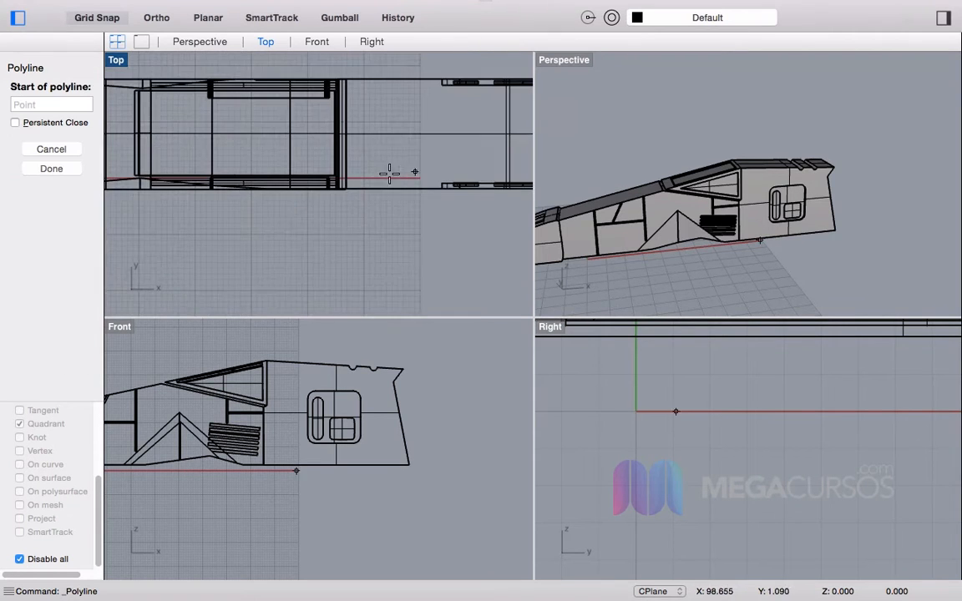
# Step: Draw a closed tapered four-sided wing outline in the Top view, extending outward from the rear fuselage's lower edge
pyautogui.click(337, 188)
pyautogui.scroll(-5, 380, 194)
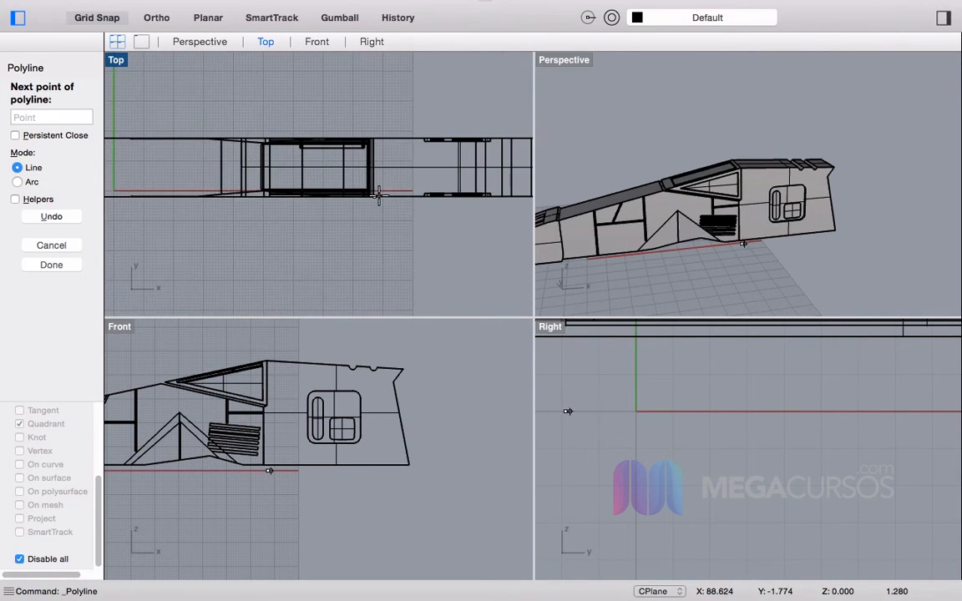
pyautogui.moveTo(406, 277); pyautogui.dragTo(345, 175, button='right')
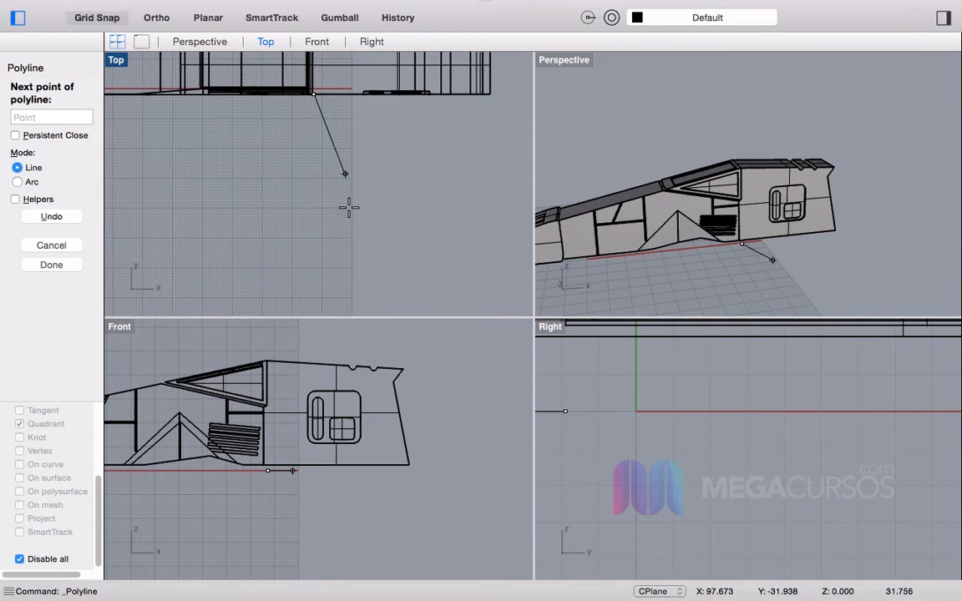
pyautogui.click(340, 276)
pyautogui.press('shift')
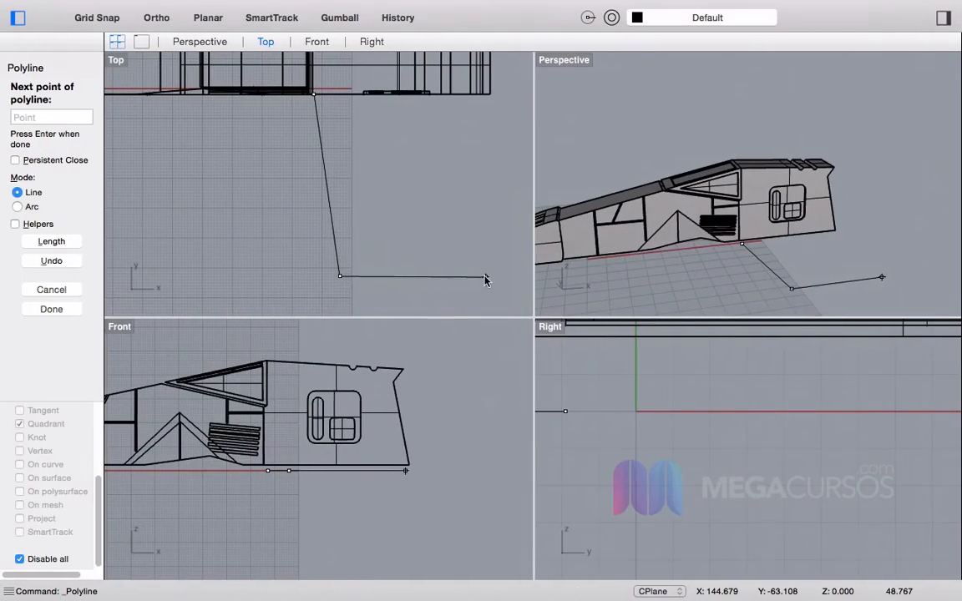
pyautogui.press('shift')
pyautogui.click(452, 276)
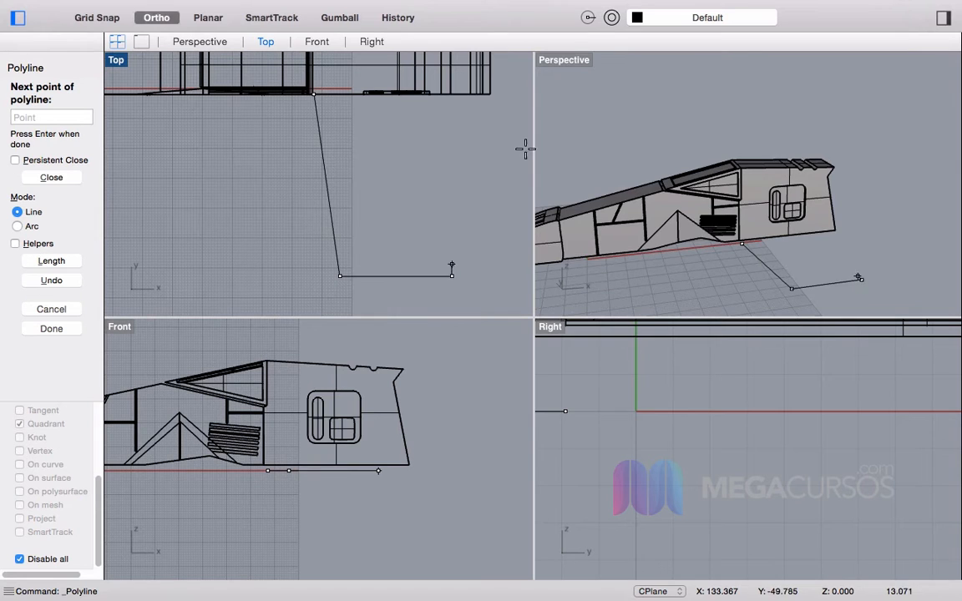
pyautogui.click(490, 96)
pyautogui.click(312, 95)
# Step: Show the wing outline's edit points and move its rear inner corner onto the fuselage's rear corner
pyautogui.scroll(5, 447, 118)
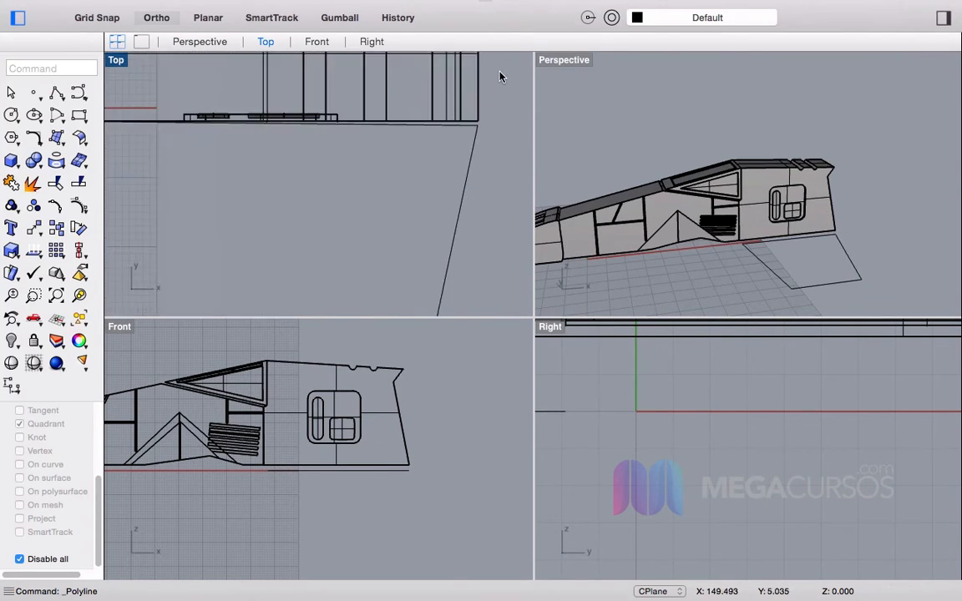
pyautogui.click(477, 131)
pyautogui.scroll(3, 477, 132)
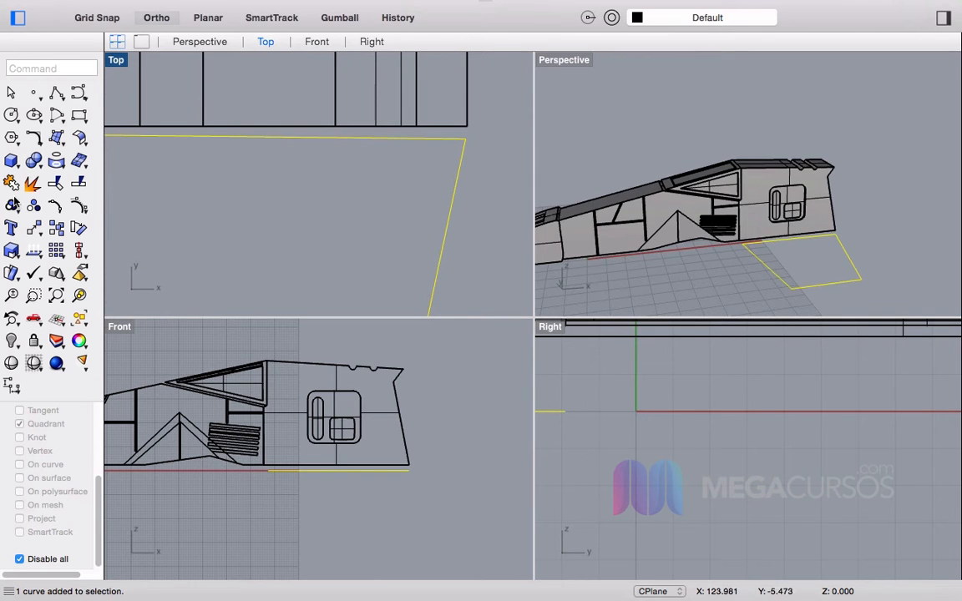
pyautogui.click(54, 206)
pyautogui.scroll(3, 438, 100)
pyautogui.moveTo(492, 191); pyautogui.dragTo(496, 153)
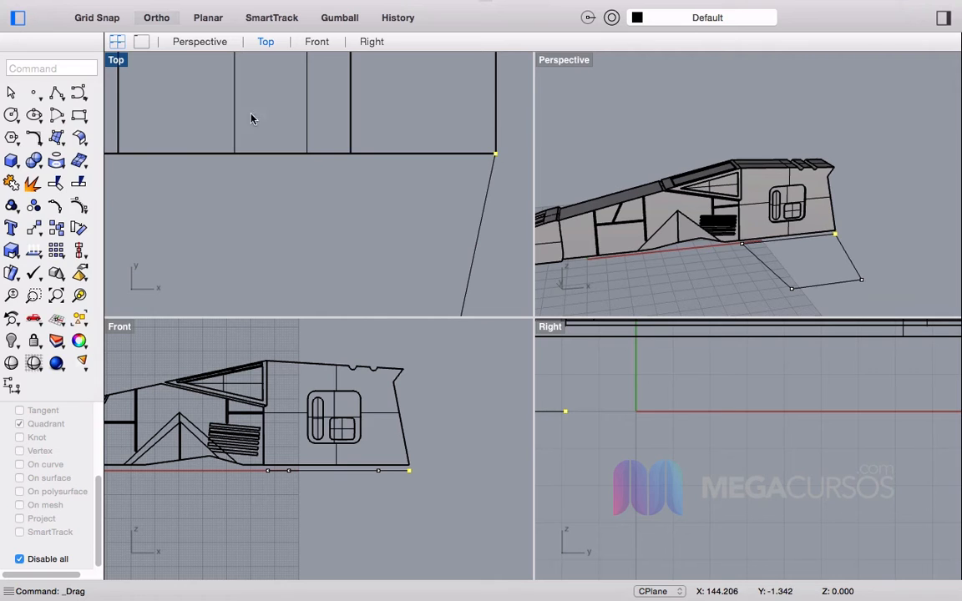
pyautogui.press('Escape')
# Step: Show the wing outline's edit points again and move its two outer corners farther from the fuselage
pyautogui.click(779, 275)
pyautogui.moveTo(779, 276); pyautogui.dragTo(751, 231, button='right')
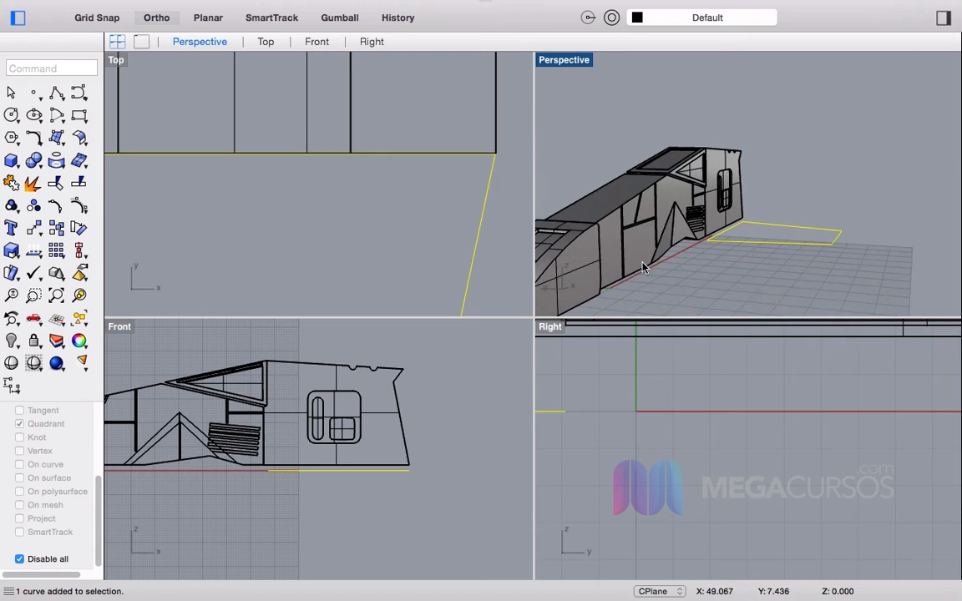
pyautogui.scroll(-15, 327, 202)
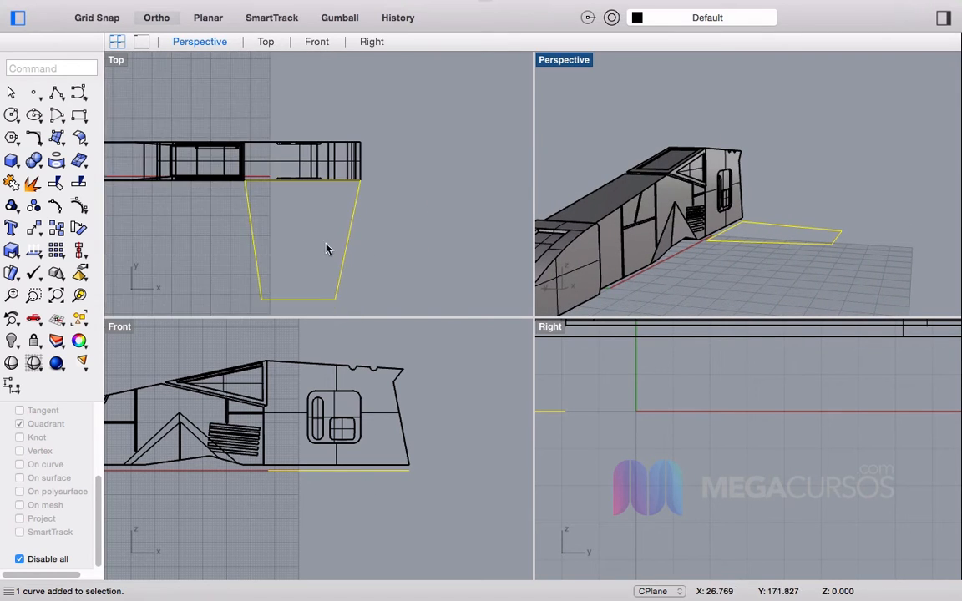
pyautogui.moveTo(329, 235); pyautogui.dragTo(373, 160, button='right')
pyautogui.click(390, 271)
pyautogui.click(354, 223)
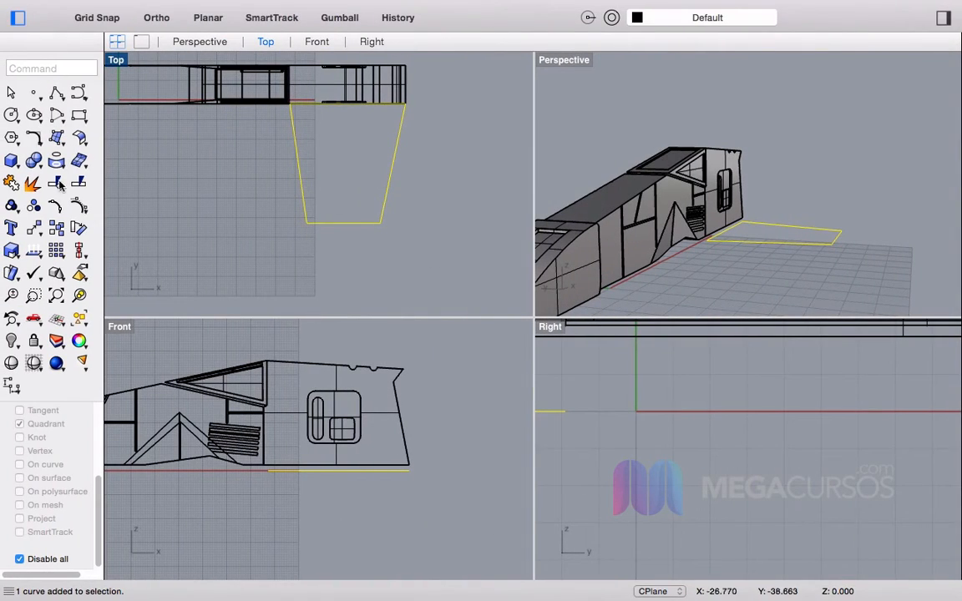
pyautogui.moveTo(723, 201); pyautogui.dragTo(690, 238, button='right')
pyautogui.scroll(-5, 744, 226)
pyautogui.scroll(2, 690, 238)
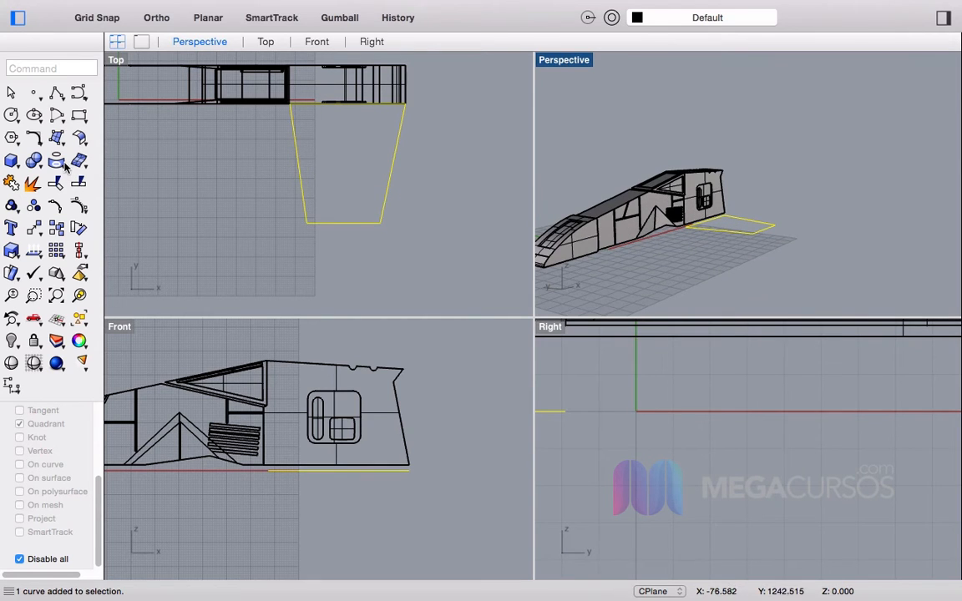
pyautogui.click(57, 208)
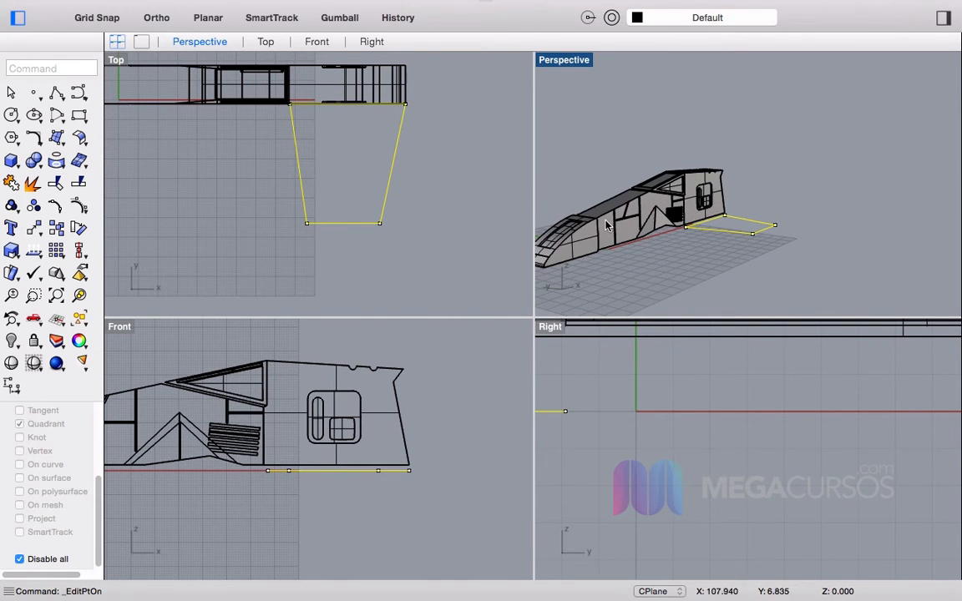
pyautogui.scroll(8, 376, 263)
pyautogui.click(366, 210)
pyautogui.moveTo(394, 209); pyautogui.dragTo(203, 213)
pyautogui.scroll(-3, 336, 242)
pyautogui.scroll(-2, 359, 247)
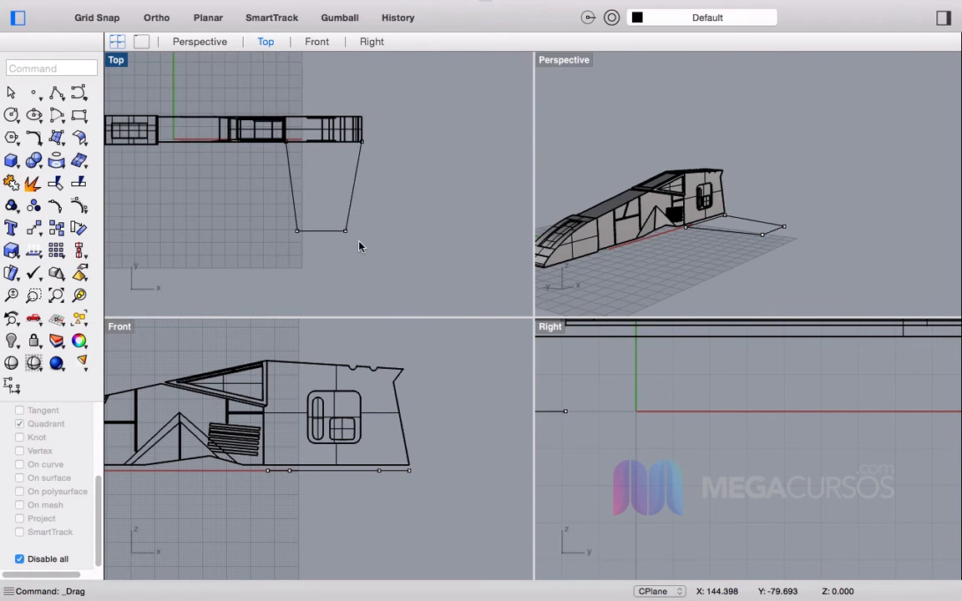
# Step: Shift the wing outline's outer edge slightly farther outward and move its rear outer corner toward the tail
pyautogui.scroll(8, 349, 230)
pyautogui.moveTo(358, 253); pyautogui.dragTo(203, 272)
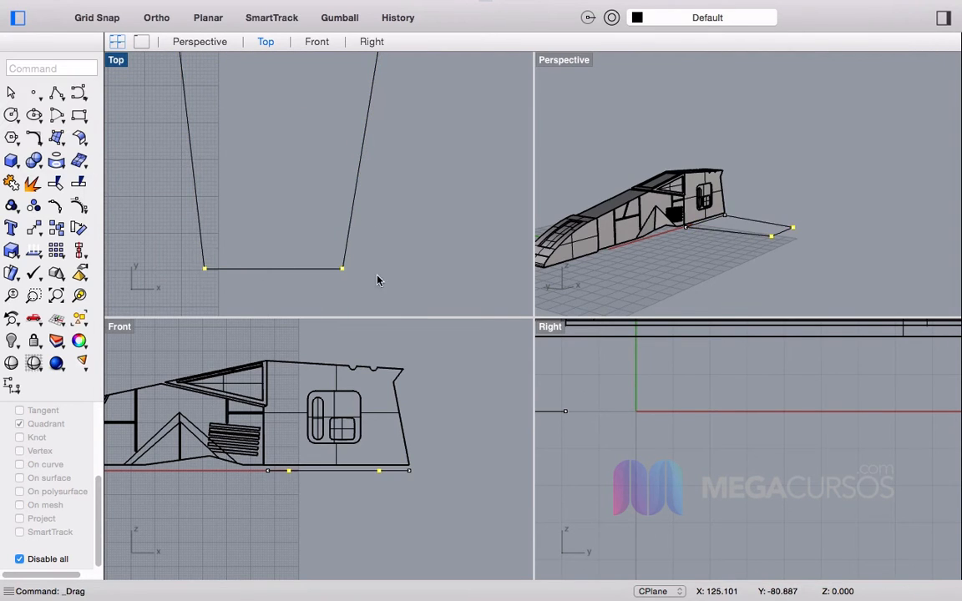
pyautogui.moveTo(341, 272); pyautogui.dragTo(355, 268)
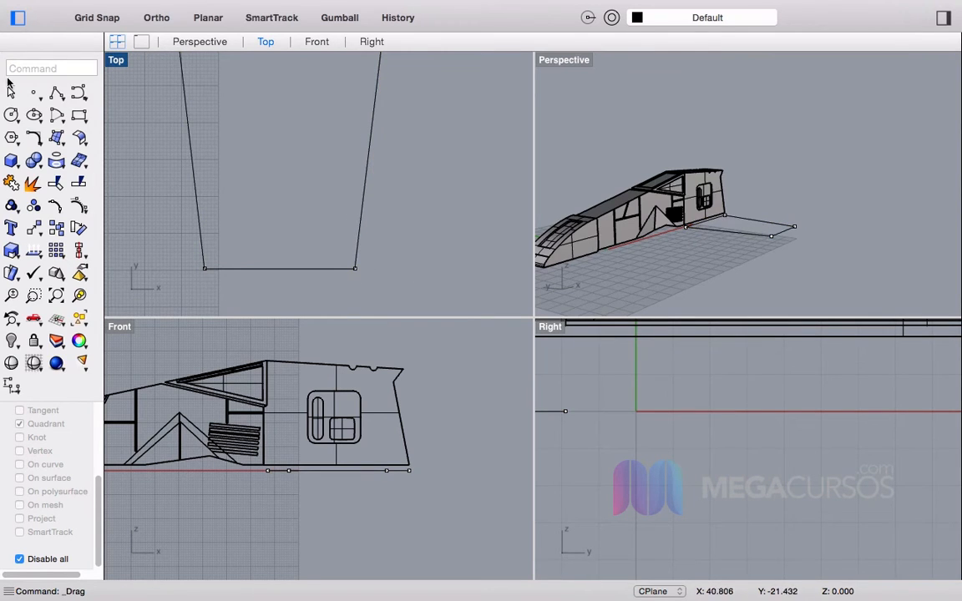
# Step: Draw a closed tapered wingtip polyline continuing from the wing's outer edge, with sides about 38 units and an outer edge about 33 units long
pyautogui.click(57, 91)
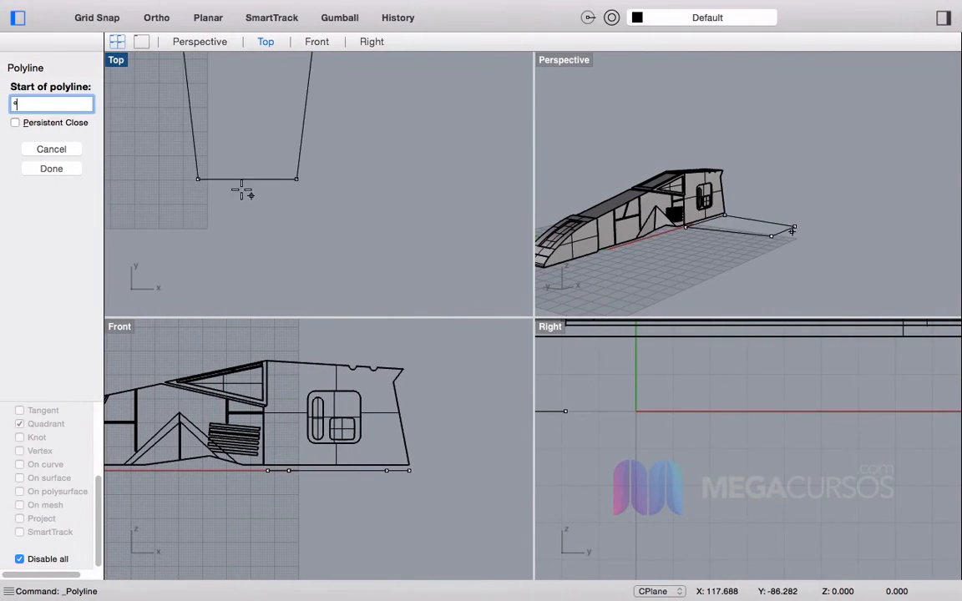
pyautogui.press('Escape')
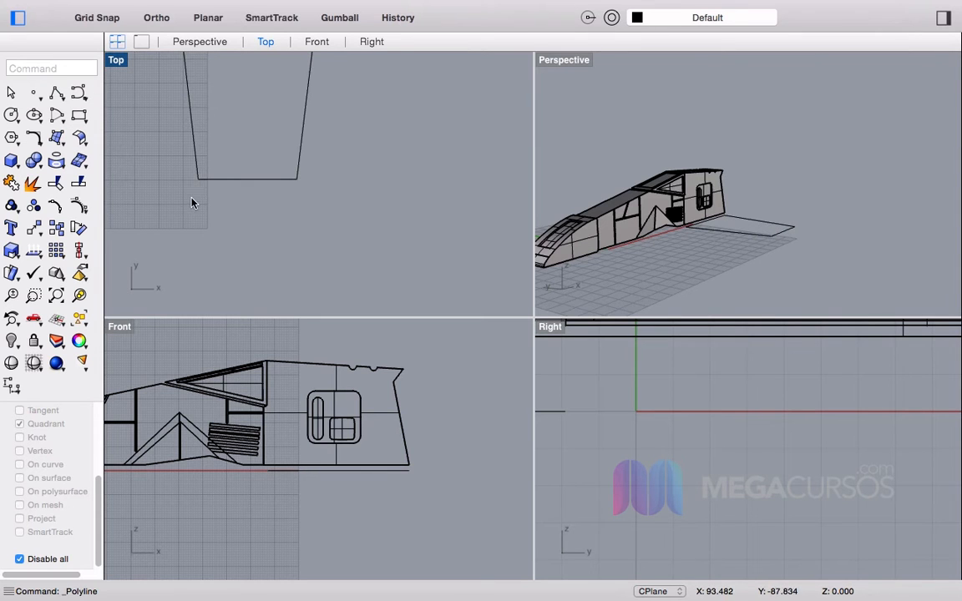
pyautogui.click(57, 92)
pyautogui.scroll(5, 196, 179)
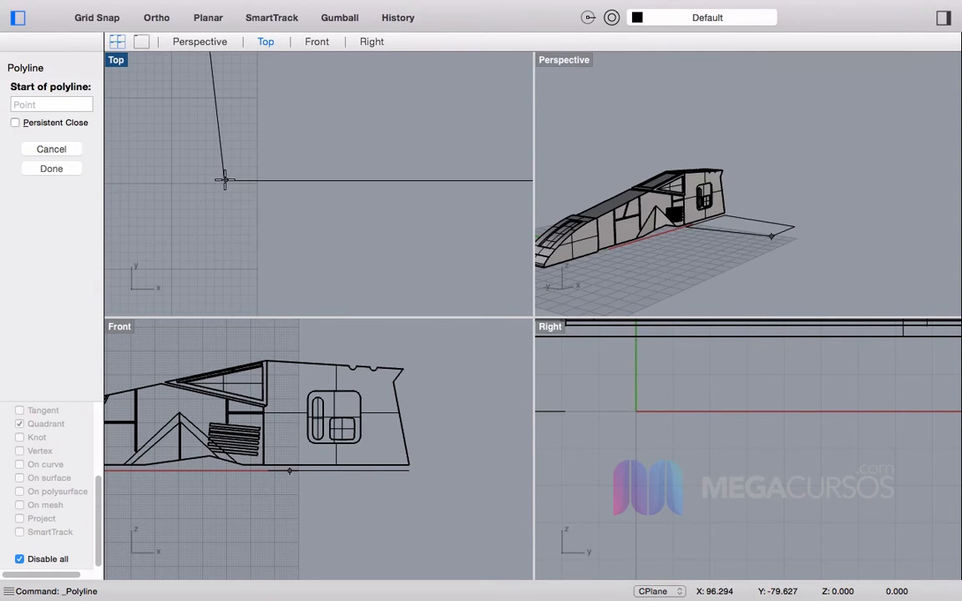
pyautogui.click(223, 178)
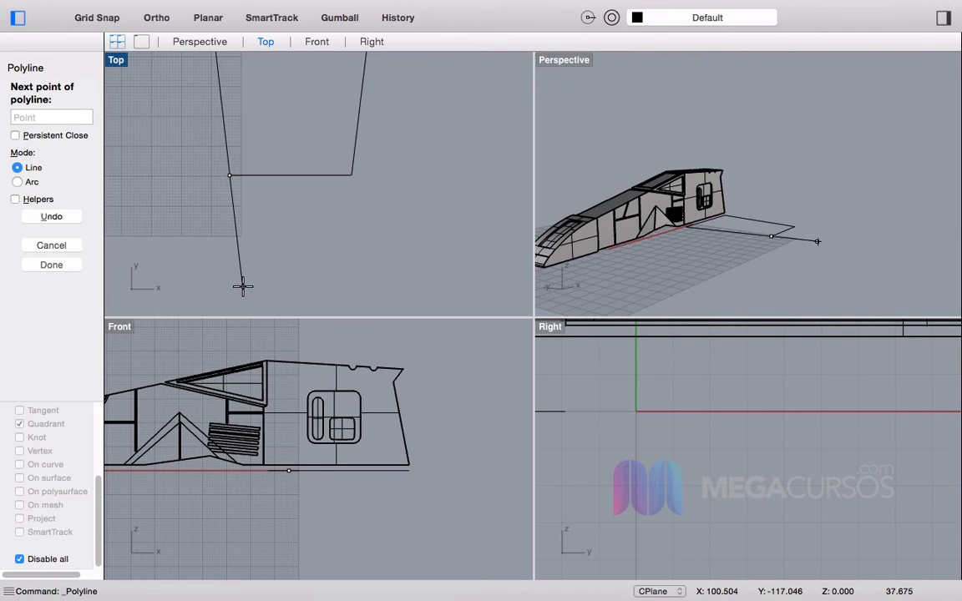
pyautogui.click(242, 286)
pyautogui.press('F8')
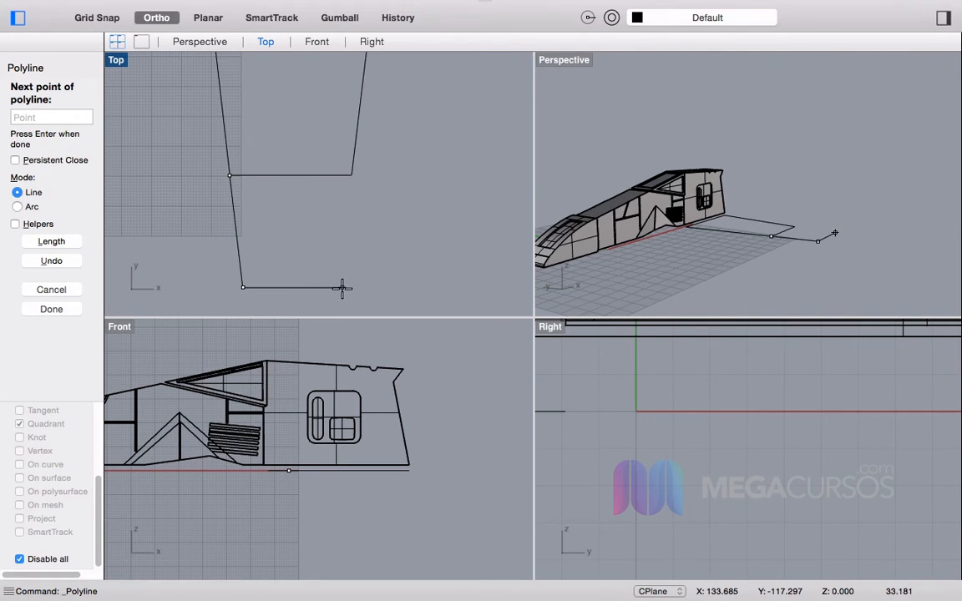
pyautogui.click(339, 288)
pyautogui.press('F8')
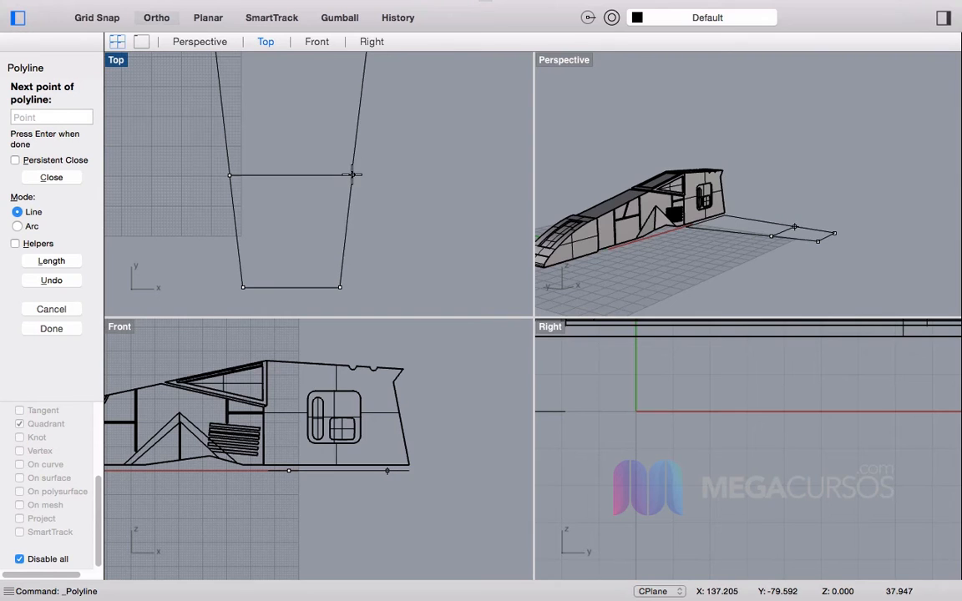
pyautogui.click(232, 176)
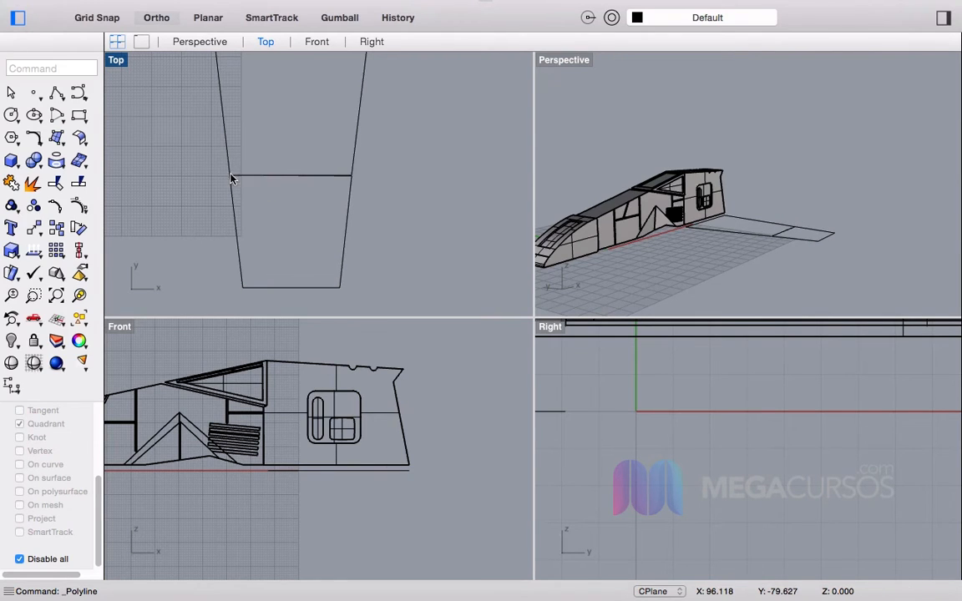
# Step: Extrude the wing and wingtip outlines together upward by about 3.4 units
pyautogui.scroll(-5, 392, 174)
pyautogui.moveTo(292, 147); pyautogui.dragTo(295, 148)
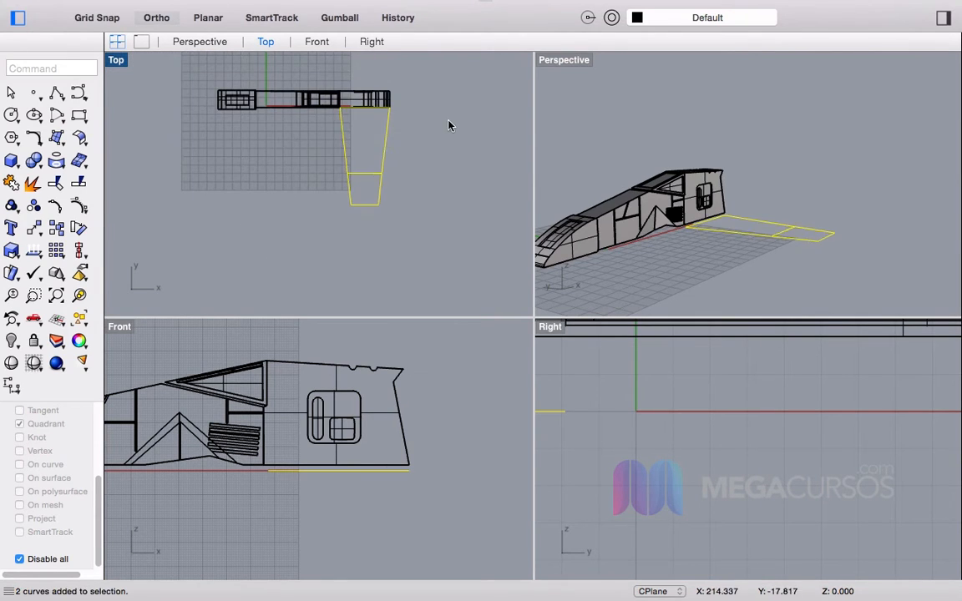
pyautogui.scroll(5, 393, 100)
pyautogui.write('ext')
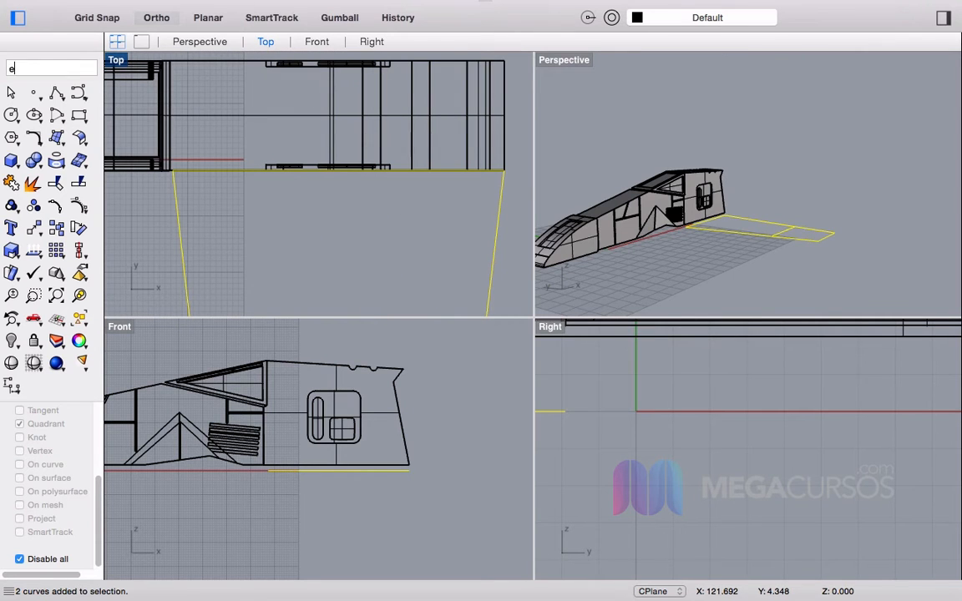
pyautogui.press('Return')
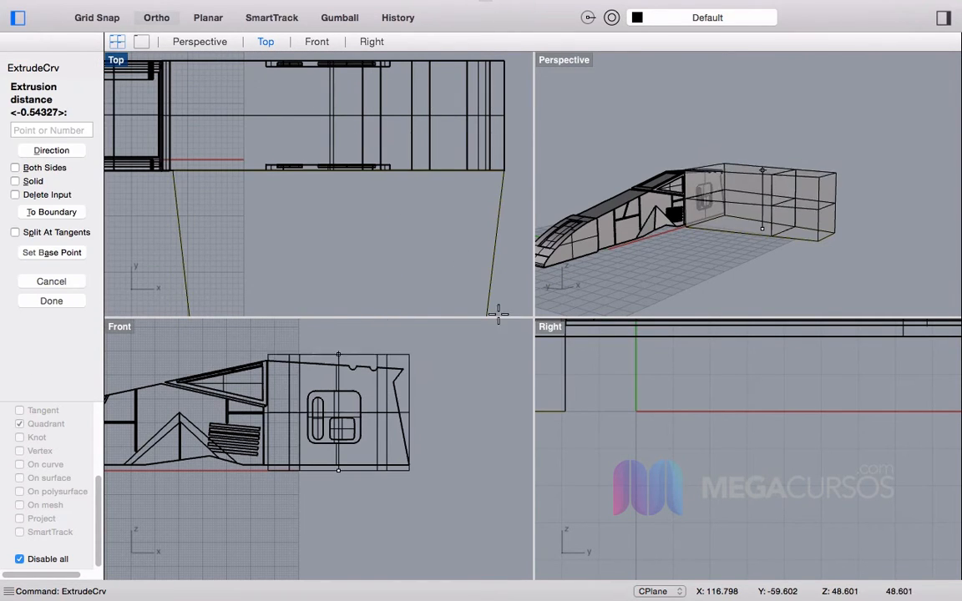
pyautogui.scroll(5, 369, 490)
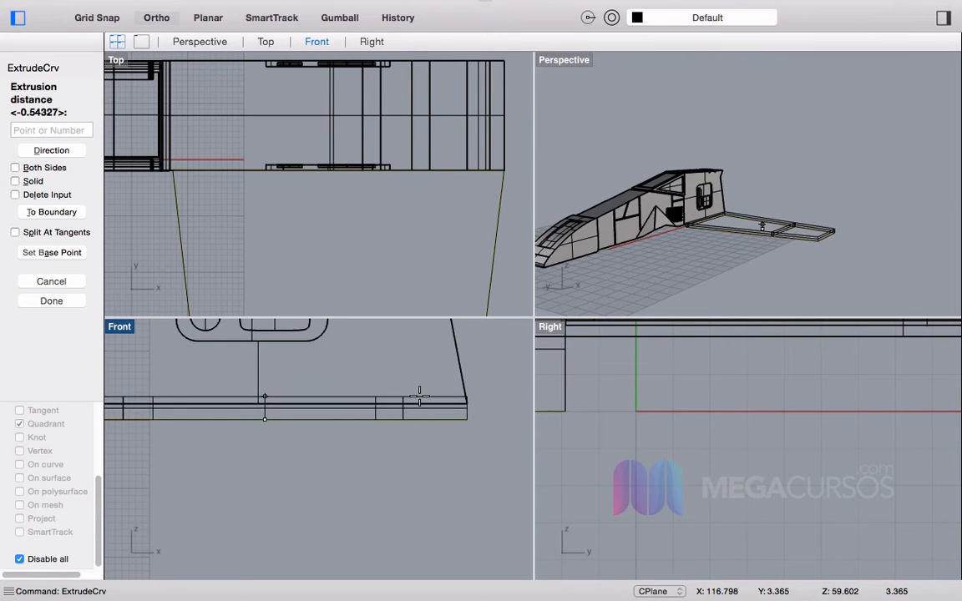
pyautogui.click(421, 398)
# Step: Cap the open ends of both extruded wing sections to make them closed solids
pyautogui.click(812, 215)
pyautogui.moveTo(847, 271); pyautogui.dragTo(753, 203)
pyautogui.write('cap')
pyautogui.press('Return')
pyautogui.click(762, 184)
# Step: Examine the capped wing sections and how they meet the fuselage from several angles
pyautogui.moveTo(776, 236); pyautogui.dragTo(797, 222, button='right')
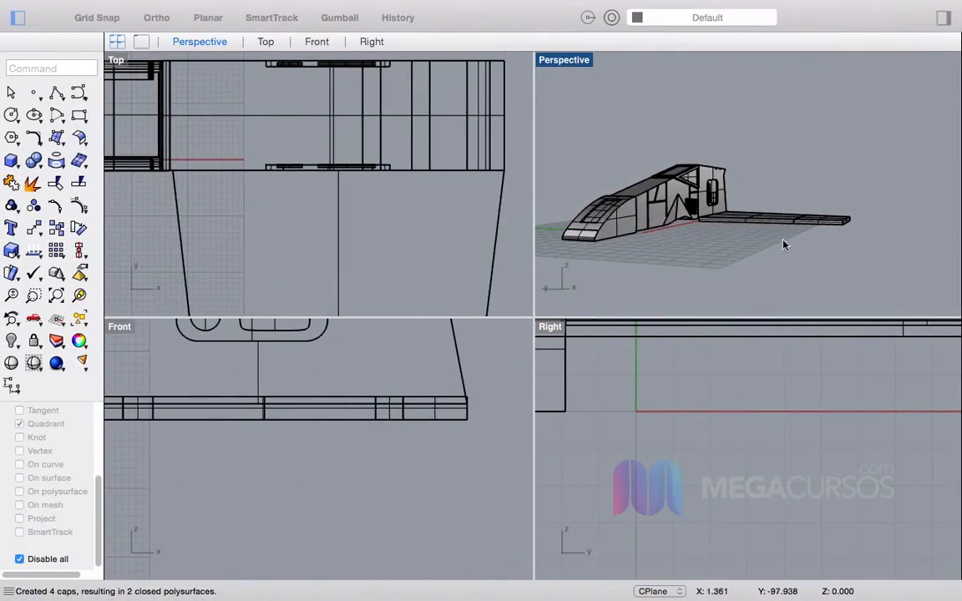
pyautogui.scroll(6, 704, 215)
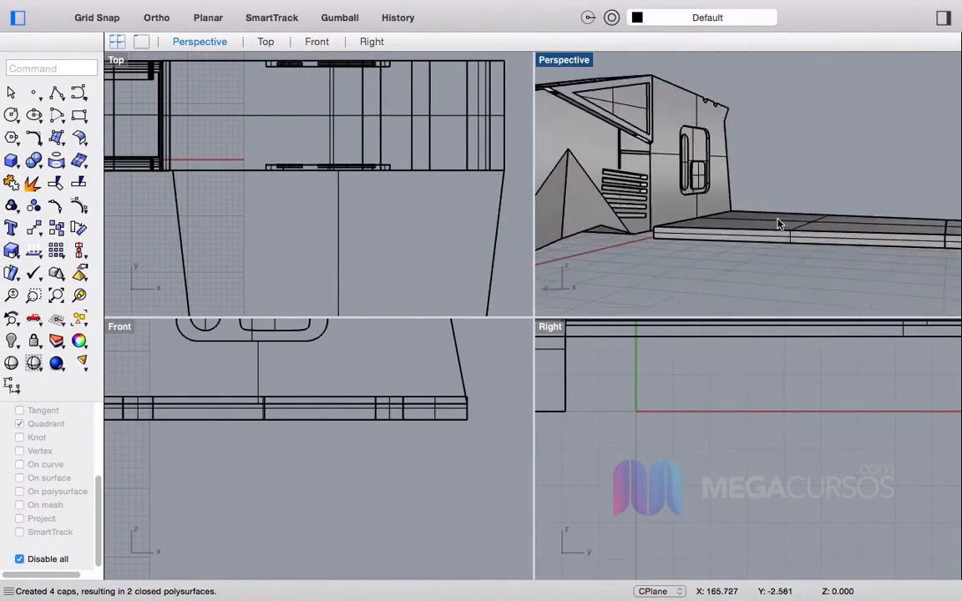
pyautogui.moveTo(733, 200); pyautogui.dragTo(742, 227, button='right')
pyautogui.hotkey('ctrl', 'Left')
pyautogui.hotkey('ctrl', 'Right')
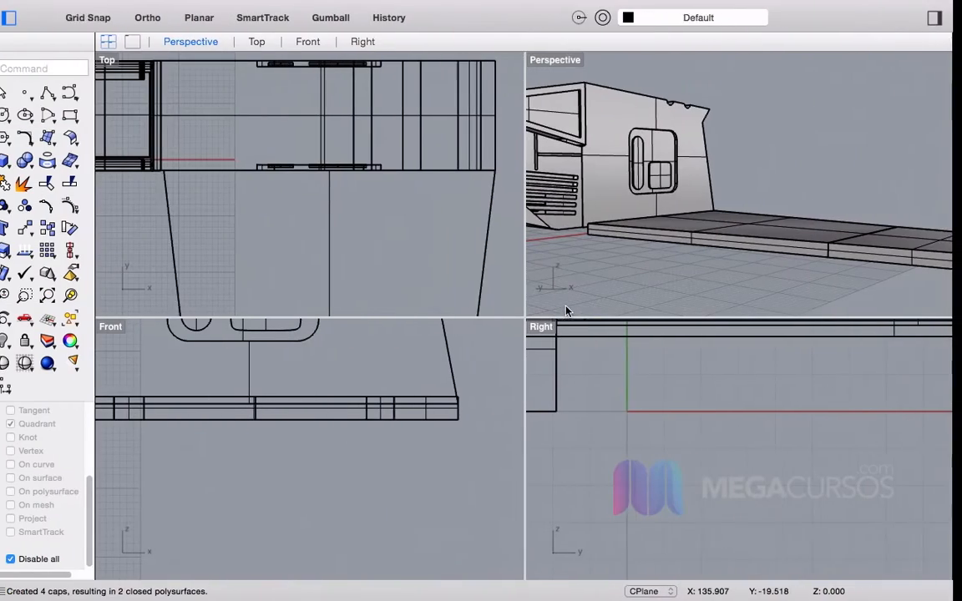
pyautogui.scroll(-3, 262, 208)
pyautogui.scroll(-5, 378, 485)
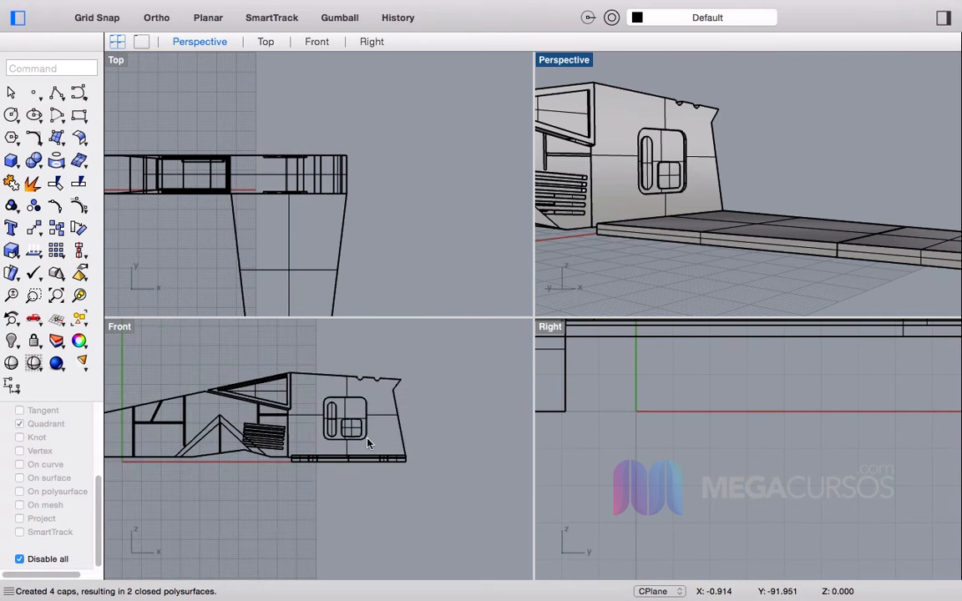
pyautogui.moveTo(763, 269); pyautogui.dragTo(722, 242, button='right')
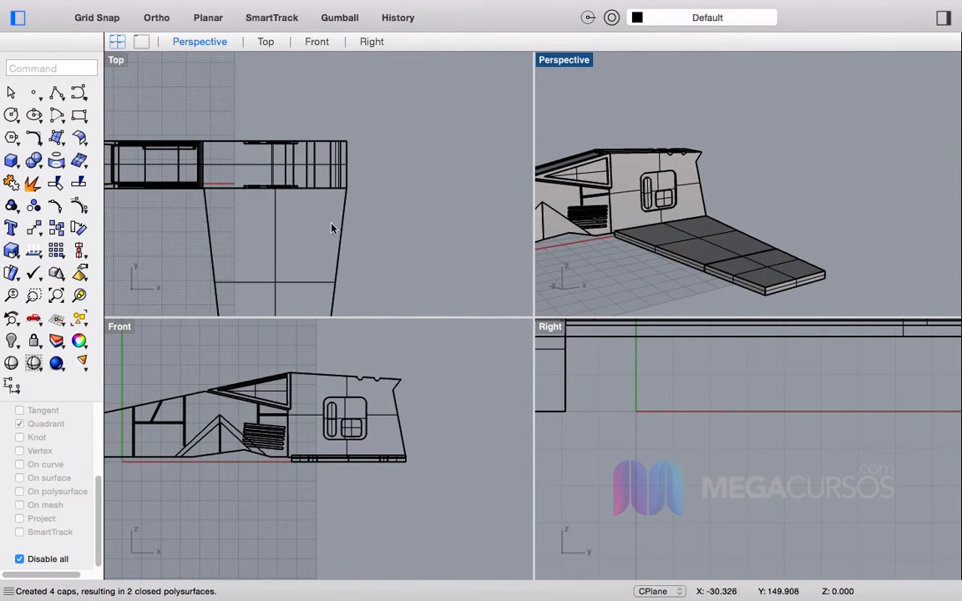
# Step: Draw a closed tapered trapezoid polyline, its first side about 33 units long, in the middle of the inner wing section
pyautogui.moveTo(249, 261); pyautogui.dragTo(298, 140, button='right')
pyautogui.scroll(4, 303, 140)
pyautogui.moveTo(355, 174); pyautogui.dragTo(338, 219, button='right')
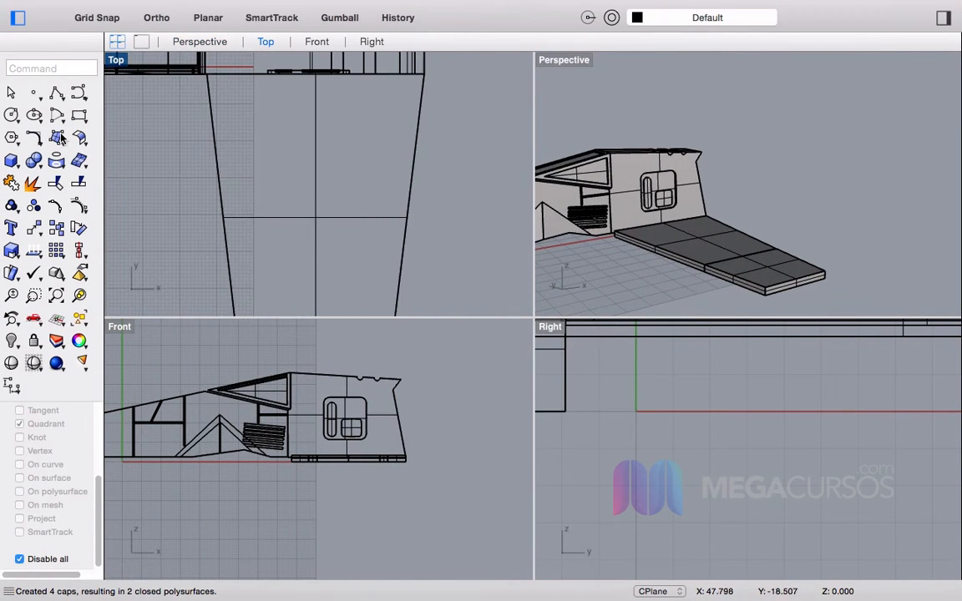
pyautogui.click(57, 88)
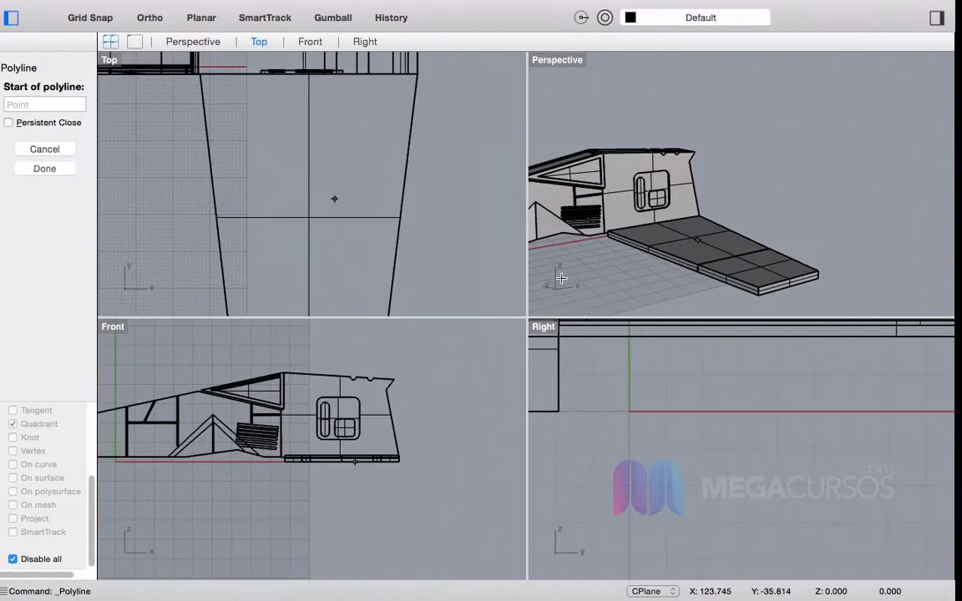
pyautogui.click(294, 162)
pyautogui.press('F8')
pyautogui.click(357, 162)
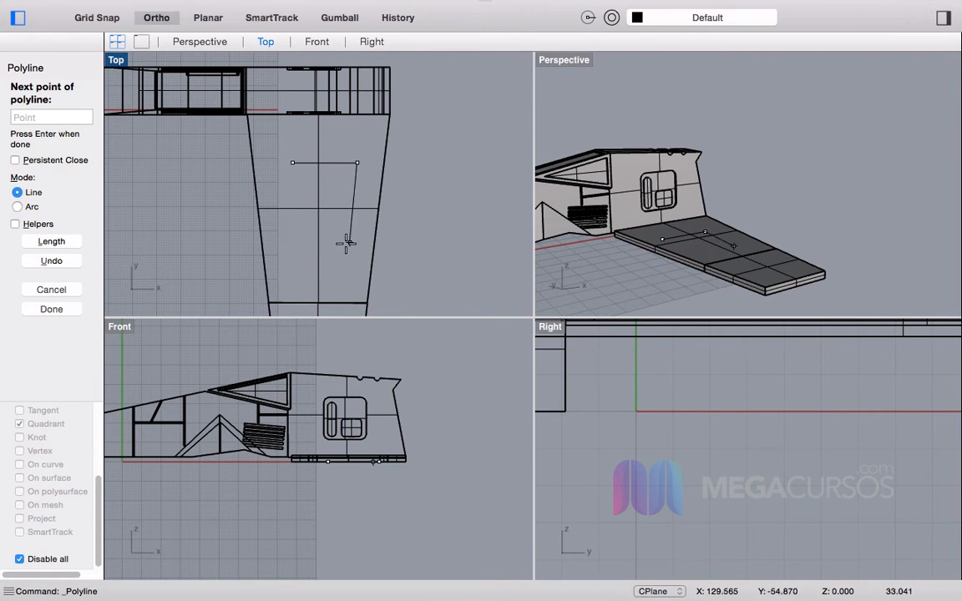
pyautogui.click(347, 241)
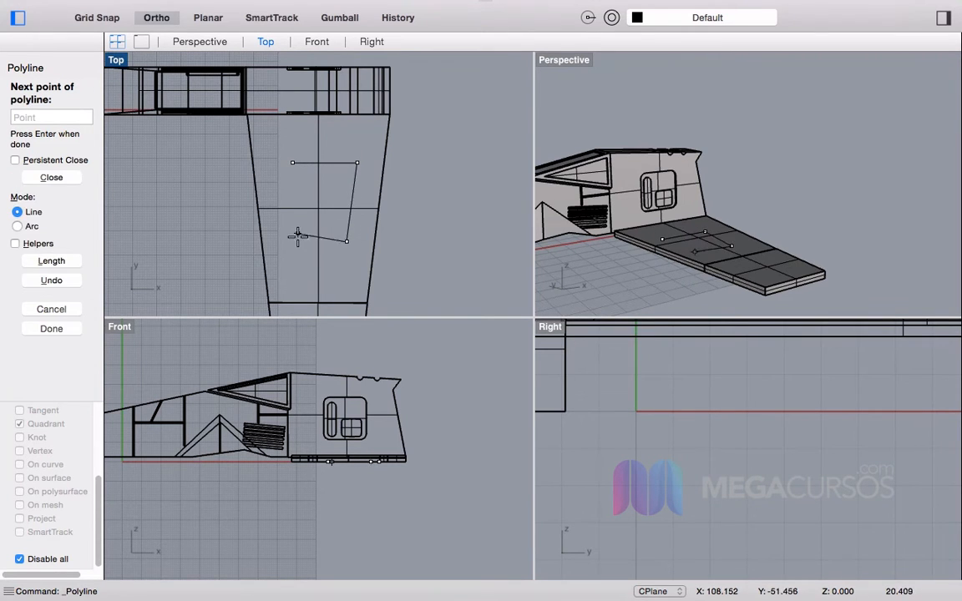
pyautogui.click(297, 242)
pyautogui.scroll(5, 281, 159)
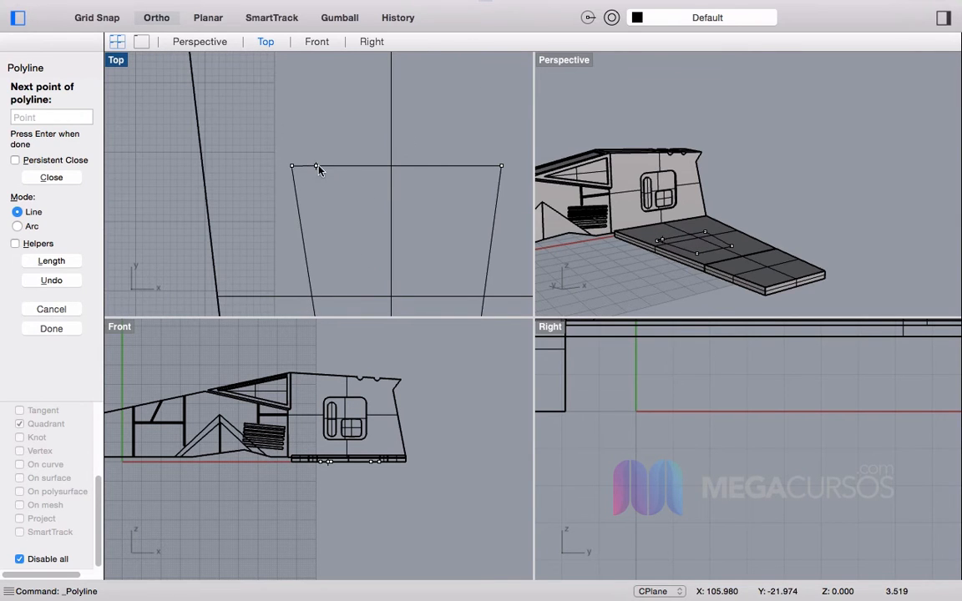
pyautogui.click(316, 165)
pyautogui.scroll(-5, 397, 193)
pyautogui.scroll(4, 425, 223)
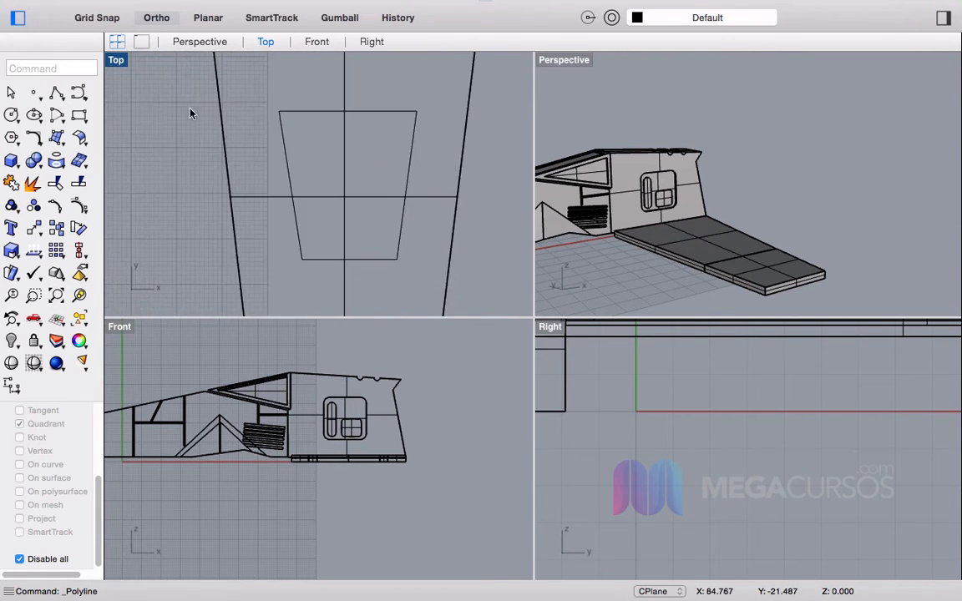
# Step: Create a flat cylinder of about 5.8 radius and 1.3 height inside the trapezoid and raise it to the wing's top surface
pyautogui.click(14, 164)
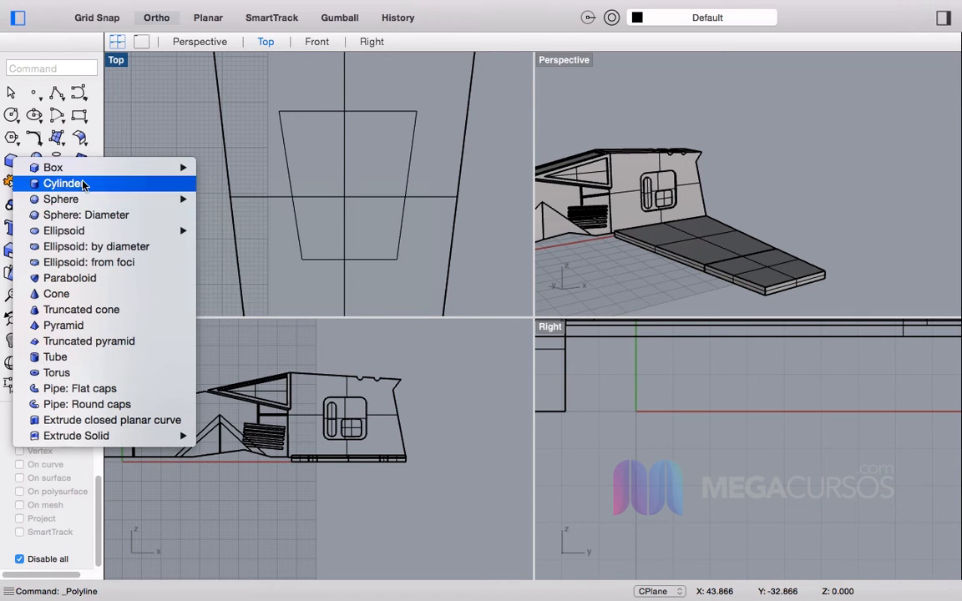
pyautogui.click(73, 181)
pyautogui.click(327, 184)
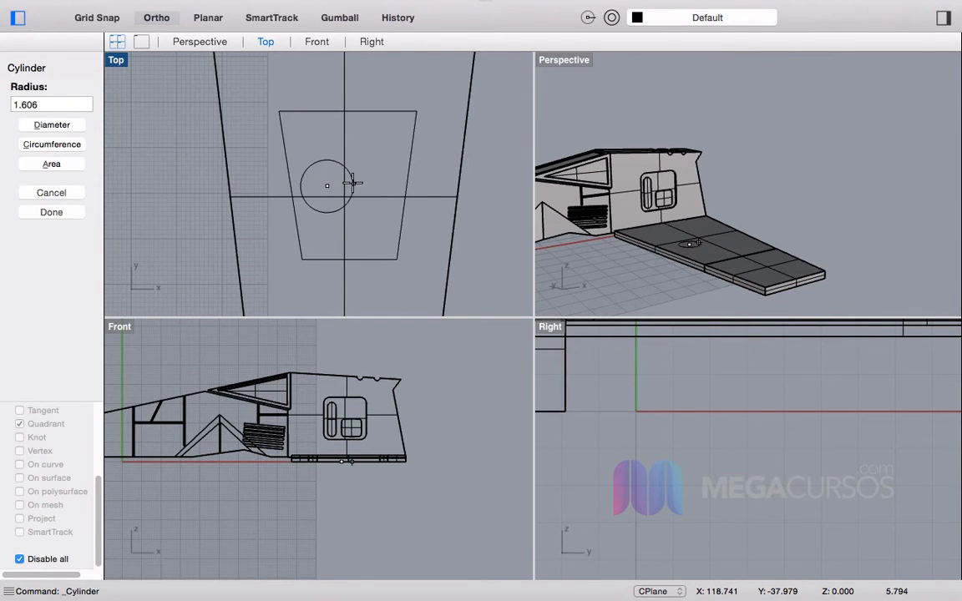
pyautogui.click(308, 167)
pyautogui.scroll(6, 361, 477)
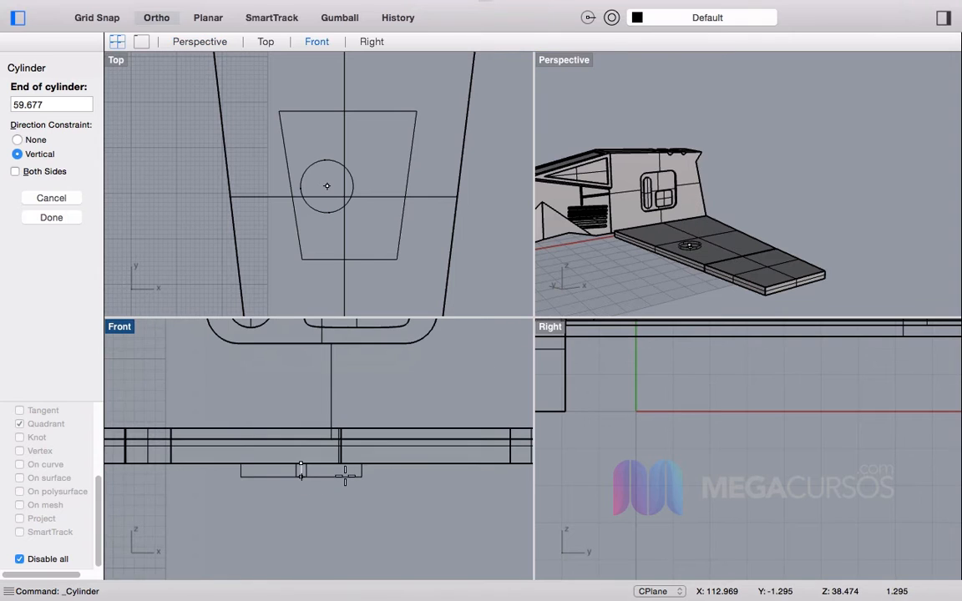
pyautogui.click(344, 451)
pyautogui.moveTo(329, 451); pyautogui.dragTo(317, 425)
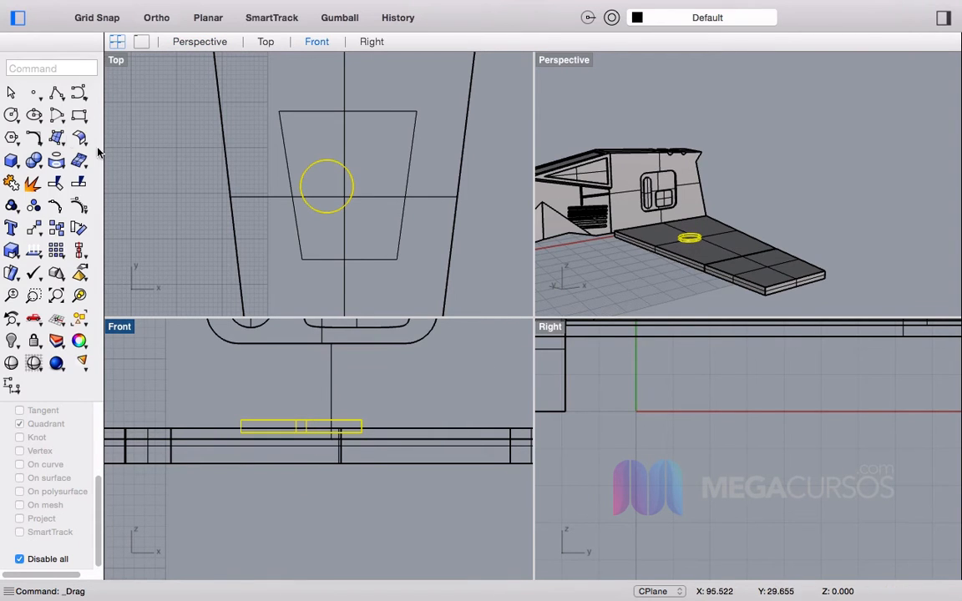
# Step: Create a narrow box beside the cylinder inside the trapezoid and raise it to the wing's top surface
pyautogui.click(23, 157)
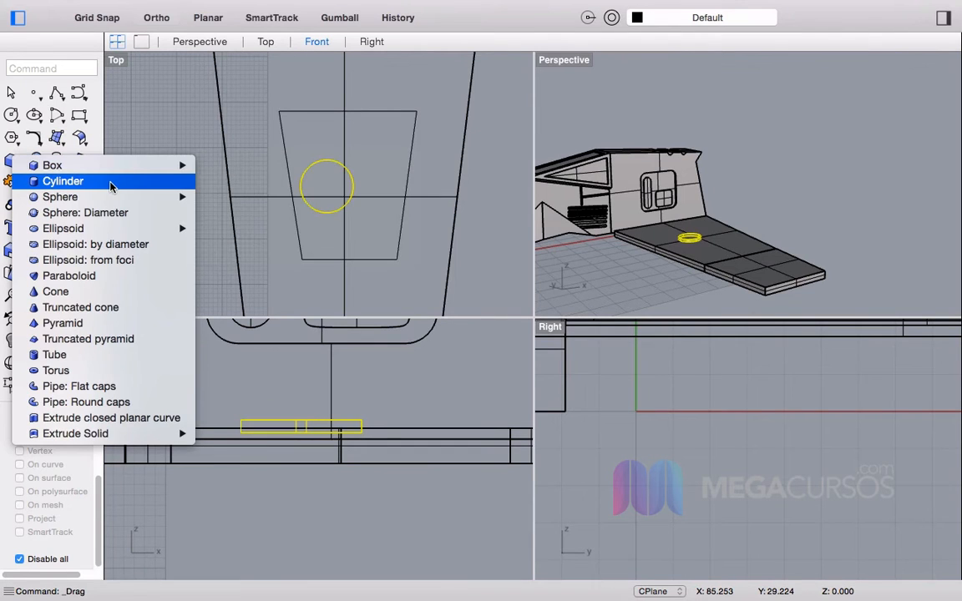
pyautogui.click(108, 166)
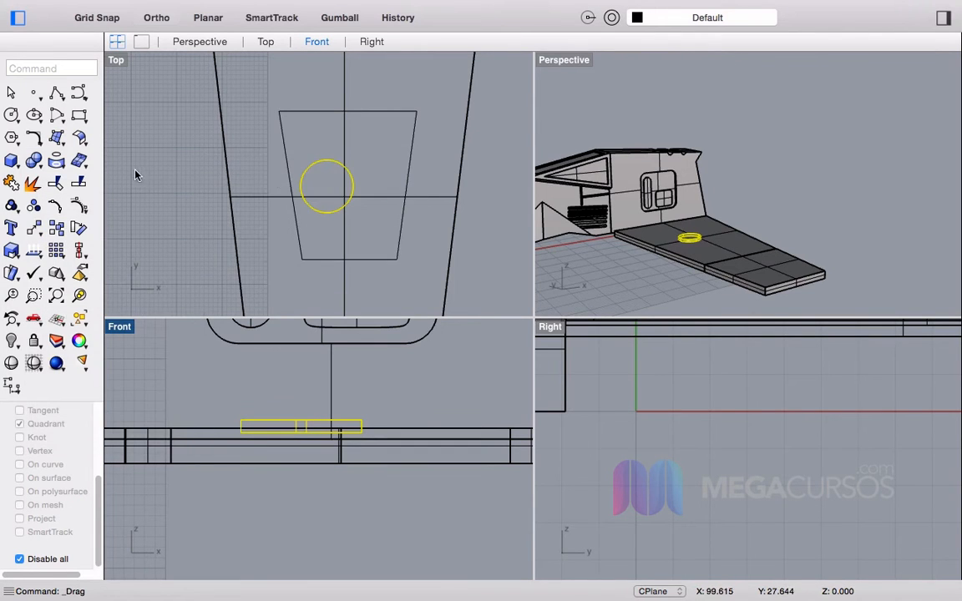
pyautogui.scroll(5, 286, 139)
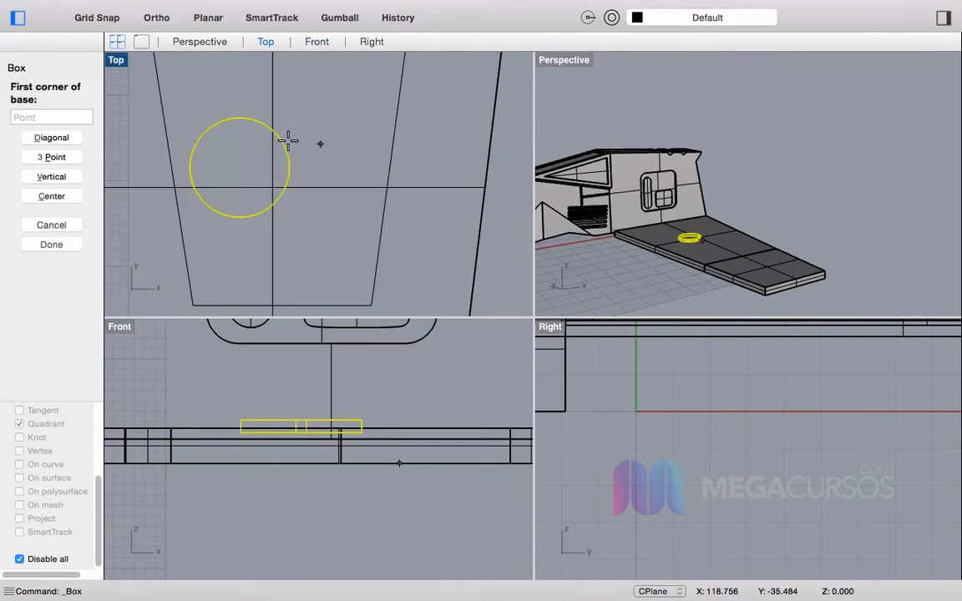
pyautogui.click(333, 142)
pyautogui.click(452, 157)
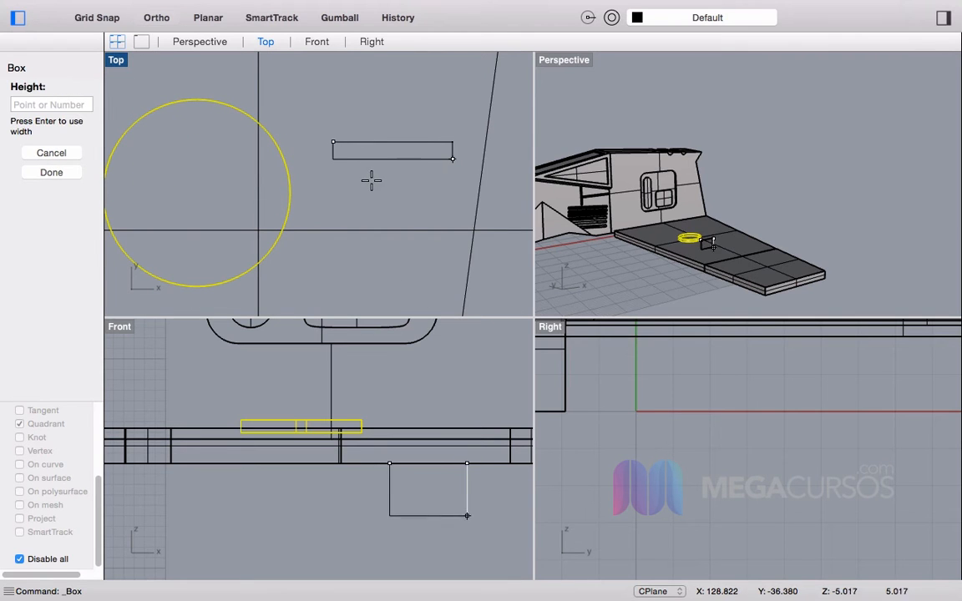
pyautogui.click(431, 452)
pyautogui.moveTo(395, 460); pyautogui.dragTo(395, 428)
# Step: Duplicate the narrow box twice toward the wingtip to form three parallel slats beside the cylinder
pyautogui.moveTo(360, 159); pyautogui.dragTo(358, 237)
pyautogui.press('super+v')
pyautogui.click(846, 208)
pyautogui.scroll(1, 847, 208)
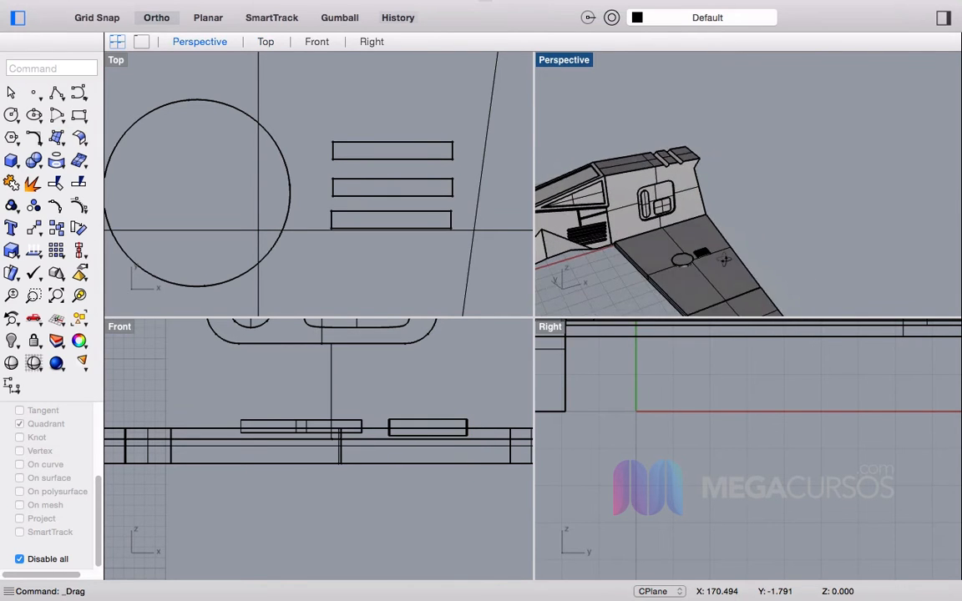
# Step: Extrude the trapezoid outline upward into a thin plate and cap it as a closed solid
pyautogui.scroll(-3, 327, 223)
pyautogui.click(407, 252)
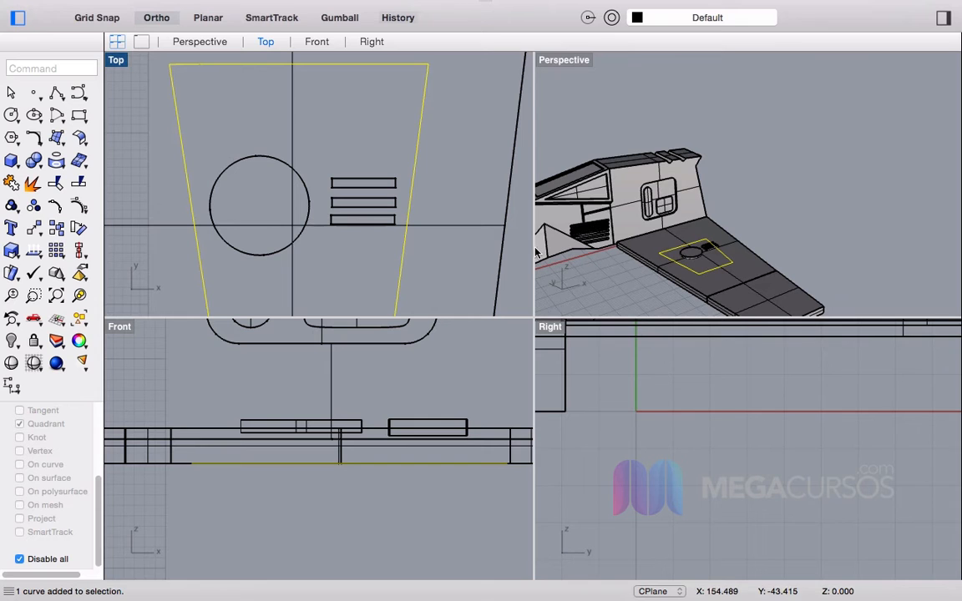
pyautogui.write('Extr')
pyautogui.press('Return')
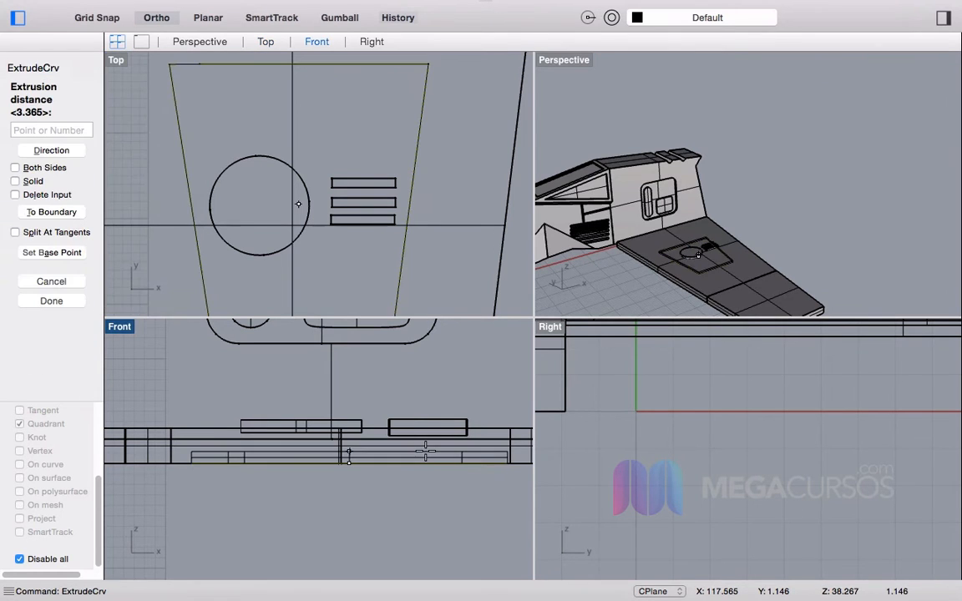
pyautogui.scroll(5, 425, 449)
pyautogui.click(411, 468)
pyautogui.click(409, 477)
pyautogui.click(429, 462)
pyautogui.write('cap')
pyautogui.press('Return')
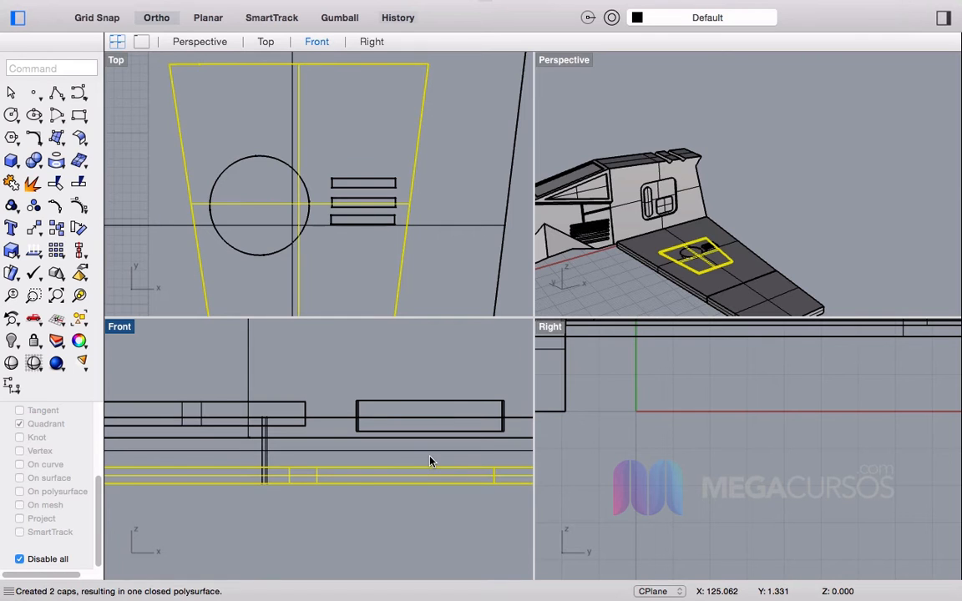
# Step: Raise the thin plate to the wing's top surface under the cylinder and slats, and compare it with the reference image
pyautogui.moveTo(403, 478); pyautogui.dragTo(404, 425)
pyautogui.click(846, 223)
pyautogui.moveTo(710, 265)
pyautogui.mouseDown(button='right')
pyautogui.moveTo(745, 237)
pyautogui.moveTo(709, 255)
pyautogui.mouseUp(button='right')
pyautogui.scroll(6, 745, 236)
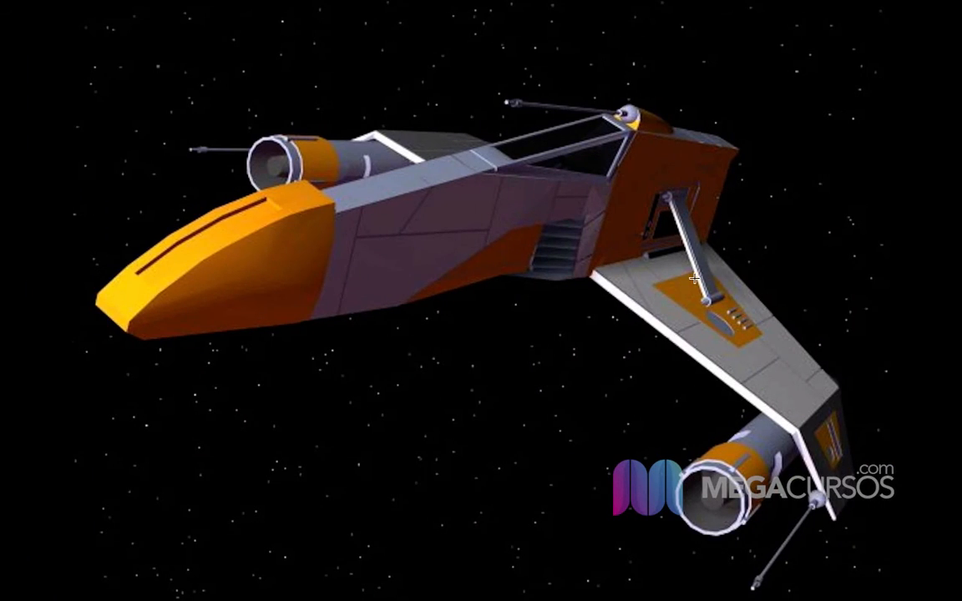
pyautogui.hotkey('ctrl', 'Left')
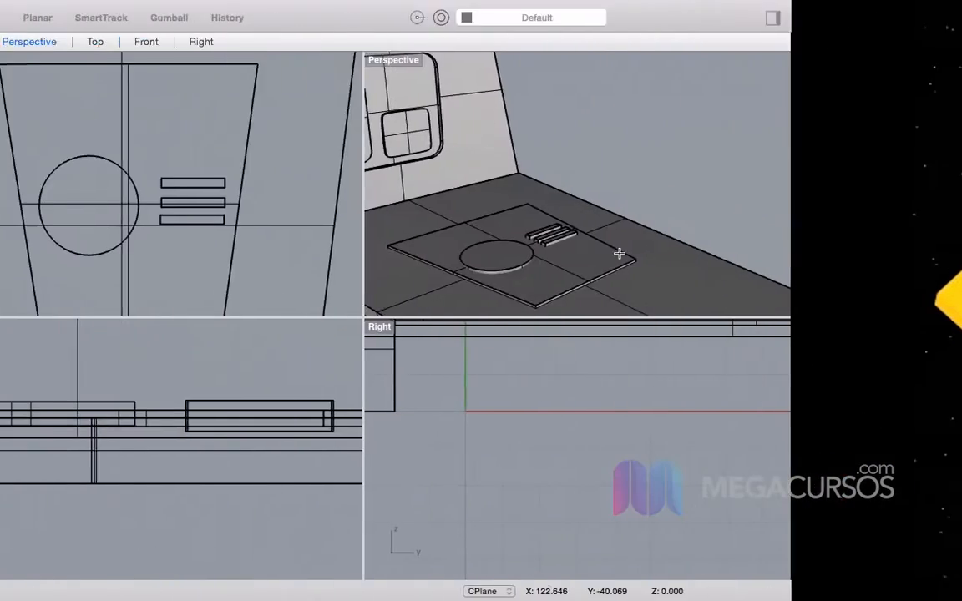
pyautogui.scroll(-6, 699, 190)
pyautogui.scroll(-4, 322, 365)
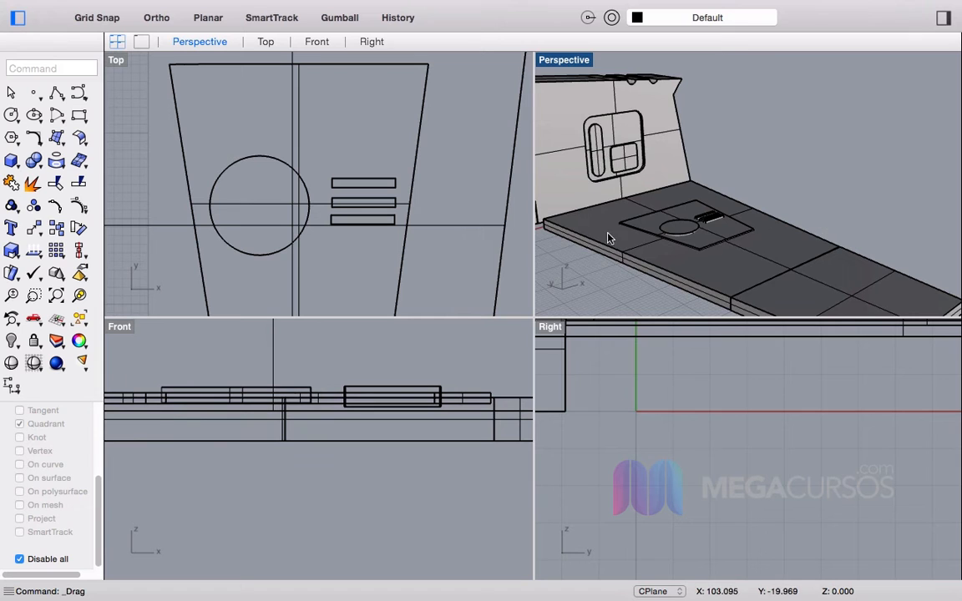
# Step: Duplicate the plate, cylinder and three slats together about 65 units straight outward onto the wingtip section
pyautogui.scroll(6, 720, 219)
pyautogui.click(715, 207)
pyautogui.moveTo(711, 189); pyautogui.dragTo(775, 116, button='right')
pyautogui.scroll(9, 656, 215)
pyautogui.click(684, 213)
pyautogui.keyDown('shift'); pyautogui.click(694, 184); pyautogui.keyUp('shift')
pyautogui.keyDown('shift'); pyautogui.click(740, 194); pyautogui.keyUp('shift')
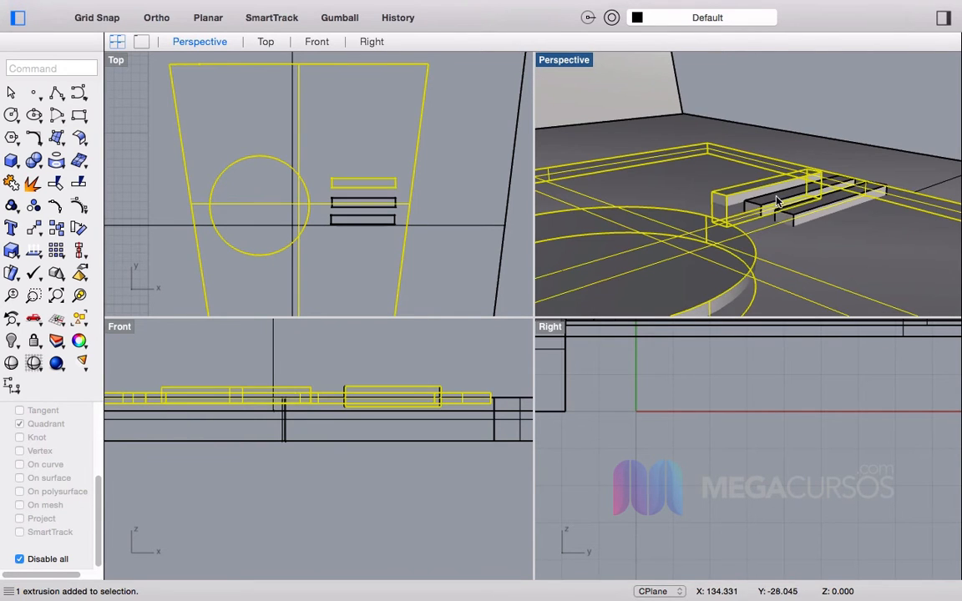
pyautogui.keyDown('shift'); pyautogui.click(770, 200); pyautogui.keyUp('shift')
pyautogui.keyDown('shift'); pyautogui.click(801, 210); pyautogui.keyUp('shift')
pyautogui.press('super+c')
pyautogui.scroll(-5, 332, 172)
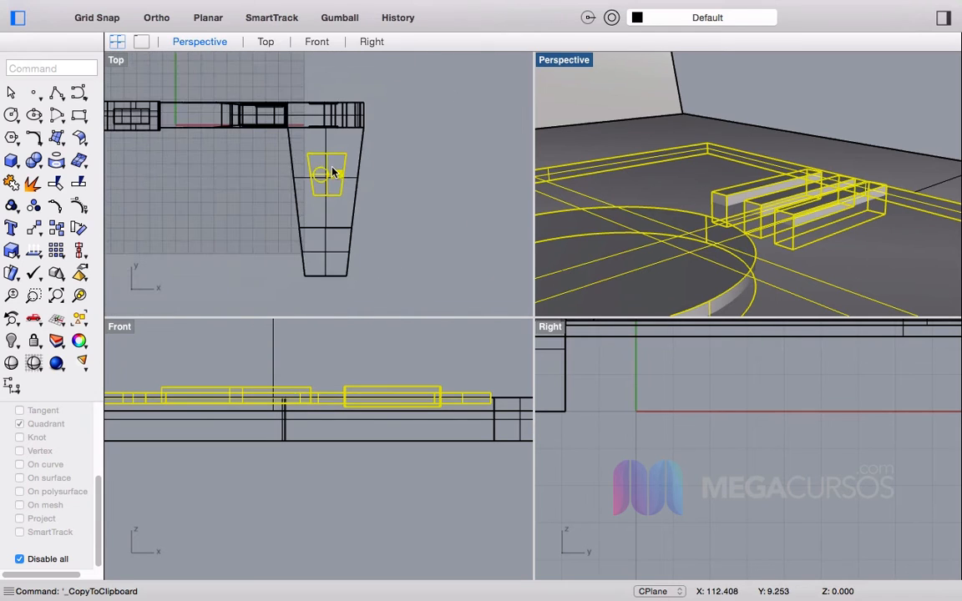
pyautogui.keyDown('shift'); pyautogui.moveTo(326, 175); pyautogui.dragTo(326, 263); pyautogui.keyUp('shift')
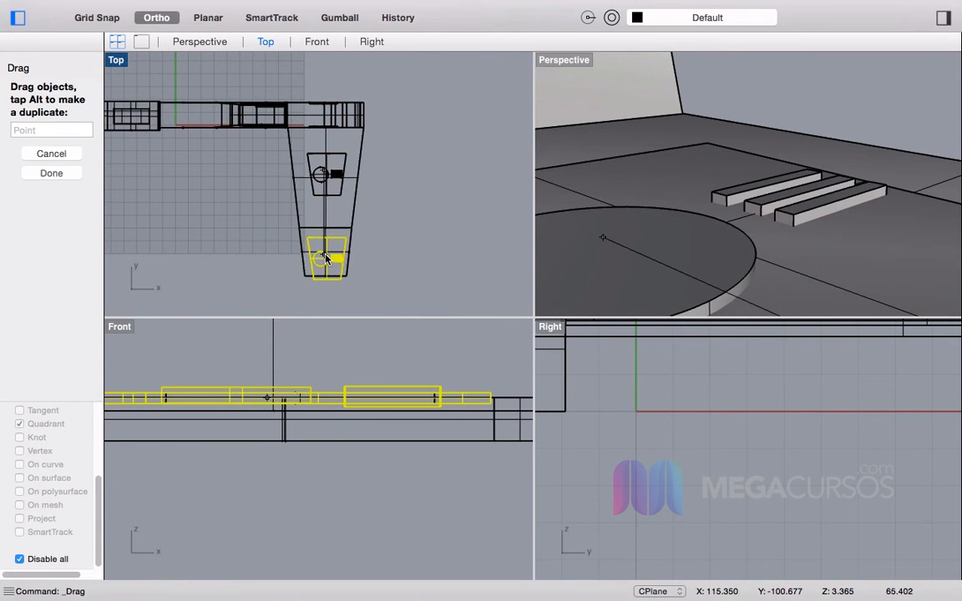
pyautogui.scroll(5, 326, 260)
# Step: Scale down the duplicated panel details from the plate's inner corner and centre them on the wingtip section
pyautogui.write('Scale')
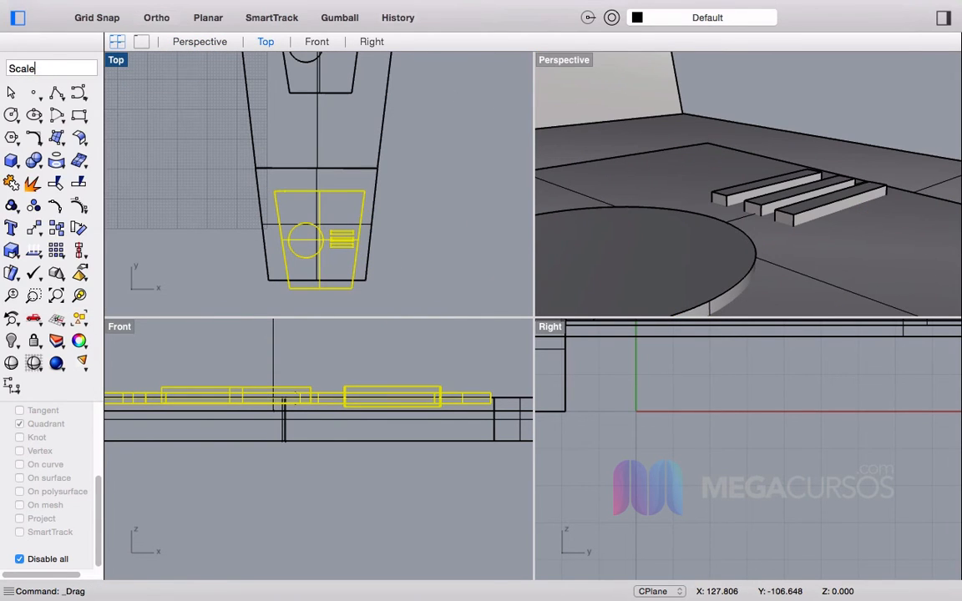
pyautogui.press('Return')
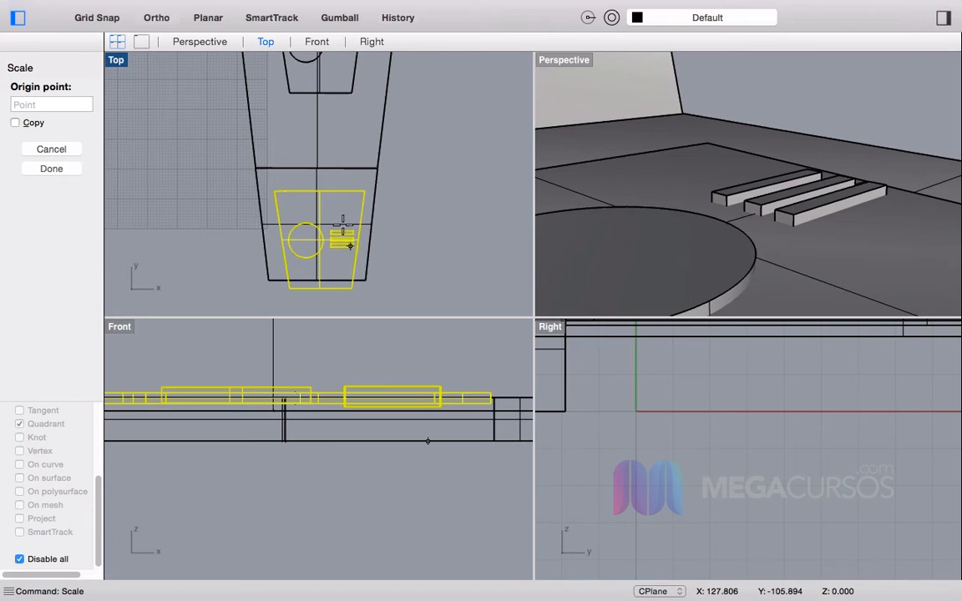
pyautogui.click(274, 192)
pyautogui.click(482, 188)
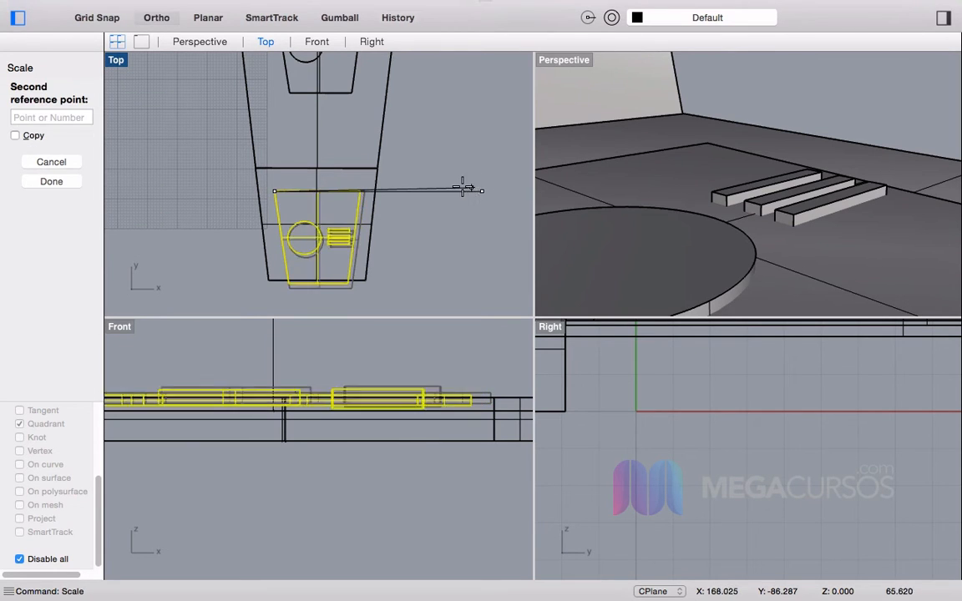
pyautogui.click(393, 184)
pyautogui.scroll(3, 305, 219)
pyautogui.moveTo(309, 228); pyautogui.dragTo(336, 226)
pyautogui.click(490, 210)
pyautogui.scroll(-4, 515, 228)
pyautogui.scroll(-12, 802, 238)
pyautogui.scroll(-3, 791, 243)
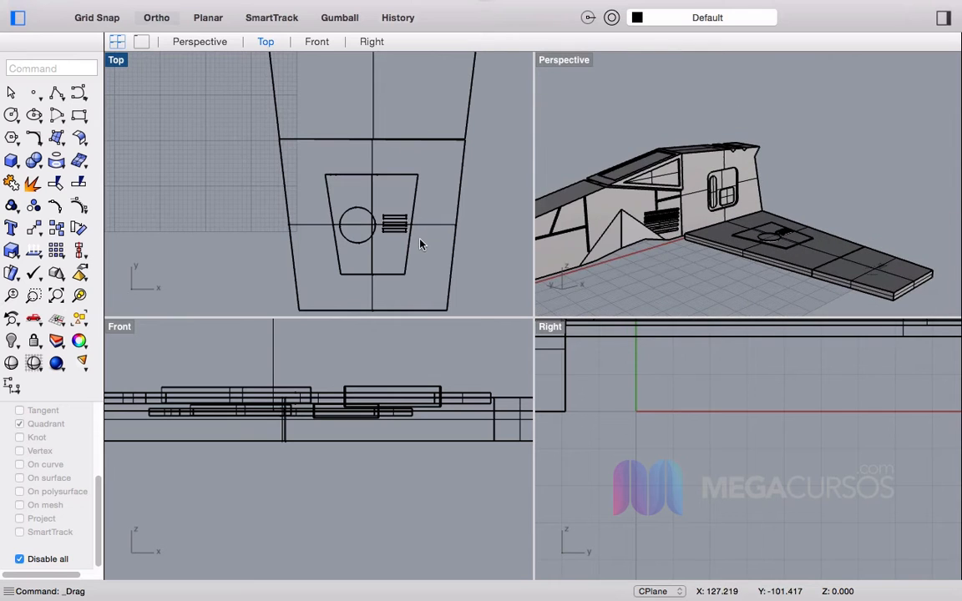
# Step: Raise the scaled panel details, without the wingtip solid, to the wingtip's top surface and check their height
pyautogui.scroll(4, 418, 242)
pyautogui.moveTo(295, 145); pyautogui.dragTo(297, 143)
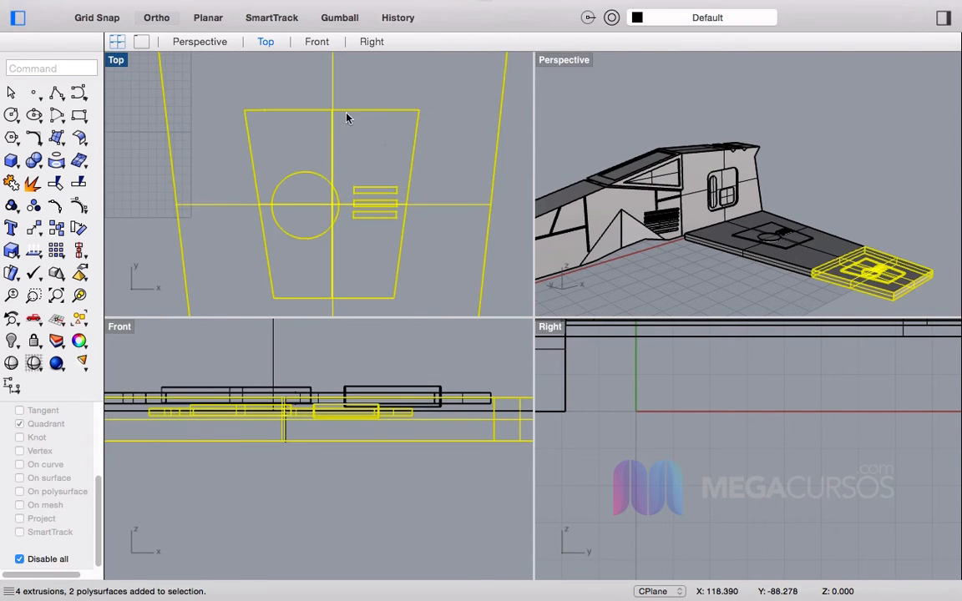
pyautogui.keyDown('super'); pyautogui.click(333, 98); pyautogui.keyUp('super')
pyautogui.scroll(3, 336, 396)
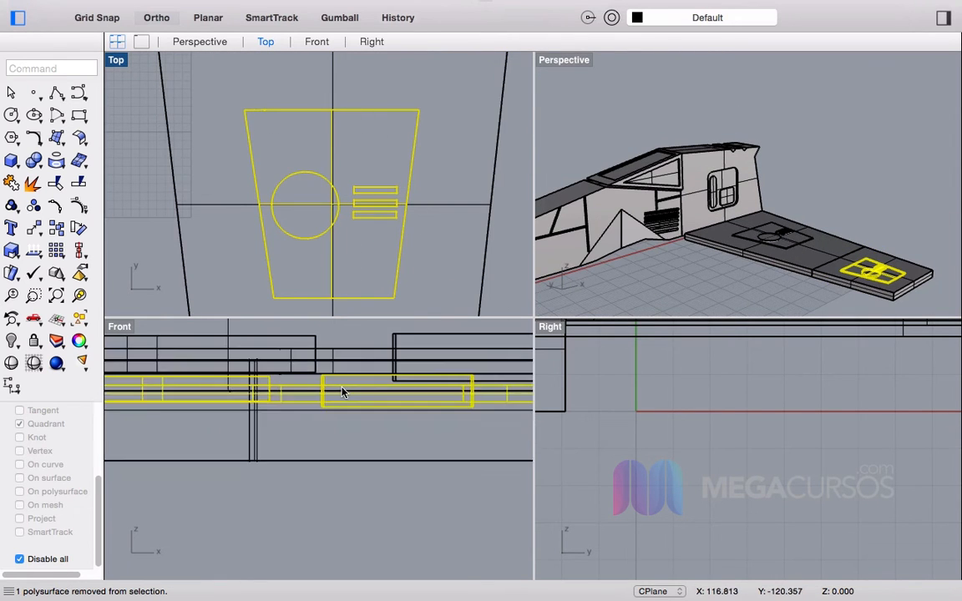
pyautogui.moveTo(347, 398); pyautogui.dragTo(355, 364)
pyautogui.click(830, 215)
pyautogui.moveTo(830, 214); pyautogui.dragTo(727, 198, button='right')
pyautogui.scroll(-5, 784, 221)
pyautogui.scroll(7, 767, 232)
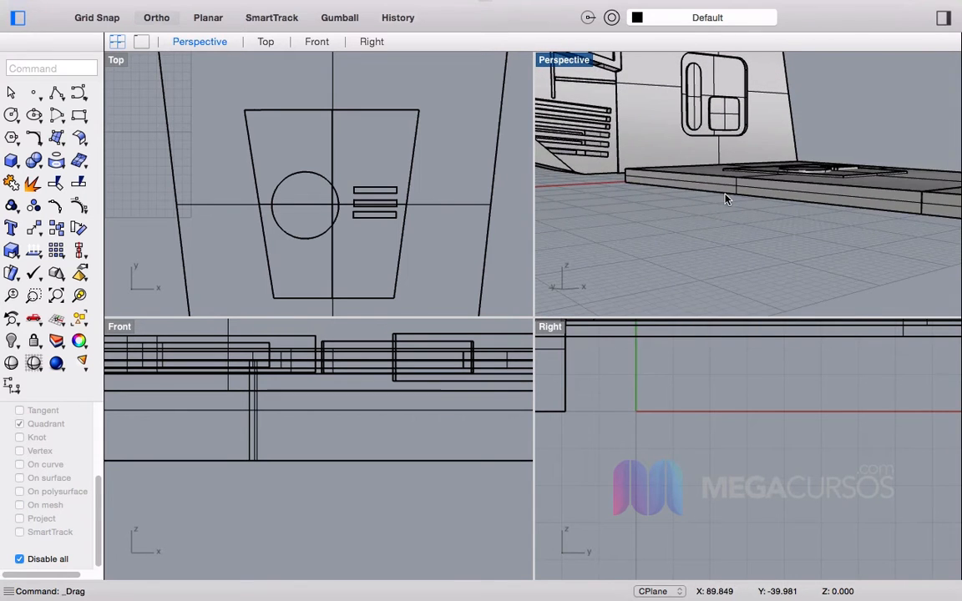
# Step: Move the whole wing with its panel details slightly upward to line up with the fuselage's lower edge
pyautogui.scroll(-6, 763, 177)
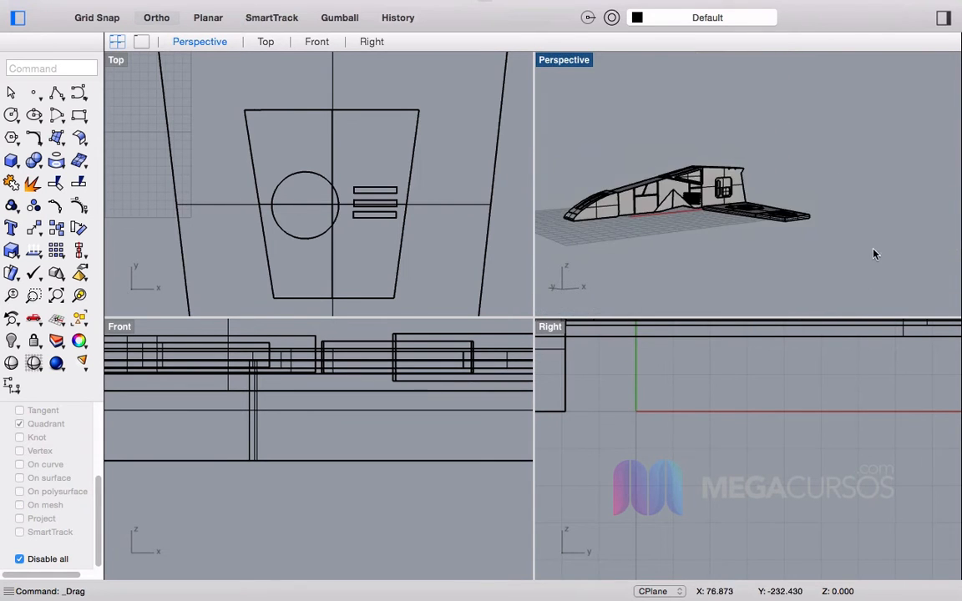
pyautogui.moveTo(869, 247); pyautogui.dragTo(808, 269, button='right')
pyautogui.moveTo(757, 206); pyautogui.dragTo(771, 193)
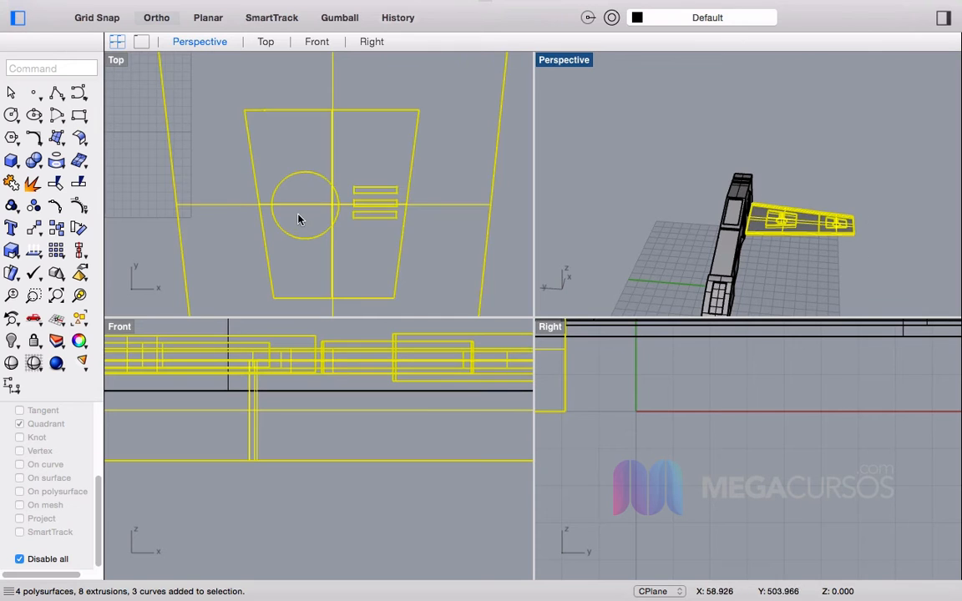
pyautogui.scroll(-4, 342, 109)
pyautogui.scroll(8, 326, 102)
pyautogui.scroll(-2, 422, 402)
pyautogui.scroll(3, 422, 402)
pyautogui.moveTo(345, 409); pyautogui.dragTo(345, 385)
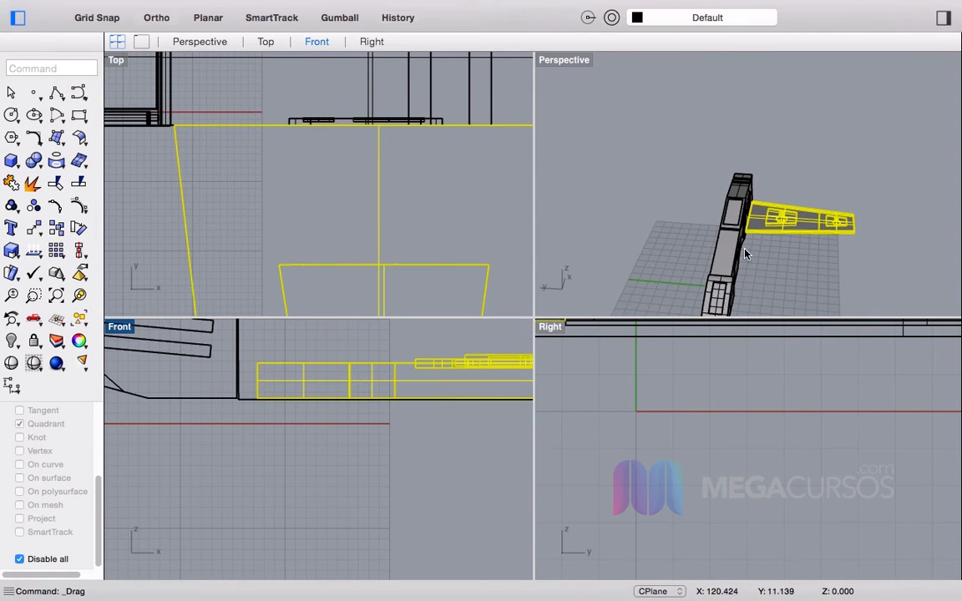
pyautogui.scroll(4, 816, 226)
pyautogui.moveTo(816, 226)
pyautogui.mouseDown(button='right')
pyautogui.moveTo(788, 229)
pyautogui.moveTo(825, 218)
pyautogui.mouseUp(button='right')
pyautogui.press('Escape')
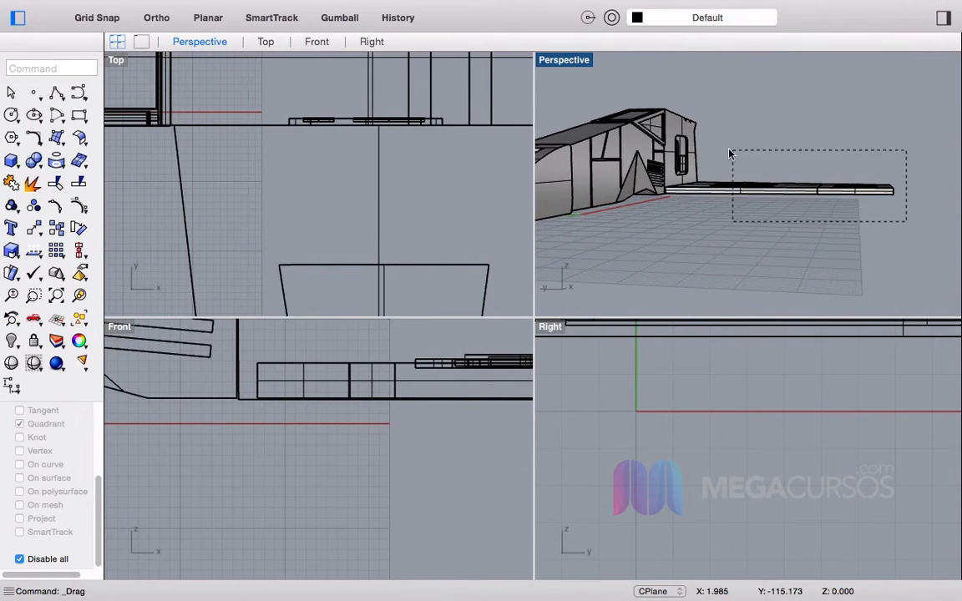
# Step: Rotate the whole wing with its panel details slightly downward about its lower inner corner at the fuselage
pyautogui.moveTo(729, 154); pyautogui.dragTo(715, 150)
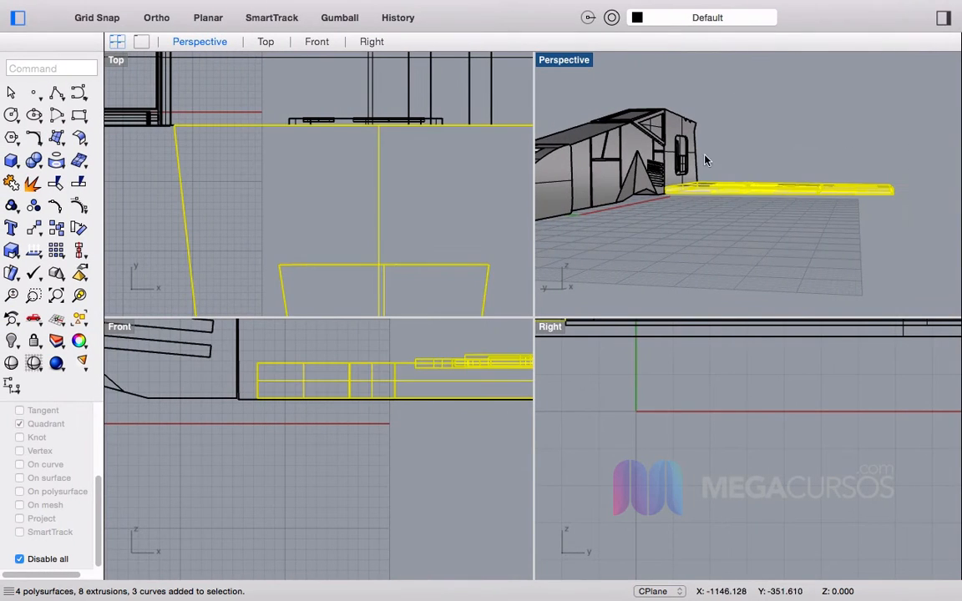
pyautogui.scroll(-10, 236, 188)
pyautogui.moveTo(235, 255); pyautogui.dragTo(342, 159, button='right')
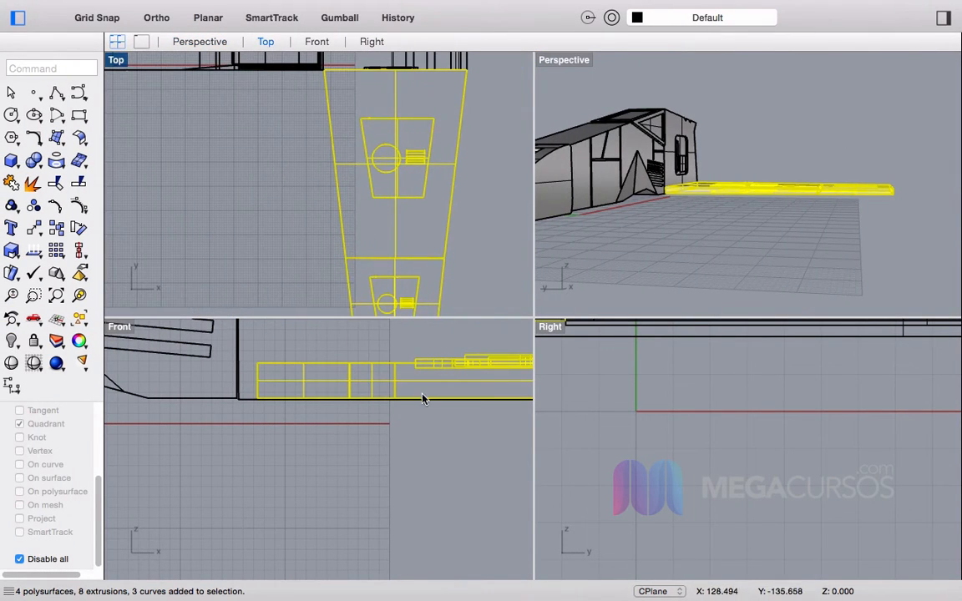
pyautogui.scroll(-10, 424, 398)
pyautogui.scroll(-15, 766, 413)
pyautogui.scroll(-5, 715, 393)
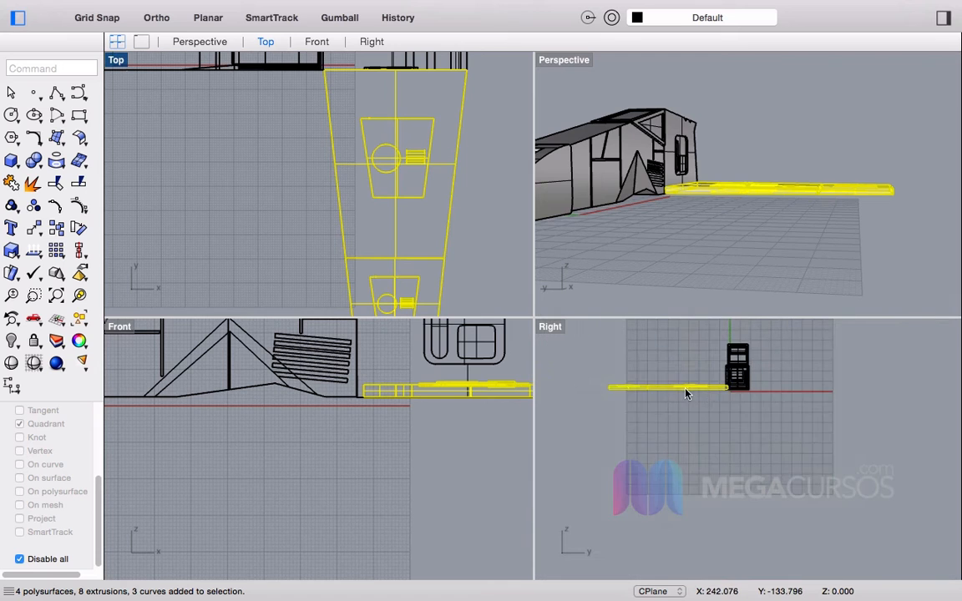
pyautogui.moveTo(712, 392); pyautogui.dragTo(742, 411, button='right')
pyautogui.scroll(5, 705, 399)
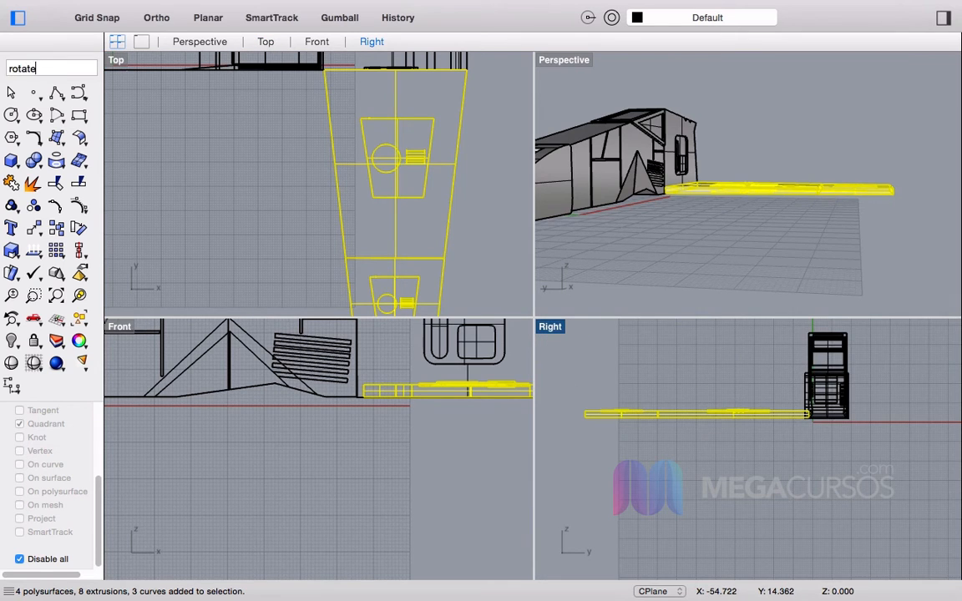
pyautogui.write('rotate')
pyautogui.press('Return')
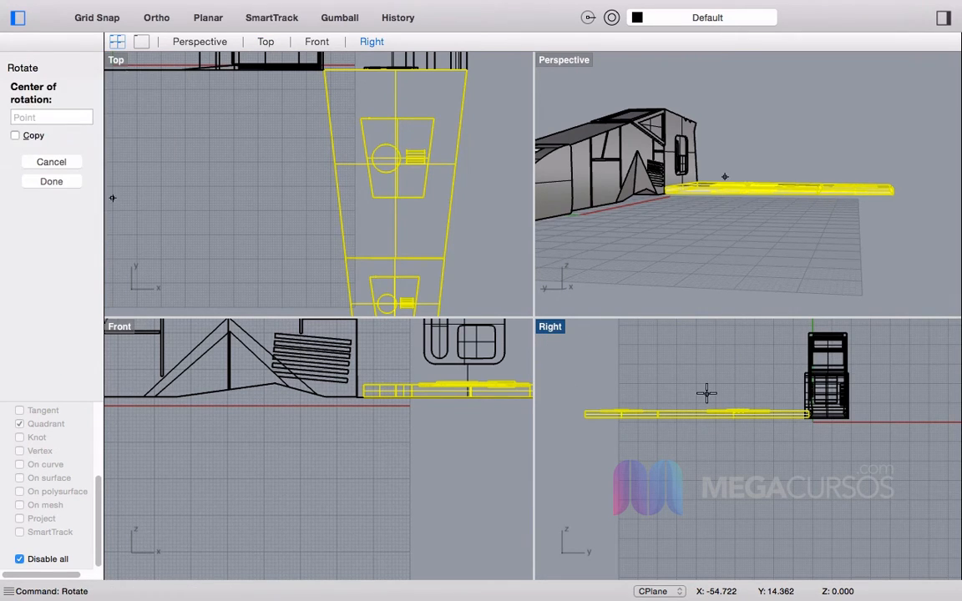
pyautogui.click(810, 419)
pyautogui.keyDown('shift'); pyautogui.click(554, 411); pyautogui.keyUp('shift')
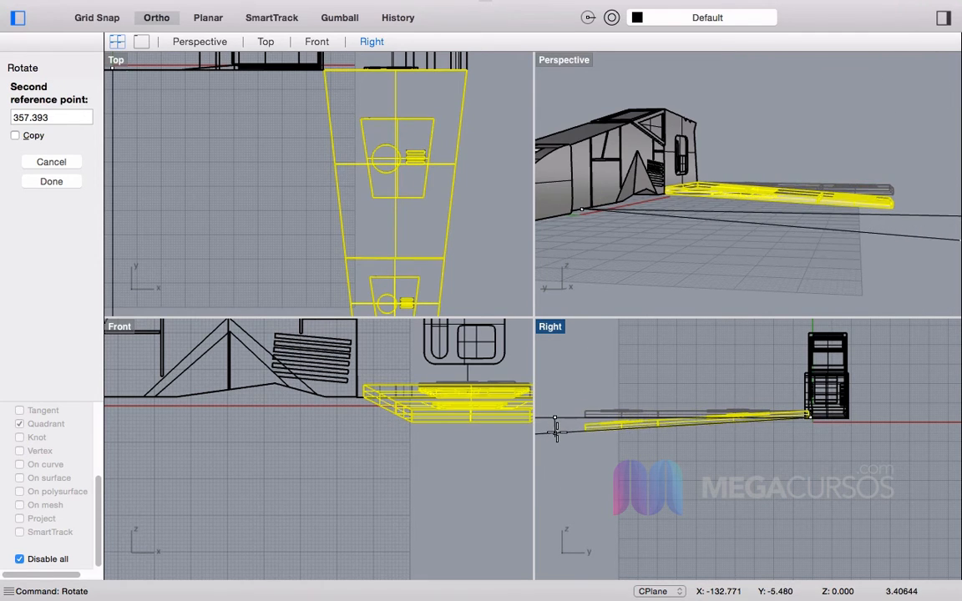
pyautogui.click(593, 428)
# Step: Rotate the wingtip section and its panel details steeply downward about the section's lower inner corner
pyautogui.scroll(3, 618, 455)
pyautogui.click(682, 482)
pyautogui.moveTo(585, 379); pyautogui.dragTo(584, 377)
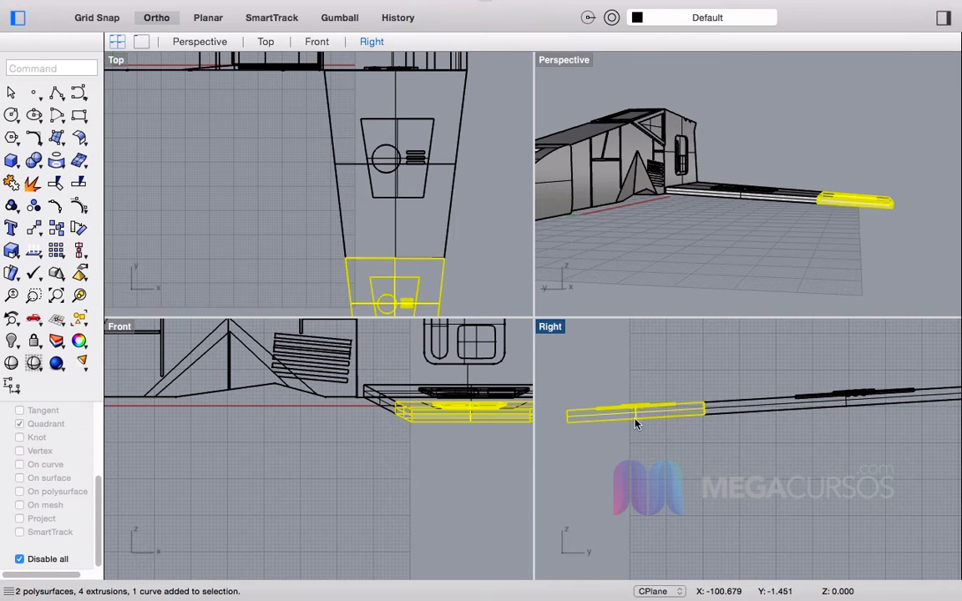
pyautogui.press('Return')
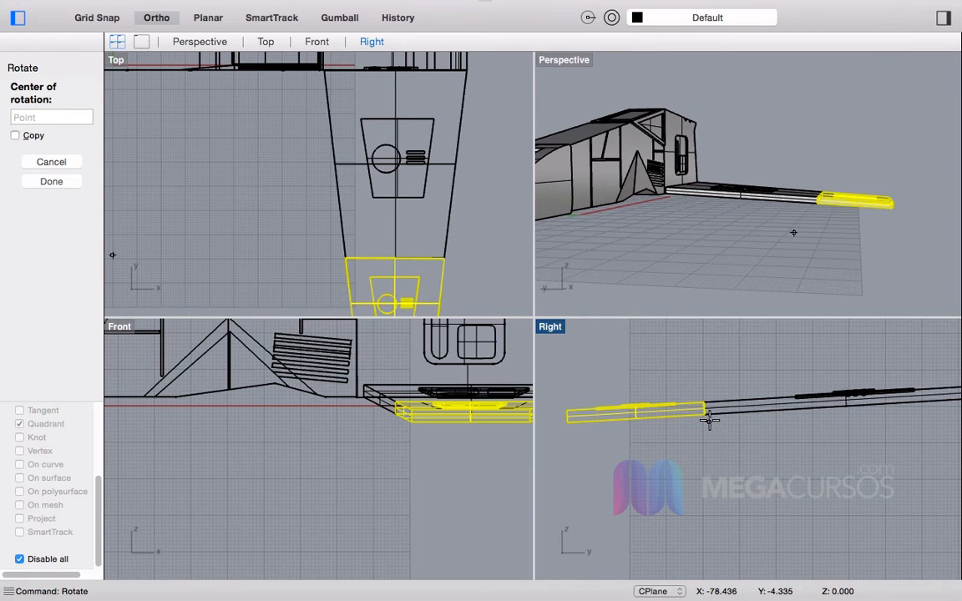
pyautogui.click(705, 414)
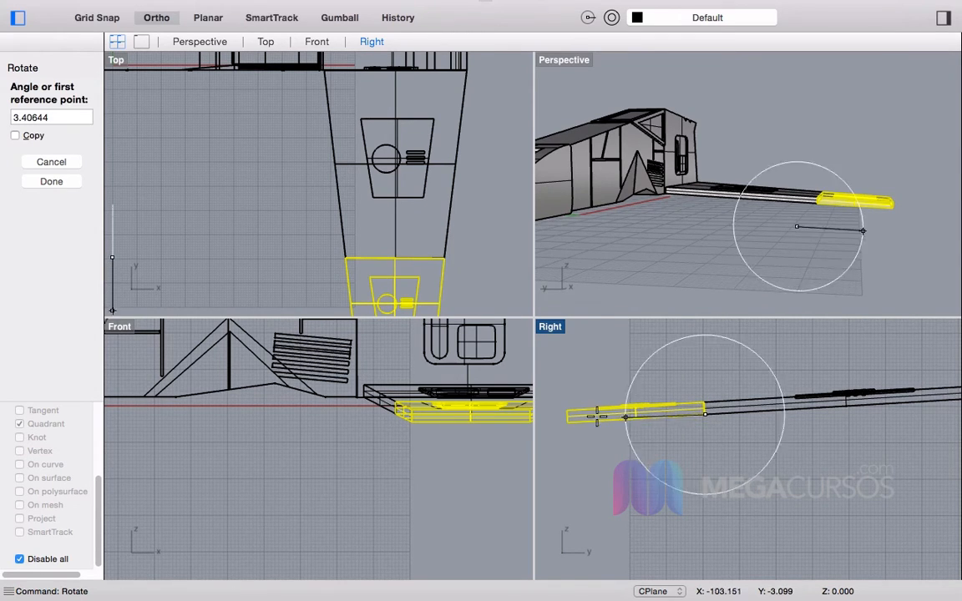
pyautogui.click(556, 415)
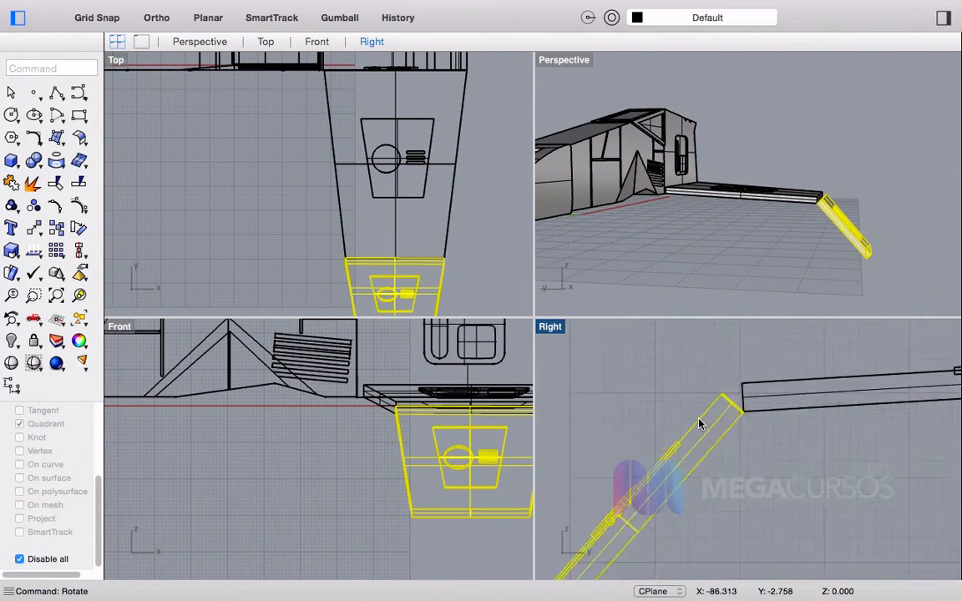
# Step: Move the angled wingtip section slightly inward so its upper end meets the inner wing section's outer end
pyautogui.moveTo(727, 419); pyautogui.dragTo(754, 410)
pyautogui.press('Escape')
pyautogui.moveTo(825, 170); pyautogui.dragTo(737, 194, button='right')
pyautogui.scroll(-2, 726, 376)
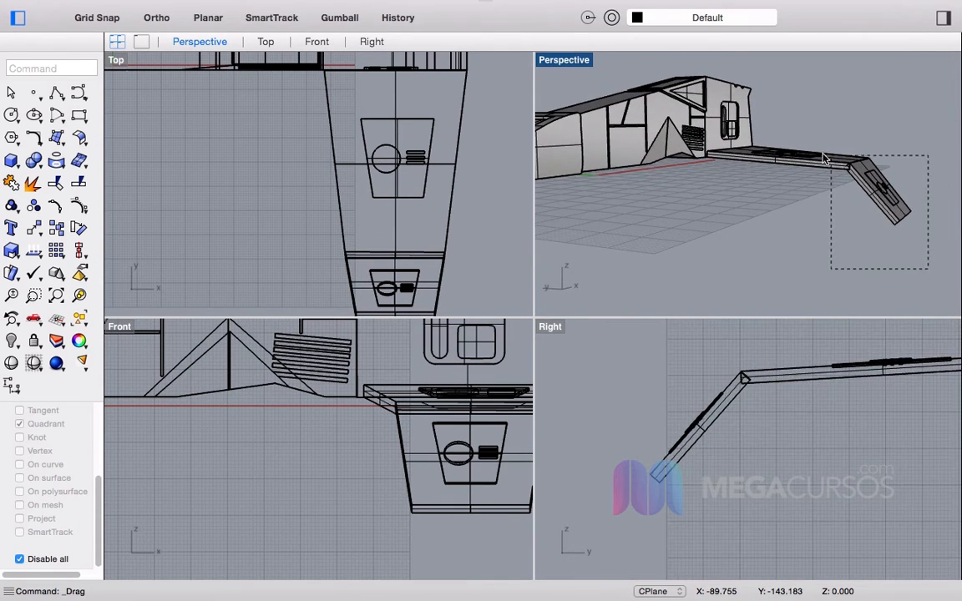
# Step: Rotate the entire bent wing with its details a little further downward about its lower corner at the fuselage
pyautogui.moveTo(772, 118); pyautogui.dragTo(770, 119)
pyautogui.scroll(-6, 739, 391)
pyautogui.moveTo(791, 374); pyautogui.dragTo(779, 378, button='right')
pyautogui.scroll(2, 820, 373)
pyautogui.scroll(2, 824, 373)
pyautogui.rightClick(848, 374)
pyautogui.scroll(6, 842, 376)
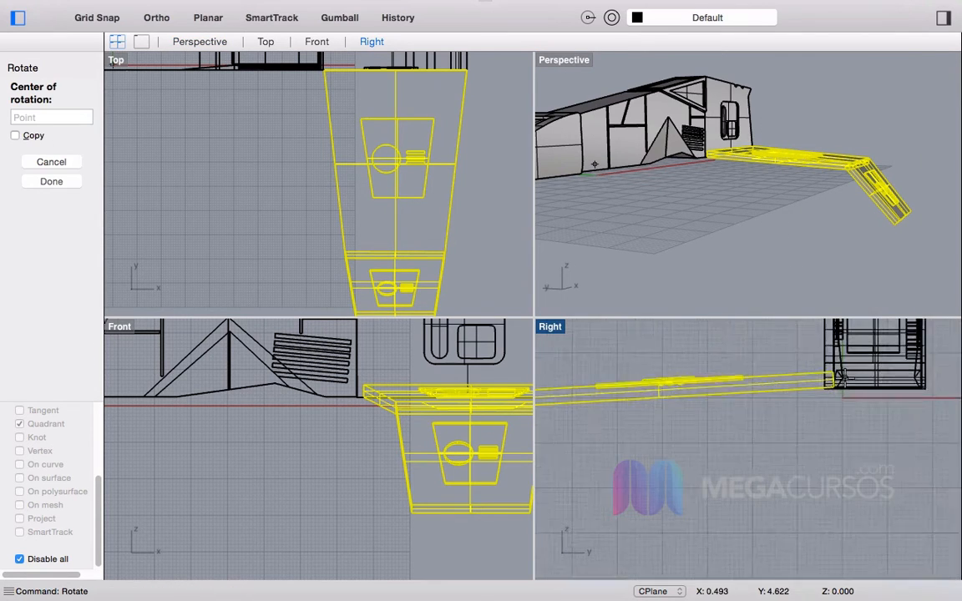
pyautogui.click(832, 391)
pyautogui.click(692, 354)
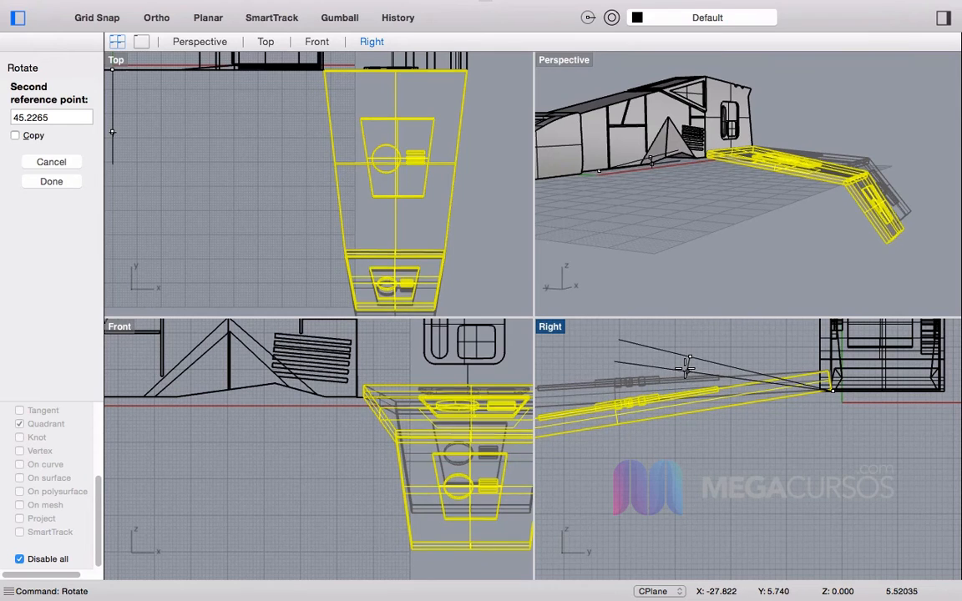
pyautogui.click(685, 374)
pyautogui.click(782, 246)
pyautogui.scroll(-10, 789, 244)
pyautogui.scroll(10, 791, 244)
pyautogui.moveTo(794, 244); pyautogui.dragTo(680, 237, button='right')
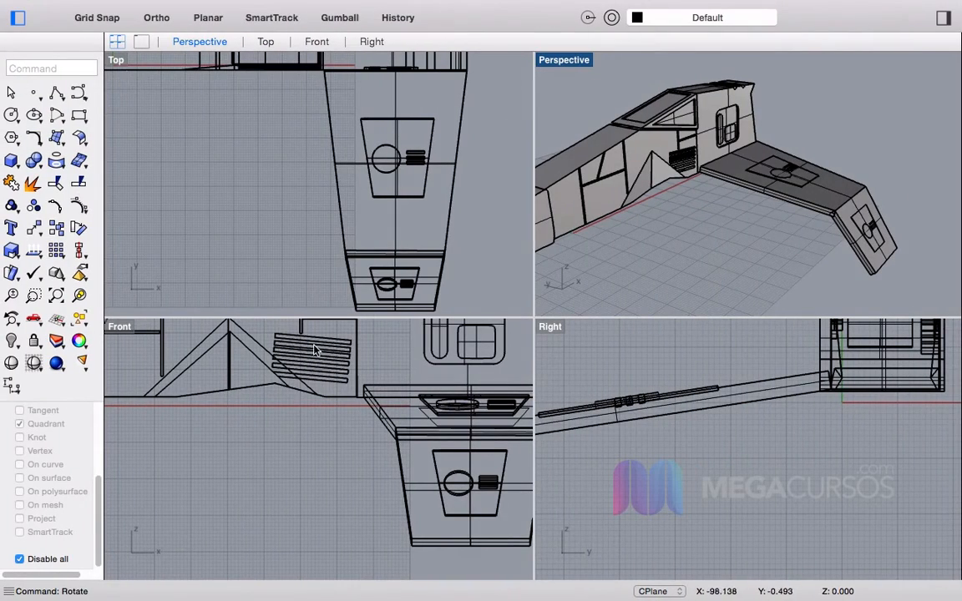
# Step: Draw a closed, wedge-like polyline profile with bevelled corners over the wing root in the side cross-section
pyautogui.scroll(-6, 410, 185)
pyautogui.scroll(-6, 792, 372)
pyautogui.scroll(12, 793, 372)
pyautogui.moveTo(835, 376); pyautogui.dragTo(735, 452, button='right')
pyautogui.scroll(8, 779, 431)
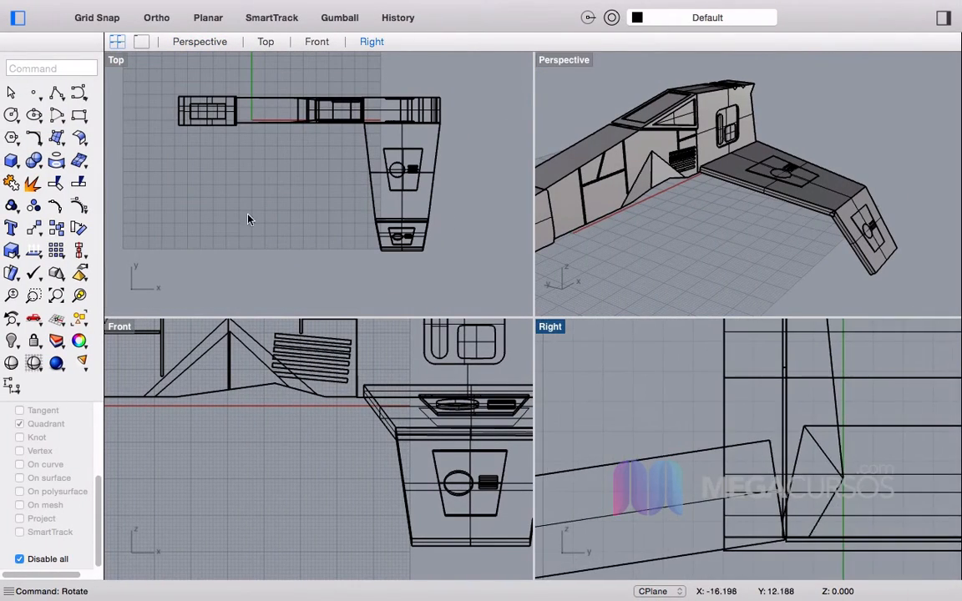
pyautogui.click(56, 93)
pyautogui.click(670, 470)
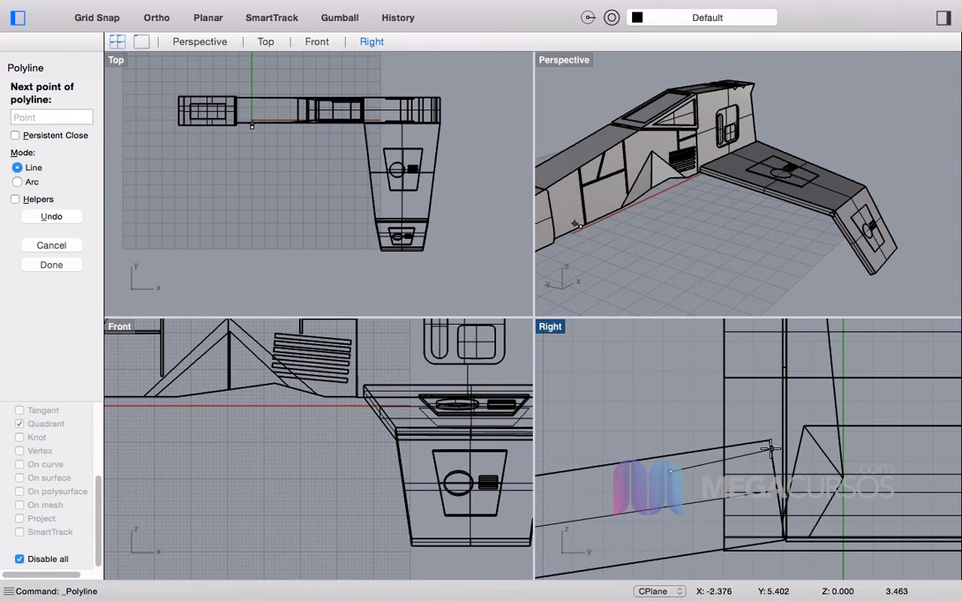
pyautogui.click(742, 456)
pyautogui.click(741, 387)
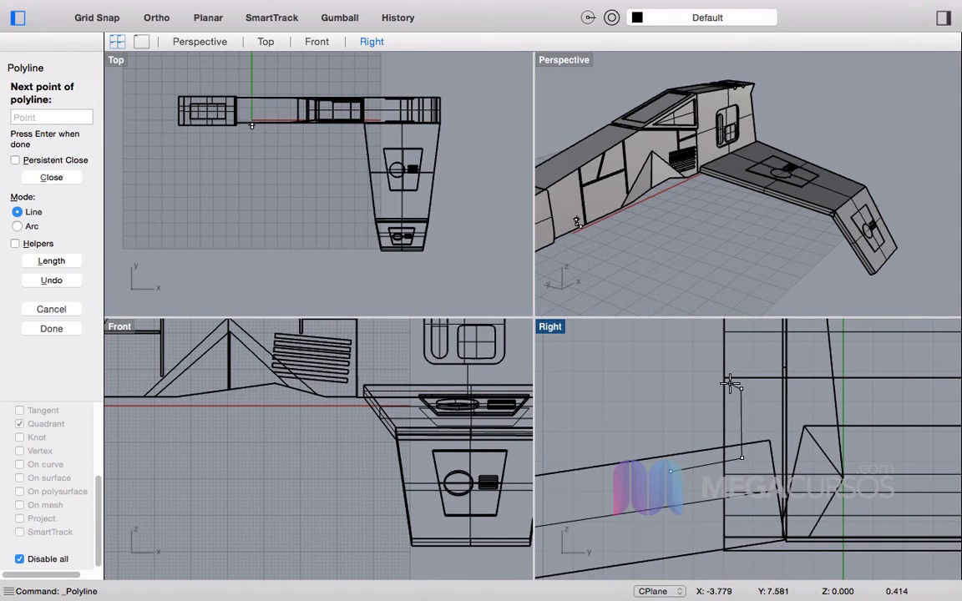
pyautogui.click(659, 455)
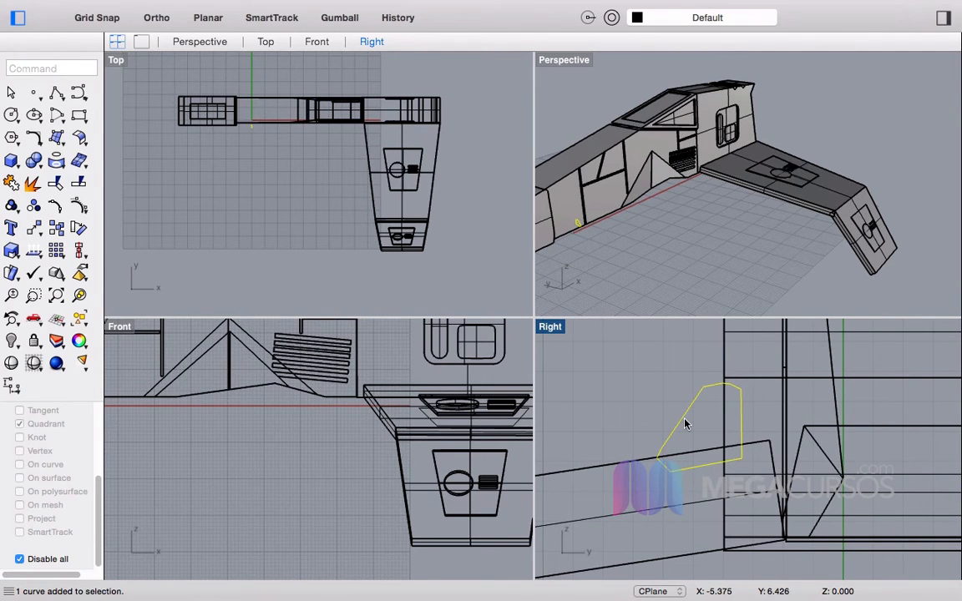
# Step: Move the profile straight along the fuselage to the front part of the wing root
pyautogui.scroll(-3, 354, 447)
pyautogui.scroll(4, 171, 363)
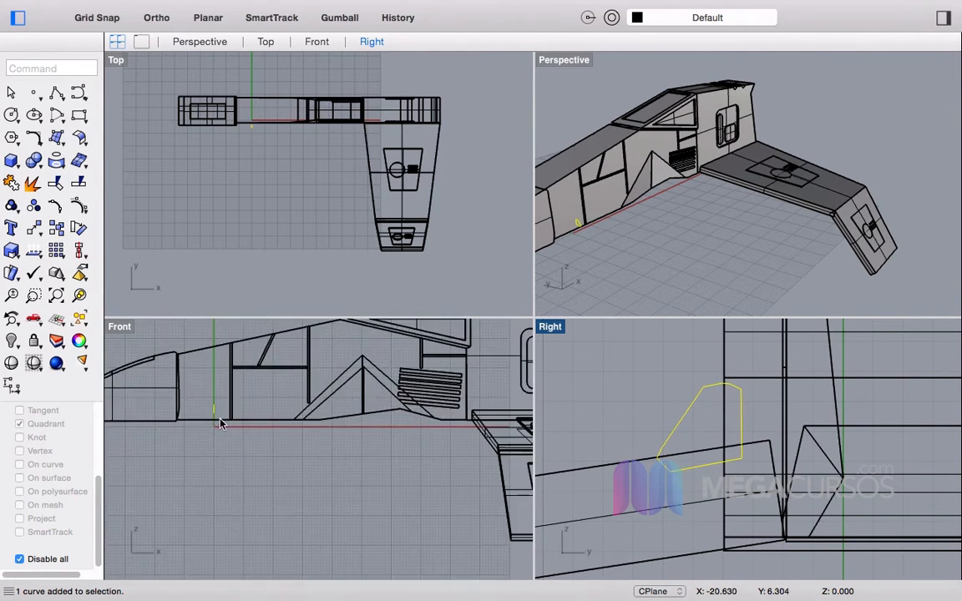
pyautogui.keyDown('shift'); pyautogui.moveTo(184, 413); pyautogui.dragTo(462, 413); pyautogui.keyUp('shift')
# Step: Extrude the profile along most of the wing root's length and cap both ends into a closed solid
pyautogui.write('ExtrudeCrv')
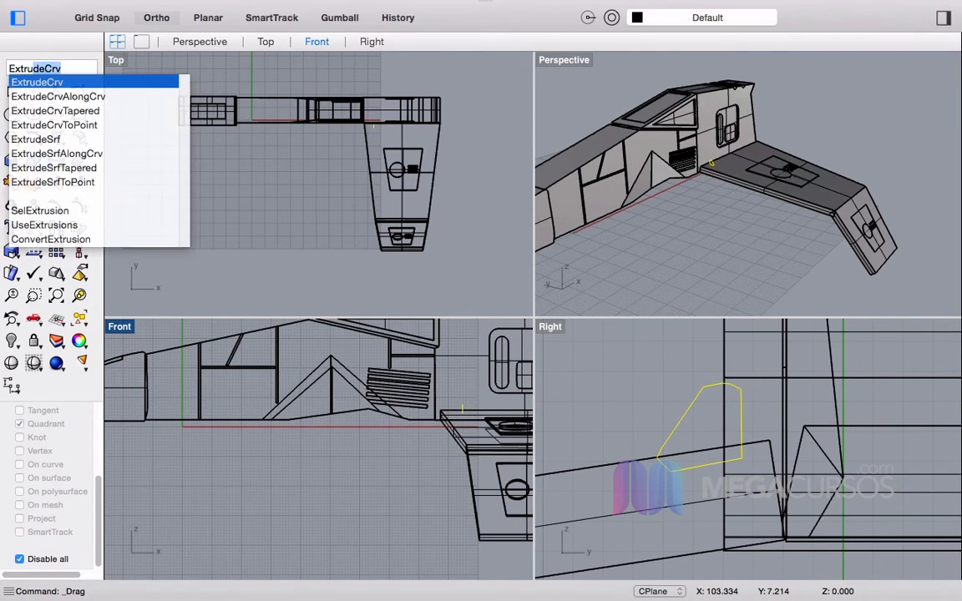
pyautogui.press('Return')
pyautogui.hscroll(5, 400, 399)
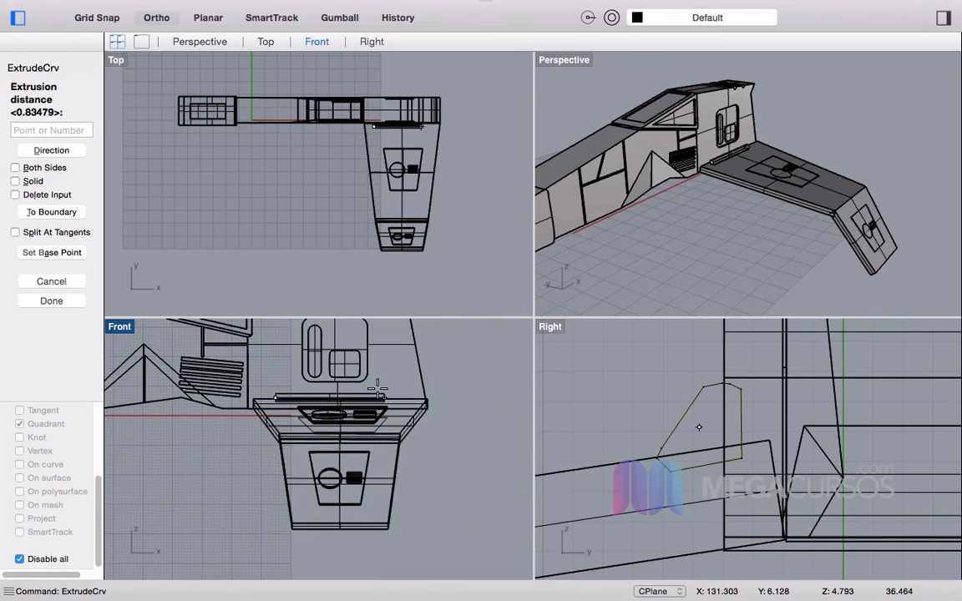
pyautogui.press('Return')
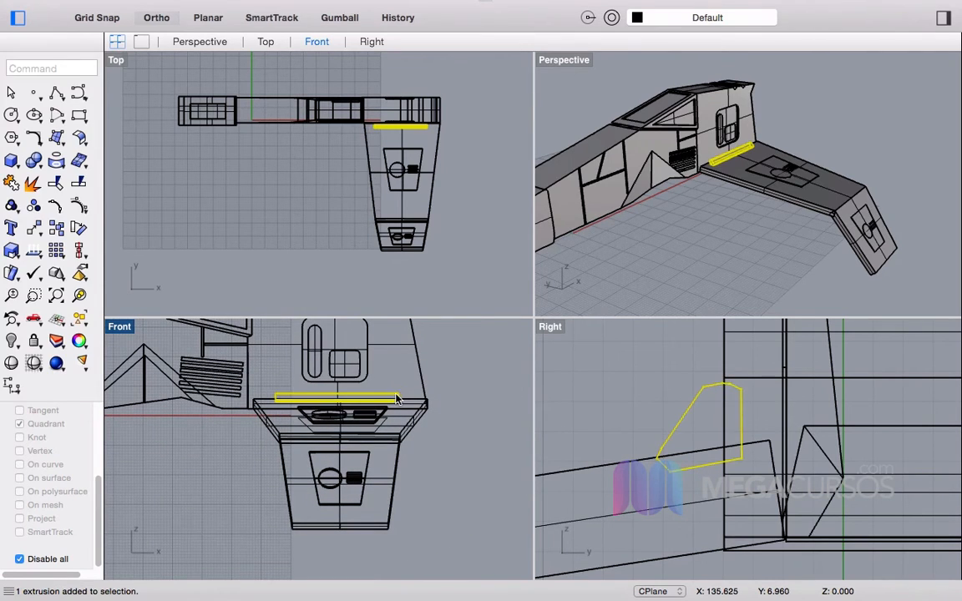
pyautogui.write('ca')
pyautogui.press('Return')
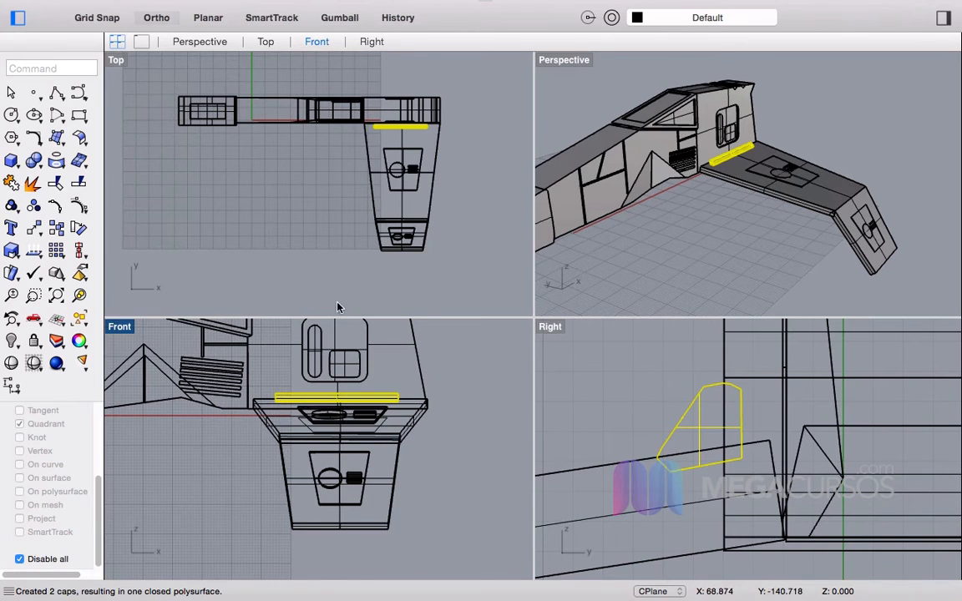
# Step: Move the capped bar inward so it sits against the fuselage side on top of the wing root
pyautogui.click(819, 148)
pyautogui.scroll(10, 819, 148)
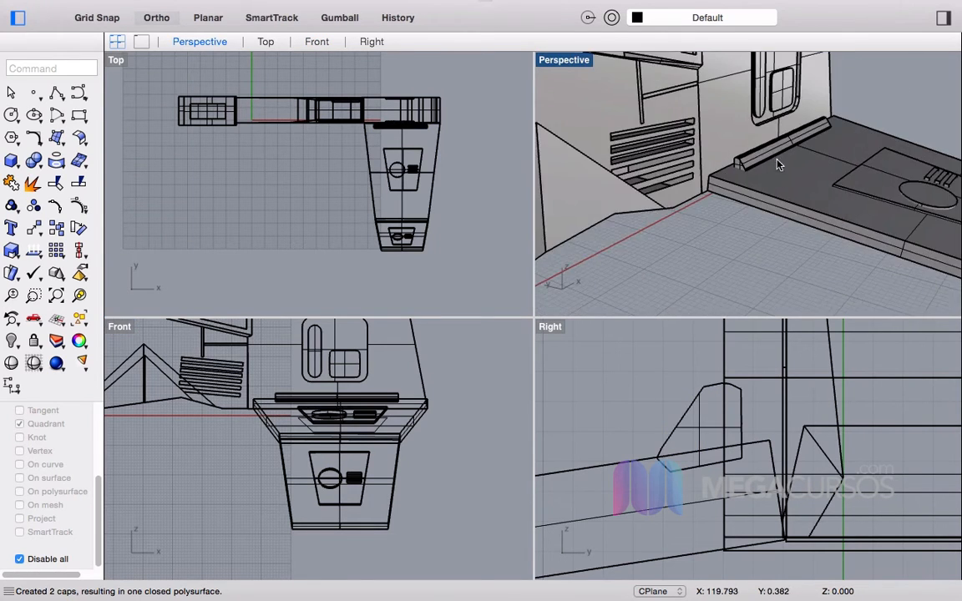
pyautogui.click(793, 155)
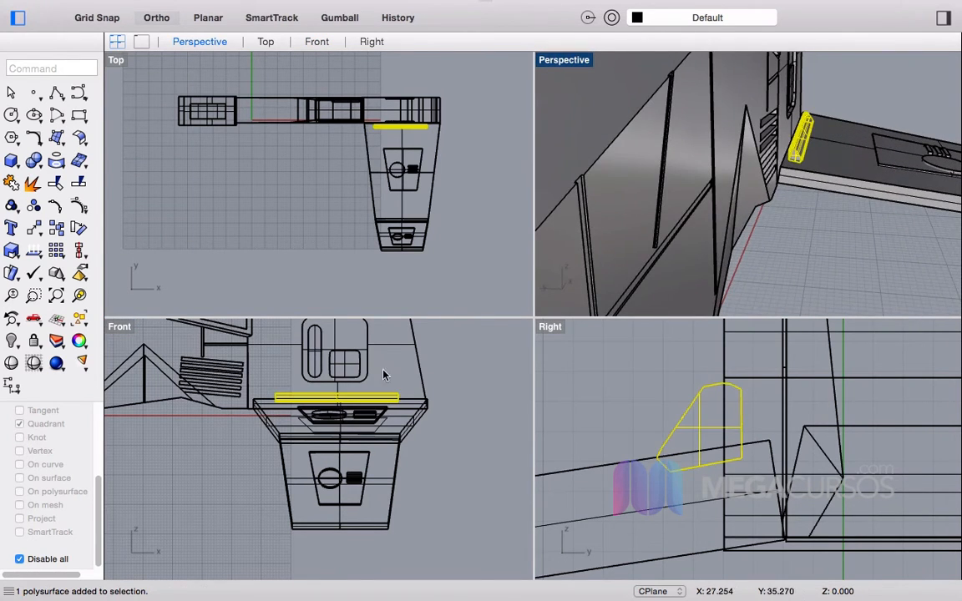
pyautogui.moveTo(703, 442); pyautogui.dragTo(761, 428)
pyautogui.click(870, 269)
pyautogui.moveTo(869, 269); pyautogui.dragTo(700, 292, button='right')
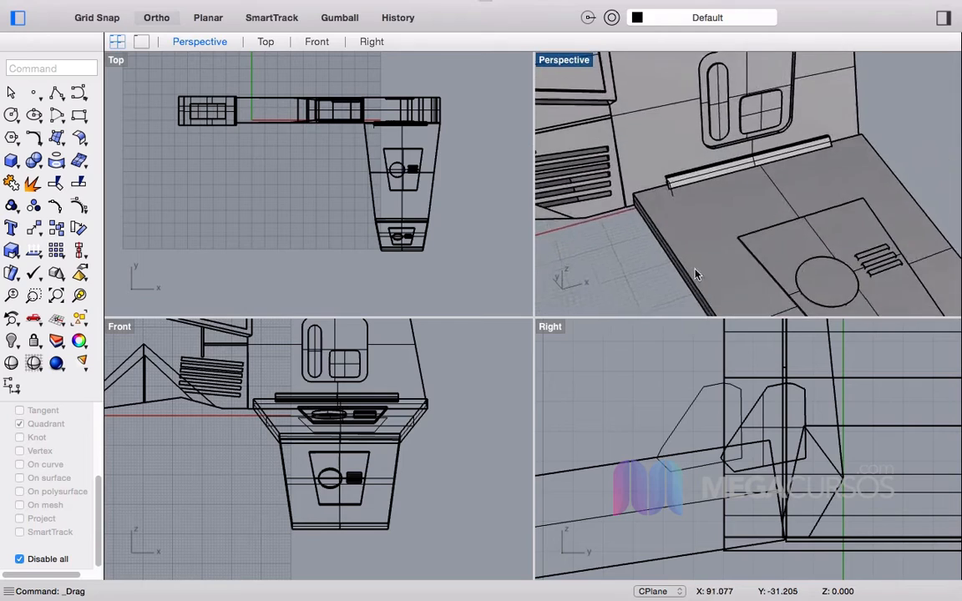
# Step: Delete the leftover profile curve beside the front end of the wing root bar
pyautogui.scroll(8, 668, 196)
pyautogui.click(666, 182)
pyautogui.press('Delete')
pyautogui.scroll(-8, 488, 191)
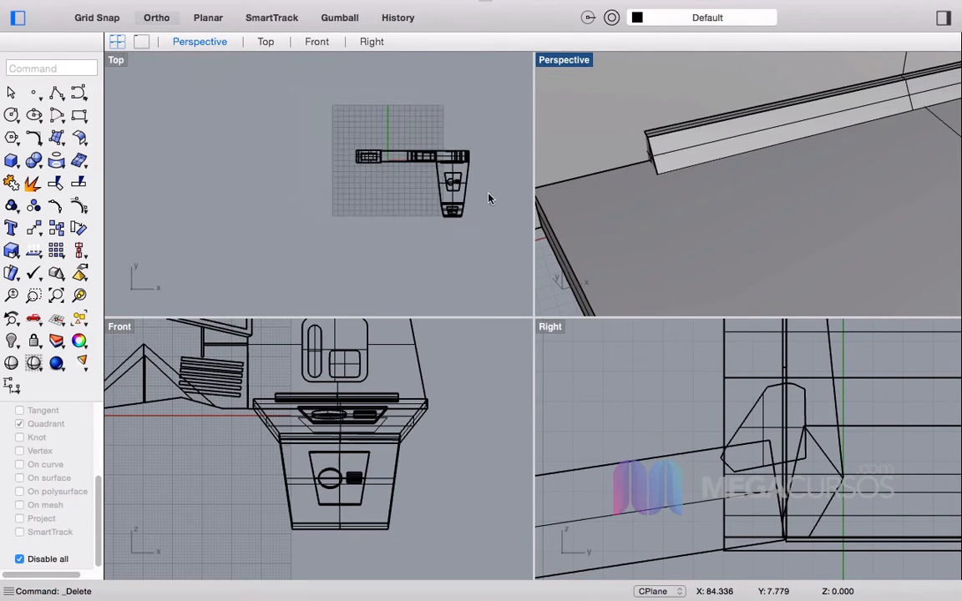
pyautogui.scroll(-10, 803, 233)
pyautogui.scroll(-12, 802, 233)
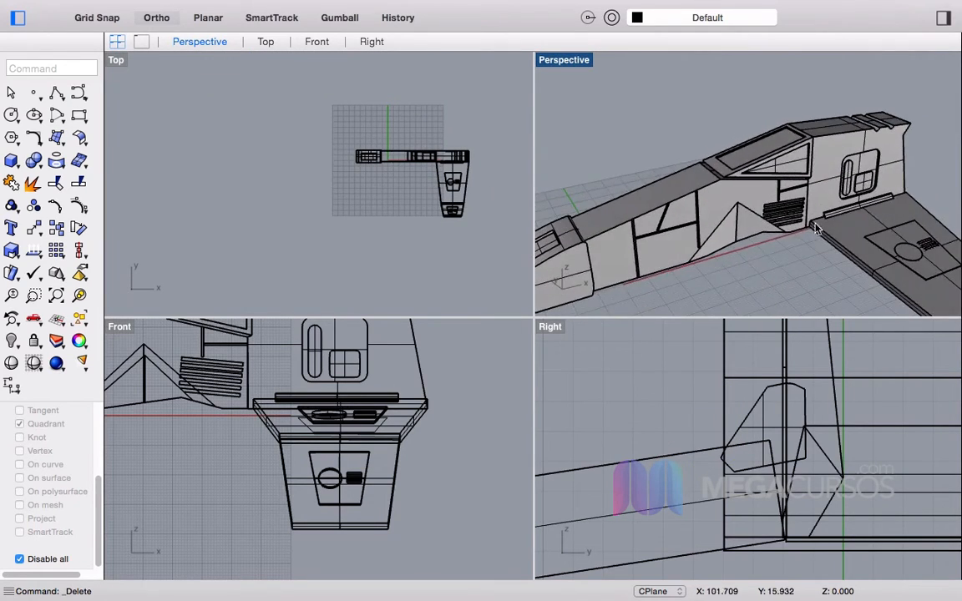
pyautogui.moveTo(888, 208); pyautogui.dragTo(807, 224, button='right')
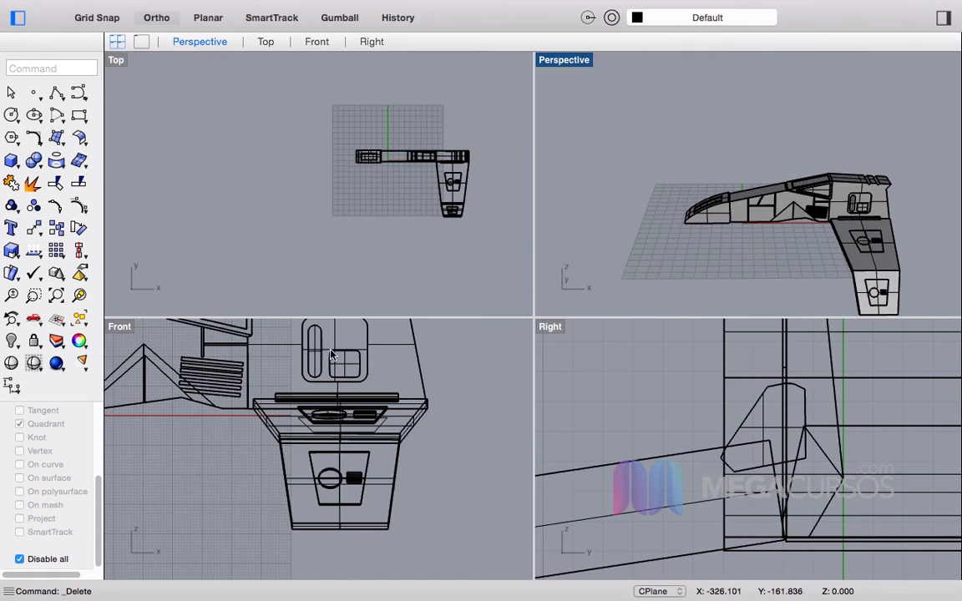
# Step: Create a thin upright box about 7 units wide and 35 units high just behind the fuselage's tail
pyautogui.scroll(5, 350, 402)
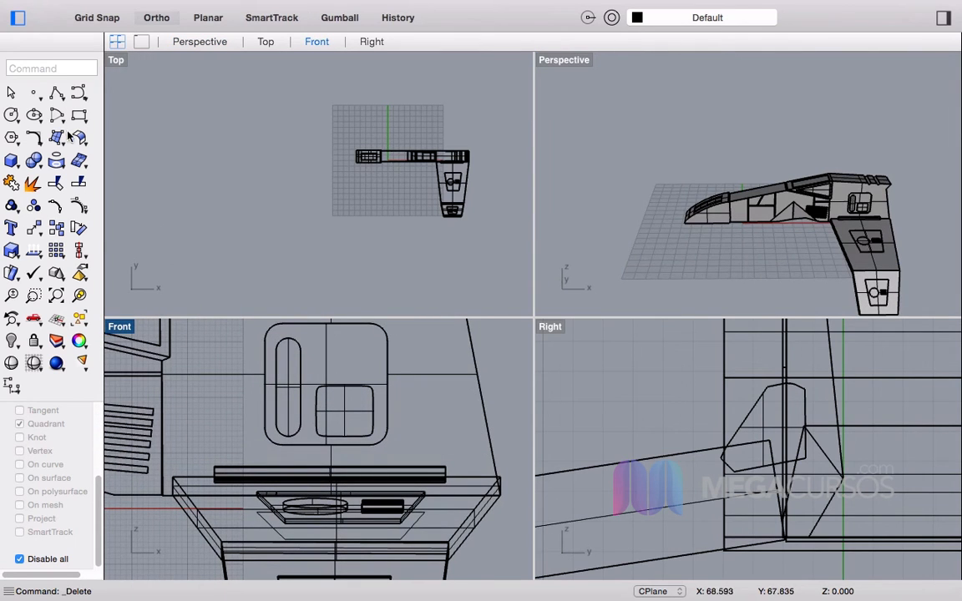
pyautogui.click(11, 160)
pyautogui.scroll(-5, 708, 384)
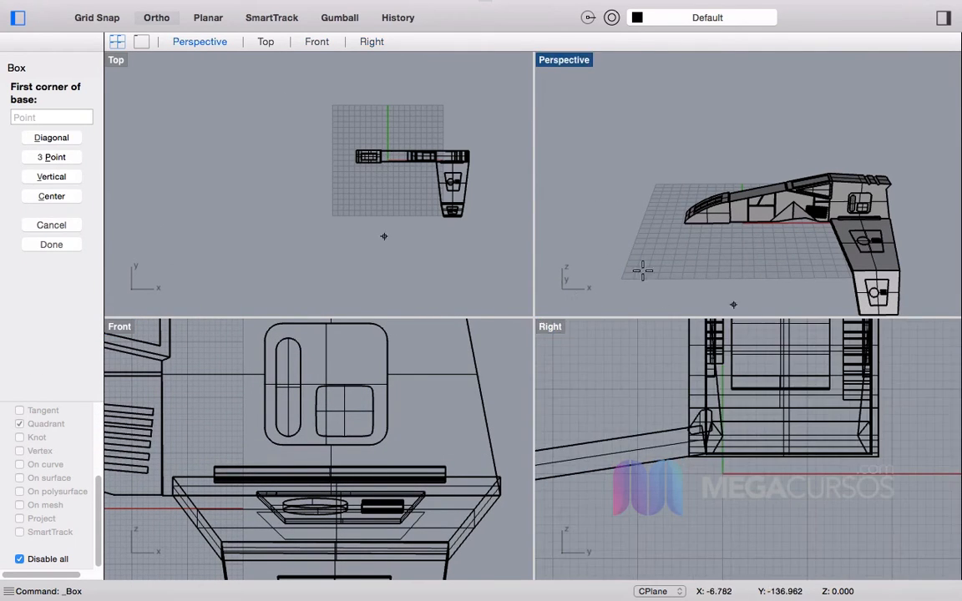
pyautogui.scroll(3, 709, 285)
pyautogui.scroll(-4, 220, 389)
pyautogui.click(397, 392)
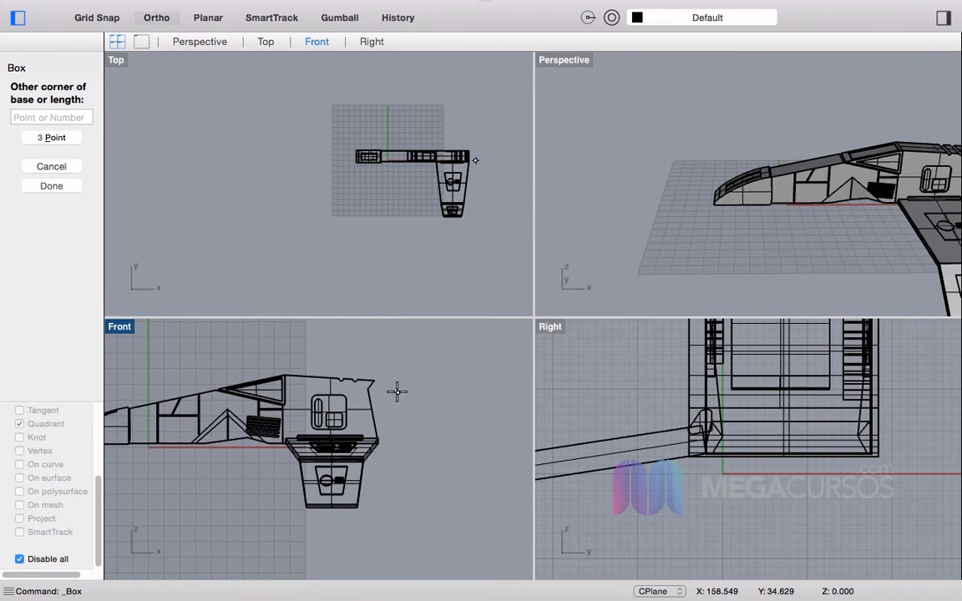
pyautogui.scroll(5, 407, 461)
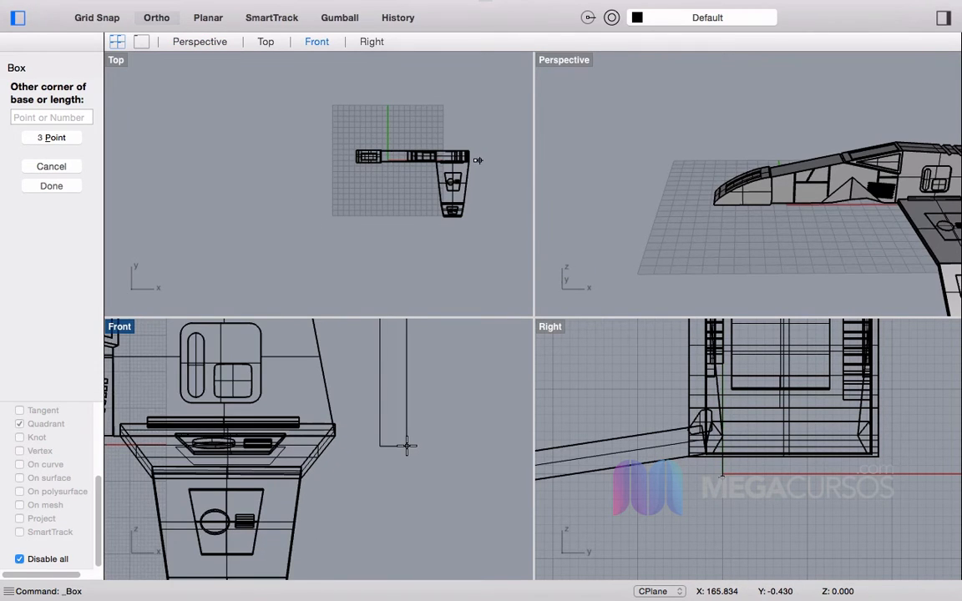
pyautogui.click(407, 445)
pyautogui.scroll(3, 719, 475)
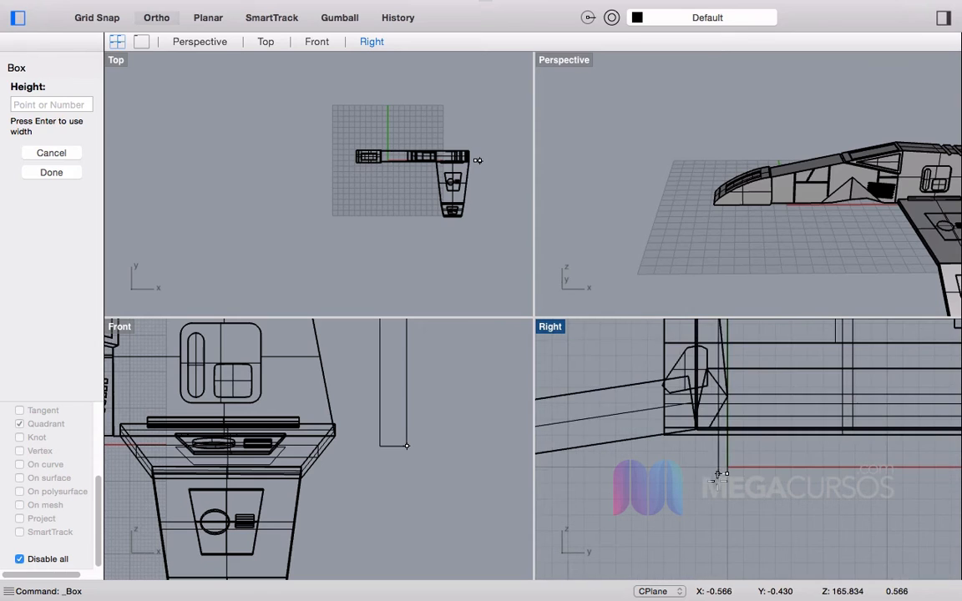
pyautogui.click(716, 475)
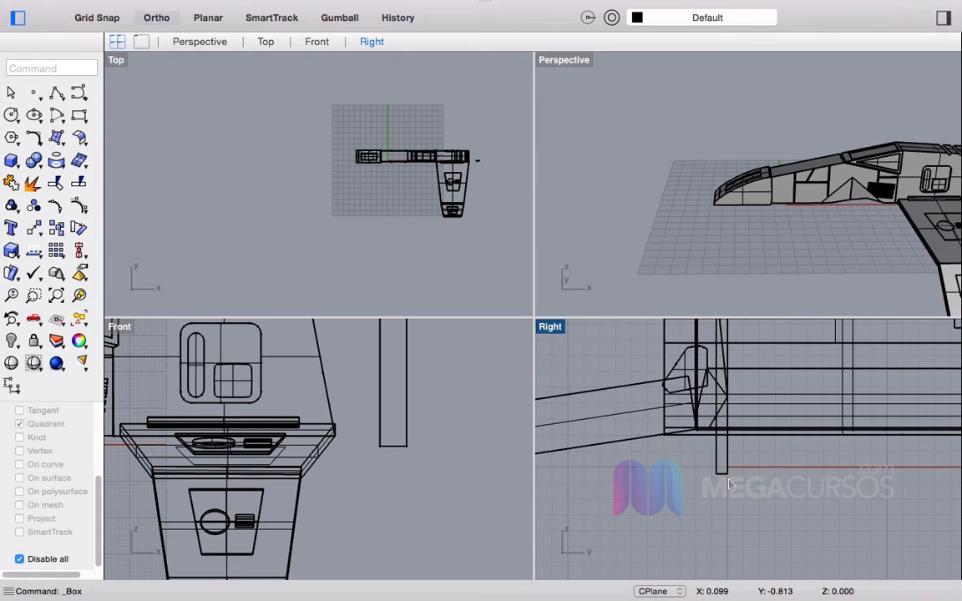
# Step: Move the thin upright box to the middle of the wing root and outward, clear of the fuselage side
pyautogui.scroll(-5, 747, 510)
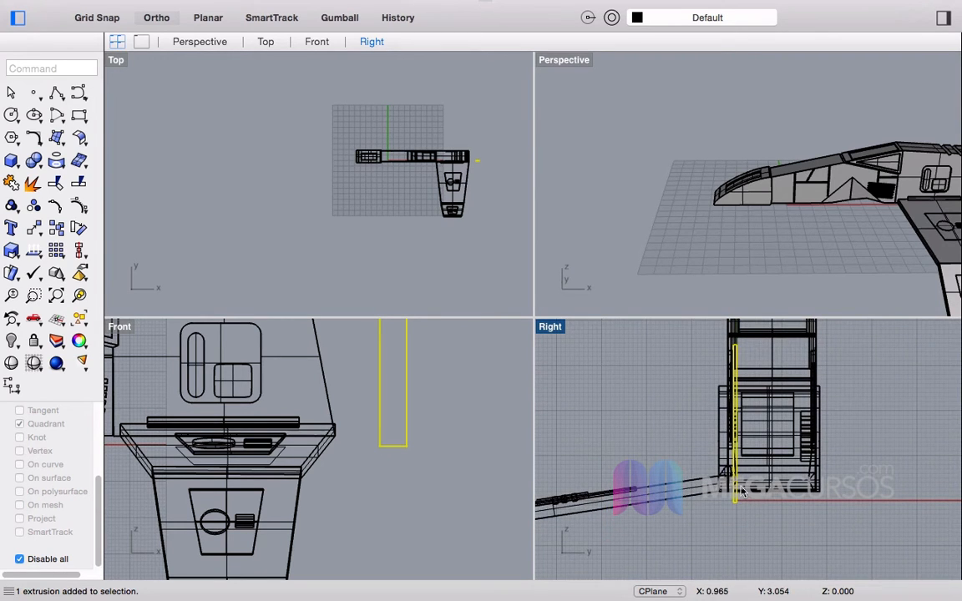
pyautogui.moveTo(377, 400); pyautogui.dragTo(220, 405)
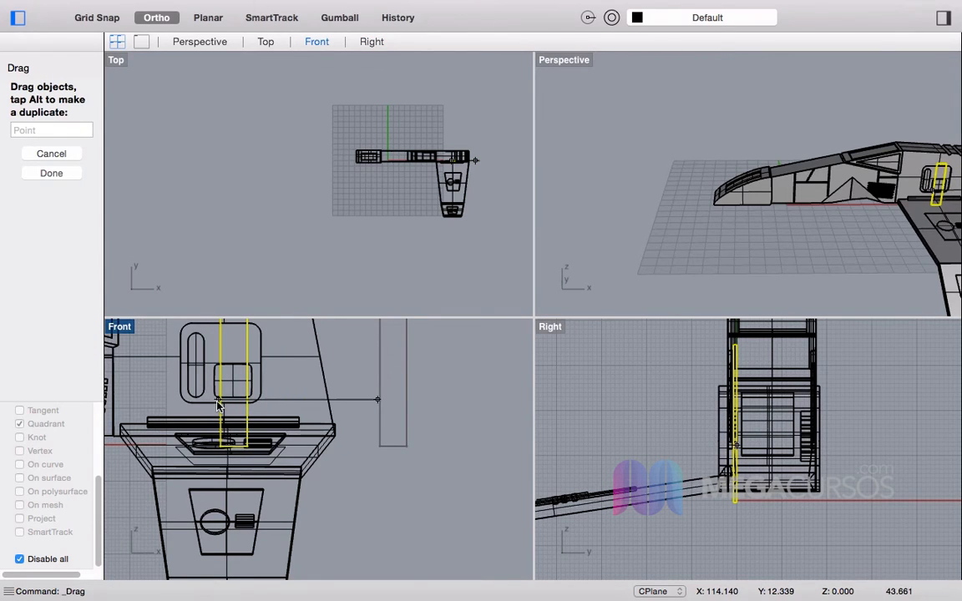
pyautogui.scroll(3, 466, 189)
pyautogui.scroll(-4, 818, 175)
pyautogui.moveTo(846, 217); pyautogui.dragTo(853, 164, button='right')
pyautogui.scroll(8, 839, 154)
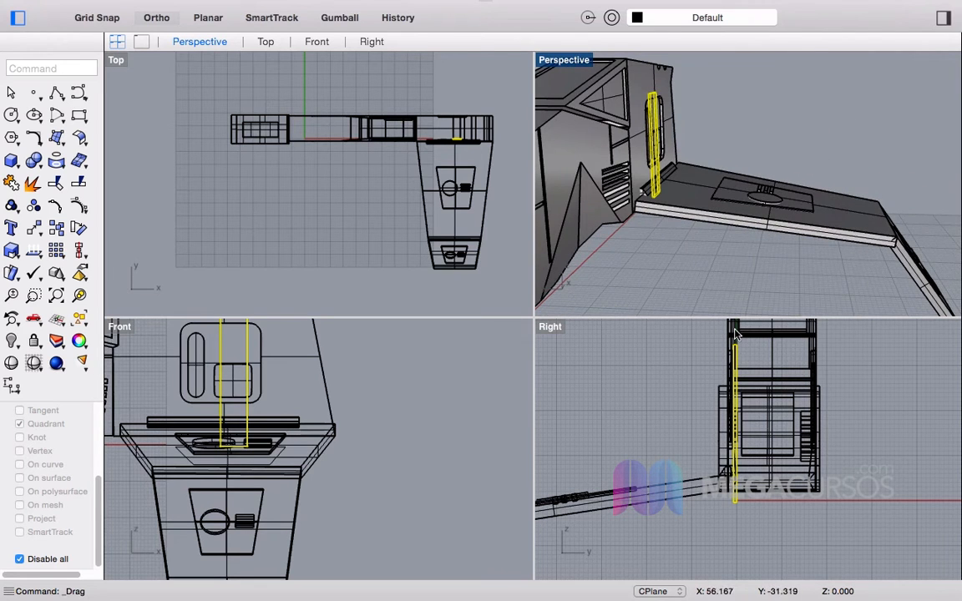
pyautogui.moveTo(729, 457); pyautogui.dragTo(606, 459)
# Step: Rotate the box in side view about its lower end so it leans roughly 35 degrees toward the fuselage
pyautogui.write('rotat')
pyautogui.press('Return')
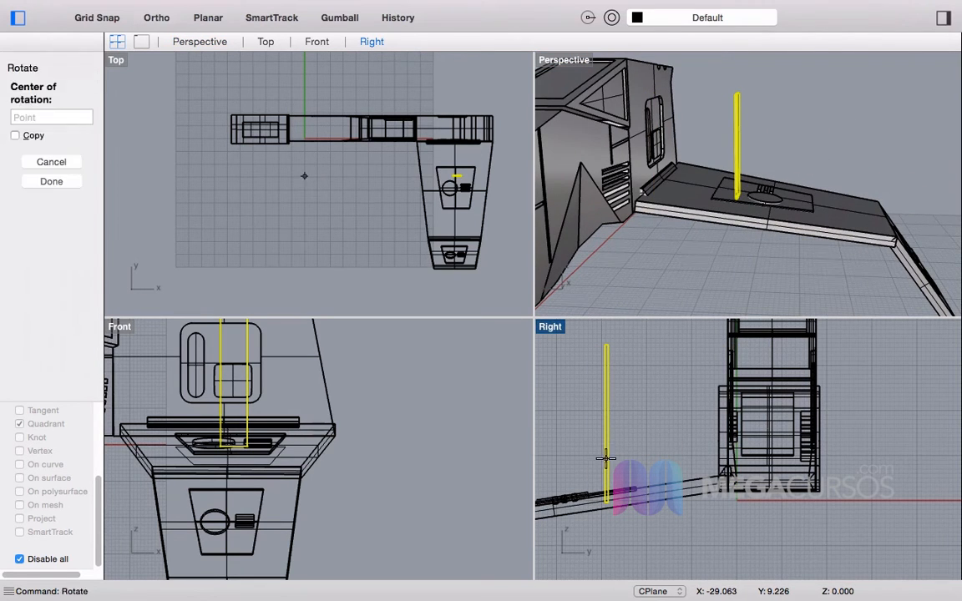
pyautogui.click(618, 520)
pyautogui.click(611, 328)
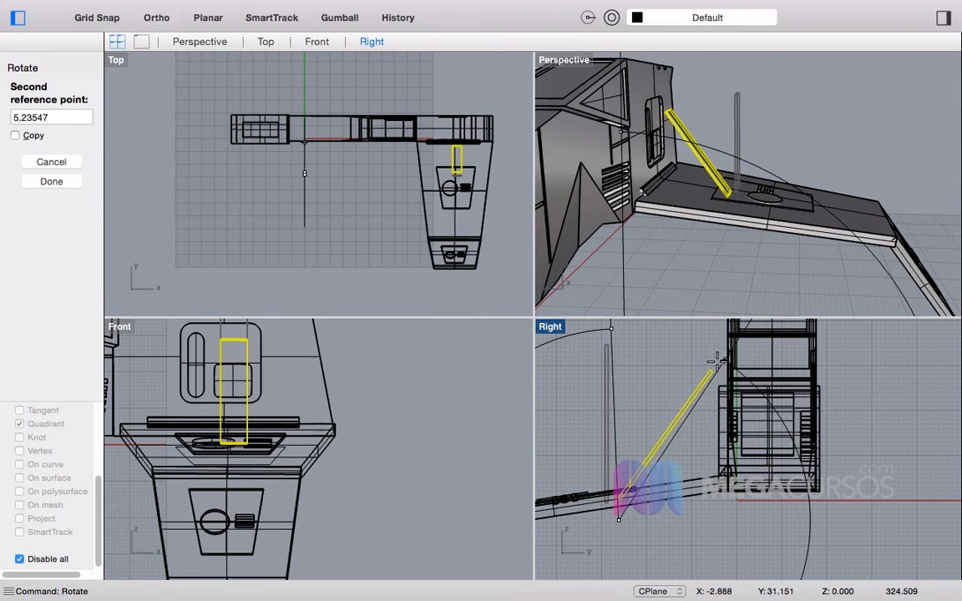
pyautogui.click(715, 360)
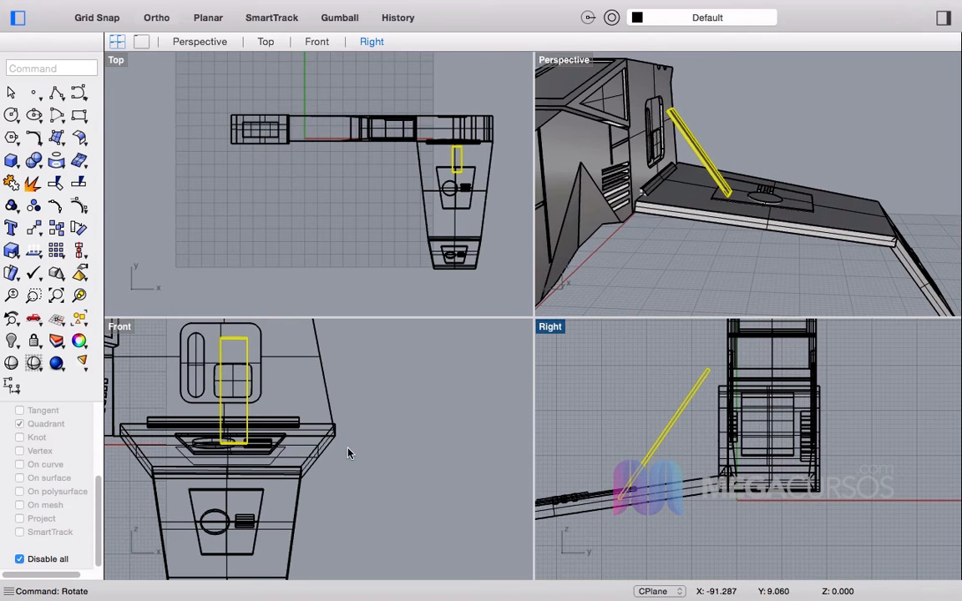
pyautogui.scroll(5, 457, 147)
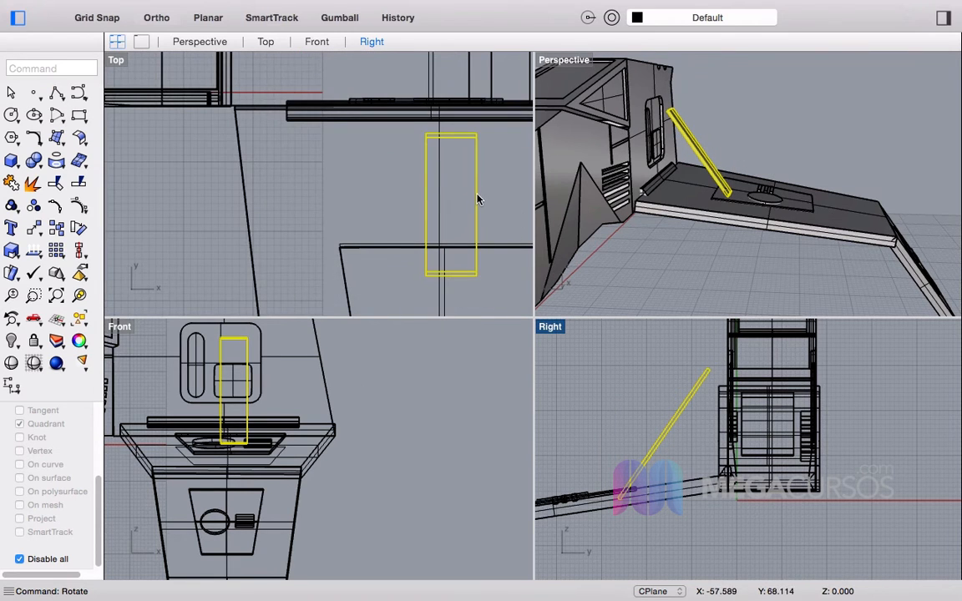
# Step: Raise the leaning strut slightly away from the fuselage and rotate it about its lower end to a flatter slope toward the fuselage
pyautogui.moveTo(645, 464); pyautogui.dragTo(632, 445)
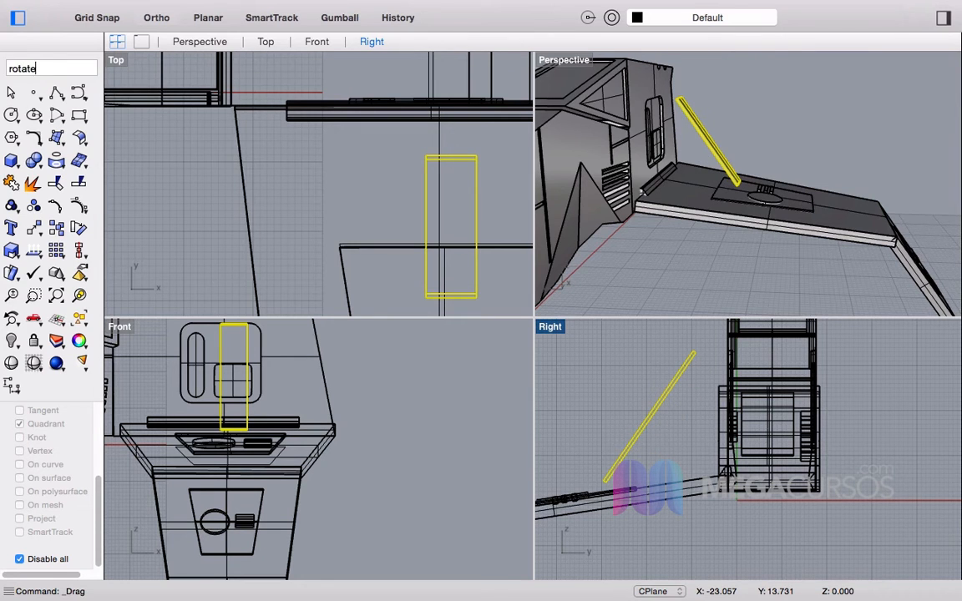
pyautogui.write('rotat')
pyautogui.press('Return')
pyautogui.click(609, 478)
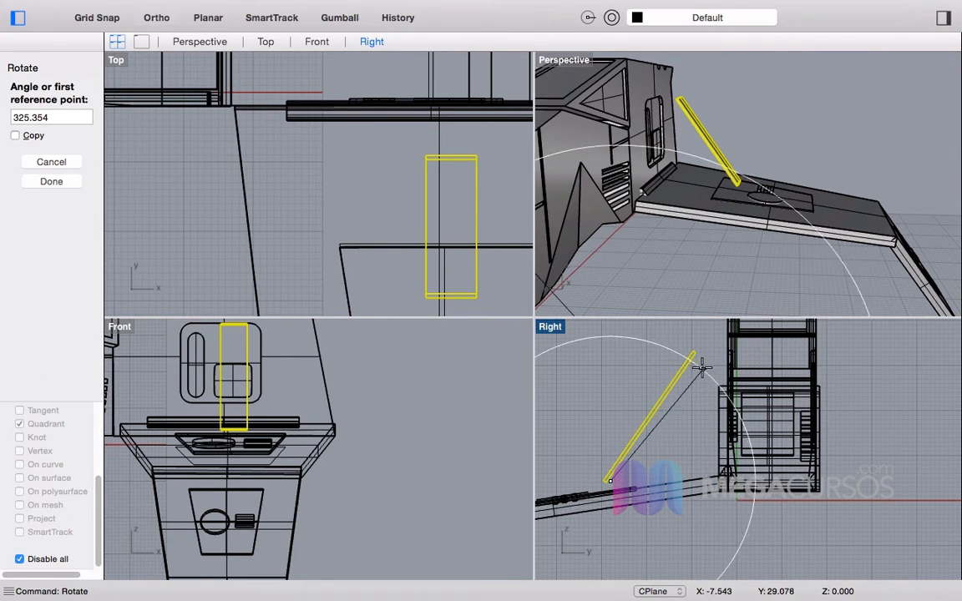
pyautogui.click(709, 340)
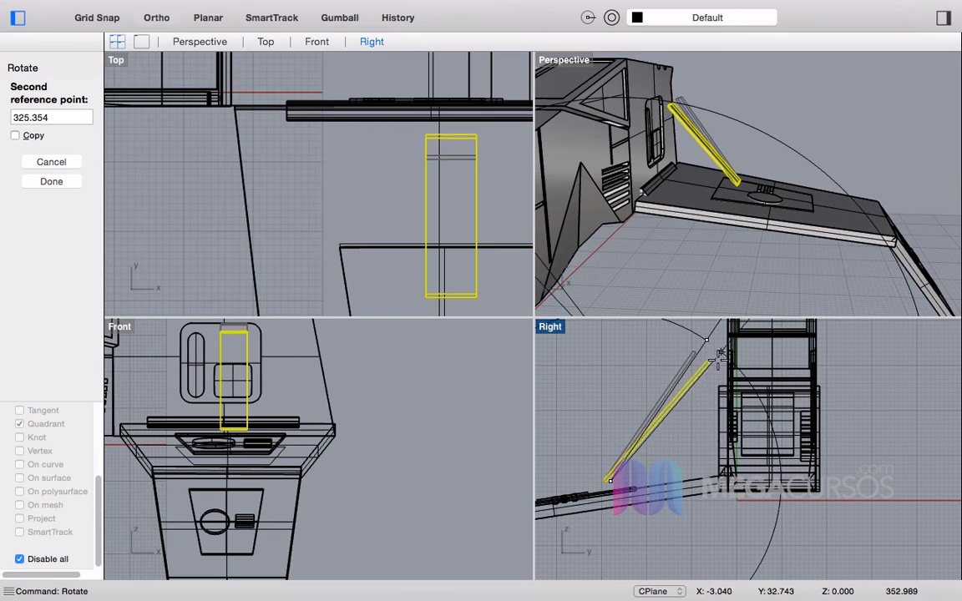
pyautogui.click(724, 368)
pyautogui.moveTo(730, 146); pyautogui.dragTo(685, 192, button='right')
pyautogui.scroll(10, 776, 154)
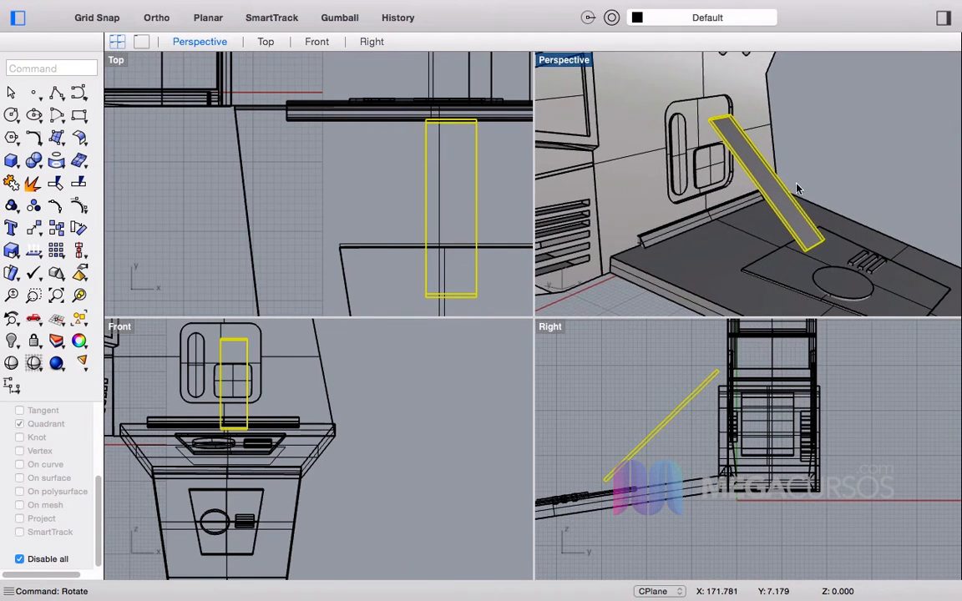
# Step: Stretch the strut lengthwise with Scale1D until its upper end enters the fuselage, and lower it toward the wing panel
pyautogui.write('Scale1D')
pyautogui.press('Return')
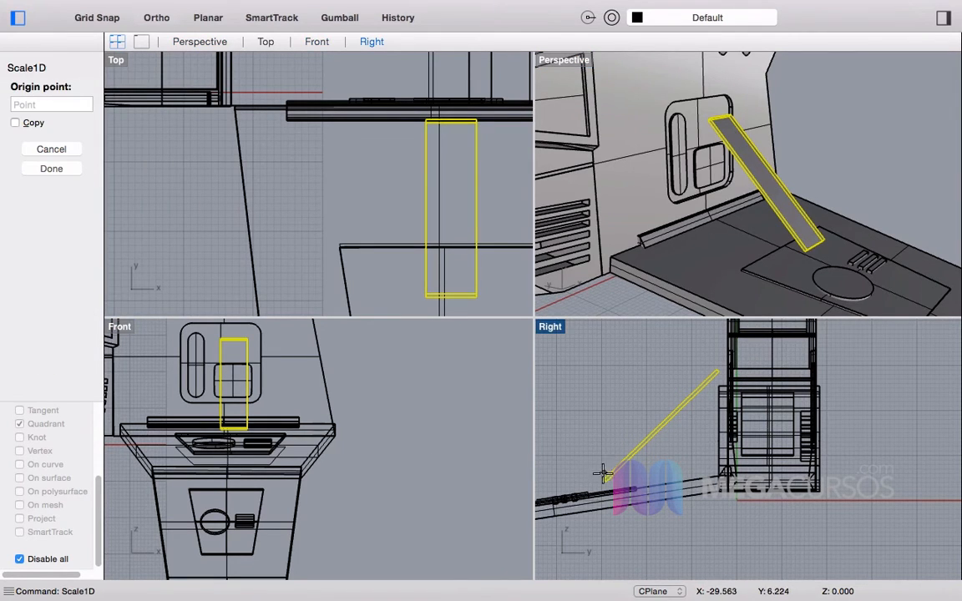
pyautogui.click(603, 489)
pyautogui.press('F8')
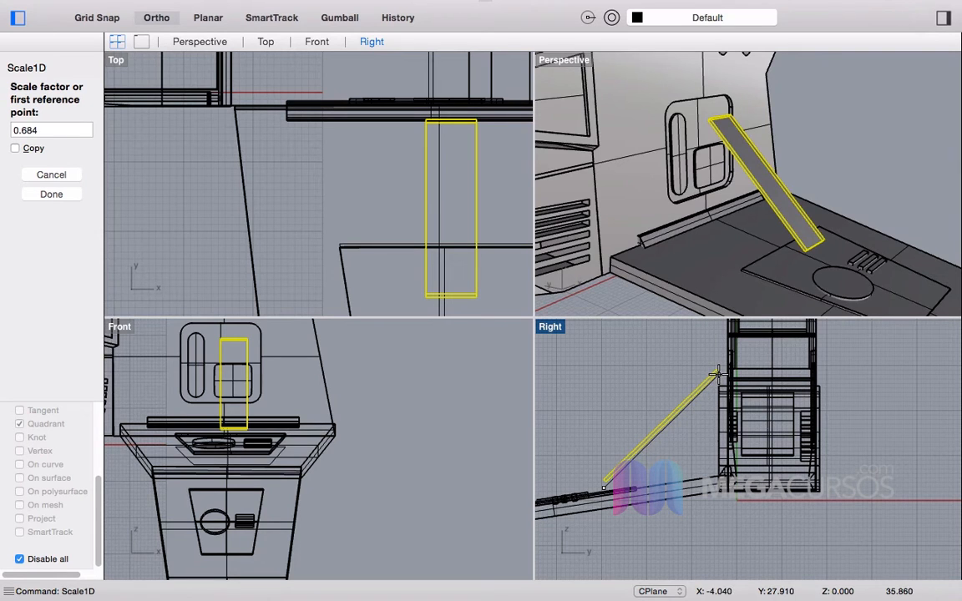
pyautogui.click(718, 373)
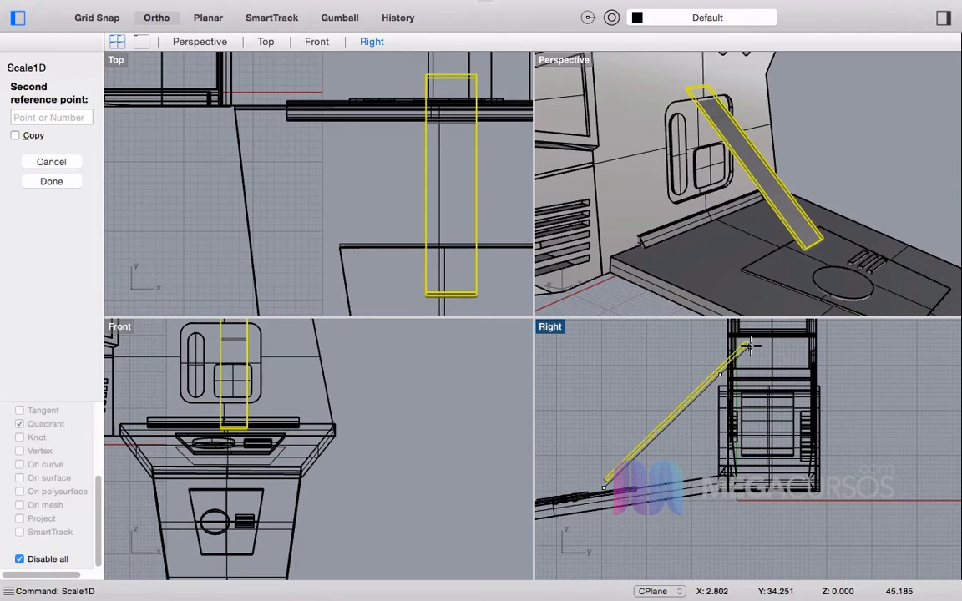
pyautogui.click(746, 348)
pyautogui.scroll(8, 630, 461)
pyautogui.moveTo(631, 458); pyautogui.dragTo(622, 496)
pyautogui.click(613, 417)
# Step: Thicken the strut with Scale1D across its thin side in side view
pyautogui.moveTo(791, 196); pyautogui.dragTo(668, 571, button='right')
pyautogui.click(718, 215)
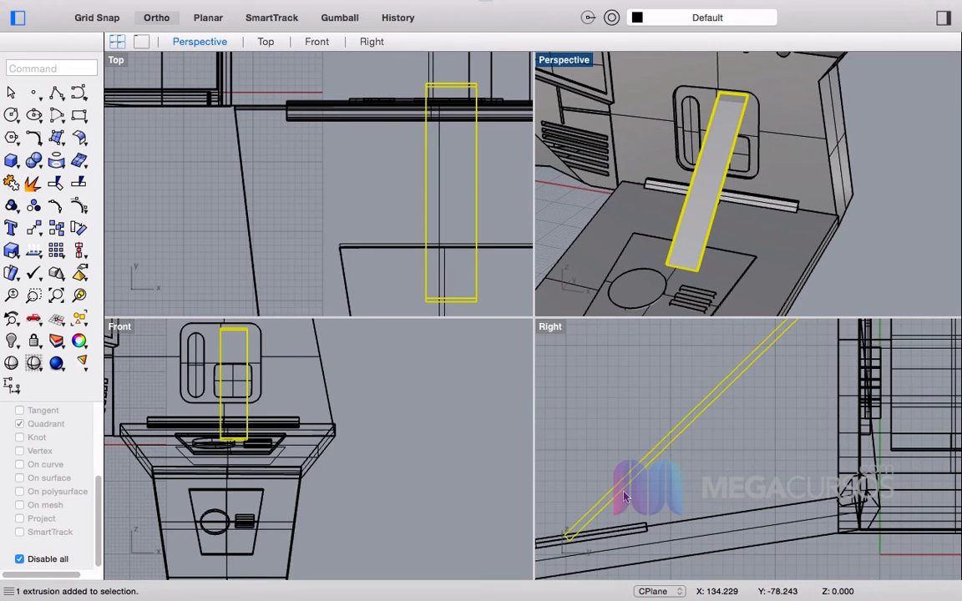
pyautogui.rightClick(667, 457)
pyautogui.scroll(8, 714, 449)
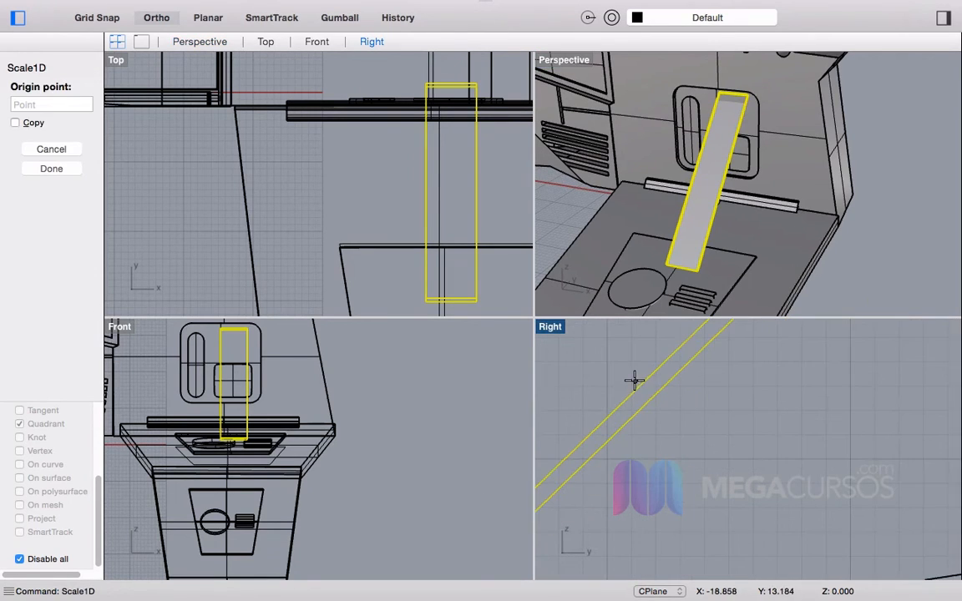
pyautogui.click(637, 384)
pyautogui.click(663, 406)
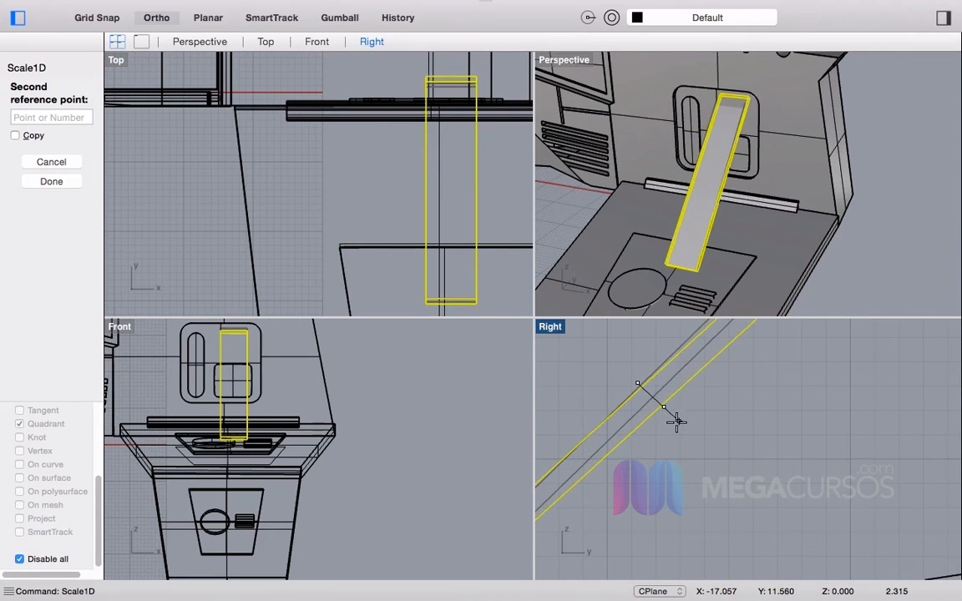
pyautogui.click(685, 433)
pyautogui.click(882, 235)
pyautogui.moveTo(882, 235); pyautogui.dragTo(934, 222, button='right')
pyautogui.scroll(-15, 608, 488)
# Step: Create a horizontal cylinder in side view, centred on the strut's lower end and slightly wider than the strut's thickness
pyautogui.scroll(10, 625, 453)
pyautogui.scroll(4, 688, 377)
pyautogui.moveTo(687, 377); pyautogui.dragTo(608, 415, button='right')
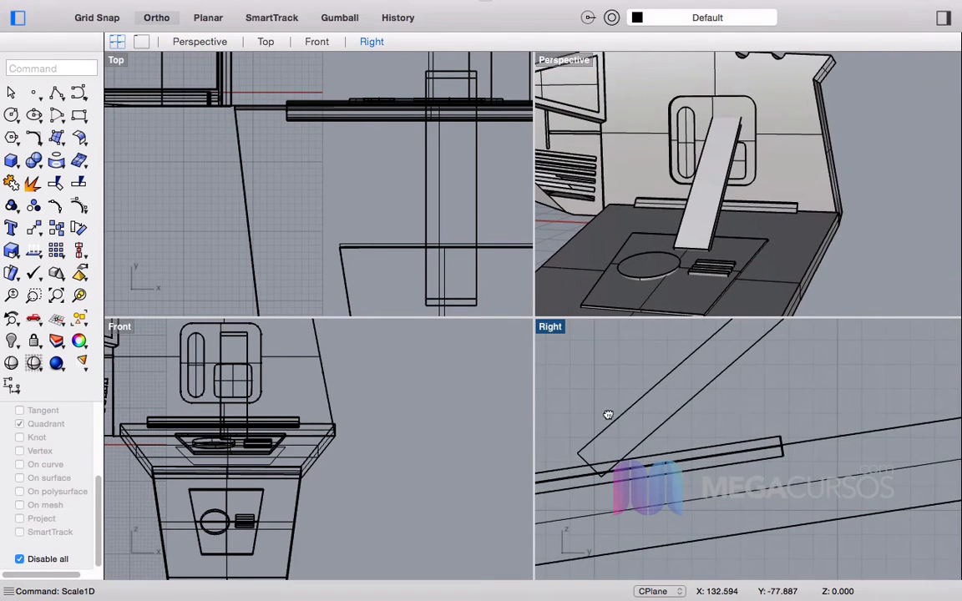
pyautogui.click(13, 163)
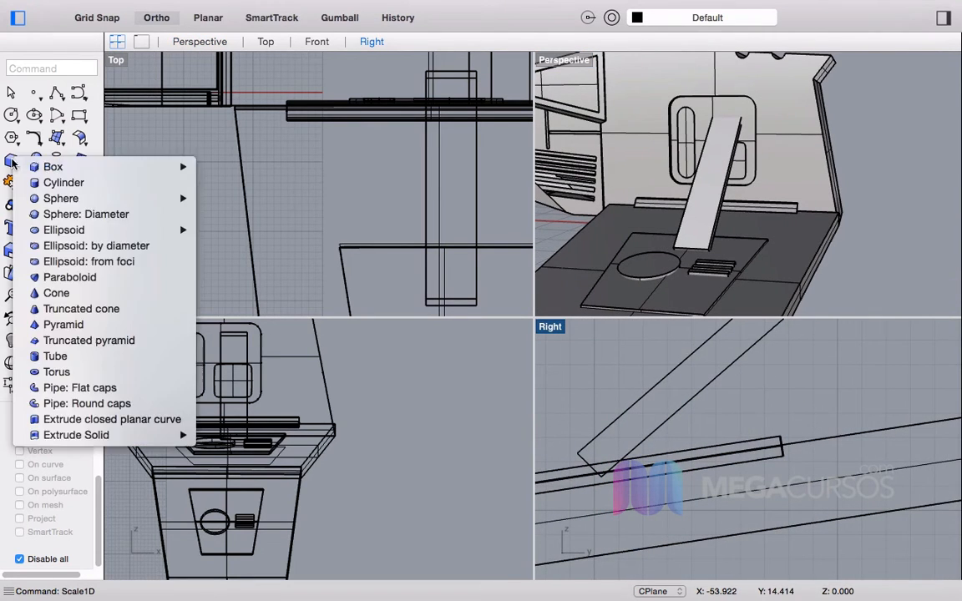
pyautogui.click(76, 183)
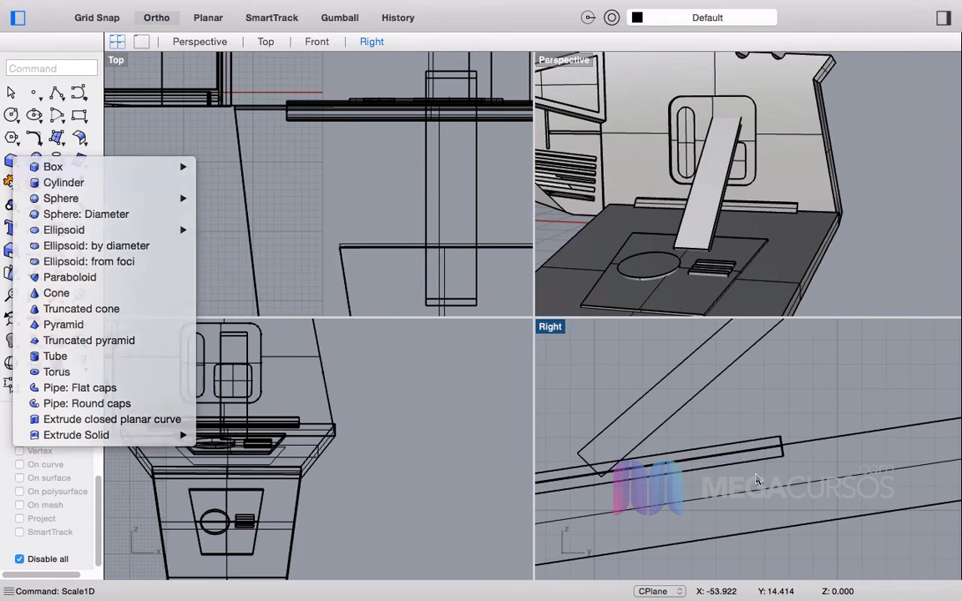
pyautogui.click(599, 438)
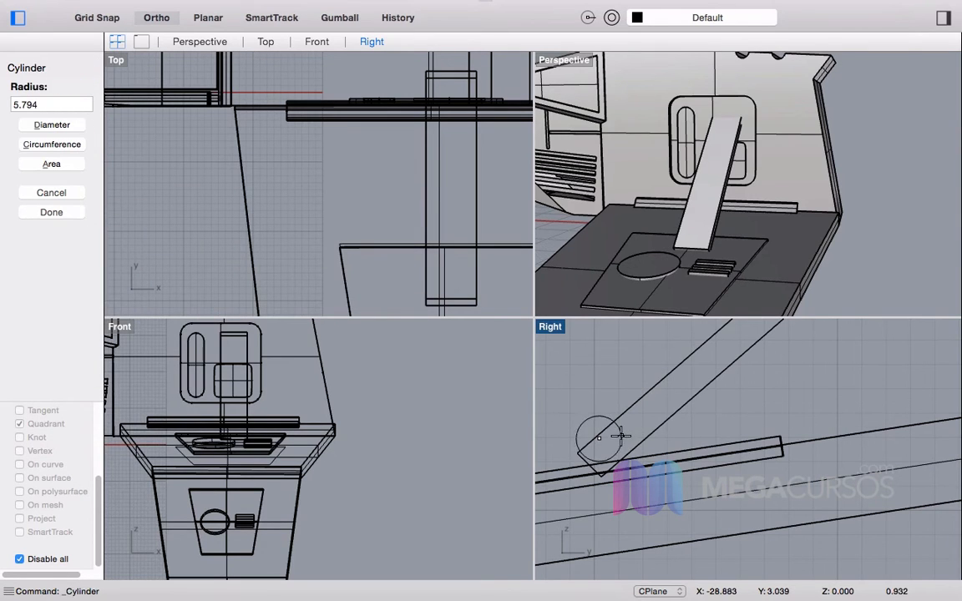
pyautogui.click(624, 417)
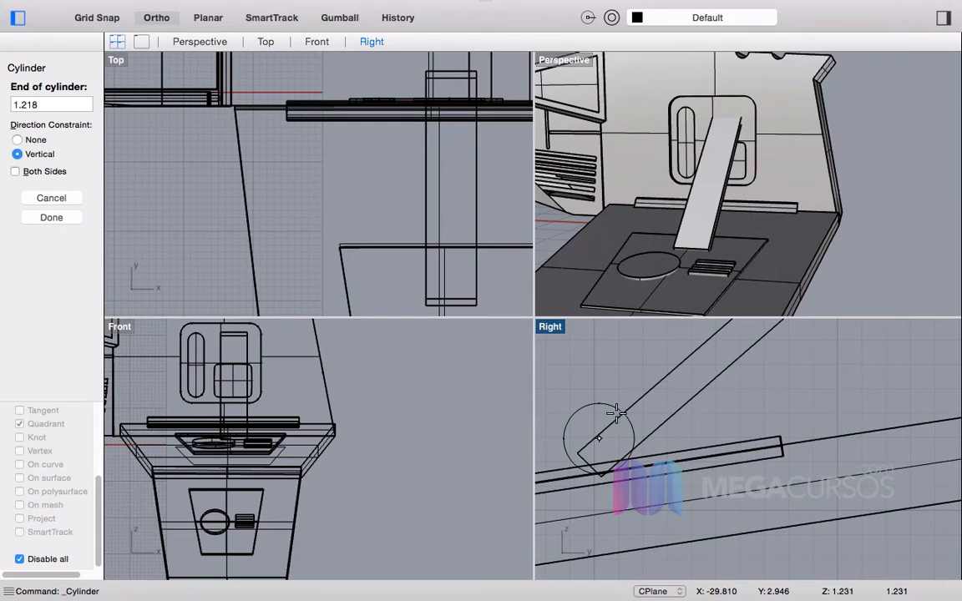
pyautogui.scroll(-10, 649, 236)
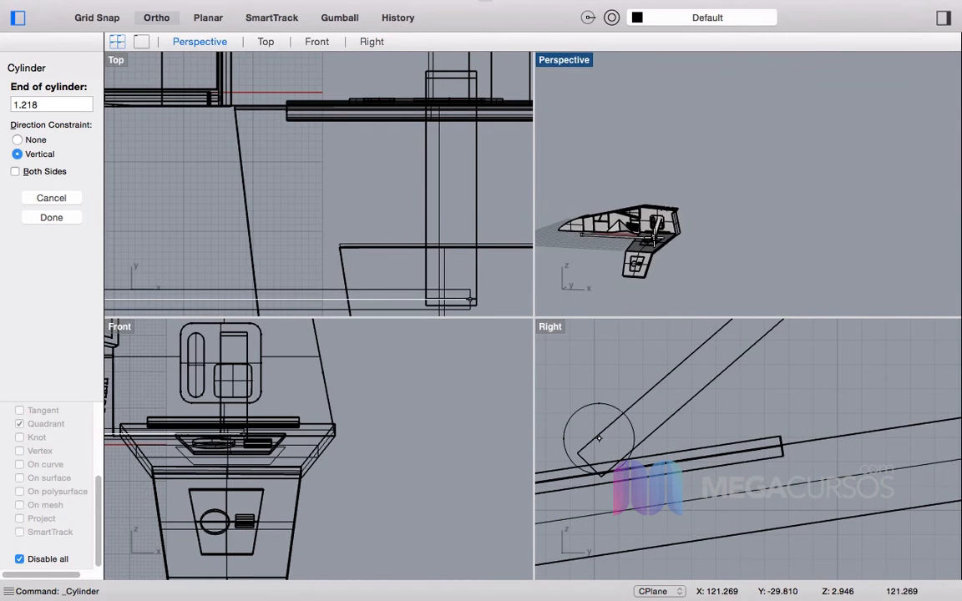
pyautogui.scroll(-10, 339, 281)
pyautogui.scroll(8, 190, 261)
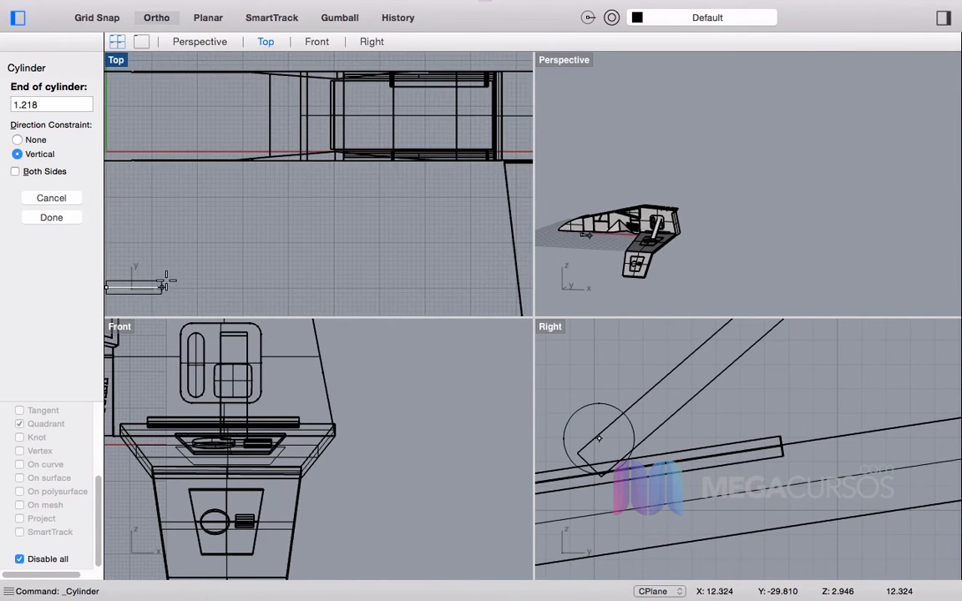
pyautogui.click(182, 282)
# Step: Move the cylinder along the ship in top view so it lies across the strut's lower end
pyautogui.moveTo(158, 289); pyautogui.dragTo(328, 256)
pyautogui.scroll(-10, 328, 256)
pyautogui.moveTo(392, 257); pyautogui.dragTo(349, 258, button='right')
pyautogui.moveTo(288, 262); pyautogui.dragTo(437, 252)
pyautogui.scroll(8, 355, 241)
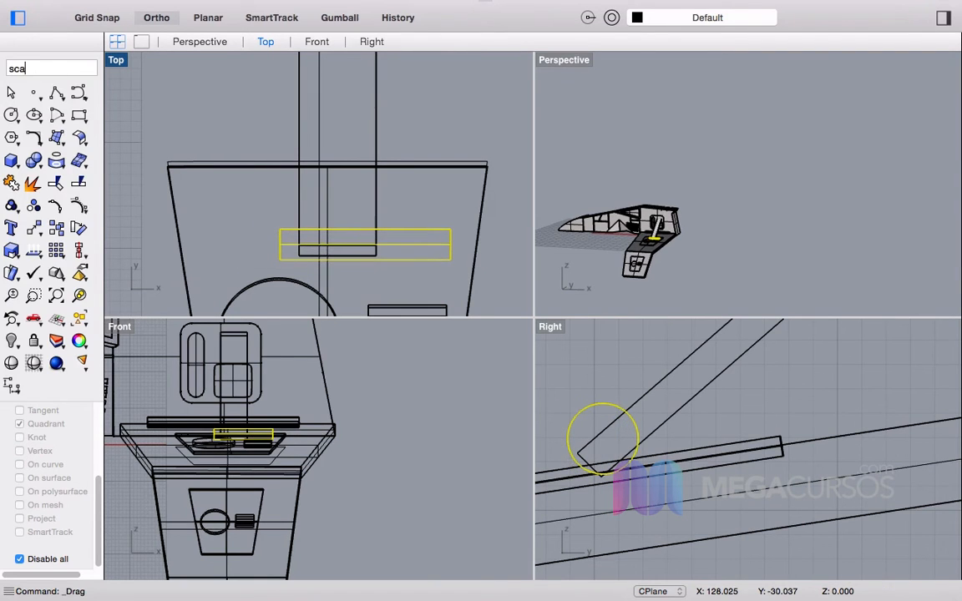
# Step: Shorten the cylinder with Scale1D so it extends only slightly beyond both sides of the strut
pyautogui.press('Down')
pyautogui.press('Return')
pyautogui.click(283, 243)
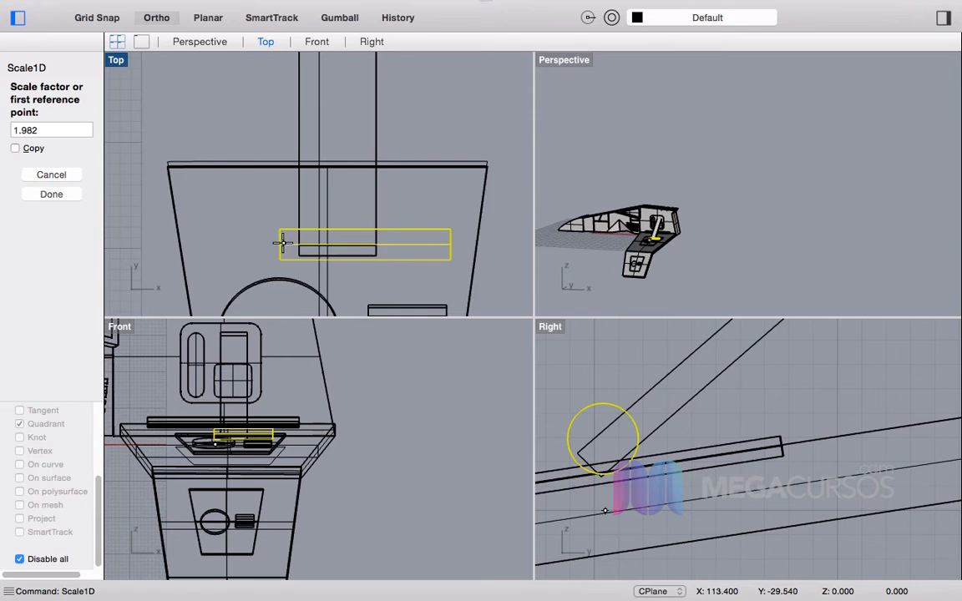
pyautogui.click(467, 243)
pyautogui.click(405, 245)
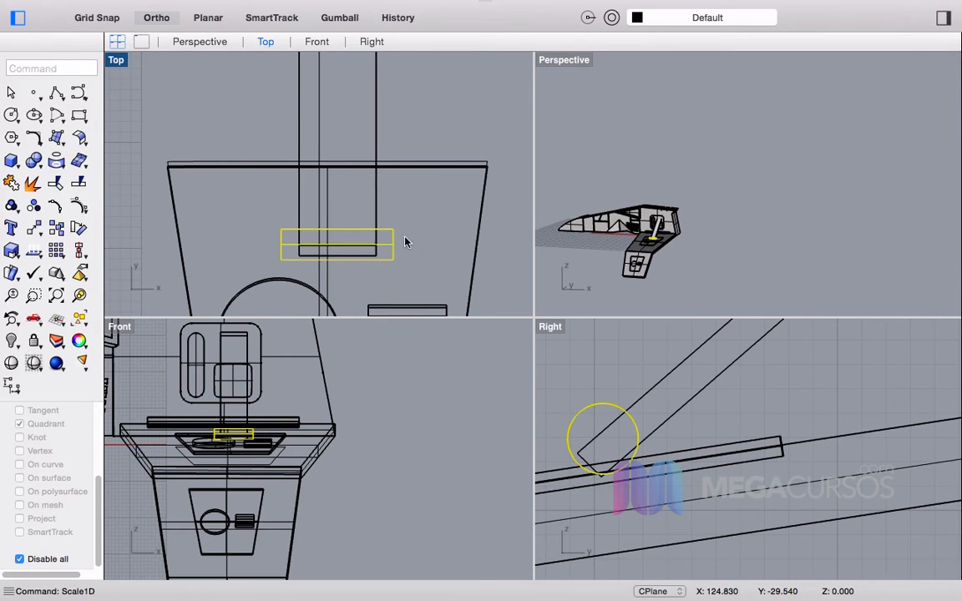
# Step: Duplicate the cylinder and place the copy on the strut's upper part, where it meets the fuselage side
pyautogui.press('super+c')
pyautogui.press('super+v')
pyautogui.moveTo(234, 434); pyautogui.dragTo(233, 335)
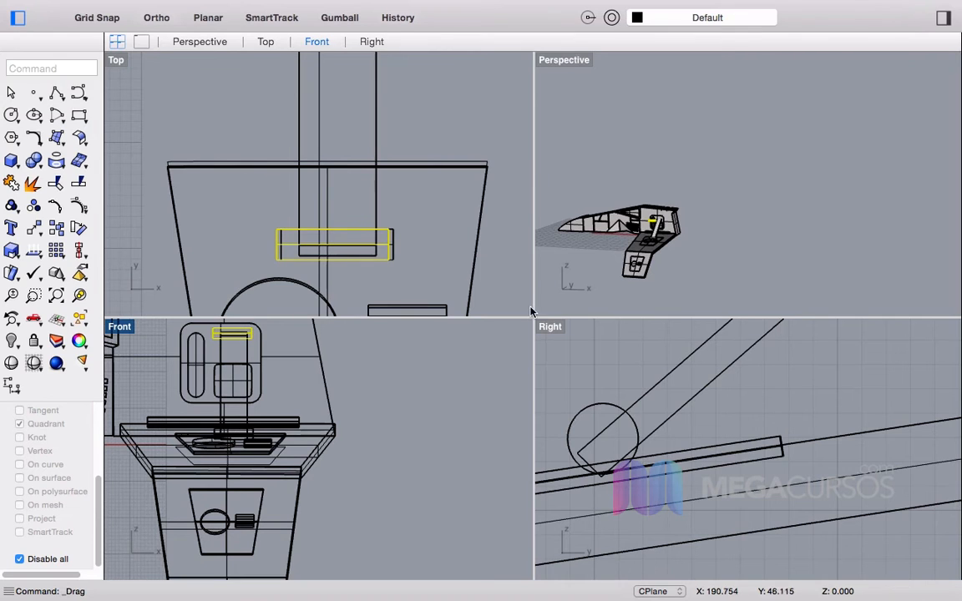
pyautogui.scroll(-5, 643, 432)
pyautogui.moveTo(643, 431); pyautogui.dragTo(632, 542, button='right')
pyautogui.scroll(-2, 643, 432)
pyautogui.keyDown('shift'); pyautogui.moveTo(625, 368); pyautogui.dragTo(775, 379); pyautogui.keyUp('shift')
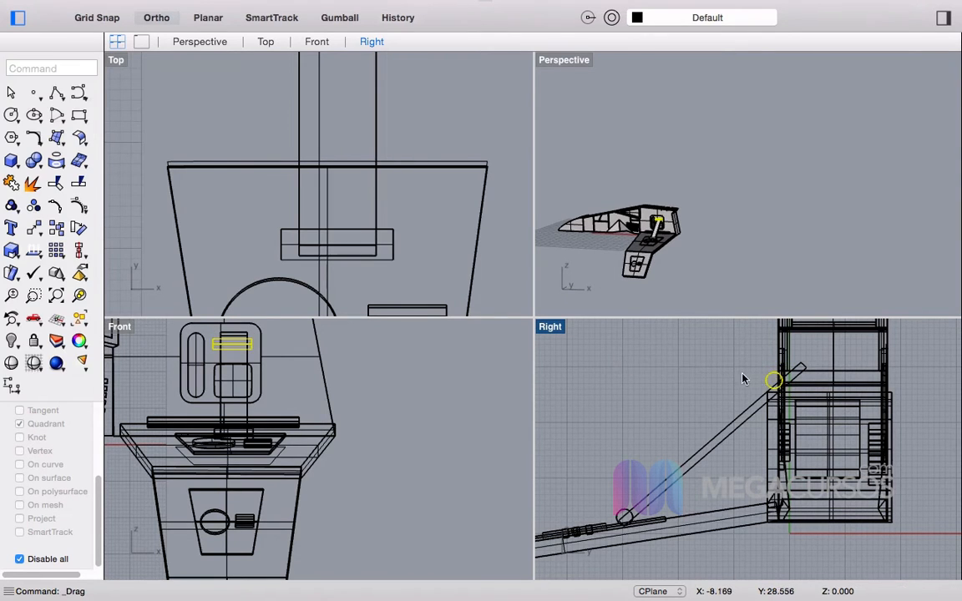
pyautogui.scroll(4, 760, 372)
pyautogui.scroll(10, 675, 229)
pyautogui.scroll(4, 608, 205)
pyautogui.moveTo(608, 206); pyautogui.dragTo(790, 174, button='right')
pyautogui.scroll(-6, 789, 173)
pyautogui.moveTo(737, 227); pyautogui.dragTo(743, 255, button='right')
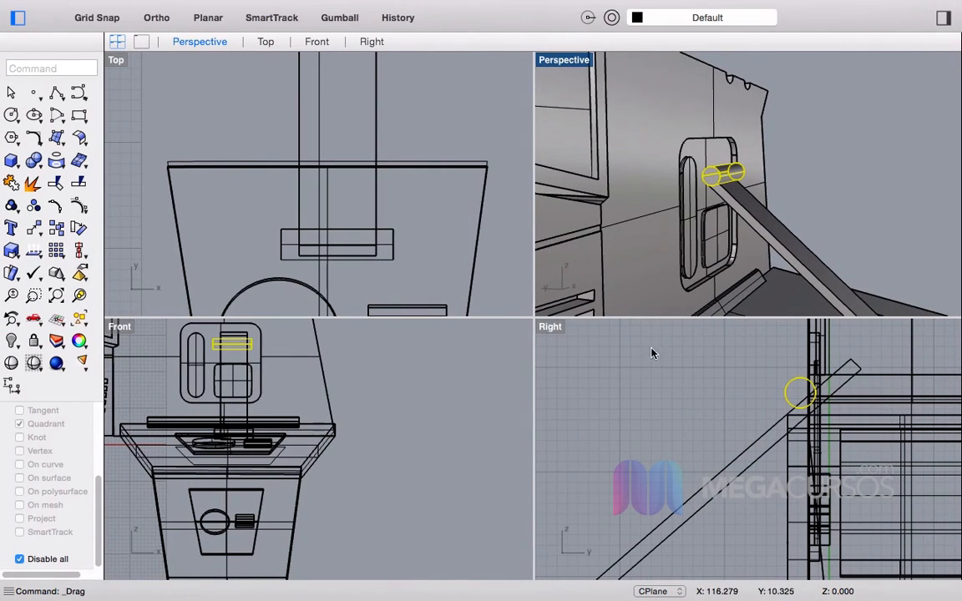
# Step: Rotate the strut slightly steeper about its lower end and shift that end onto the lower cylinder
pyautogui.click(726, 483)
pyautogui.moveTo(687, 456); pyautogui.dragTo(685, 454)
pyautogui.scroll(-4, 681, 401)
pyautogui.moveTo(672, 391); pyautogui.dragTo(659, 449, button='right')
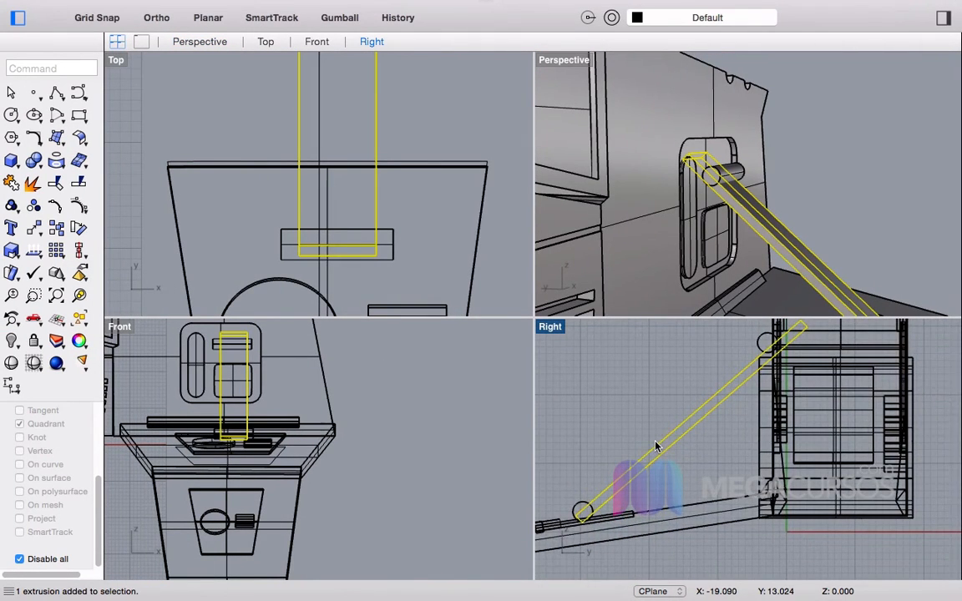
pyautogui.press('Return')
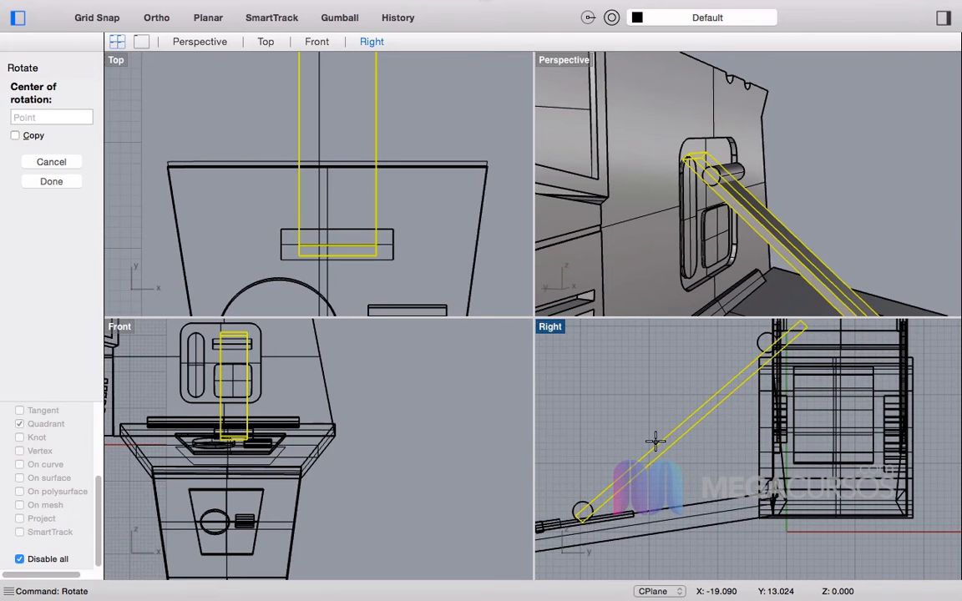
pyautogui.click(585, 518)
pyautogui.moveTo(796, 368); pyautogui.dragTo(792, 403, button='right')
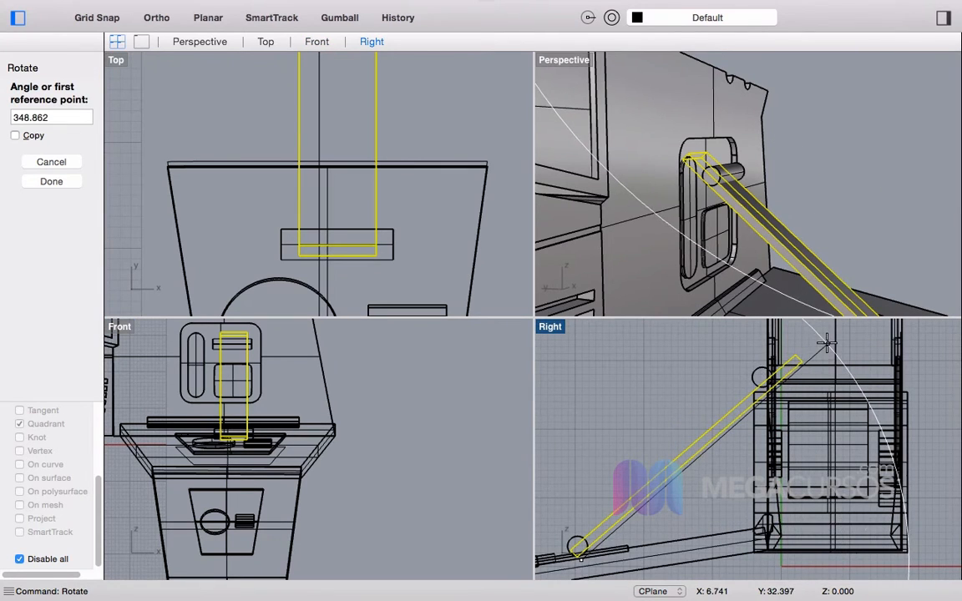
pyautogui.click(828, 343)
pyautogui.click(814, 338)
pyautogui.moveTo(603, 539); pyautogui.dragTo(609, 558)
# Step: Rotate the strut slightly about the centre of the lower cylinder to line it up with the upper cylinder
pyautogui.press('Return')
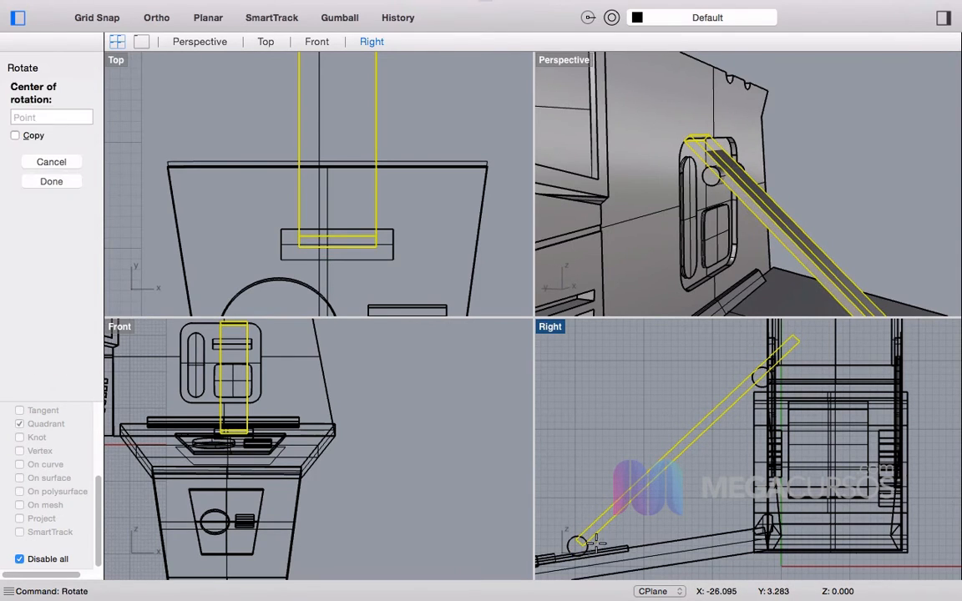
pyautogui.click(578, 545)
pyautogui.click(815, 335)
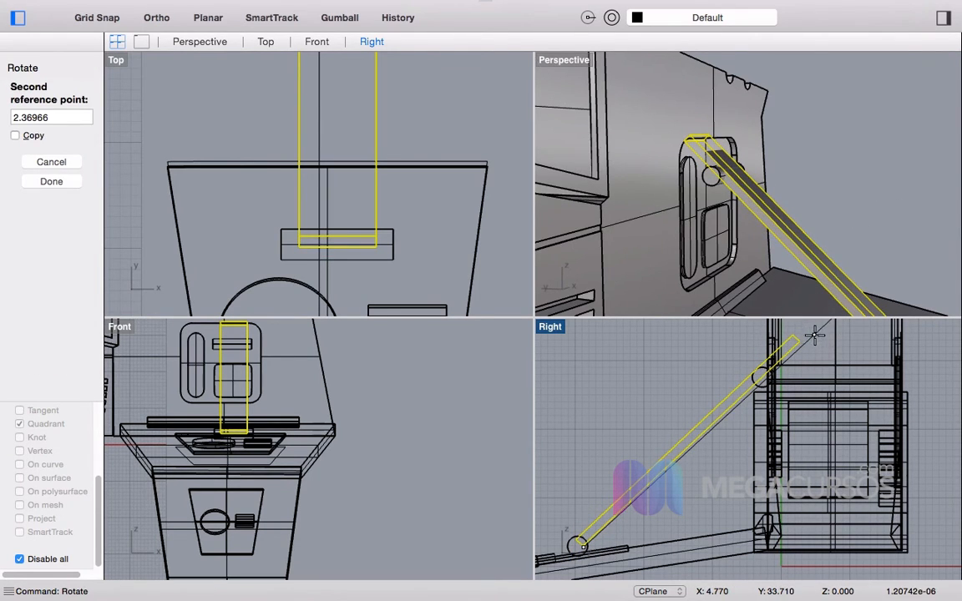
pyautogui.click(678, 456)
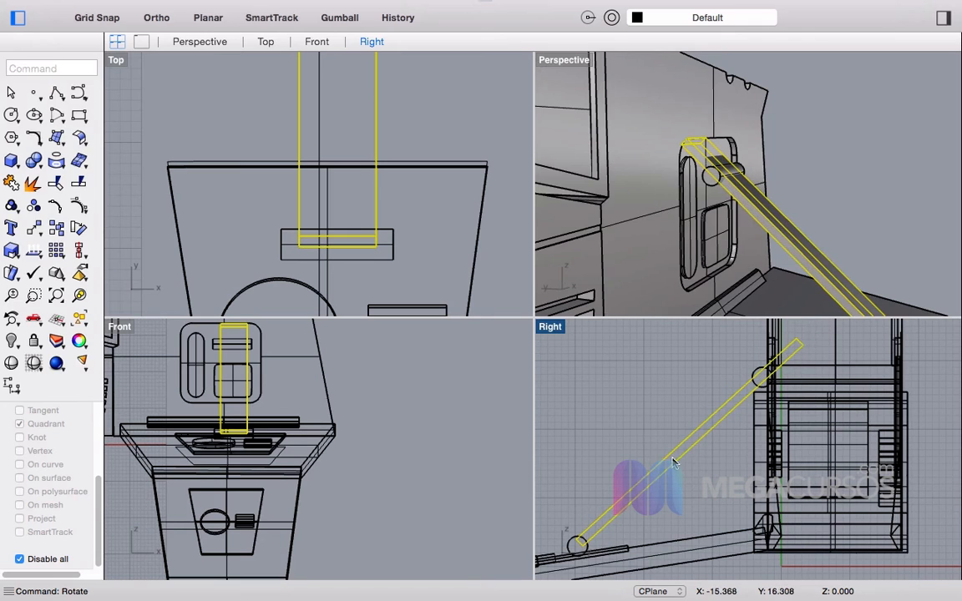
# Step: Shorten the strut along its own axis with Scale1D so its upper end stops inside the upper cylinder
pyautogui.write('Scale1D')
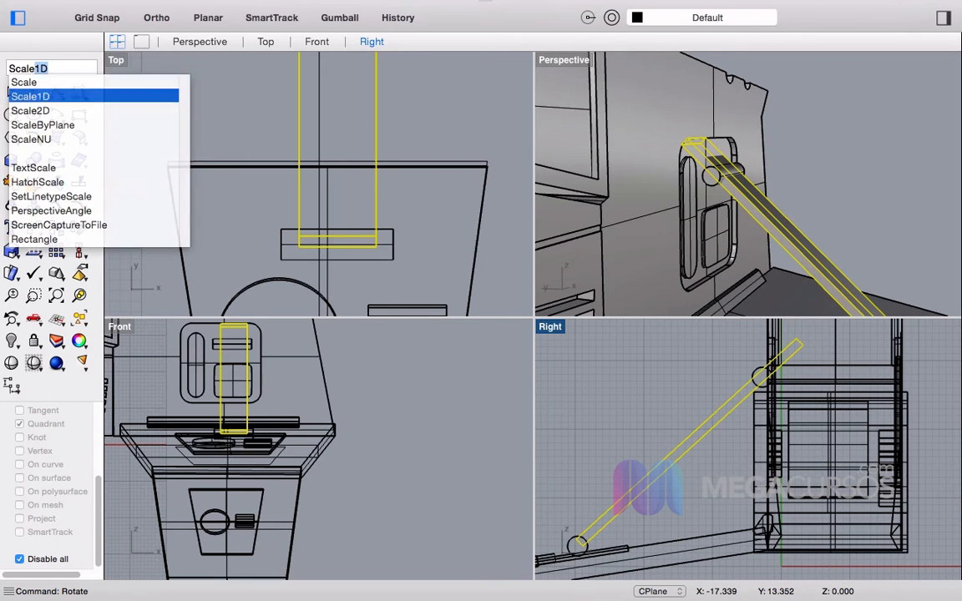
pyautogui.press('Return')
pyautogui.click(582, 545)
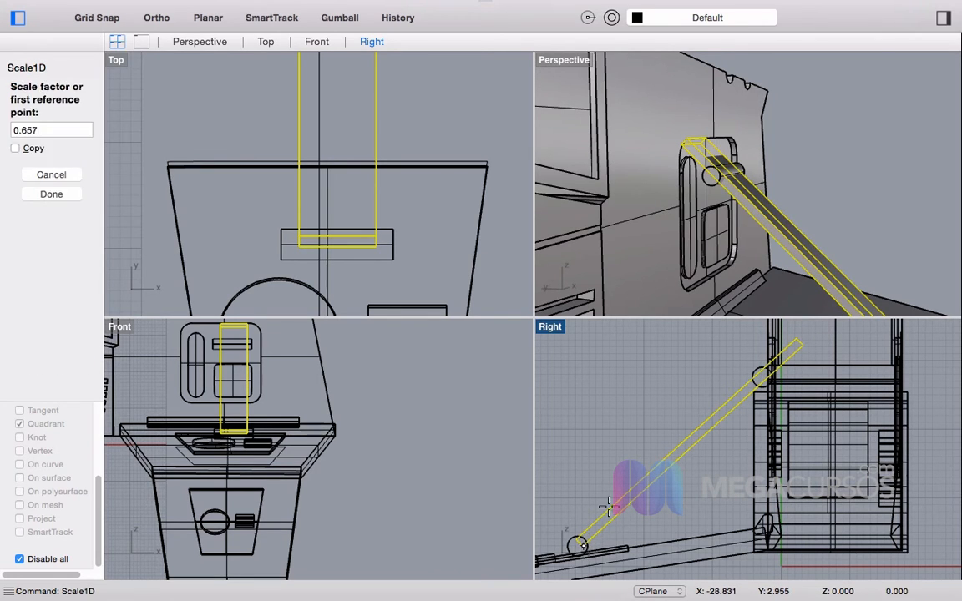
pyautogui.click(814, 336)
pyautogui.click(760, 378)
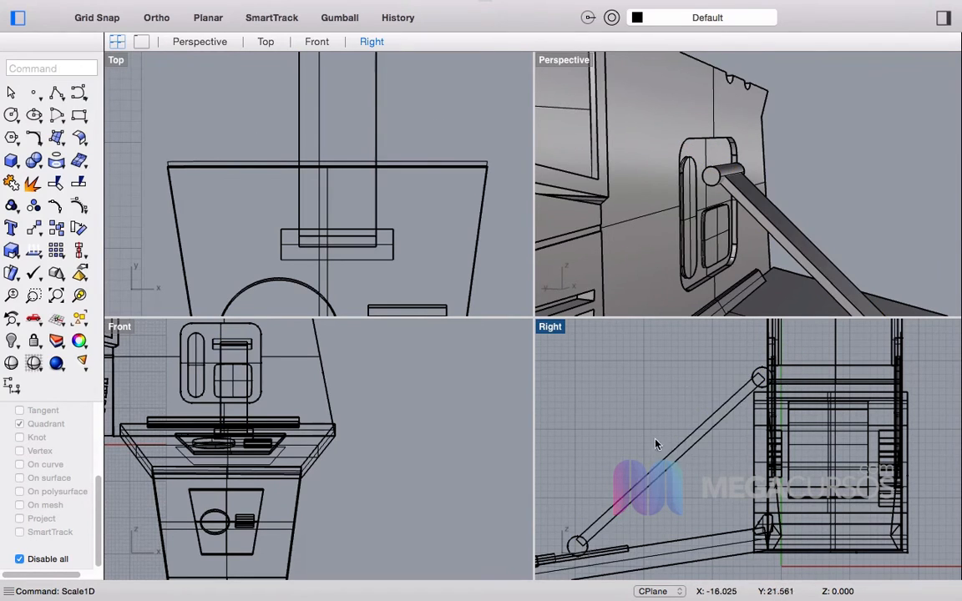
# Step: Create a short solid cylinder of about 0.8 radius in the right view, centred inside the strut's lower cylinder
pyautogui.scroll(5, 666, 489)
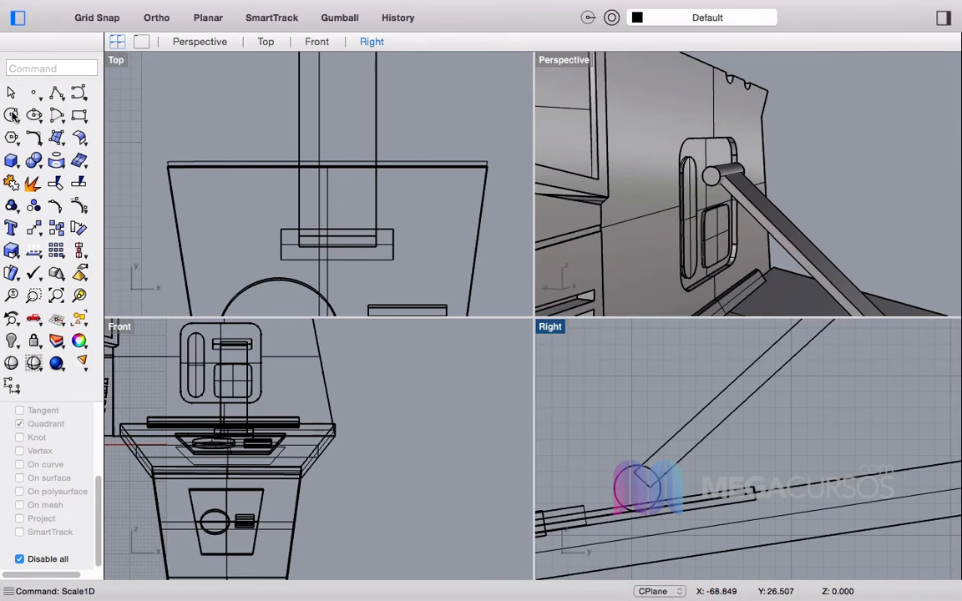
pyautogui.click(40, 165)
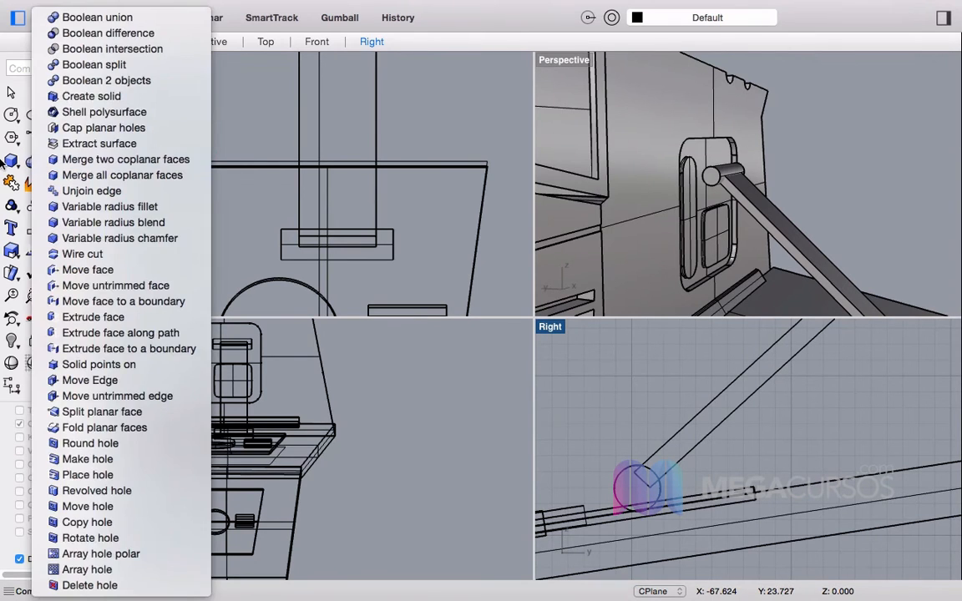
pyautogui.click(5, 160)
pyautogui.click(16, 166)
pyautogui.click(46, 182)
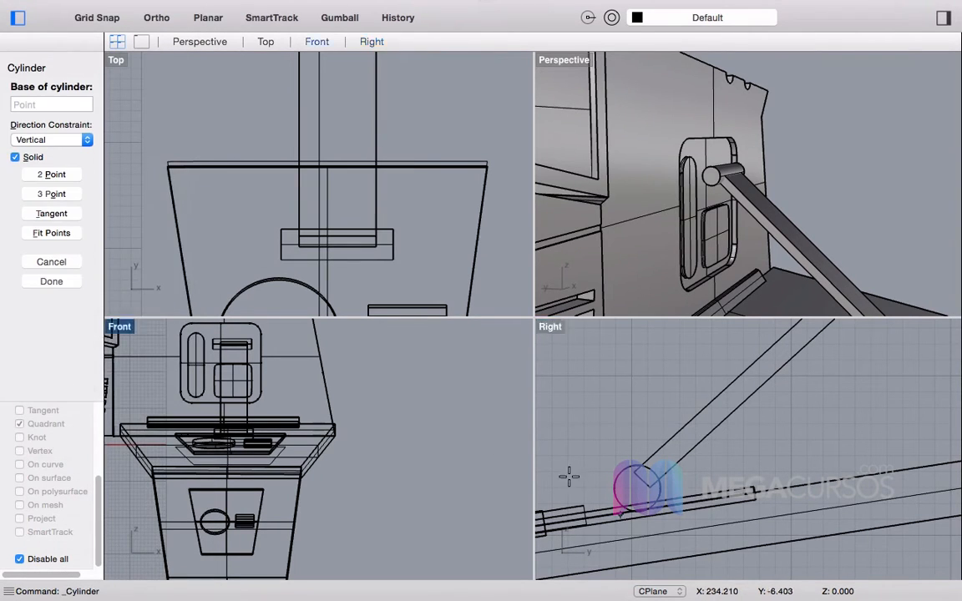
pyautogui.click(639, 478)
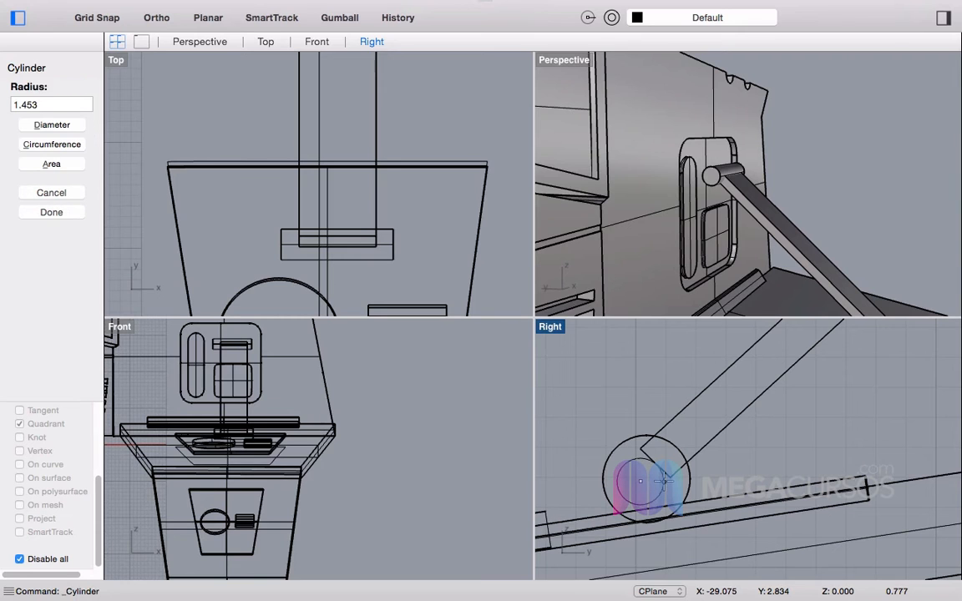
pyautogui.click(641, 477)
pyautogui.scroll(-3, 328, 405)
pyautogui.scroll(-2, 327, 405)
pyautogui.scroll(10, 215, 386)
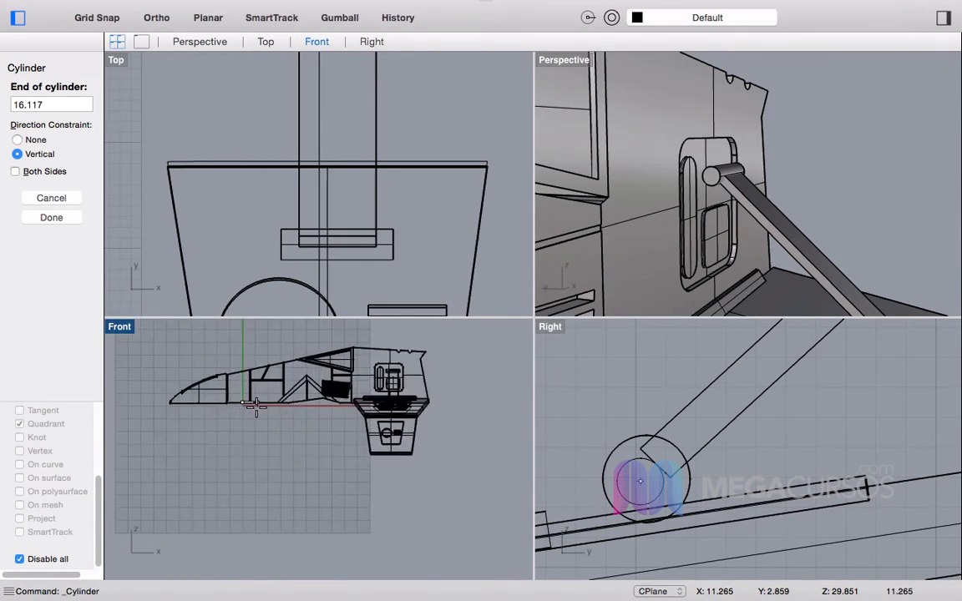
pyautogui.click(176, 375)
# Step: Move the small cylinder to the strut's lower joint so it protrudes from the joint's front end as a pin
pyautogui.scroll(-8, 172, 376)
pyautogui.click(166, 374)
pyautogui.moveTo(167, 373); pyautogui.dragTo(483, 451)
pyautogui.moveTo(451, 444); pyautogui.dragTo(121, 445, button='right')
pyautogui.scroll(-8, 121, 444)
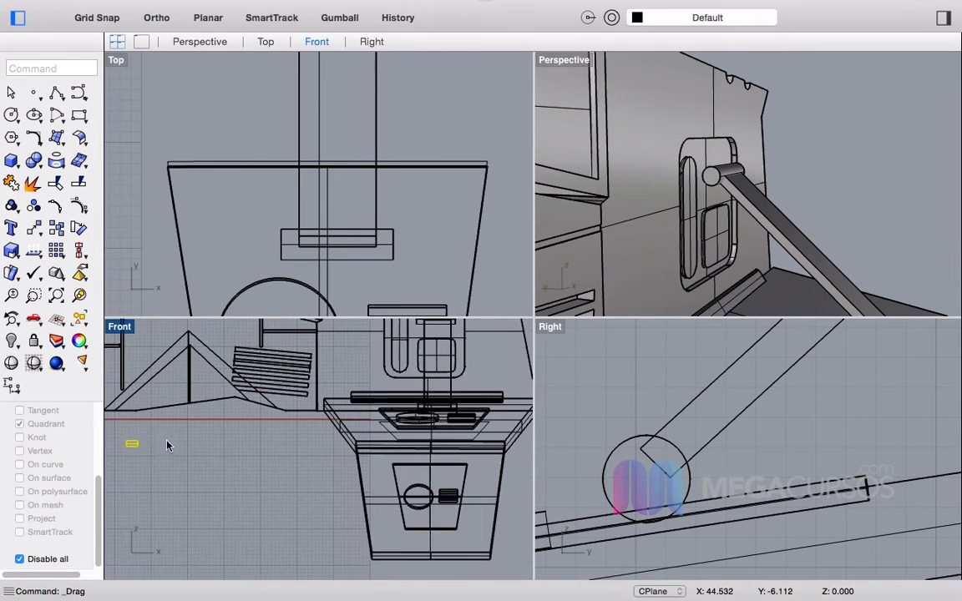
pyautogui.moveTo(132, 445); pyautogui.dragTo(370, 410)
pyautogui.scroll(5, 423, 390)
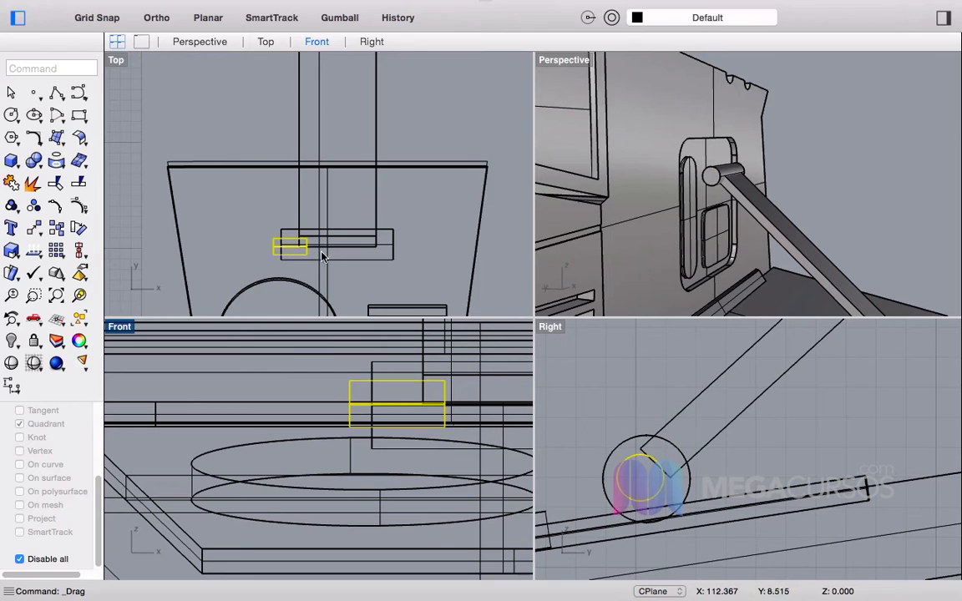
pyautogui.scroll(3, 261, 227)
pyautogui.scroll(5, 262, 227)
pyautogui.moveTo(271, 253); pyautogui.dragTo(269, 245)
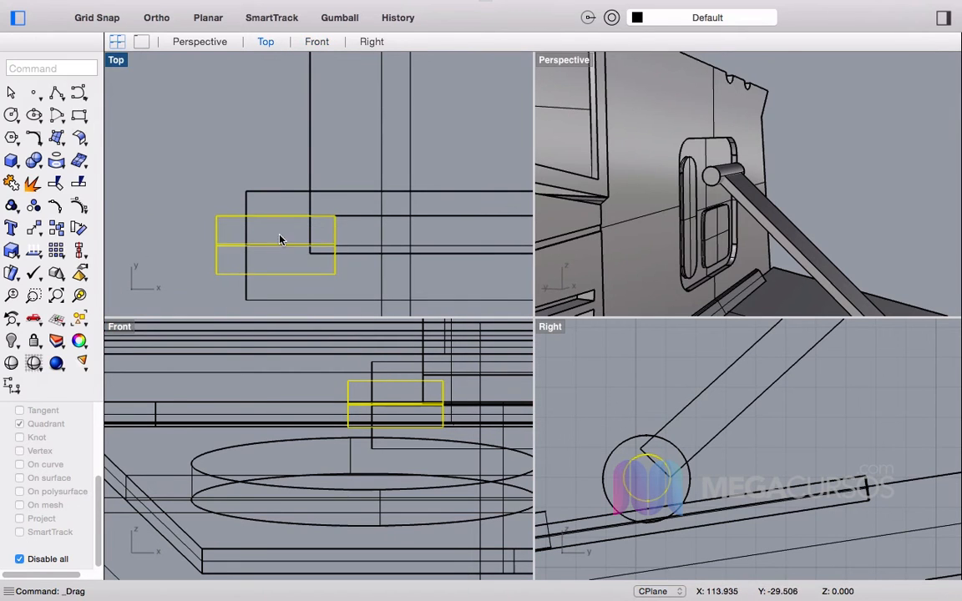
# Step: Duplicate the pin and place the copy at the opposite end of the lower joint cylinder
pyautogui.scroll(-4, 278, 241)
pyautogui.scroll(-5, 582, 196)
pyautogui.moveTo(582, 195); pyautogui.dragTo(661, 215, button='right')
pyautogui.scroll(7, 660, 219)
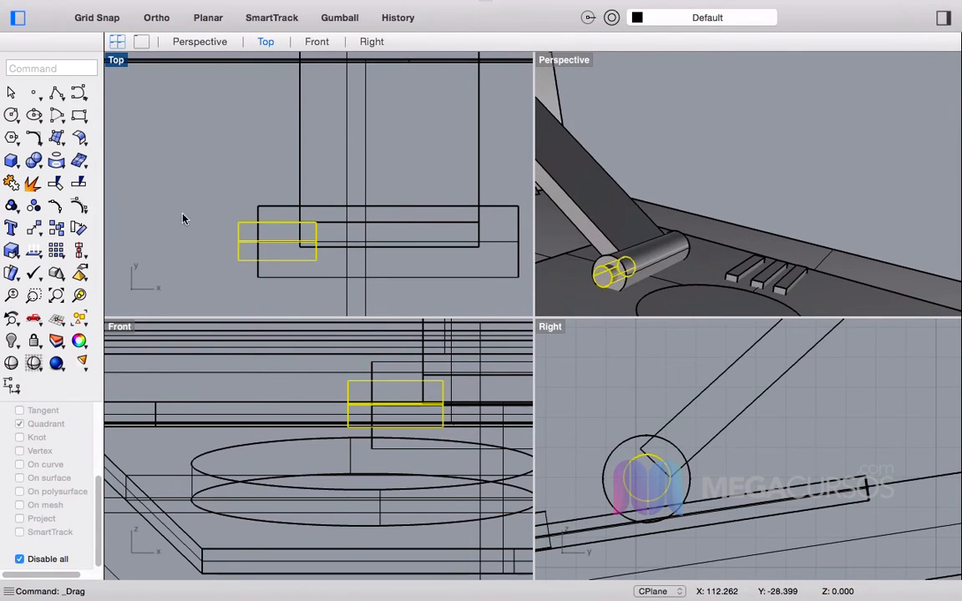
pyautogui.press('super+c')
pyautogui.moveTo(253, 219); pyautogui.dragTo(214, 222, button='right')
pyautogui.press('super+v')
pyautogui.keyDown('shift'); pyautogui.moveTo(188, 236); pyautogui.dragTo(421, 243); pyautogui.keyUp('shift')
pyautogui.scroll(-2, 421, 243)
# Step: Duplicate both pins and raise the copies in the front view to the height of the upper joint cylinder
pyautogui.keyDown('shift'); pyautogui.click(198, 241); pyautogui.keyUp('shift')
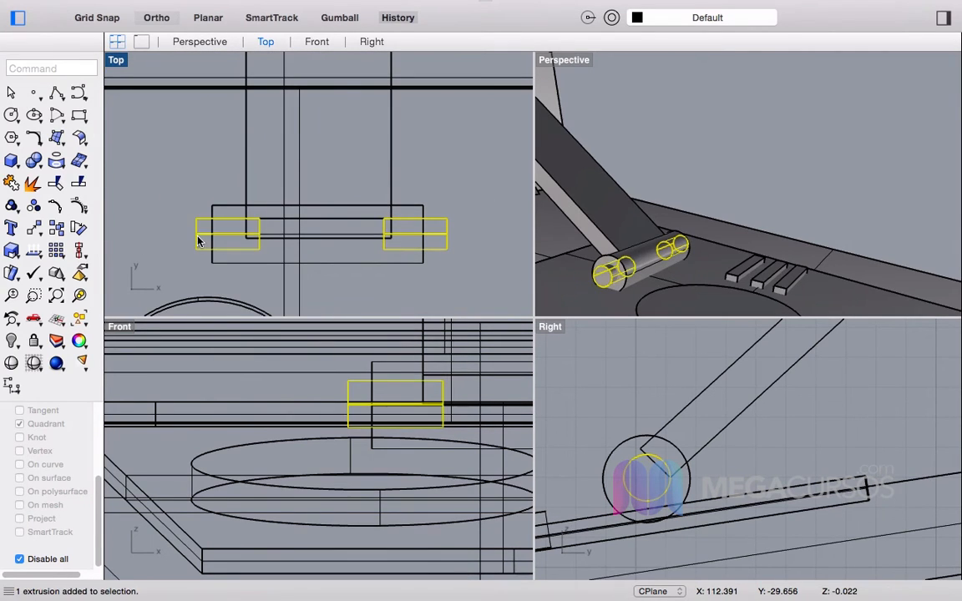
pyautogui.press('super+c')
pyautogui.scroll(-3, 323, 257)
pyautogui.scroll(2, 318, 253)
pyautogui.scroll(-3, 317, 253)
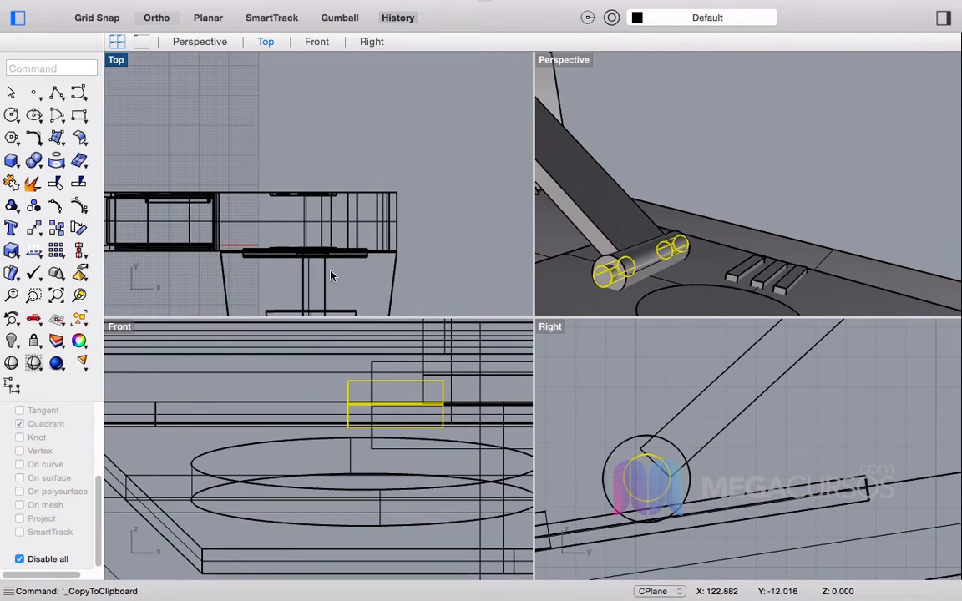
pyautogui.press('super+v')
pyautogui.scroll(-5, 383, 429)
pyautogui.moveTo(401, 506); pyautogui.dragTo(396, 327)
pyautogui.moveTo(390, 349); pyautogui.dragTo(390, 541, button='right')
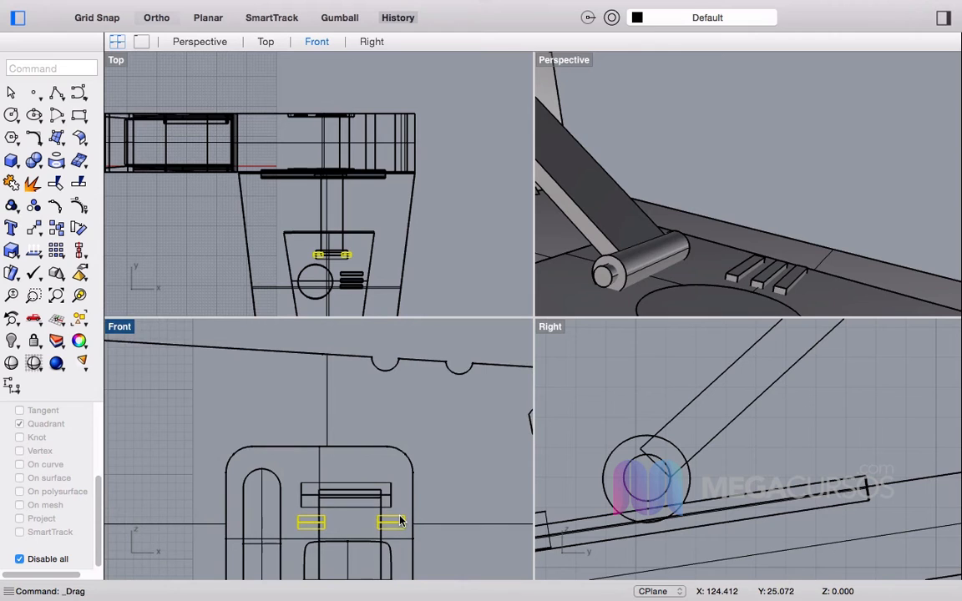
pyautogui.keyDown('shift'); pyautogui.moveTo(397, 523); pyautogui.dragTo(397, 496); pyautogui.keyUp('shift')
pyautogui.scroll(3, 332, 289)
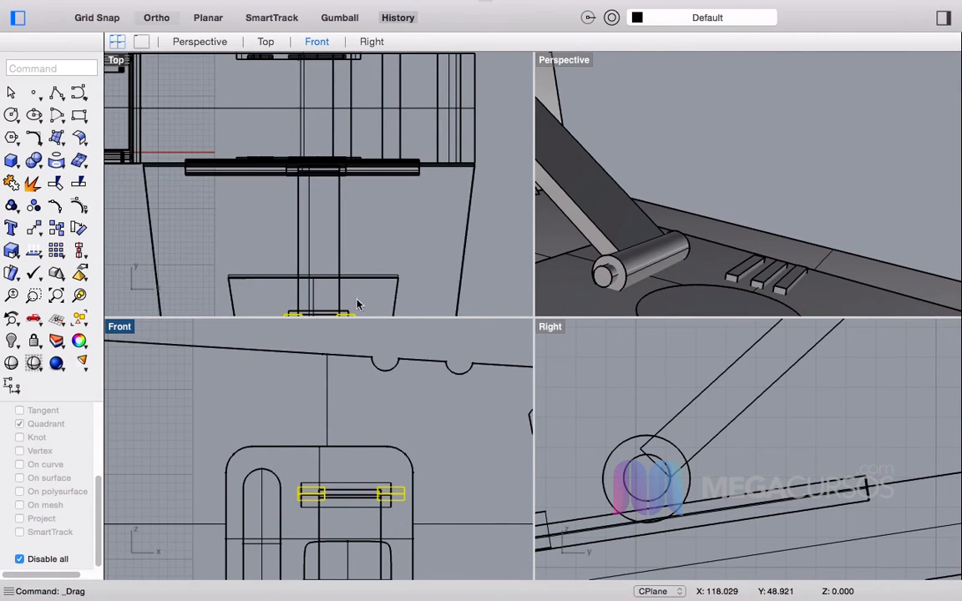
# Step: Shift the copied pins against the fuselage in the top view and centre them inside the upper joint cylinder
pyautogui.moveTo(347, 316); pyautogui.dragTo(369, 239, button='right')
pyautogui.keyDown('shift'); pyautogui.moveTo(350, 267); pyautogui.dragTo(352, 119); pyautogui.keyUp('shift')
pyautogui.scroll(-4, 790, 351)
pyautogui.scroll(6, 790, 351)
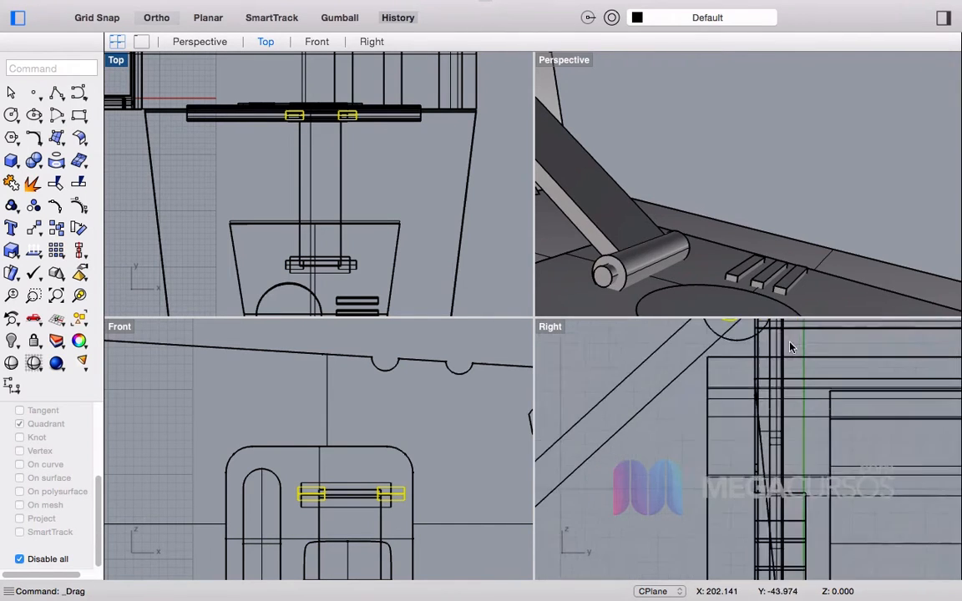
pyautogui.moveTo(765, 329); pyautogui.dragTo(737, 406, button='right')
pyautogui.scroll(12, 736, 405)
pyautogui.moveTo(740, 392); pyautogui.dragTo(749, 394)
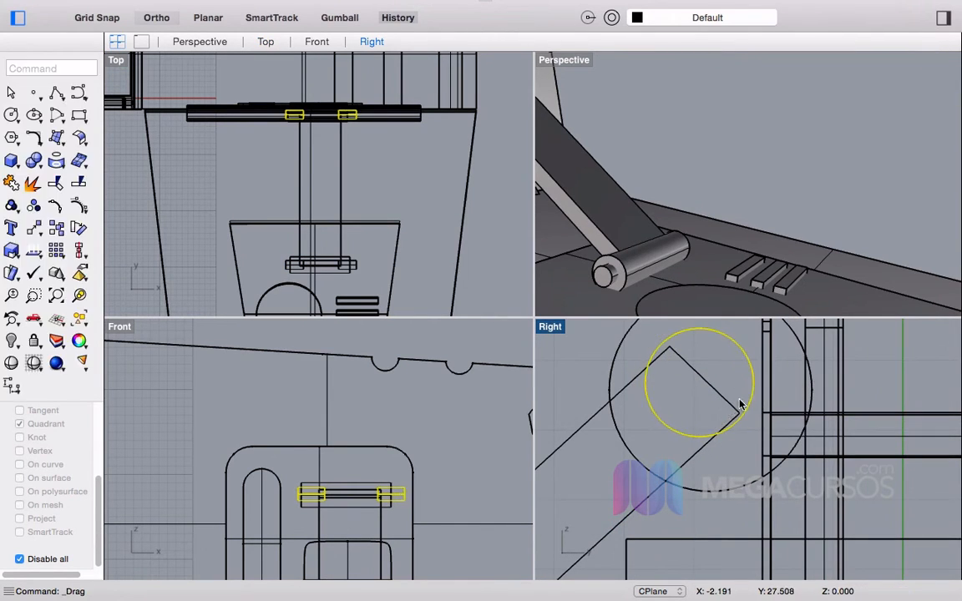
pyautogui.click(574, 385)
# Step: Move the rear-end pins of both joints inward together so they protrude less from their cylinders
pyautogui.scroll(-12, 804, 199)
pyautogui.click(875, 151)
pyautogui.moveTo(865, 151)
pyautogui.mouseDown(button='right')
pyautogui.moveTo(720, 163)
pyautogui.moveTo(810, 142)
pyautogui.moveTo(707, 146)
pyautogui.mouseUp(button='right')
pyautogui.scroll(8, 704, 104)
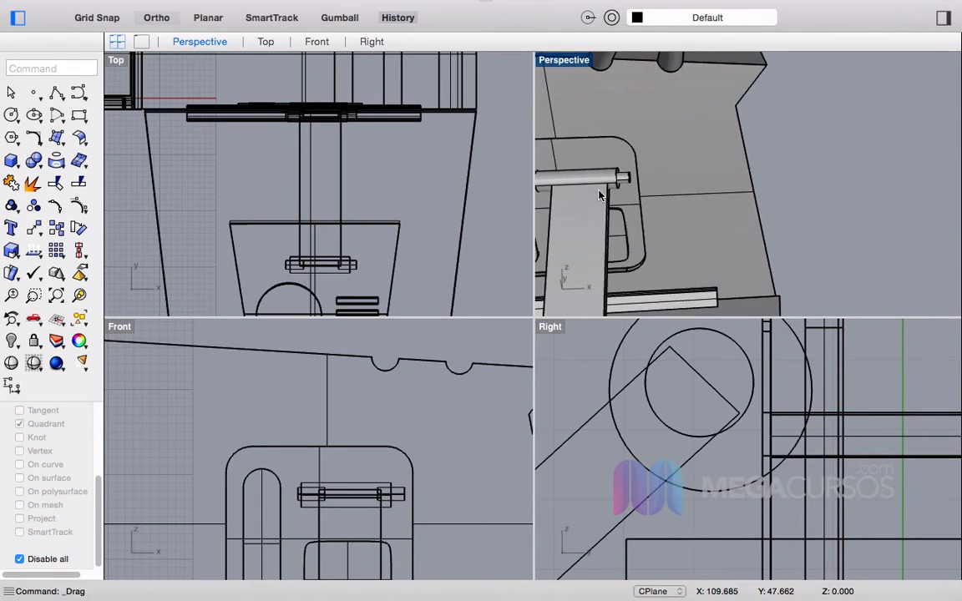
pyautogui.click(598, 196)
pyautogui.moveTo(623, 181); pyautogui.dragTo(585, 251, button='right')
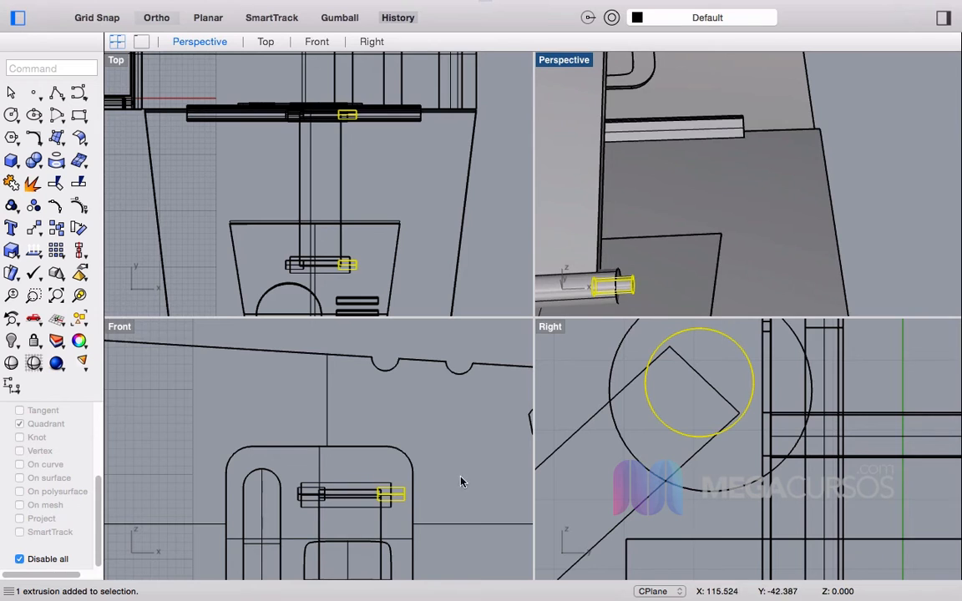
pyautogui.scroll(5, 399, 500)
pyautogui.keyDown('shift'); pyautogui.moveTo(397, 488); pyautogui.dragTo(357, 482); pyautogui.keyUp('shift')
pyautogui.click(450, 496)
# Step: Inspect the strut and its joints in perspective and compare them with the spacecraft reference image
pyautogui.scroll(-10, 459, 457)
pyautogui.scroll(-15, 761, 194)
pyautogui.moveTo(731, 217); pyautogui.dragTo(805, 214, button='right')
pyautogui.scroll(8, 777, 200)
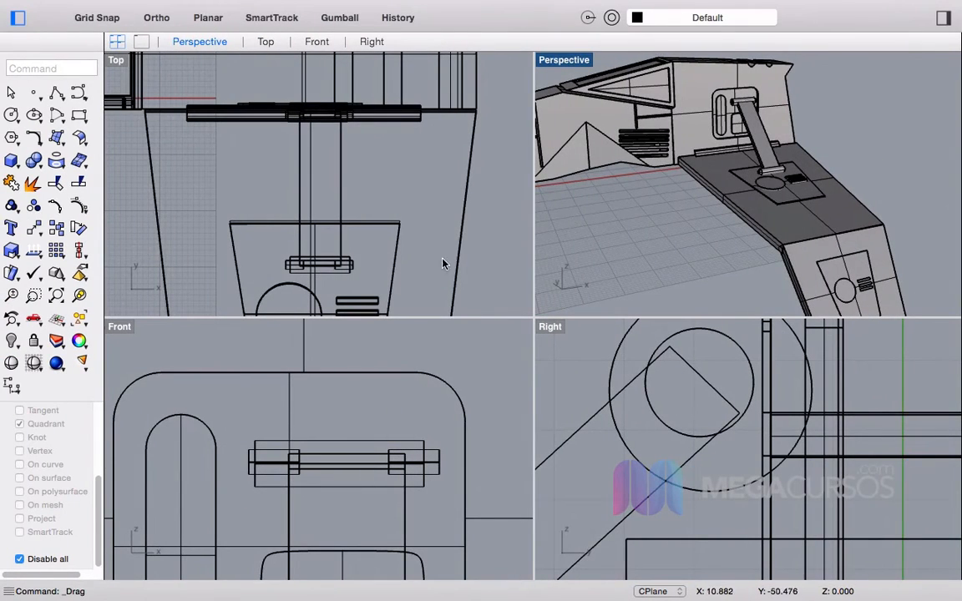
pyautogui.scroll(-6, 476, 171)
pyautogui.scroll(-7, 760, 92)
pyautogui.moveTo(760, 92); pyautogui.dragTo(693, 67, button='right')
pyautogui.scroll(8, 635, 96)
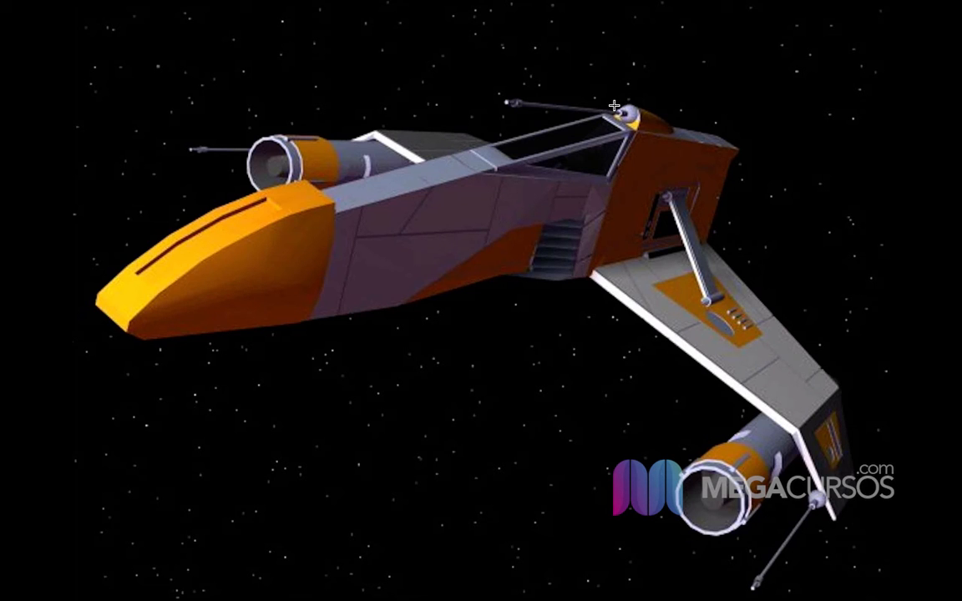
pyautogui.hotkey('ctrl', 'Left')
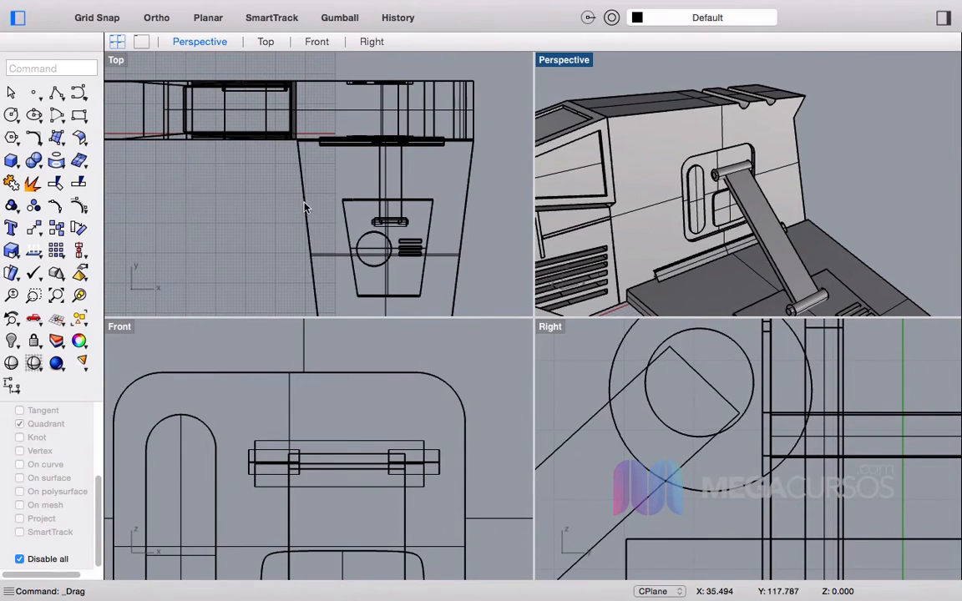
# Step: Create an ellipsoid by diameter on the fuselage centre line in the top view, elongated lengthwise and almost as wide as the fuselage
pyautogui.click(33, 159)
pyautogui.click(14, 160)
pyautogui.moveTo(49, 171)
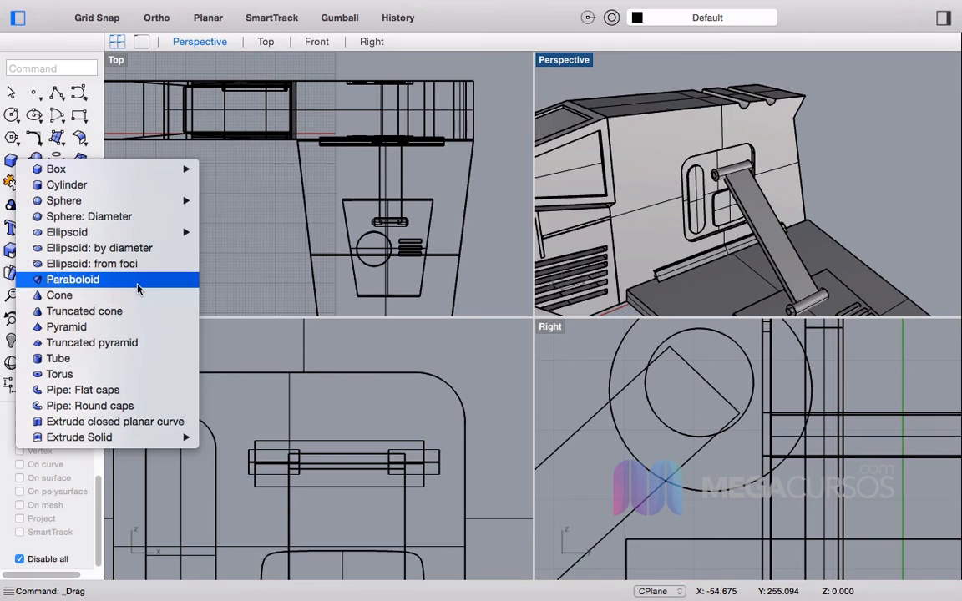
pyautogui.moveTo(91, 241)
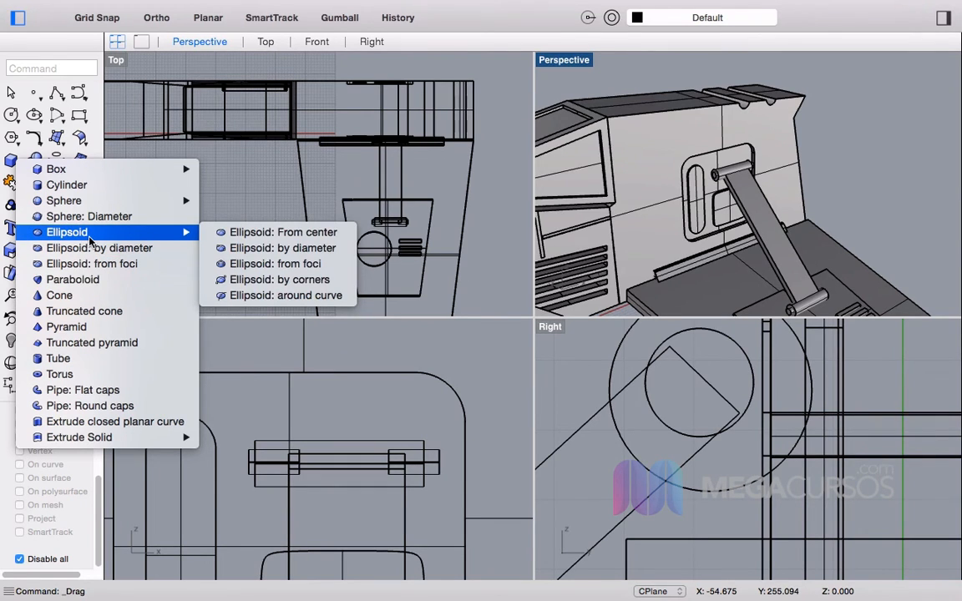
pyautogui.click(253, 249)
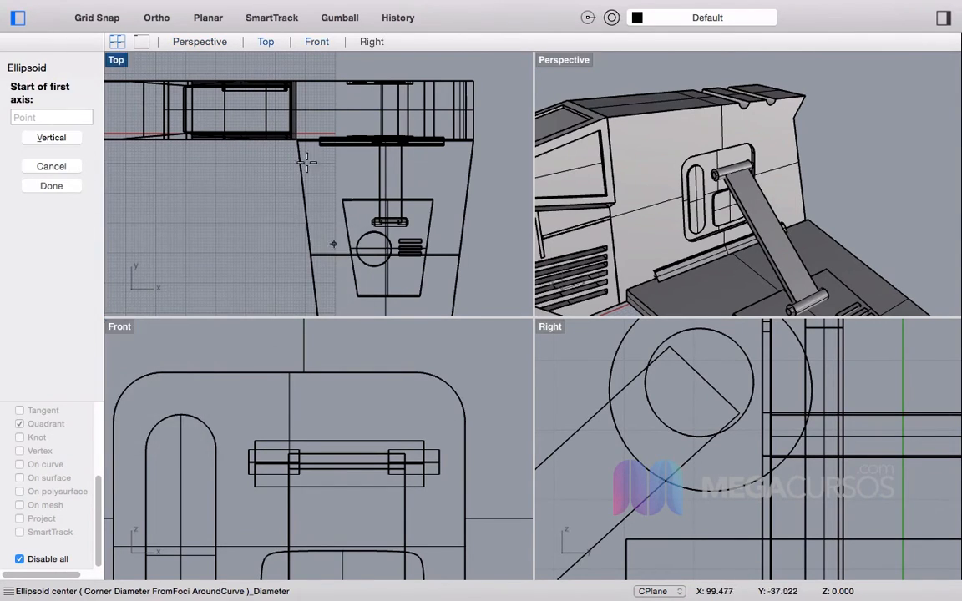
pyautogui.scroll(2, 284, 117)
pyautogui.click(257, 104)
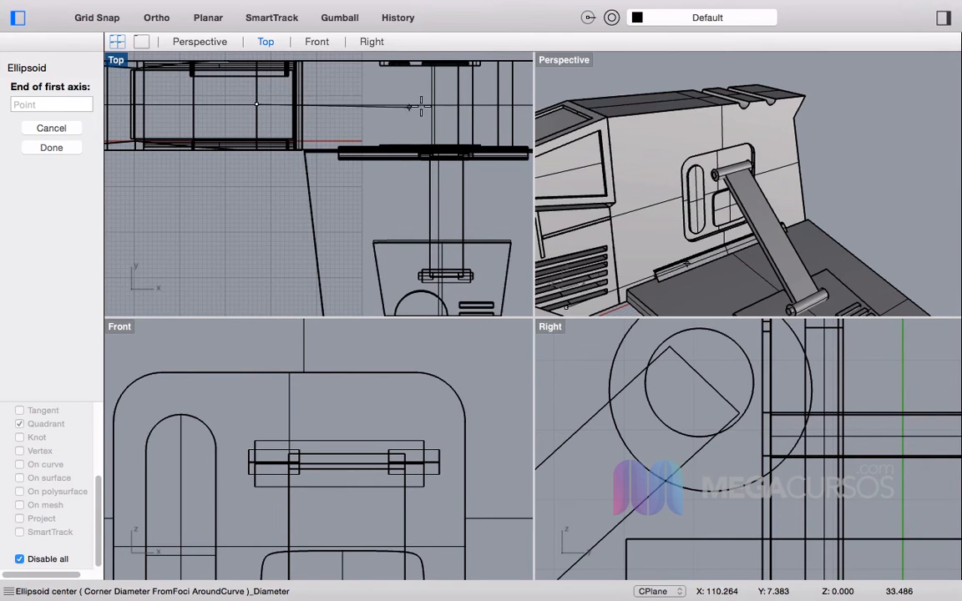
pyautogui.press('F8')
pyautogui.click(433, 105)
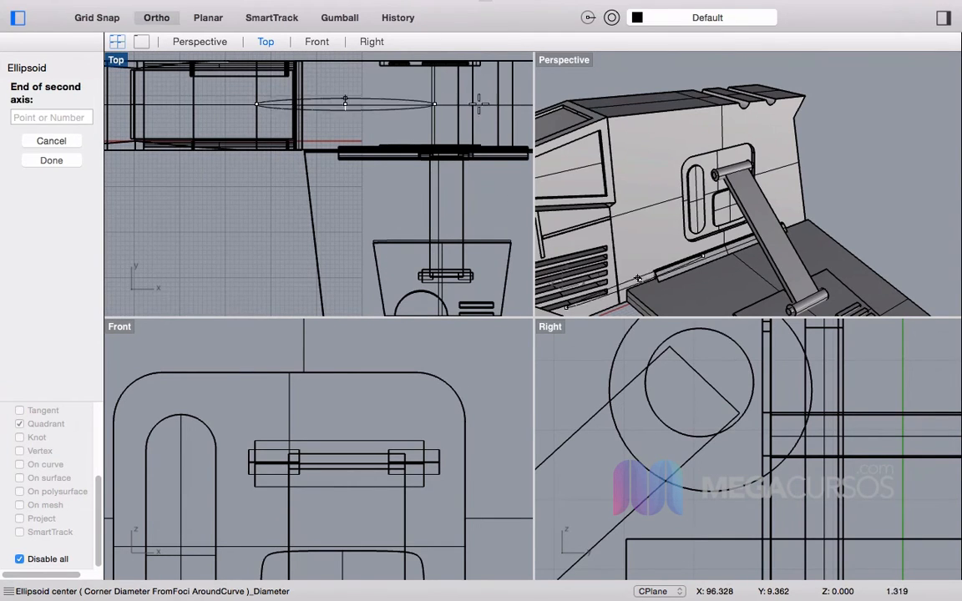
pyautogui.click(656, 198)
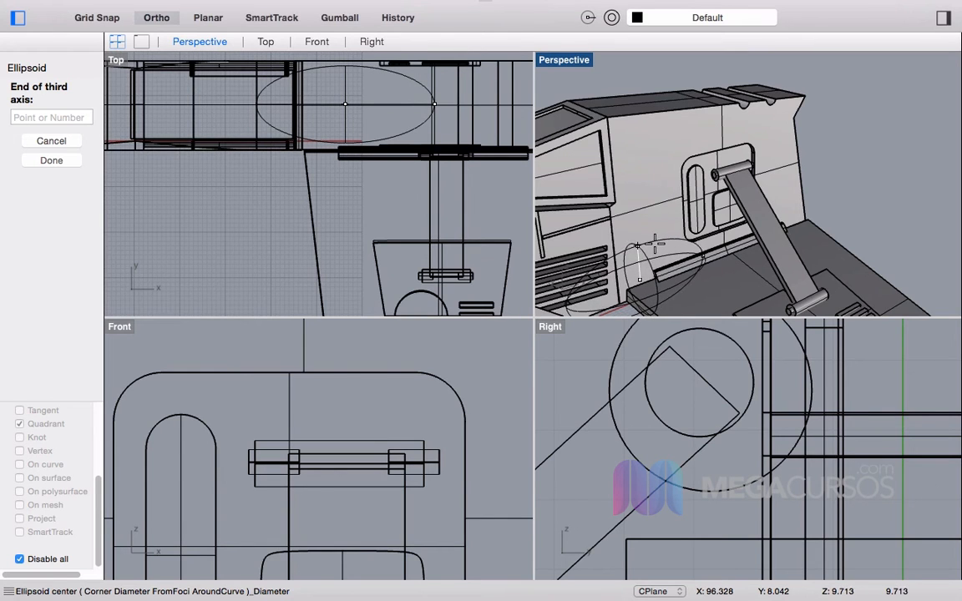
pyautogui.click(654, 258)
# Step: Raise the ellipsoid in the front view onto the fuselage top at the cockpit's rear edge, half embedded as a dome
pyautogui.click(415, 88)
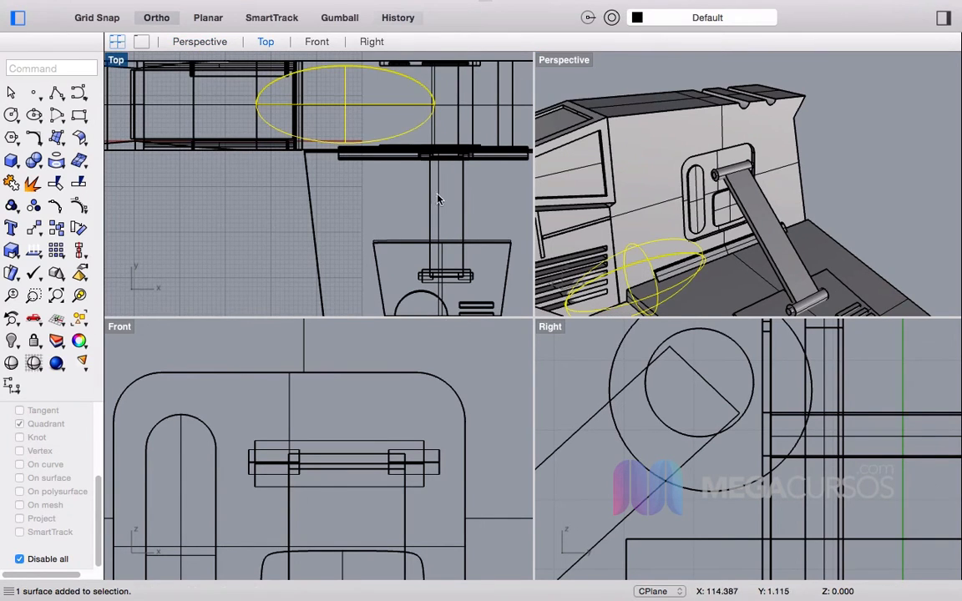
pyautogui.scroll(-3, 364, 401)
pyautogui.scroll(-3, 193, 409)
pyautogui.moveTo(238, 492); pyautogui.dragTo(231, 369)
pyautogui.moveTo(581, 119); pyautogui.dragTo(533, 137, button='right')
pyautogui.scroll(-5, 635, 116)
pyautogui.scroll(7, 638, 95)
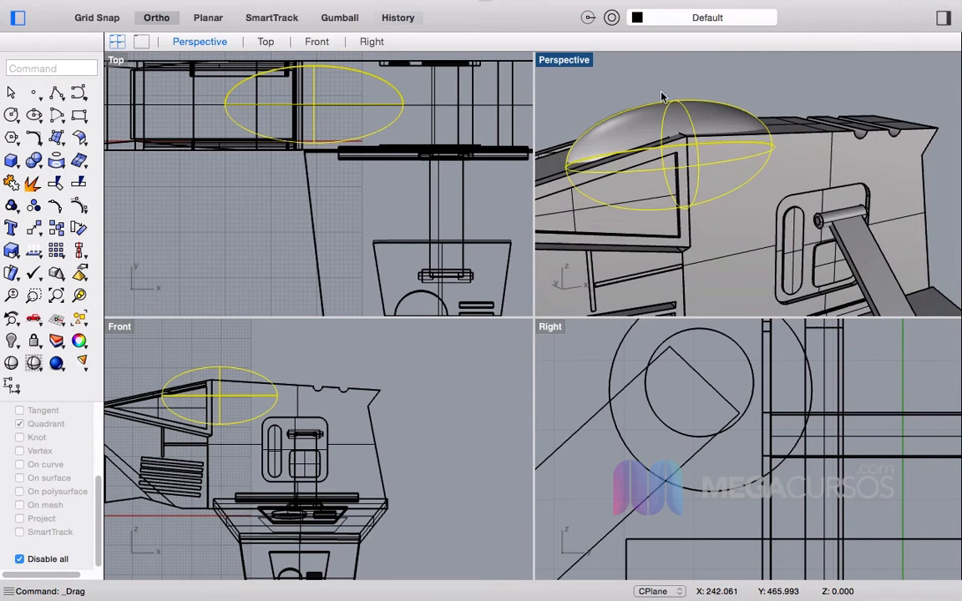
pyautogui.moveTo(686, 123); pyautogui.dragTo(657, 116, button='right')
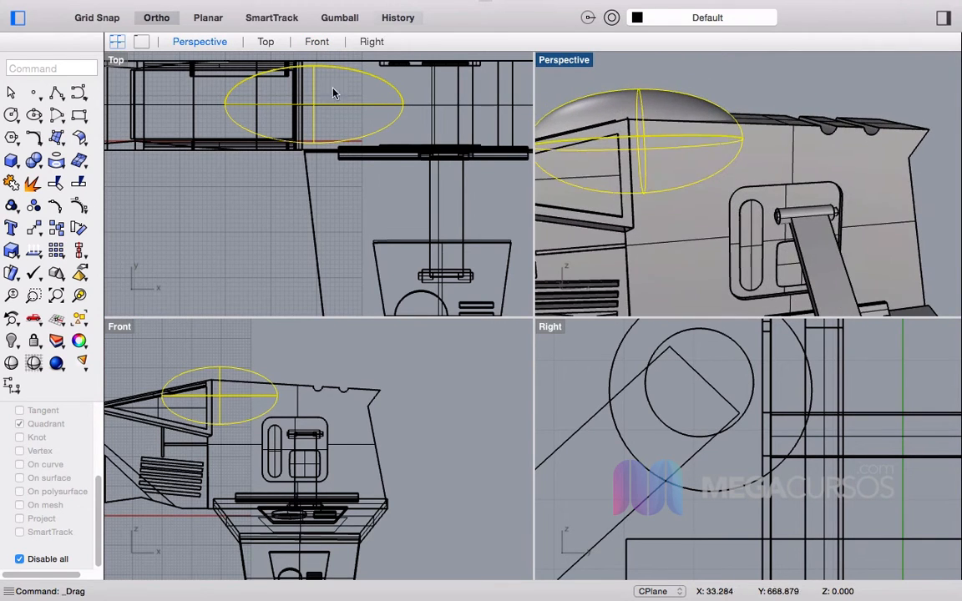
# Step: Create a vertical cut plane for the ellipsoid in the front view along the cockpit's rear edge
pyautogui.click(232, 352)
pyautogui.scroll(2, 226, 359)
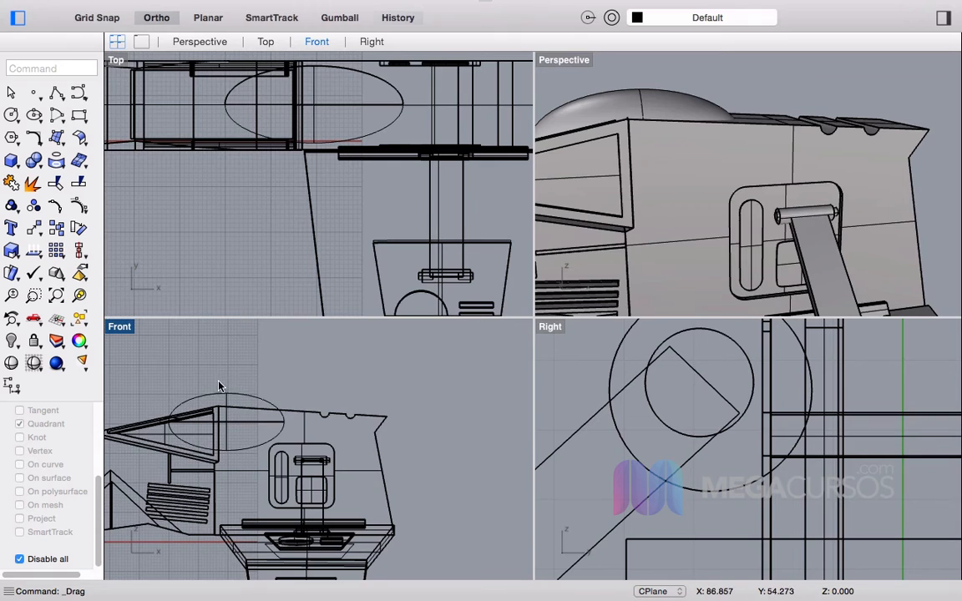
pyautogui.scroll(3, 213, 369)
pyautogui.write('cut')
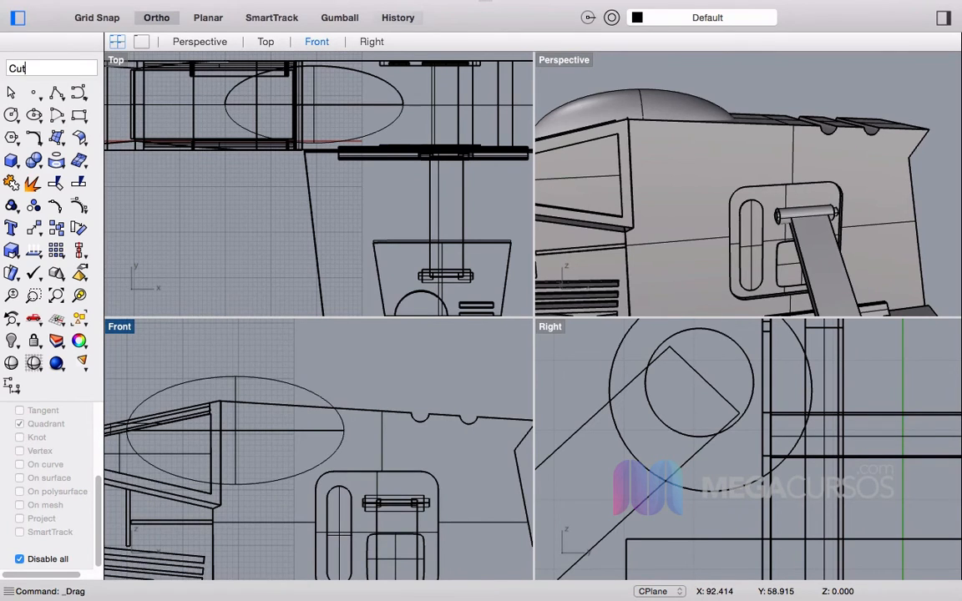
pyautogui.write('Plane')
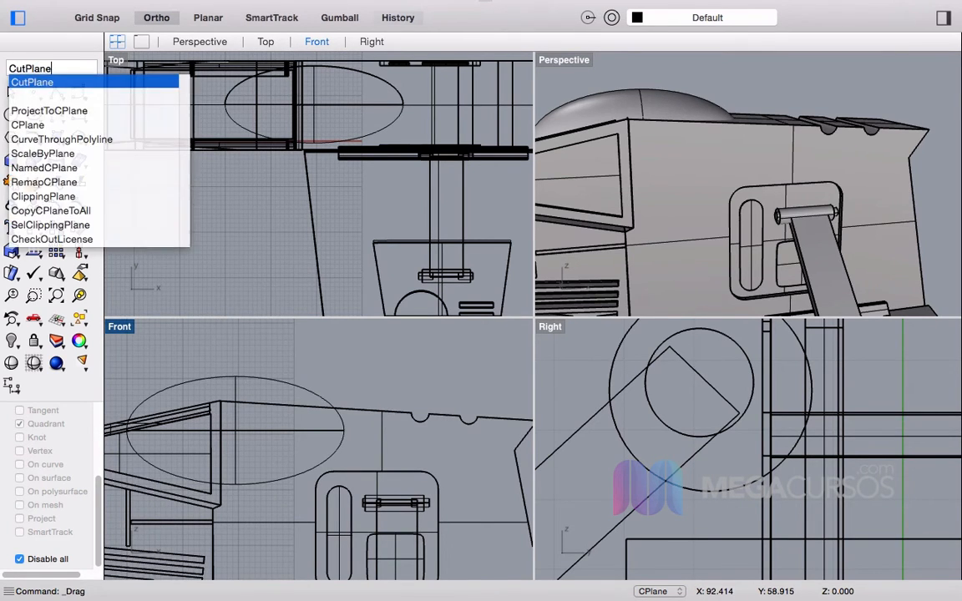
pyautogui.press('Return')
pyautogui.click(247, 378)
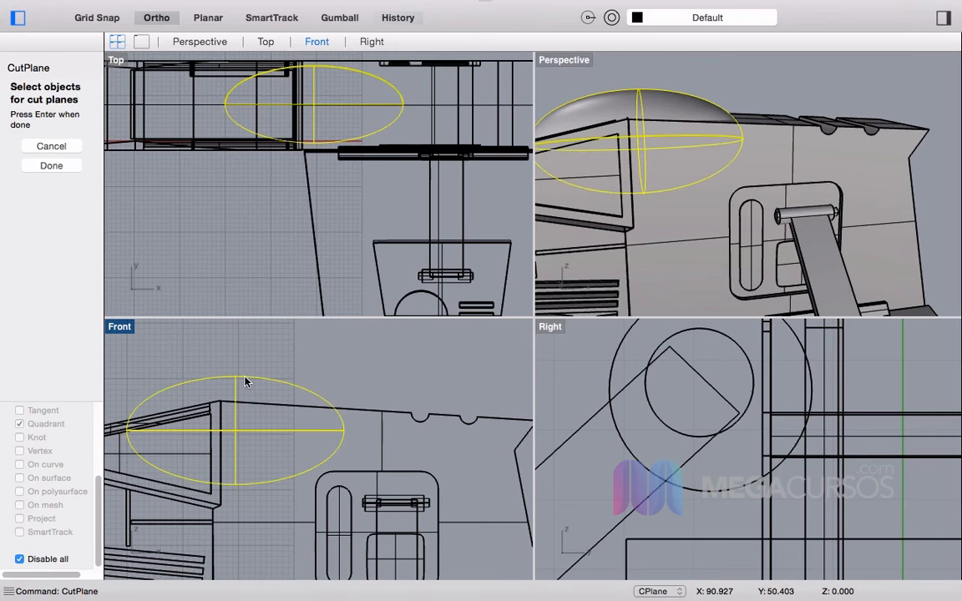
pyautogui.press('Return')
pyautogui.click(220, 345)
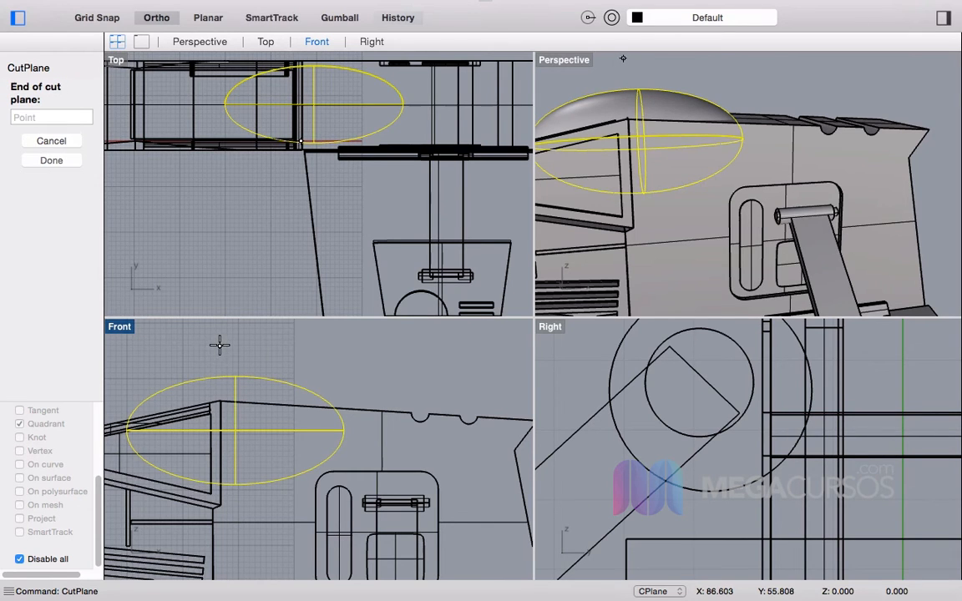
pyautogui.keyDown('shift'); pyautogui.click(233, 500); pyautogui.keyUp('shift')
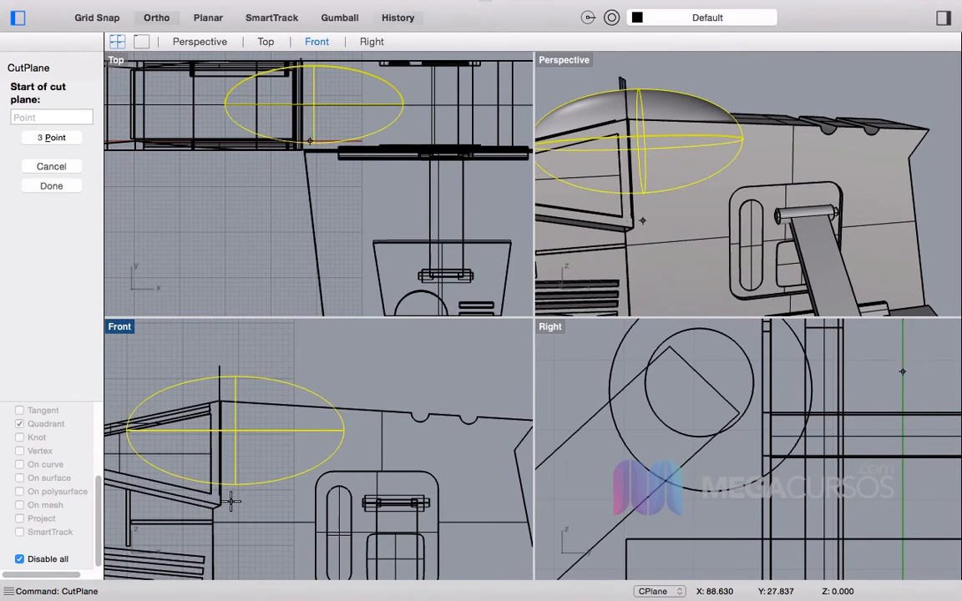
pyautogui.scroll(3, 224, 382)
pyautogui.press('Escape')
# Step: Align the cut plane with the cockpit's rear edge and shift the ellipsoid forward until its centre lies on the plane
pyautogui.moveTo(217, 356)
pyautogui.keyDown('shift'); pyautogui.mouseDown()
pyautogui.moveTo(228, 359)
pyautogui.moveTo(219, 357)
pyautogui.mouseUp(); pyautogui.keyUp('shift')
pyautogui.click(270, 367)
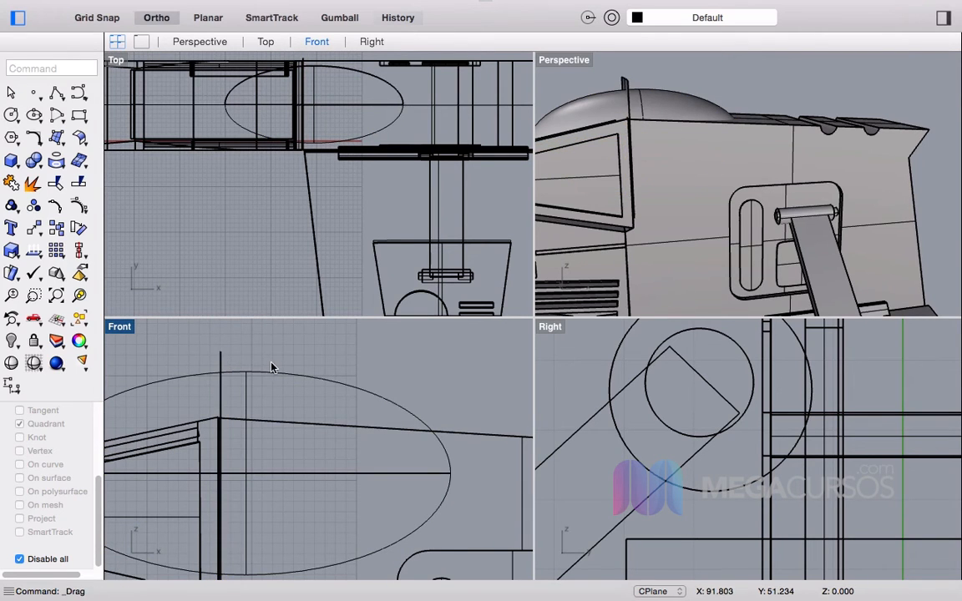
pyautogui.moveTo(616, 124)
pyautogui.mouseDown(button='right')
pyautogui.moveTo(710, 138)
pyautogui.moveTo(577, 126)
pyautogui.moveTo(616, 123)
pyautogui.mouseUp(button='right')
pyautogui.click(669, 89)
pyautogui.moveTo(264, 376); pyautogui.dragTo(238, 372)
pyautogui.click(276, 345)
pyautogui.moveTo(274, 387); pyautogui.dragTo(315, 379, button='right')
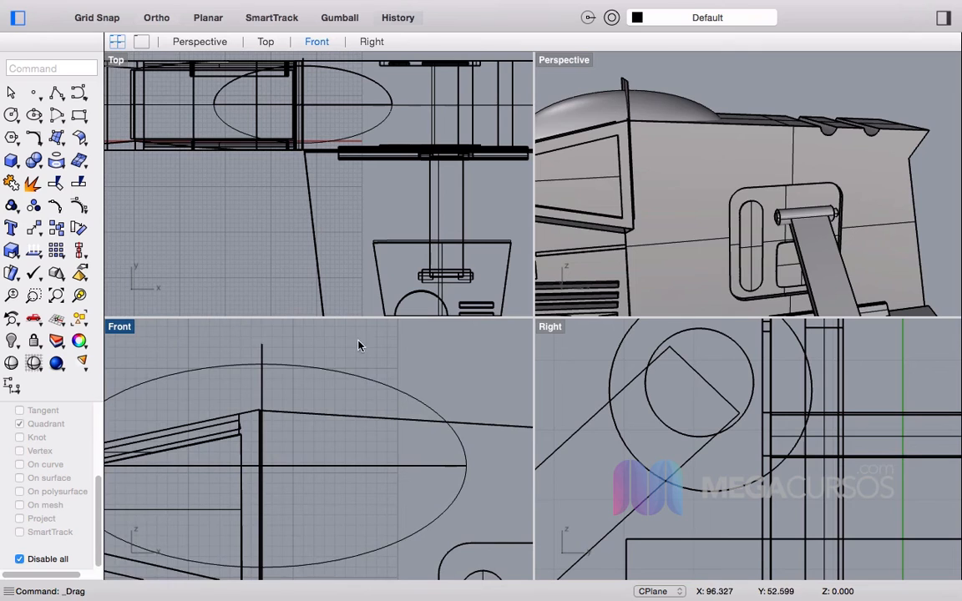
pyautogui.rightClick(312, 373)
# Step: Split the ellipsoid with the cut plane at the cockpit's rear edge
pyautogui.click(280, 341)
pyautogui.click(280, 341)
pyautogui.write('Split')
pyautogui.press('BackSpace')
pyautogui.press('BackSpace')
pyautogui.press('BackSpace')
pyautogui.write('li')
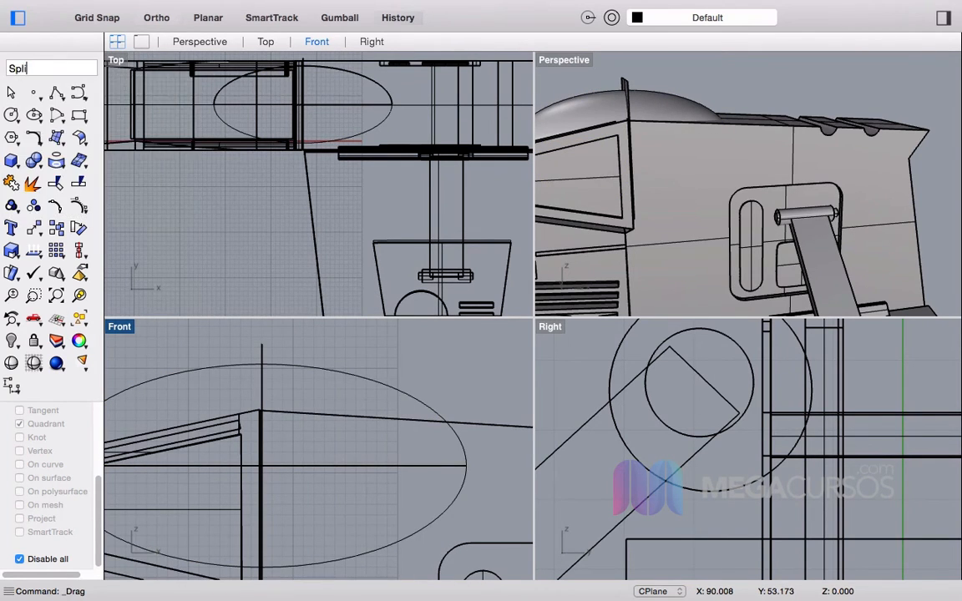
pyautogui.write('t')
pyautogui.press('Return')
pyautogui.click(317, 375)
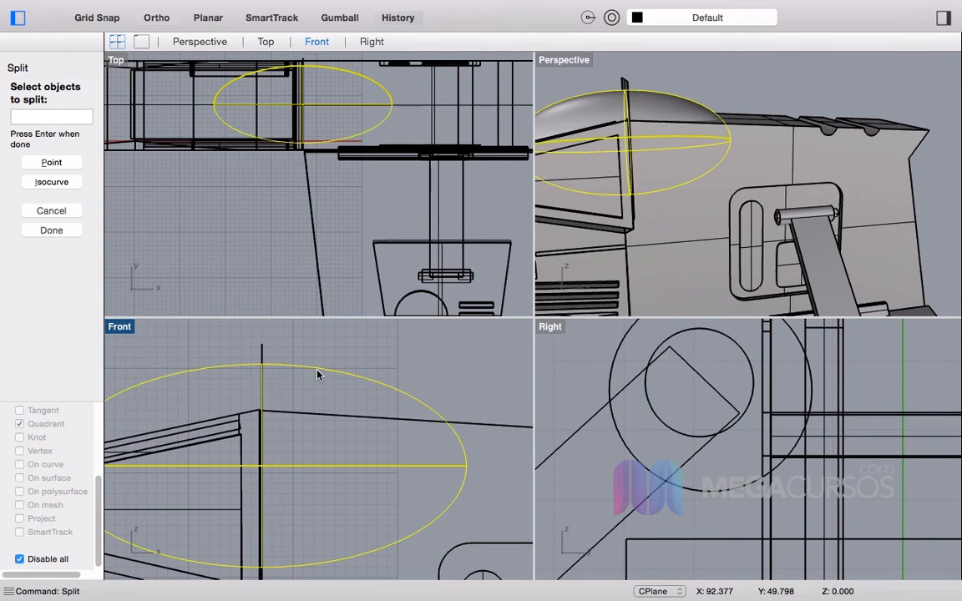
pyautogui.press('Return')
pyautogui.click(262, 351)
pyautogui.press('Return')
# Step: Split the cut plane with the ellipsoid and delete the excess pieces, leaving a rear half-dome with a flat front face
pyautogui.press('Return')
pyautogui.click(261, 351)
pyautogui.press('Return')
pyautogui.click(313, 370)
pyautogui.press('Return')
pyautogui.click(255, 353)
pyautogui.press('Delete')
pyautogui.moveTo(551, 209); pyautogui.dragTo(712, 171, button='right')
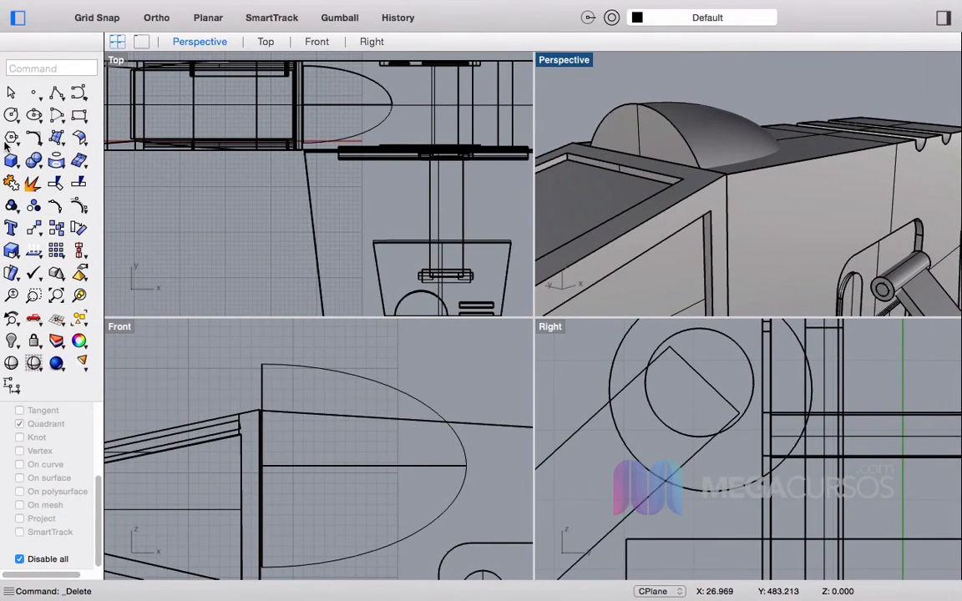
# Step: Create a sphere by centre and radius in the right view, fitted between the dome's crown and the fuselage top
pyautogui.rightClick(35, 156)
pyautogui.rightClick(14, 157)
pyautogui.rightClick(14, 157)
pyautogui.moveTo(92, 201)
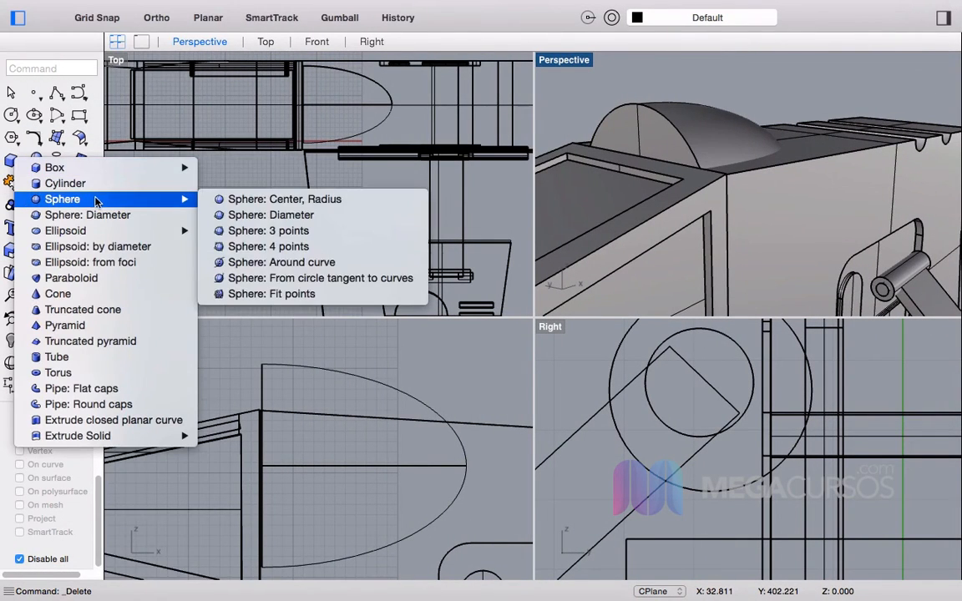
pyautogui.click(238, 199)
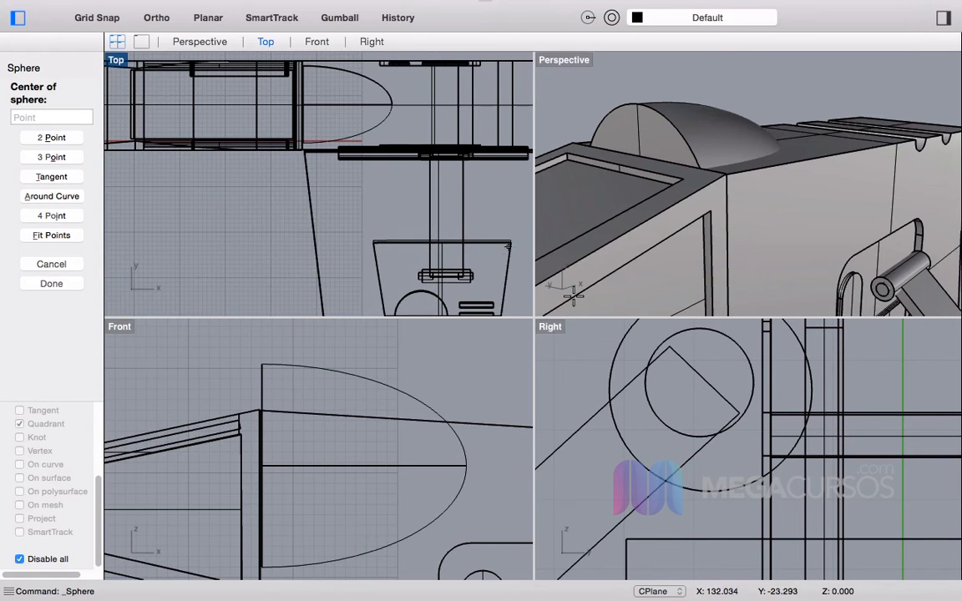
pyautogui.scroll(-20, 749, 413)
pyautogui.scroll(-7, 282, 219)
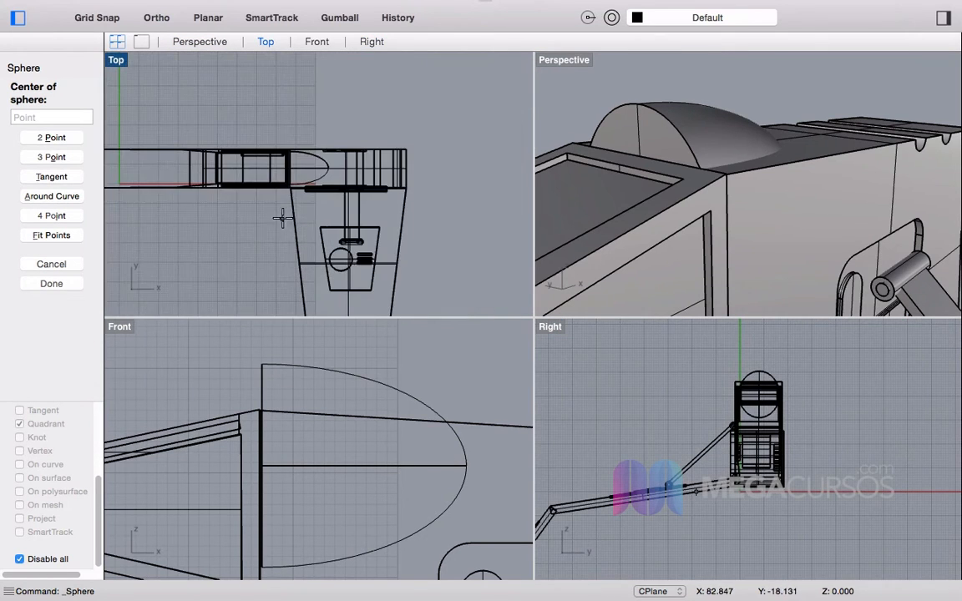
pyautogui.scroll(8, 275, 131)
pyautogui.scroll(12, 657, 346)
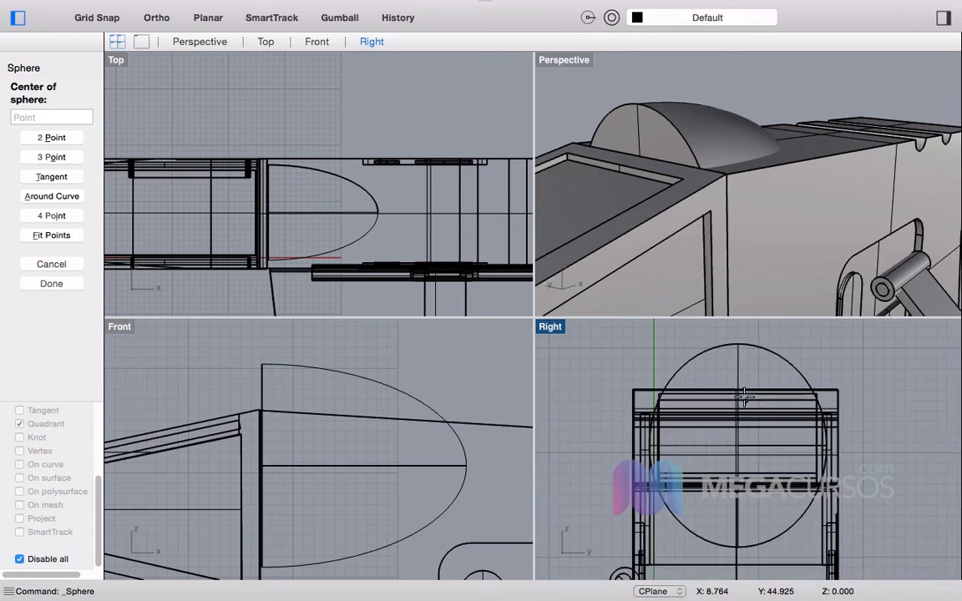
pyautogui.click(735, 383)
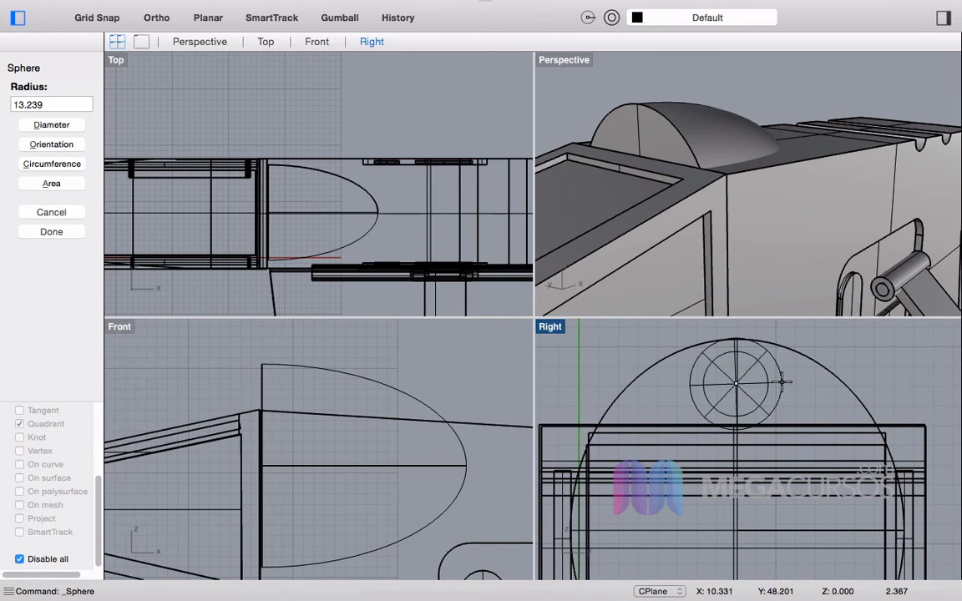
pyautogui.click(778, 387)
pyautogui.click(767, 385)
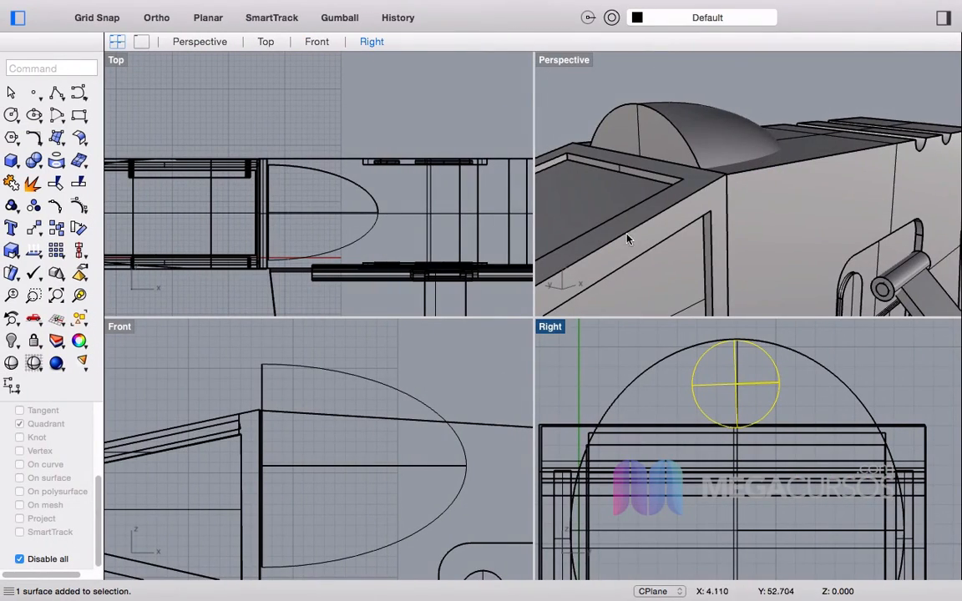
# Step: Move the sphere along the fuselage in the front view until it is centred on the dome's flat front face
pyautogui.scroll(-5, 661, 181)
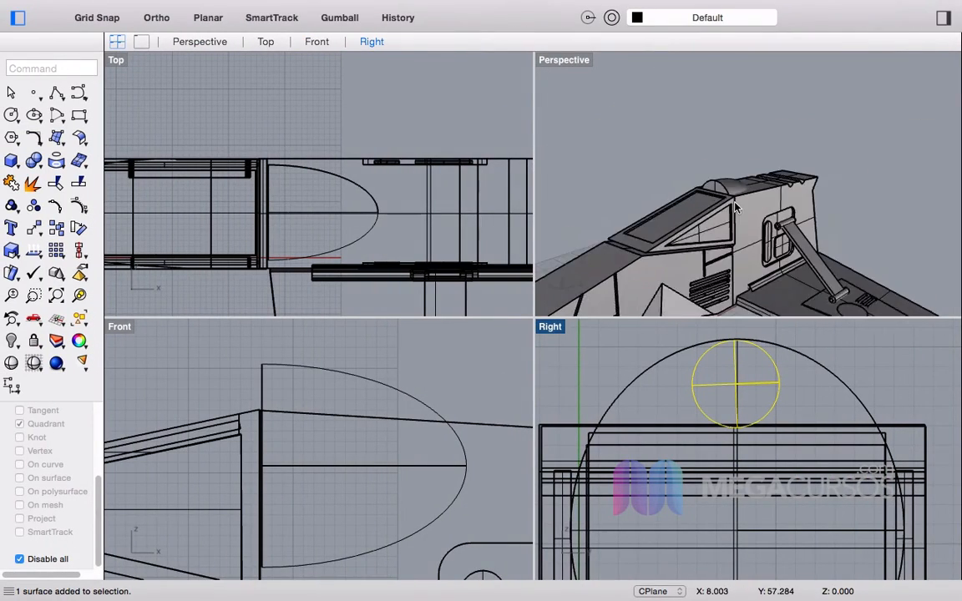
pyautogui.scroll(-4, 384, 397)
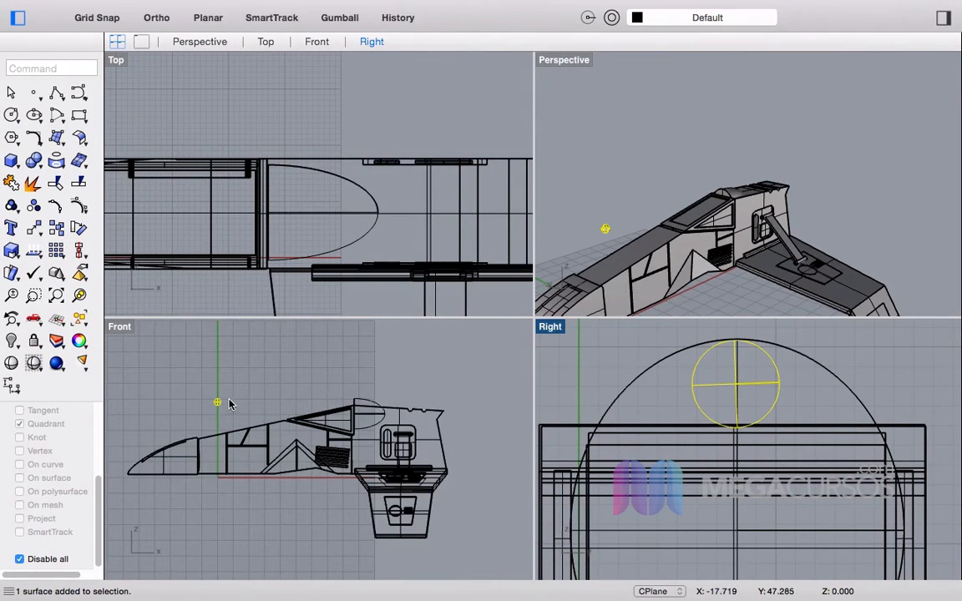
pyautogui.keyDown('shift'); pyautogui.moveTo(221, 403); pyautogui.dragTo(357, 404); pyautogui.keyUp('shift')
pyautogui.scroll(5, 358, 403)
pyautogui.scroll(4, 357, 403)
pyautogui.keyDown('shift'); pyautogui.moveTo(292, 460); pyautogui.dragTo(320, 459); pyautogui.keyUp('shift')
pyautogui.click(481, 346)
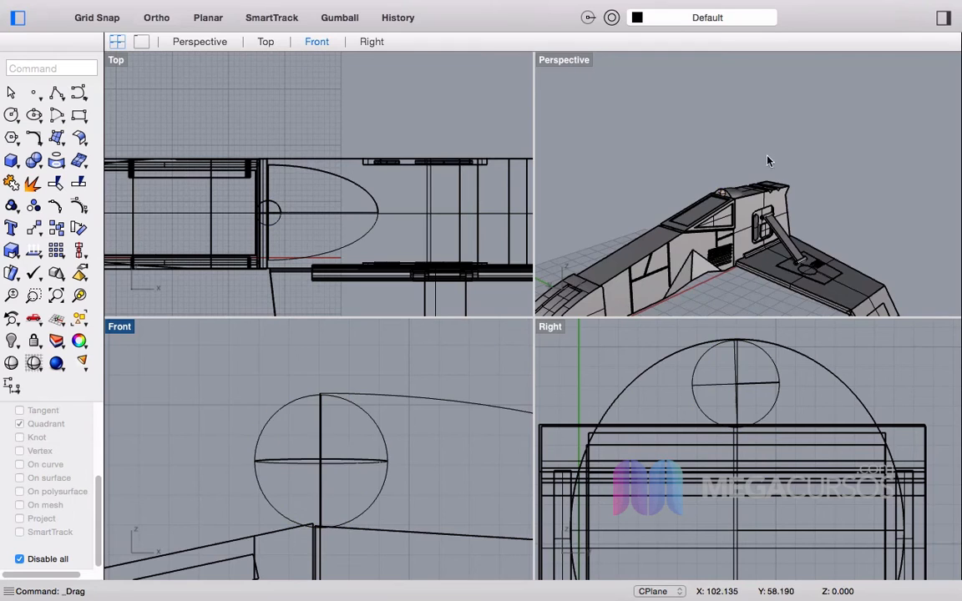
# Step: Raise the half-dome in the front view so its crown stands clear above the sphere
pyautogui.scroll(5, 762, 153)
pyautogui.moveTo(763, 153); pyautogui.dragTo(735, 196, button='right')
pyautogui.scroll(5, 633, 250)
pyautogui.click(736, 195)
pyautogui.keyDown('shift'); pyautogui.moveTo(368, 403); pyautogui.dragTo(373, 362); pyautogui.keyUp('shift')
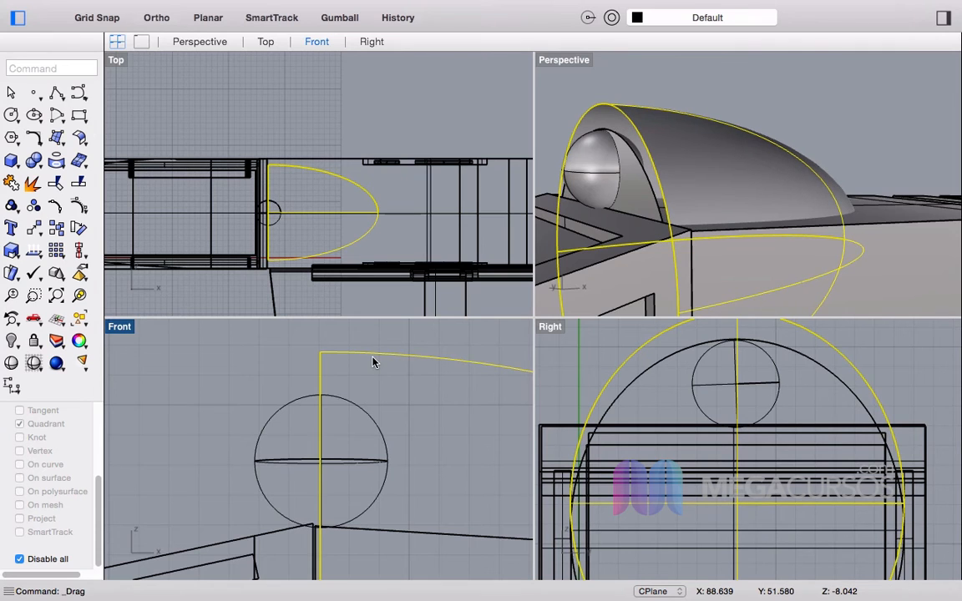
pyautogui.press('super+z')
pyautogui.click(635, 190)
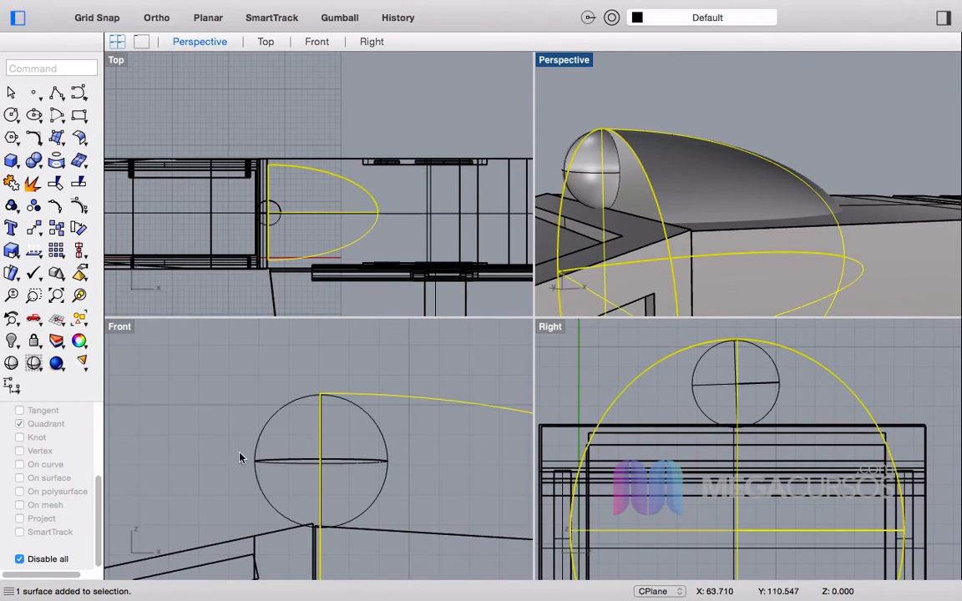
pyautogui.moveTo(398, 389); pyautogui.dragTo(396, 329)
# Step: Scale the sphere up to about one and a half times its size
pyautogui.click(574, 184)
pyautogui.write('scale')
pyautogui.press('Return')
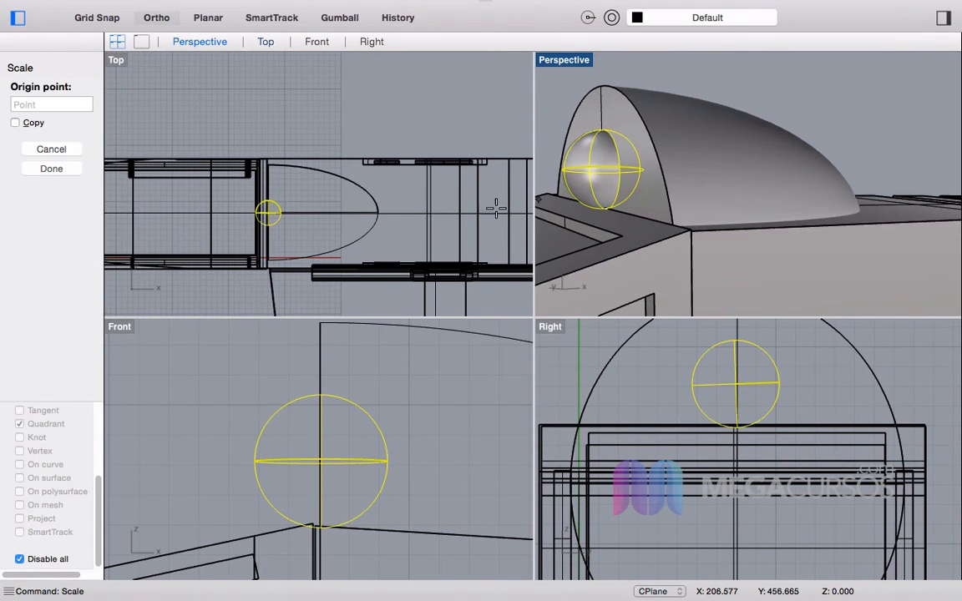
pyautogui.click(320, 461)
pyautogui.moveTo(321, 460); pyautogui.dragTo(107, 457, button='right')
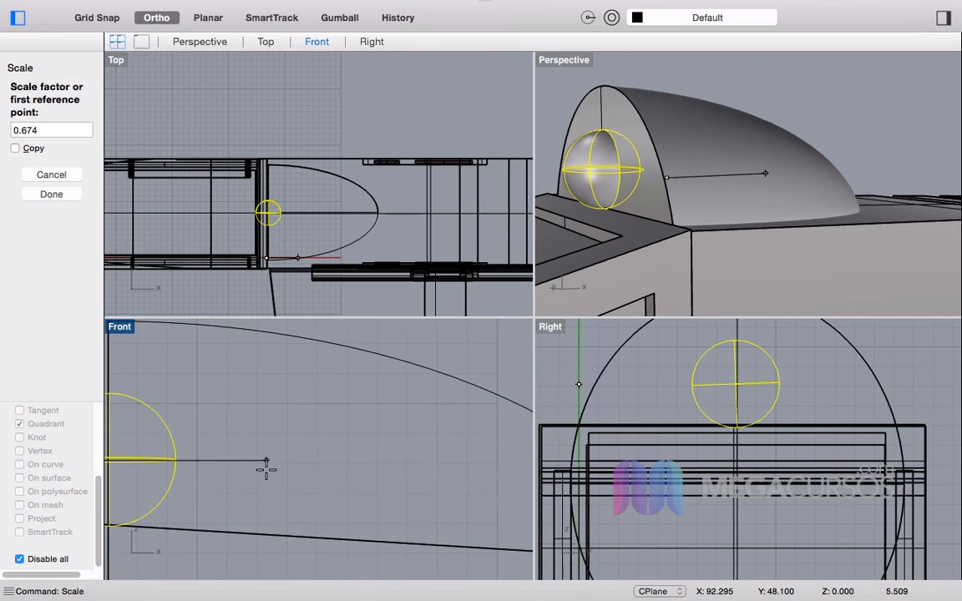
pyautogui.click(265, 461)
pyautogui.scroll(-3, 380, 467)
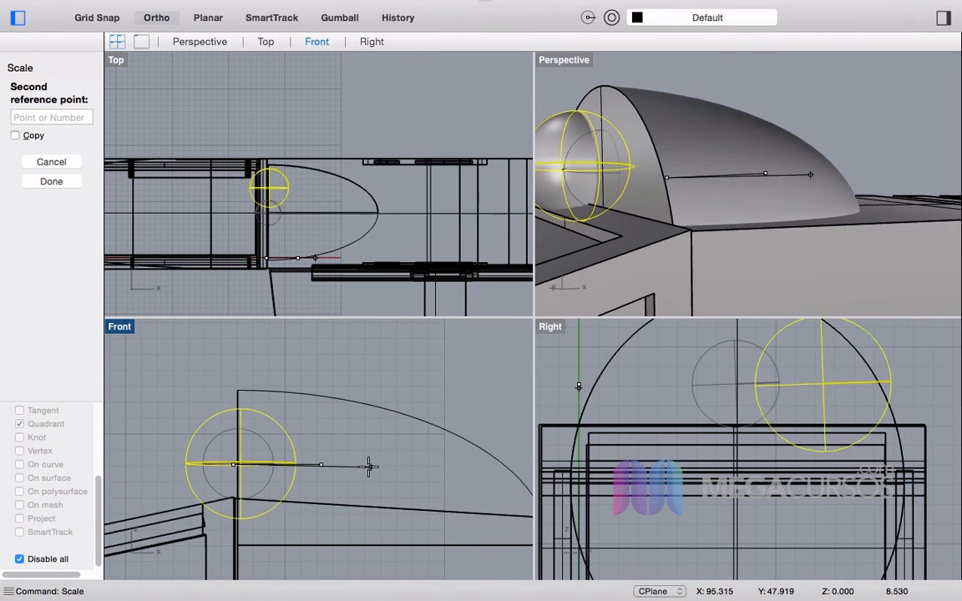
pyautogui.click(339, 466)
# Step: Raise the enlarged sphere in the front view so it rests on the fuselage top just below the dome's crown
pyautogui.scroll(3, 241, 472)
pyautogui.moveTo(239, 476); pyautogui.dragTo(233, 443)
pyautogui.scroll(-3, 236, 456)
pyautogui.click(178, 378)
pyautogui.scroll(-5, 592, 239)
# Step: Move the sphere sideways in the top view back onto the fuselage centre line, in the middle of the dome's front face
pyautogui.click(584, 210)
pyautogui.click(608, 164)
pyautogui.moveTo(612, 166); pyautogui.dragTo(706, 157, button='right')
pyautogui.click(780, 196)
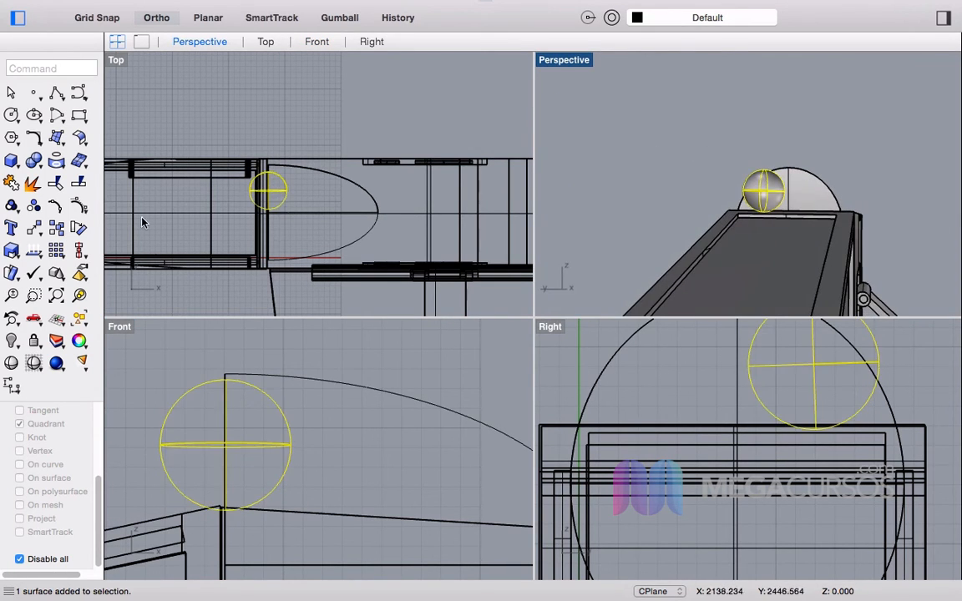
pyautogui.scroll(5, 311, 199)
pyautogui.moveTo(317, 177); pyautogui.dragTo(318, 232)
pyautogui.click(368, 198)
pyautogui.moveTo(802, 165); pyautogui.dragTo(724, 179, button='right')
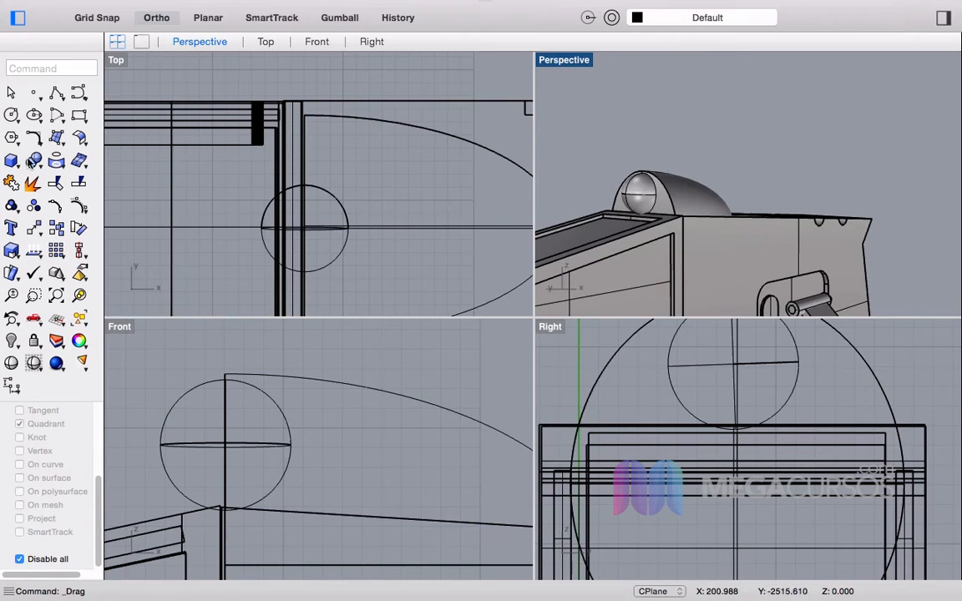
# Step: Create a solid cylinder about 7.8 long, based at the sphere's centre in the right view and narrower than the sphere
pyautogui.moveTo(10, 166); pyautogui.dragTo(50, 187)
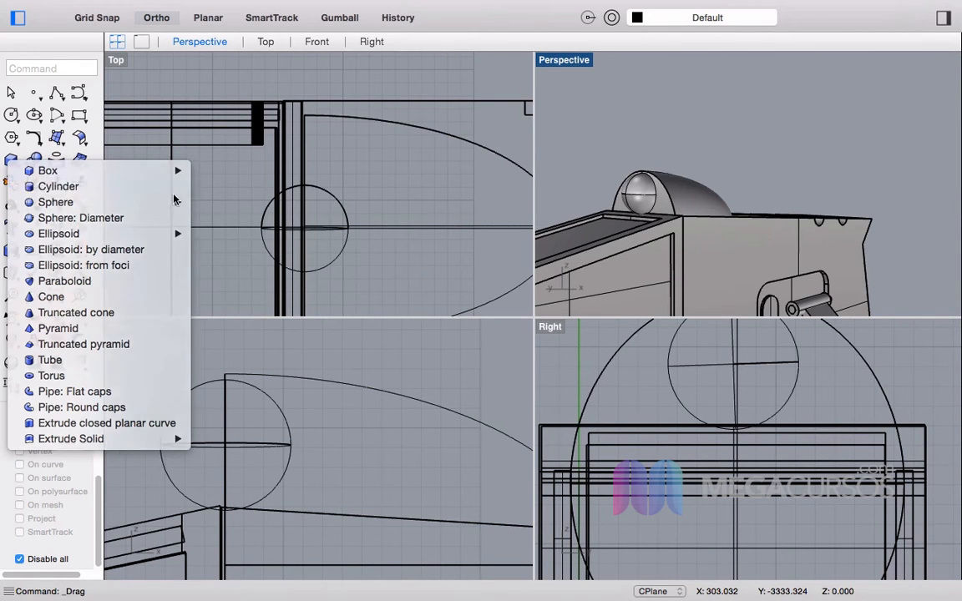
pyautogui.scroll(5, 647, 380)
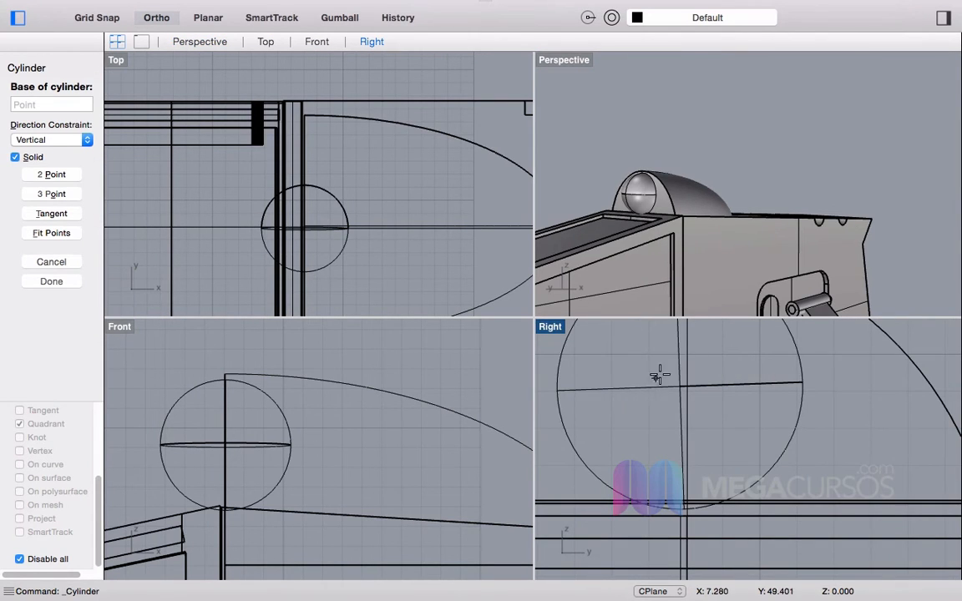
pyautogui.click(679, 385)
pyautogui.click(725, 391)
pyautogui.scroll(-10, 445, 251)
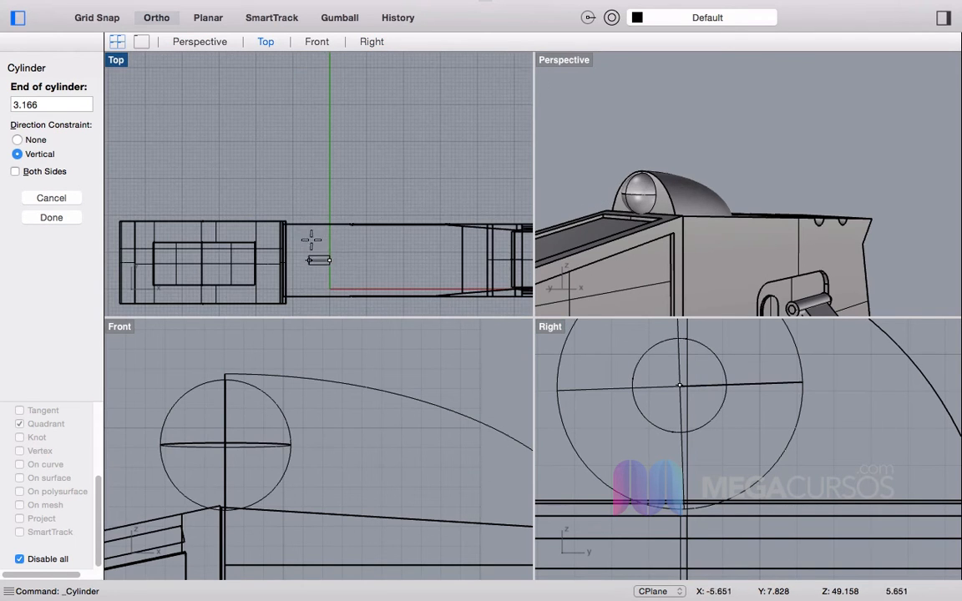
pyautogui.click(338, 263)
# Step: Move the cylinder rearward along the fuselage in the top view until its rear end sits inside the sphere and its front protrudes
pyautogui.moveTo(338, 262); pyautogui.dragTo(165, 266, button='right')
pyautogui.moveTo(165, 266); pyautogui.dragTo(456, 269)
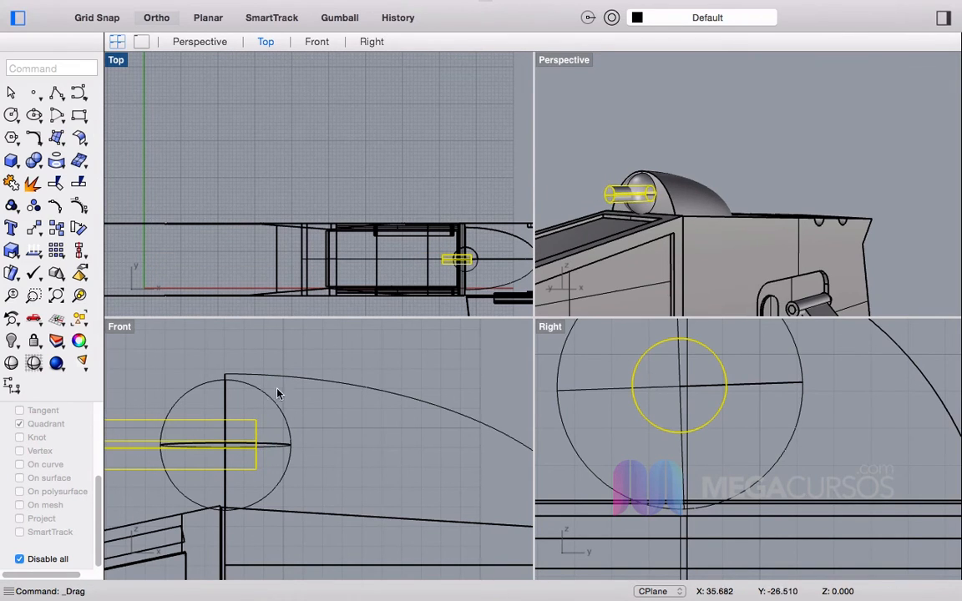
pyautogui.click(377, 447)
# Step: Create a thin solid cylinder about 41 long and 0.4 in radius, centred on the sphere's axis in the right view, as the barrel
pyautogui.click(20, 164)
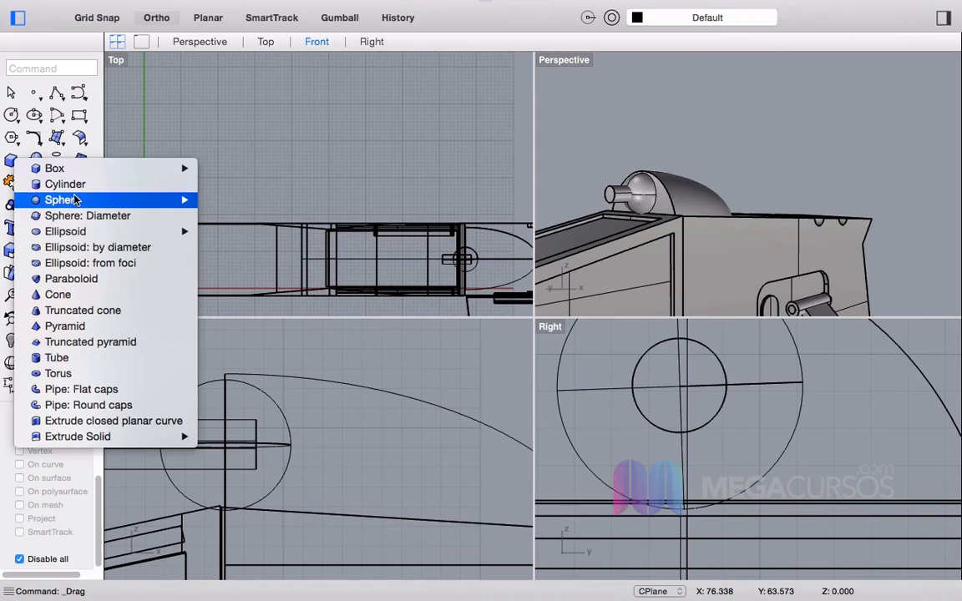
pyautogui.click(50, 185)
pyautogui.scroll(2, 736, 381)
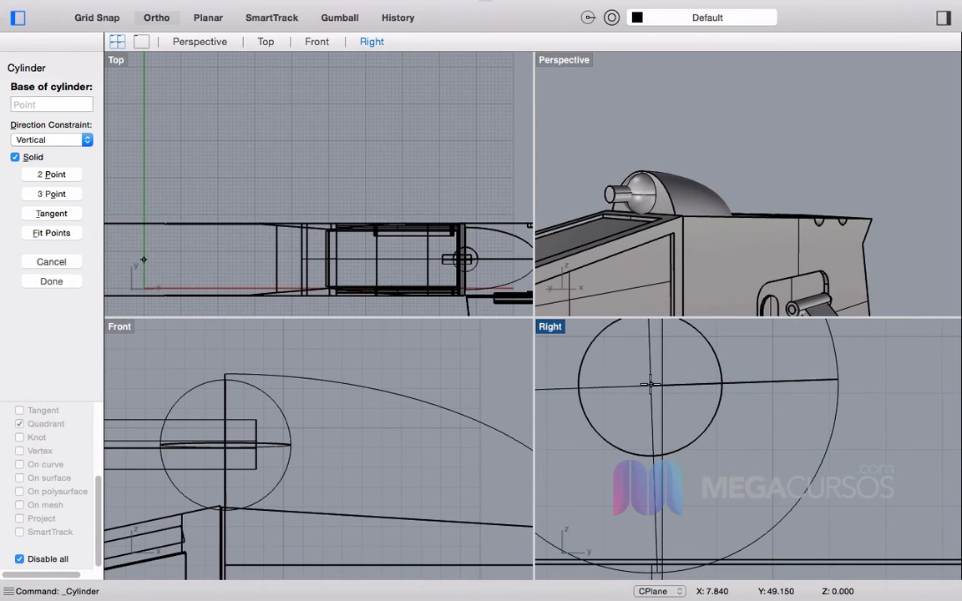
pyautogui.click(650, 385)
pyautogui.click(674, 385)
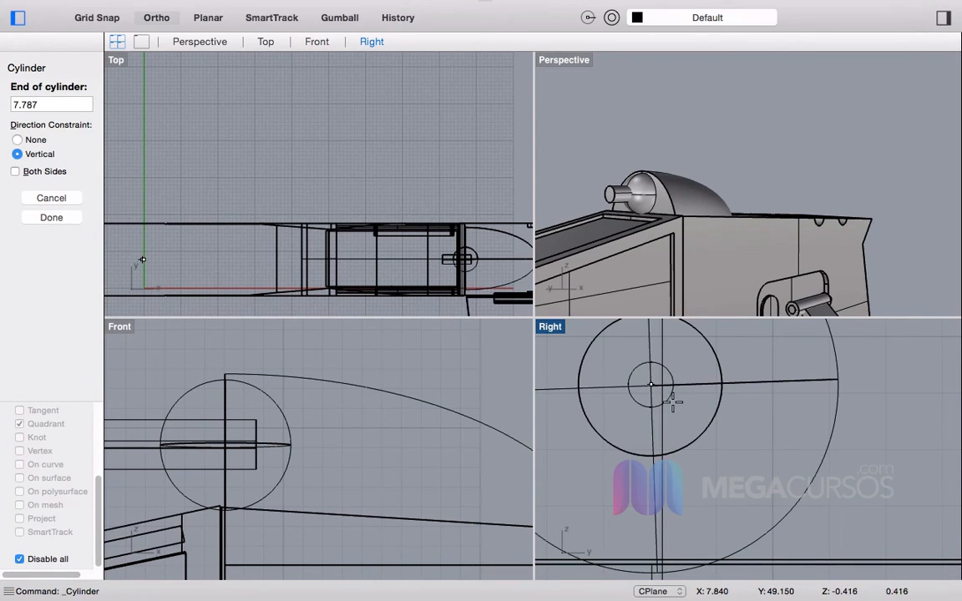
pyautogui.scroll(-3, 376, 417)
pyautogui.scroll(-4, 290, 441)
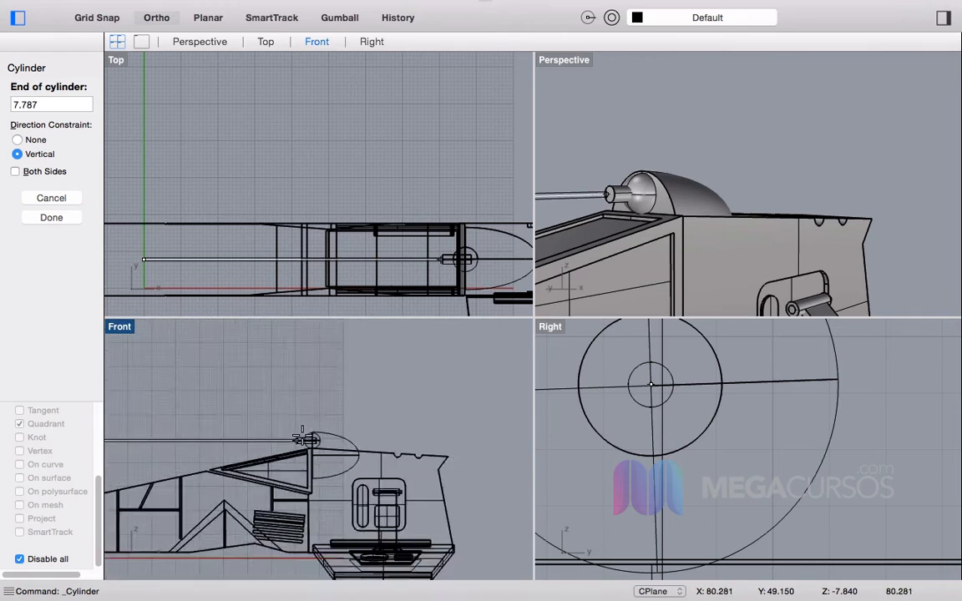
pyautogui.scroll(2, 289, 440)
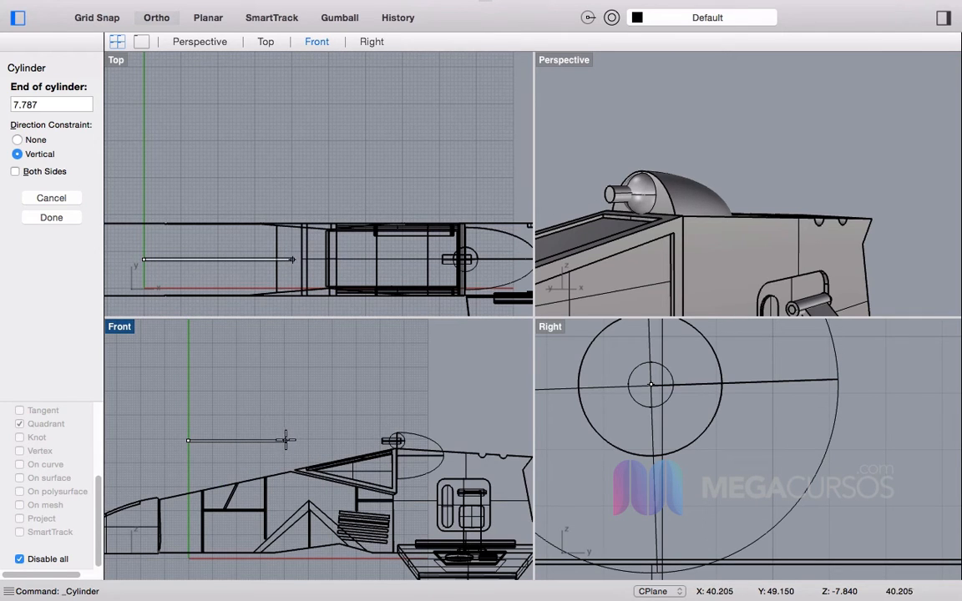
pyautogui.click(285, 440)
# Step: Move the thin barrel rearward along the fuselage until its rear end sits inside the sphere
pyautogui.moveTo(266, 441); pyautogui.dragTo(381, 450)
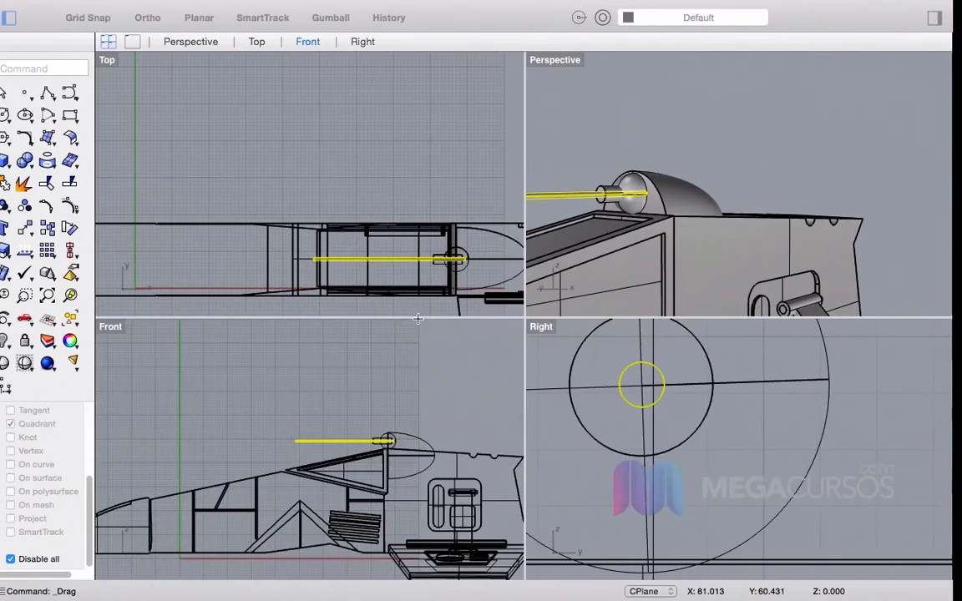
pyautogui.scroll(5, 289, 409)
pyautogui.moveTo(296, 409); pyautogui.dragTo(265, 421)
pyautogui.click(270, 380)
pyautogui.scroll(3, 308, 399)
pyautogui.press('Escape')
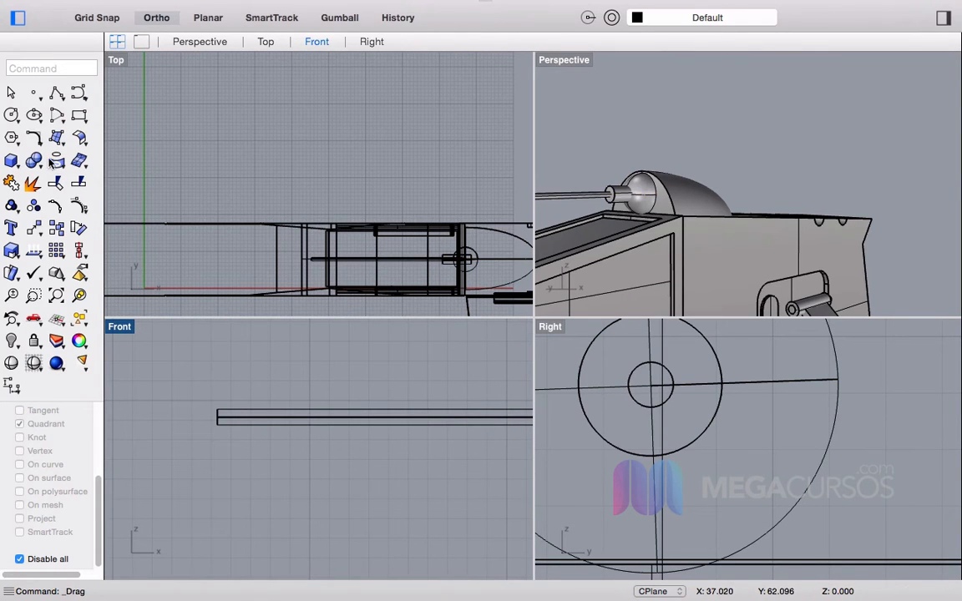
# Step: Create a short solid cylinder concentric with the barrel in the right view, slightly wider than the barrel, as a collar
pyautogui.scroll(2, 657, 386)
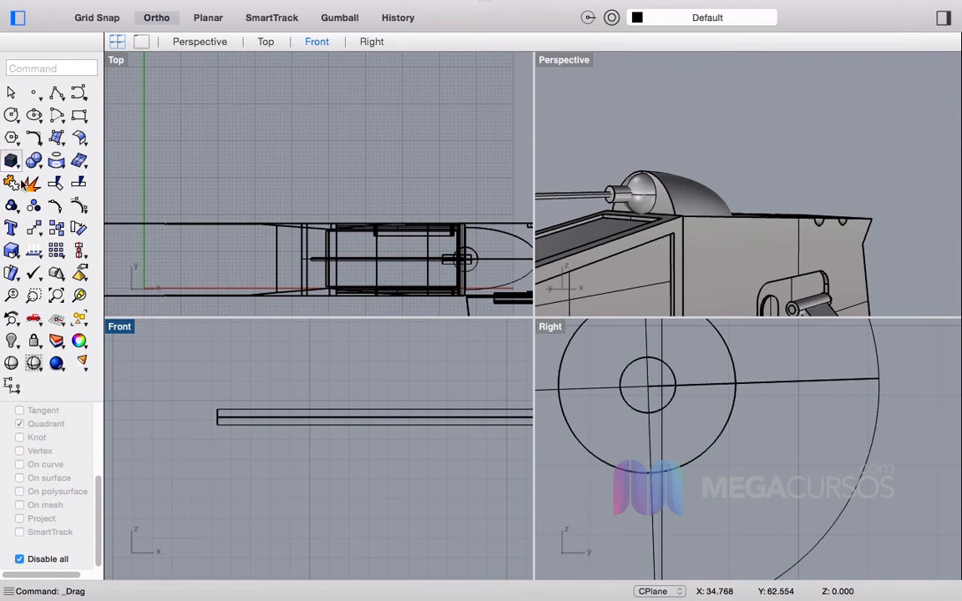
pyautogui.click(10, 159)
pyautogui.click(61, 177)
pyautogui.click(647, 387)
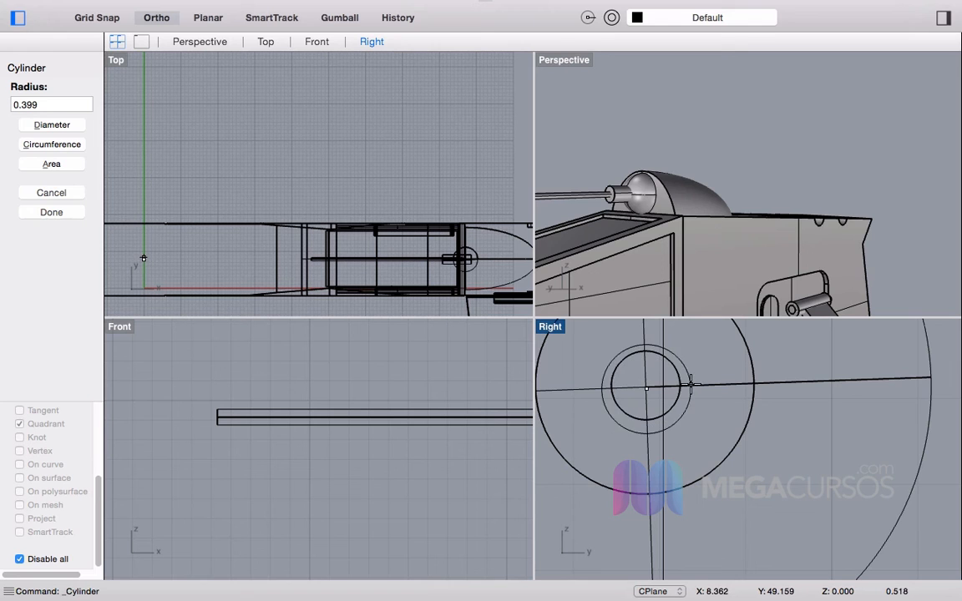
pyautogui.click(695, 384)
pyautogui.scroll(-6, 281, 267)
pyautogui.scroll(6, 174, 263)
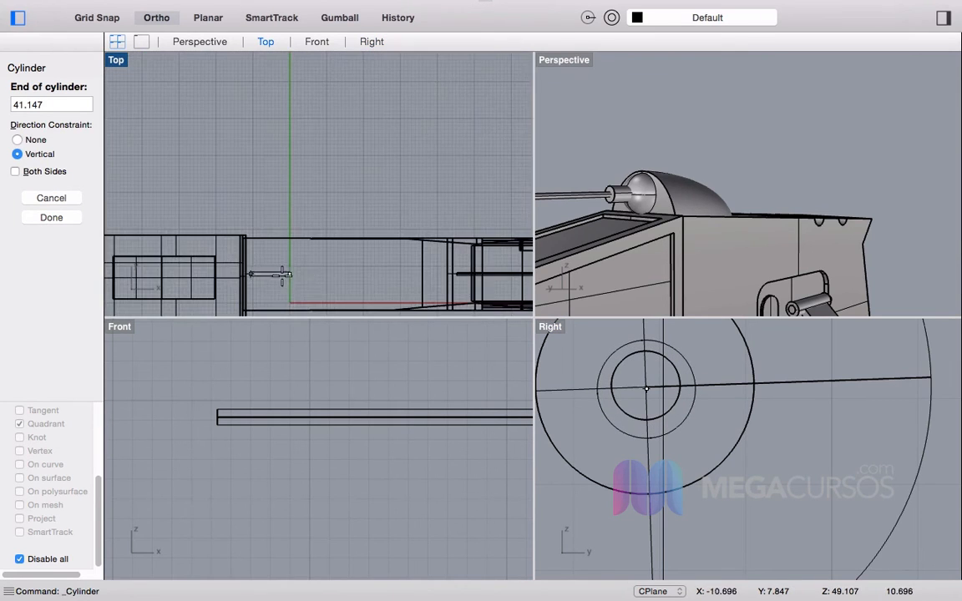
pyautogui.scroll(6, 308, 279)
pyautogui.click(298, 275)
# Step: Move the short collar rearward in the top view onto the barrel, just behind its front tip
pyautogui.scroll(-8, 341, 277)
pyautogui.scroll(10, 372, 273)
pyautogui.moveTo(281, 247); pyautogui.dragTo(153, 216, button='right')
pyautogui.scroll(-4, 155, 215)
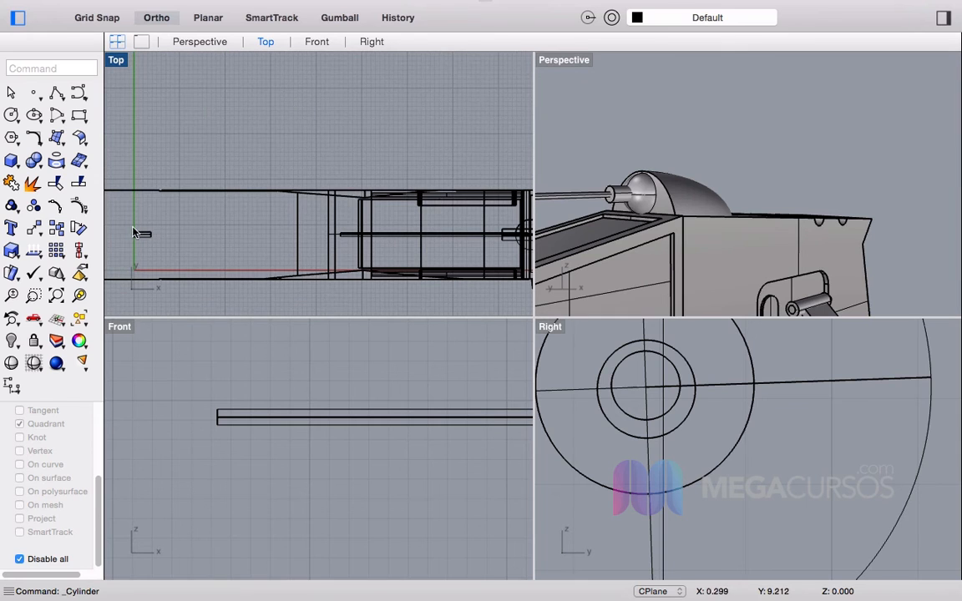
pyautogui.moveTo(146, 238); pyautogui.dragTo(365, 249)
pyautogui.click(357, 374)
# Step: Examine the turret's barrel and collar in perspective, both close up and against the whole ship
pyautogui.scroll(-6, 802, 170)
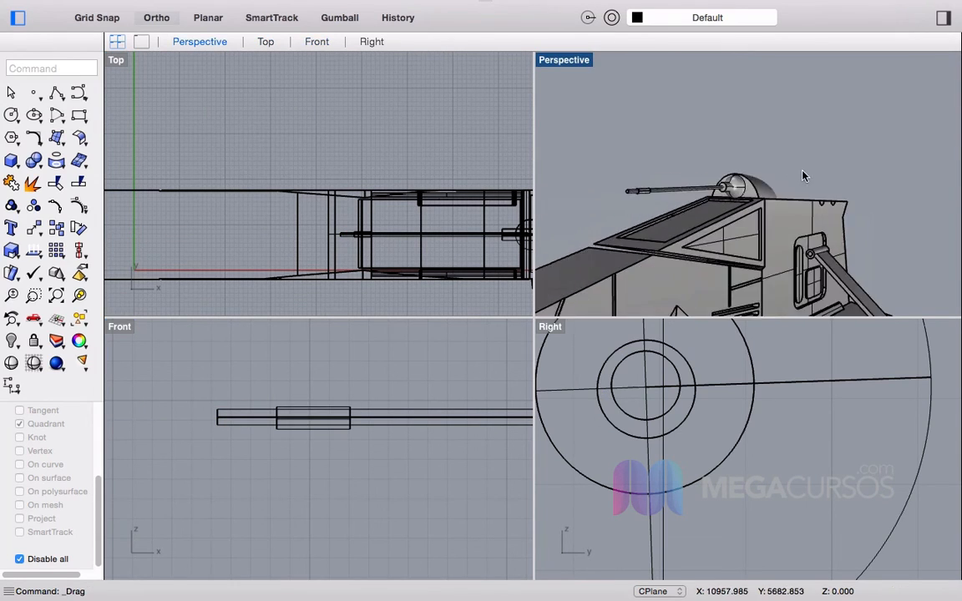
pyautogui.scroll(10, 646, 205)
pyautogui.scroll(-5, 598, 211)
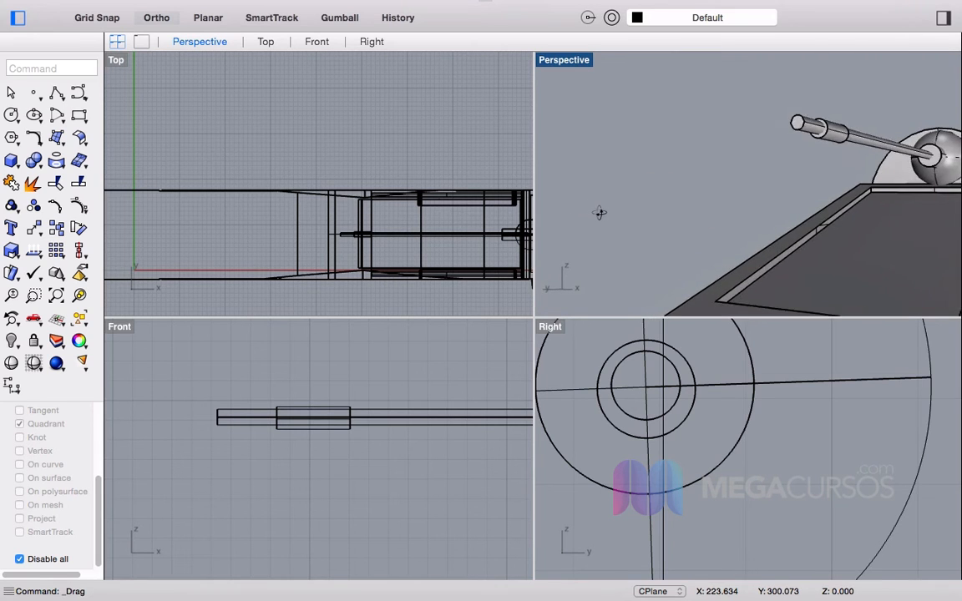
pyautogui.moveTo(595, 211); pyautogui.dragTo(841, 275, button='right')
pyautogui.scroll(-5, 766, 223)
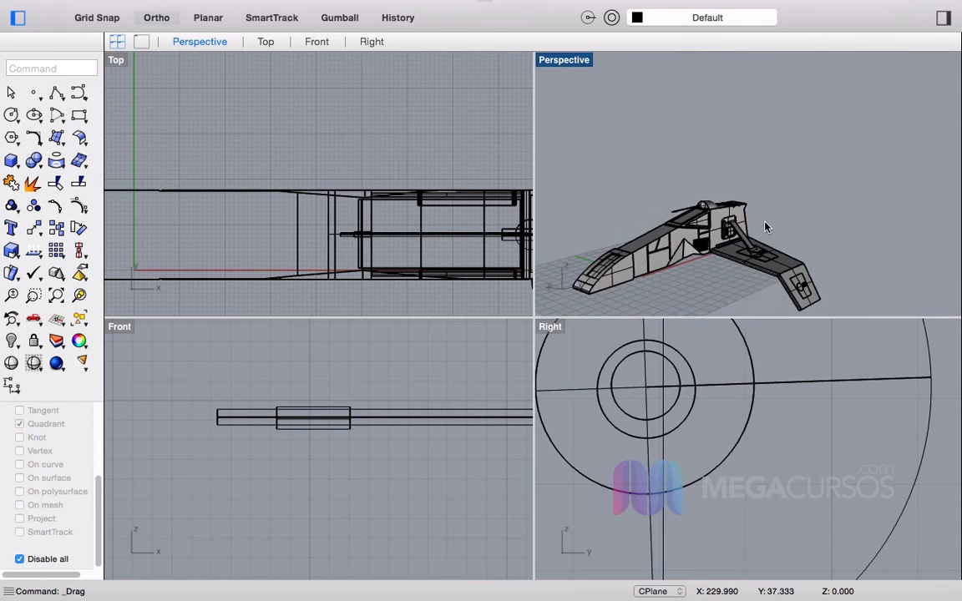
pyautogui.moveTo(766, 296); pyautogui.dragTo(761, 318, button='right')
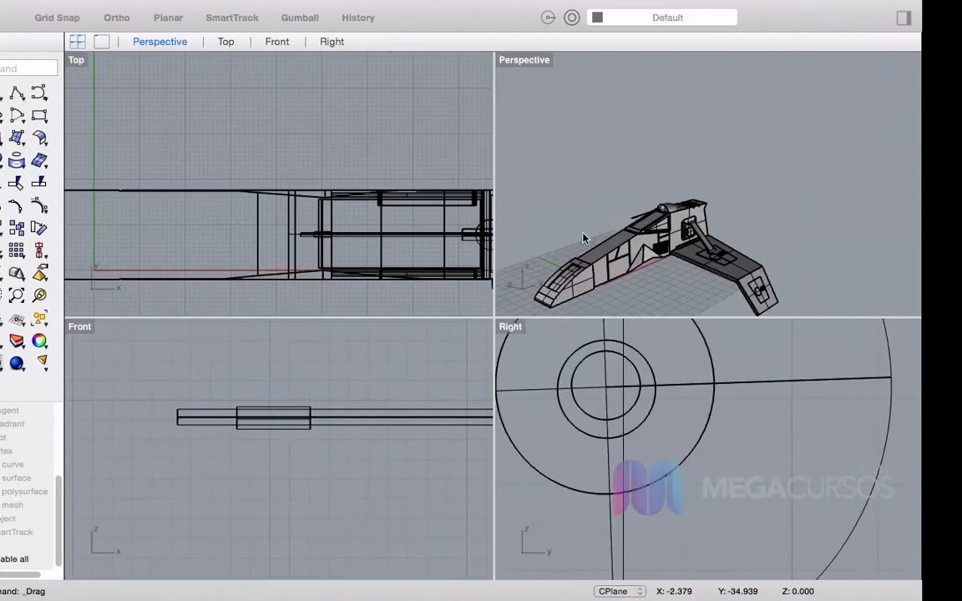
pyautogui.scroll(5, 597, 246)
pyautogui.scroll(5, 597, 245)
# Step: Scale the collar up uniformly in the front view to nearly twice its size, from a base point at its front end
pyautogui.click(614, 213)
pyautogui.click(337, 452)
pyautogui.click(333, 428)
pyautogui.write('scale')
pyautogui.press('Return')
pyautogui.click(275, 426)
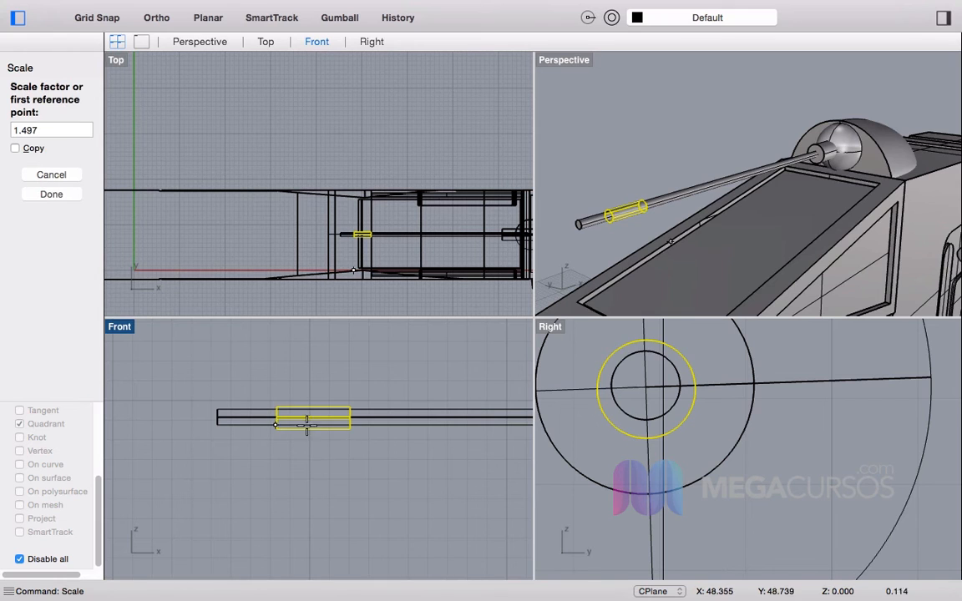
pyautogui.press('F8')
pyautogui.click(364, 432)
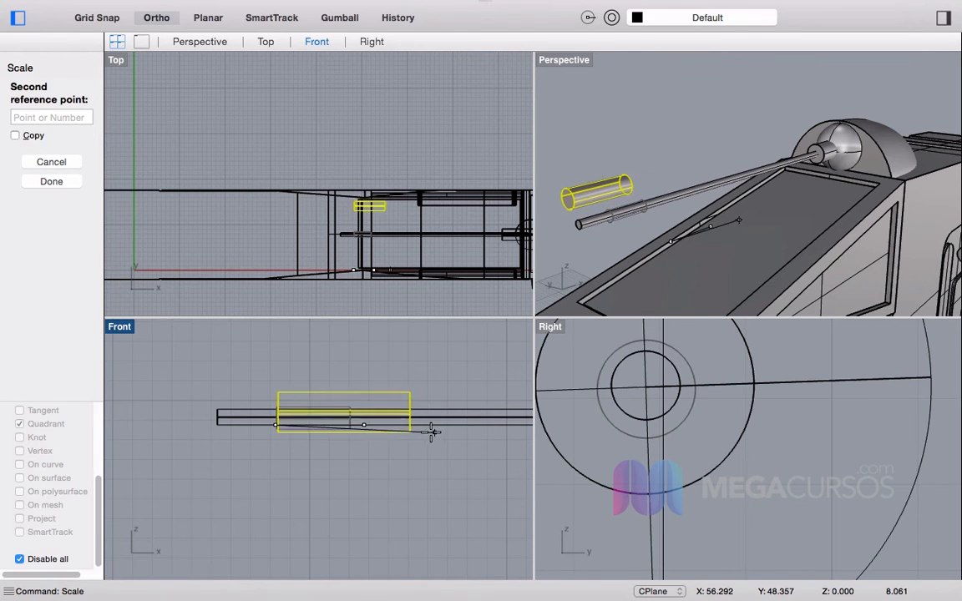
pyautogui.click(429, 435)
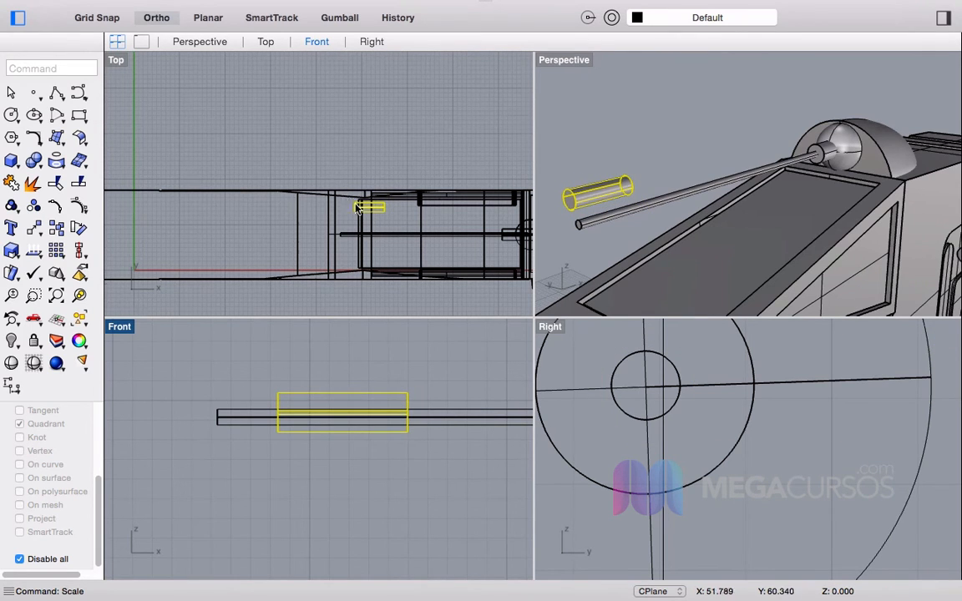
# Step: Recentre the enlarged collar on the barrel's axis in the top and right views
pyautogui.scroll(3, 343, 200)
pyautogui.moveTo(382, 198); pyautogui.dragTo(380, 265)
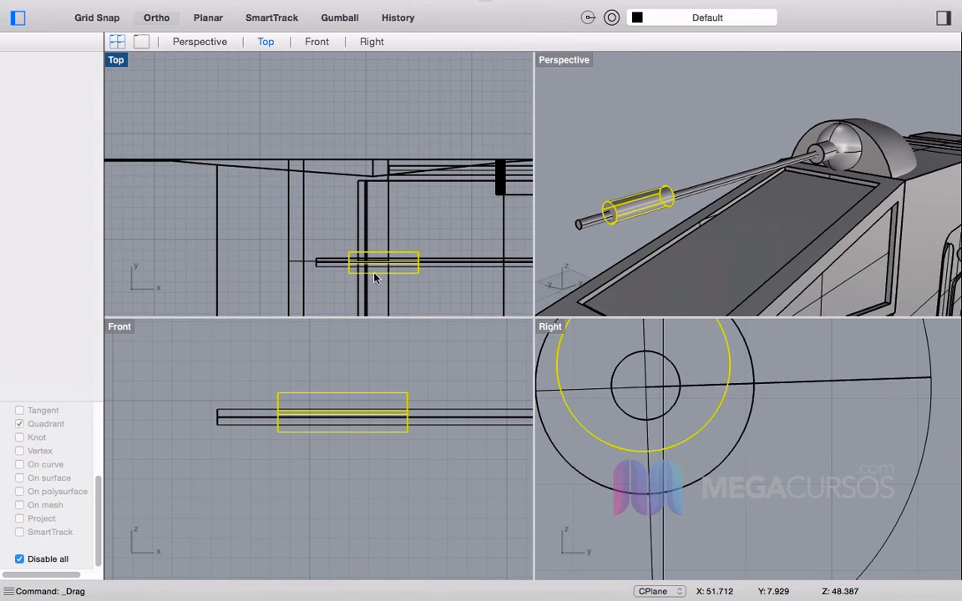
pyautogui.moveTo(710, 416); pyautogui.dragTo(716, 441)
pyautogui.click(273, 502)
# Step: Shorten the collar along the barrel with Scale1D to about two thirds of its length, keeping its front end fixed
pyautogui.write('sc')
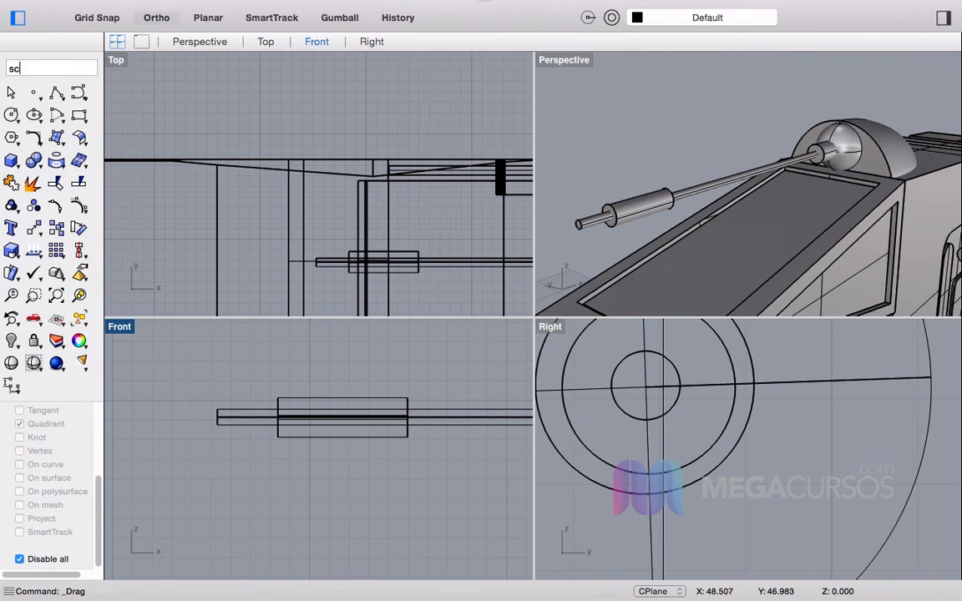
pyautogui.write('ale1D')
pyautogui.press('Return')
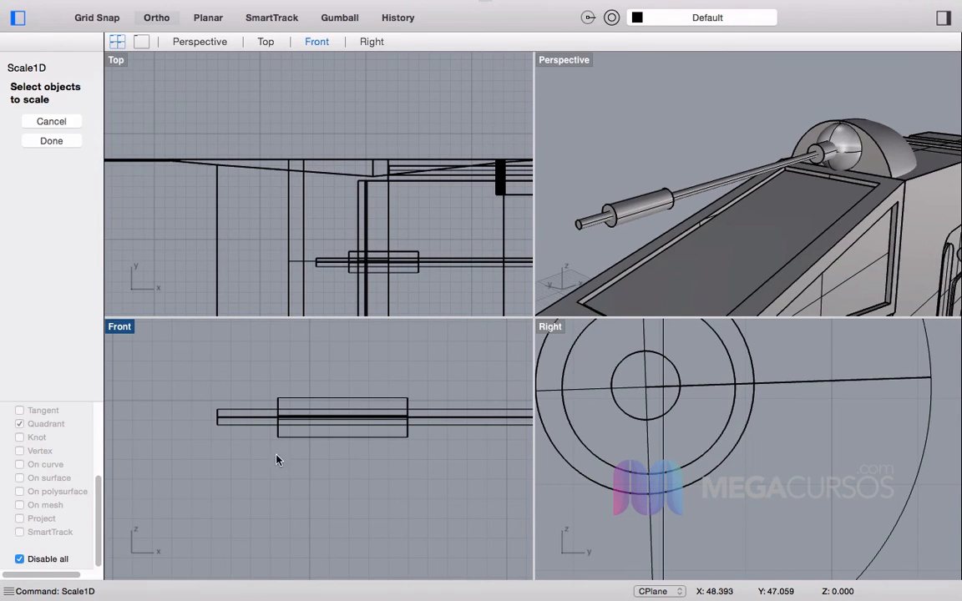
pyautogui.click(302, 436)
pyautogui.press('Return')
pyautogui.click(278, 436)
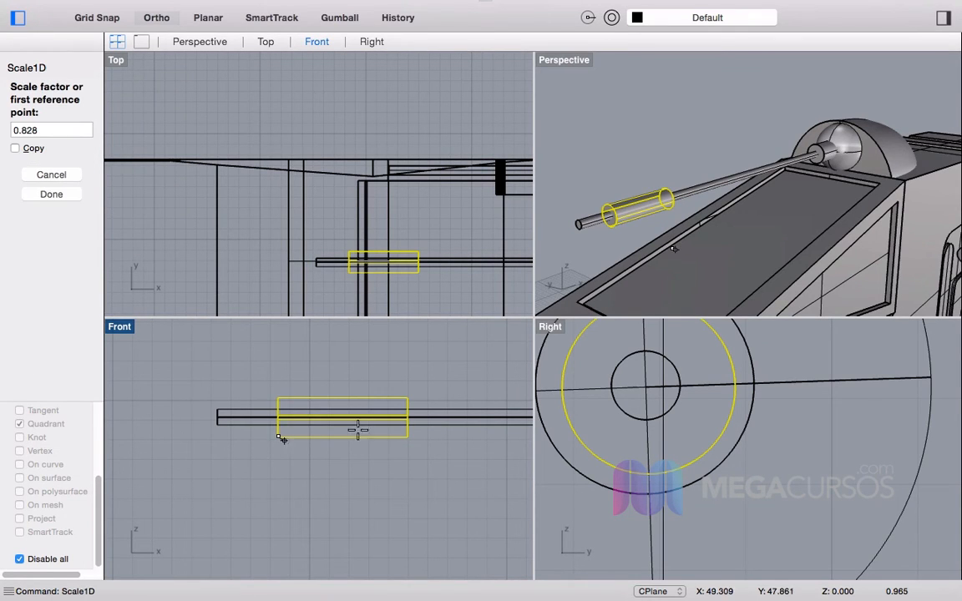
pyautogui.keyDown('shift'); pyautogui.click(469, 451); pyautogui.keyUp('shift')
pyautogui.click(401, 455)
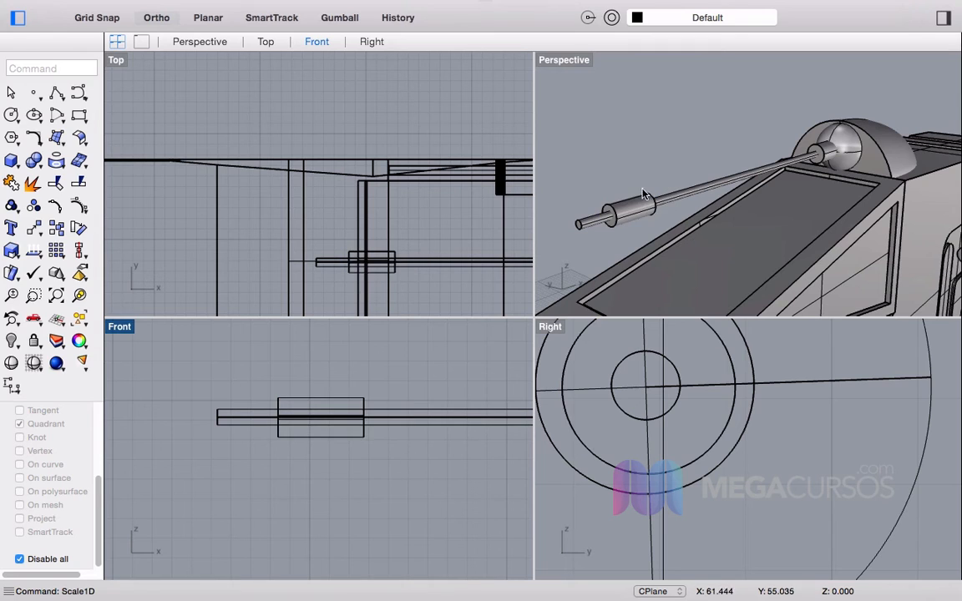
# Step: Copy and paste the complete gun: sphere, base cylinder, thin barrel and collar
pyautogui.click(668, 153)
pyautogui.click(826, 155)
pyautogui.keyDown('shift'); pyautogui.click(831, 149); pyautogui.keyUp('shift')
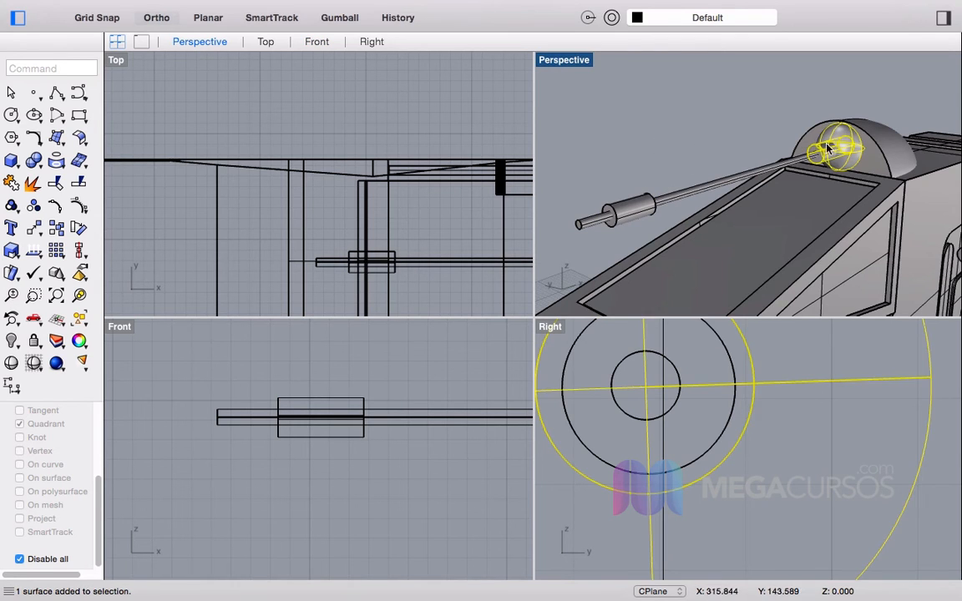
pyautogui.keyDown('shift'); pyautogui.click(599, 217); pyautogui.keyUp('shift')
pyautogui.keyDown('shift'); pyautogui.click(628, 207); pyautogui.keyUp('shift')
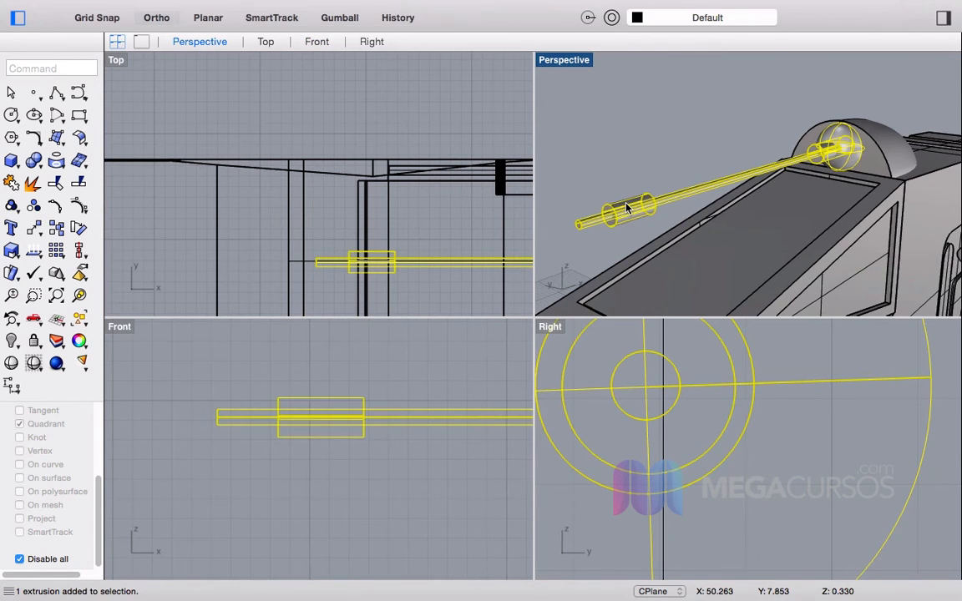
pyautogui.press('super+c')
pyautogui.scroll(-6, 338, 134)
pyautogui.press('super+v')
# Step: Move the pasted gun in the top view out to the wing, with its sphere straddling the outer panel's front edge
pyautogui.moveTo(376, 145); pyautogui.dragTo(389, 235)
pyautogui.scroll(4, 392, 240)
pyautogui.scroll(8, 367, 219)
pyautogui.moveTo(307, 212); pyautogui.dragTo(377, 221)
# Step: Lower the gun copy in the right view to the outer wing panel, close to its lower tip
pyautogui.scroll(-6, 644, 341)
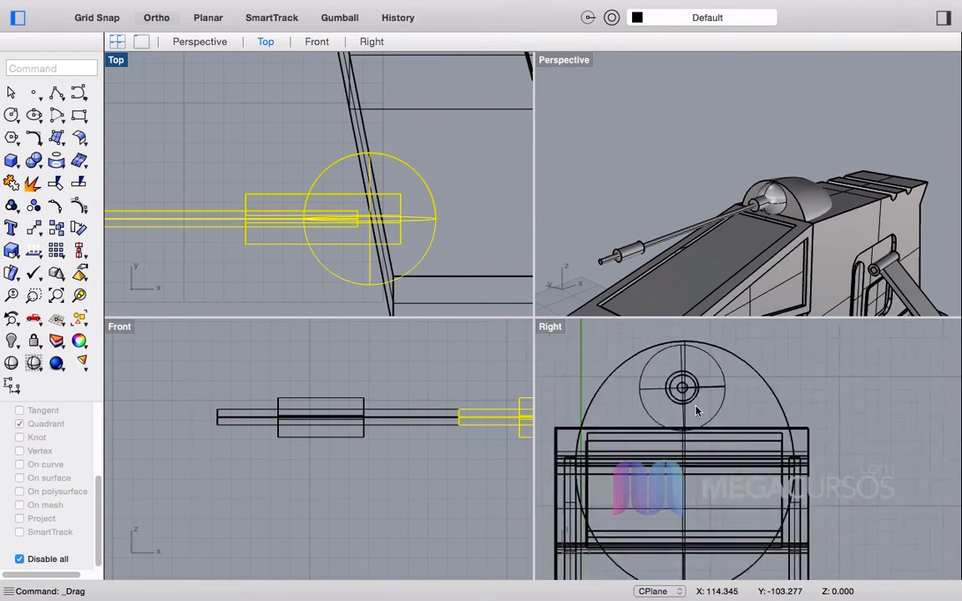
pyautogui.scroll(-2, 715, 506)
pyautogui.moveTo(663, 498); pyautogui.dragTo(711, 423, button='right')
pyautogui.scroll(1, 700, 422)
pyautogui.keyDown('shift'); pyautogui.moveTo(634, 368); pyautogui.dragTo(657, 477); pyautogui.keyUp('shift')
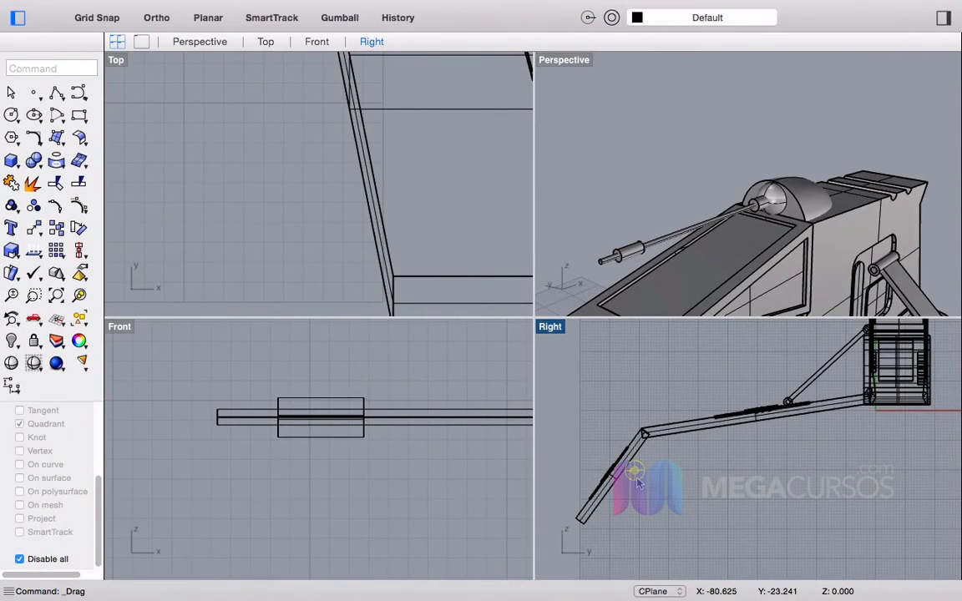
pyautogui.moveTo(638, 483); pyautogui.dragTo(609, 503)
# Step: Fine-tune the gun copy's position in the right view so its sphere is centred on the thickness of the outer wing panel
pyautogui.scroll(-5, 375, 491)
pyautogui.scroll(2, 451, 561)
pyautogui.scroll(-10, 674, 270)
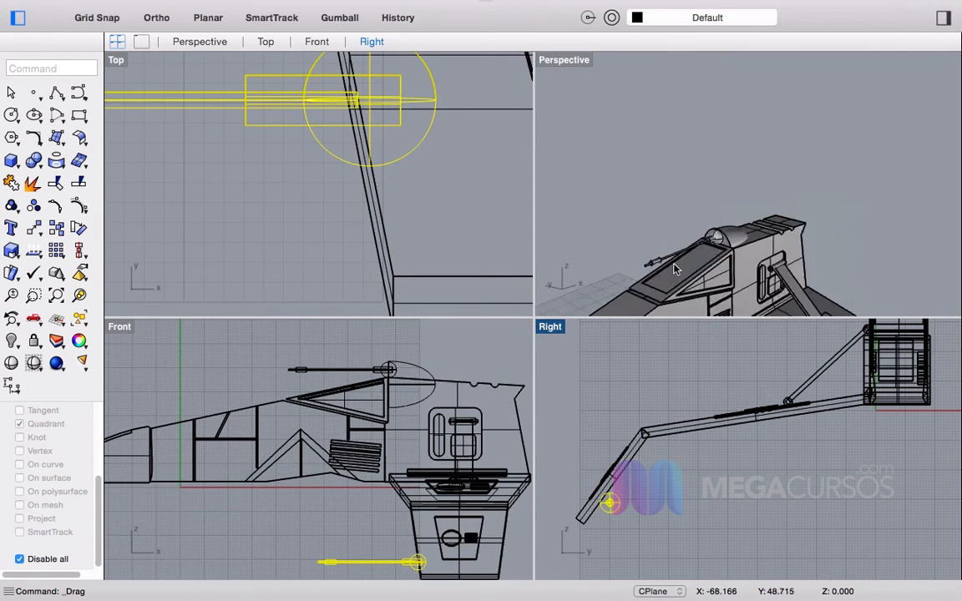
pyautogui.moveTo(749, 198); pyautogui.dragTo(774, 297, button='right')
pyautogui.scroll(6, 773, 288)
pyautogui.scroll(10, 757, 257)
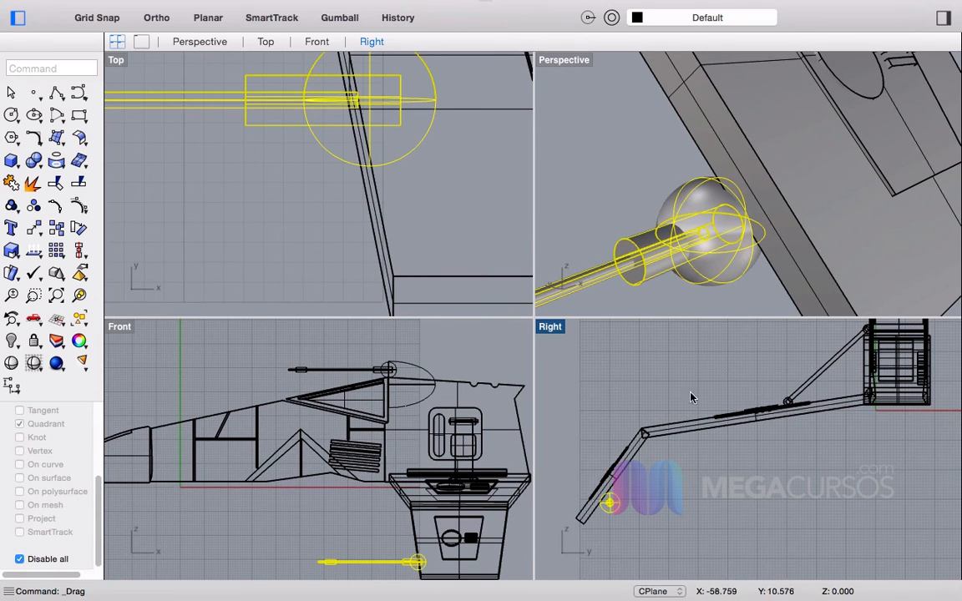
pyautogui.scroll(4, 609, 501)
pyautogui.moveTo(609, 500); pyautogui.dragTo(595, 476)
pyautogui.moveTo(597, 479); pyautogui.dragTo(596, 480)
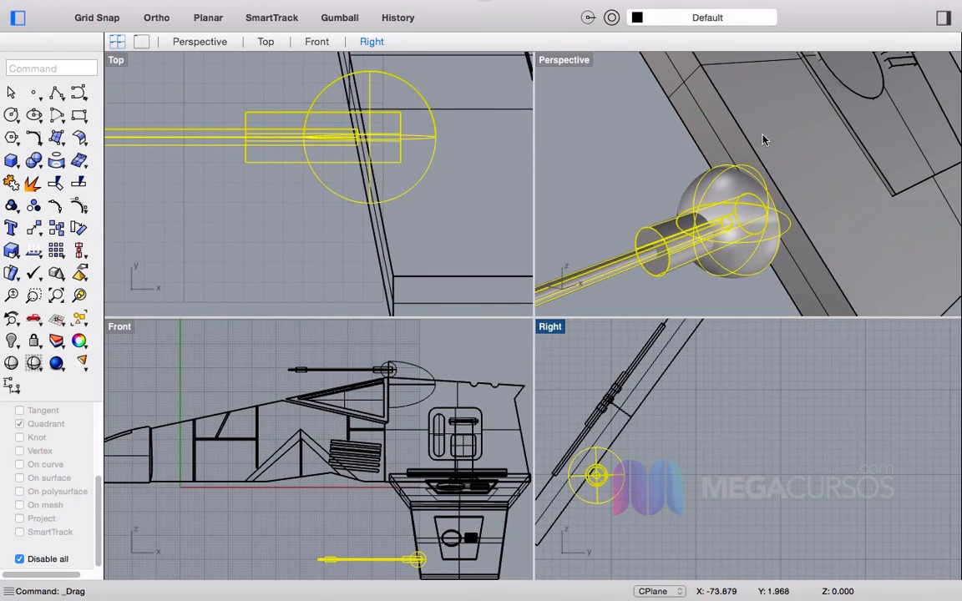
# Step: Examine the wing gun's placement on the whole ship and compare it with the reference image
pyautogui.scroll(-15, 710, 208)
pyautogui.click(725, 247)
pyautogui.scroll(5, 676, 200)
pyautogui.moveTo(678, 200); pyautogui.dragTo(723, 194, button='right')
pyautogui.scroll(-8, 681, 165)
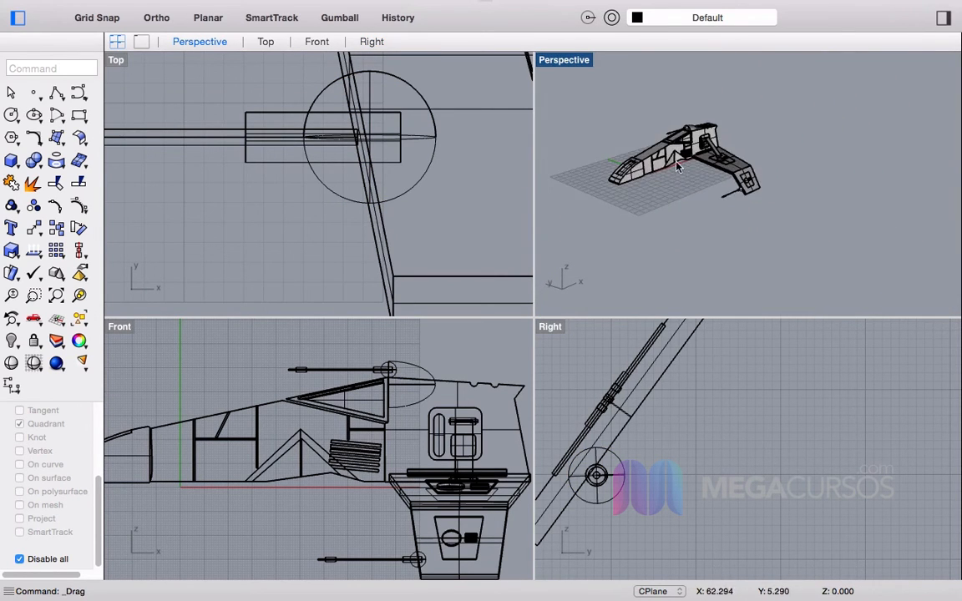
pyautogui.scroll(9, 681, 161)
pyautogui.moveTo(681, 162); pyautogui.dragTo(777, 171, button='right')
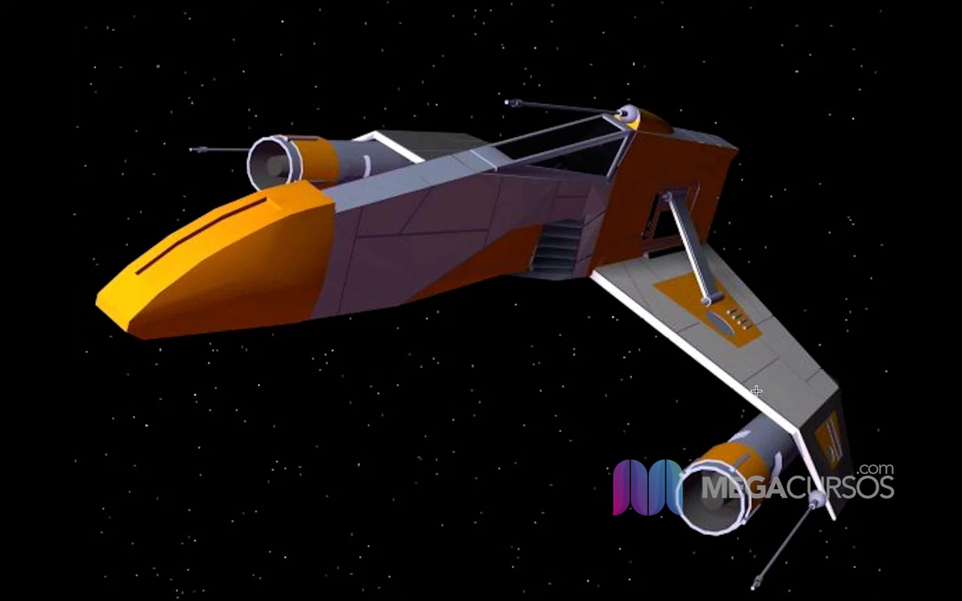
pyautogui.hotkey('ctrl', 'Left')
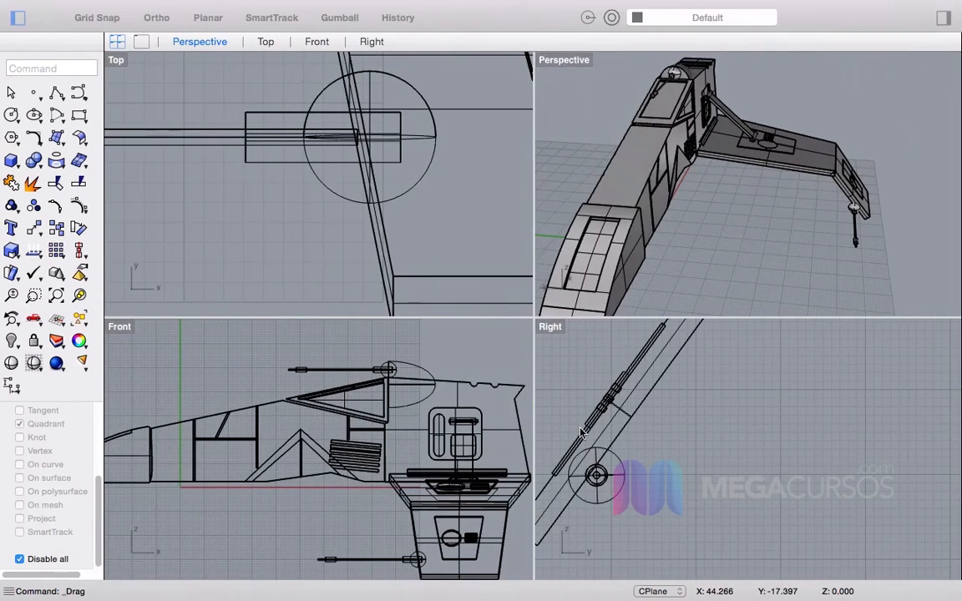
# Step: Try a solid cylinder about 17.6 long below the wing, with its circular base in the right view, and undo it
pyautogui.click(14, 161)
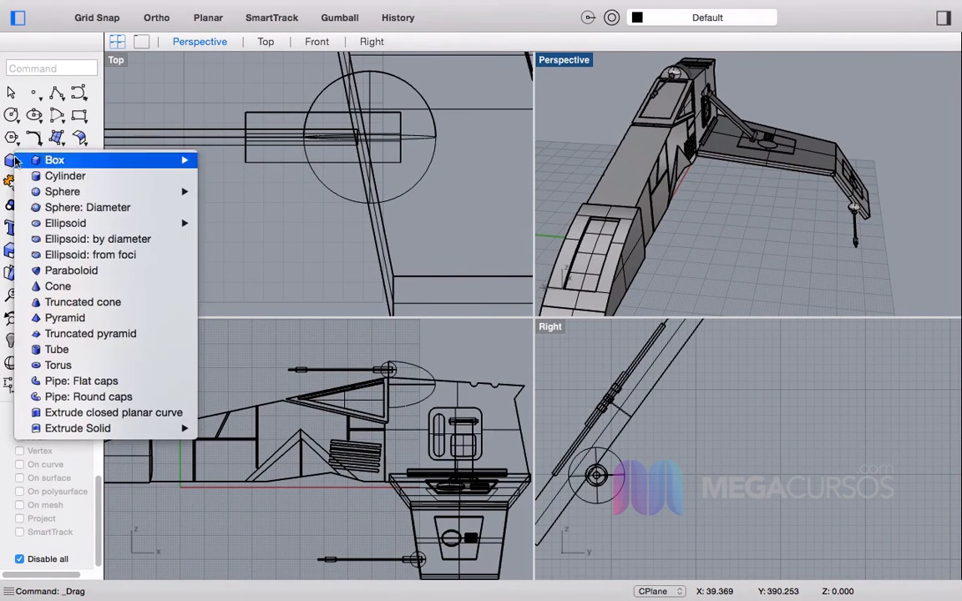
pyautogui.click(62, 178)
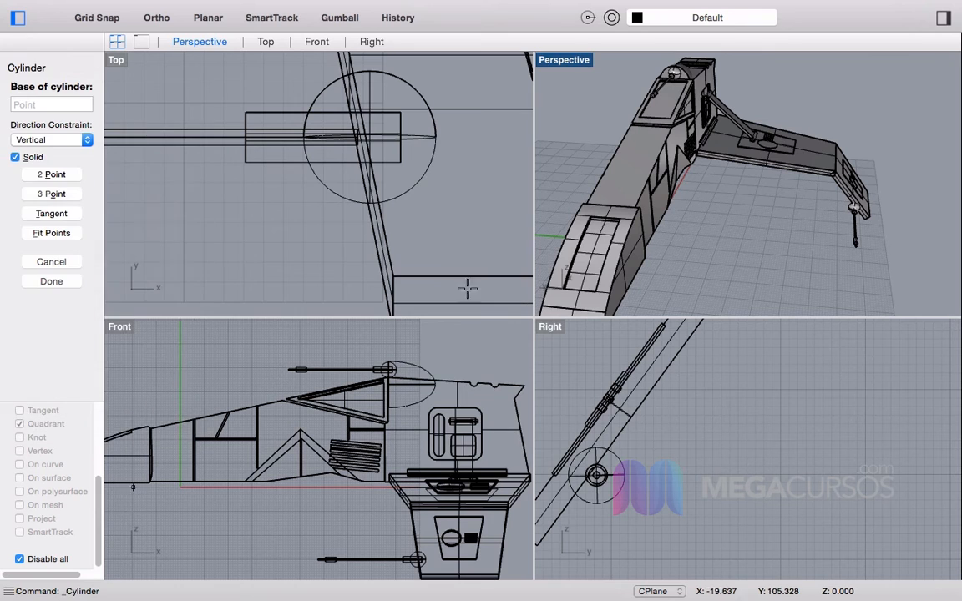
pyautogui.scroll(-10, 384, 168)
pyautogui.scroll(-5, 367, 358)
pyautogui.scroll(-4, 576, 180)
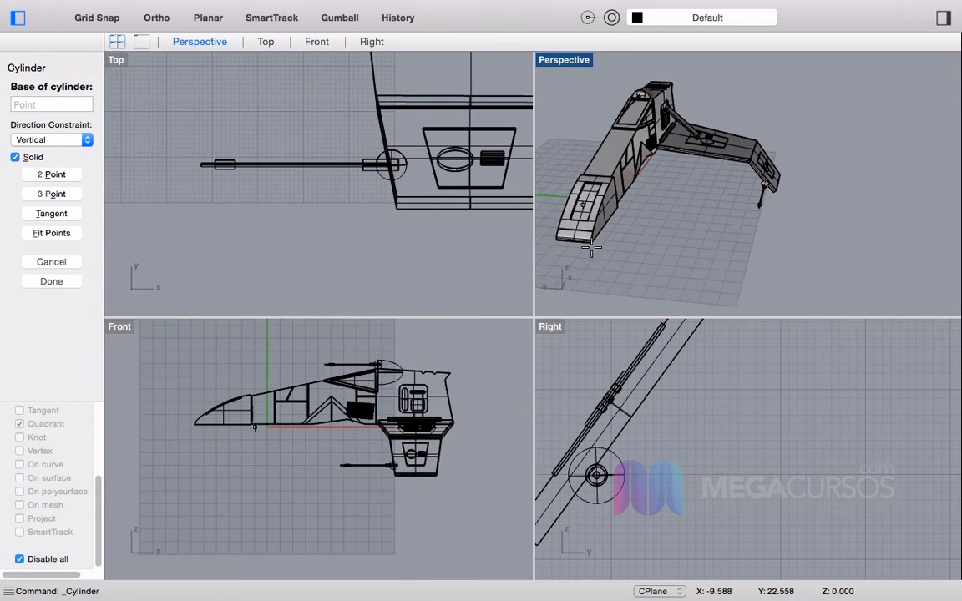
pyautogui.scroll(-10, 665, 411)
pyautogui.scroll(5, 667, 410)
pyautogui.click(670, 409)
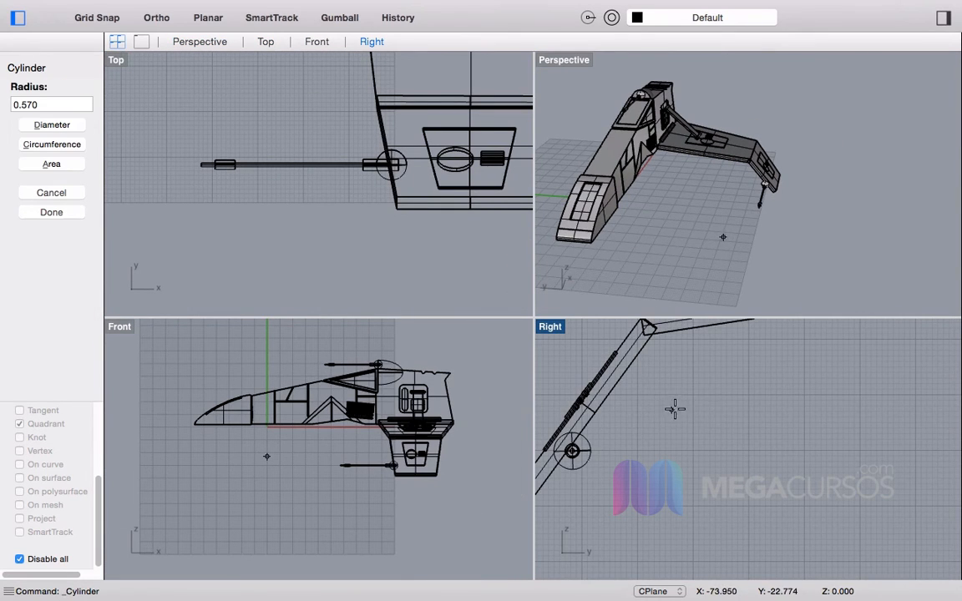
pyautogui.click(725, 403)
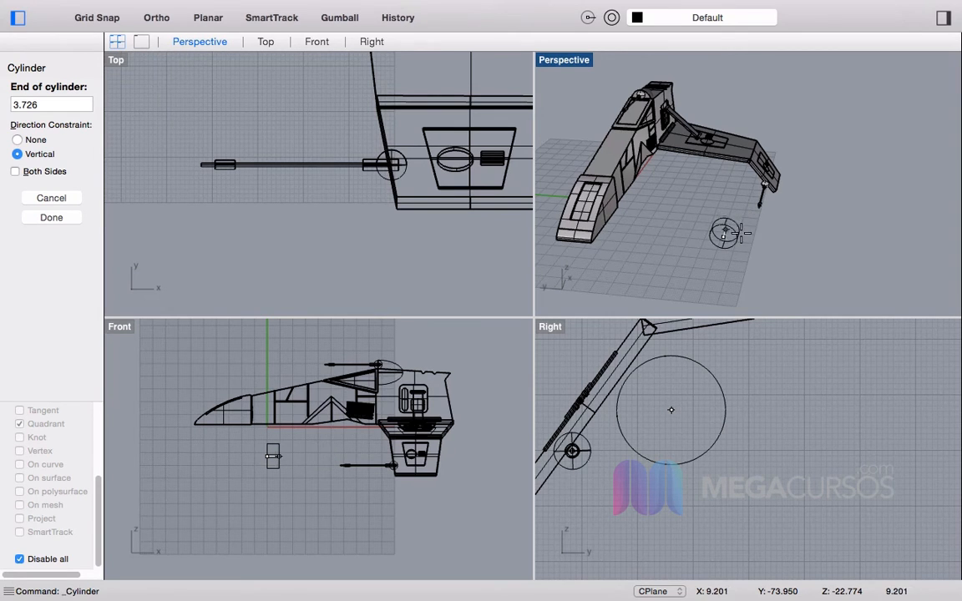
pyautogui.click(726, 226)
pyautogui.scroll(5, 710, 227)
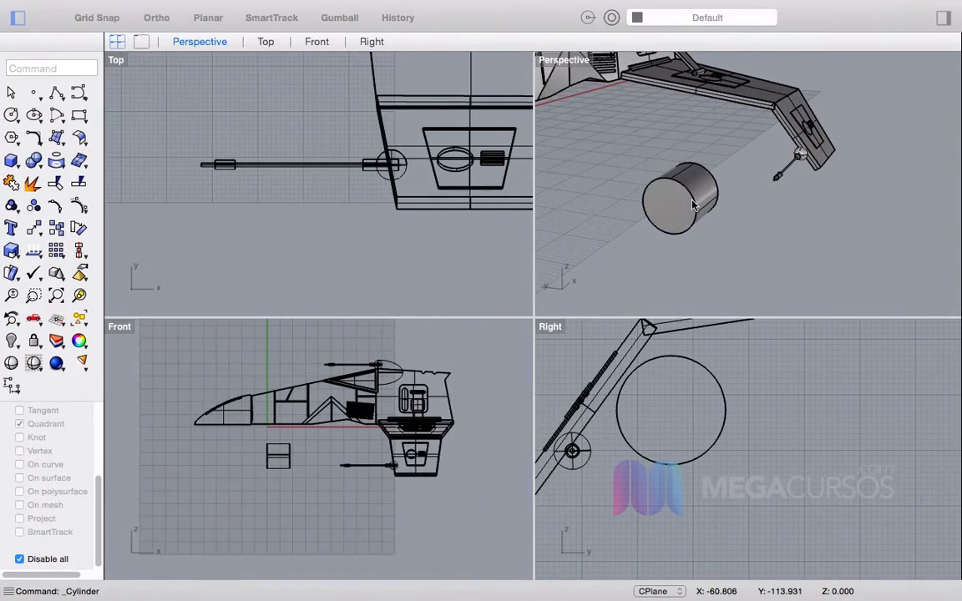
pyautogui.scroll(3, 666, 397)
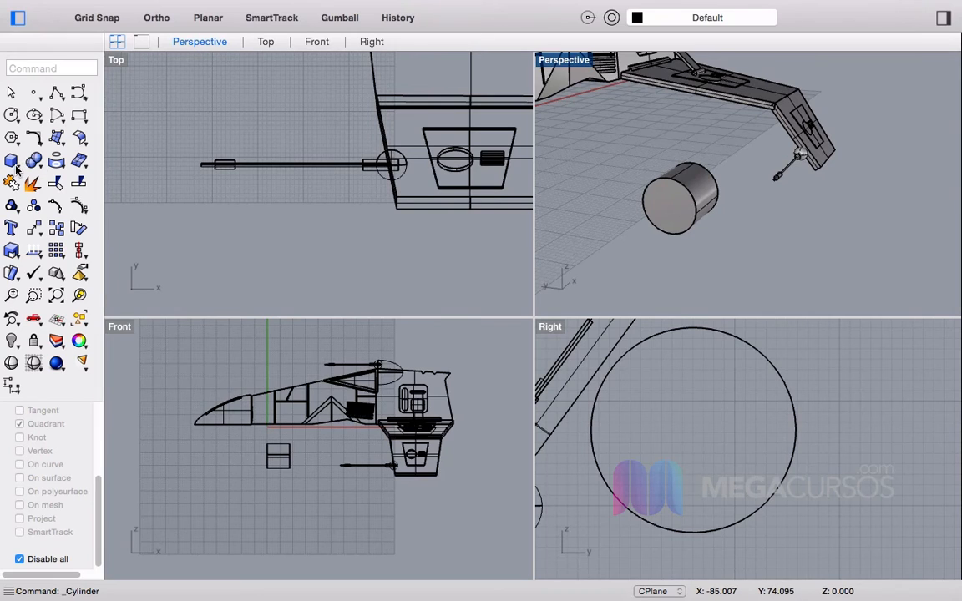
pyautogui.press('super+z')
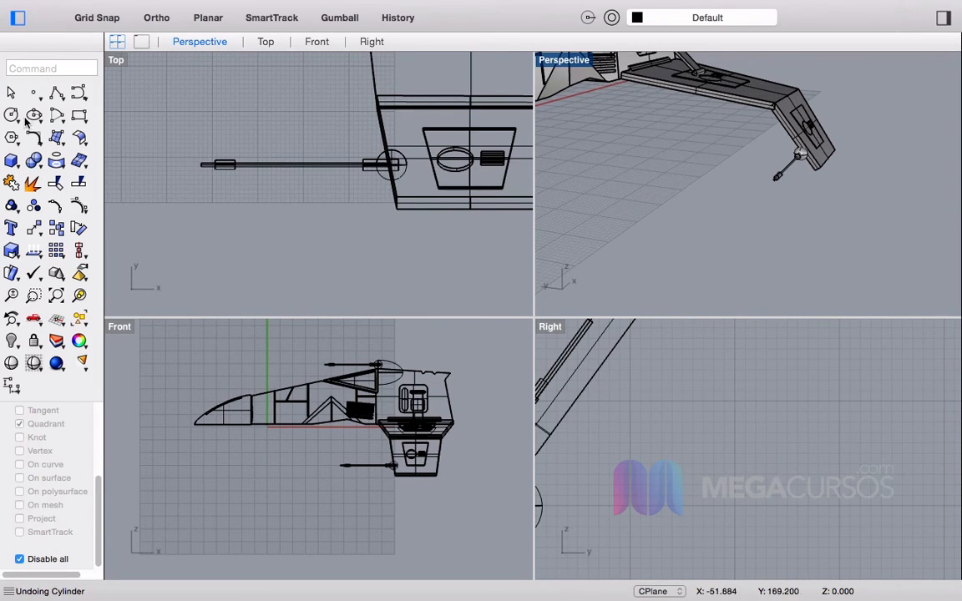
# Step: Model a solid cylinder with a radius of about 10 and a length of about 53 below the wing bend, based in the right view
pyautogui.click(17, 163)
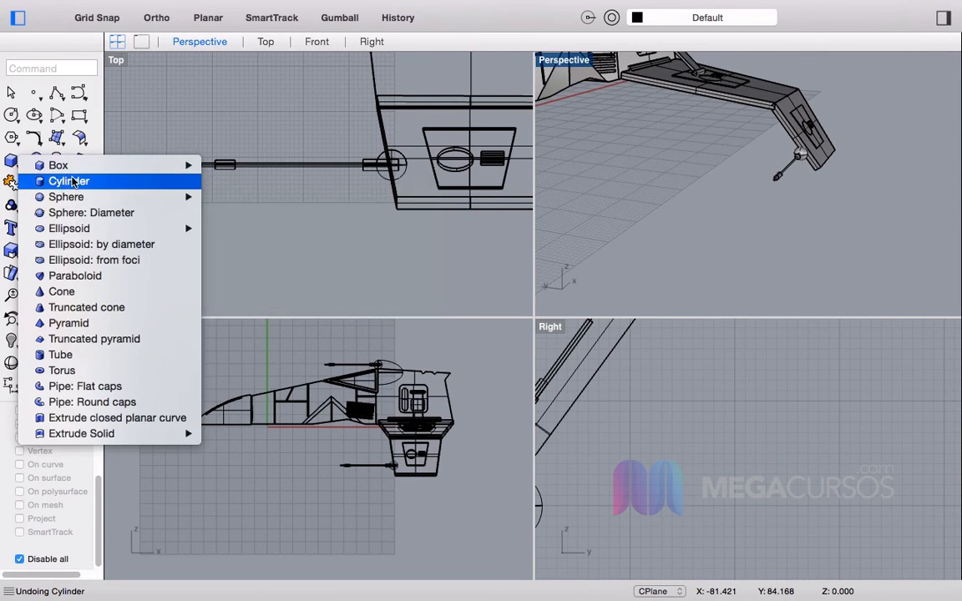
pyautogui.click(68, 181)
pyautogui.scroll(-3, 618, 384)
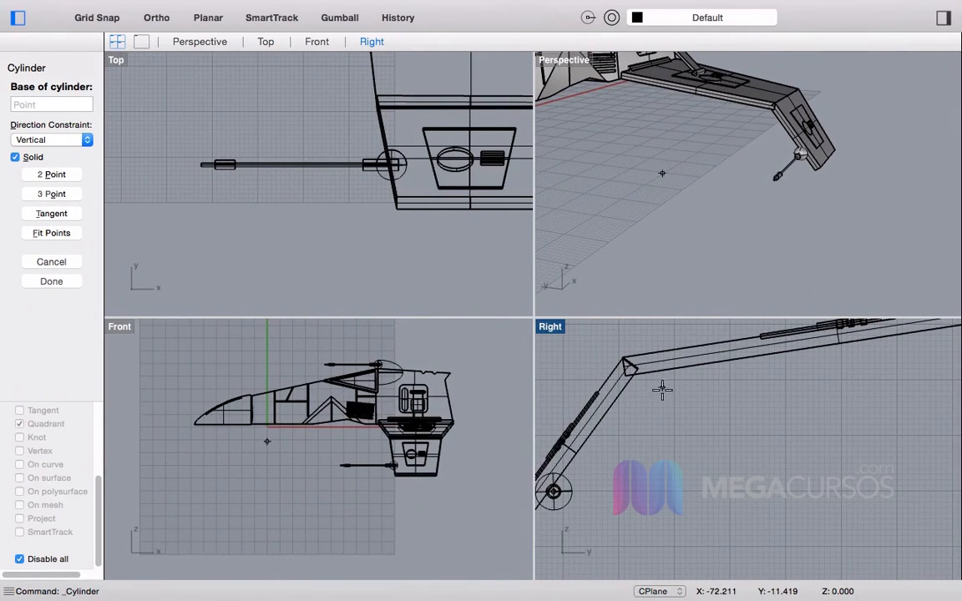
pyautogui.click(670, 436)
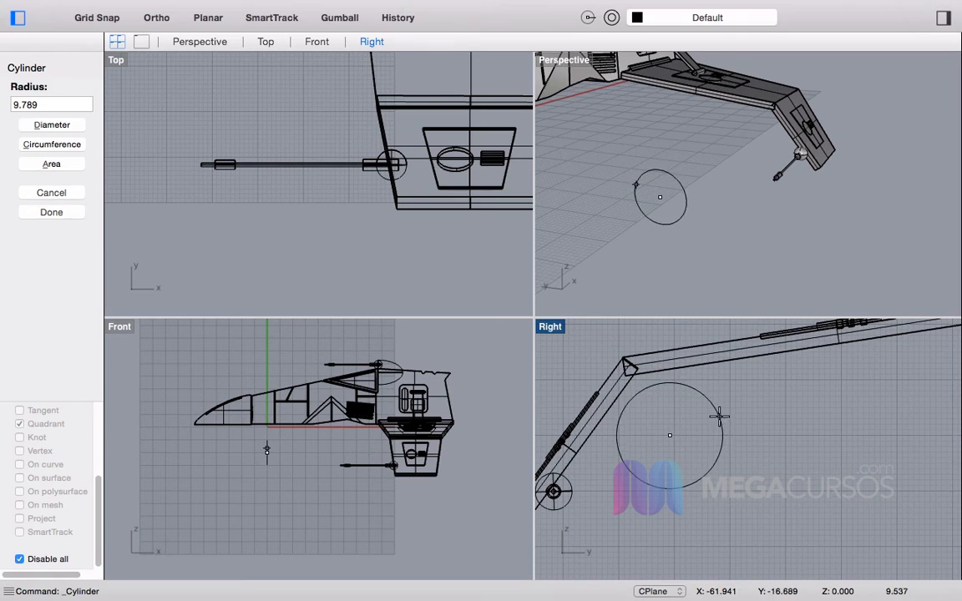
pyautogui.click(725, 427)
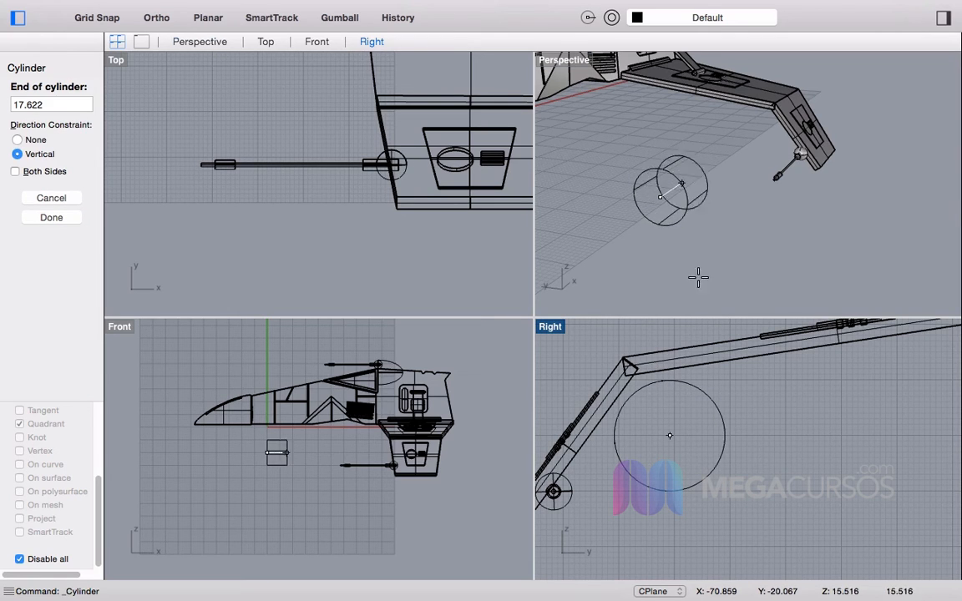
pyautogui.click(748, 182)
# Step: Move the cylinder straight back in the front view with Ortho until it lies beneath the outer wing panel
pyautogui.moveTo(296, 466); pyautogui.dragTo(403, 455)
pyautogui.click(678, 298)
pyautogui.moveTo(681, 293); pyautogui.dragTo(816, 35, button='right')
pyautogui.scroll(4, 798, 189)
pyautogui.moveTo(798, 189); pyautogui.dragTo(756, 222, button='right')
pyautogui.scroll(3, 651, 433)
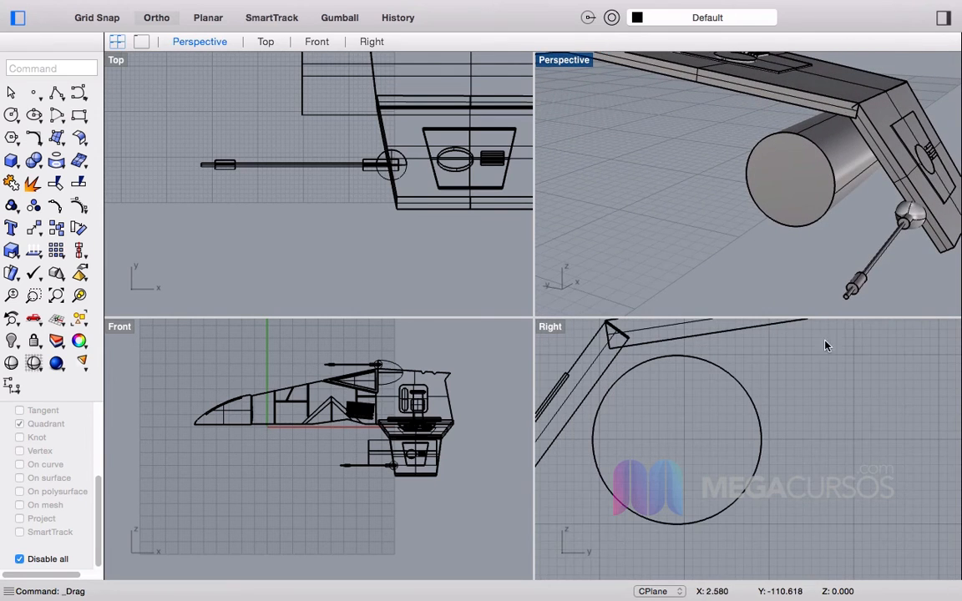
# Step: Re-enable object snaps with Center included and draw a second cylinder's base concentric with the first, with a radius of about 11
pyautogui.click(11, 165)
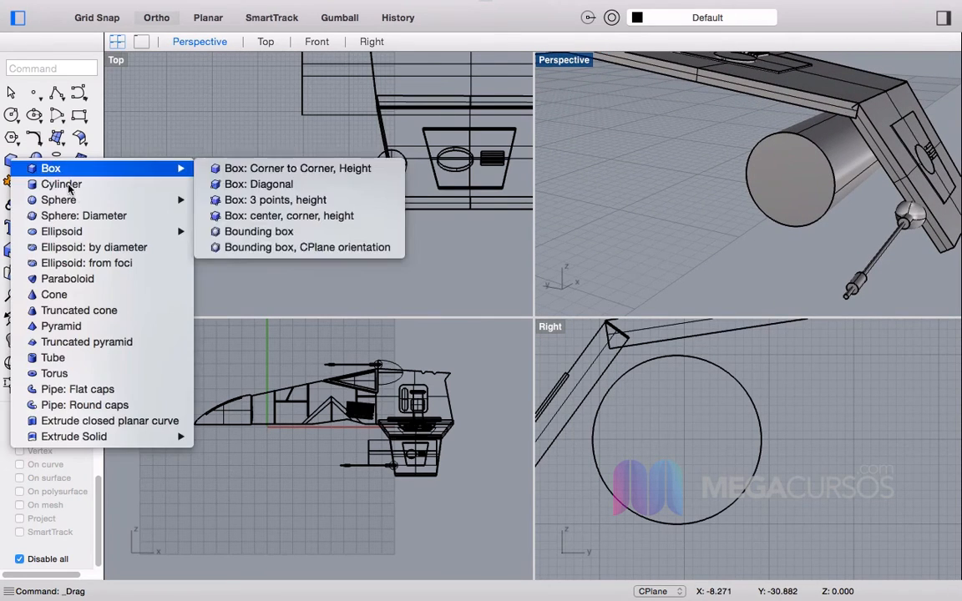
pyautogui.click(58, 185)
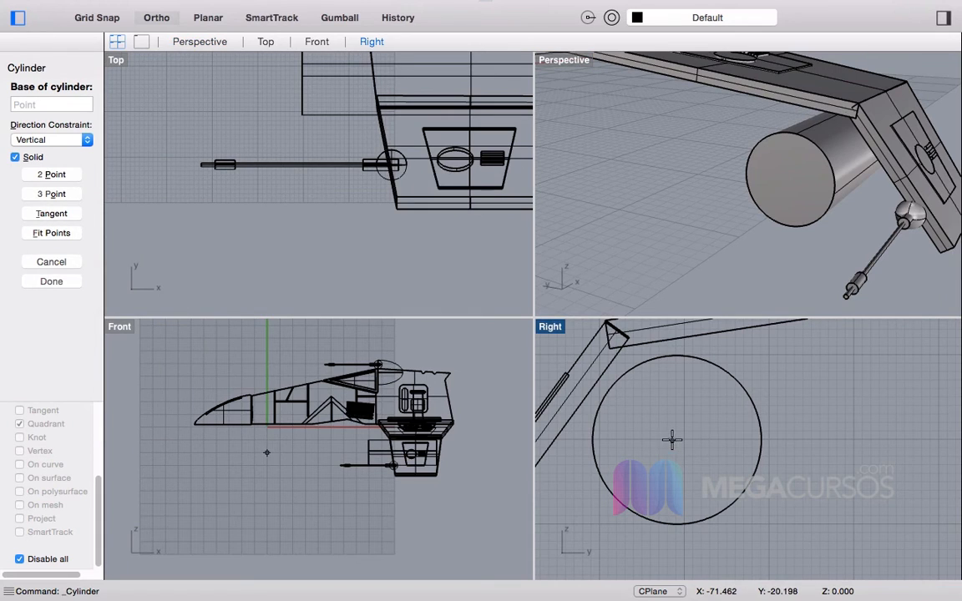
pyautogui.click(20, 560)
pyautogui.scroll(3, 35, 476)
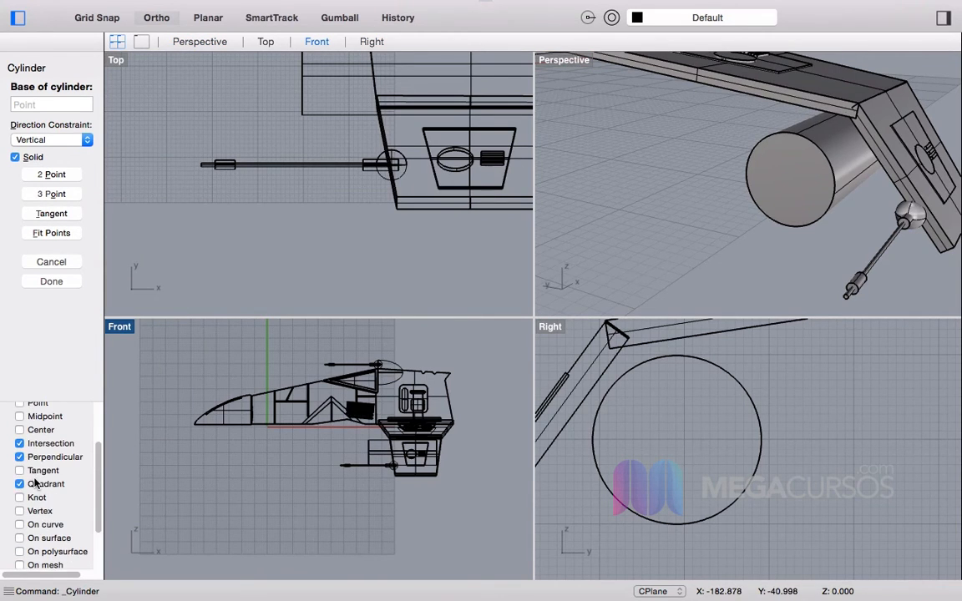
pyautogui.scroll(1, 21, 439)
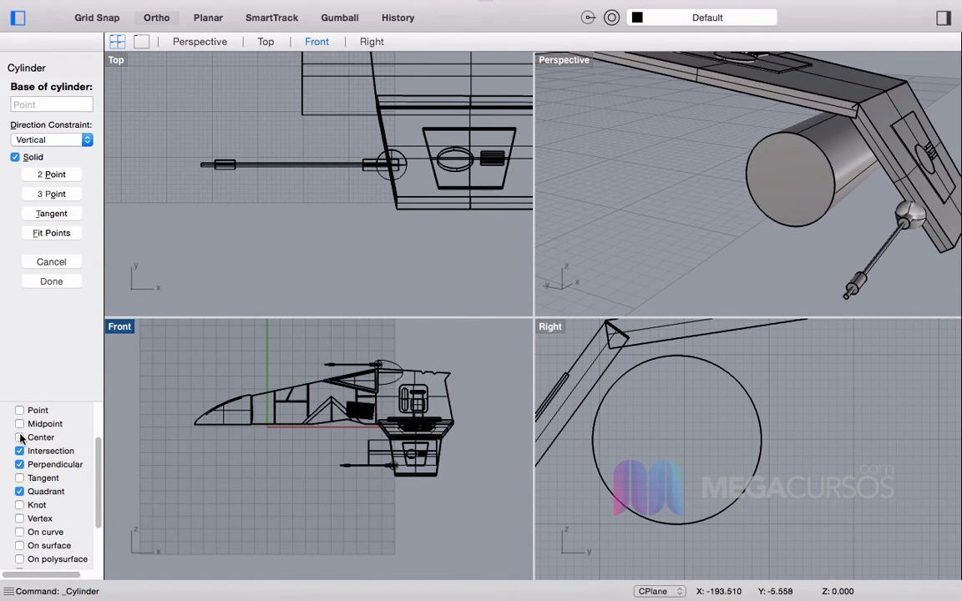
pyautogui.click(20, 438)
pyautogui.click(677, 440)
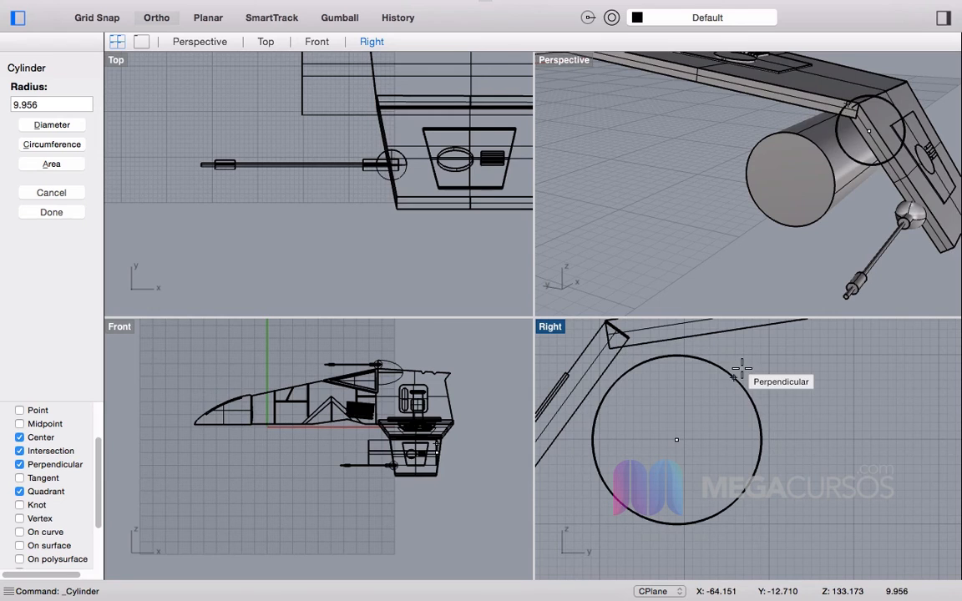
pyautogui.scroll(3, 743, 371)
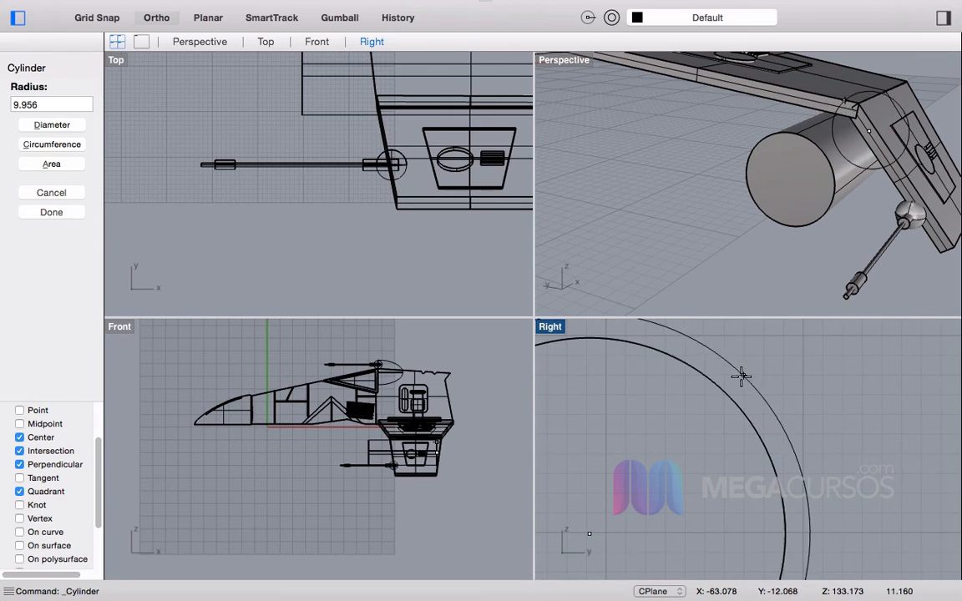
pyautogui.click(740, 378)
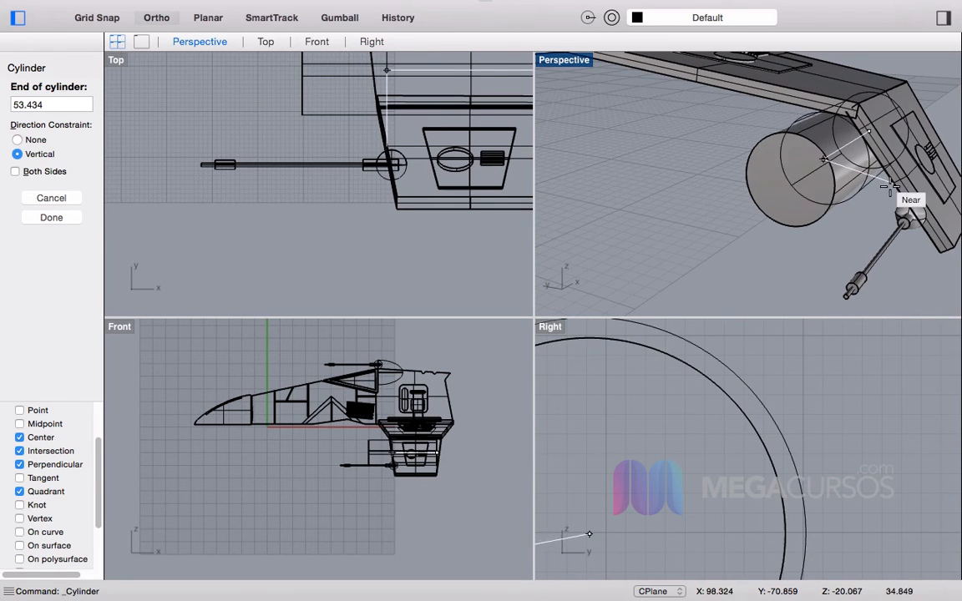
# Step: Disable all object snaps and give the second cylinder a length of about 17.6 in the front view
pyautogui.scroll(8, 418, 484)
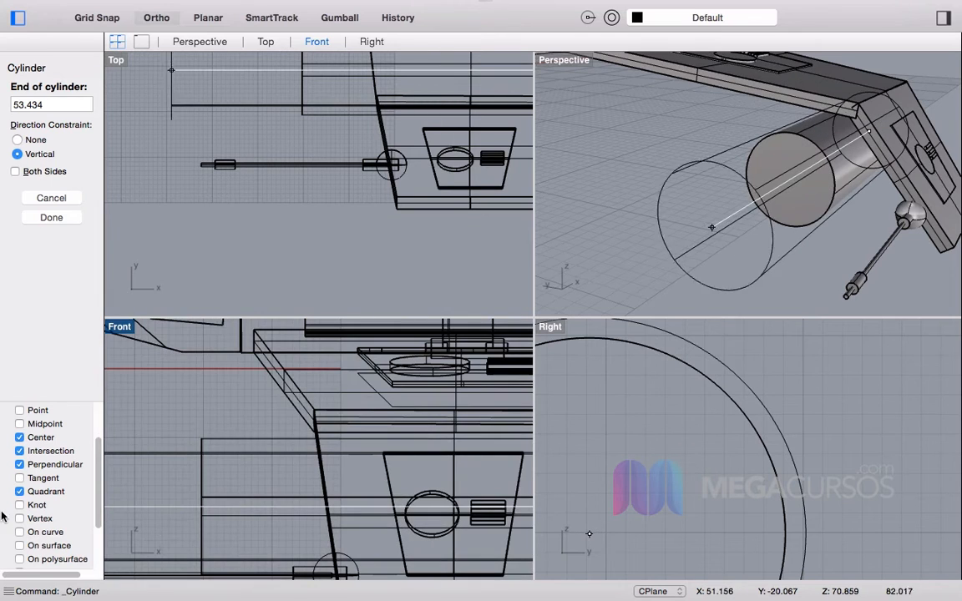
pyautogui.scroll(-3, 36, 512)
pyautogui.click(19, 559)
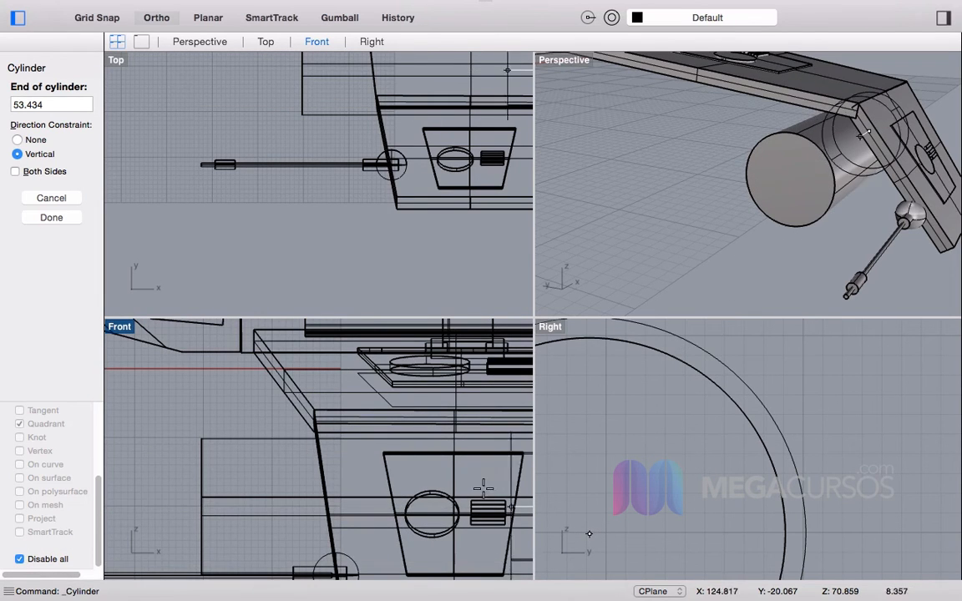
pyautogui.scroll(-5, 435, 472)
pyautogui.scroll(5, 435, 472)
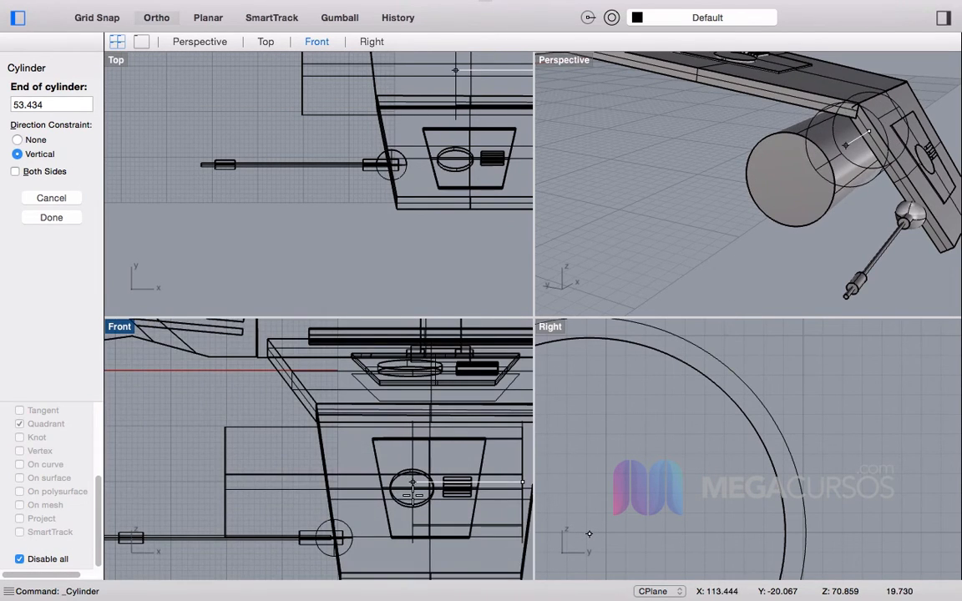
pyautogui.click(426, 490)
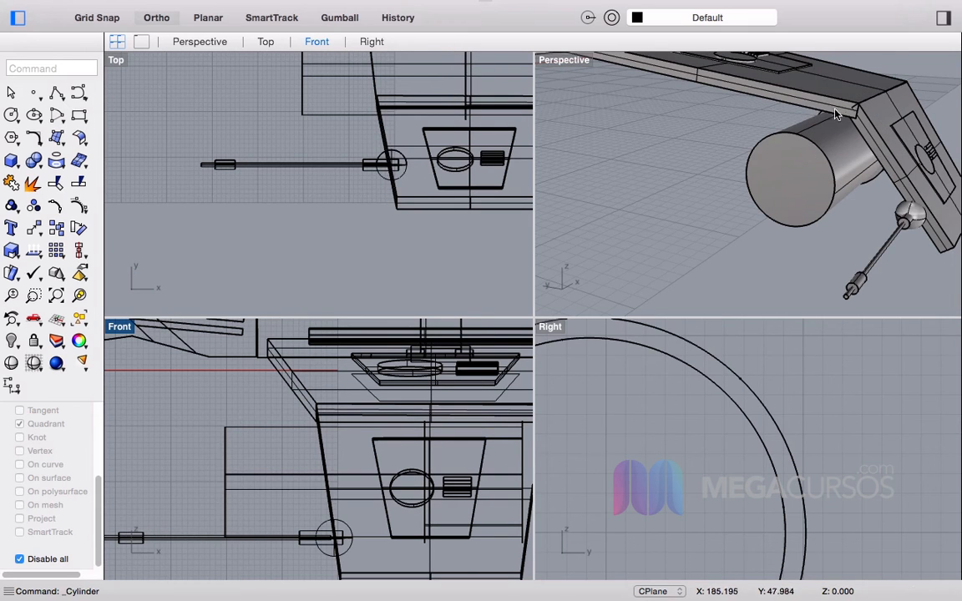
# Step: Slide the larger cylinder toward the main cylinder's front end in the front view, and shift both cylinders forward ahead of the wing
pyautogui.click(788, 162)
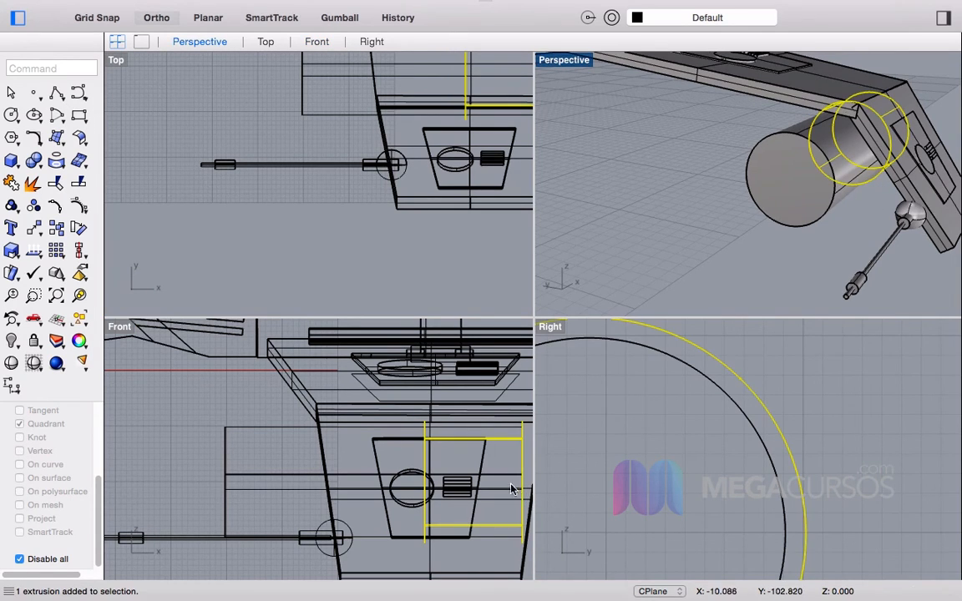
pyautogui.moveTo(513, 445); pyautogui.dragTo(347, 445)
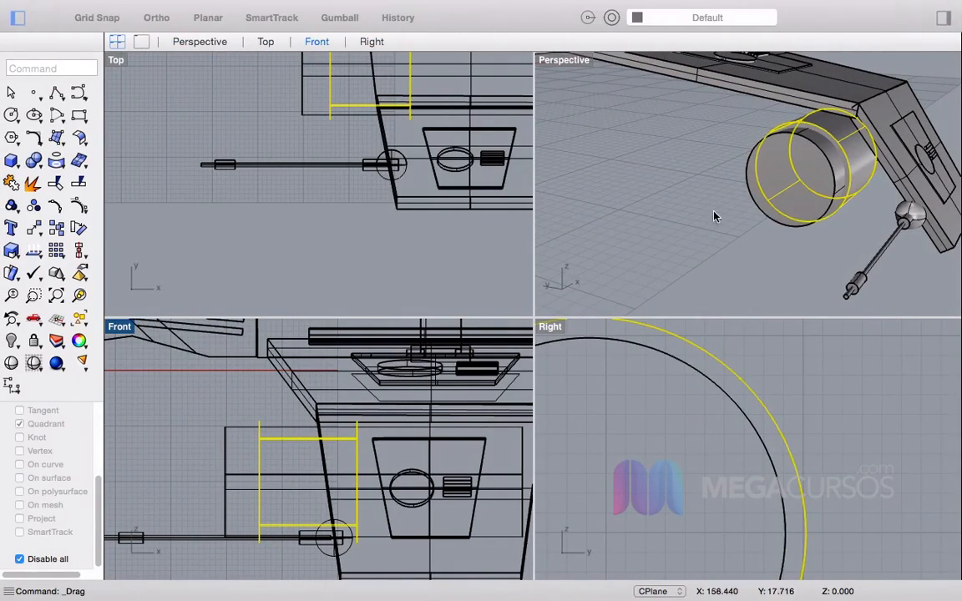
pyautogui.keyDown('shift'); pyautogui.moveTo(276, 442); pyautogui.dragTo(183, 443); pyautogui.keyUp('shift')
pyautogui.keyDown('shift'); pyautogui.click(243, 428); pyautogui.keyUp('shift')
pyautogui.click(206, 378)
pyautogui.scroll(-6, 618, 297)
pyautogui.moveTo(670, 256); pyautogui.dragTo(616, 225, button='right')
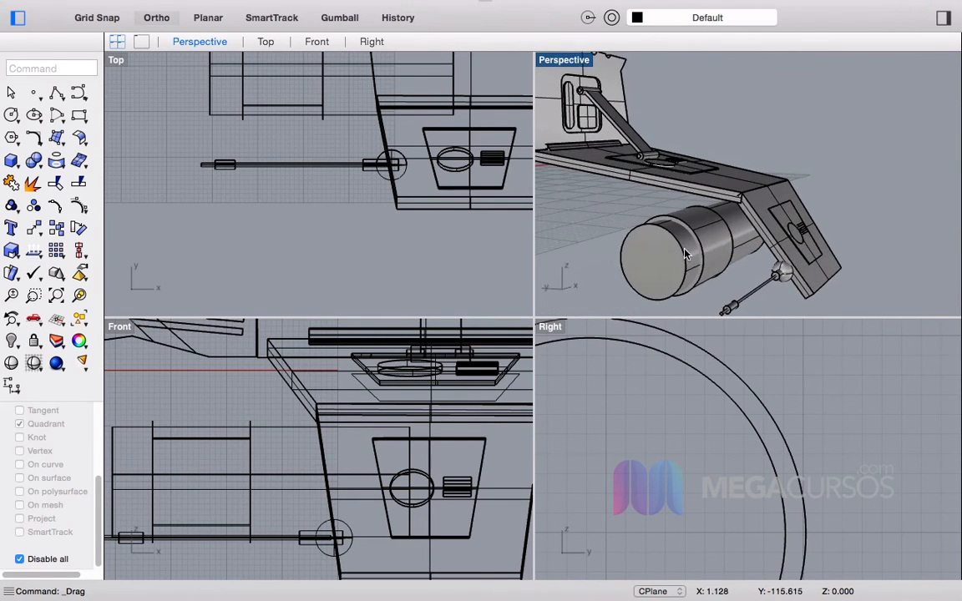
# Step: Move the main cylinder slightly back in the front view so its front end protrudes only a little from the larger ring cylinder
pyautogui.click(743, 247)
pyautogui.scroll(4, 137, 482)
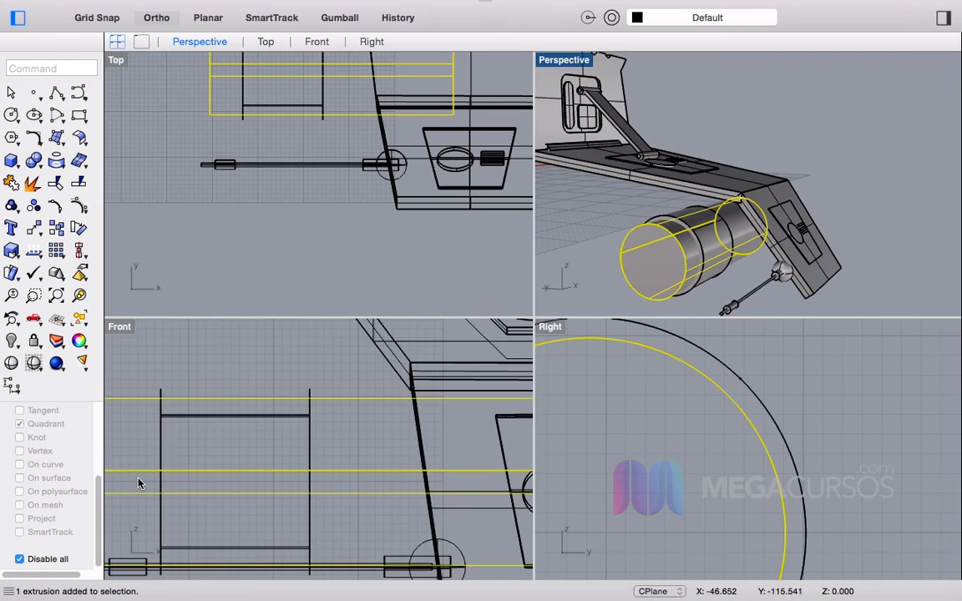
pyautogui.keyDown('shift'); pyautogui.moveTo(136, 471); pyautogui.dragTo(167, 461); pyautogui.keyUp('shift')
pyautogui.click(232, 366)
pyautogui.moveTo(766, 263); pyautogui.dragTo(788, 284, button='right')
pyautogui.scroll(5, 700, 269)
pyautogui.moveTo(706, 272); pyautogui.dragTo(791, 237, button='right')
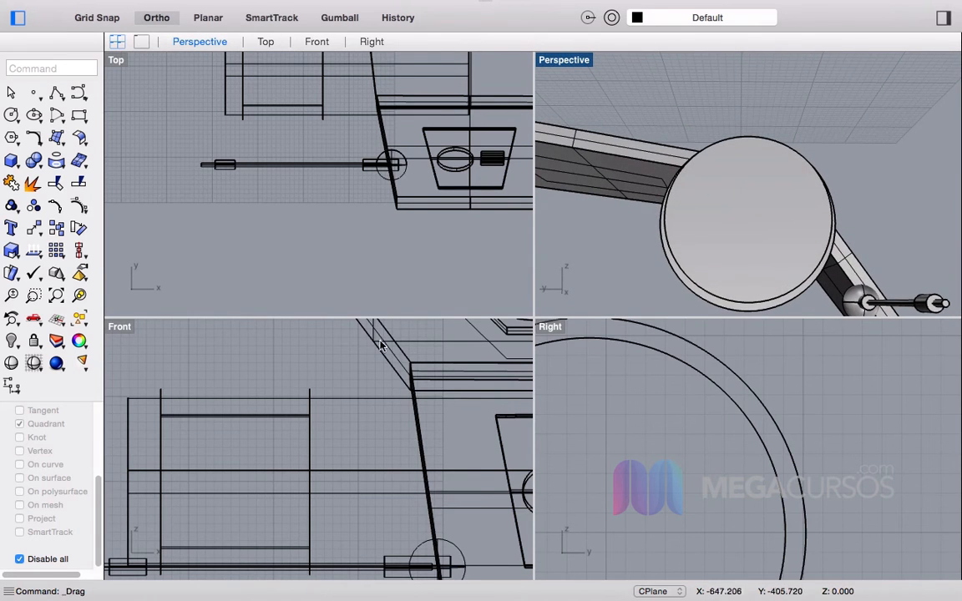
# Step: Re-enable object snaps and draw a third cylinder's base concentric with the main cylinder in the right view, with a radius of about 9.2
pyautogui.click(11, 161)
pyautogui.click(58, 183)
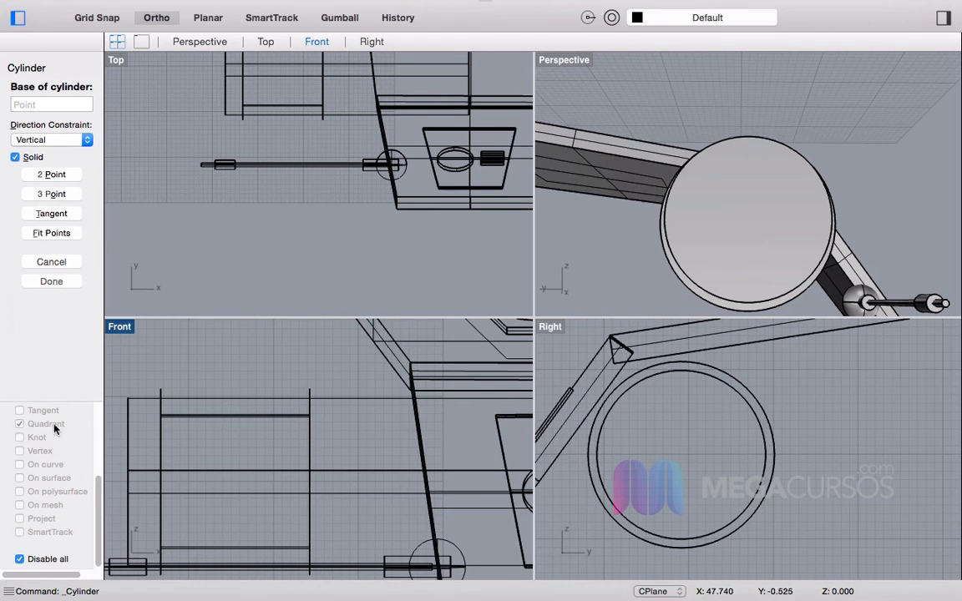
pyautogui.click(19, 560)
pyautogui.scroll(5, 25, 446)
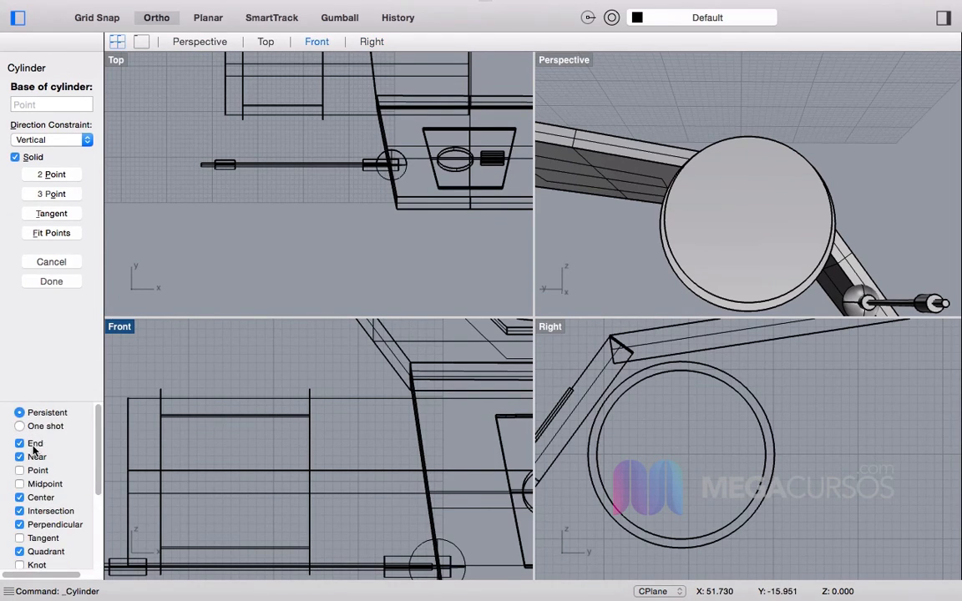
pyautogui.click(681, 456)
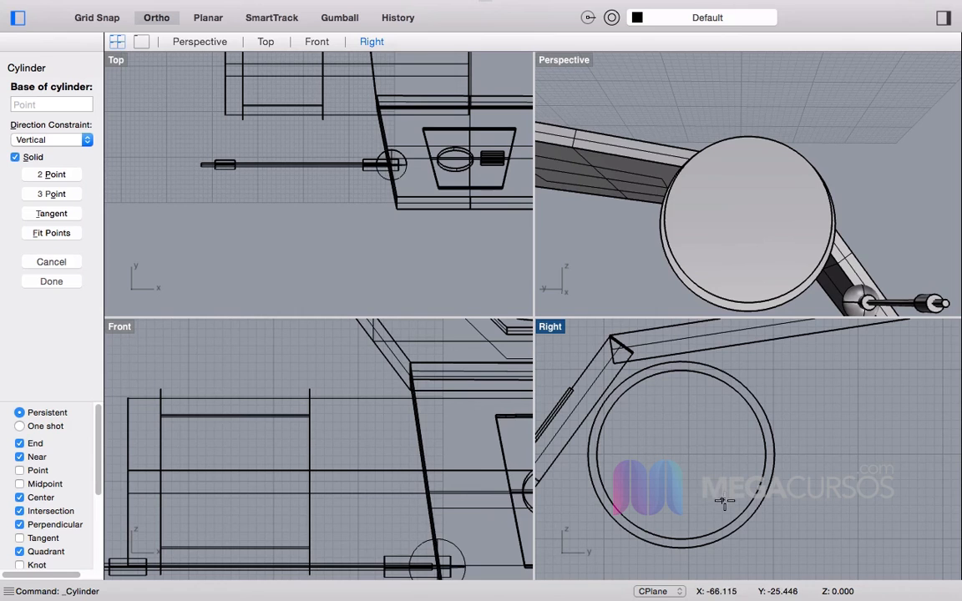
pyautogui.scroll(6, 752, 493)
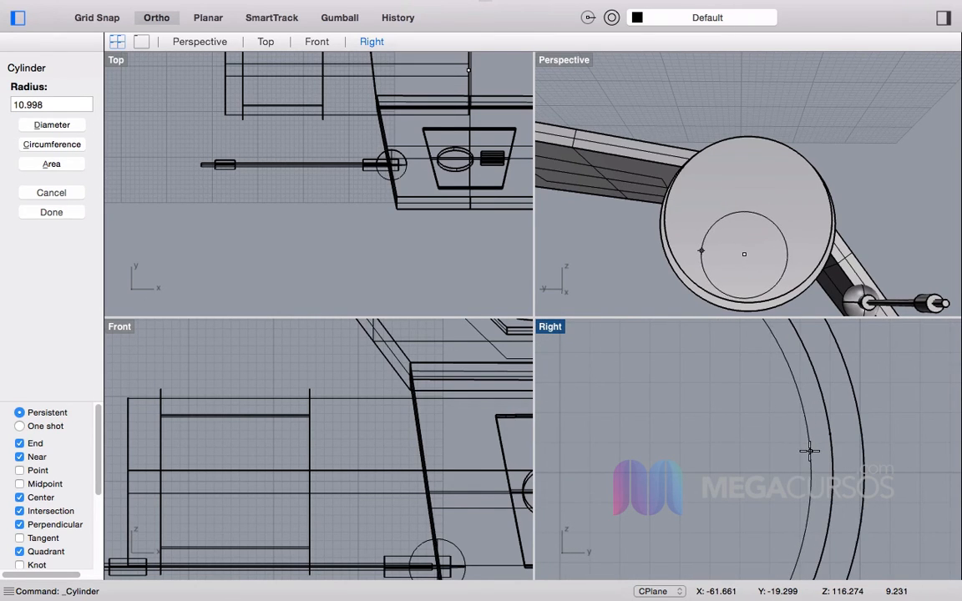
pyautogui.click(809, 451)
# Step: Extend the third cylinder in the front view well past the main cylinder's front end, and shift it back along its axis
pyautogui.scroll(-5, 268, 396)
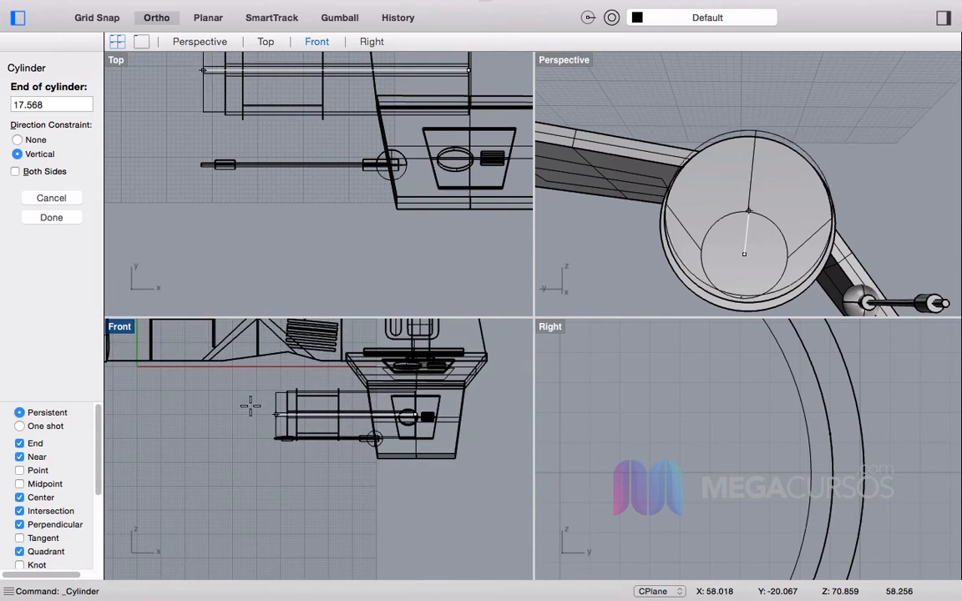
pyautogui.click(185, 403)
pyautogui.click(200, 425)
pyautogui.moveTo(200, 425); pyautogui.dragTo(259, 421)
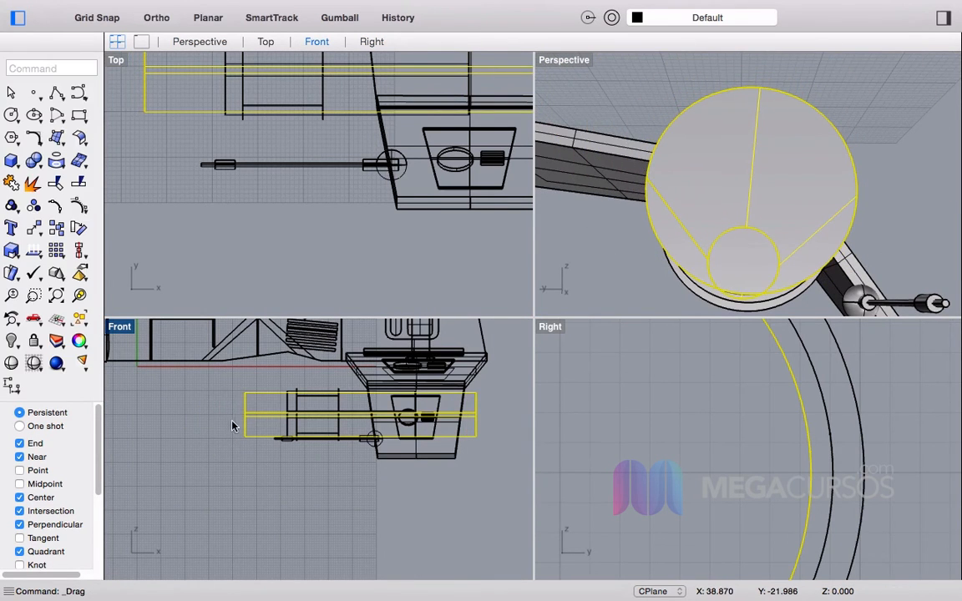
# Step: Disable object snaps and split the main cylinder and the larger ring cylinder using the third, innermost cylinder as the cutting object
pyautogui.moveTo(767, 206); pyautogui.dragTo(673, 189, button='right')
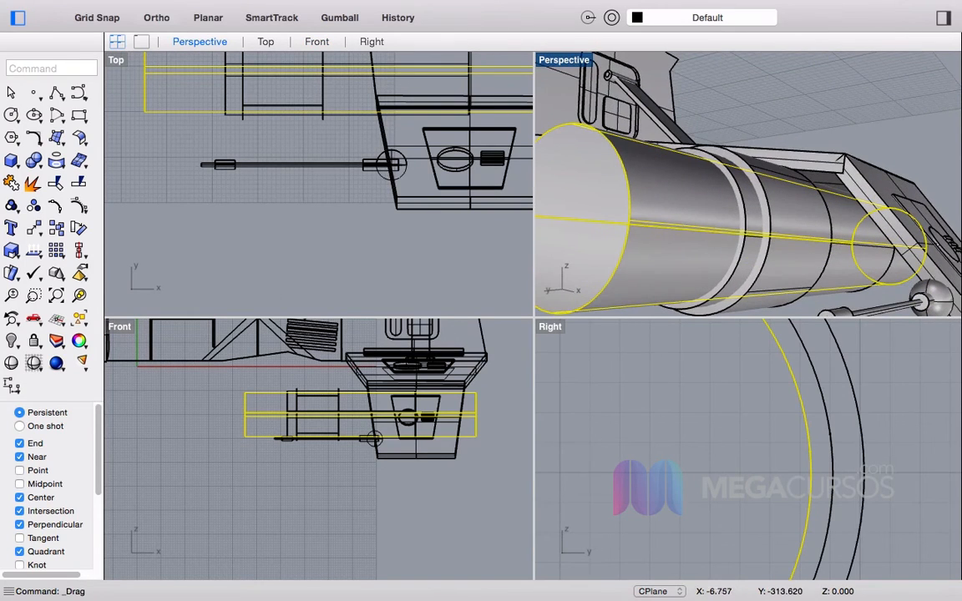
pyautogui.scroll(-5, 36, 543)
pyautogui.click(20, 559)
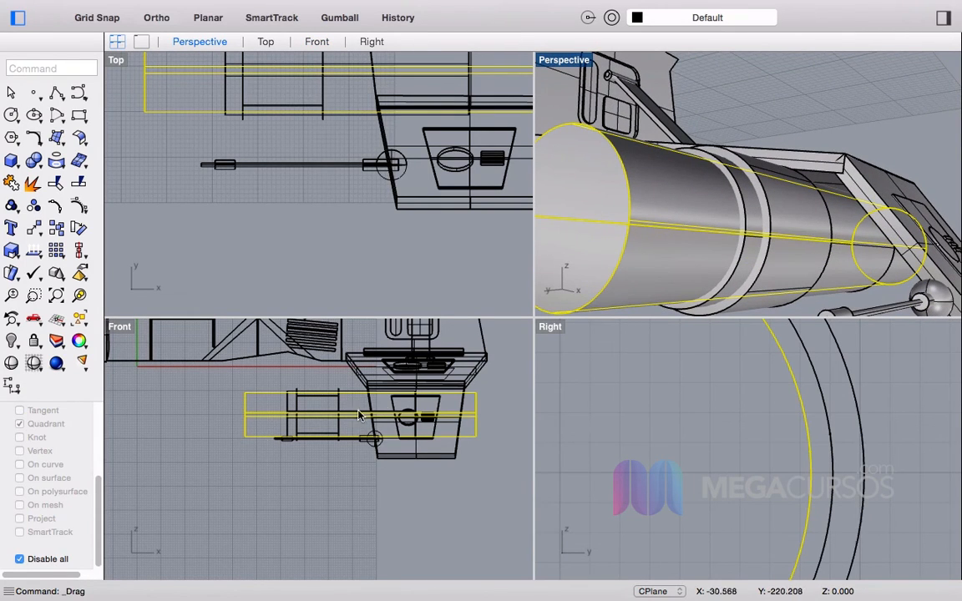
pyautogui.moveTo(783, 317); pyautogui.dragTo(799, 117, button='right')
pyautogui.click(800, 113)
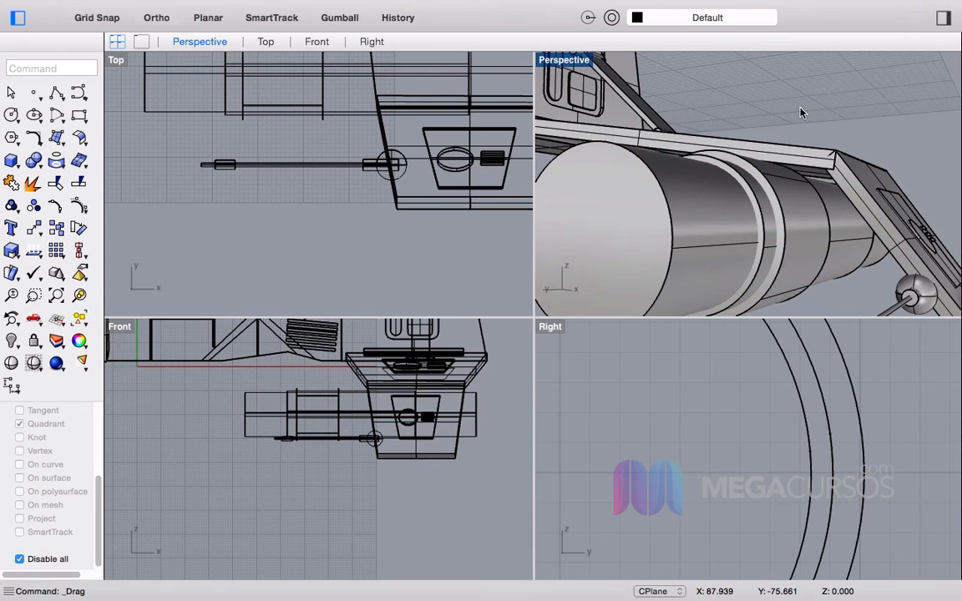
pyautogui.press('Return')
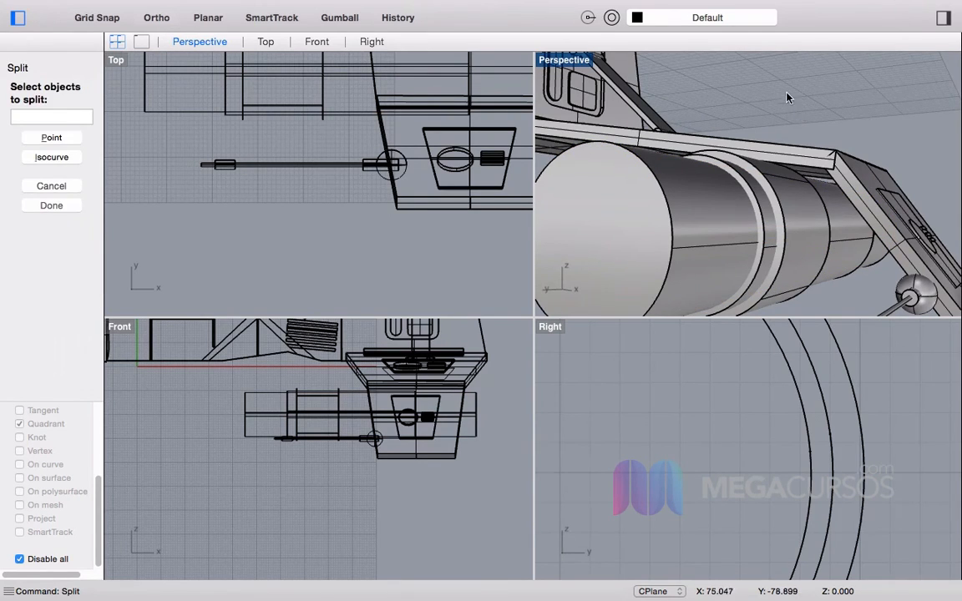
pyautogui.click(769, 220)
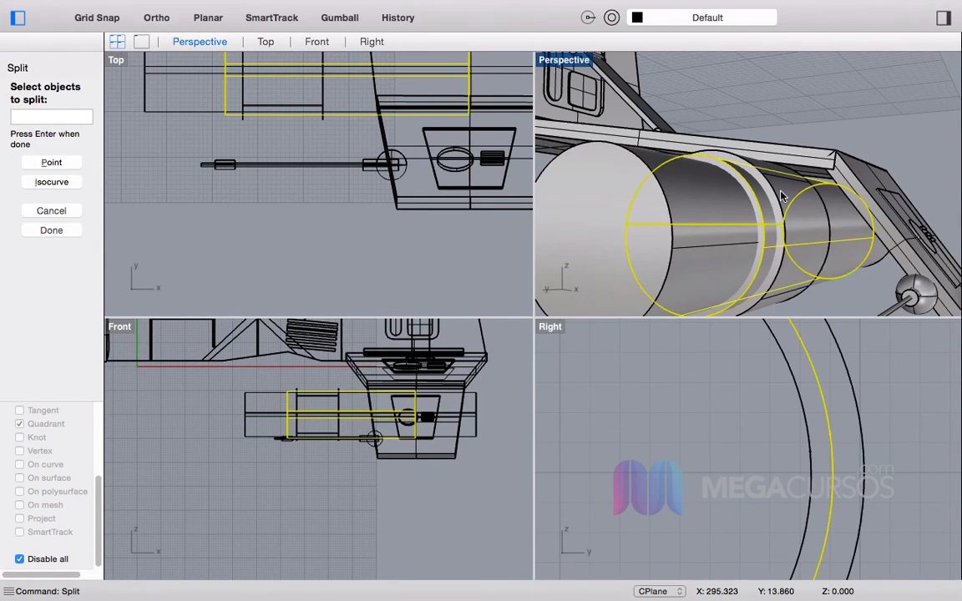
pyautogui.click(773, 201)
pyautogui.press('Return')
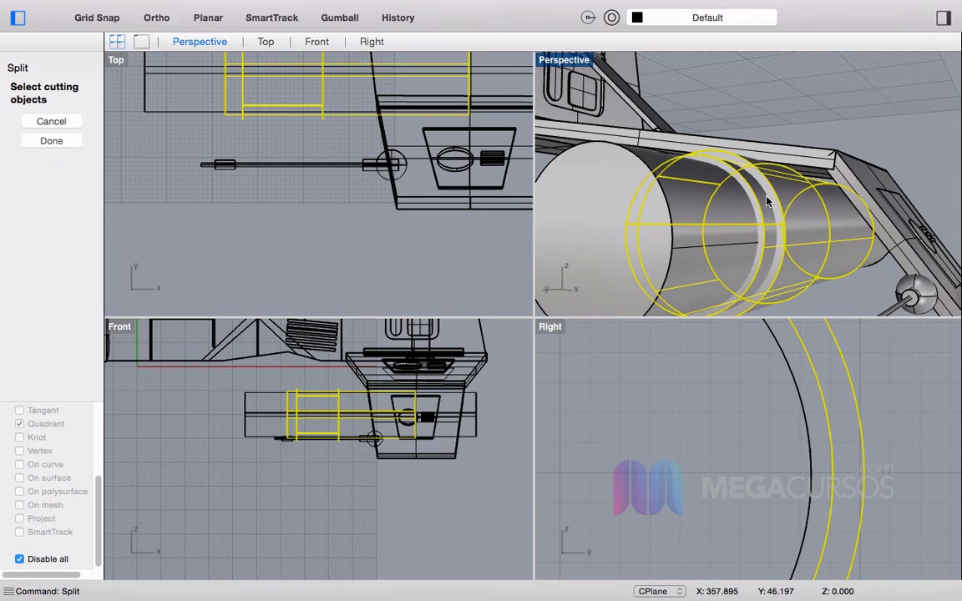
pyautogui.click(595, 193)
pyautogui.press('Return')
# Step: Split the third cylinder using the main cylinder as the cutting object
pyautogui.press('Return')
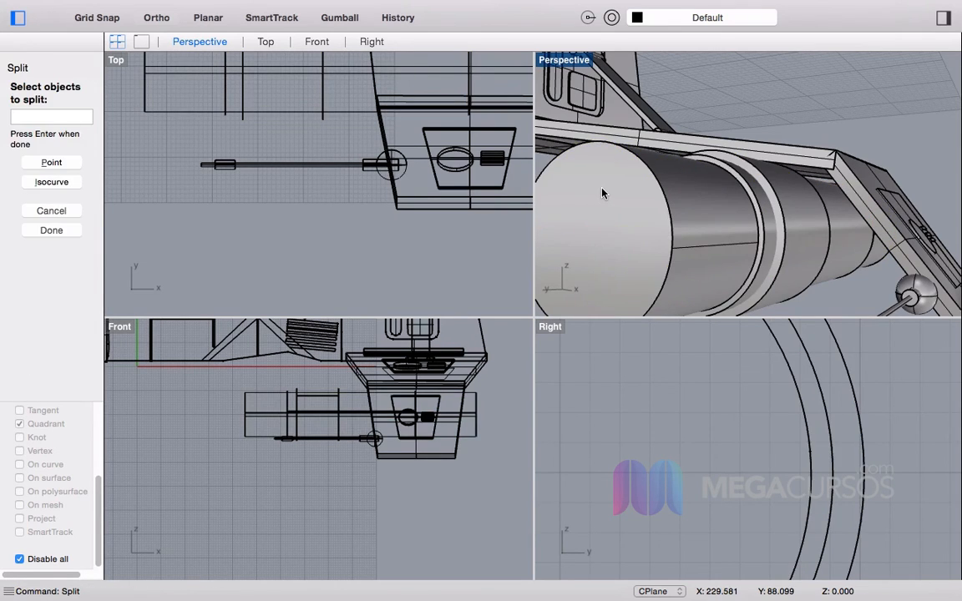
pyautogui.click(604, 193)
pyautogui.press('Return')
pyautogui.click(756, 201)
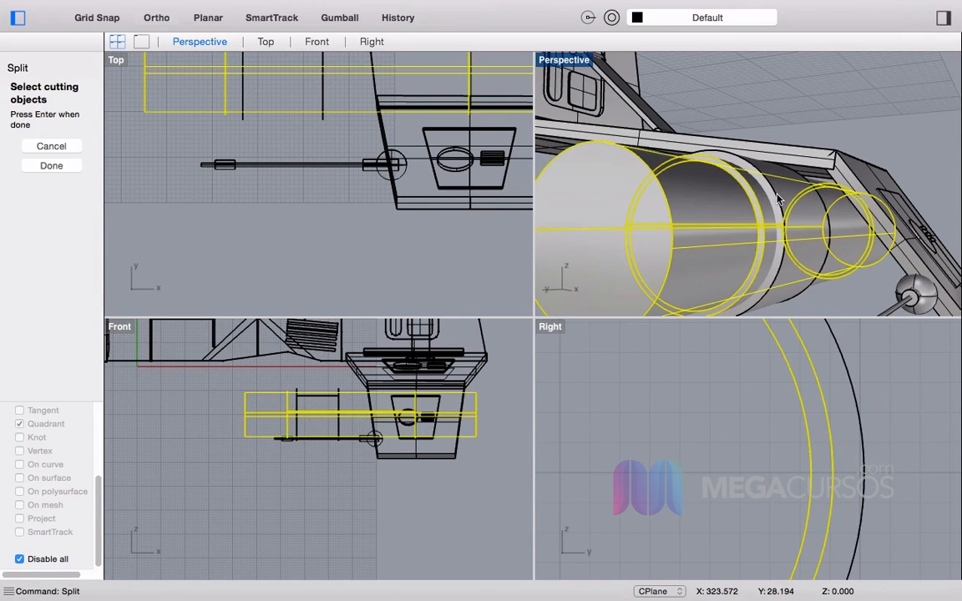
pyautogui.press('Return')
# Step: Delete the third cylinder's protruding front piece and the cut-out front discs to leave the engine mouth hollow
pyautogui.click(633, 215)
pyautogui.press('Delete')
pyautogui.click(705, 217)
pyautogui.press('Delete')
pyautogui.click(705, 222)
pyautogui.press('Delete')
pyautogui.moveTo(706, 224); pyautogui.dragTo(687, 240, button='right')
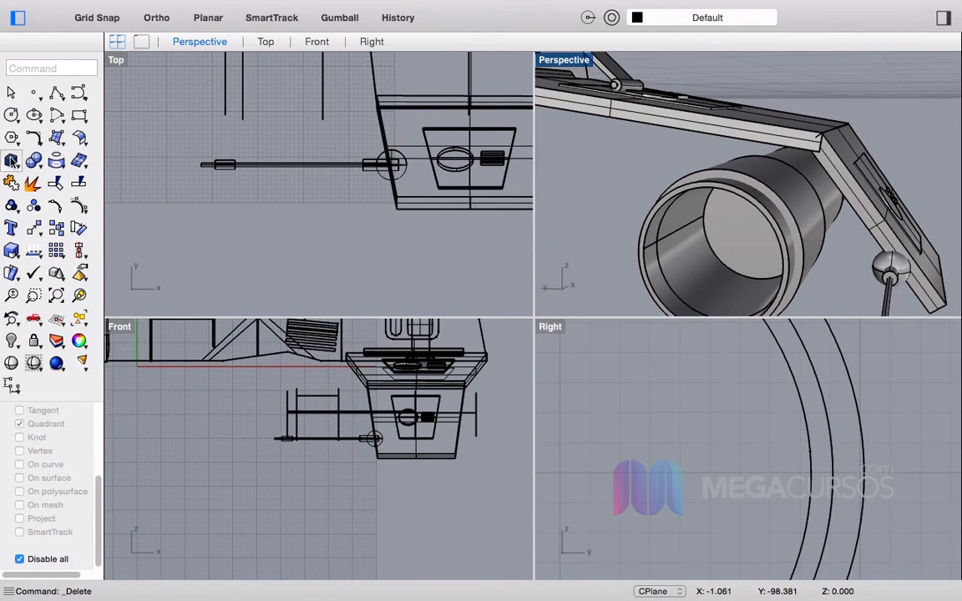
# Step: Draw a solid truncated cone inside the engine, concentric with it in the right view and narrowing toward the engine's front end
pyautogui.click(12, 161)
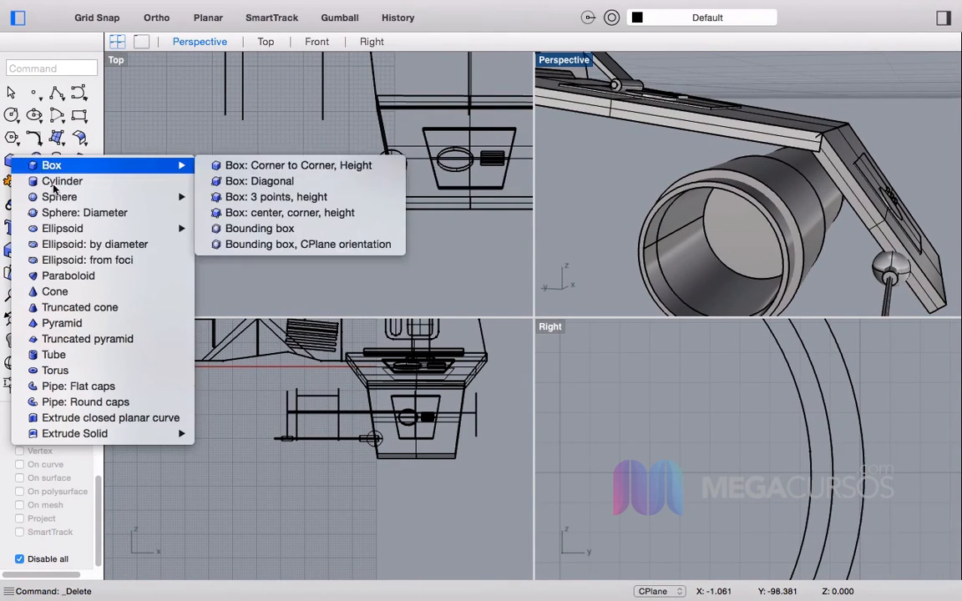
pyautogui.click(96, 308)
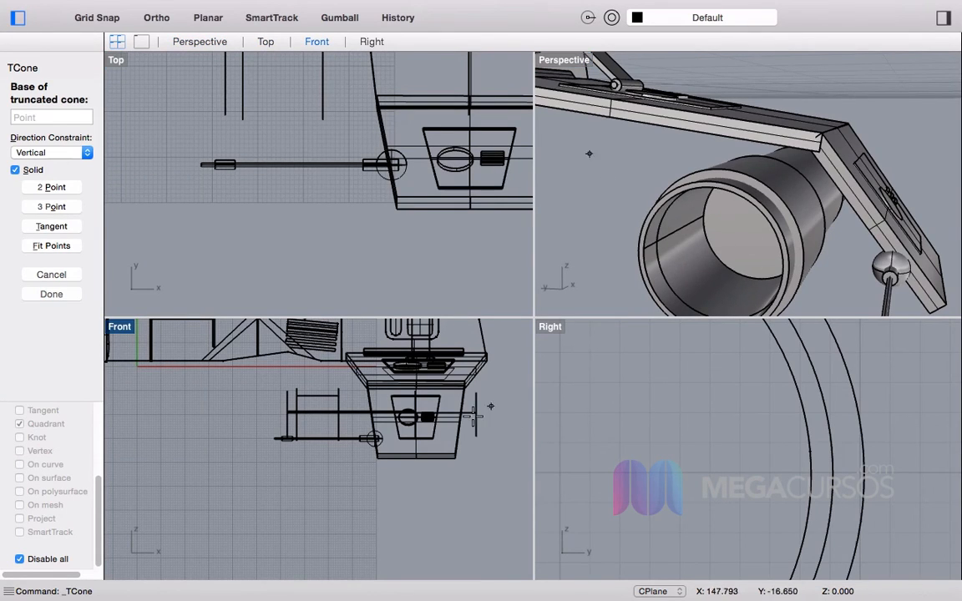
pyautogui.scroll(-7, 739, 423)
pyautogui.scroll(-2, 740, 422)
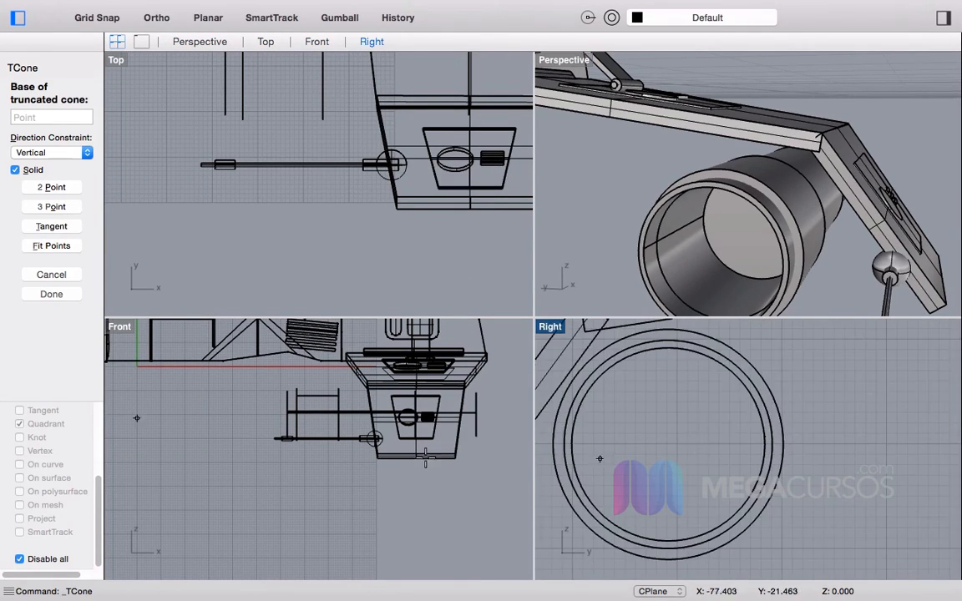
pyautogui.click(20, 559)
pyautogui.click(714, 505)
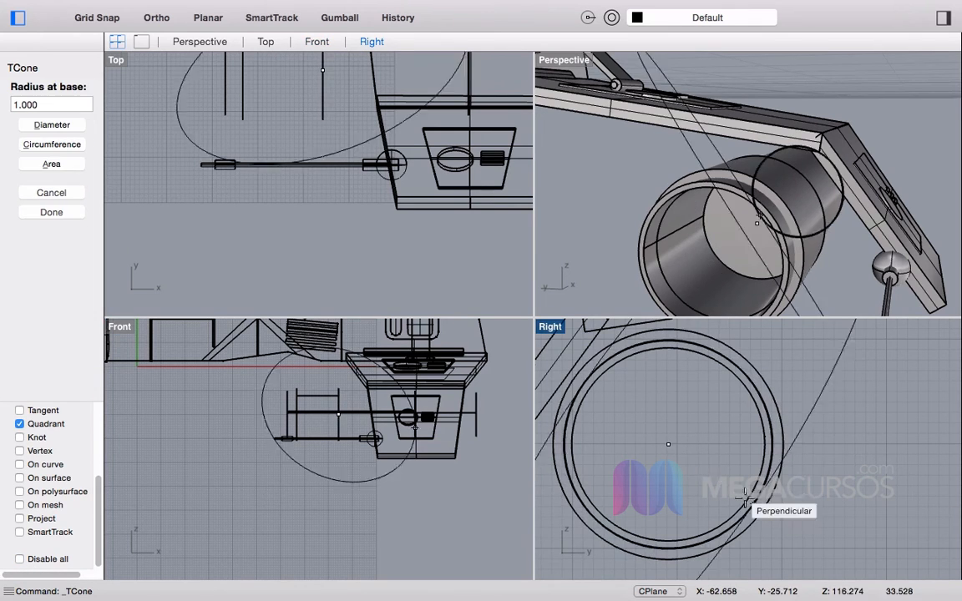
pyautogui.click(727, 468)
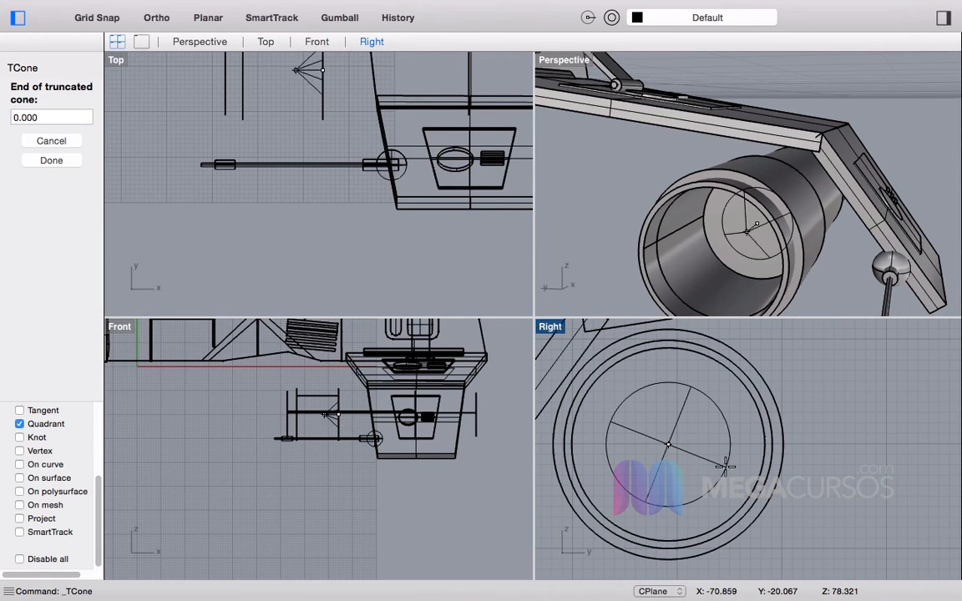
pyautogui.scroll(3, 314, 418)
pyautogui.scroll(1, 314, 417)
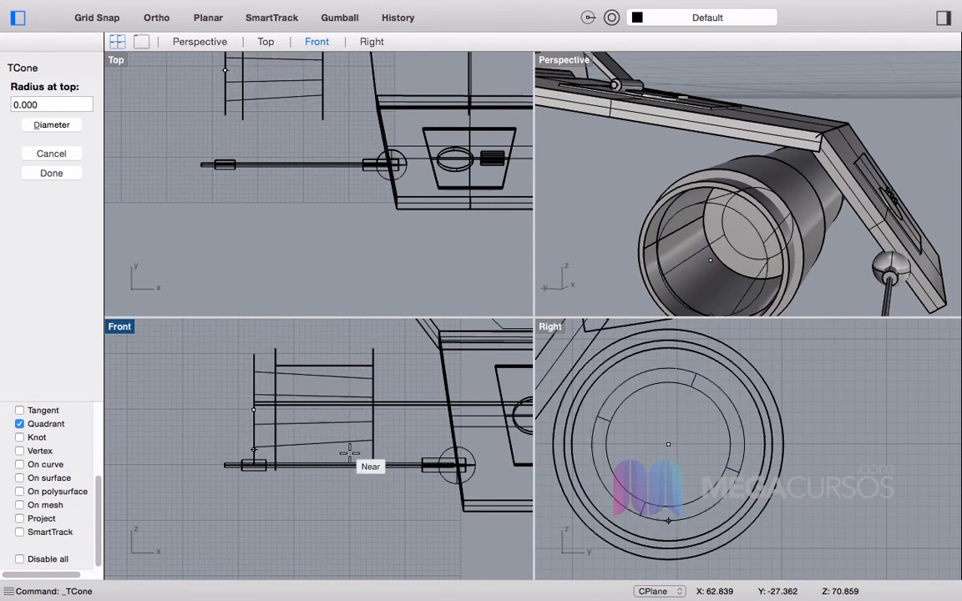
pyautogui.click(291, 428)
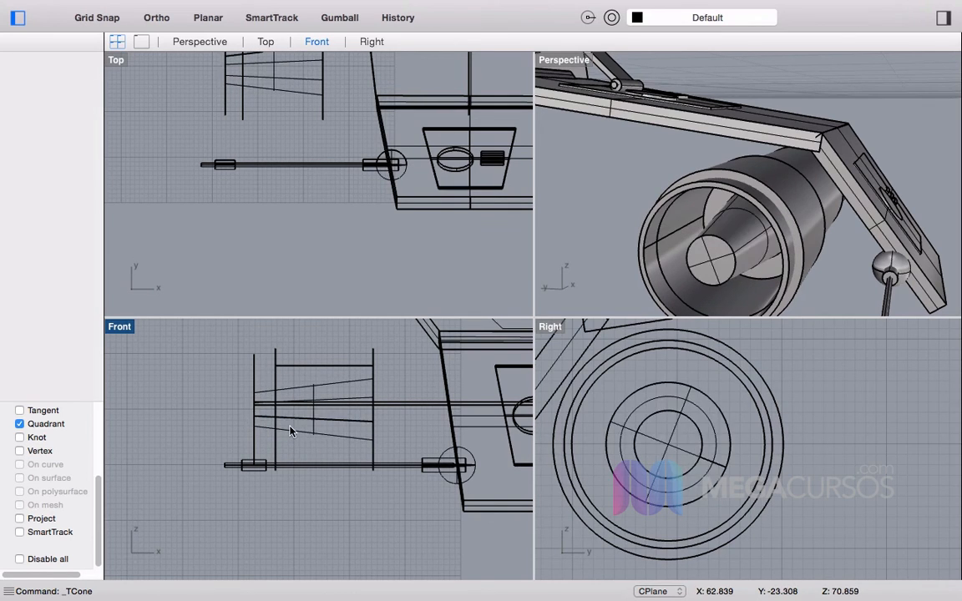
# Step: Shorten the truncated cone along the engine's axis with Scale1D in the front view, using its wide end as origin and Ortho on
pyautogui.click(342, 433)
pyautogui.write('Scale')
pyautogui.press('Down')
pyautogui.press('Return')
pyautogui.click(381, 422)
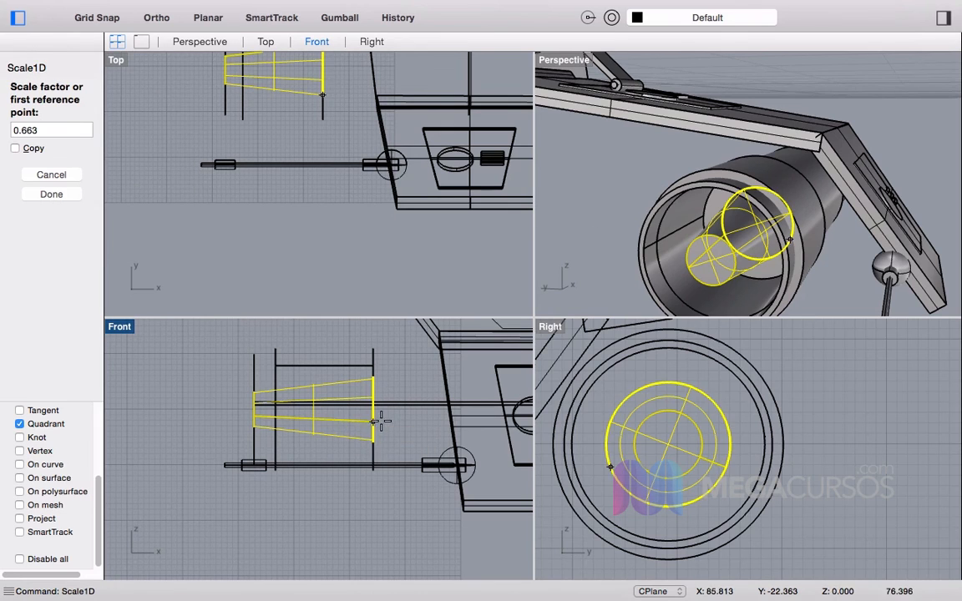
pyautogui.press('F8')
pyautogui.click(152, 422)
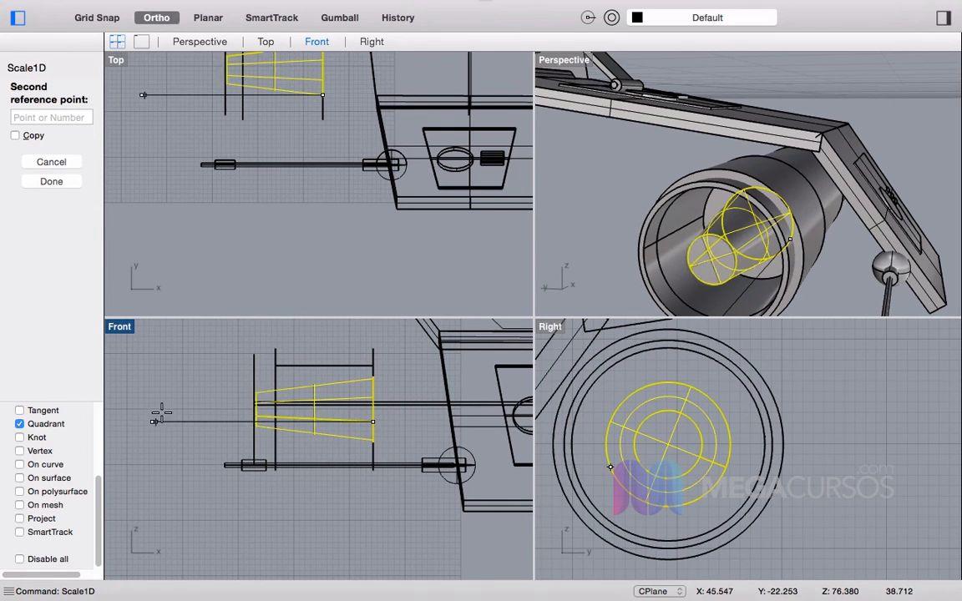
pyautogui.click(212, 418)
pyautogui.click(619, 156)
# Step: Move the truncated cone forward in the front view until its narrow end sits just behind the engine's front rim
pyautogui.scroll(-5, 651, 180)
pyautogui.moveTo(709, 204)
pyautogui.mouseDown(button='right')
pyautogui.moveTo(655, 218)
pyautogui.moveTo(710, 227)
pyautogui.moveTo(687, 213)
pyautogui.moveTo(710, 188)
pyautogui.mouseUp(button='right')
pyautogui.scroll(4, 661, 235)
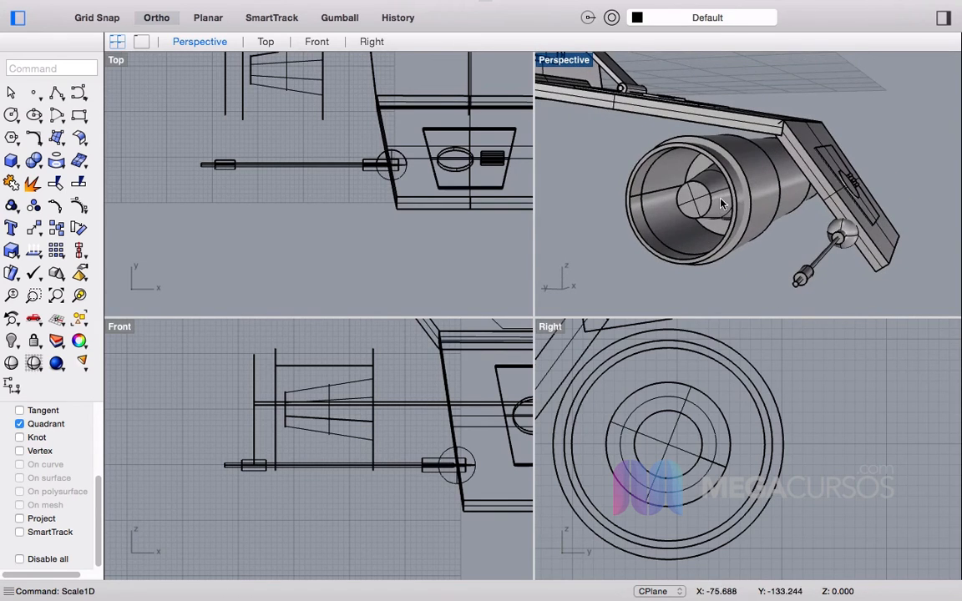
pyautogui.click(713, 186)
pyautogui.scroll(3, 353, 394)
pyautogui.moveTo(350, 381); pyautogui.dragTo(297, 386)
pyautogui.click(579, 221)
pyautogui.moveTo(723, 233); pyautogui.dragTo(639, 244, button='right')
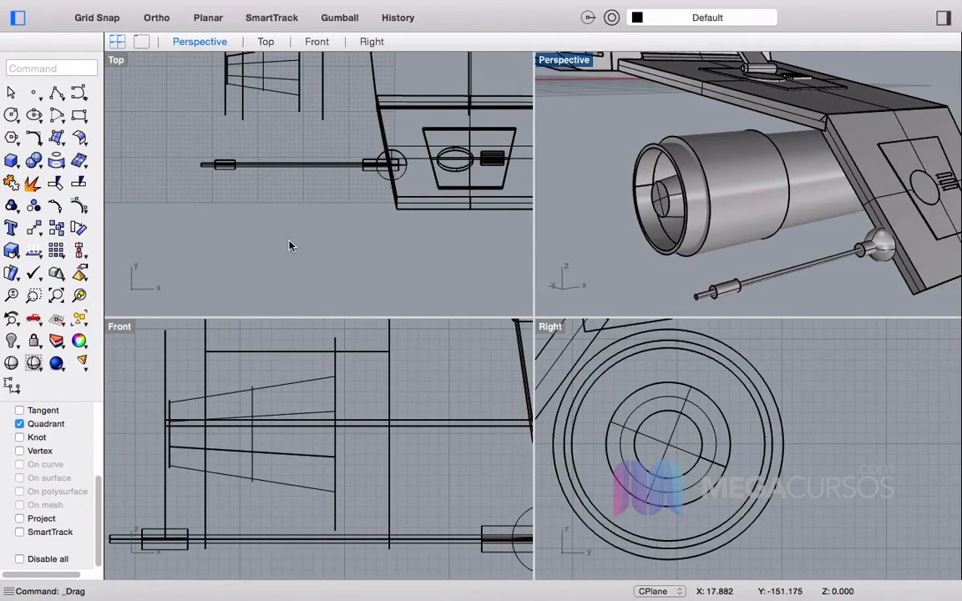
# Step: Draw a thin box along the engine's front section in the front view, about 14 long, 1.6 tall and 2.6 deep, with object snaps disabled
pyautogui.click(10, 163)
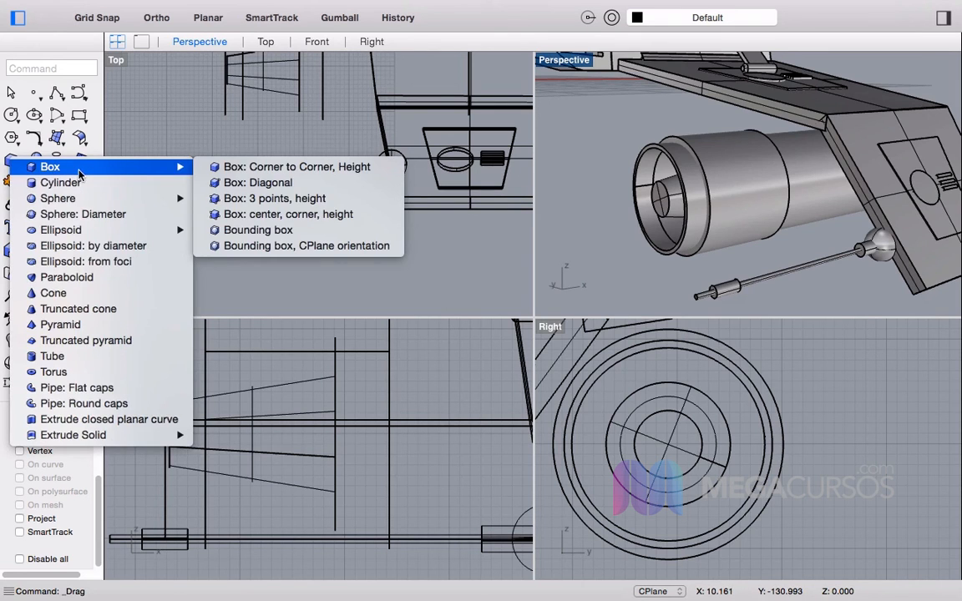
pyautogui.click(691, 156)
pyautogui.click(10, 161)
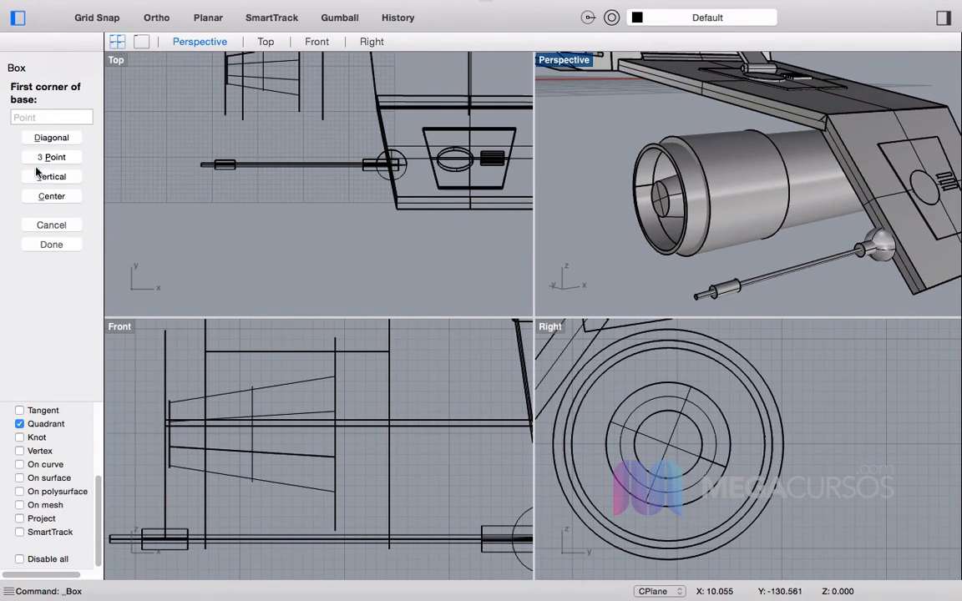
pyautogui.scroll(-8, 355, 422)
pyautogui.scroll(12, 297, 425)
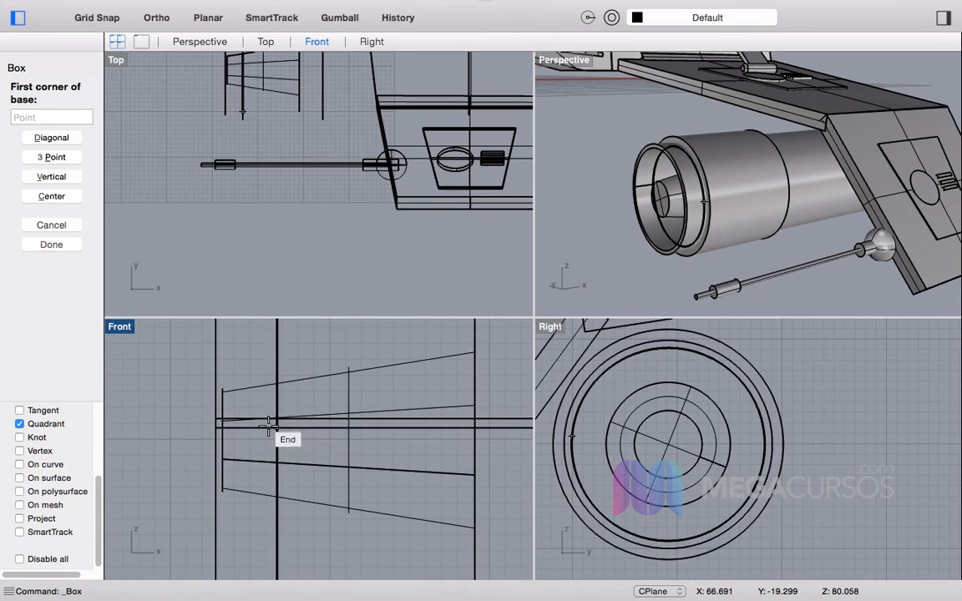
pyautogui.click(39, 560)
pyautogui.moveTo(278, 418); pyautogui.dragTo(248, 399, button='right')
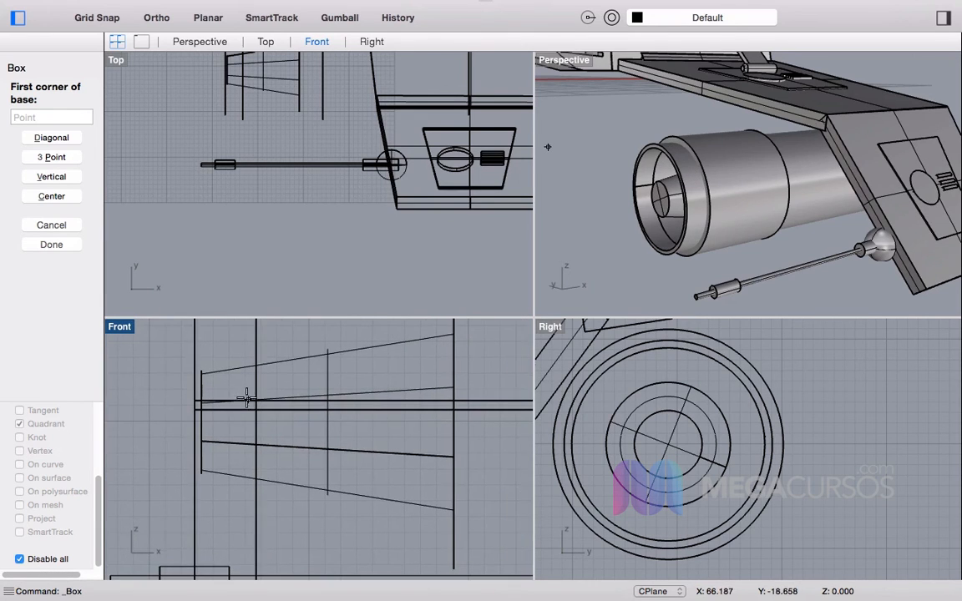
pyautogui.click(239, 399)
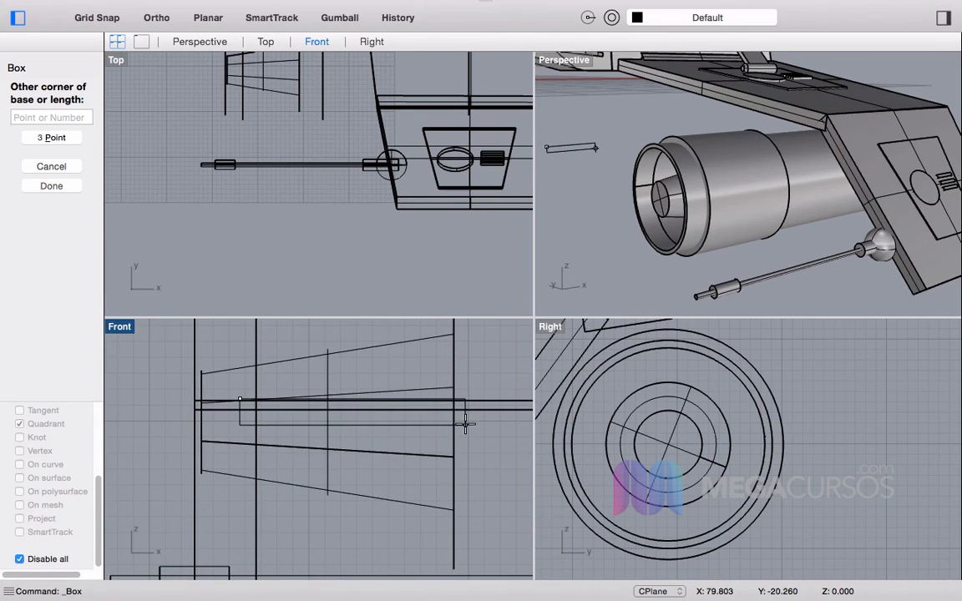
pyautogui.click(466, 425)
pyautogui.scroll(-11, 746, 419)
pyautogui.moveTo(864, 434); pyautogui.dragTo(743, 431, button='right')
pyautogui.scroll(5, 781, 427)
pyautogui.click(760, 411)
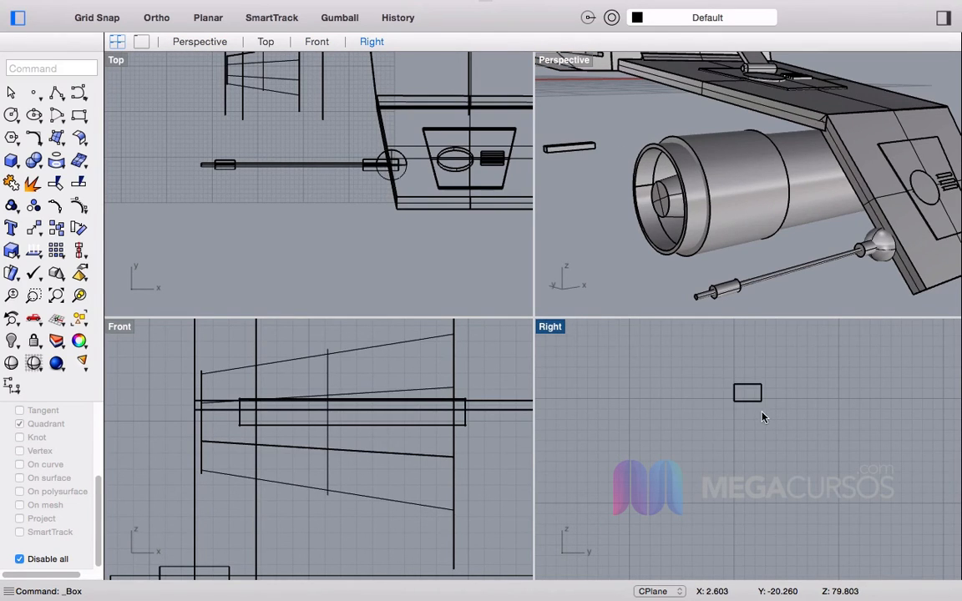
# Step: Move the thin box sideways in the right view onto the inboard side of the engine's ring
pyautogui.scroll(-5, 763, 391)
pyautogui.keyDown('shift'); pyautogui.moveTo(763, 391); pyautogui.dragTo(583, 388); pyautogui.keyUp('shift')
pyautogui.scroll(8, 604, 387)
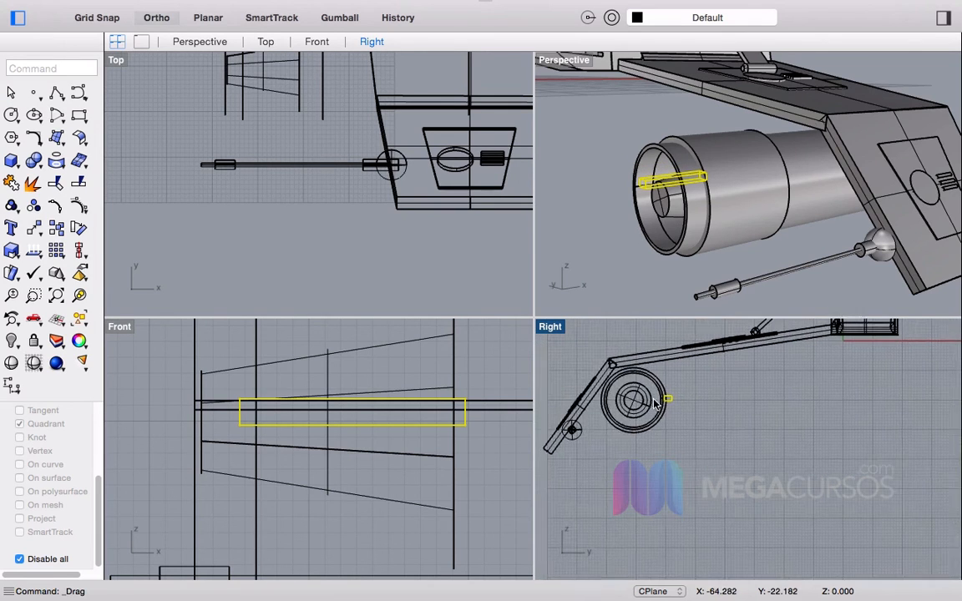
pyautogui.keyDown('shift'); pyautogui.moveTo(749, 420); pyautogui.dragTo(741, 417); pyautogui.keyUp('shift')
# Step: Copy the thin box horizontally to the opposite side of the engine's ring in the right view
pyautogui.scroll(-9, 741, 418)
pyautogui.scroll(8, 603, 418)
pyautogui.moveTo(791, 412); pyautogui.dragTo(734, 423, button='right')
pyautogui.keyDown('shift'); pyautogui.moveTo(856, 414); pyautogui.dragTo(668, 420); pyautogui.keyUp('shift')
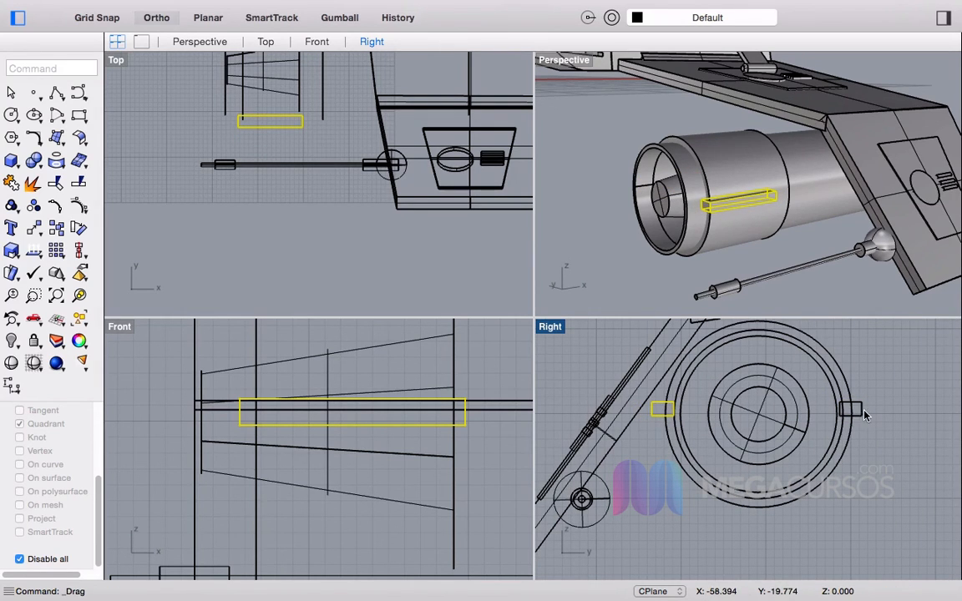
# Step: Rotate copies of both side boxes 90 degrees about the engine's centre, placing one above and one below the ring
pyautogui.keyDown('shift'); pyautogui.click(866, 416); pyautogui.keyUp('shift')
pyautogui.write('rotate')
pyautogui.press('Return')
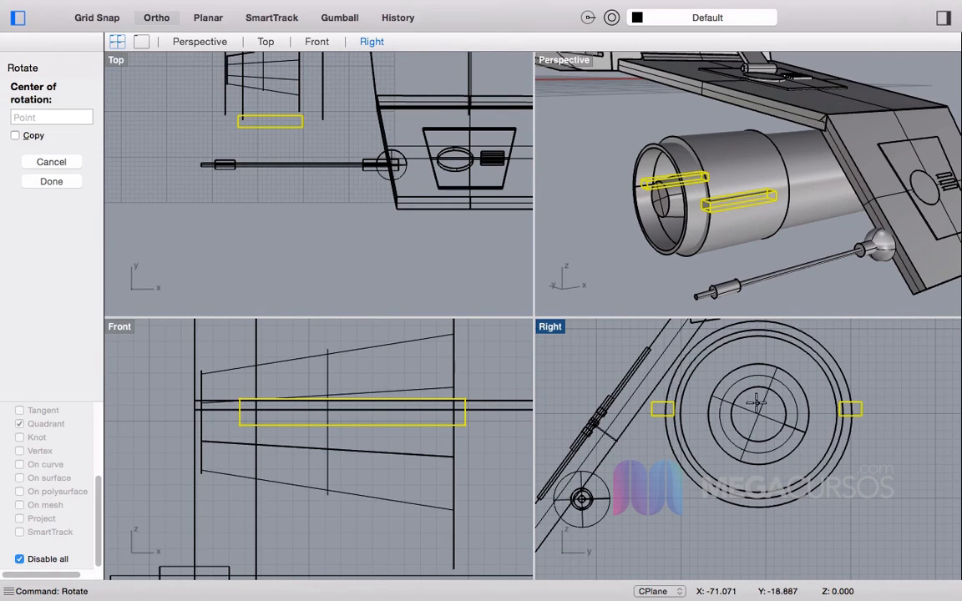
pyautogui.click(31, 556)
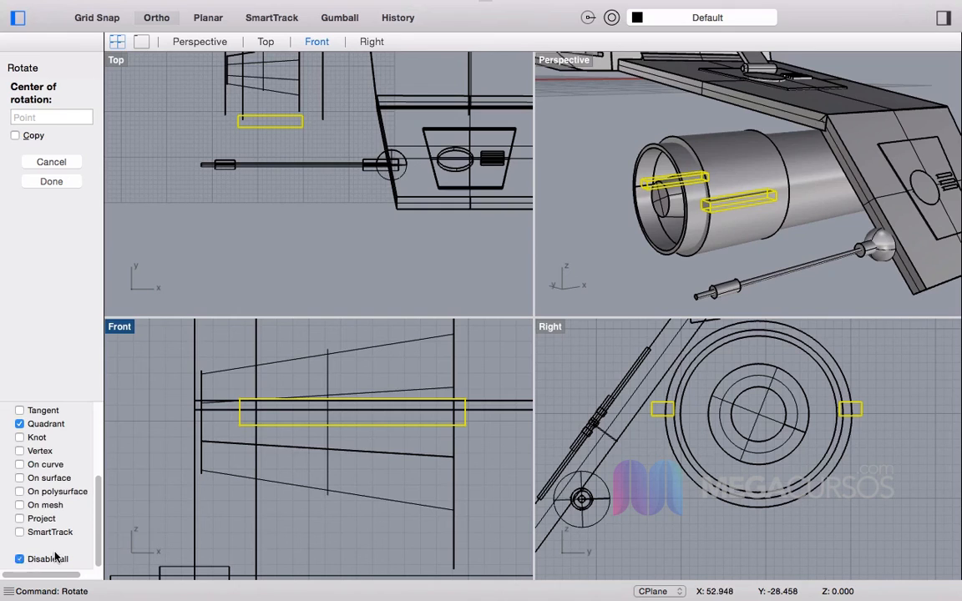
pyautogui.click(805, 475)
pyautogui.keyDown('shift'); pyautogui.click(907, 403); pyautogui.keyUp('shift')
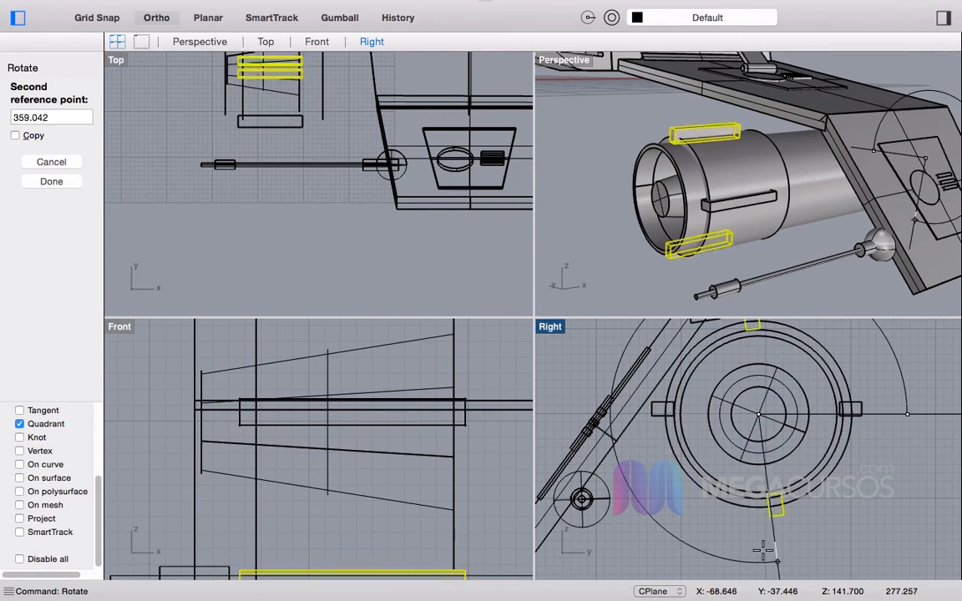
pyautogui.click(754, 551)
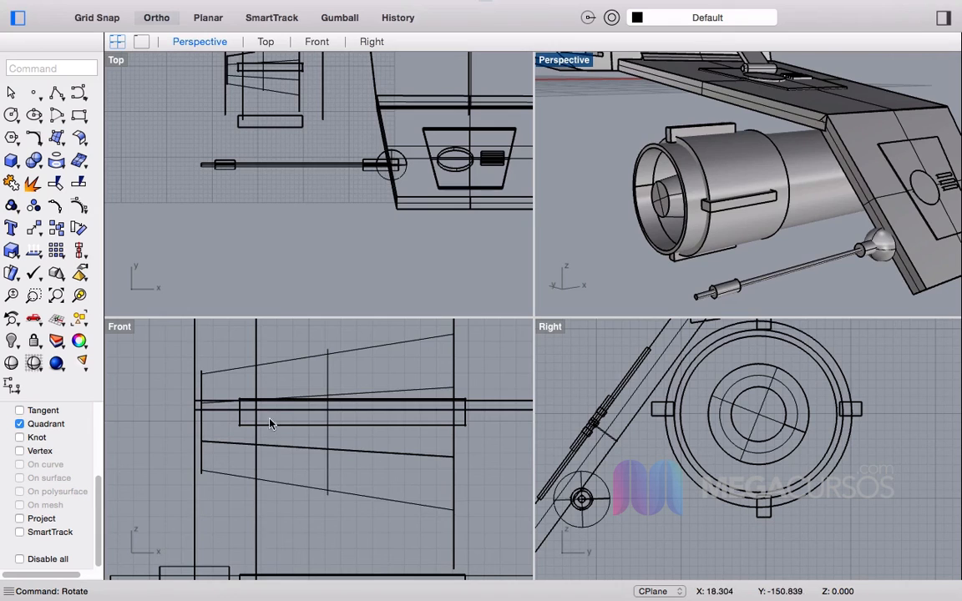
# Step: Disable object snaps and move both side boxes slightly inward in the right view so they sit deeper in the engine's ring
pyautogui.click(19, 559)
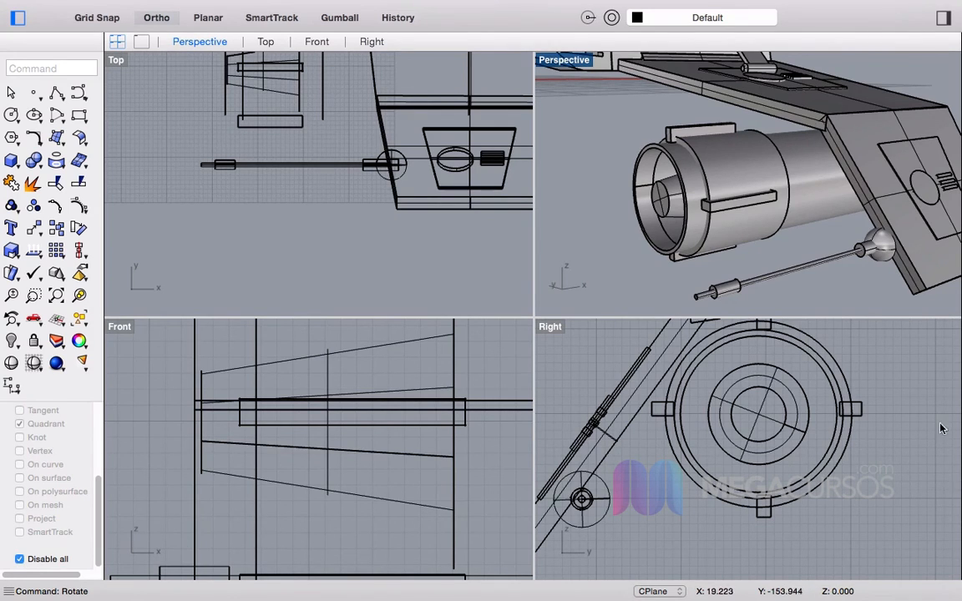
pyautogui.click(855, 414)
pyautogui.scroll(5, 835, 422)
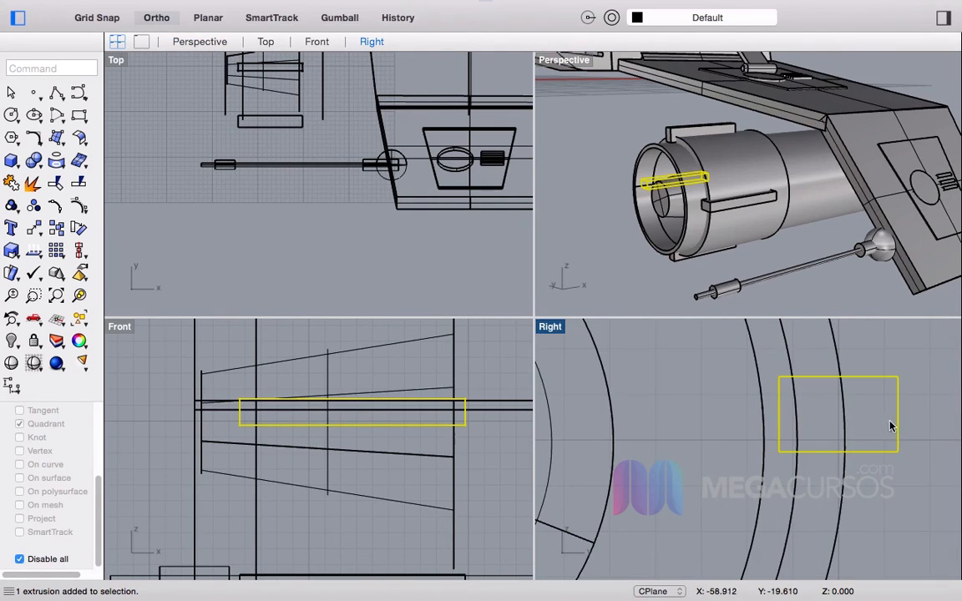
pyautogui.moveTo(891, 426); pyautogui.dragTo(865, 426)
pyautogui.scroll(-4, 653, 429)
pyautogui.scroll(3, 653, 430)
pyautogui.moveTo(627, 426); pyautogui.dragTo(650, 393)
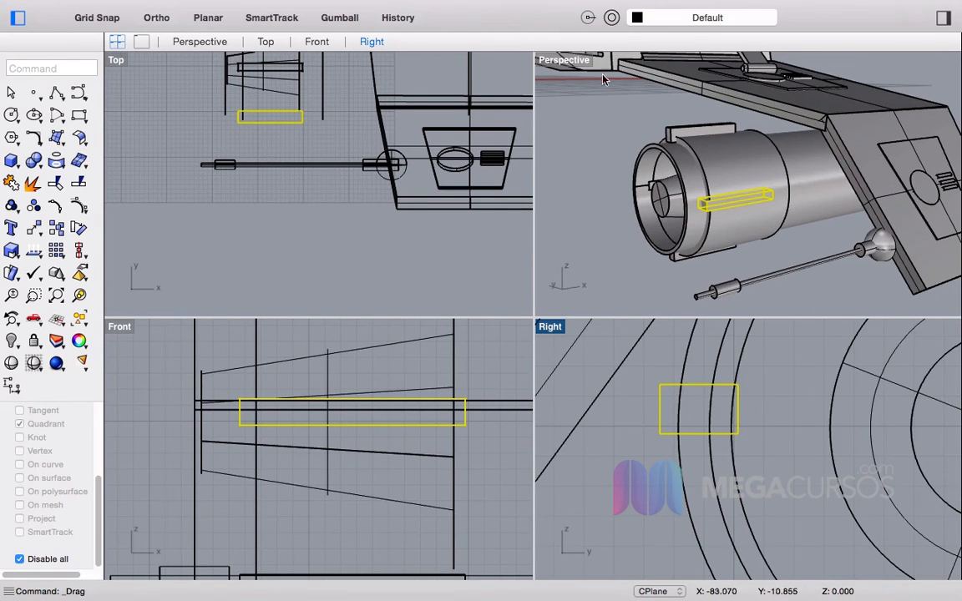
# Step: Move the box above the engine's ring down in the right view so it sinks into the ring
pyautogui.scroll(5, 660, 134)
pyautogui.click(679, 152)
pyautogui.scroll(-8, 700, 399)
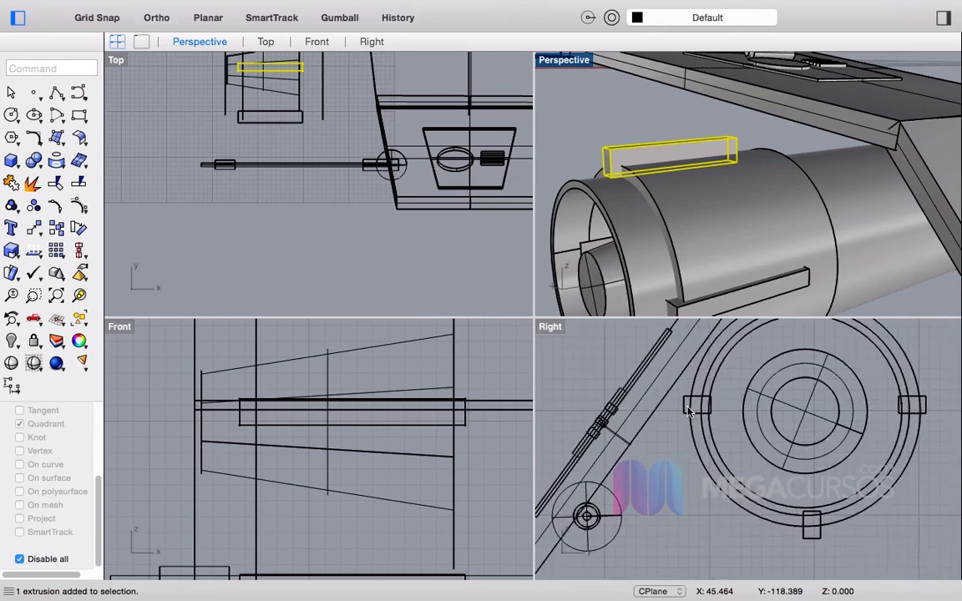
pyautogui.moveTo(765, 359); pyautogui.dragTo(741, 456, button='right')
pyautogui.scroll(5, 769, 383)
pyautogui.moveTo(756, 379); pyautogui.dragTo(755, 386)
pyautogui.scroll(-5, 755, 386)
pyautogui.scroll(10, 774, 522)
pyautogui.moveTo(699, 355); pyautogui.dragTo(678, 408, button='right')
pyautogui.scroll(4, 639, 388)
pyautogui.scroll(-2, 760, 455)
pyautogui.scroll(-5, 755, 443)
pyautogui.scroll(5, 737, 387)
pyautogui.moveTo(733, 376); pyautogui.dragTo(745, 393)
pyautogui.click(832, 392)
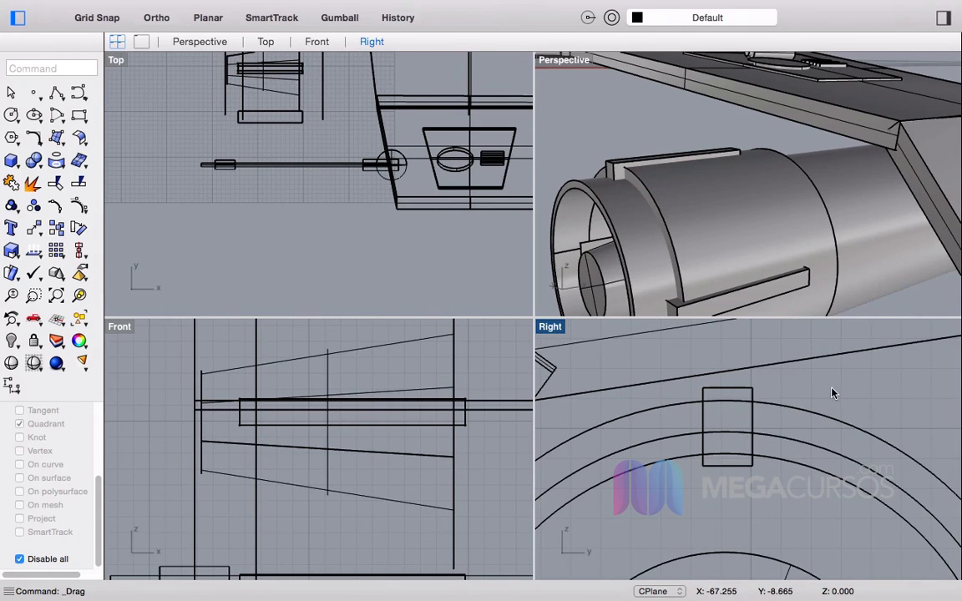
# Step: Move the box below the engine's ring slightly up and sideways in the right view, centring it on the ring
pyautogui.moveTo(774, 219); pyautogui.dragTo(771, 285, button='right')
pyautogui.scroll(-8, 839, 201)
pyautogui.scroll(-5, 744, 482)
pyautogui.scroll(5, 644, 489)
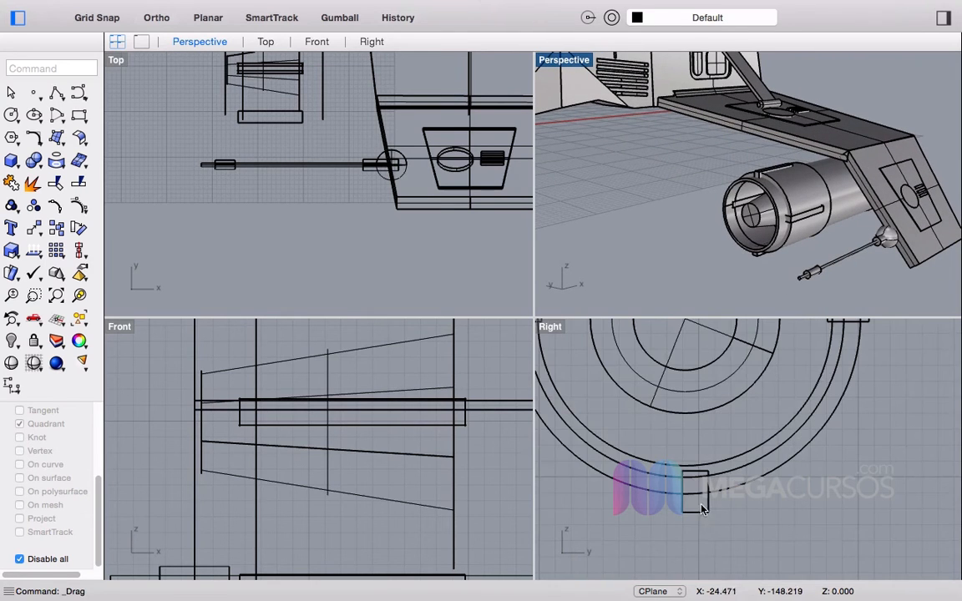
pyautogui.click(700, 508)
pyautogui.moveTo(704, 513); pyautogui.dragTo(699, 504)
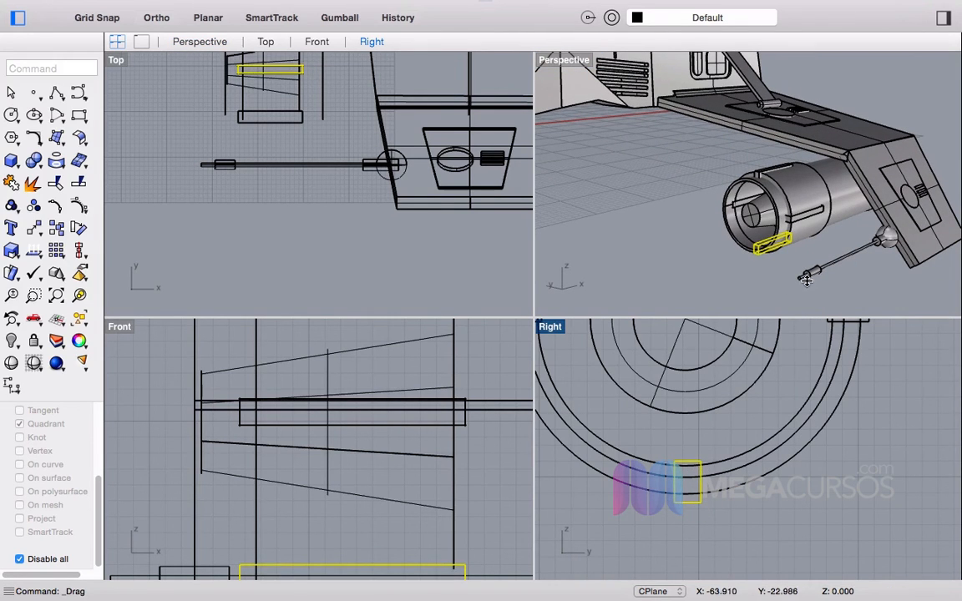
pyautogui.click(651, 257)
# Step: Scale the lower box to roughly half its height with Scale1D and move it up slightly against the ring
pyautogui.moveTo(770, 244); pyautogui.dragTo(802, 253, button='right')
pyautogui.scroll(5, 803, 254)
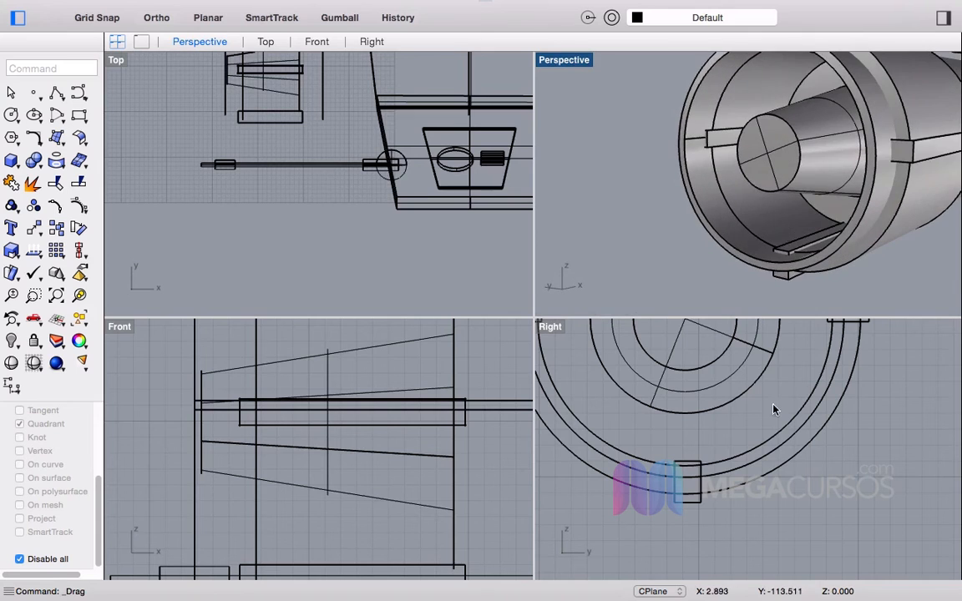
pyautogui.click(690, 507)
pyautogui.write('s')
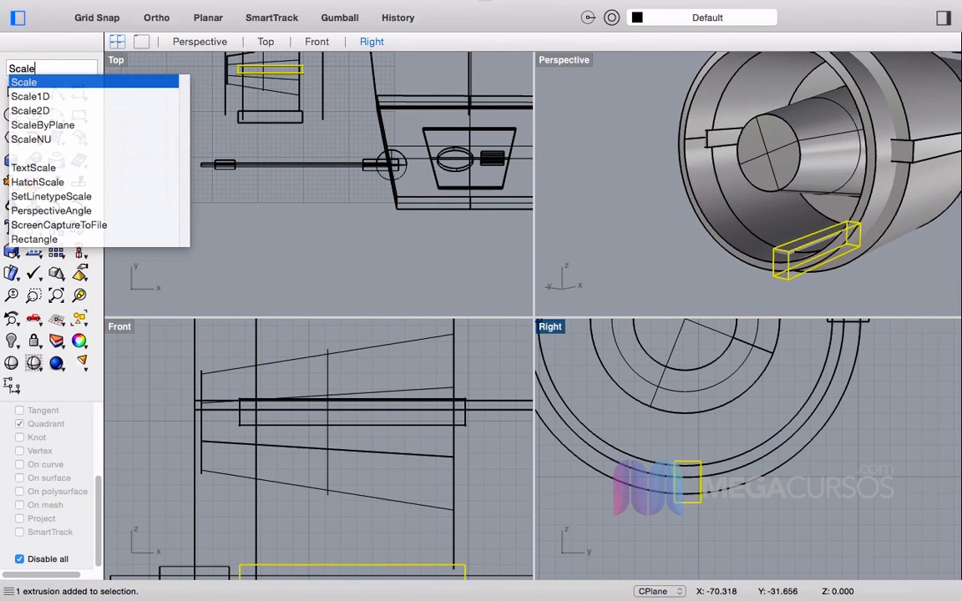
pyautogui.press('Down')
pyautogui.press('Return')
pyautogui.click(701, 509)
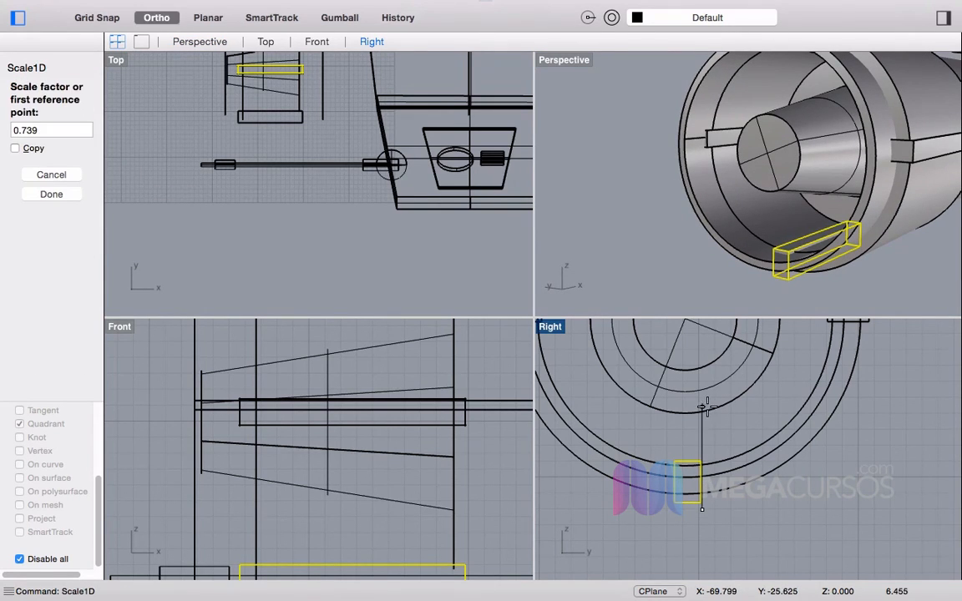
pyautogui.keyDown('shift'); pyautogui.click(701, 404); pyautogui.keyUp('shift')
pyautogui.keyDown('shift'); pyautogui.click(702, 452); pyautogui.keyUp('shift')
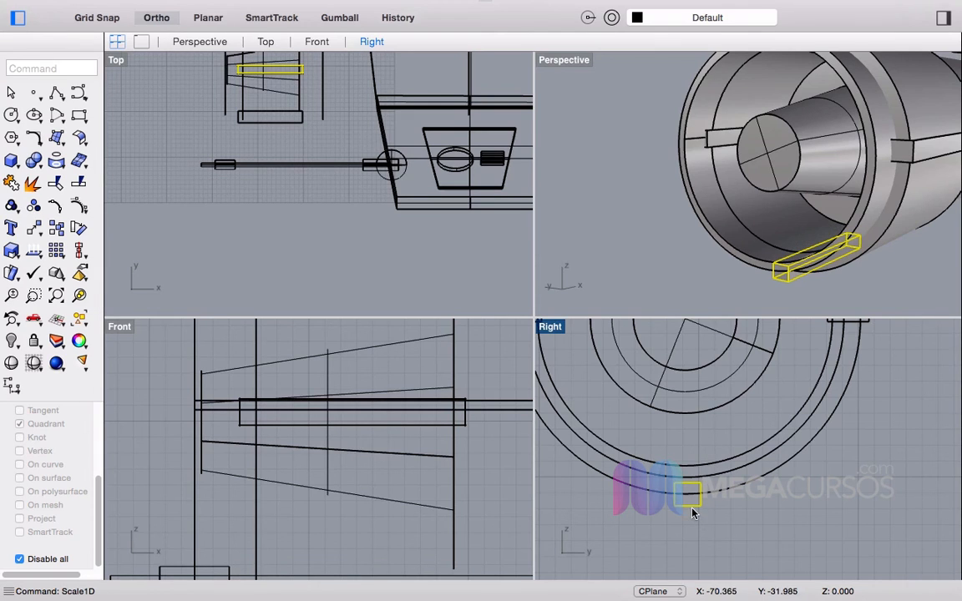
pyautogui.scroll(3, 693, 514)
pyautogui.moveTo(691, 519); pyautogui.dragTo(690, 509)
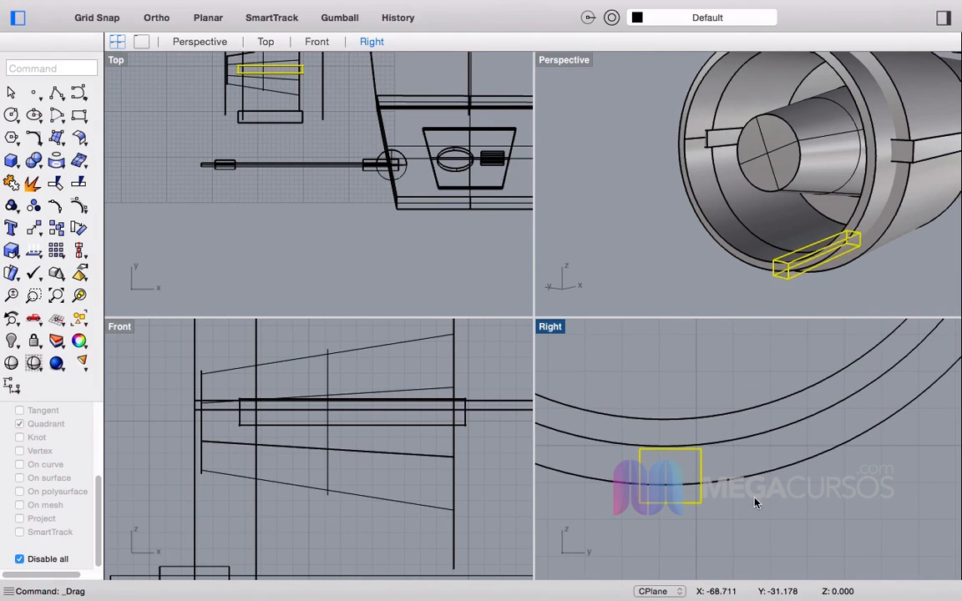
pyautogui.press('Escape')
# Step: Scale the inboard side box to roughly half its width with Scale1D and move it inward into the ring
pyautogui.click(726, 135)
pyautogui.scroll(-5, 759, 501)
pyautogui.click(838, 401)
pyautogui.scroll(5, 839, 401)
pyautogui.click(802, 414)
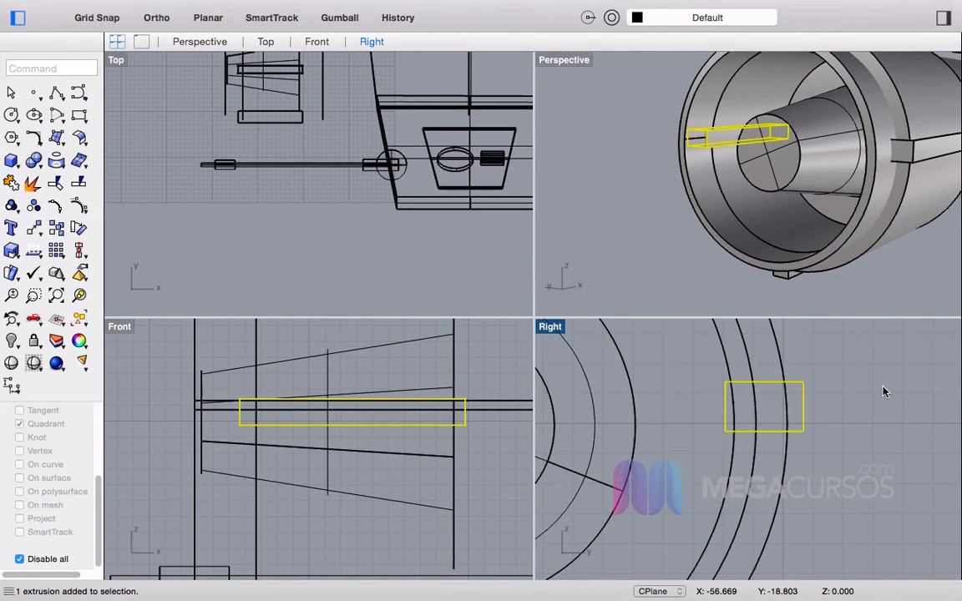
pyautogui.rightClick(884, 391)
pyautogui.click(802, 430)
pyautogui.keyDown('shift'); pyautogui.click(642, 430); pyautogui.keyUp('shift')
pyautogui.click(723, 431)
pyautogui.click(904, 401)
pyautogui.moveTo(639, 187); pyautogui.dragTo(655, 213, button='right')
pyautogui.scroll(6, 859, 409)
pyautogui.moveTo(758, 408); pyautogui.dragTo(736, 409)
pyautogui.scroll(-5, 798, 451)
# Step: Scale the outboard side box horizontally to roughly half its width with Scale1D and shift it inward into the ring
pyautogui.scroll(6, 711, 439)
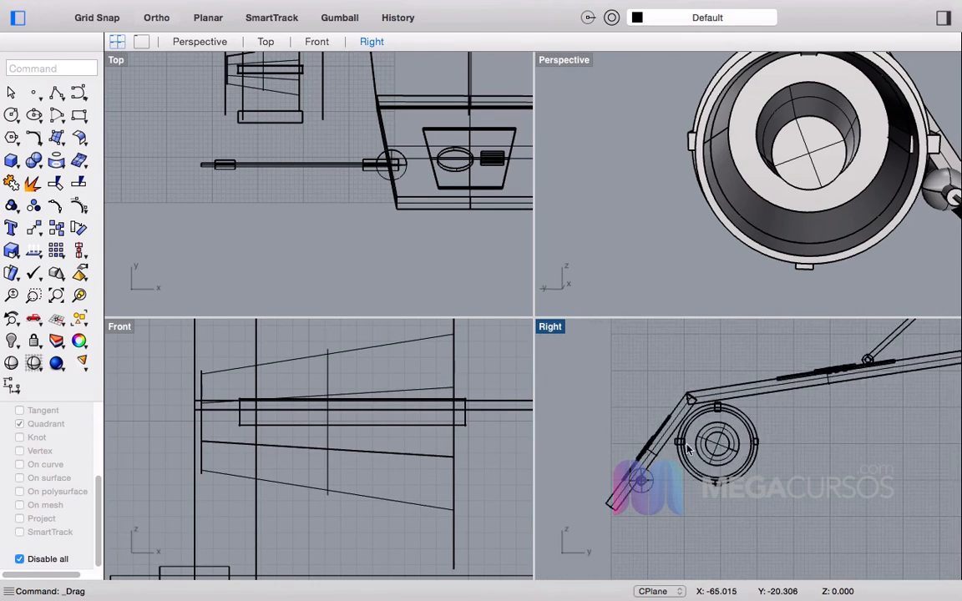
pyautogui.click(709, 439)
pyautogui.rightClick(710, 441)
pyautogui.click(707, 442)
pyautogui.keyDown('shift'); pyautogui.click(837, 433); pyautogui.keyUp('shift')
pyautogui.click(746, 447)
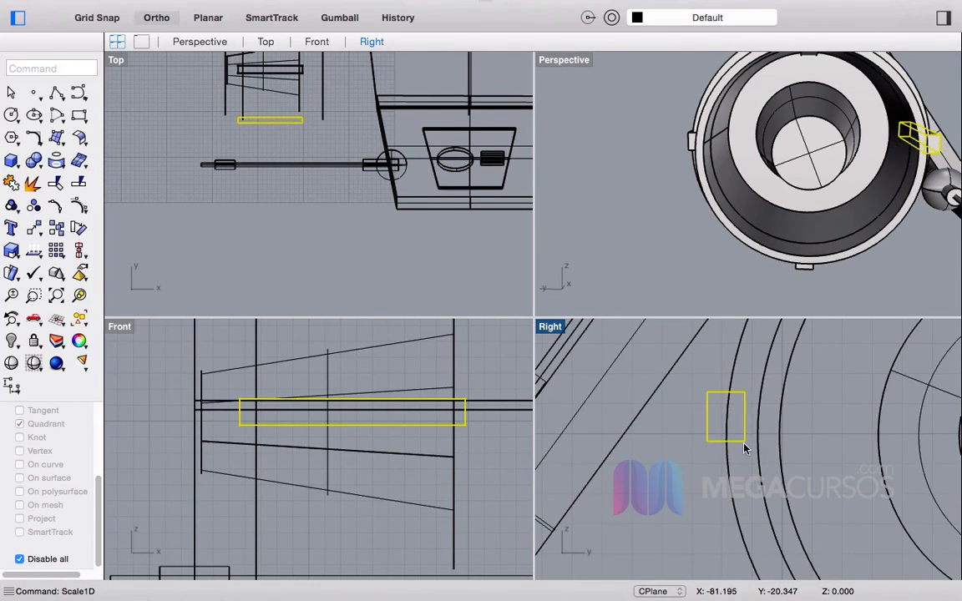
pyautogui.keyDown('shift'); pyautogui.moveTo(744, 443); pyautogui.dragTo(761, 441); pyautogui.keyUp('shift')
pyautogui.click(850, 442)
# Step: Scale the upper box to roughly half its height with Scale1D and adjust its position on top of the ring
pyautogui.moveTo(828, 146); pyautogui.dragTo(817, 126, button='right')
pyautogui.click(799, 124)
pyautogui.scroll(-10, 651, 434)
pyautogui.scroll(-5, 651, 434)
pyautogui.scroll(15, 730, 402)
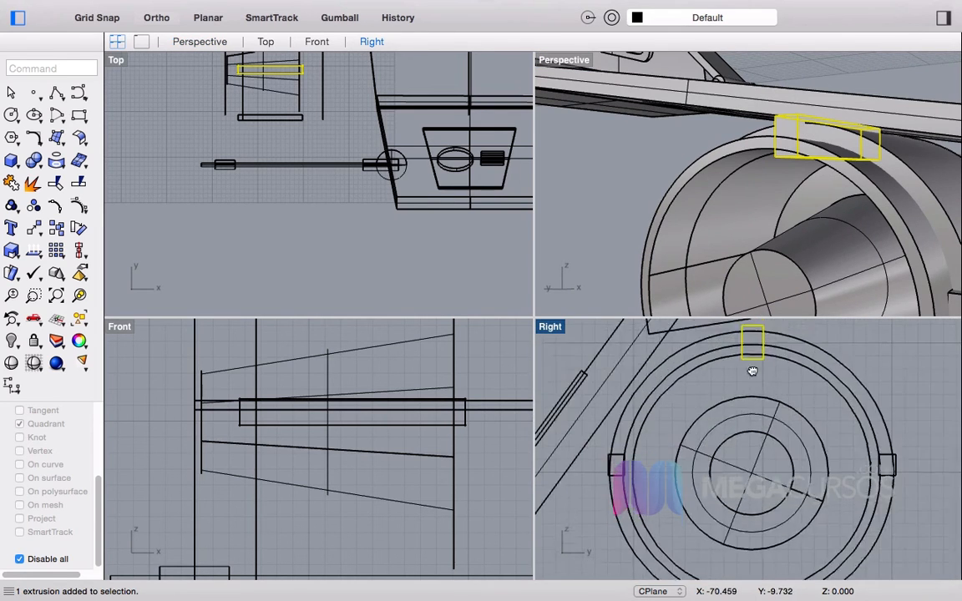
pyautogui.rightClick(730, 397)
pyautogui.click(736, 427)
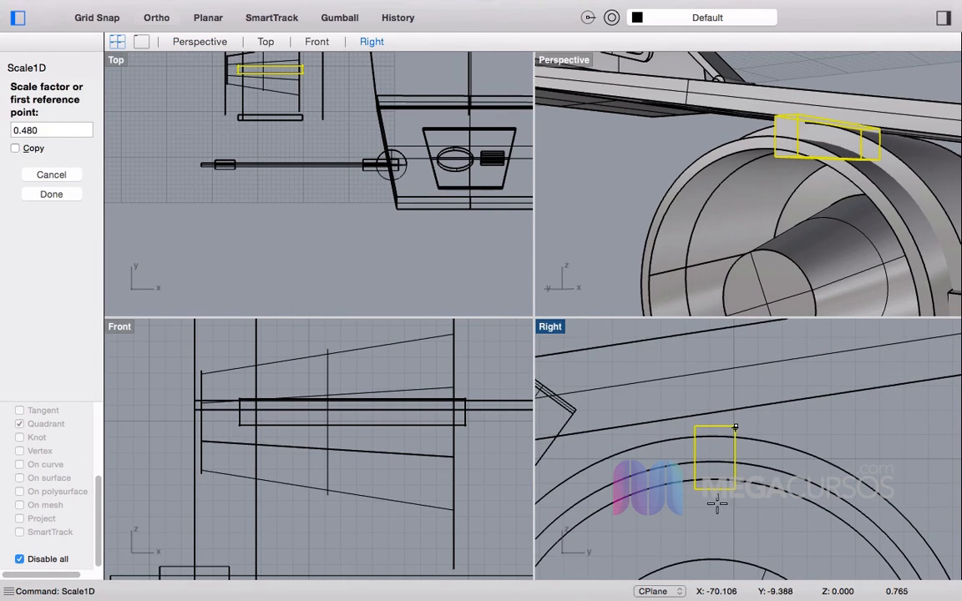
pyautogui.click(759, 545)
pyautogui.click(753, 494)
pyautogui.scroll(10, 730, 426)
pyautogui.moveTo(730, 418); pyautogui.dragTo(723, 421)
pyautogui.press('Escape')
# Step: Select the whole wing assembly with engine, gun and strut, adding the strut's upper pin and the wing-root hinge piece
pyautogui.scroll(-4, 710, 411)
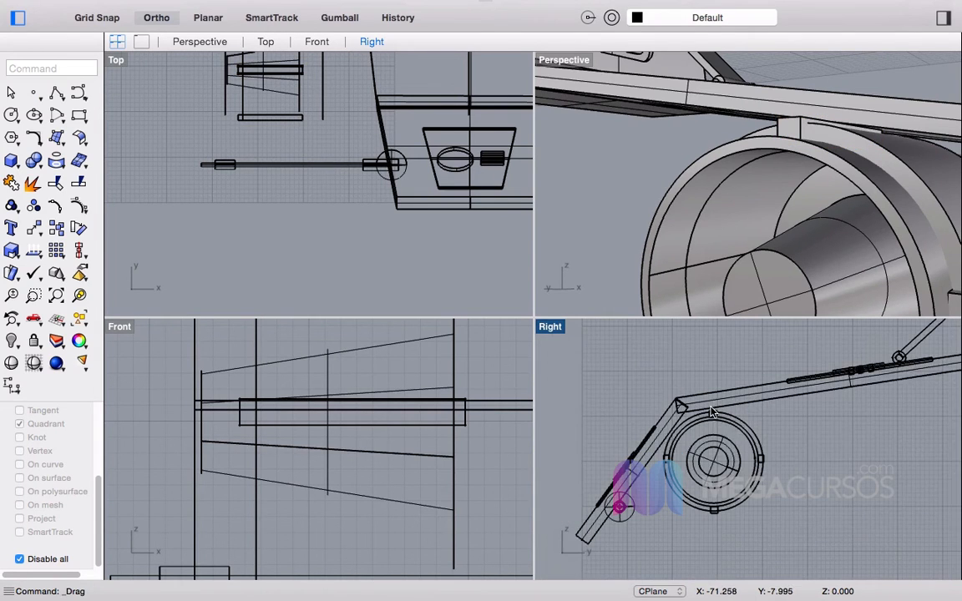
pyautogui.scroll(-5, 753, 213)
pyautogui.moveTo(752, 213); pyautogui.dragTo(892, 298, button='right')
pyautogui.scroll(-10, 823, 224)
pyautogui.scroll(10, 820, 217)
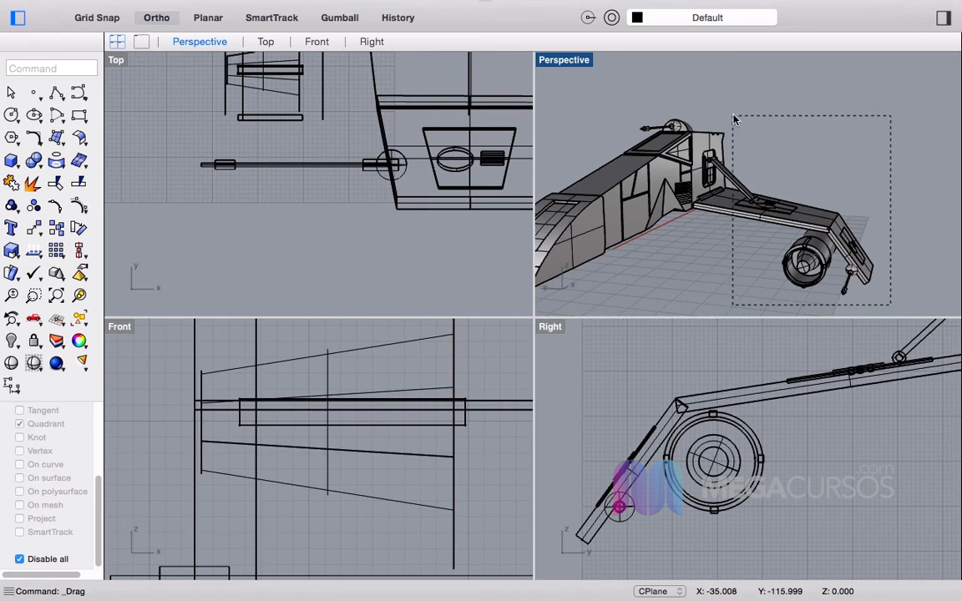
pyautogui.moveTo(731, 121); pyautogui.dragTo(731, 120)
pyautogui.scroll(10, 705, 216)
pyautogui.keyDown('shift'); pyautogui.click(706, 212); pyautogui.keyUp('shift')
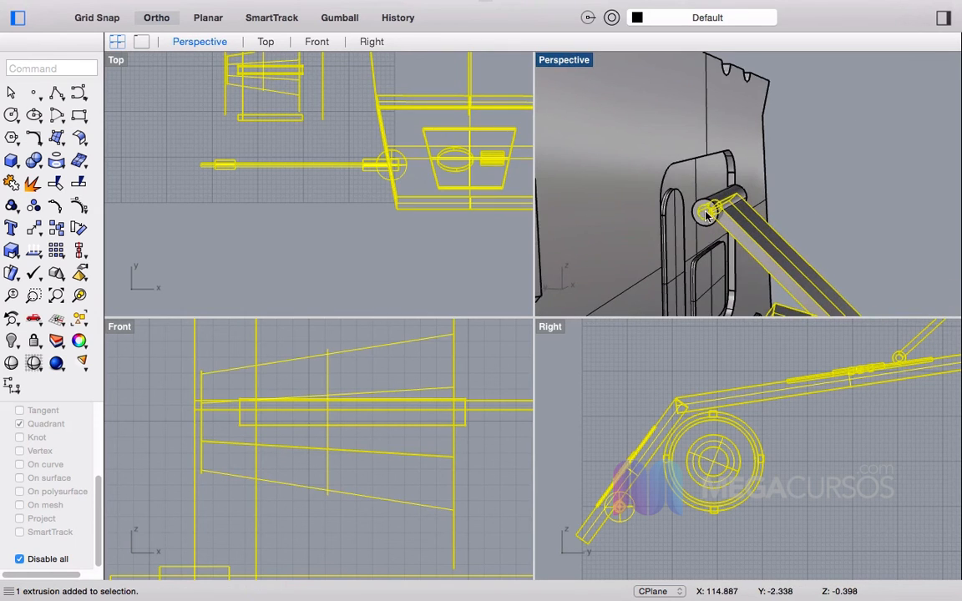
pyautogui.scroll(-8, 711, 200)
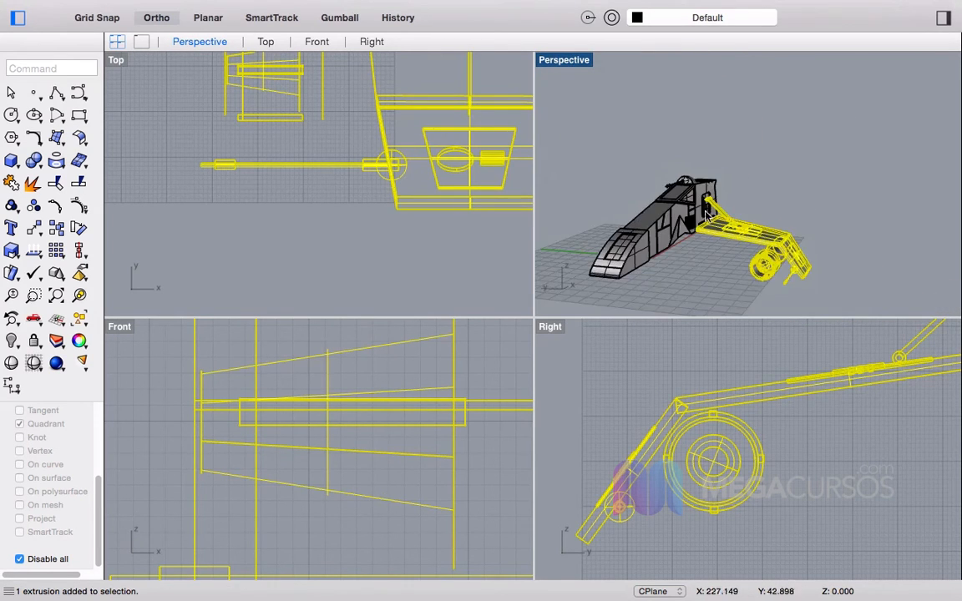
pyautogui.scroll(10, 706, 223)
pyautogui.keyDown('shift'); pyautogui.click(685, 215); pyautogui.keyUp('shift')
pyautogui.scroll(-8, 686, 217)
pyautogui.scroll(8, 733, 230)
pyautogui.scroll(-8, 653, 219)
pyautogui.moveTo(658, 216); pyautogui.dragTo(608, 244, button='right')
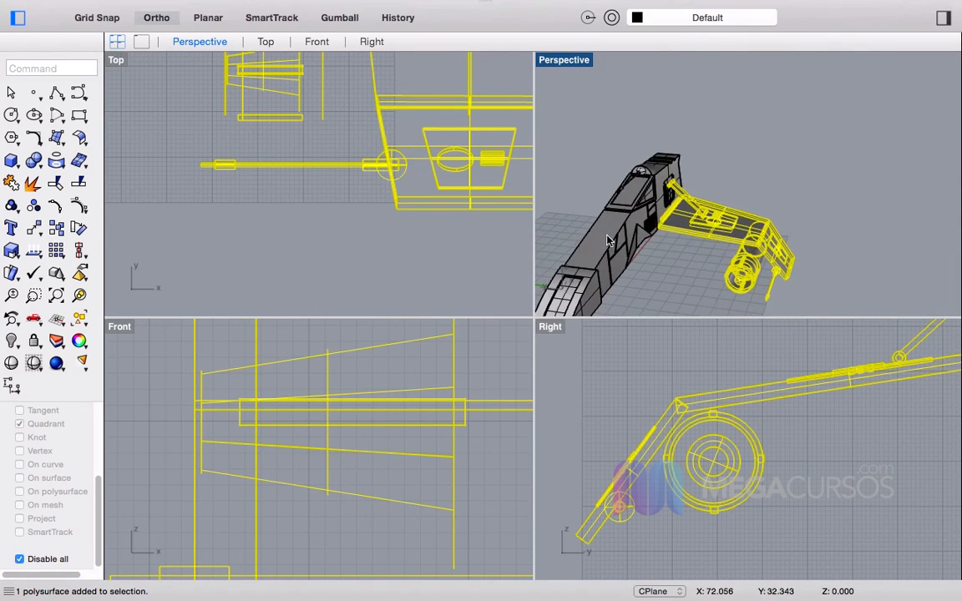
# Step: Enable object snaps and try to mirror the wing assembly in the top view about the fuselage's wing-side edge
pyautogui.scroll(-8, 313, 209)
pyautogui.moveTo(312, 194); pyautogui.dragTo(305, 274, button='right')
pyautogui.write('C')
pyautogui.scroll(-4, 361, 183)
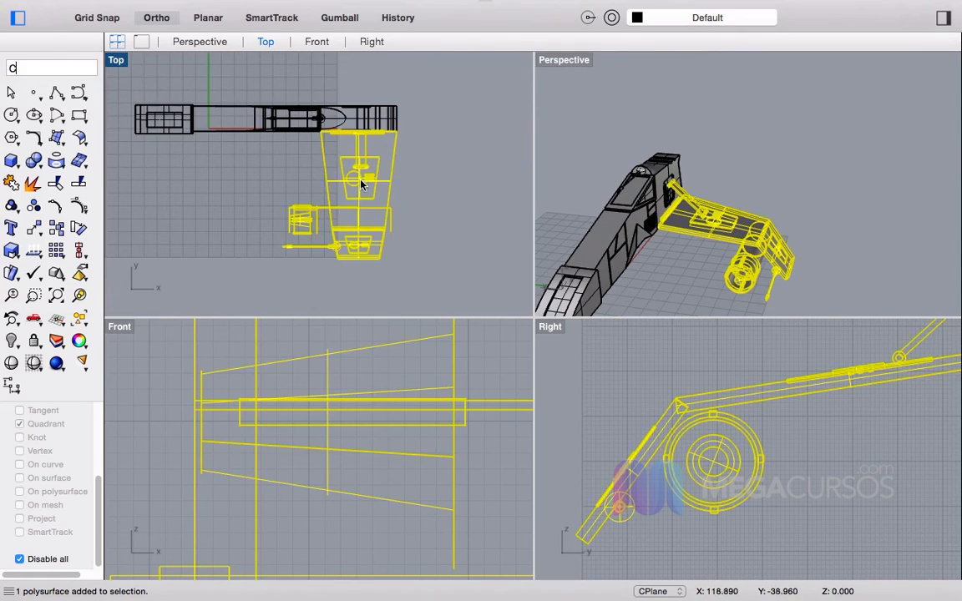
pyautogui.moveTo(365, 98); pyautogui.dragTo(339, 203, button='right')
pyautogui.scroll(-2, 348, 244)
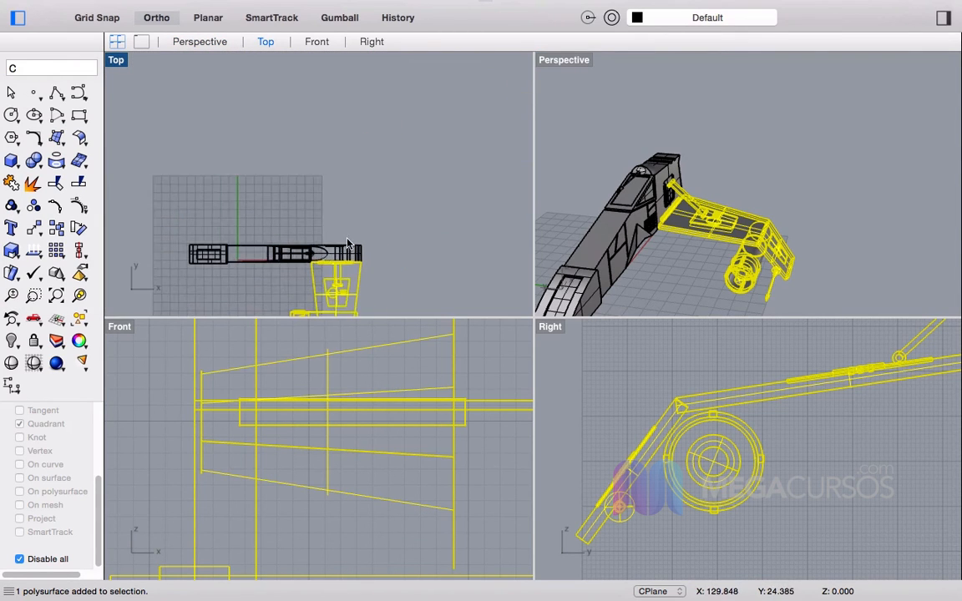
pyautogui.scroll(5, 340, 283)
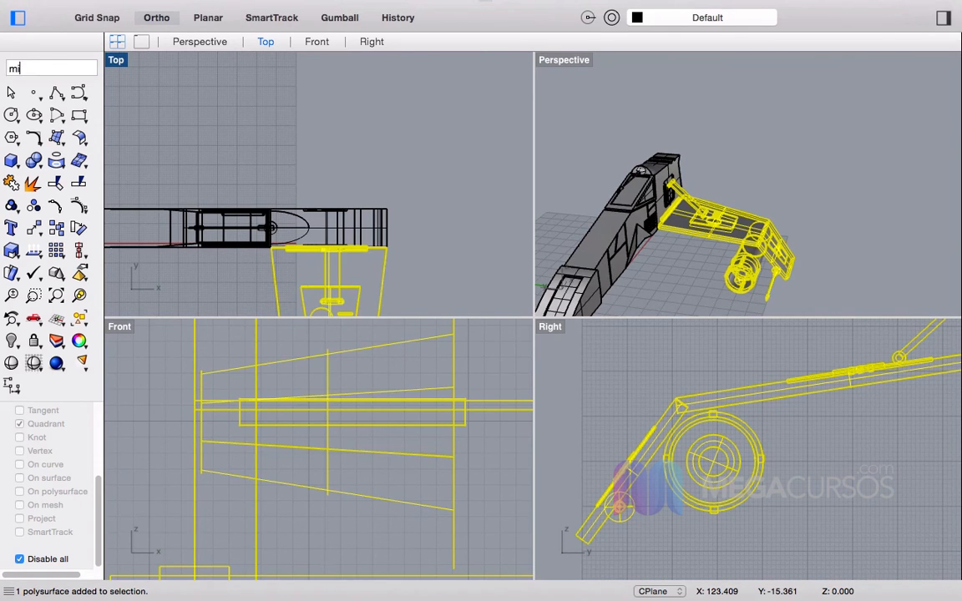
pyautogui.write('Mirror')
pyautogui.press('Return')
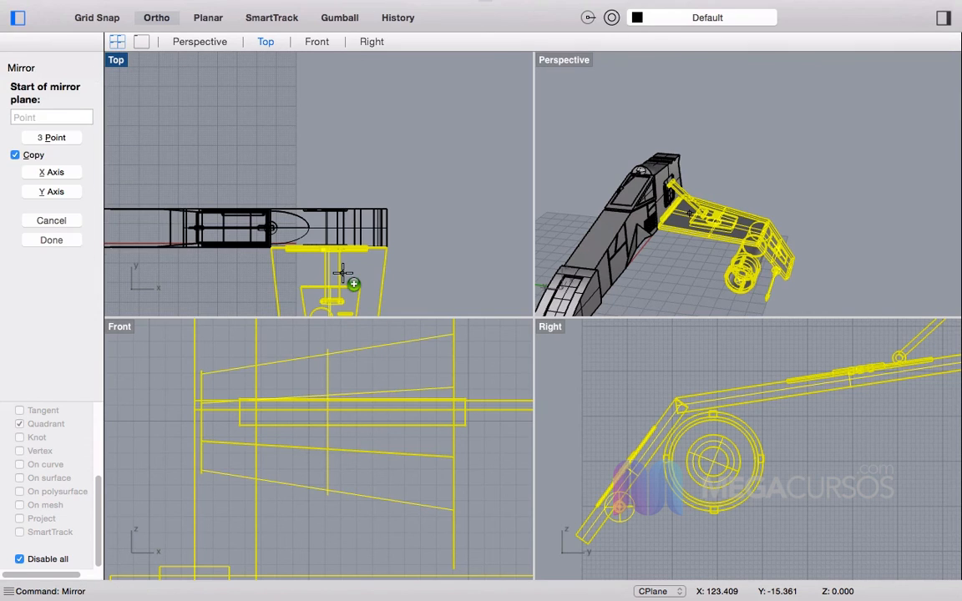
pyautogui.click(18, 560)
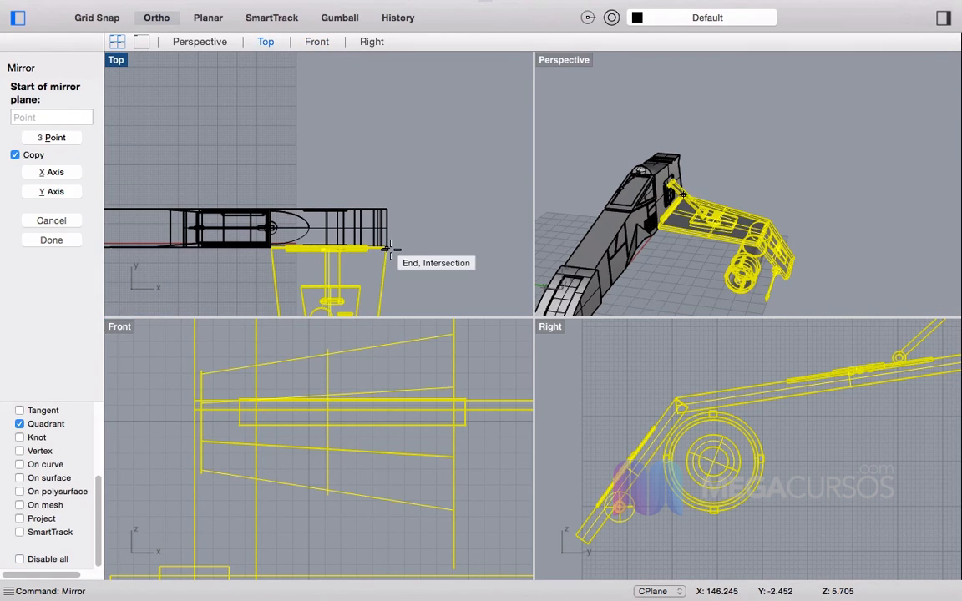
pyautogui.scroll(6, 269, 252)
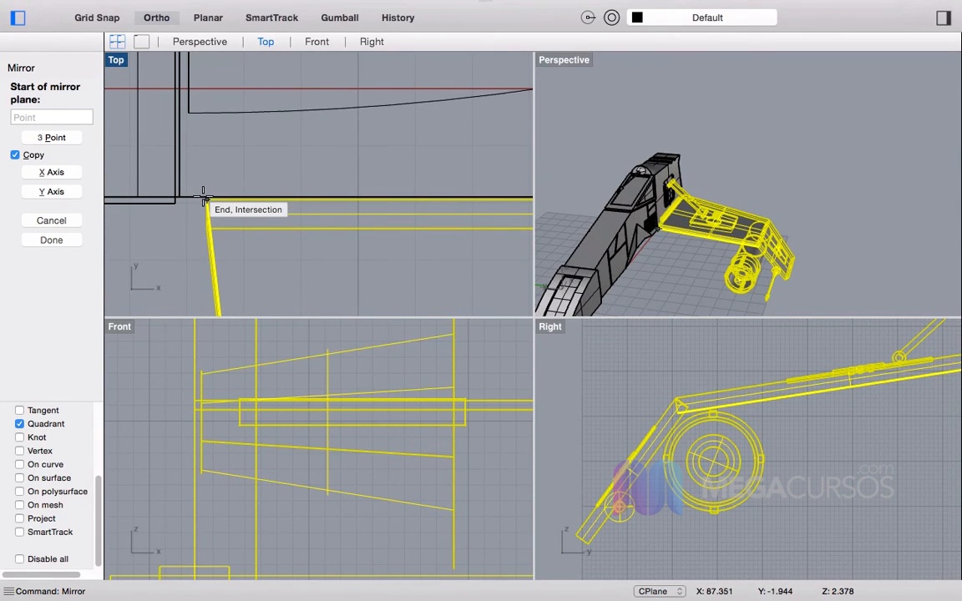
pyautogui.click(201, 198)
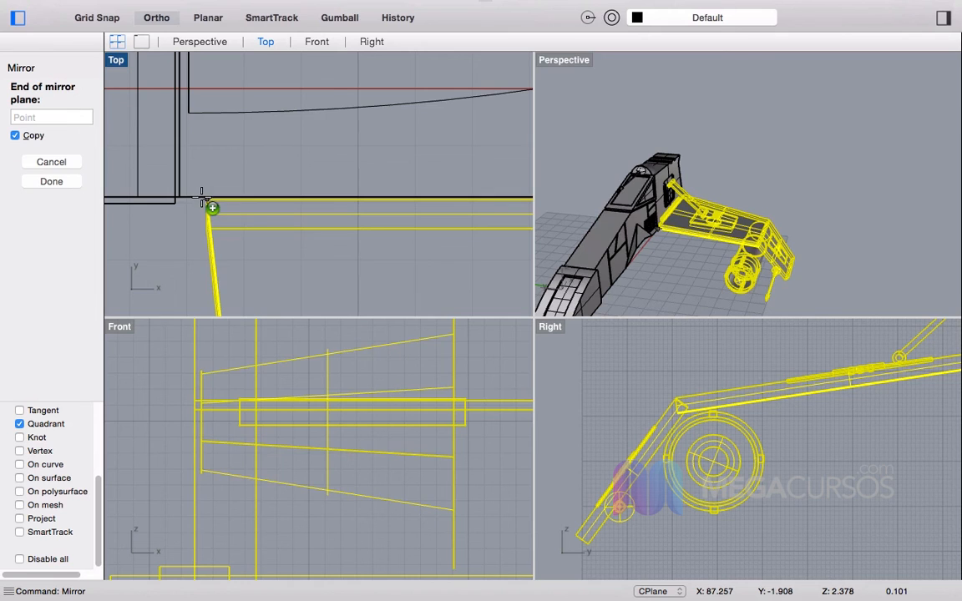
pyautogui.scroll(-5, 209, 204)
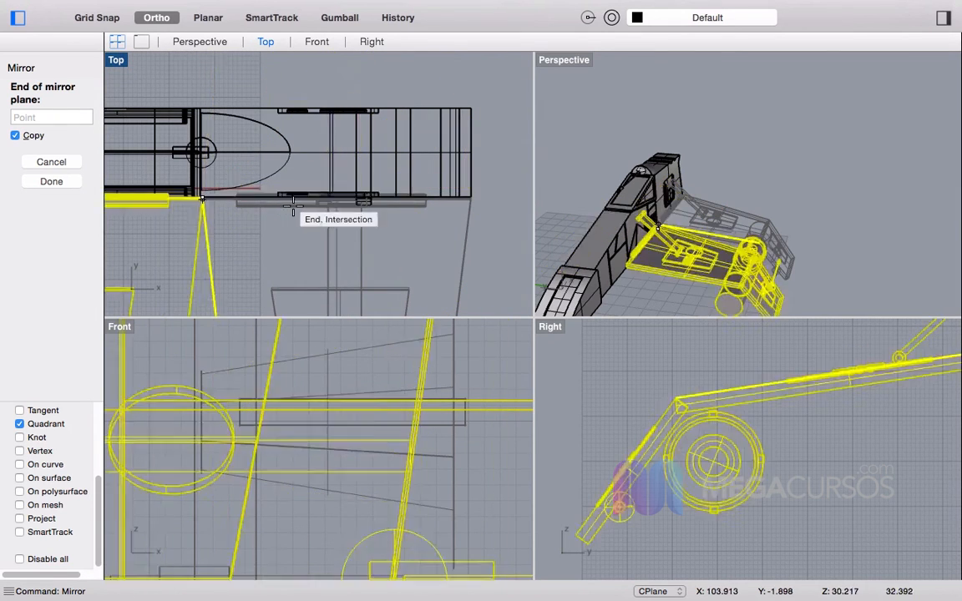
pyautogui.click(507, 197)
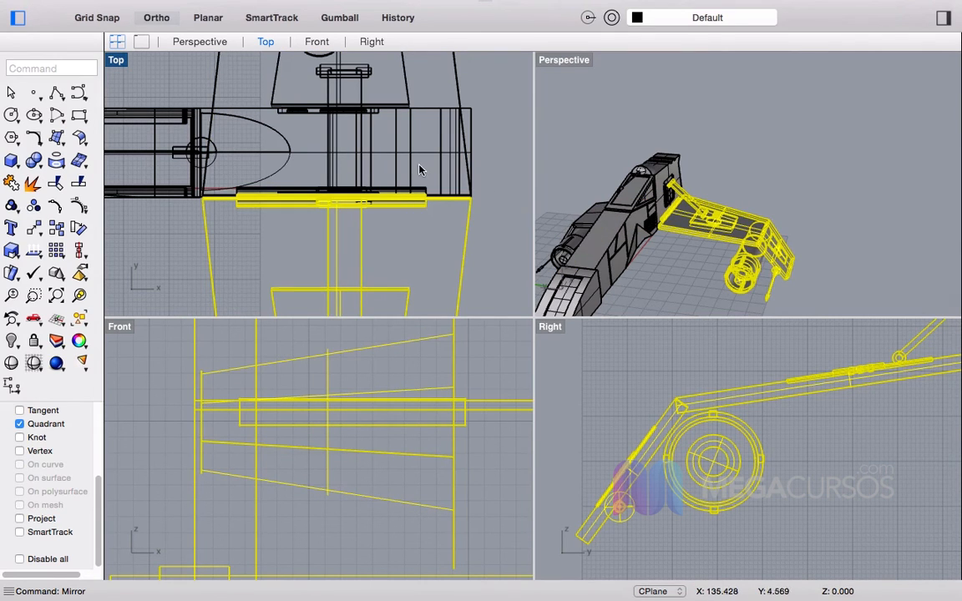
# Step: Inspect the mirrored wing against the fuselage and undo the mirror
pyautogui.moveTo(480, 157); pyautogui.dragTo(497, 247, button='right')
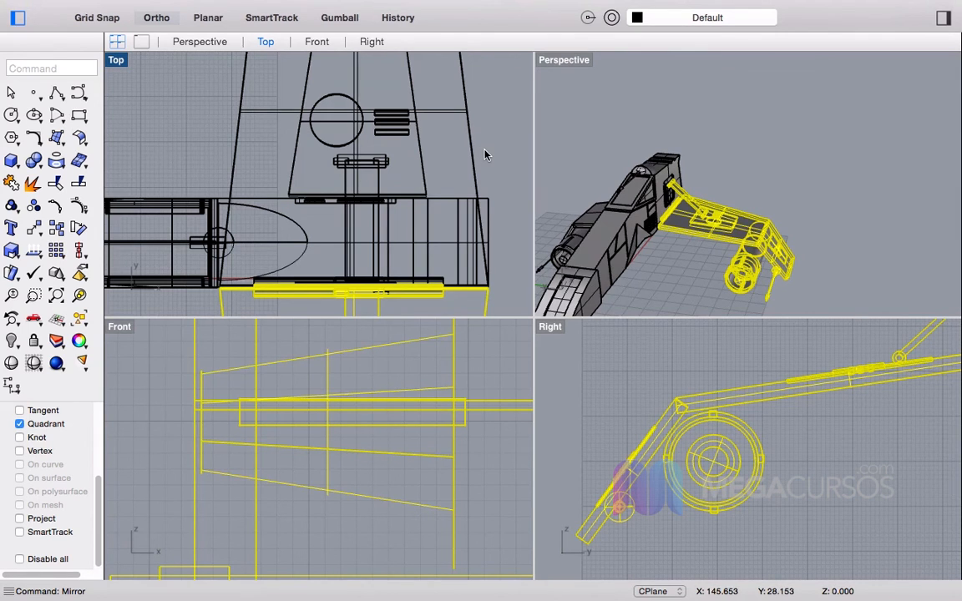
pyautogui.scroll(-5, 480, 172)
pyautogui.moveTo(478, 206); pyautogui.dragTo(275, 72)
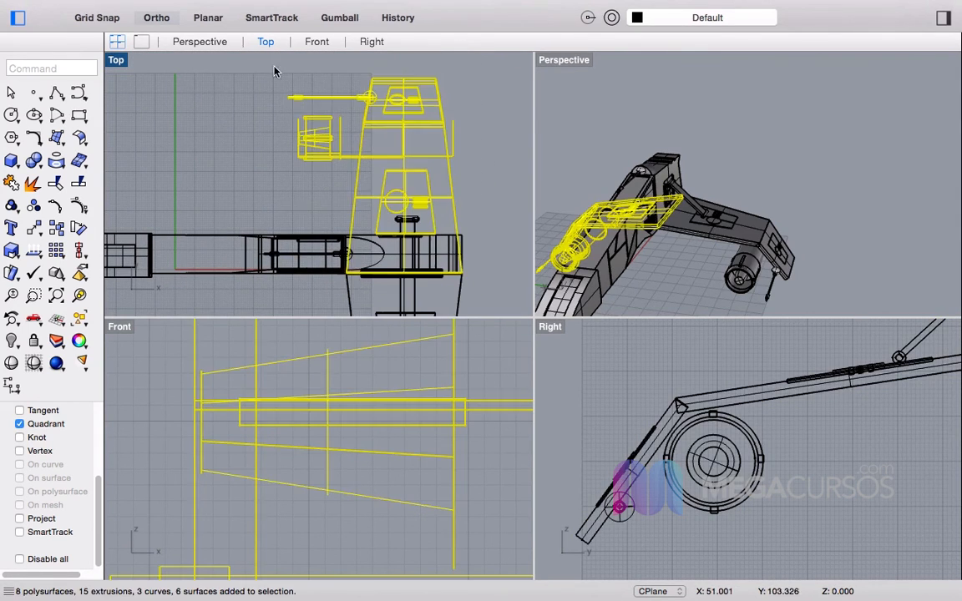
pyautogui.scroll(4, 425, 239)
pyautogui.scroll(6, 679, 204)
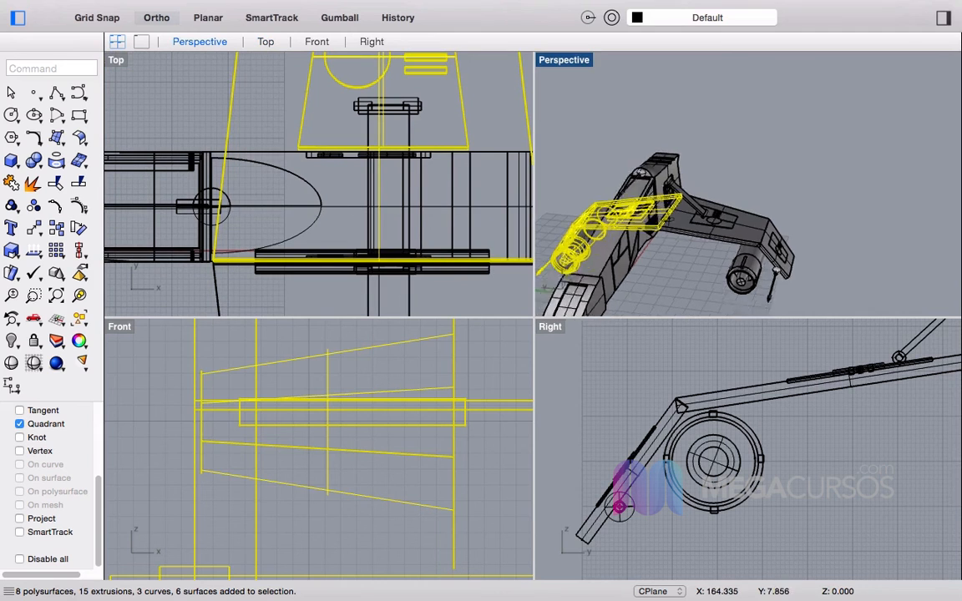
pyautogui.moveTo(678, 205); pyautogui.dragTo(595, 176, button='right')
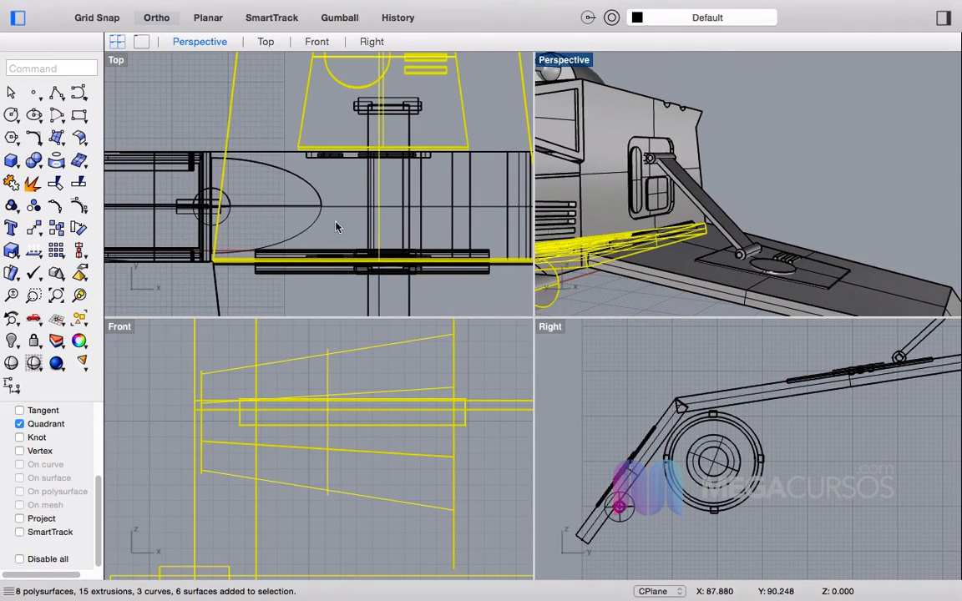
pyautogui.press('super+z')
# Step: Reselect the complete wing assembly, including the engine, gun, strut, upper strut pin and hinge piece at the wing root
pyautogui.scroll(-6, 302, 180)
pyautogui.scroll(-8, 743, 215)
pyautogui.moveTo(742, 215); pyautogui.dragTo(870, 284, button='right')
pyautogui.moveTo(874, 304); pyautogui.dragTo(724, 154)
pyautogui.scroll(8, 726, 200)
pyautogui.scroll(3, 728, 204)
pyautogui.keyDown('shift'); pyautogui.click(714, 131); pyautogui.keyUp('shift')
pyautogui.scroll(-5, 742, 147)
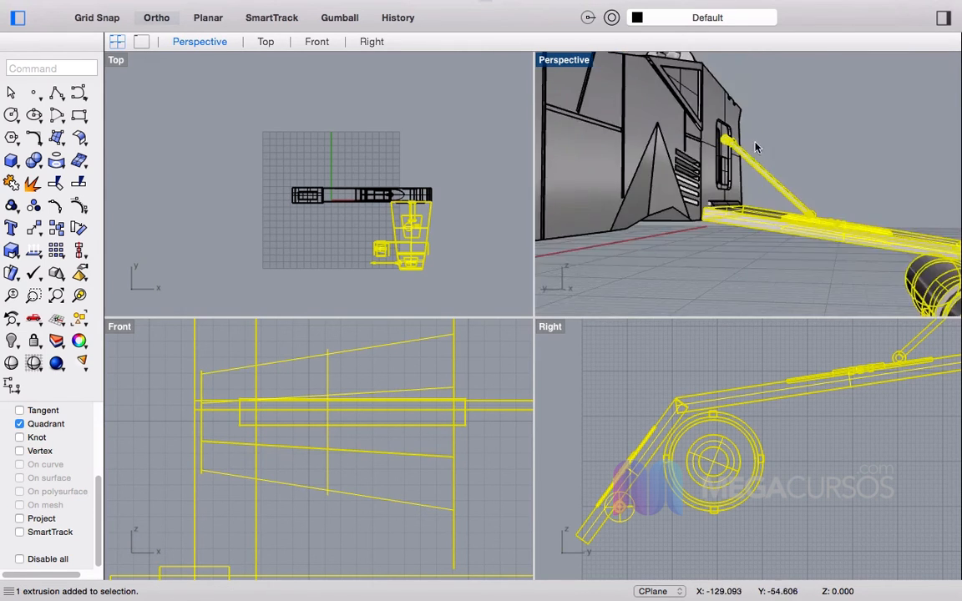
pyautogui.moveTo(743, 147); pyautogui.dragTo(639, 227, button='right')
pyautogui.keyDown('shift'); pyautogui.click(641, 200); pyautogui.keyUp('shift')
pyautogui.scroll(-3, 429, 196)
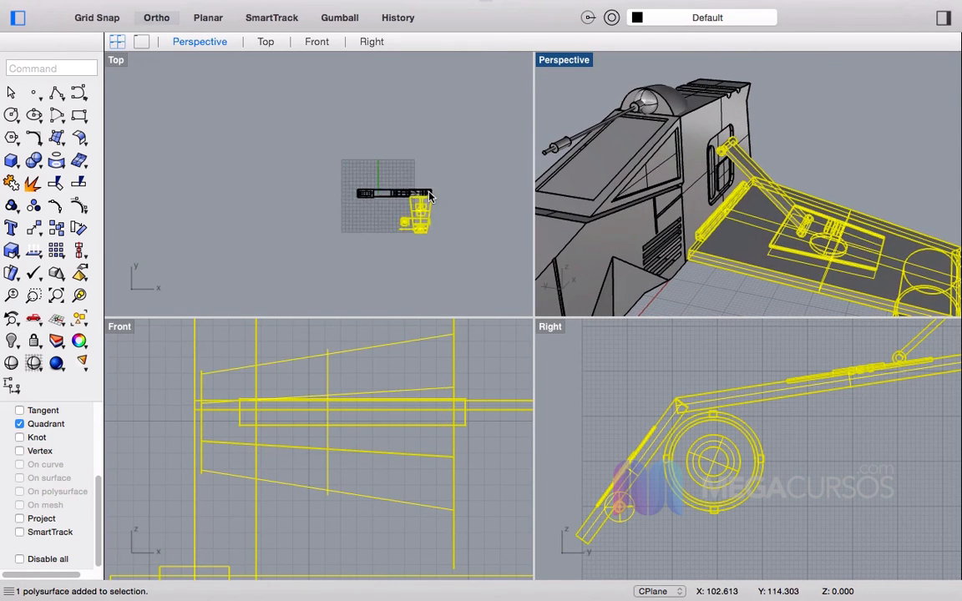
# Step: Mirror the selected wing assembly as a copy in the top view about the fuselage's opposite long edge
pyautogui.scroll(3, 419, 171)
pyautogui.write('mirror')
pyautogui.press('Return')
pyautogui.scroll(3, 414, 204)
pyautogui.scroll(3, 345, 222)
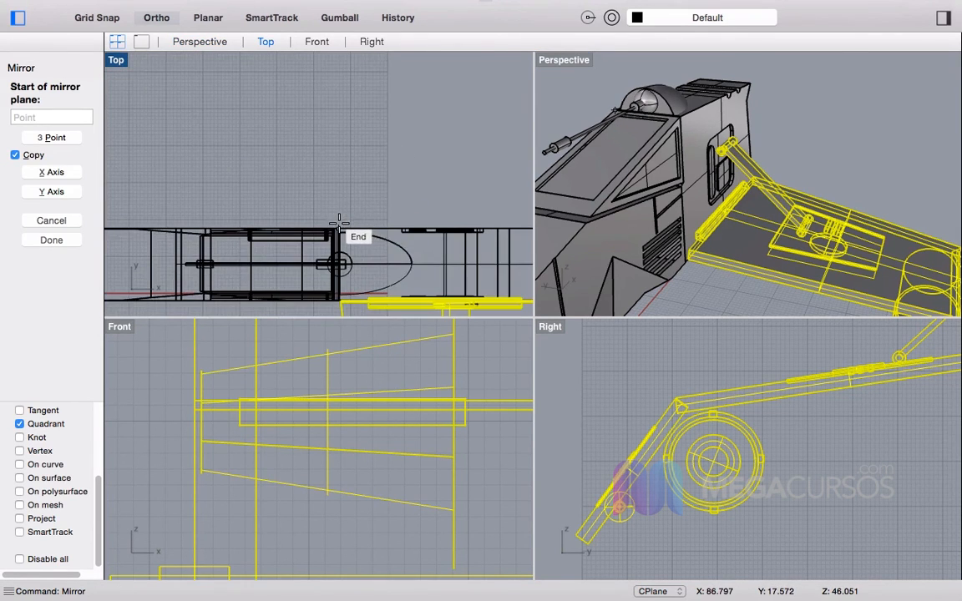
pyautogui.scroll(2, 338, 230)
pyautogui.click(339, 230)
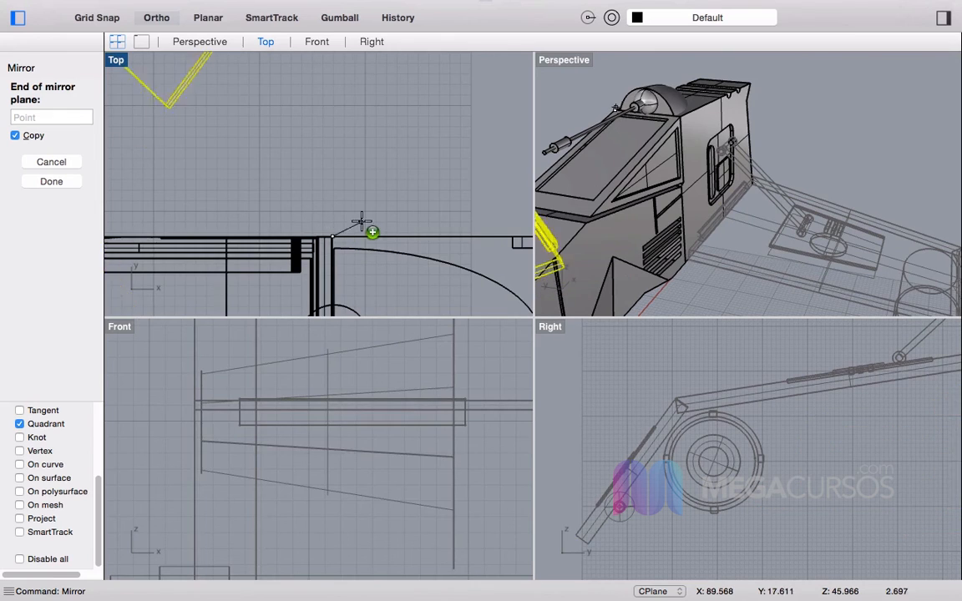
pyautogui.scroll(-2, 361, 219)
pyautogui.click(362, 219)
pyautogui.scroll(-5, 484, 154)
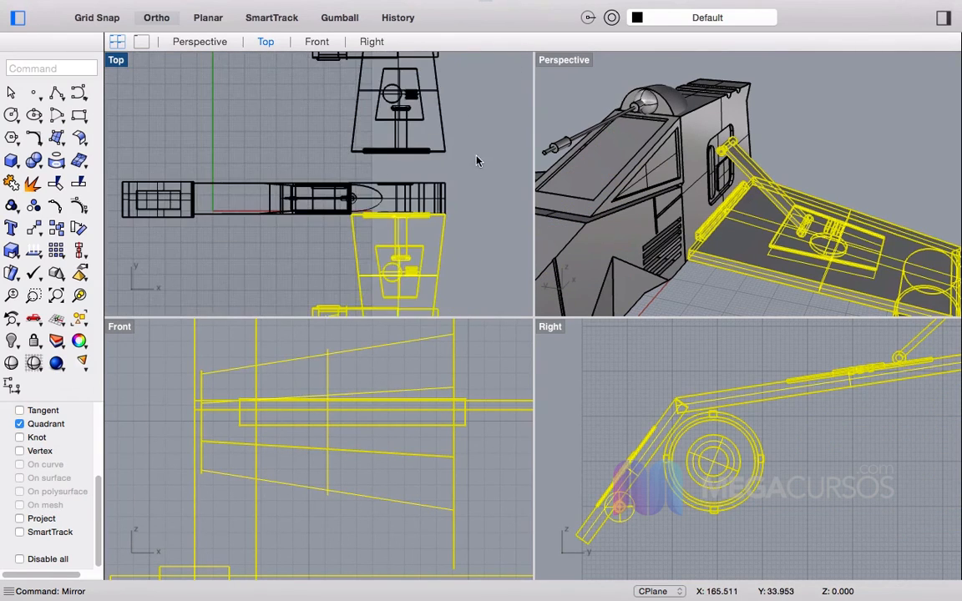
# Step: Select the mirrored wing assembly and move it in the top view against the fuselage's opposite side
pyautogui.moveTo(444, 215); pyautogui.dragTo(341, 100)
pyautogui.scroll(5, 431, 243)
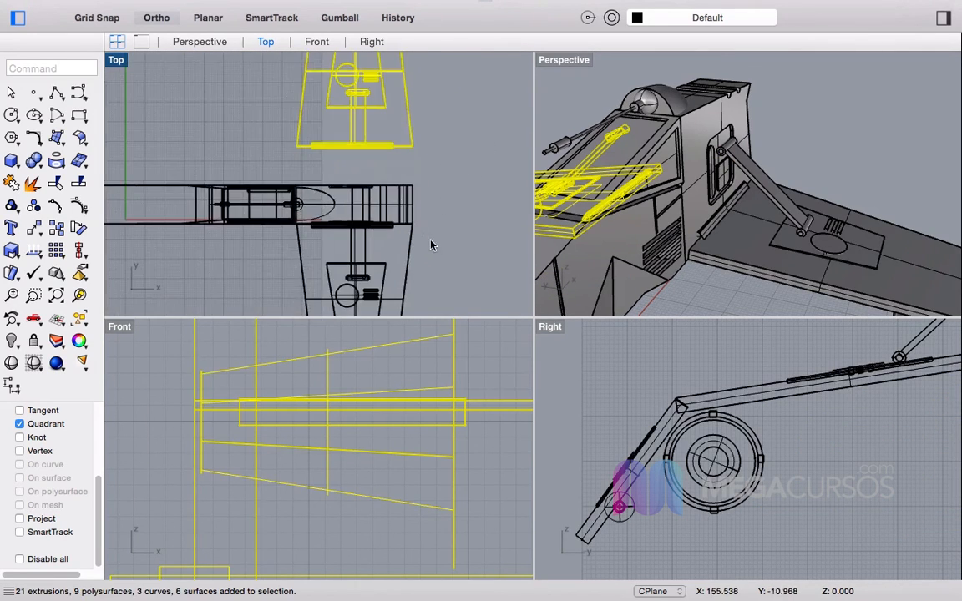
pyautogui.moveTo(413, 102); pyautogui.dragTo(403, 194)
pyautogui.click(896, 142)
# Step: Inspect the ship with both wings from several angles in the maximized perspective view
pyautogui.moveTo(895, 142); pyautogui.dragTo(864, 176, button='right')
pyautogui.scroll(-5, 793, 135)
pyautogui.scroll(-5, 864, 176)
pyautogui.doubleClick(548, 61)
pyautogui.scroll(5, 623, 328)
pyautogui.scroll(3, 622, 328)
pyautogui.moveTo(622, 328)
pyautogui.mouseDown(button='right')
pyautogui.moveTo(595, 311)
pyautogui.moveTo(606, 322)
pyautogui.mouseUp(button='right')
pyautogui.scroll(-6, 595, 311)
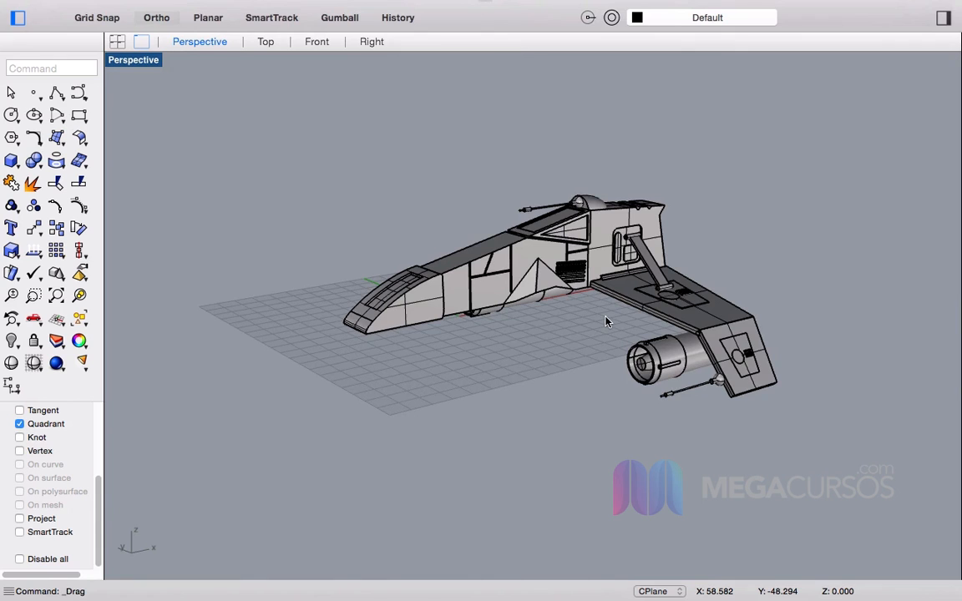
pyautogui.moveTo(616, 306); pyautogui.dragTo(553, 238, button='right')
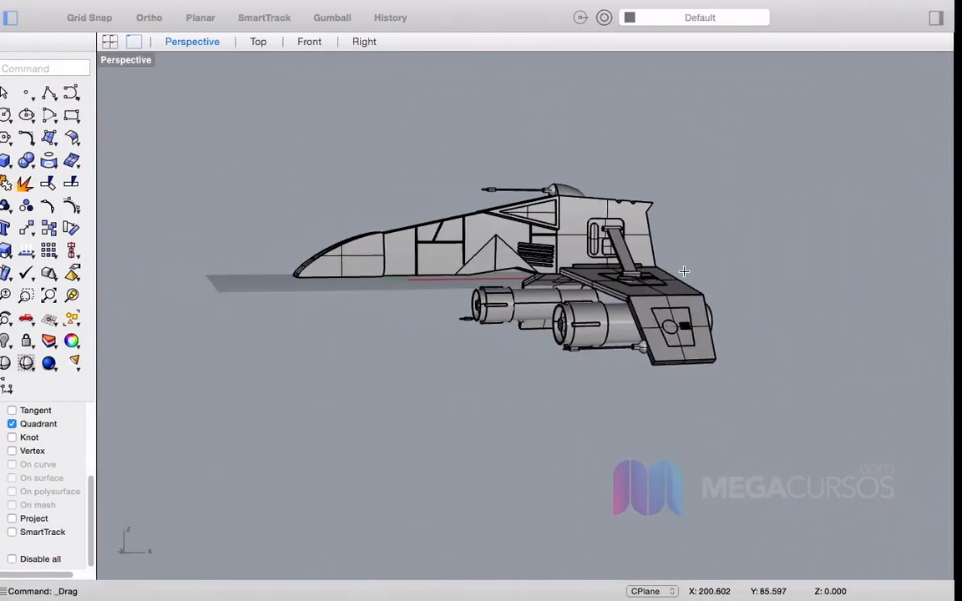
pyautogui.moveTo(668, 351); pyautogui.dragTo(611, 292, button='right')
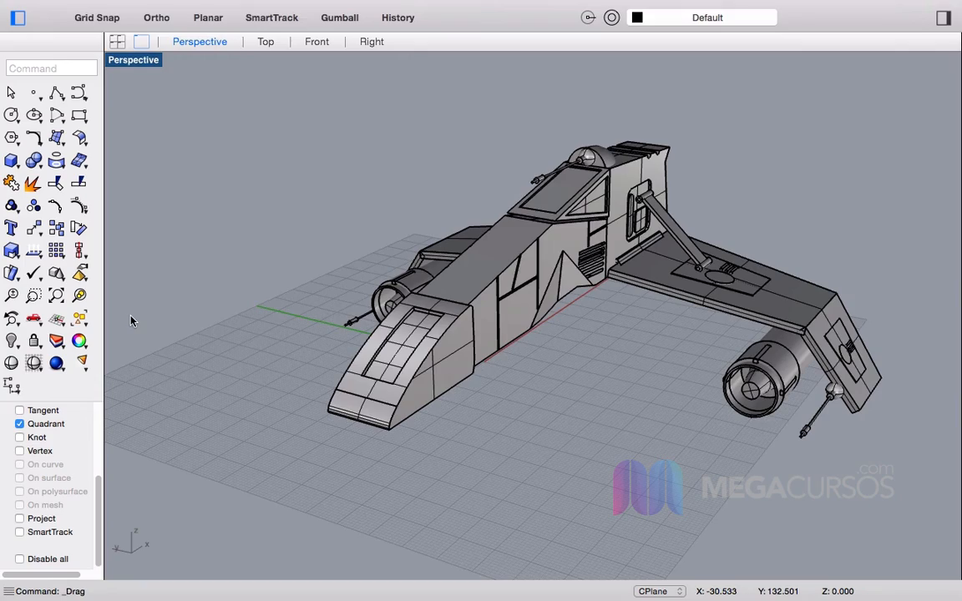
pyautogui.moveTo(644, 335); pyautogui.dragTo(659, 305, button='right')
# Step: Examine the ship in Rendered display mode and return the perspective view to Shaded
pyautogui.click(154, 63)
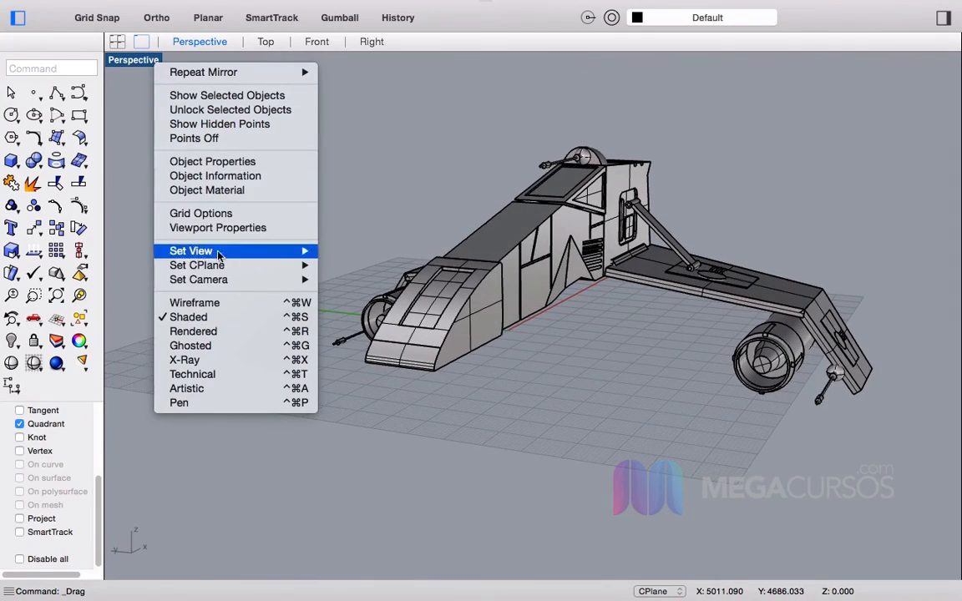
pyautogui.click(247, 332)
pyautogui.moveTo(403, 290); pyautogui.dragTo(403, 150, button='right')
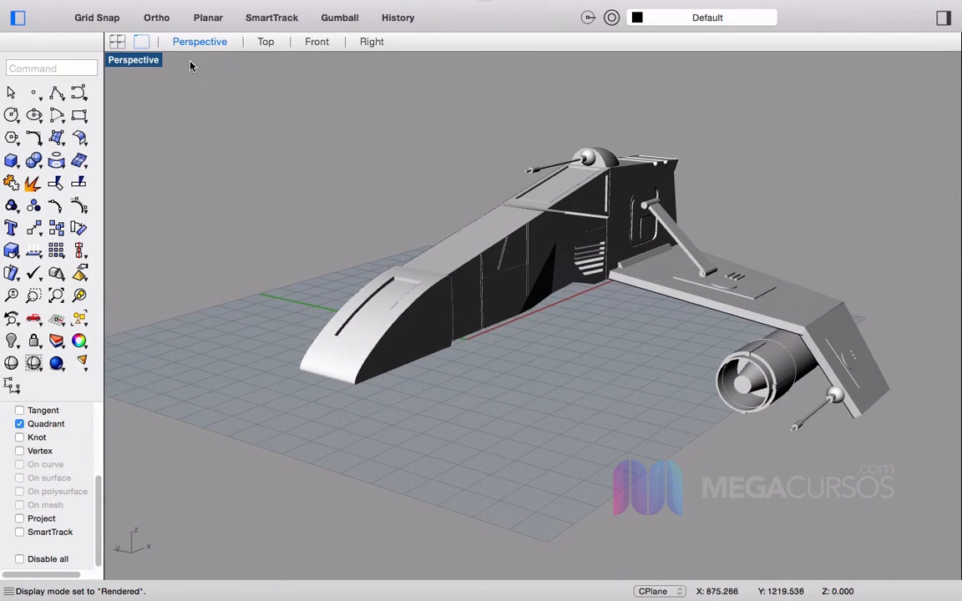
pyautogui.click(131, 60)
pyautogui.click(229, 308)
# Step: Render the perspective view, close the render result and look at the ship from the front
pyautogui.click(55, 367)
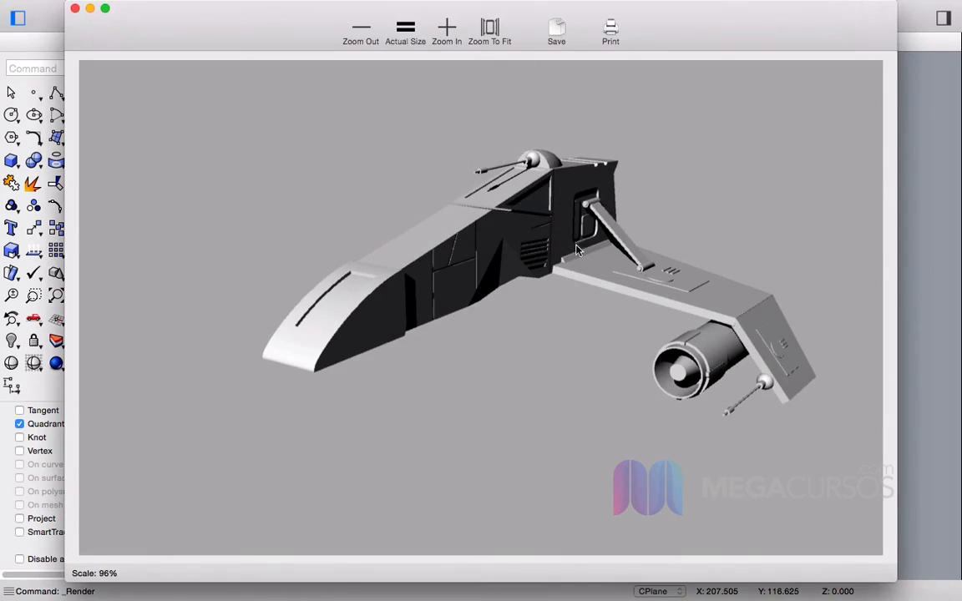
pyautogui.click(74, 9)
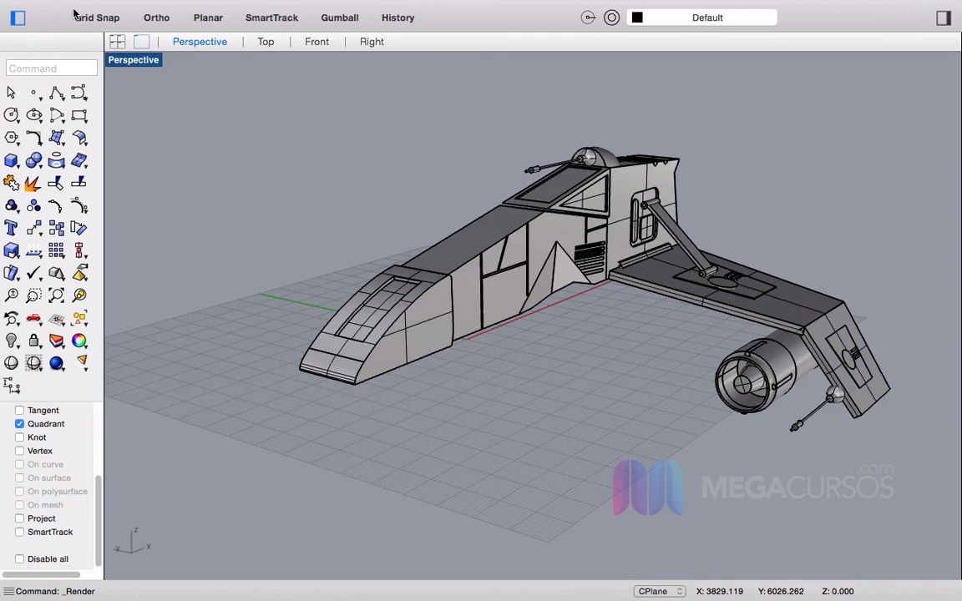
pyautogui.moveTo(378, 195); pyautogui.dragTo(466, 197, button='right')
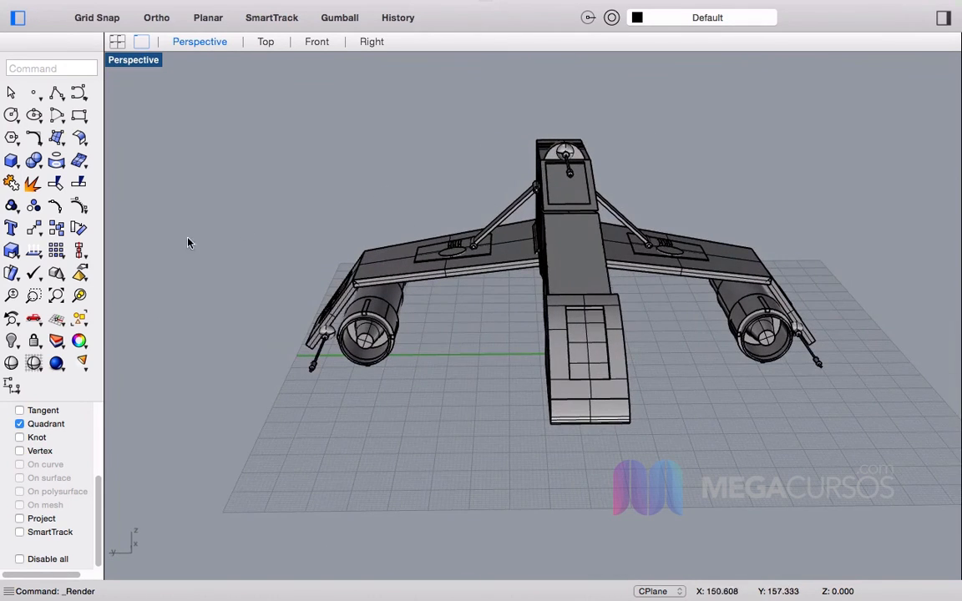
# Step: Create a spotlight in the front view, placed ahead of and above the nose with its cone pointing down towards the ship
pyautogui.click(83, 362)
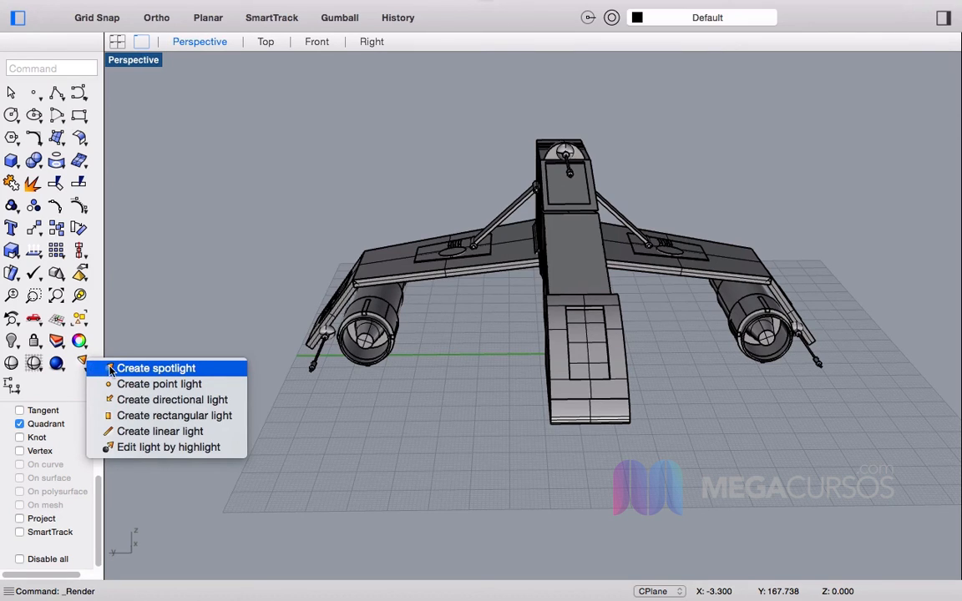
pyautogui.click(101, 369)
pyautogui.doubleClick(127, 59)
pyautogui.scroll(-12, 351, 265)
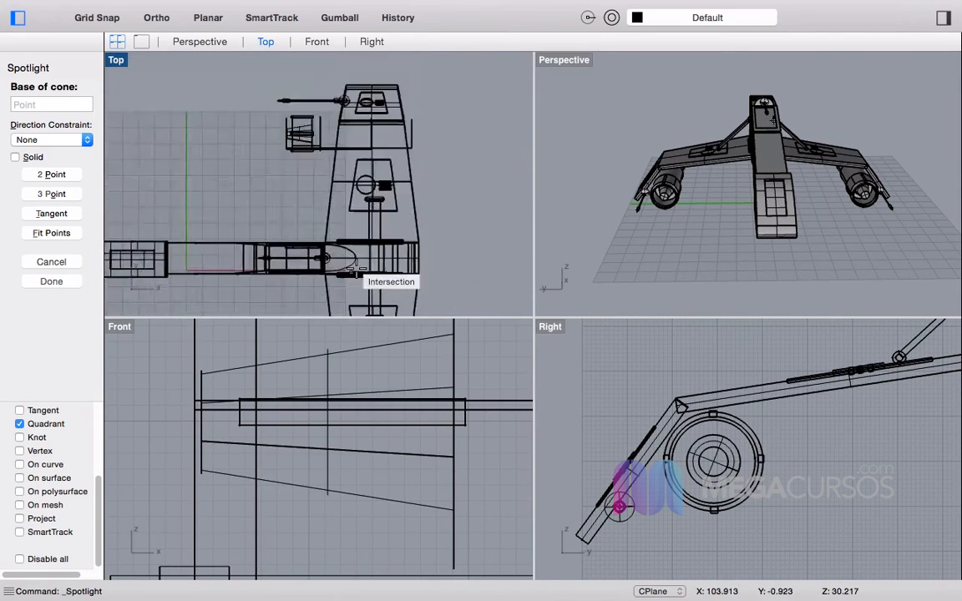
pyautogui.scroll(-12, 382, 364)
pyautogui.moveTo(384, 366); pyautogui.dragTo(407, 487, button='right')
pyautogui.scroll(-6, 406, 480)
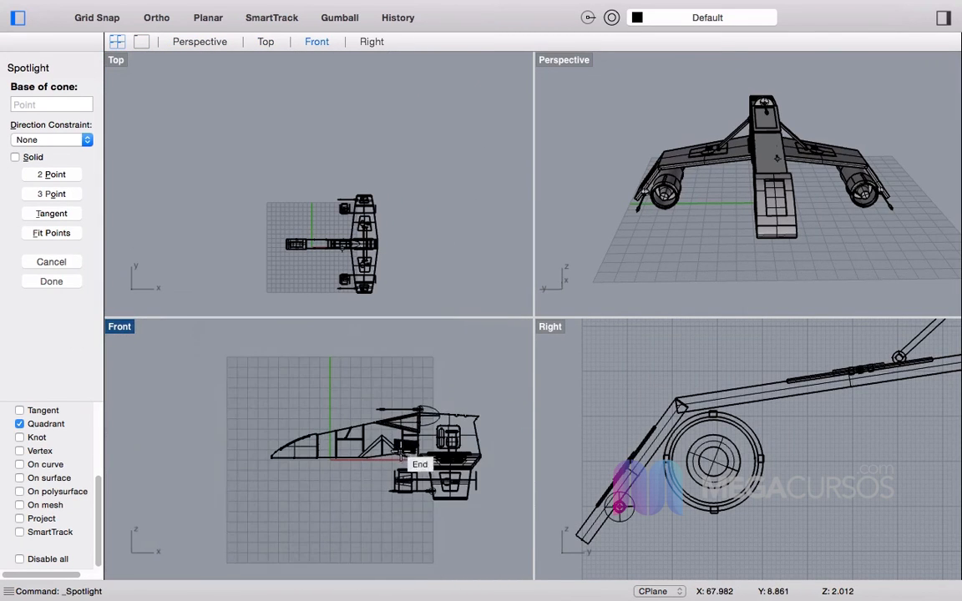
pyautogui.scroll(-14, 716, 436)
pyautogui.moveTo(793, 384); pyautogui.dragTo(732, 398, button='right')
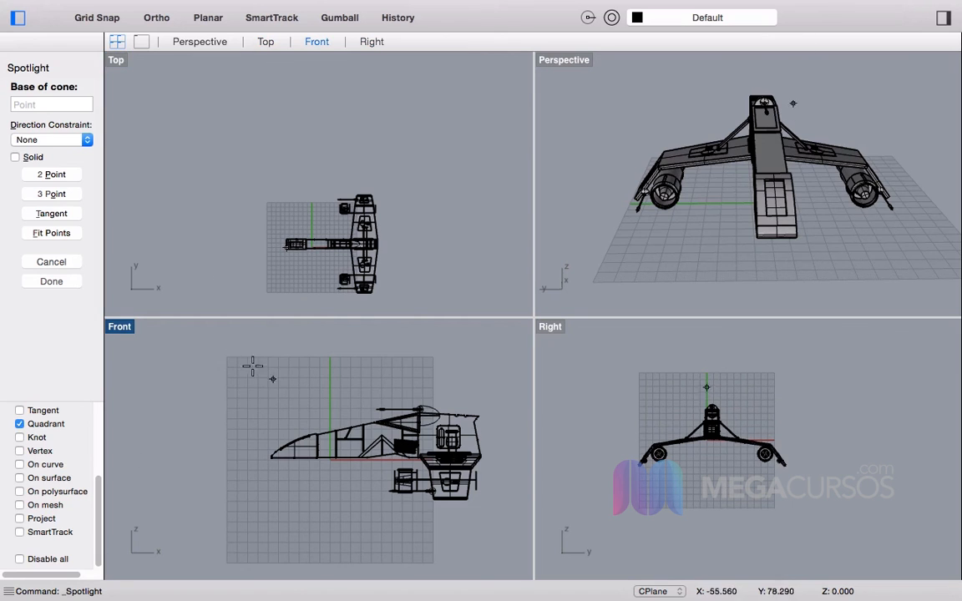
pyautogui.click(205, 359)
pyautogui.click(252, 368)
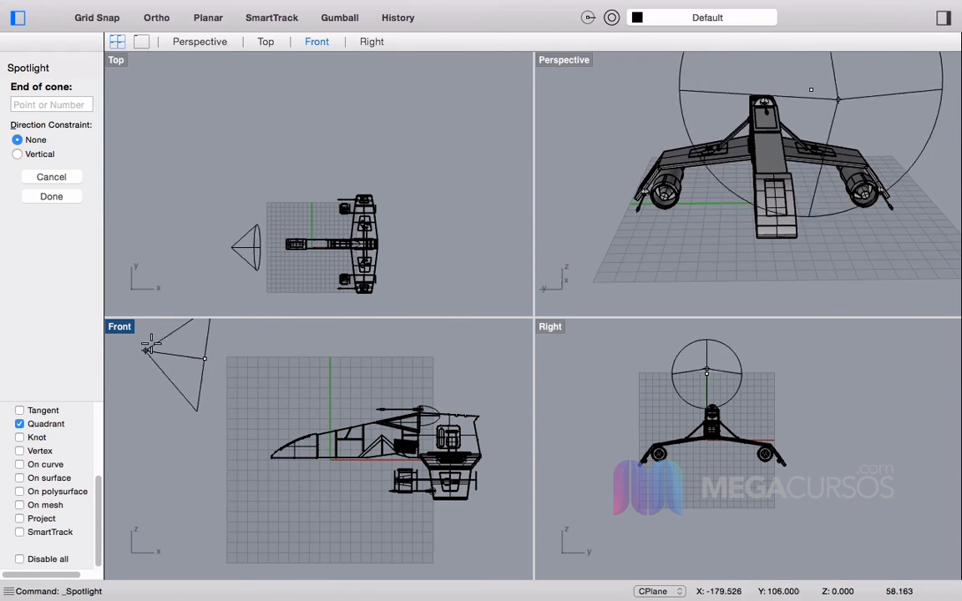
pyautogui.moveTo(151, 334); pyautogui.dragTo(231, 379, button='right')
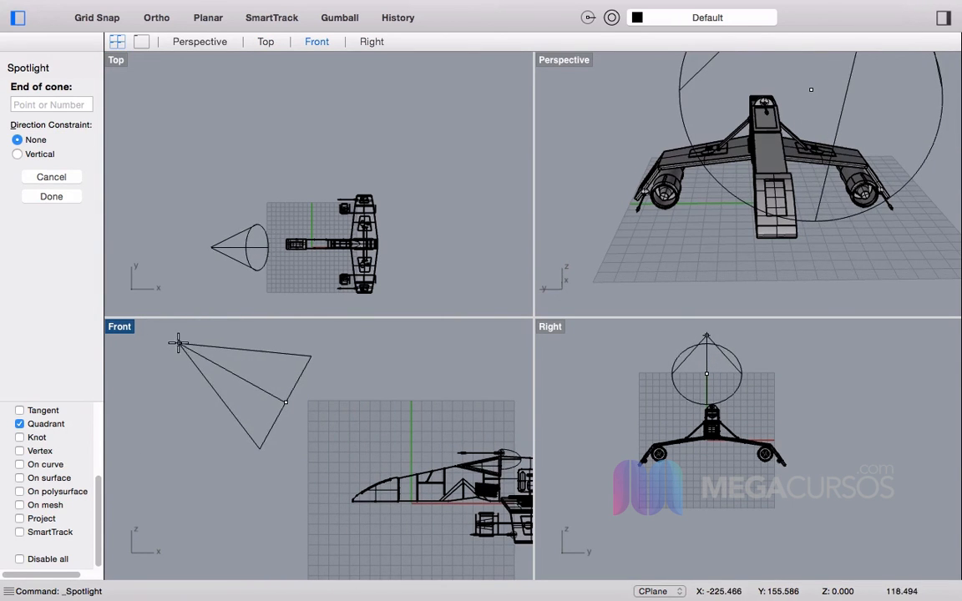
pyautogui.click(177, 343)
# Step: Duplicate the spotlight and move the copy sideways in the top view, beyond the mirrored wing's side of the ship
pyautogui.click(240, 250)
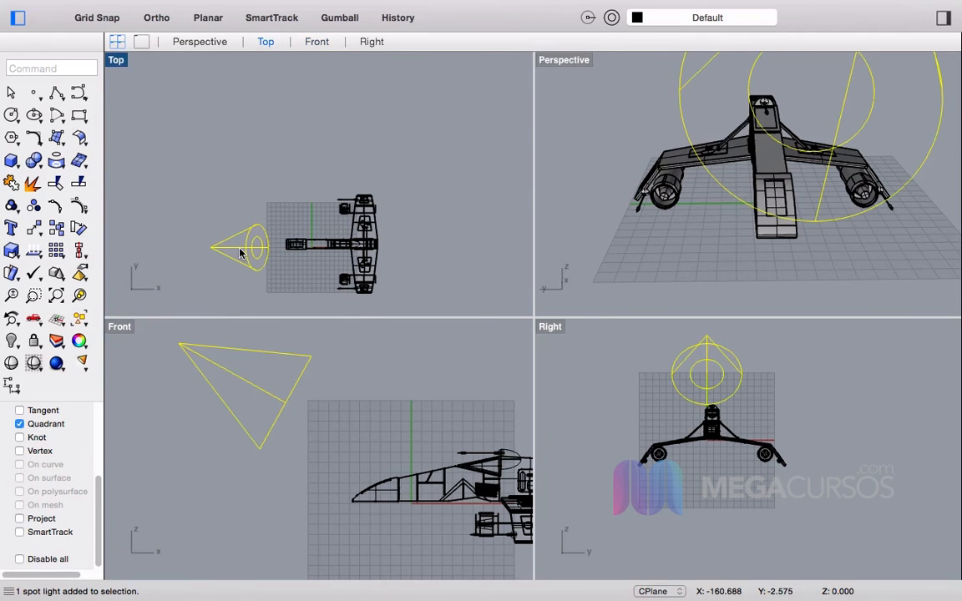
pyautogui.press('super+c')
pyautogui.press('super+v')
pyautogui.moveTo(247, 249); pyautogui.dragTo(251, 183)
# Step: Paste another spotlight copy over the original and select only the Light 02 spotlight in the top view
pyautogui.scroll(-8, 252, 183)
pyautogui.moveTo(262, 211); pyautogui.dragTo(268, 169, button='right')
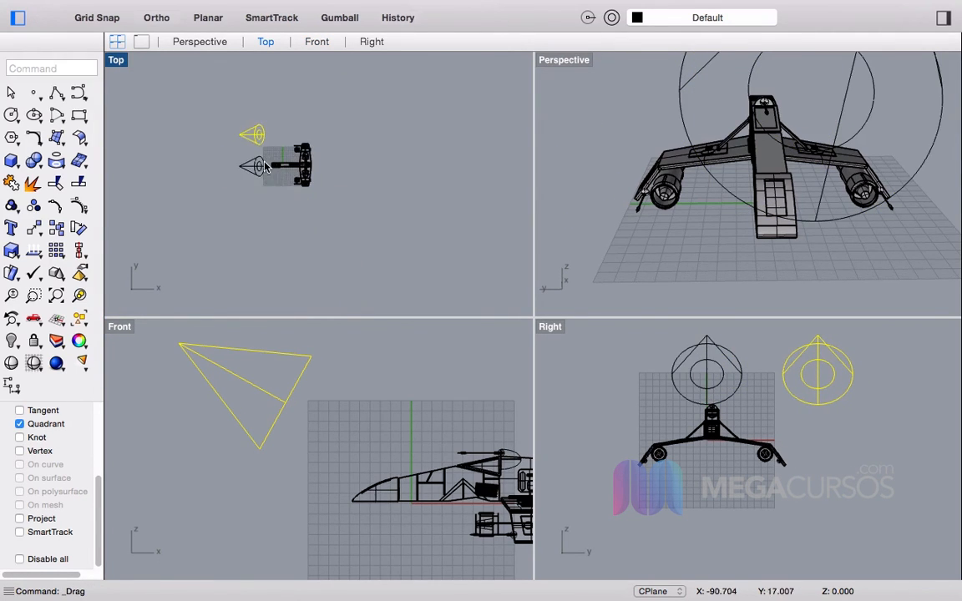
pyautogui.scroll(8, 259, 159)
pyautogui.press('super+v')
pyautogui.keyDown('shift'); pyautogui.click(241, 96); pyautogui.keyUp('shift')
pyautogui.keyDown('shift'); pyautogui.moveTo(242, 94); pyautogui.dragTo(229, 229); pyautogui.keyUp('shift')
pyautogui.press('super+z')
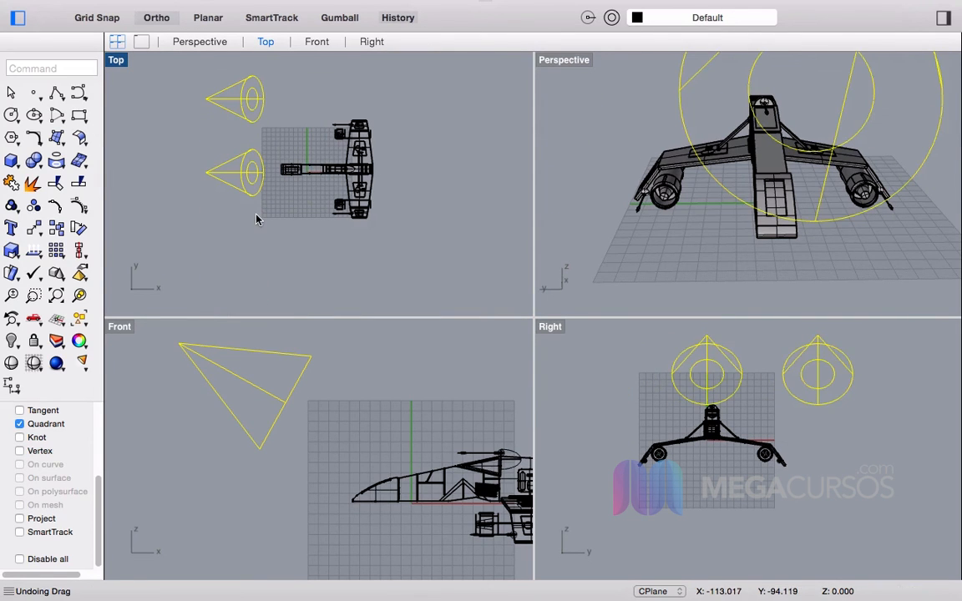
pyautogui.press('Escape')
pyautogui.click(253, 164)
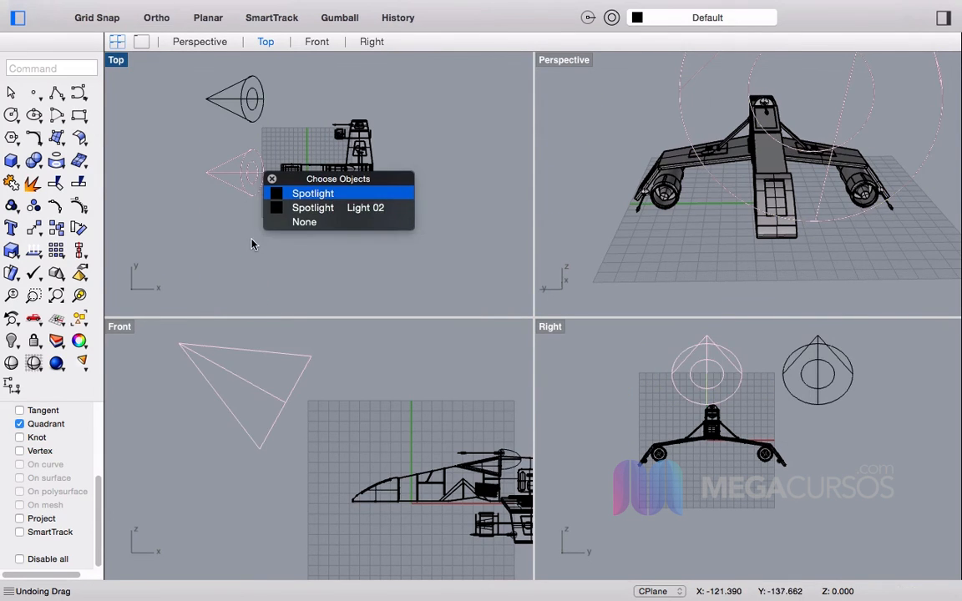
pyautogui.click(313, 207)
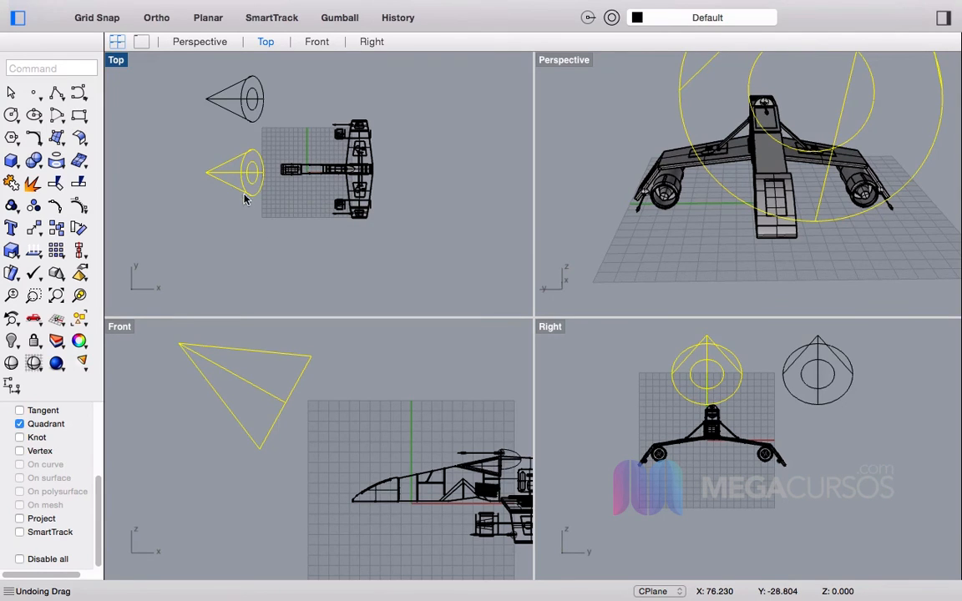